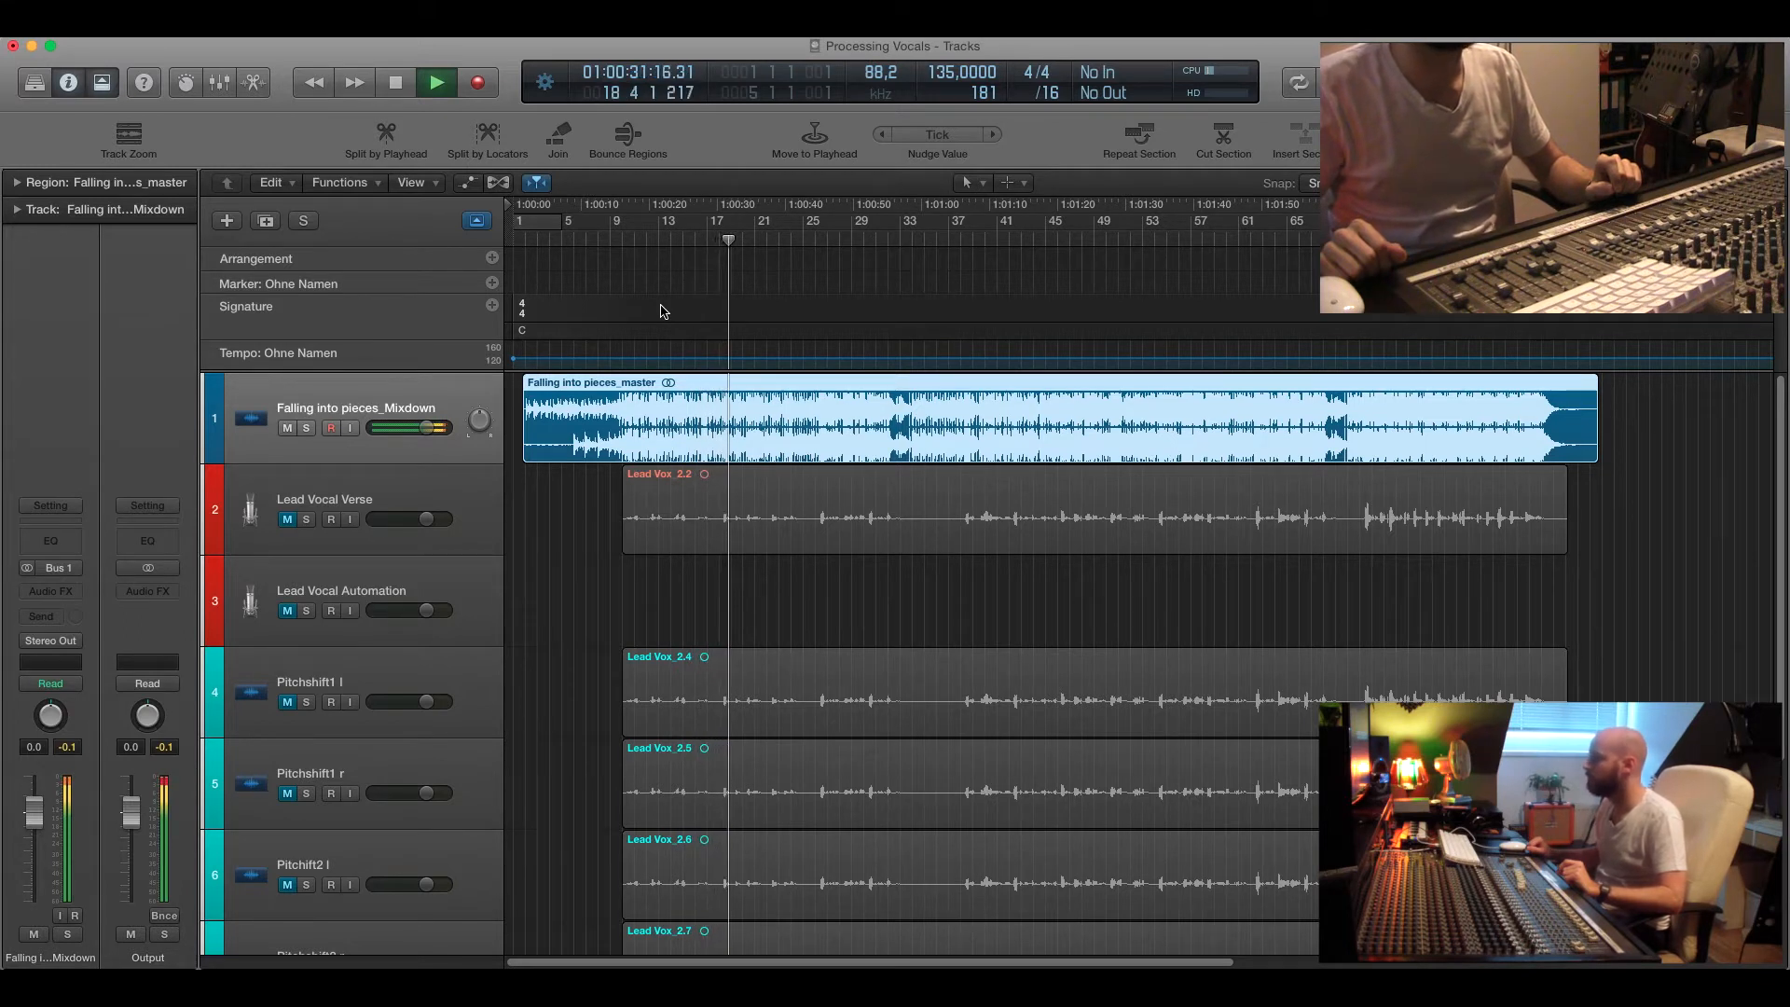
Stop playback, mute the Falling into pieces_Mixdown track, and unmute the Lead Vocal Verse track.
key(space)
click(631, 244)
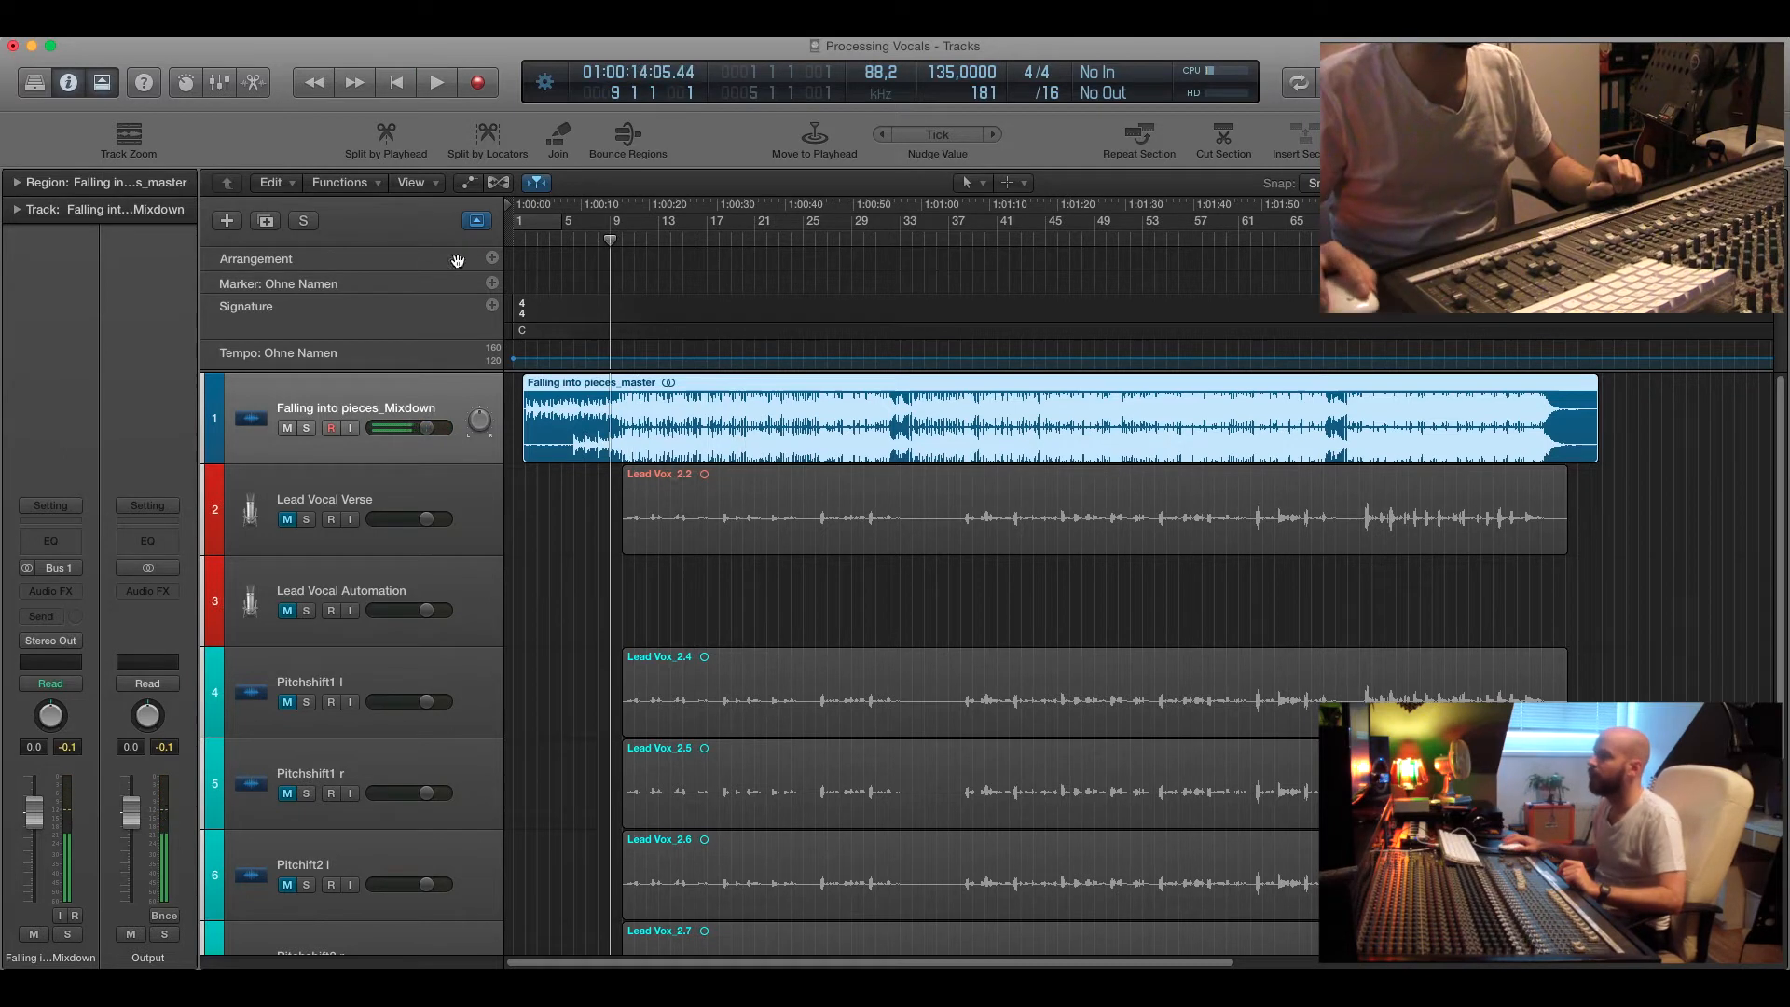
click(288, 428)
click(348, 499)
click(288, 520)
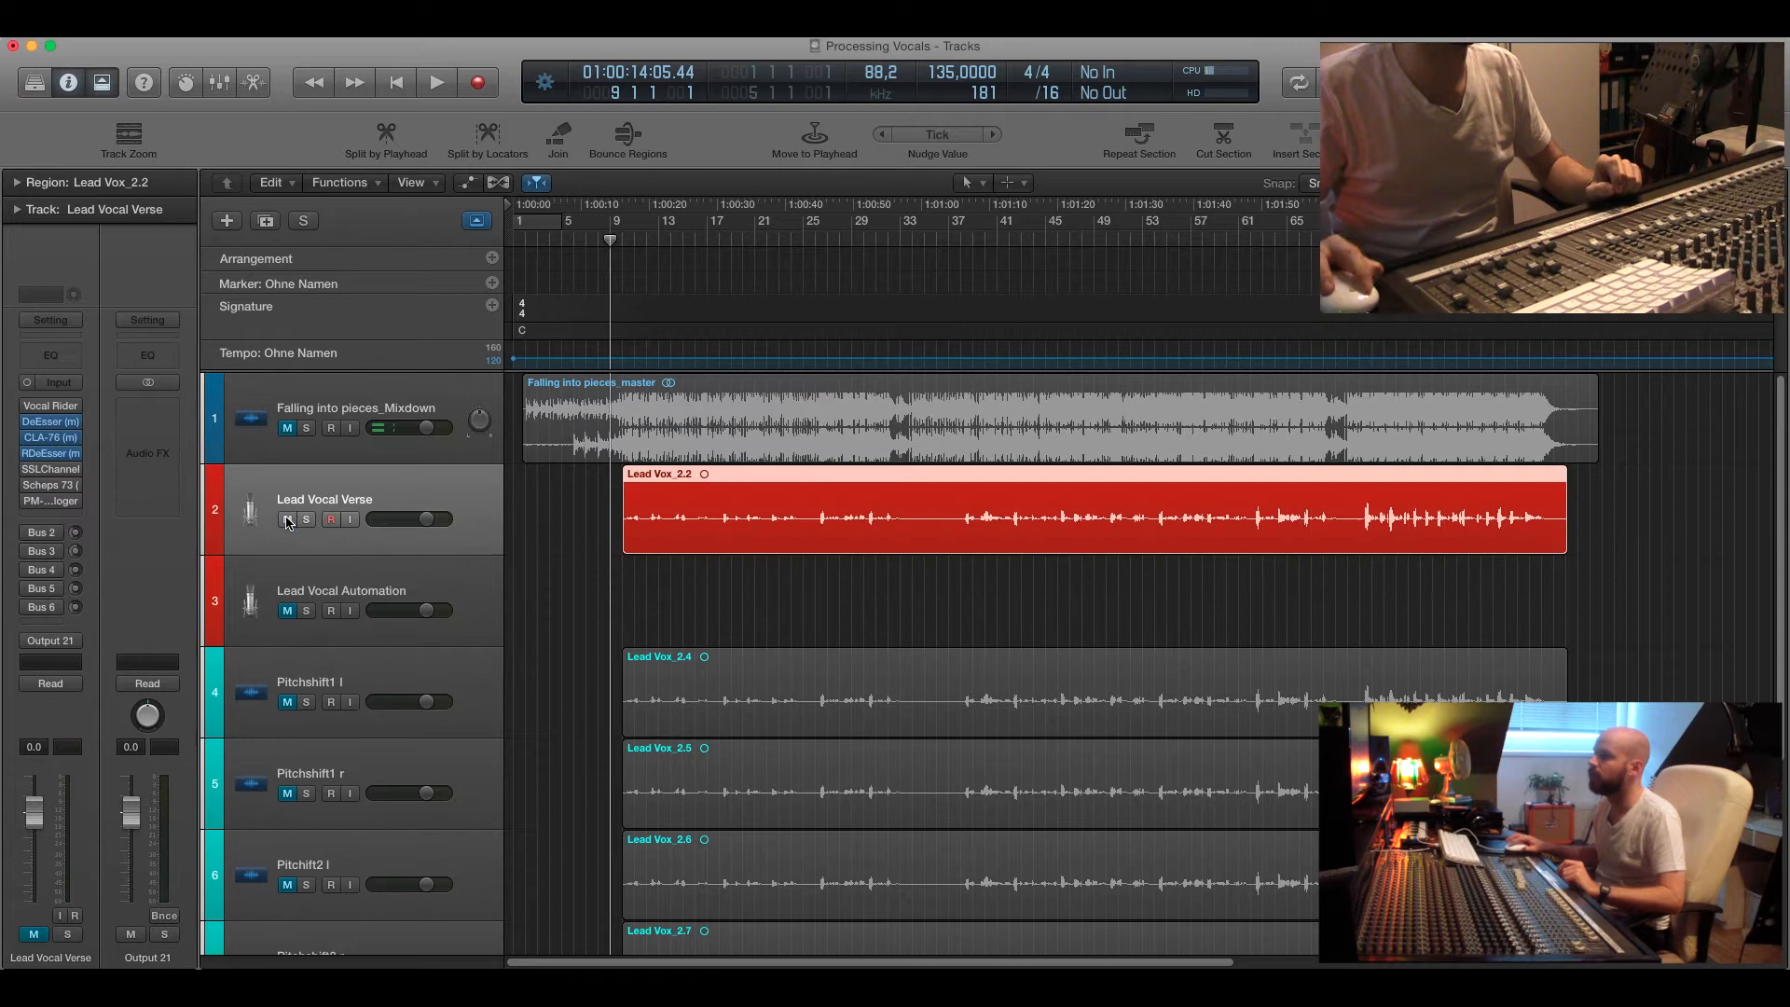
Open the DeEsser plug-in on the Lead Vocal Verse channel strip.
click(623, 242)
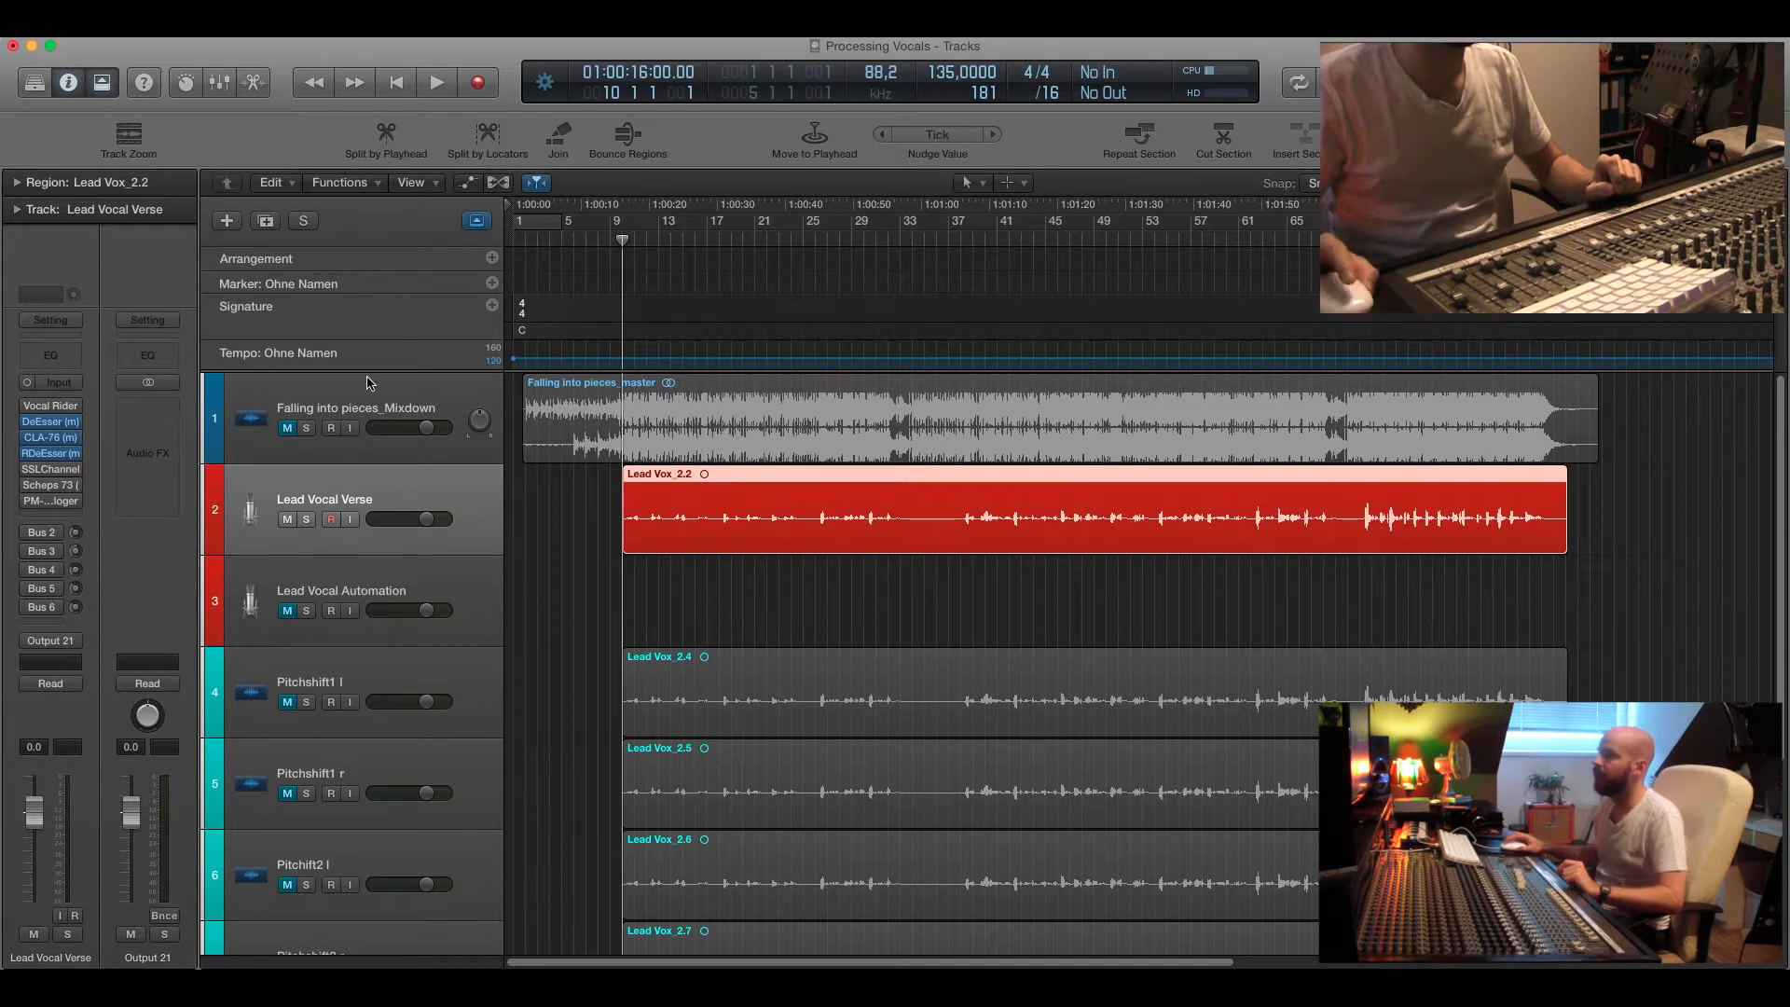
click(53, 423)
drag(377, 161, 292, 256)
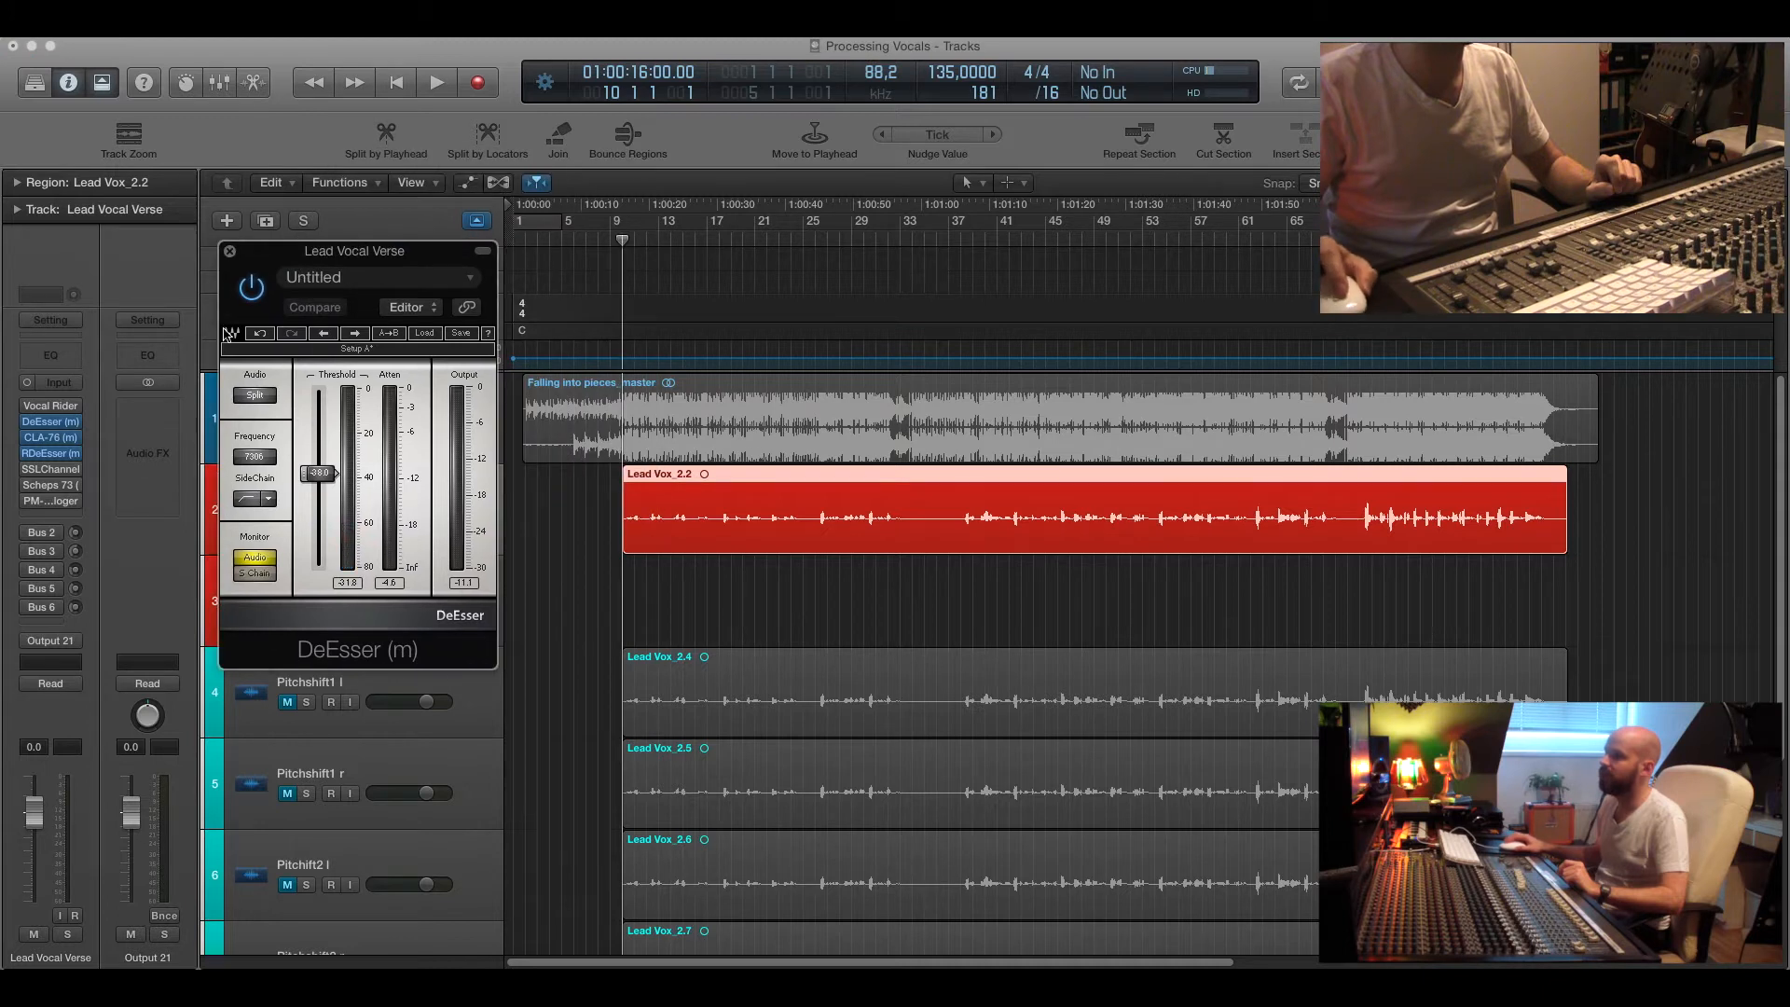
Open the RDeEsser plug-in on the same channel and arrange both de-esser windows side by side.
click(48, 455)
drag(378, 596, 750, 599)
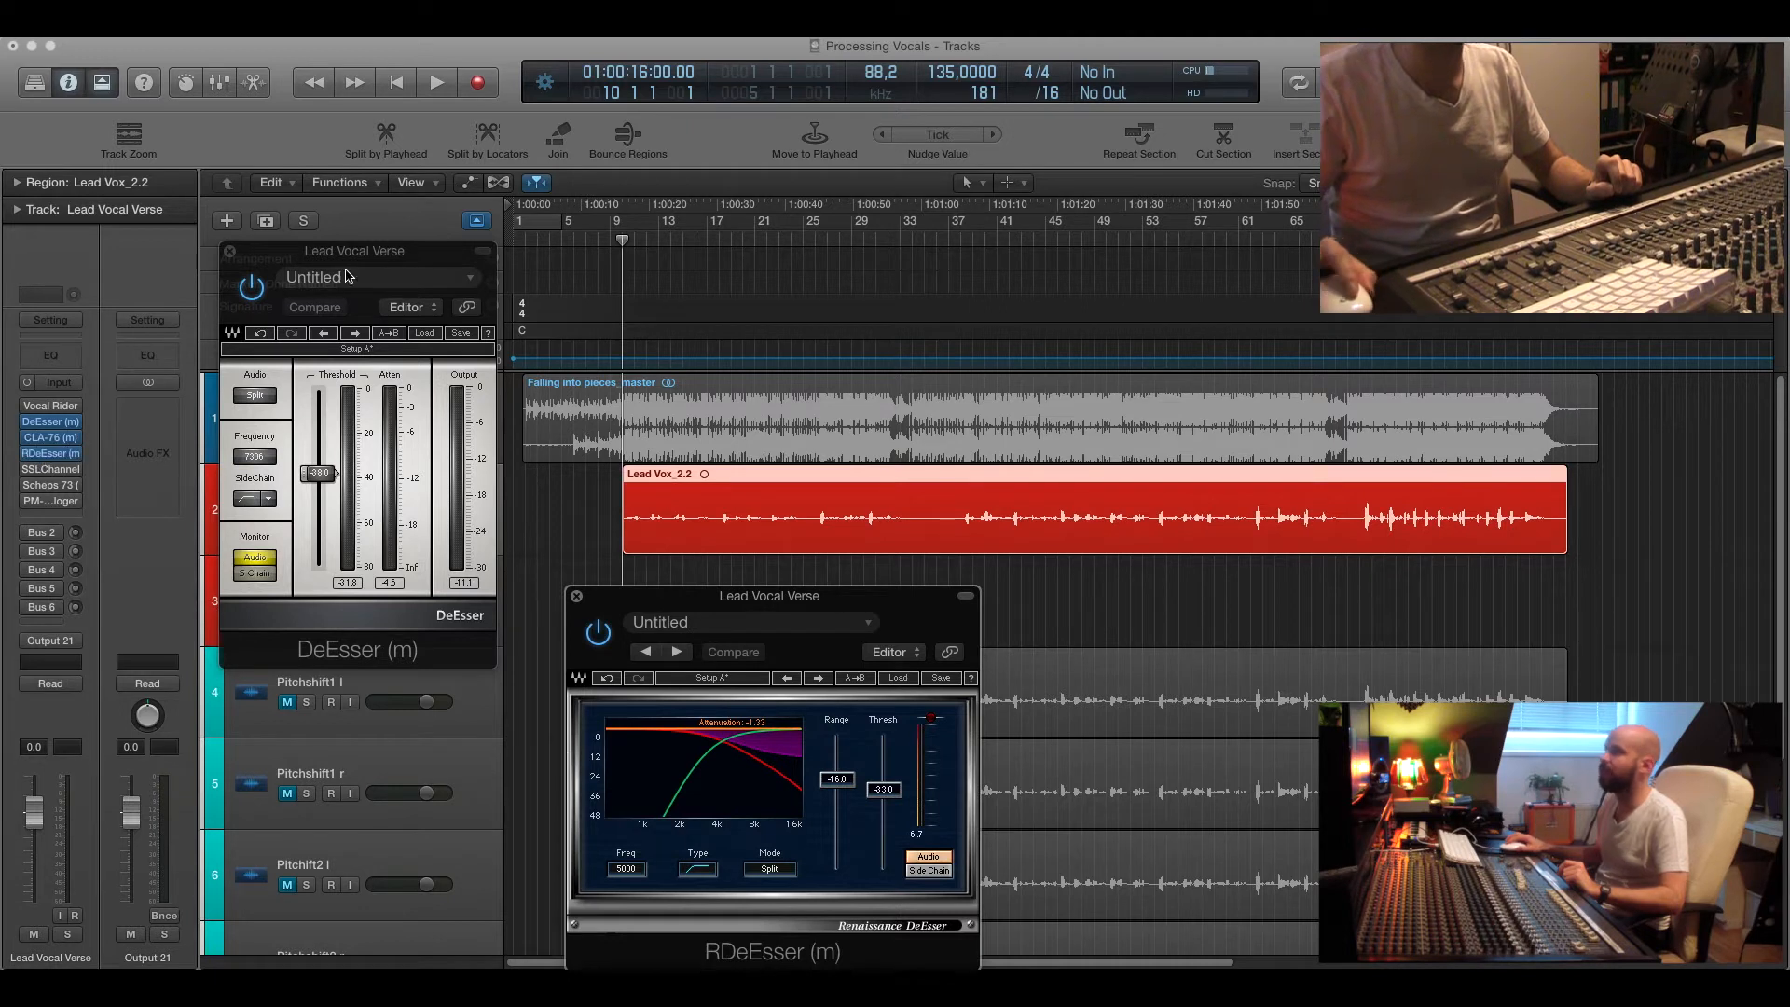
drag(351, 253, 341, 232)
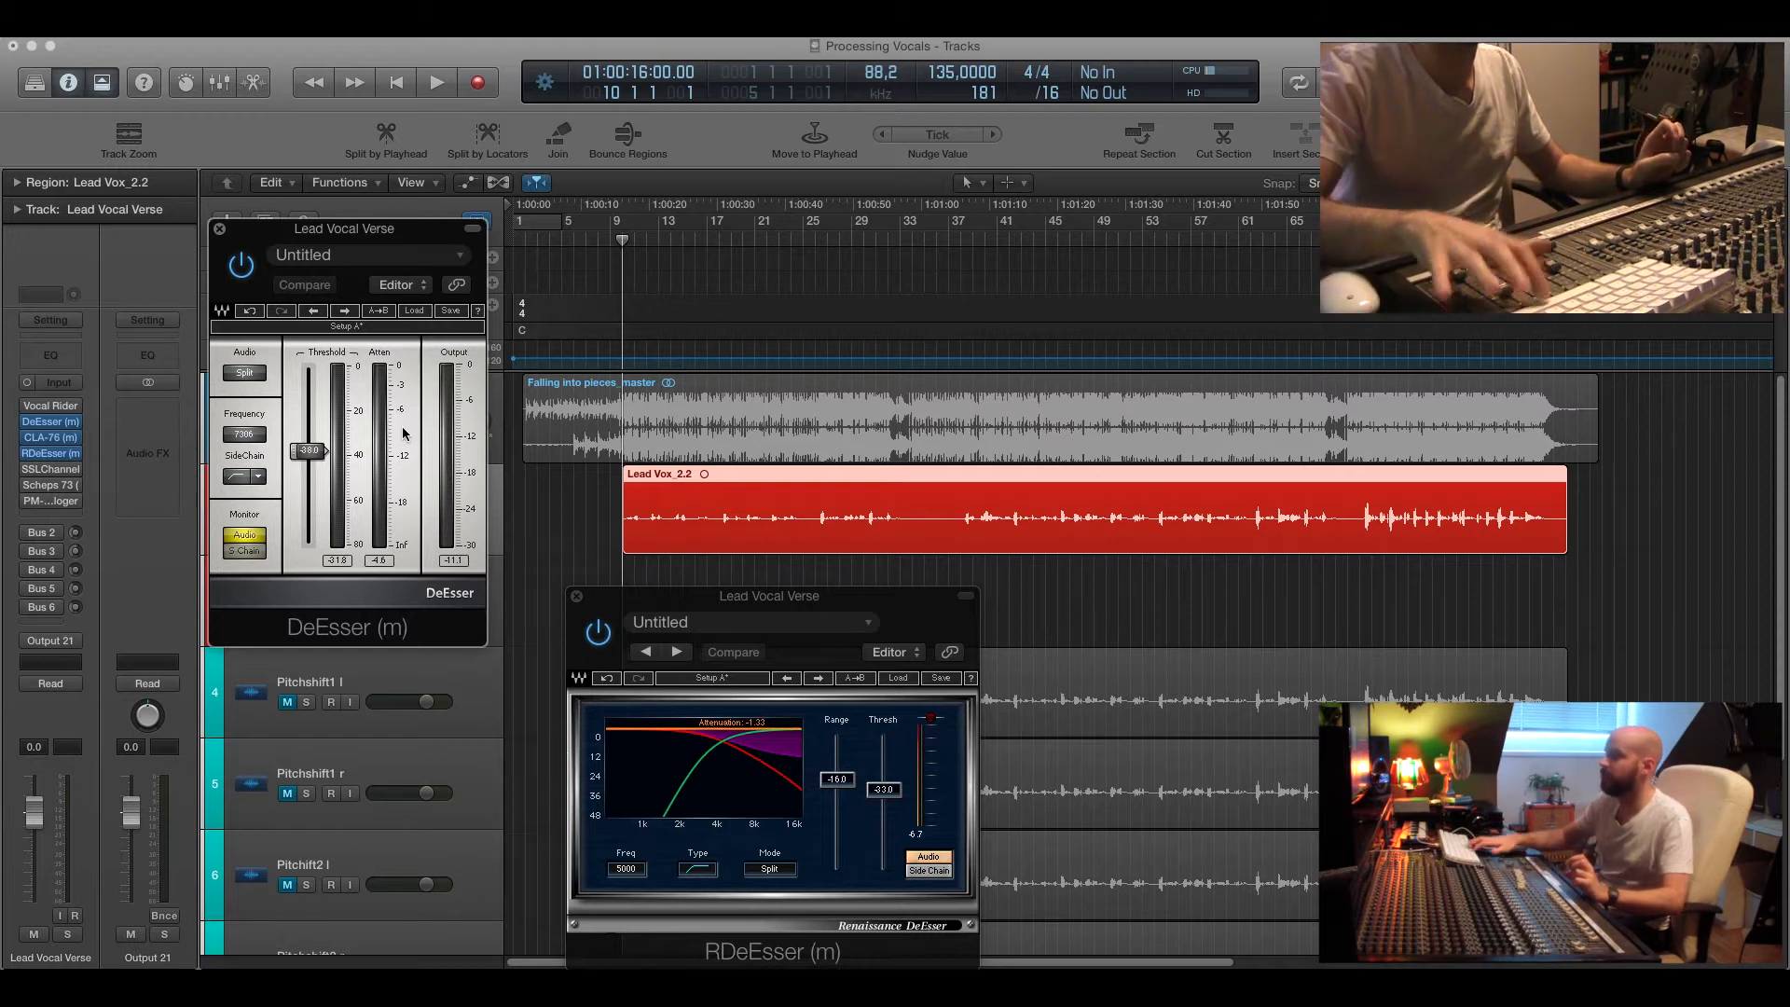
Play the vocal and lower the RDeEsser threshold to -24.1 dB.
key(space)
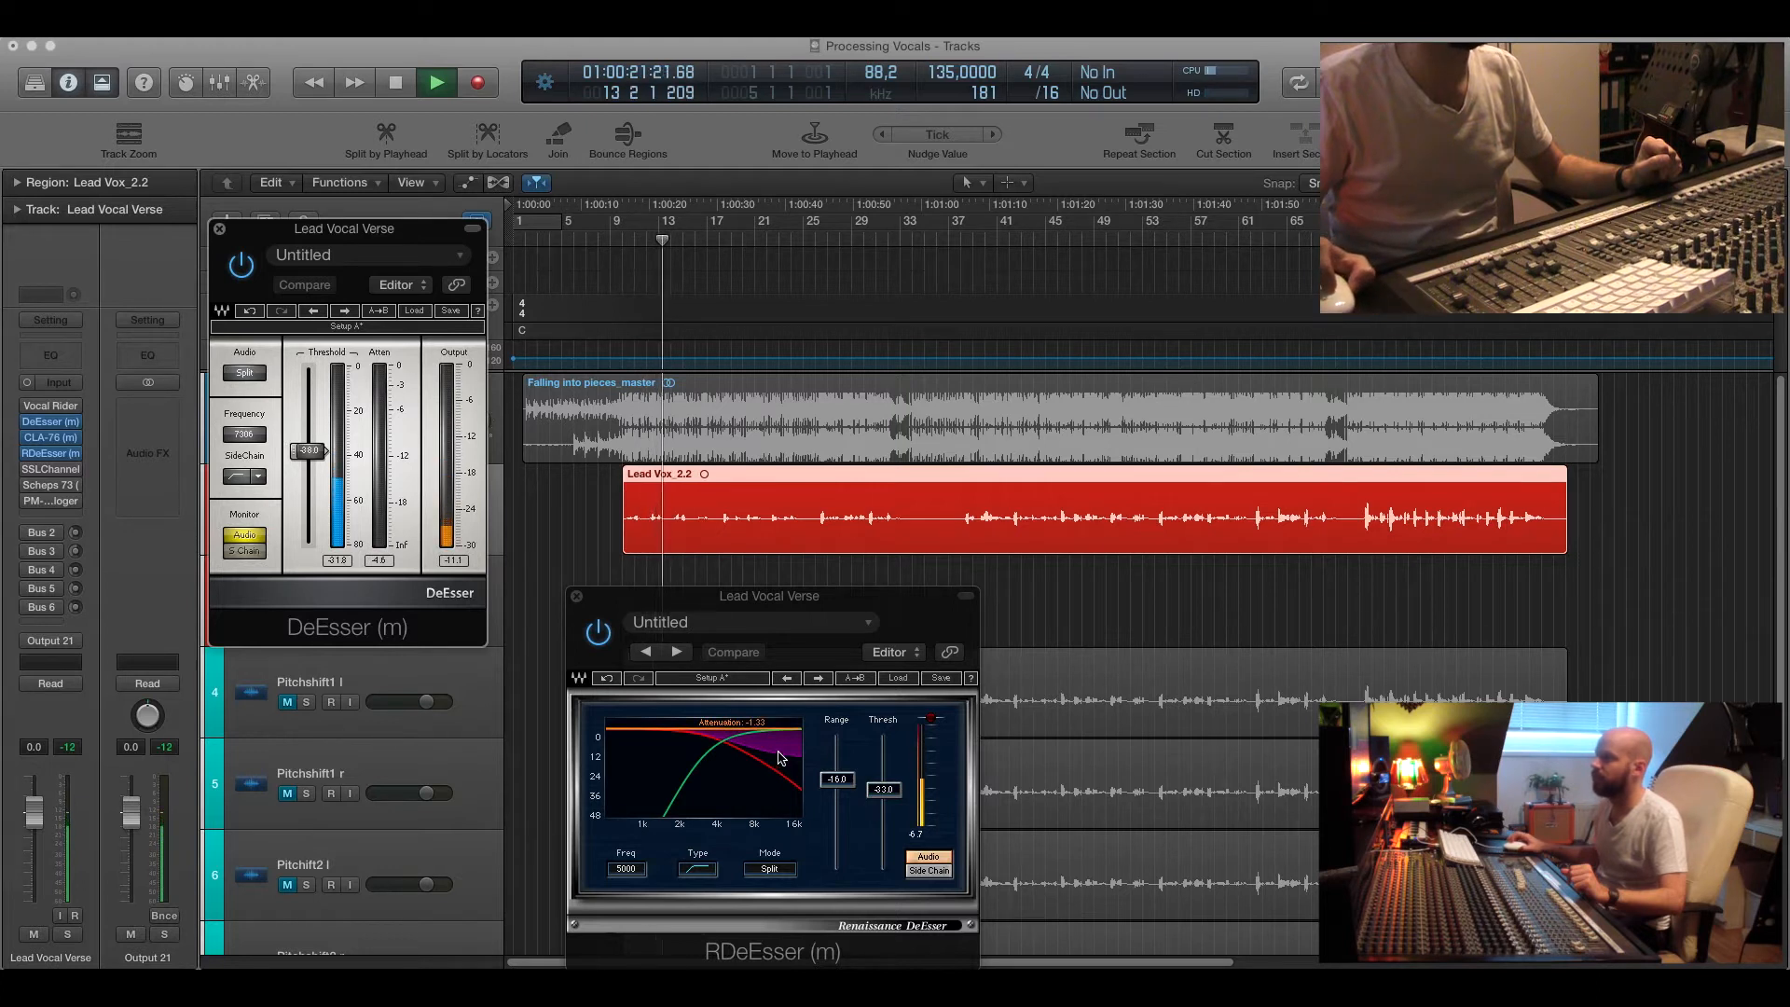
drag(893, 794, 892, 804)
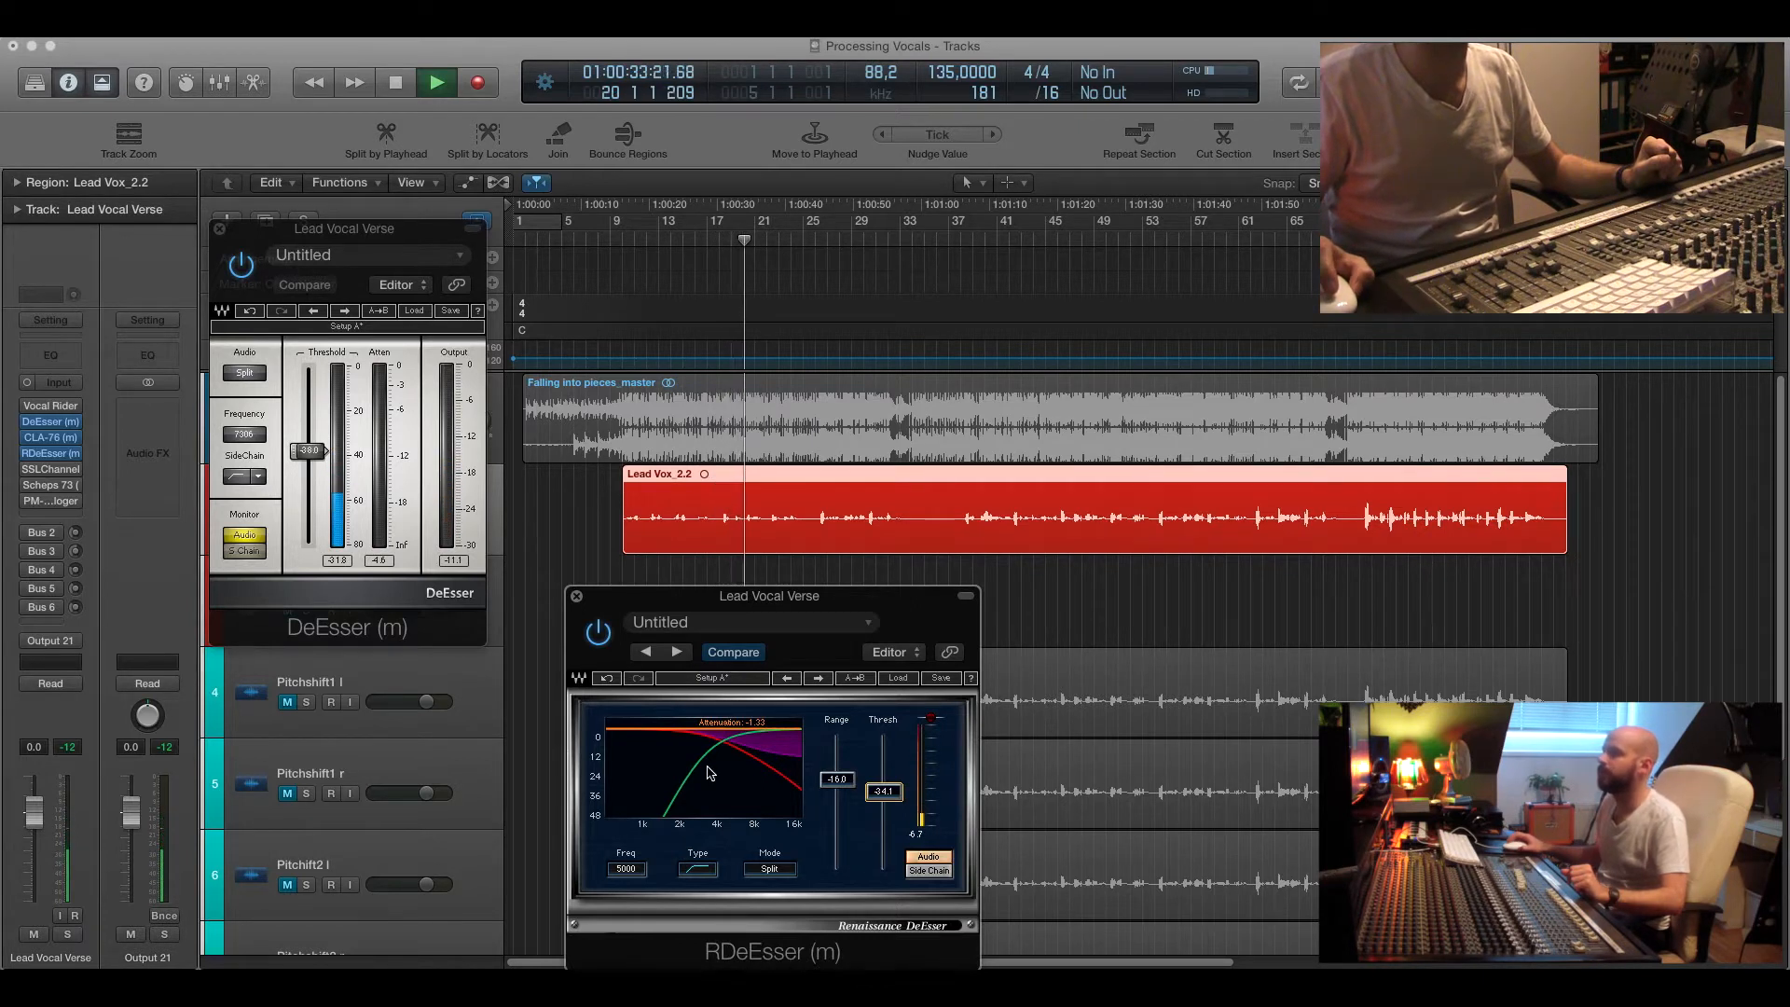
Stop playback and close both de-esser plug-in windows.
key(space)
click(577, 596)
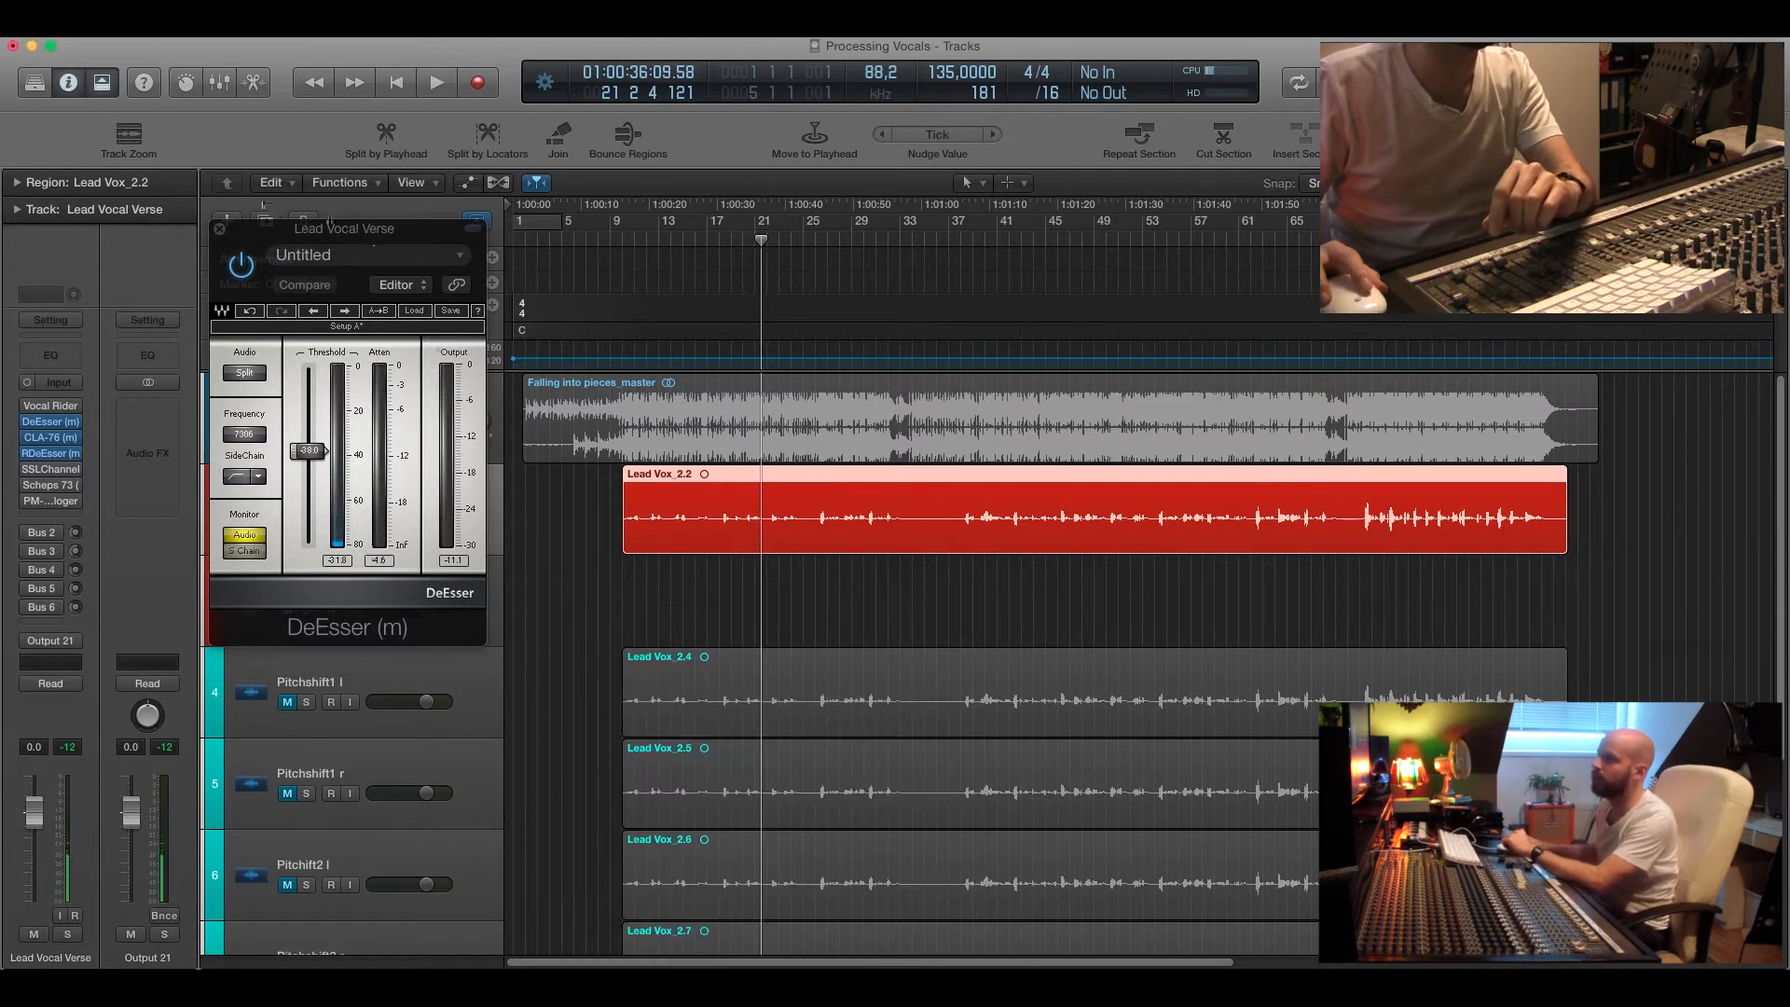
click(221, 228)
Open the CLA-76 compressor on the Lead Vocal Verse channel to inspect its settings, then close it.
click(623, 240)
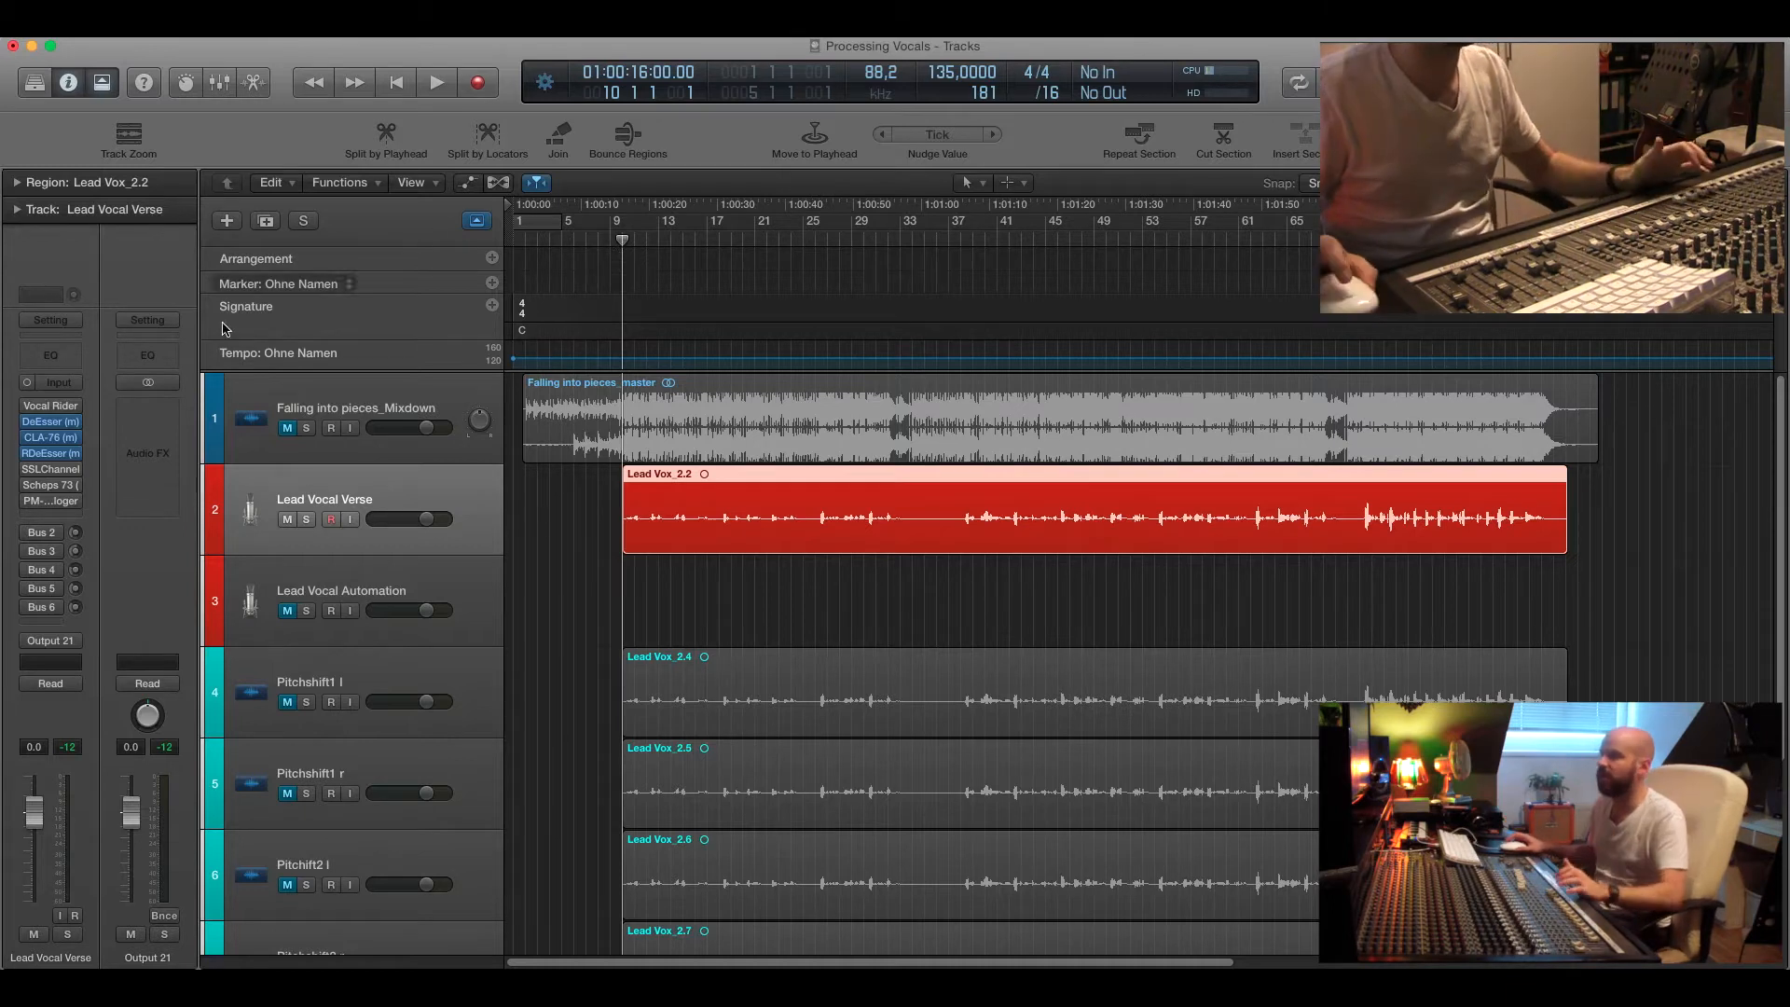
click(50, 439)
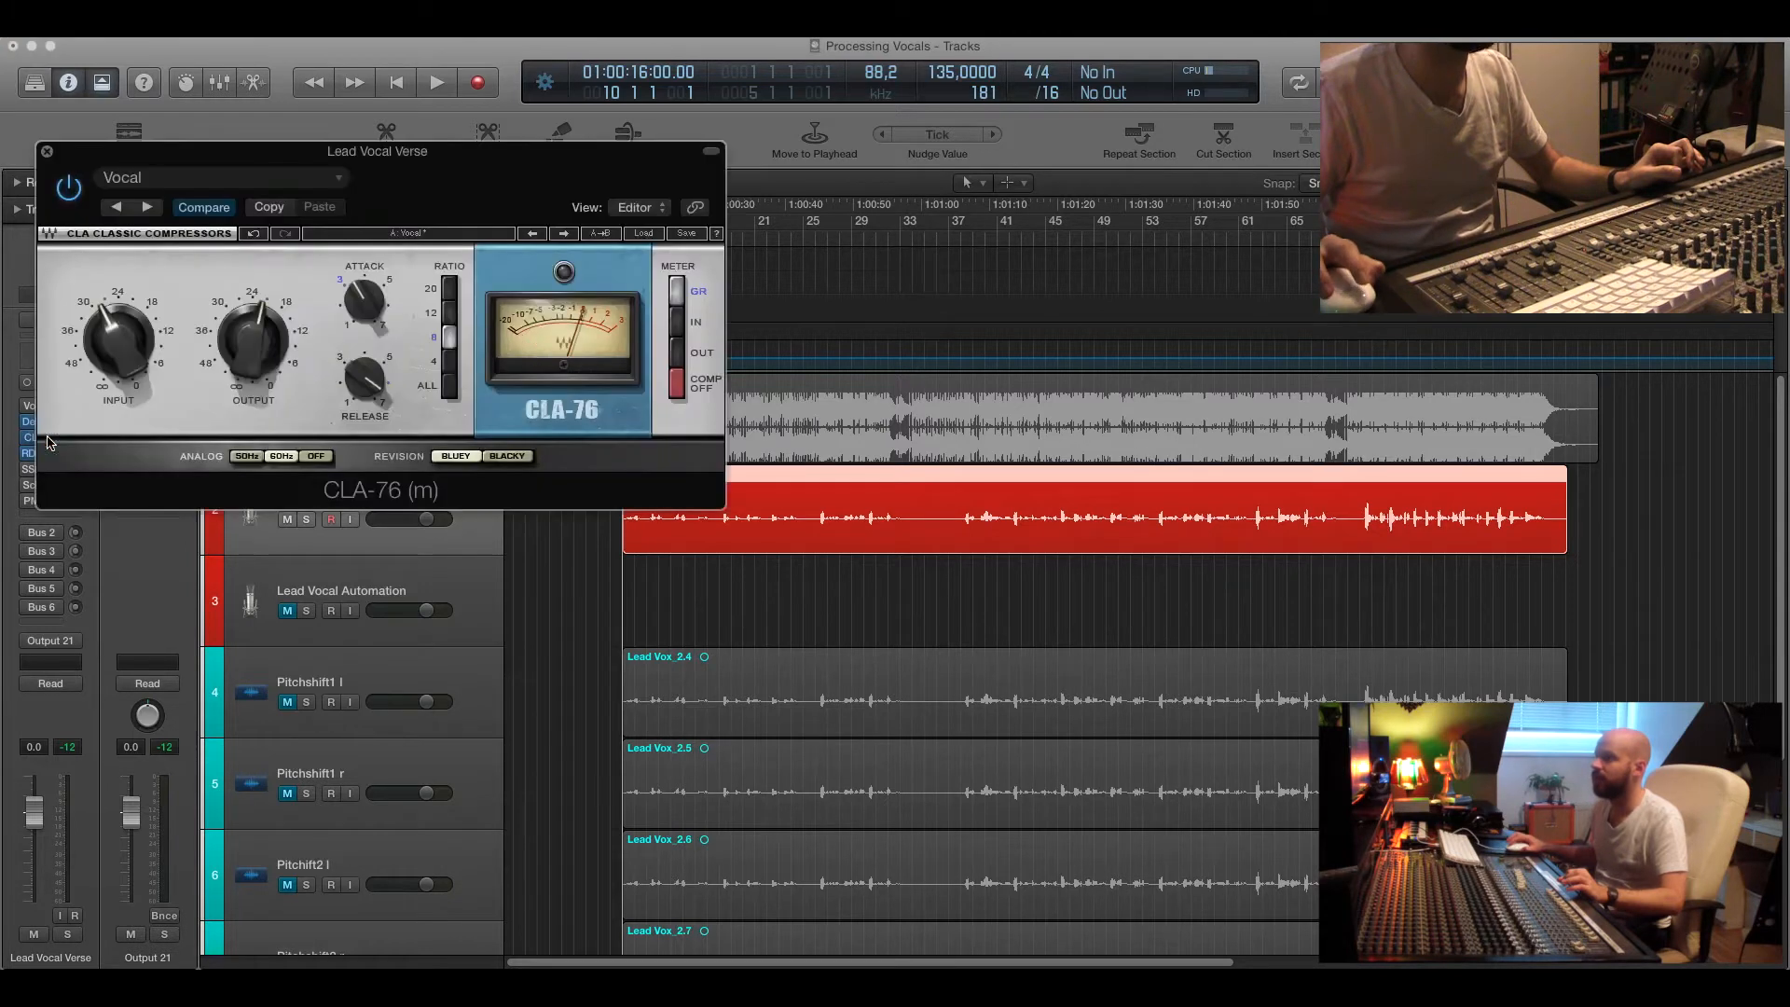
drag(260, 155, 587, 490)
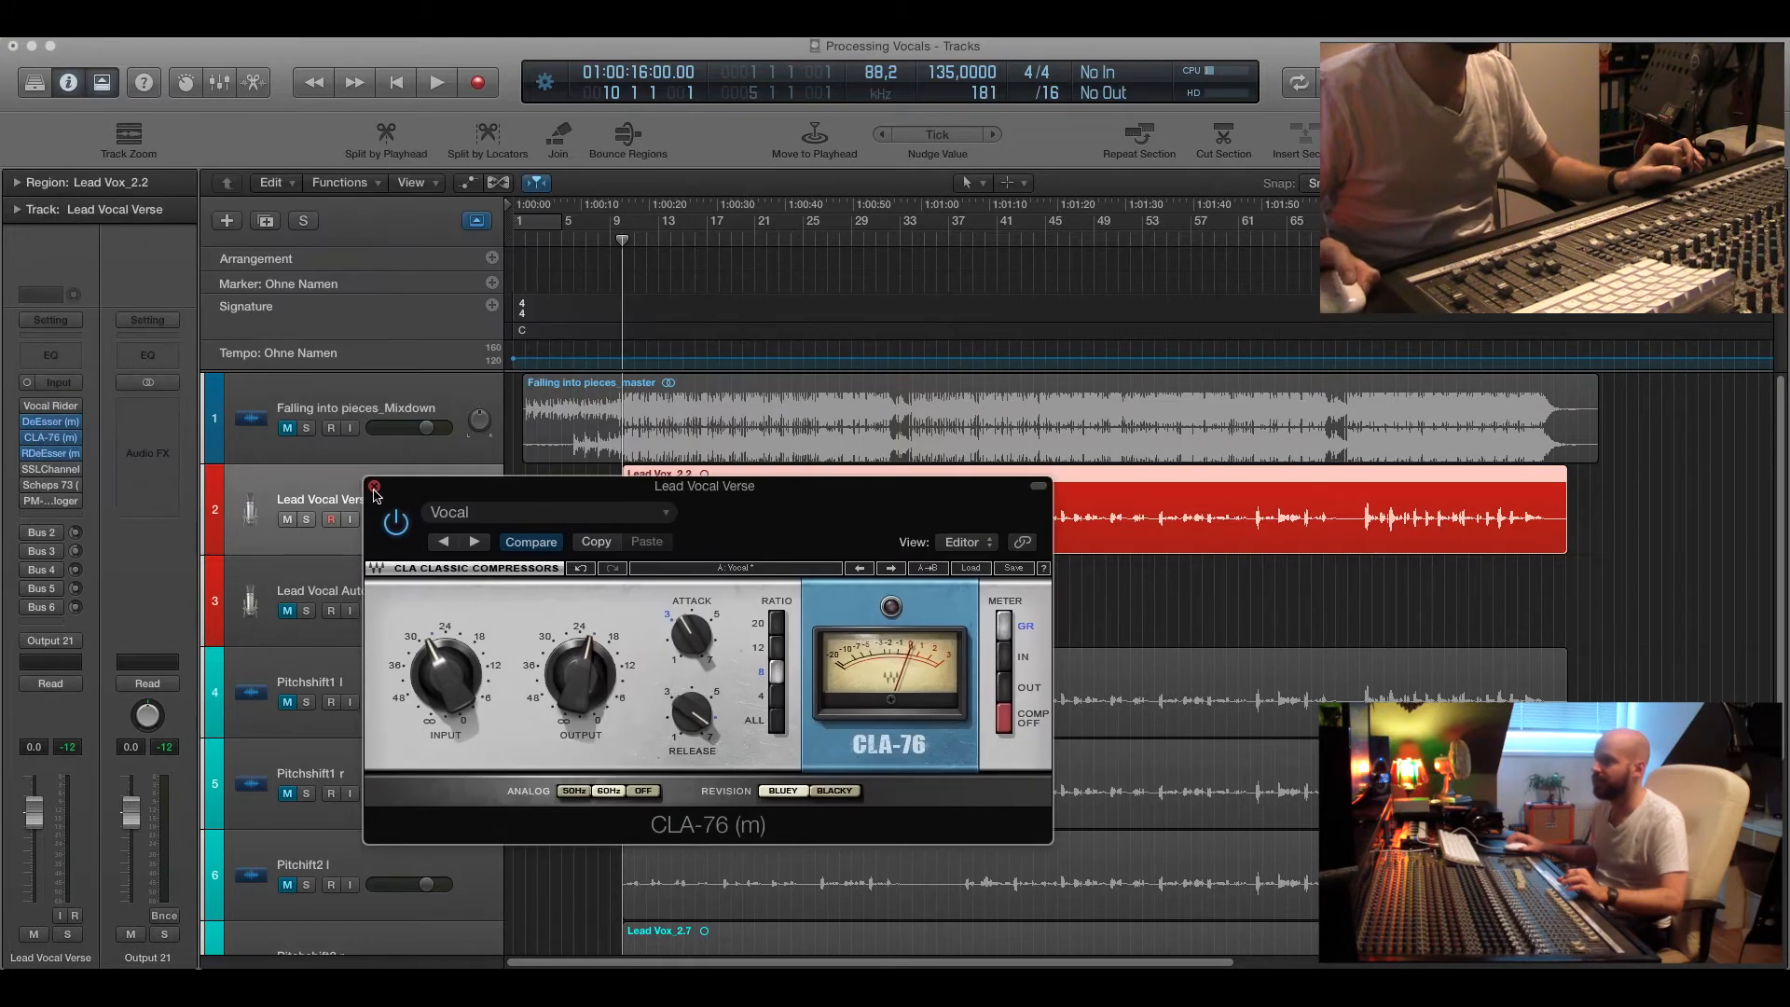
click(374, 486)
Select the Lead Vocal Automation track with the playhead at bar 9.
drag(623, 242, 612, 240)
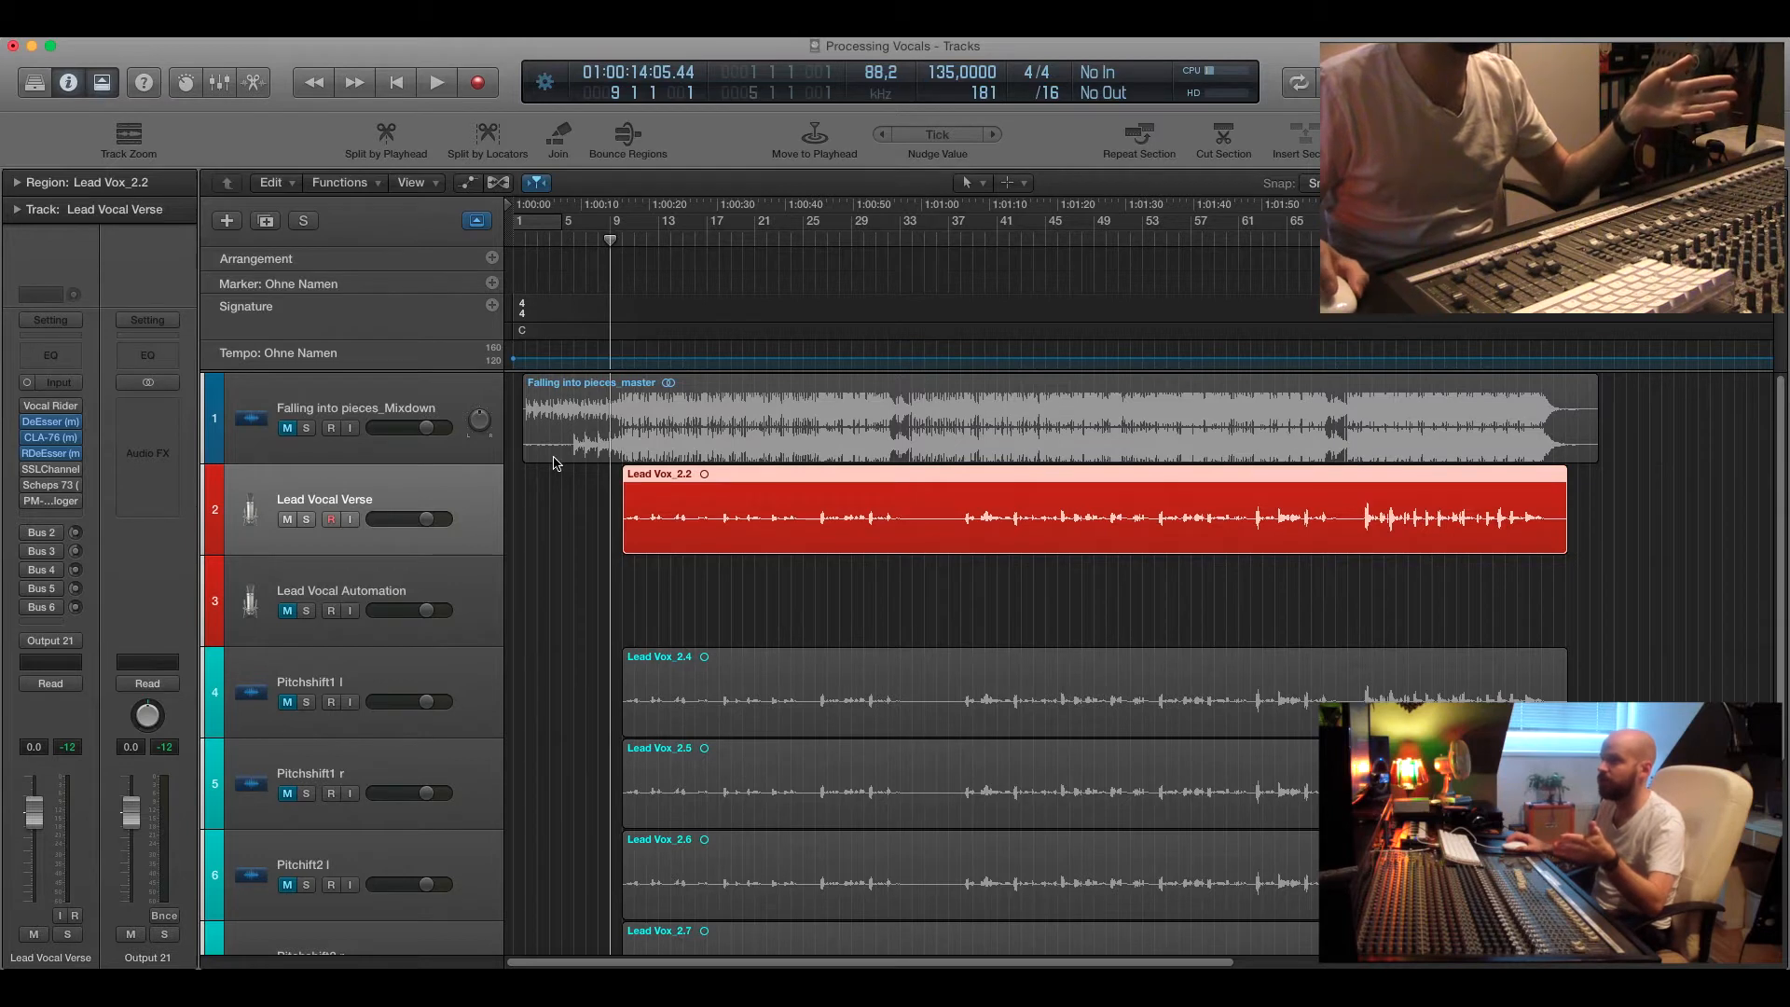
click(356, 582)
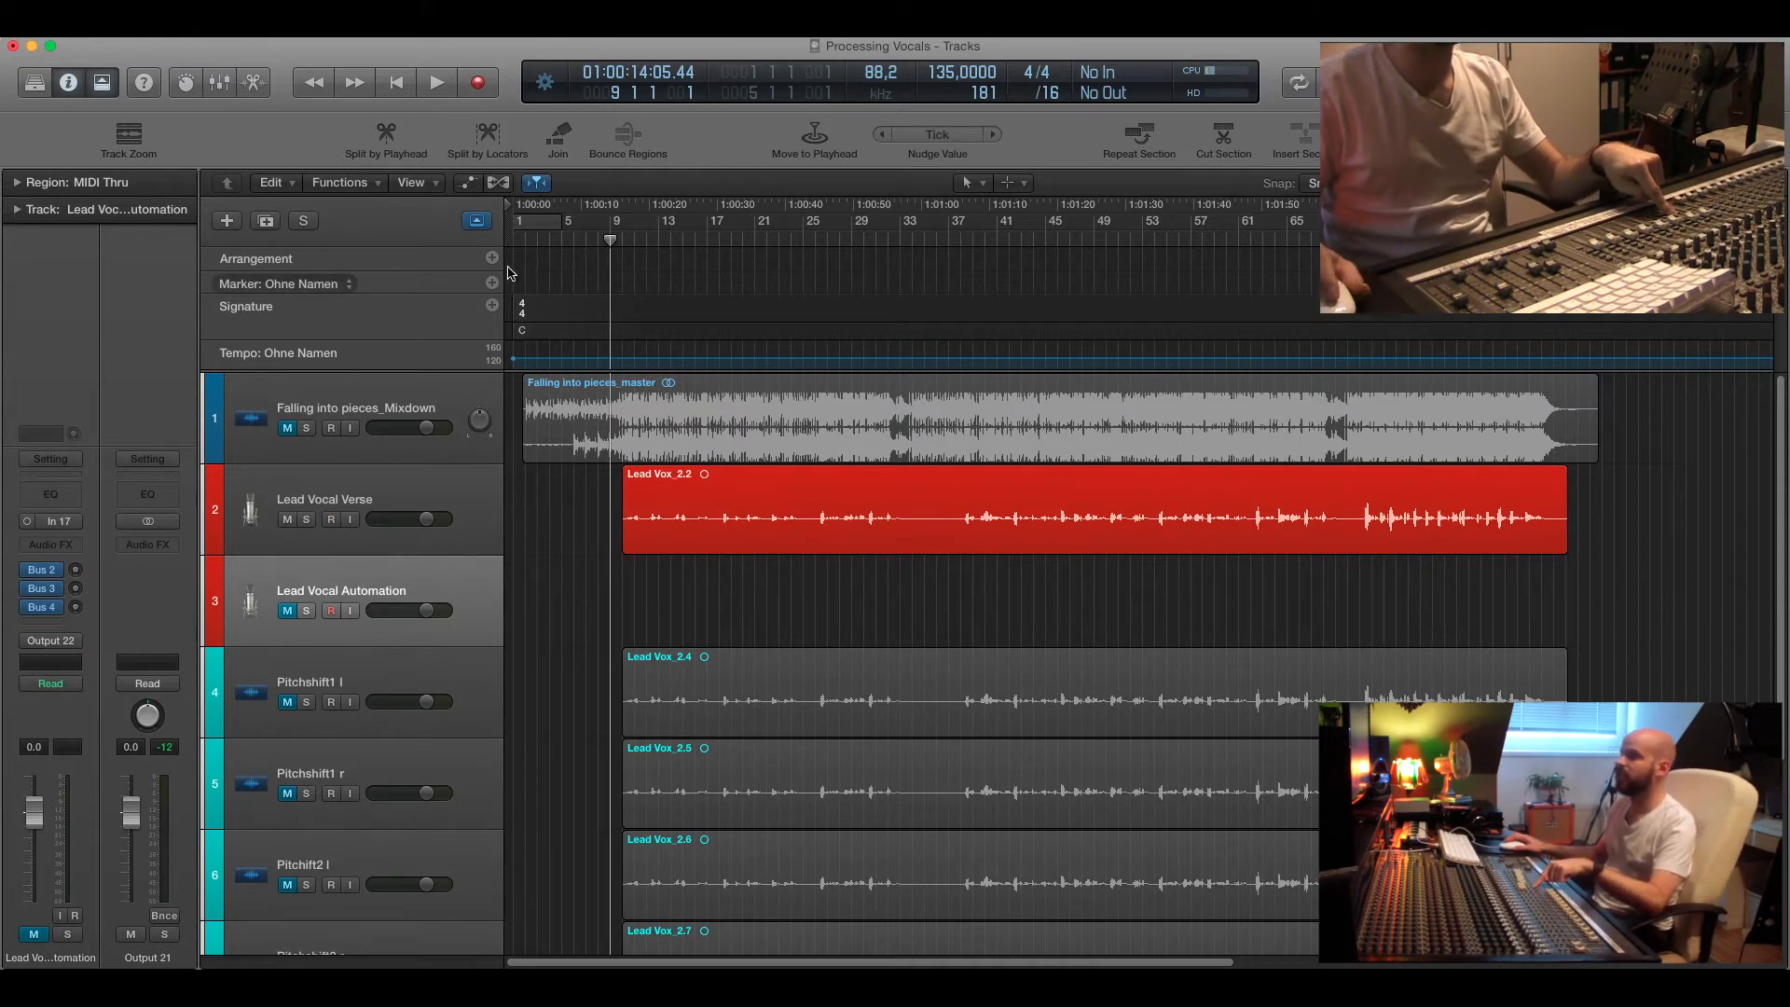
drag(622, 240, 613, 240)
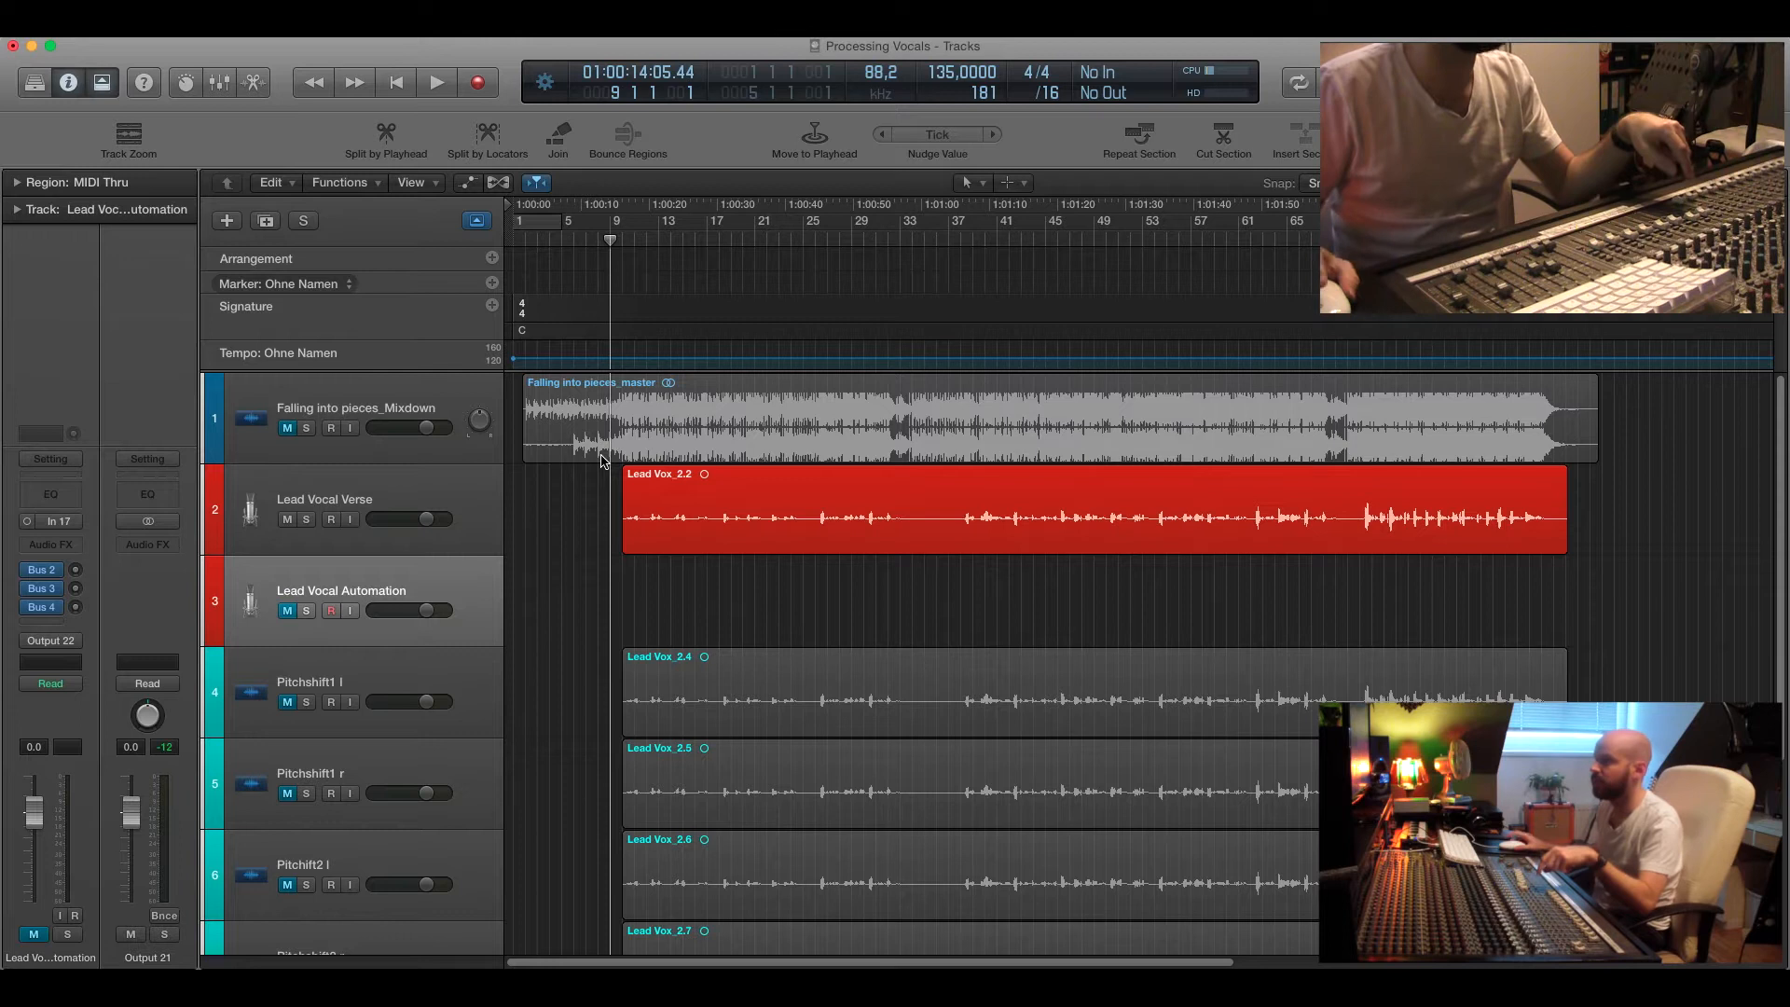
Record a new vocal take onto the Lead Vocal Automation track starting from bar 35.
scroll(847, 590, up, 1)
scroll(844, 597, up, 4)
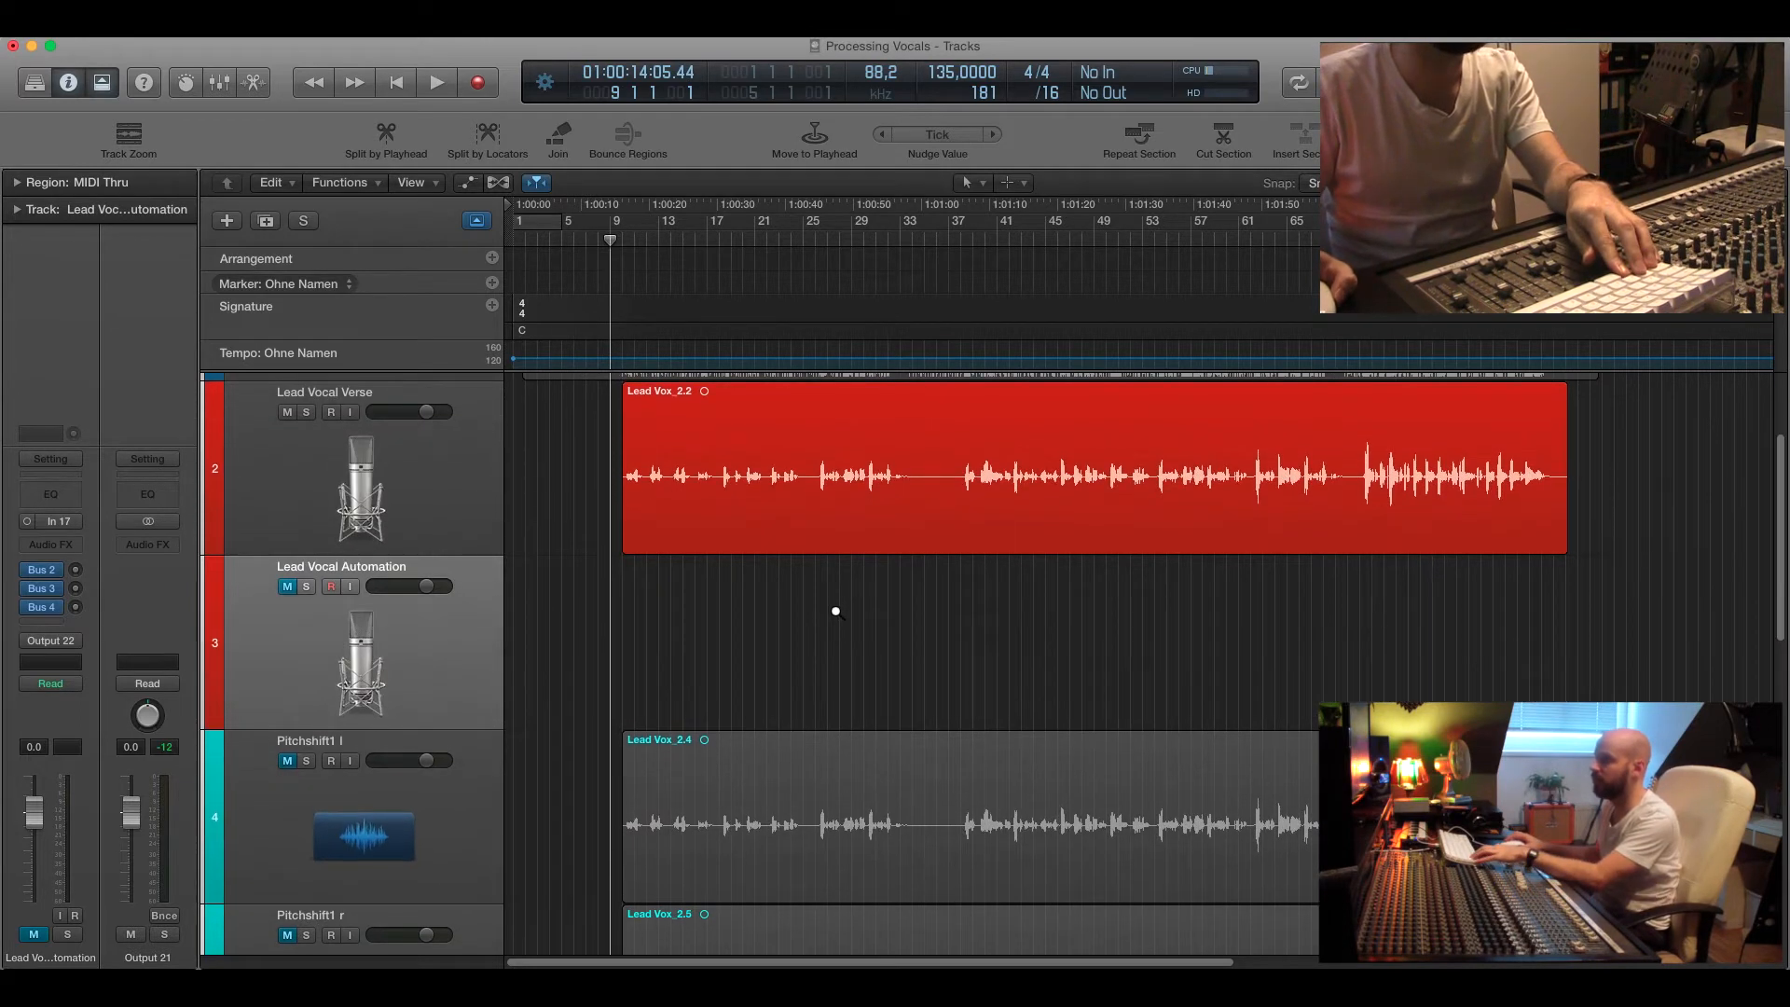
scroll(836, 614, up, 5)
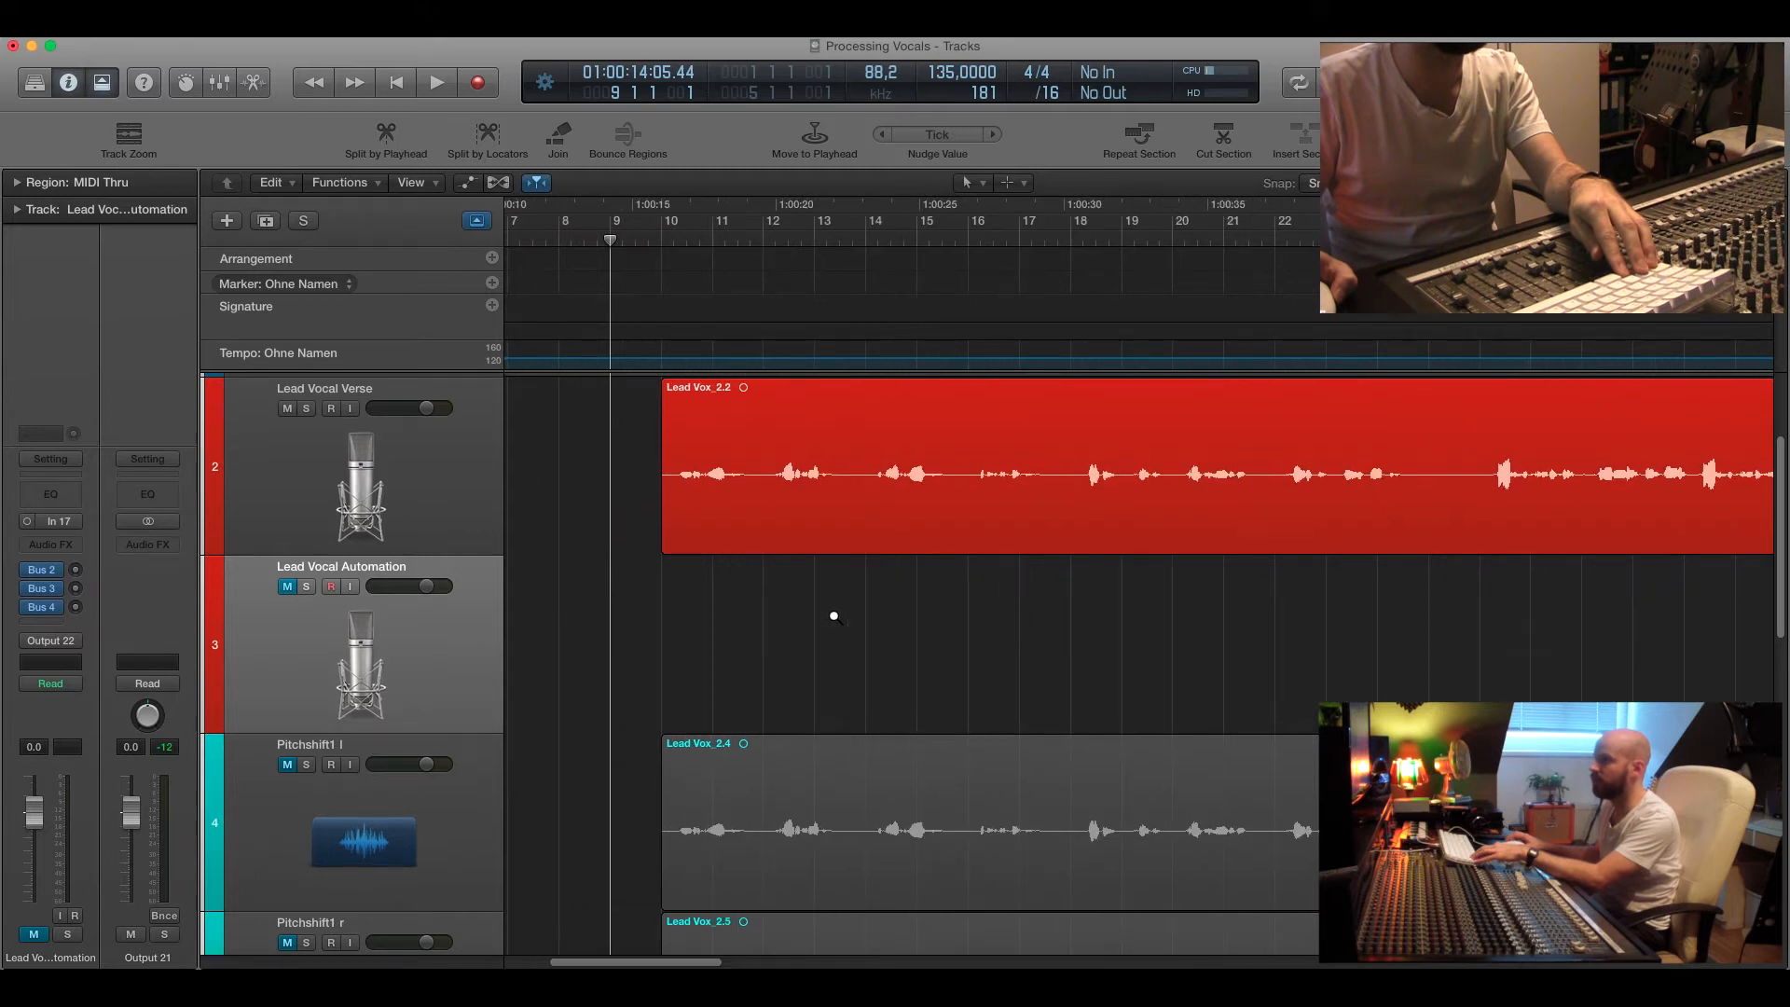
scroll(834, 617, up, 3)
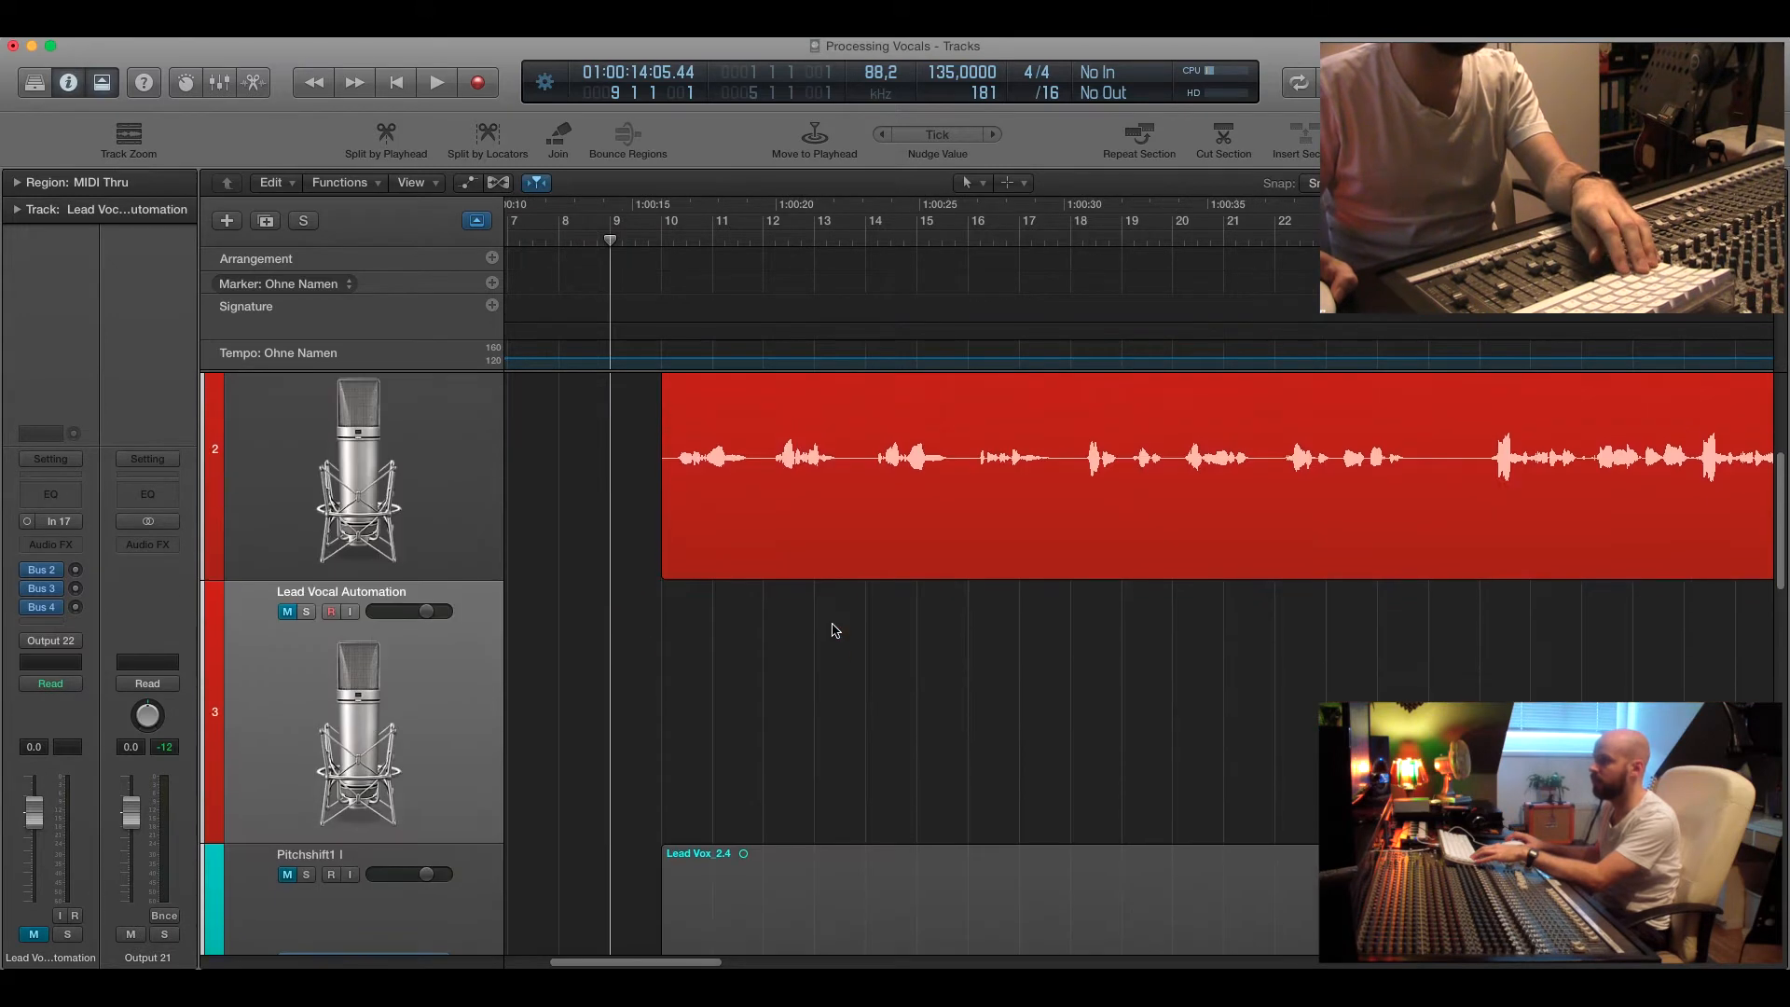
scroll(835, 630, up, 2)
scroll(834, 631, right, 10)
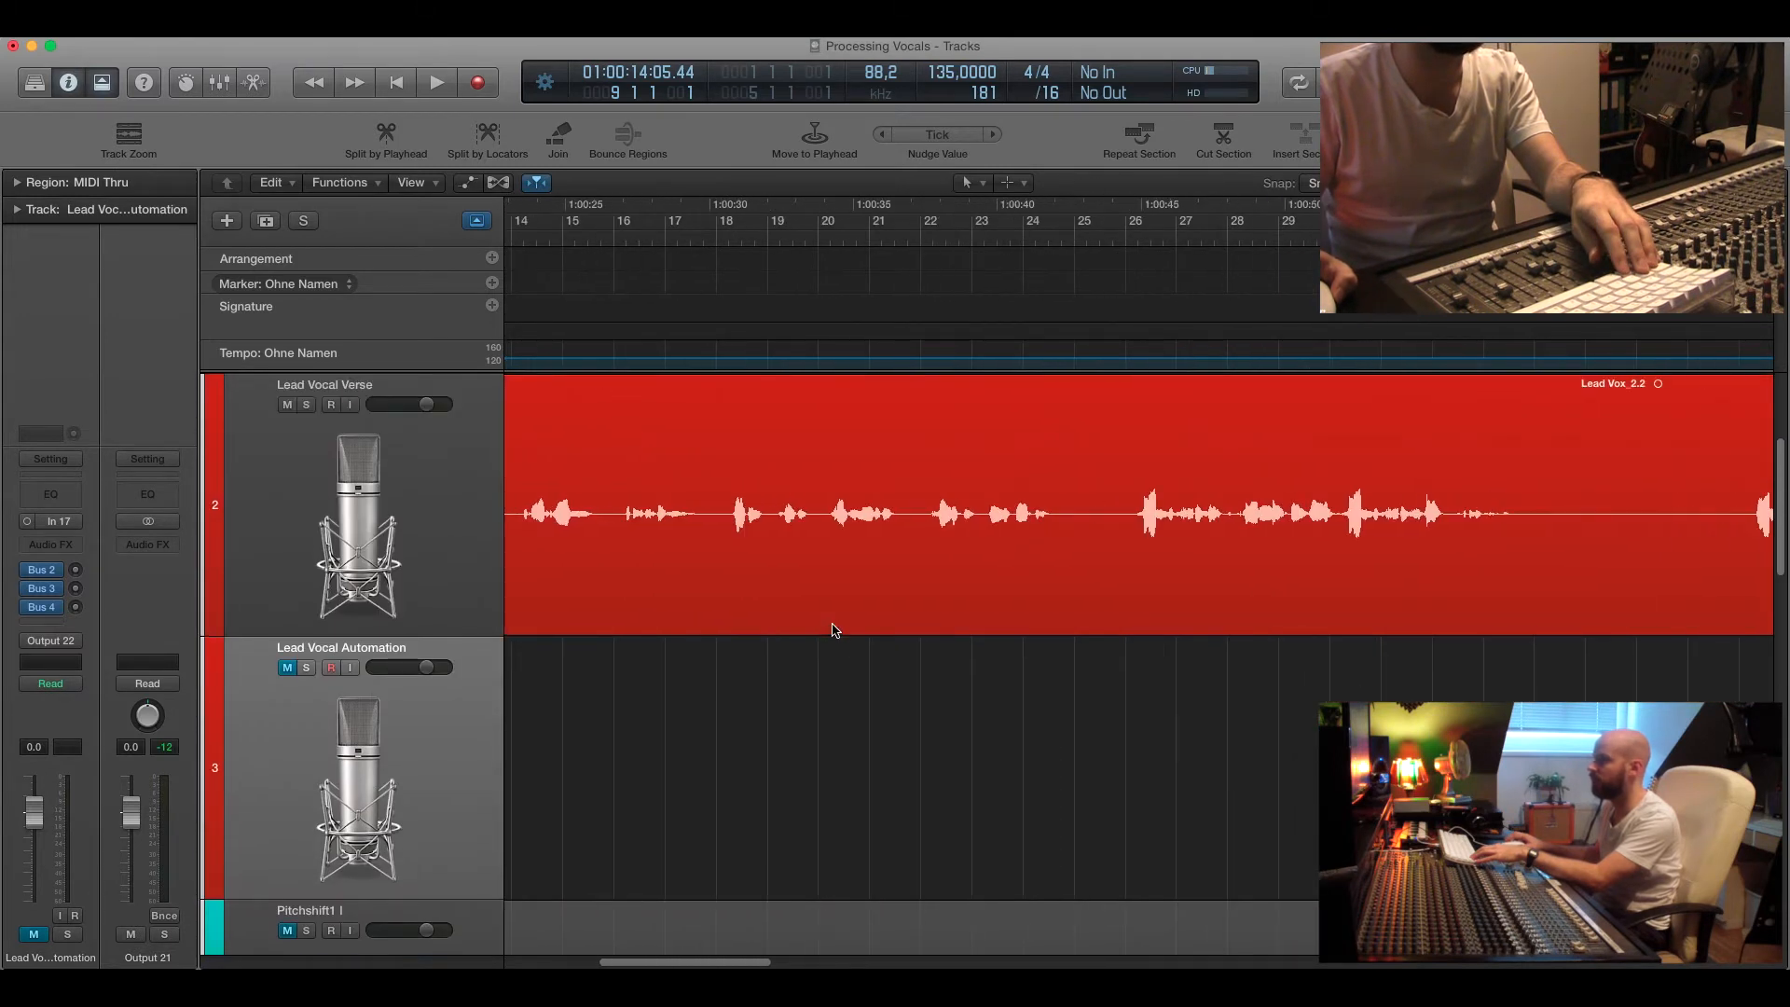
scroll(835, 630, right, 5)
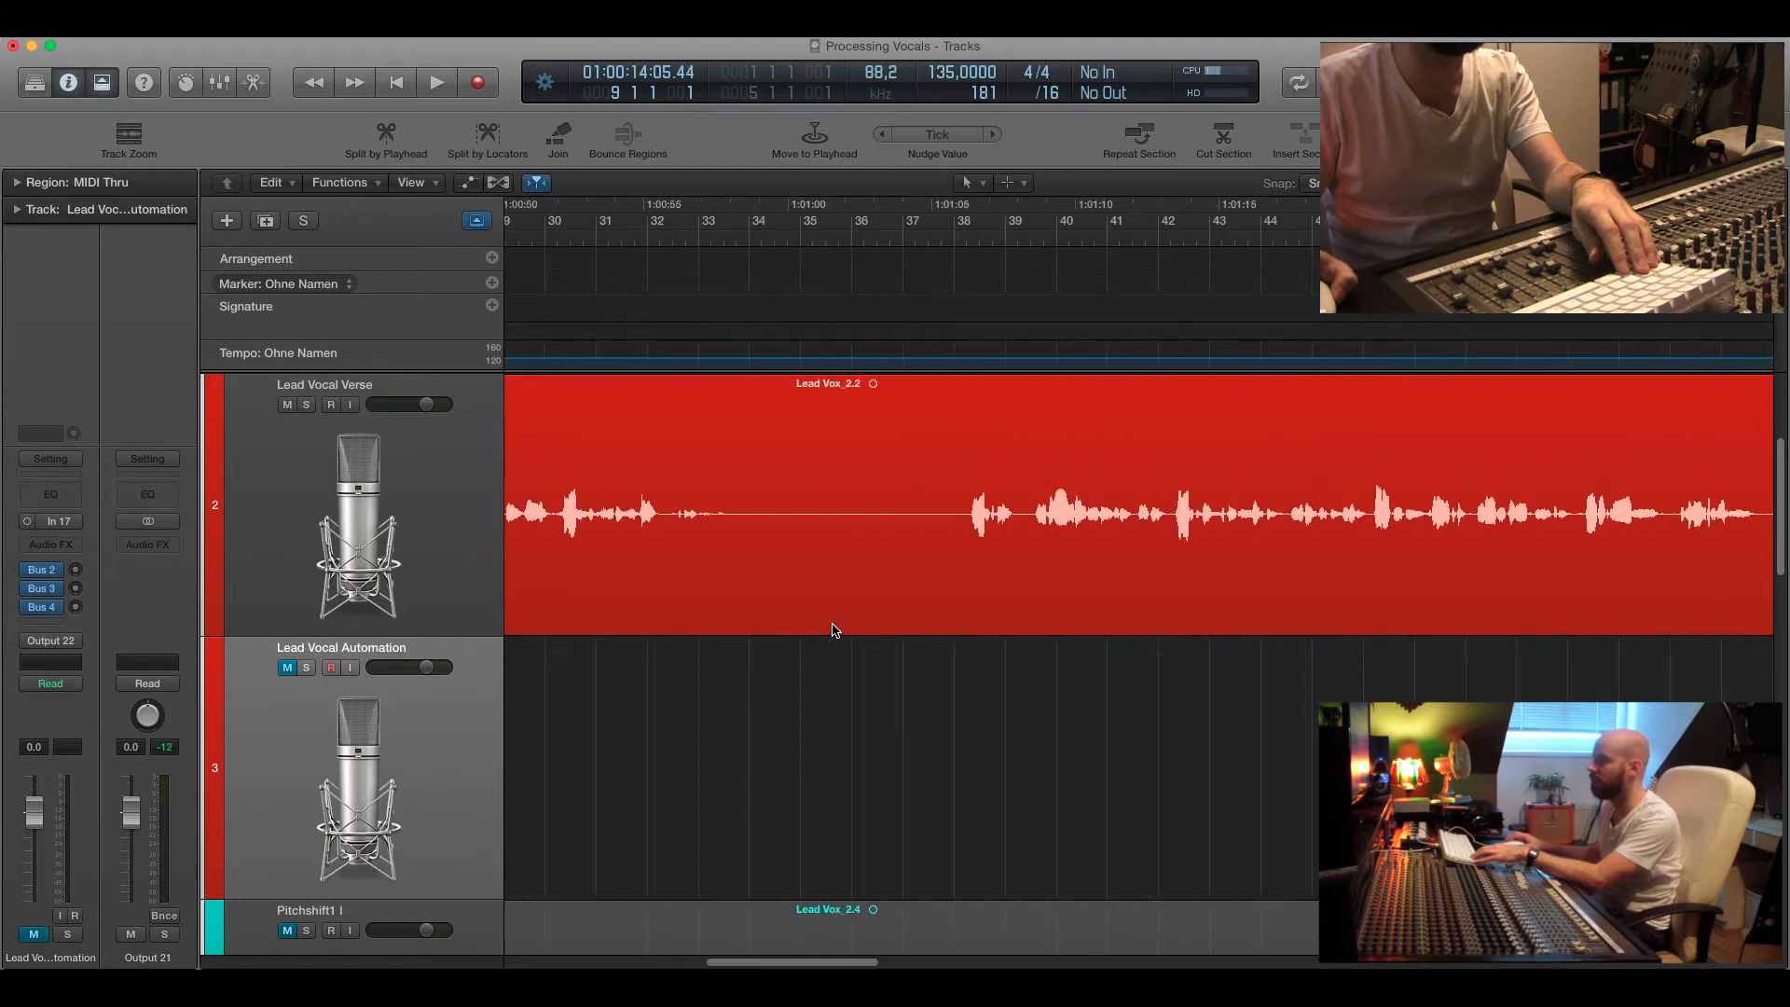
scroll(835, 630, right, 3)
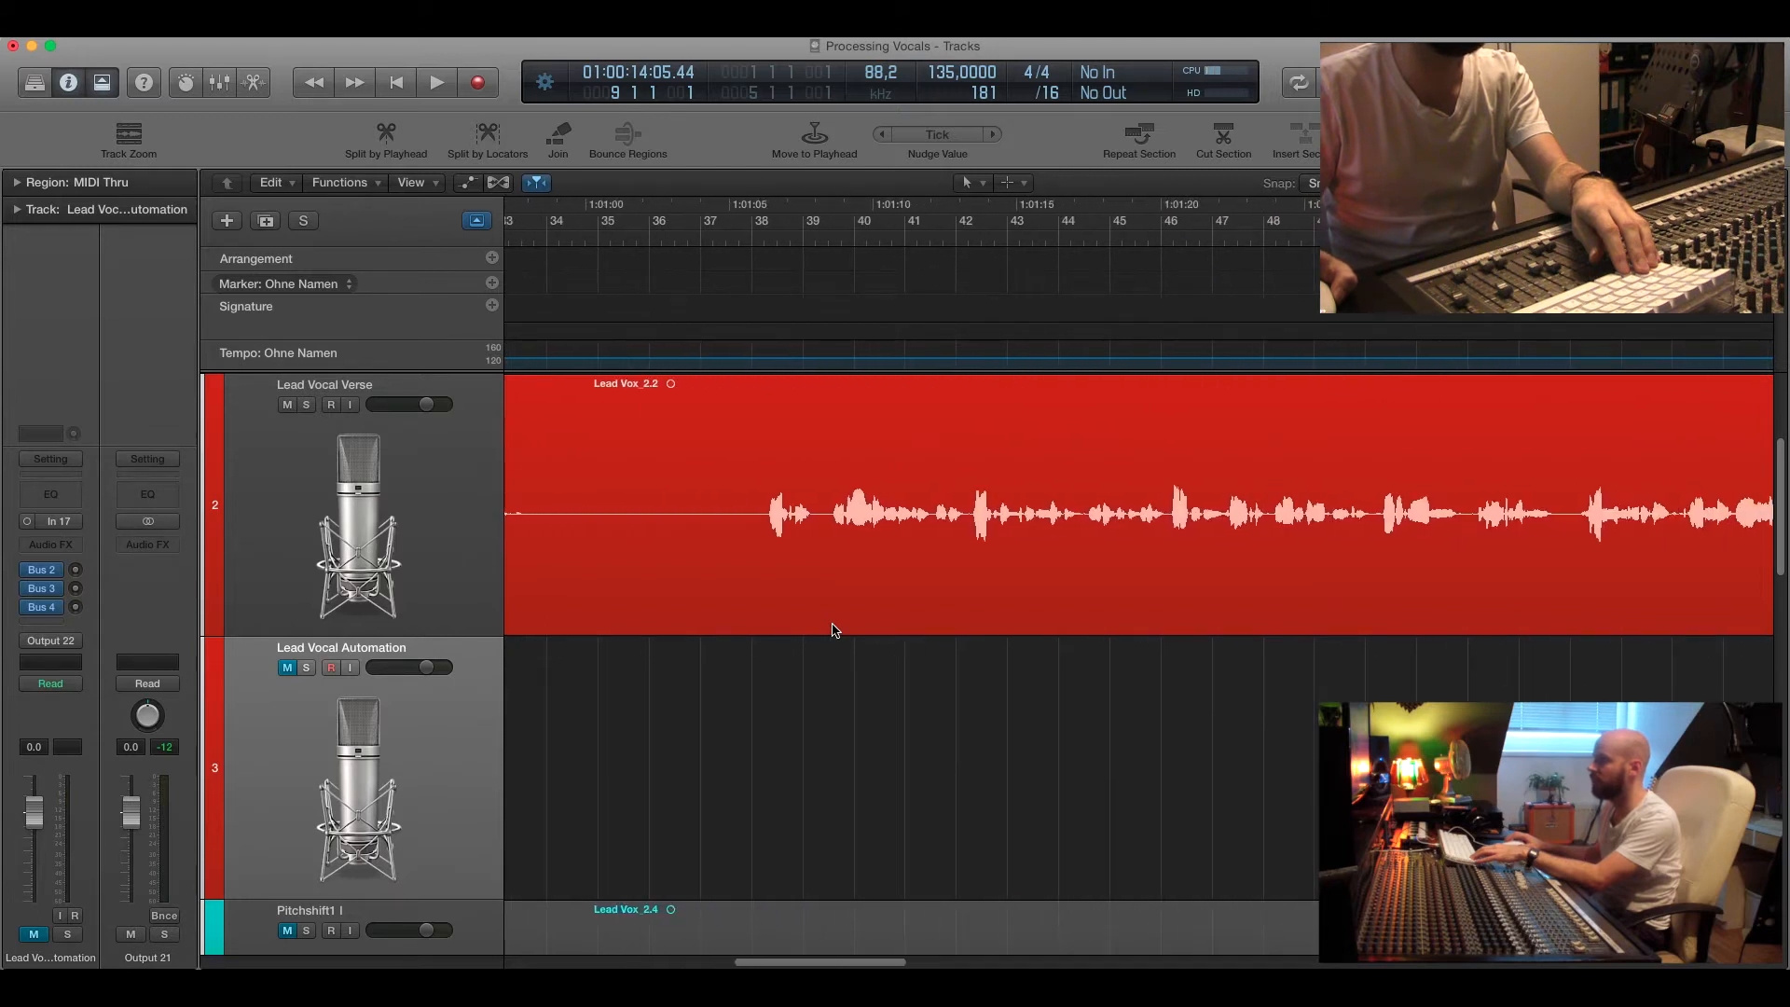
click(754, 246)
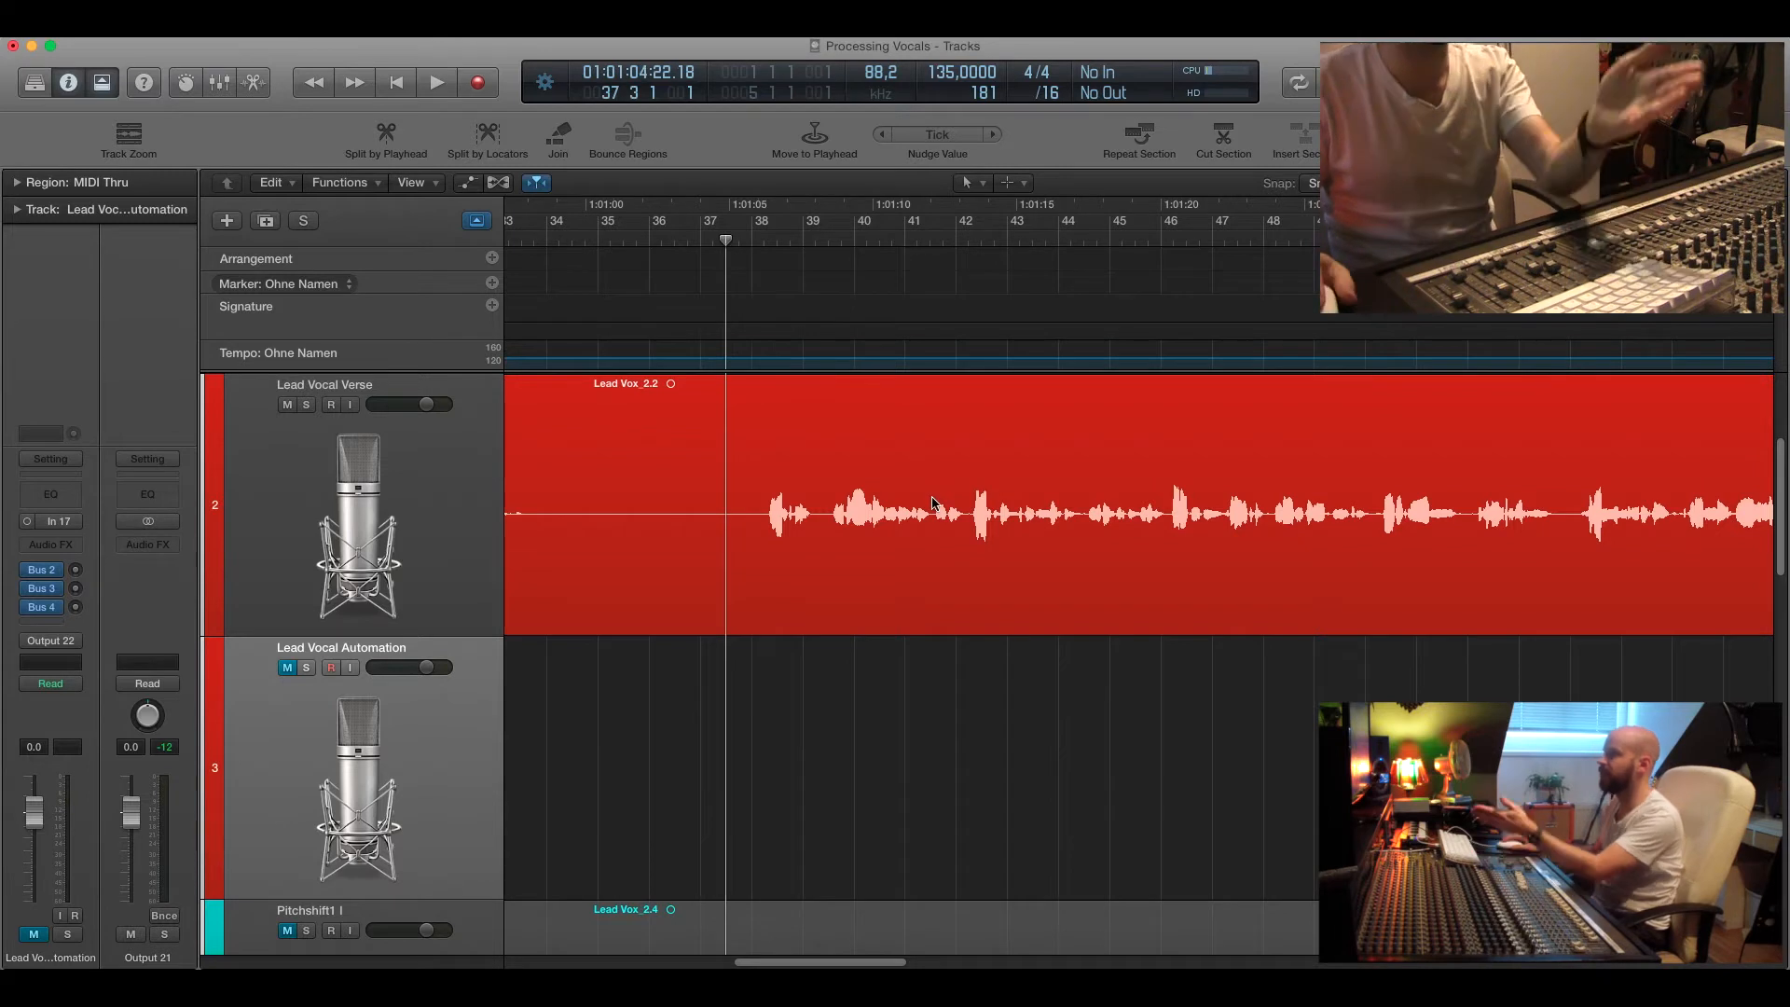
scroll(920, 566, right, 2)
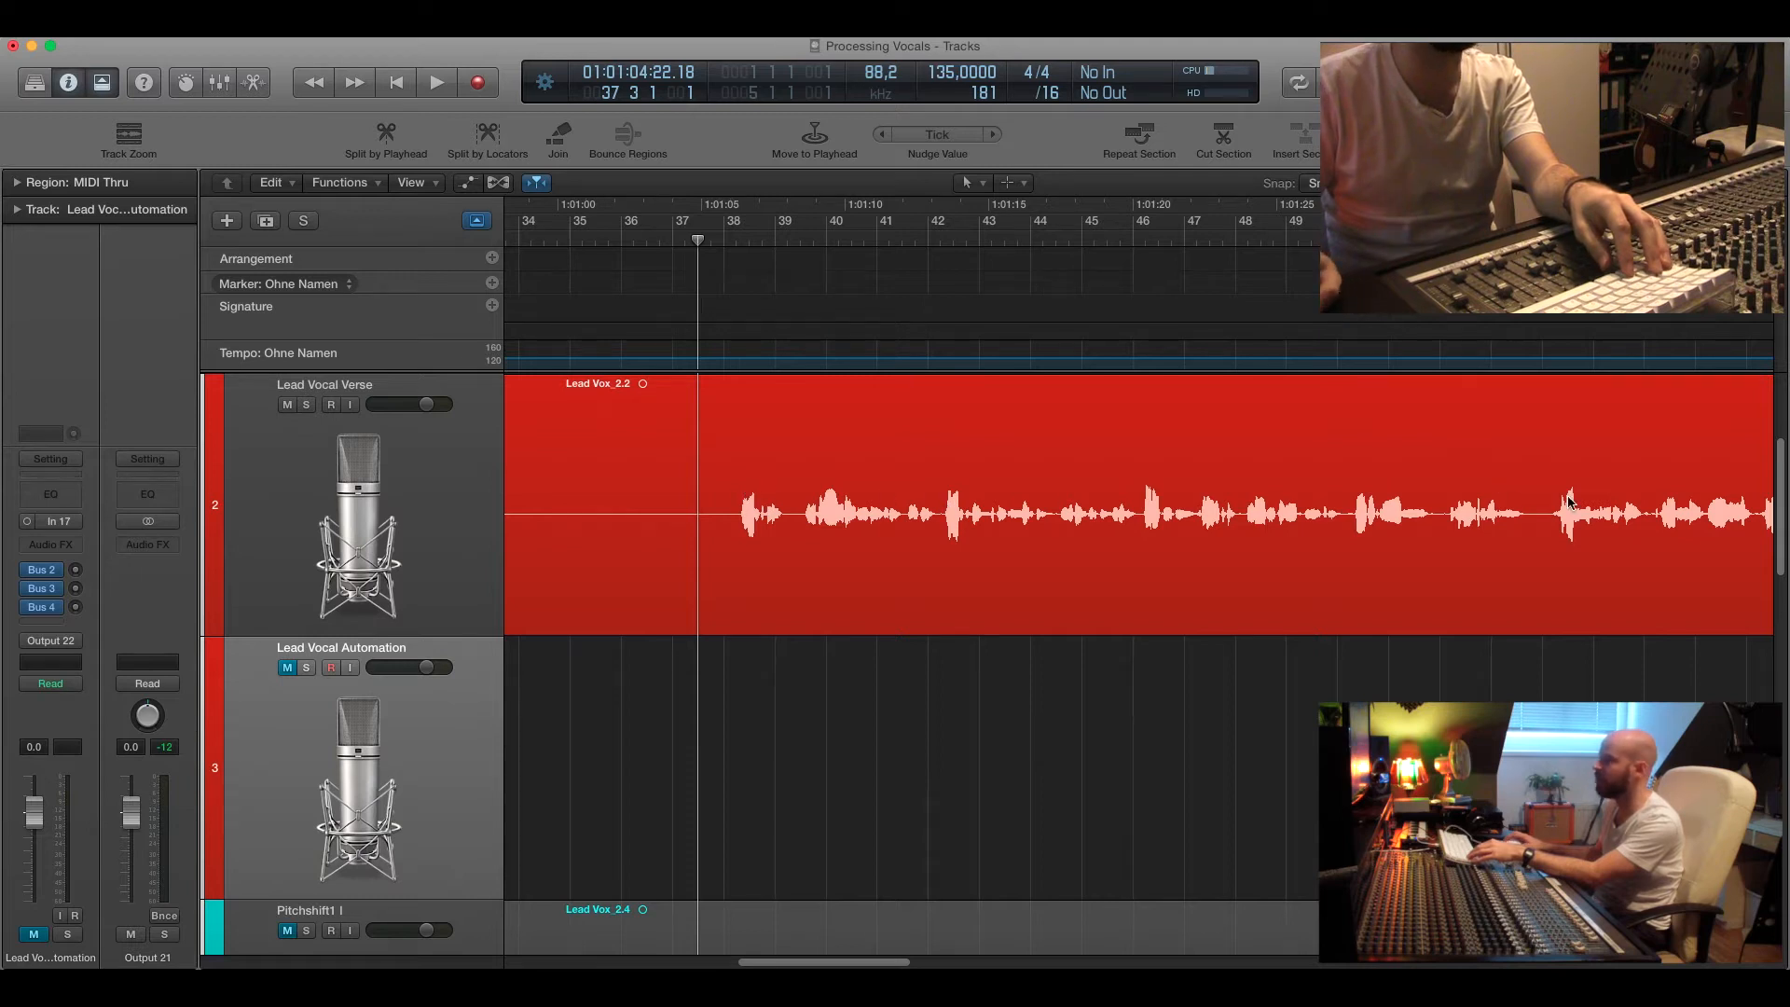
key(super+Left)
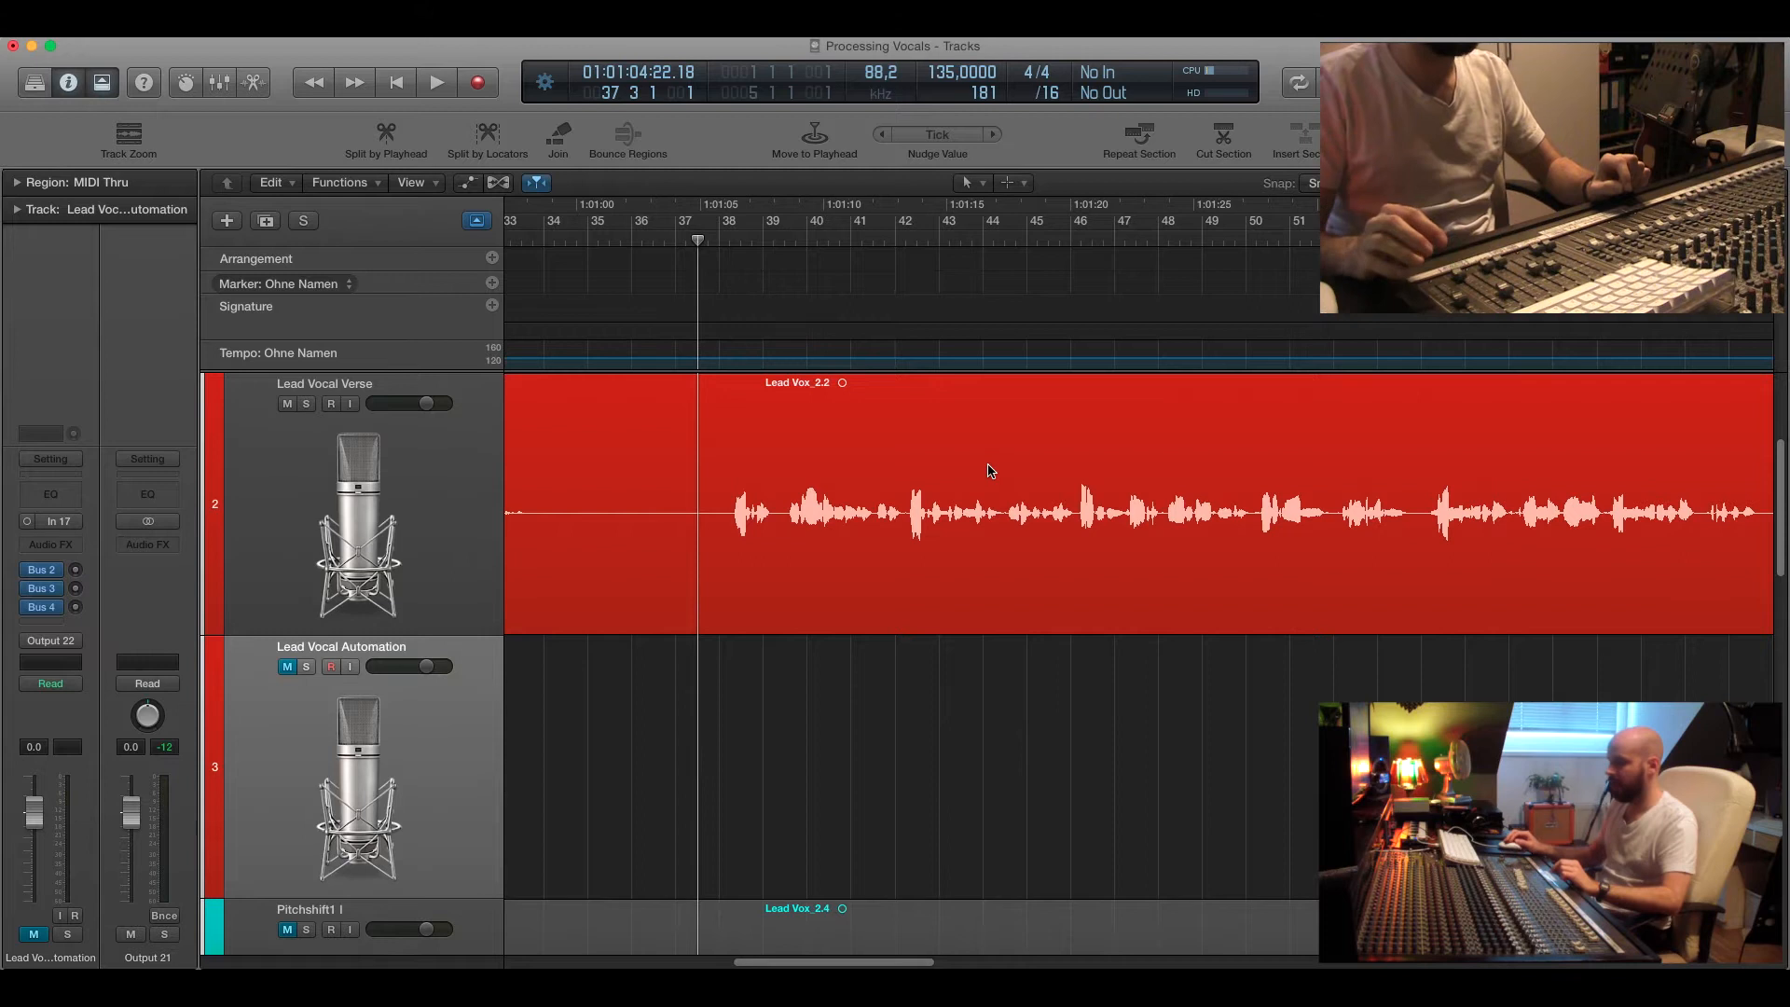
click(585, 244)
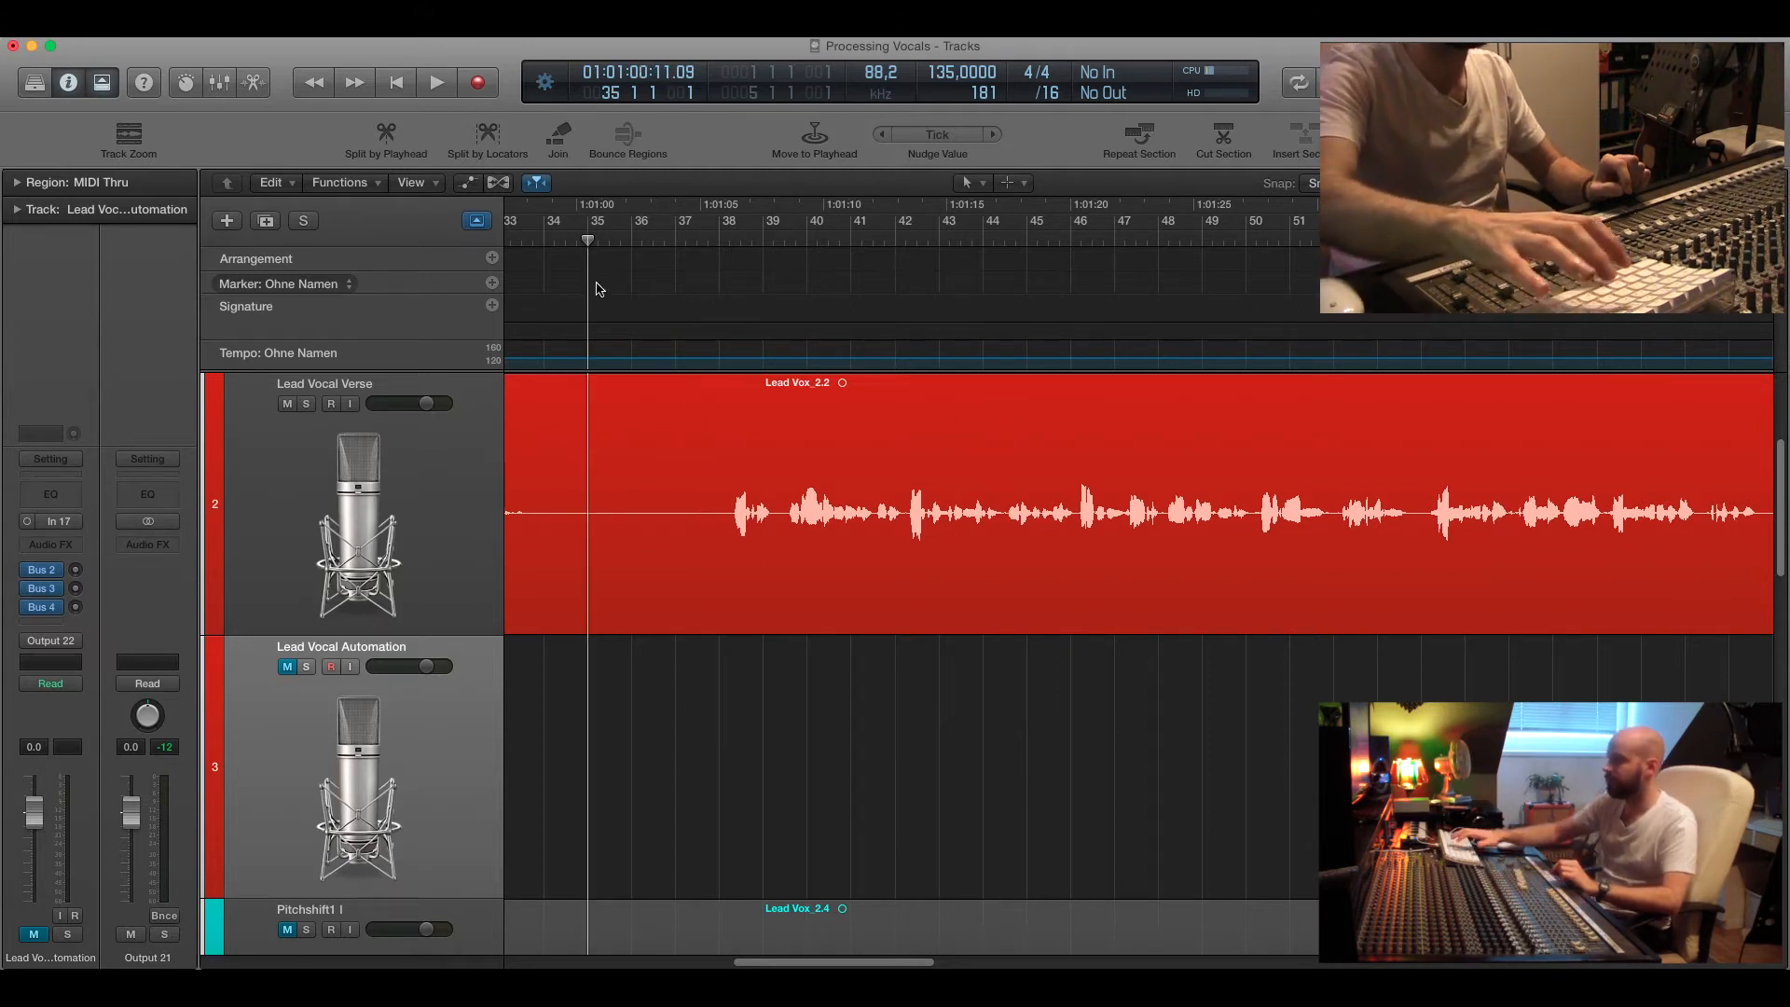
key(space)
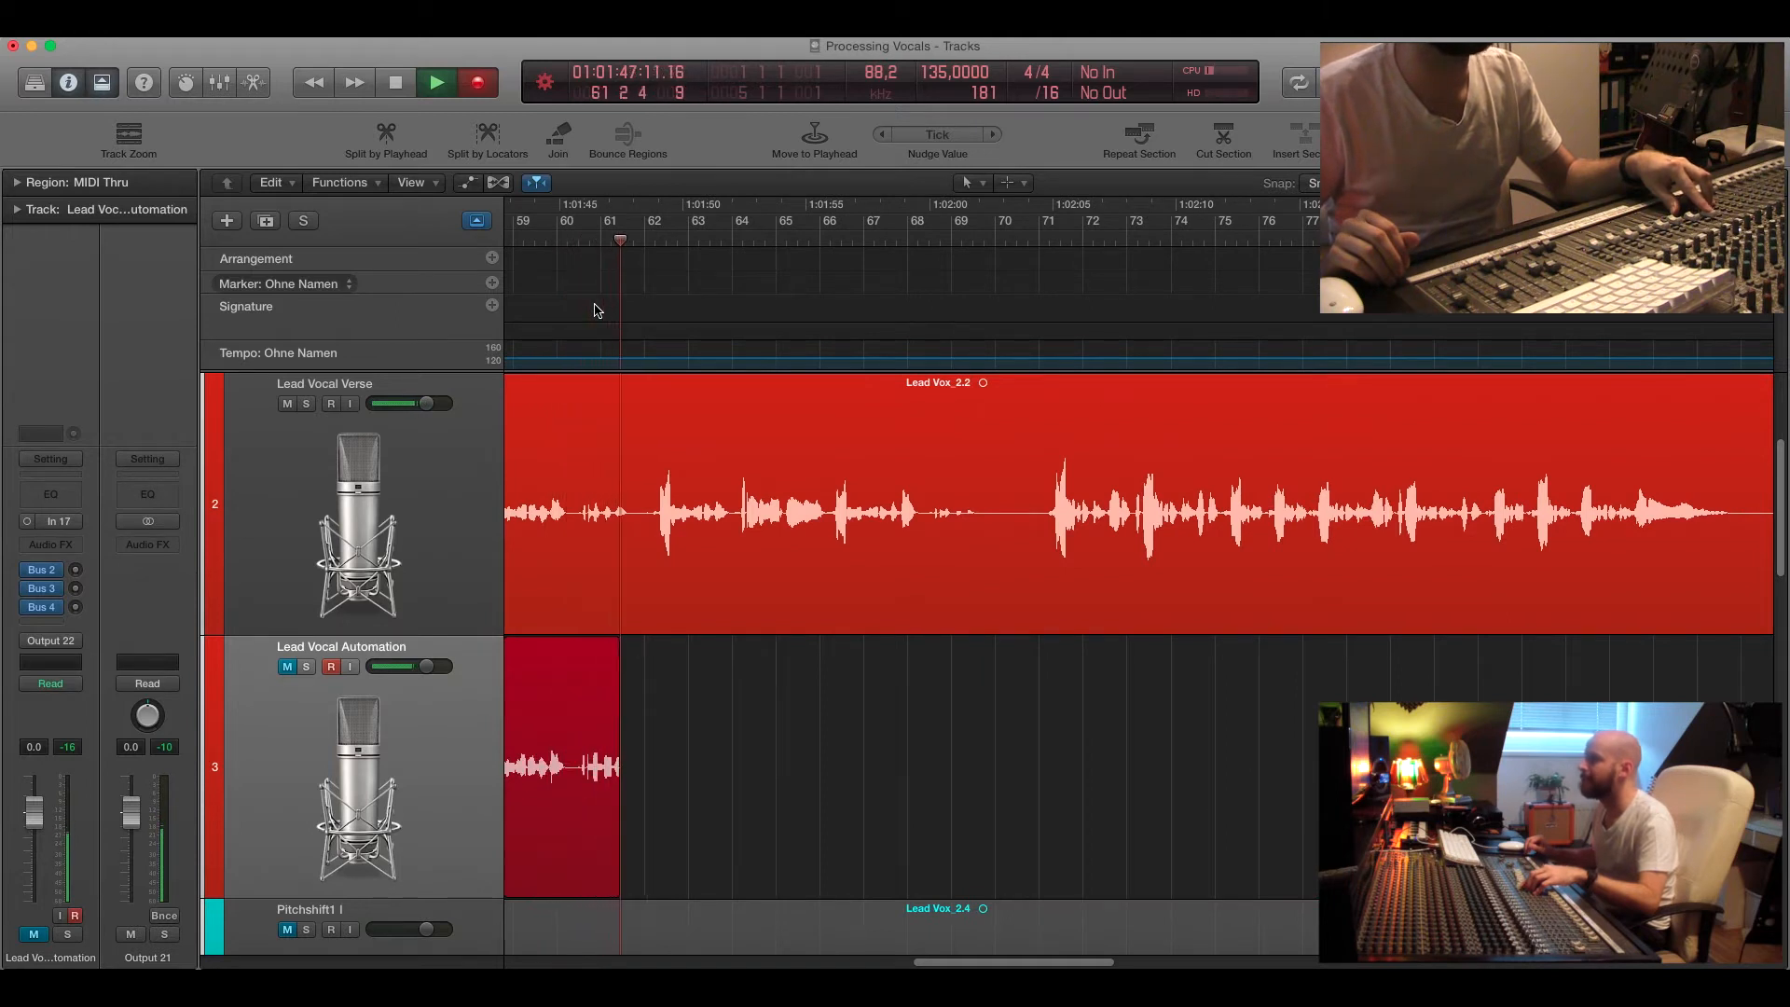
key(space)
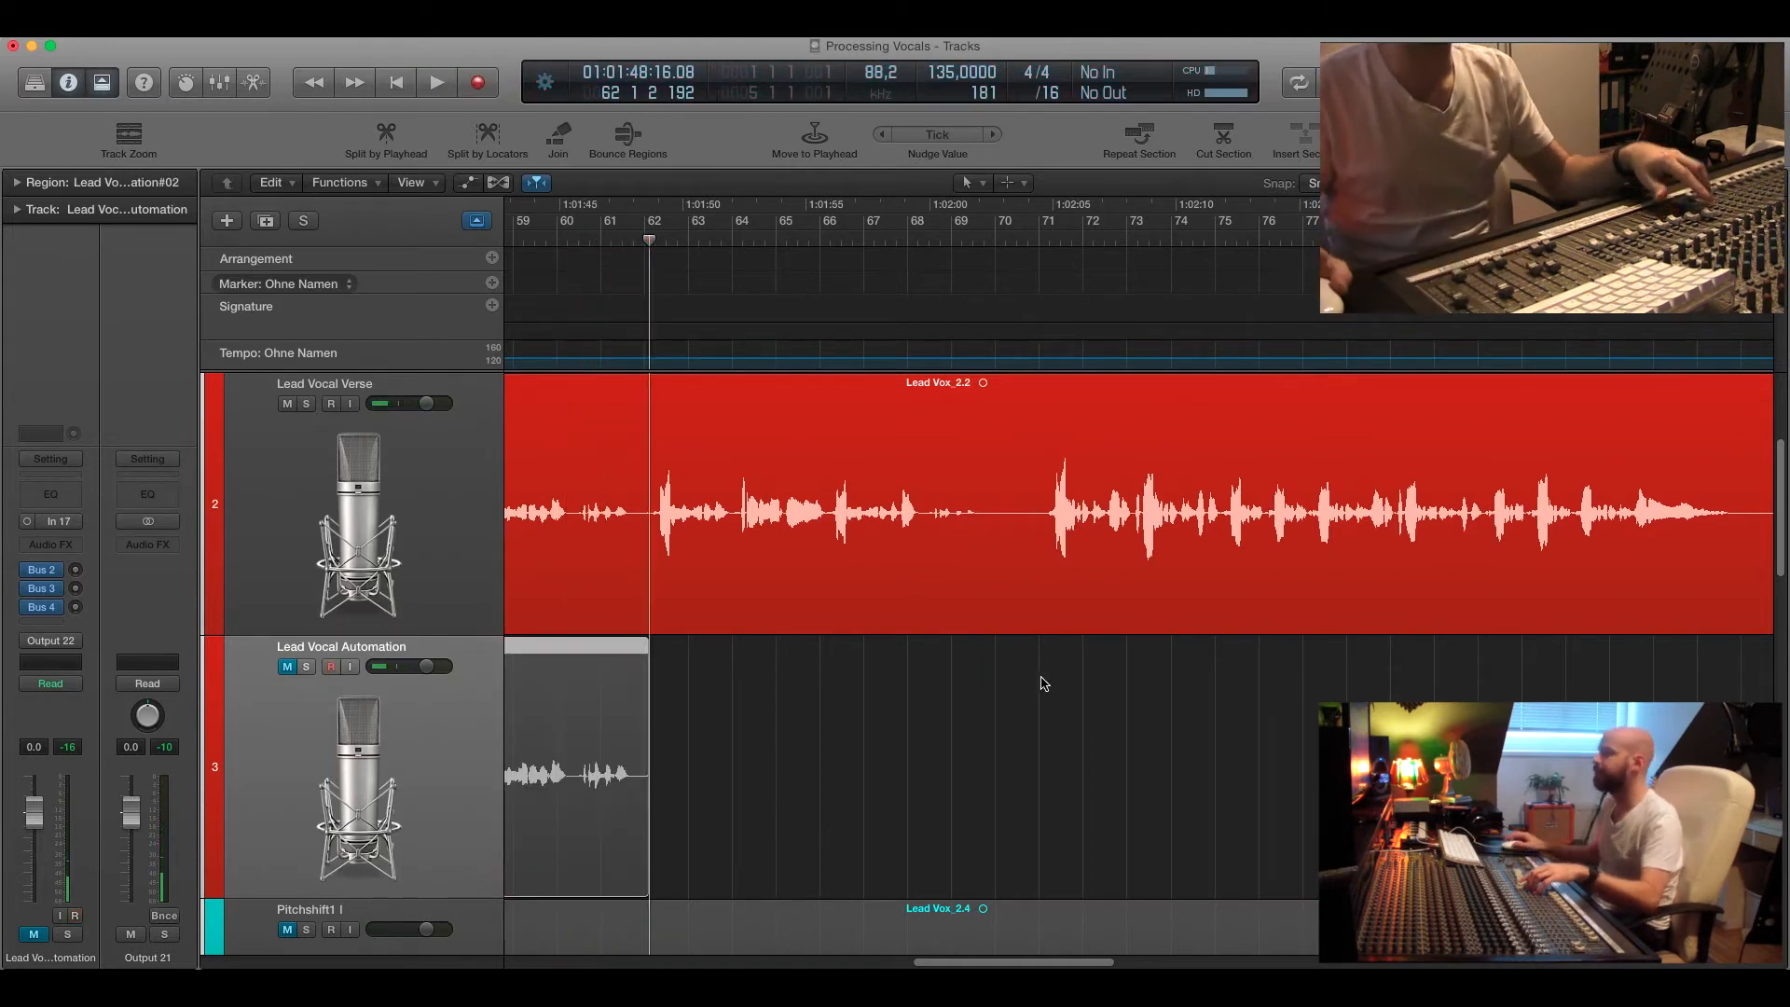
Mute the Lead Vocal Verse track and unmute the Lead Vocal Automation track.
scroll(1032, 686, left, 8)
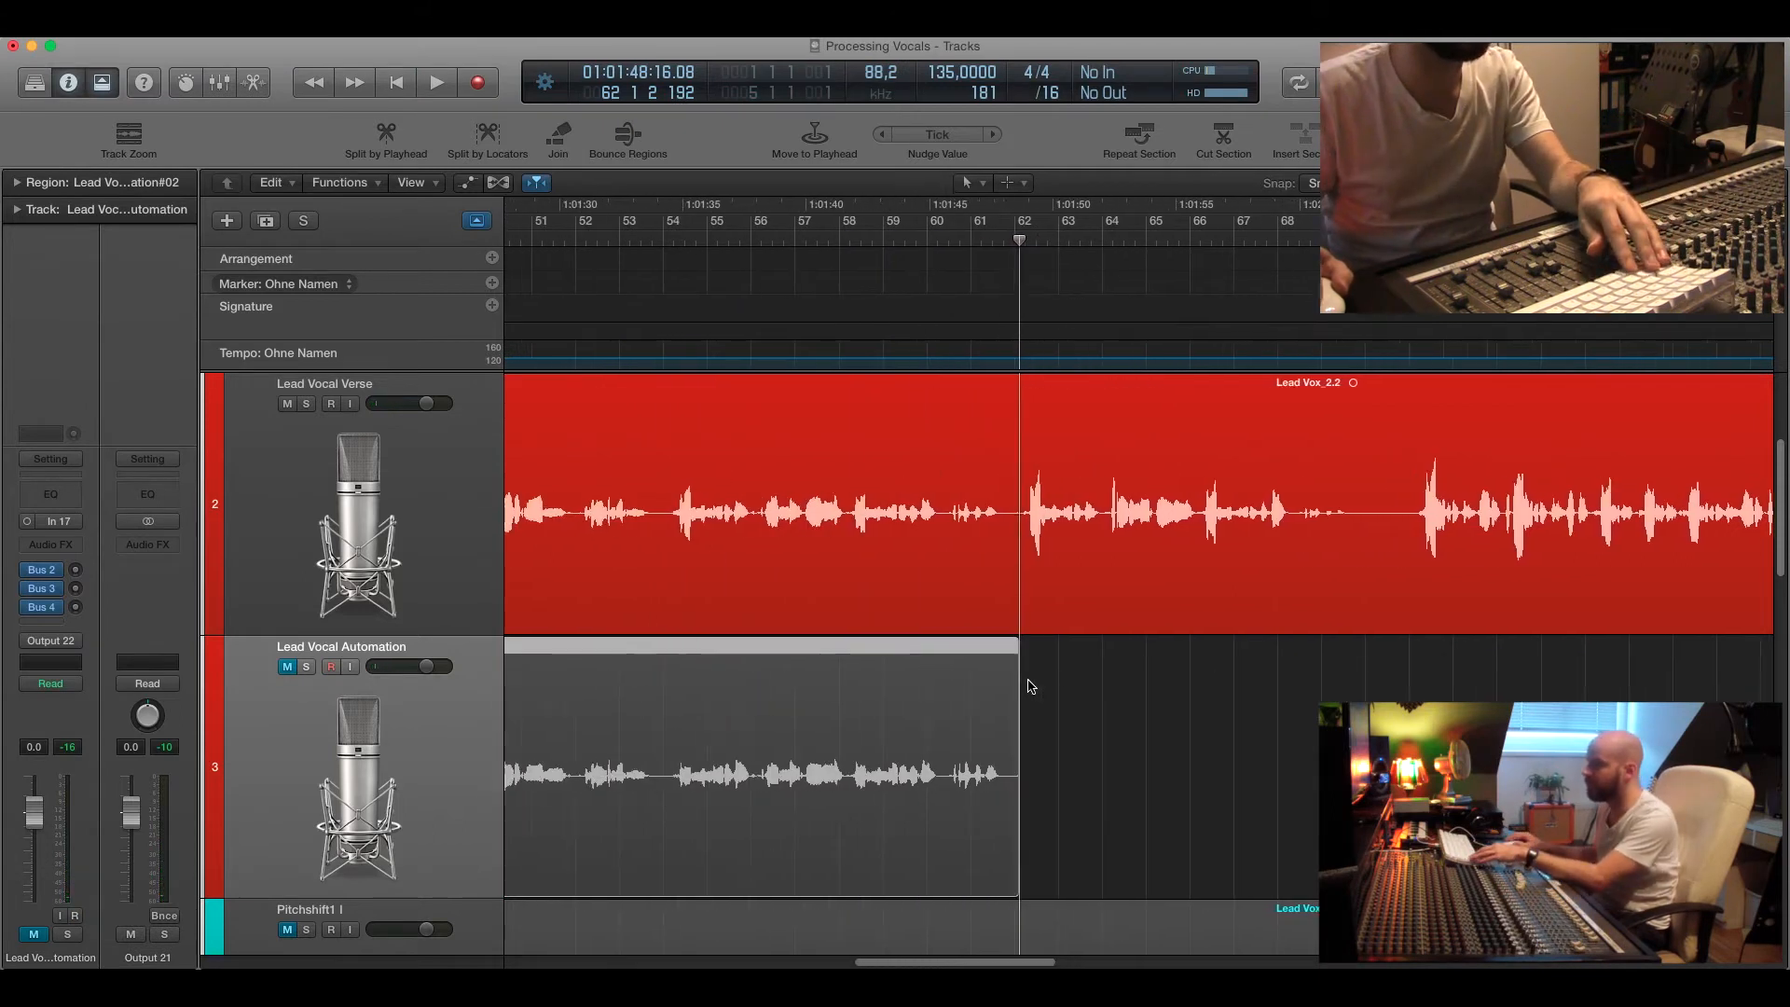
scroll(1032, 687, left, 10)
scroll(1032, 686, left, 3)
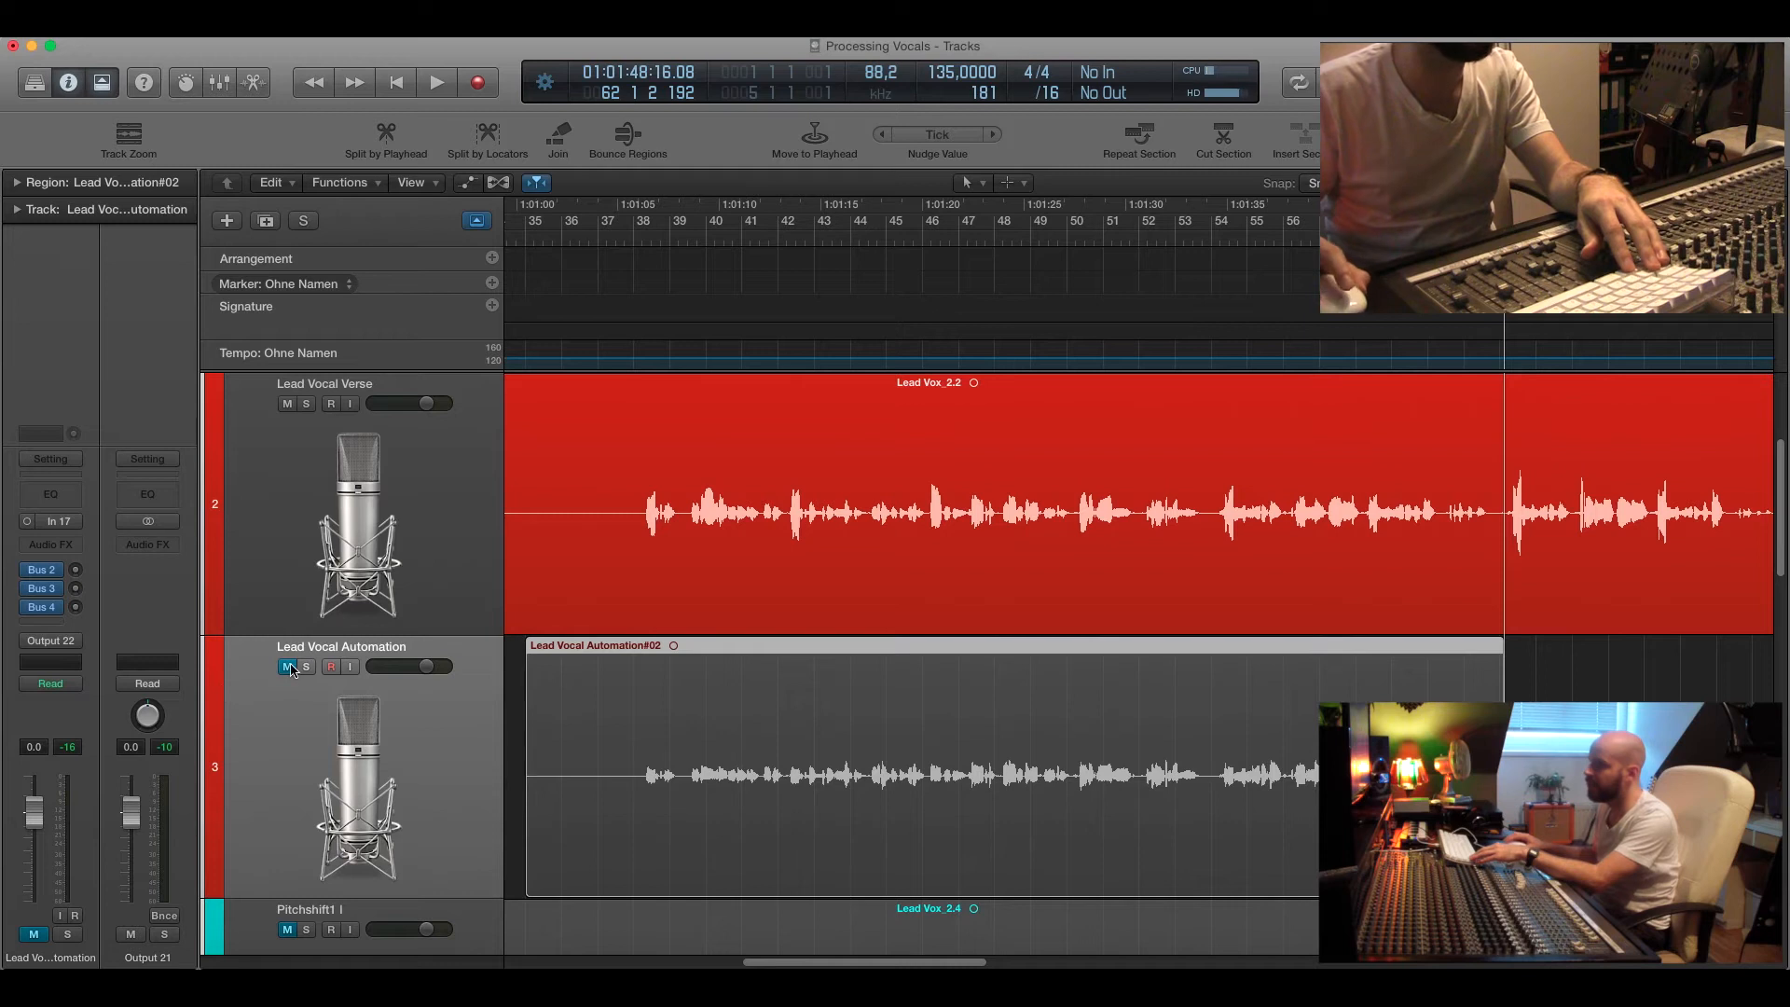
click(289, 404)
click(288, 667)
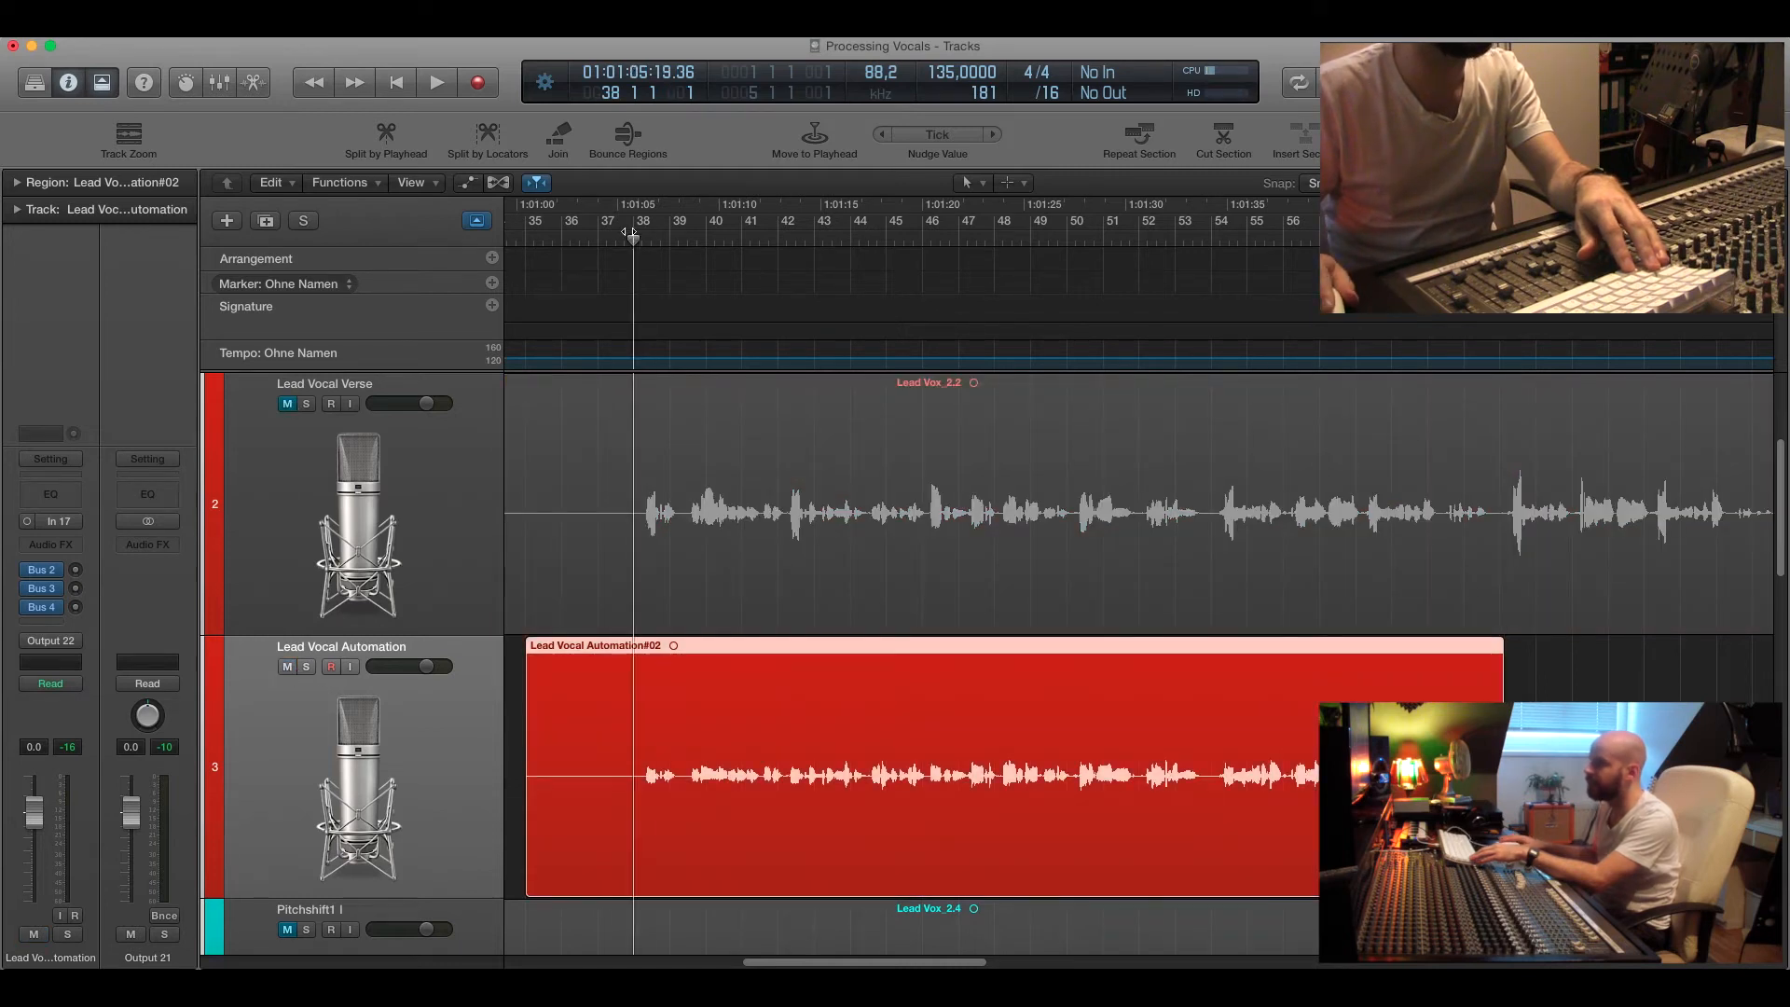
Play back the recorded Lead Vocal Automation take and return the playhead to bar 36.
key(space)
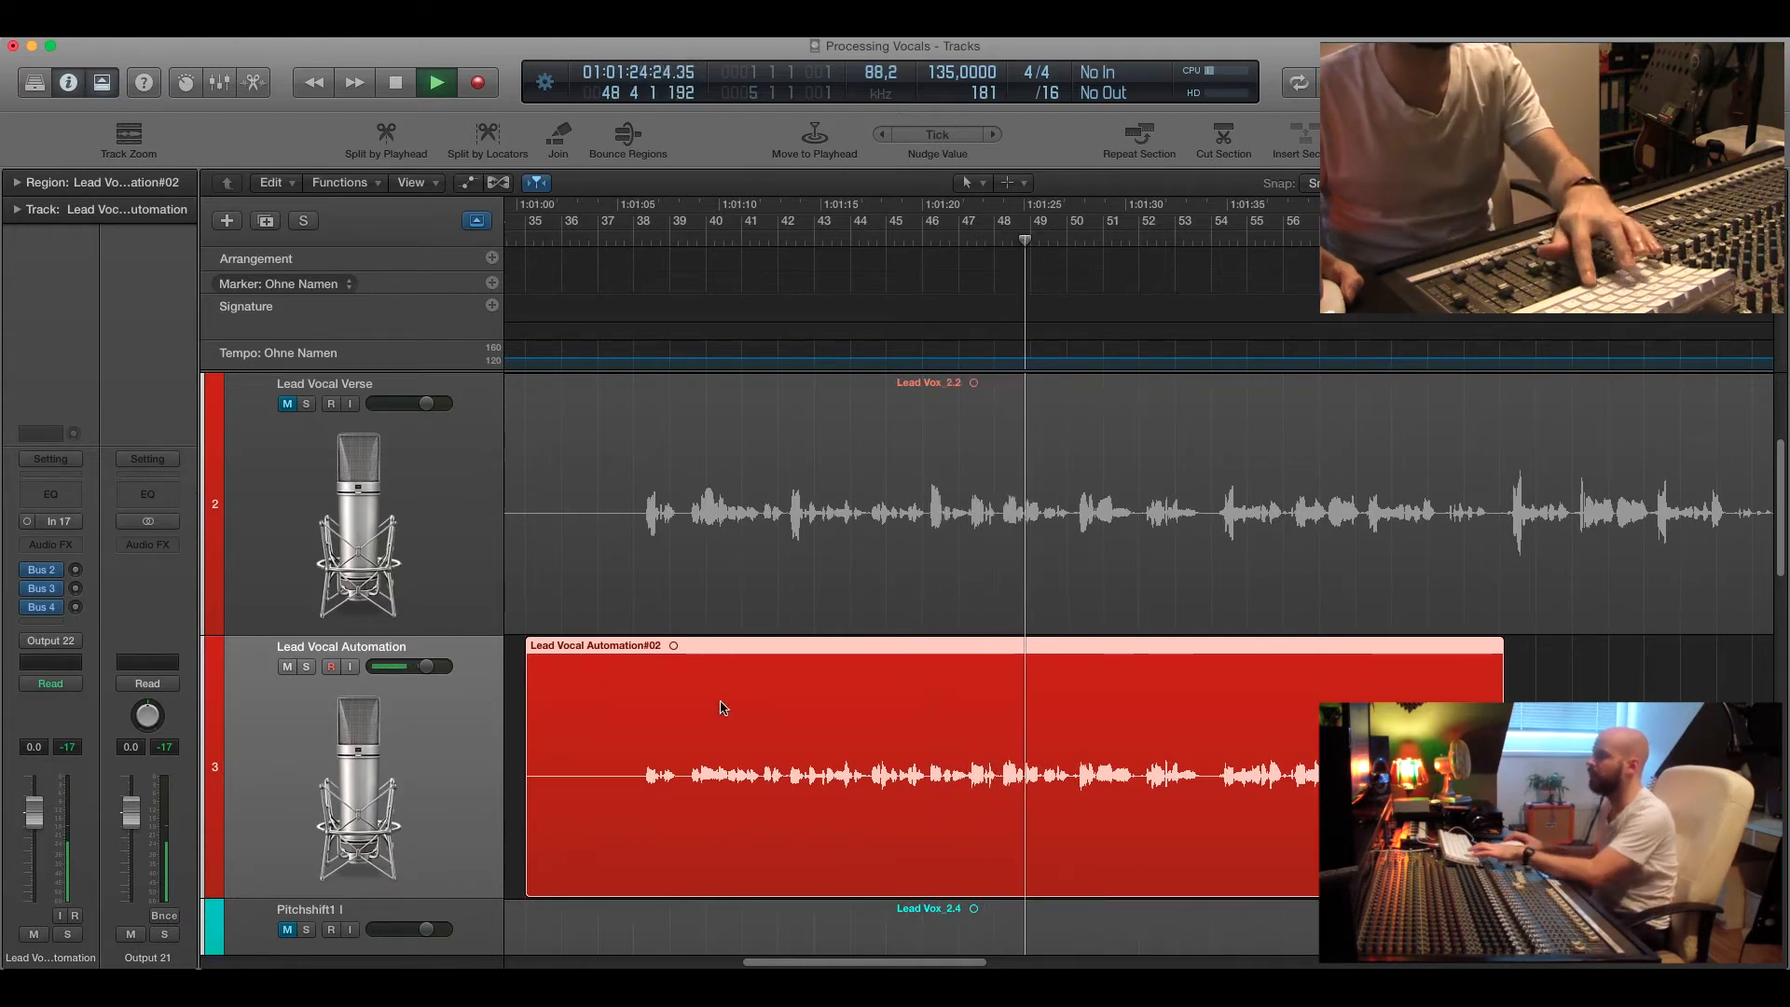
key(space)
click(692, 240)
click(571, 240)
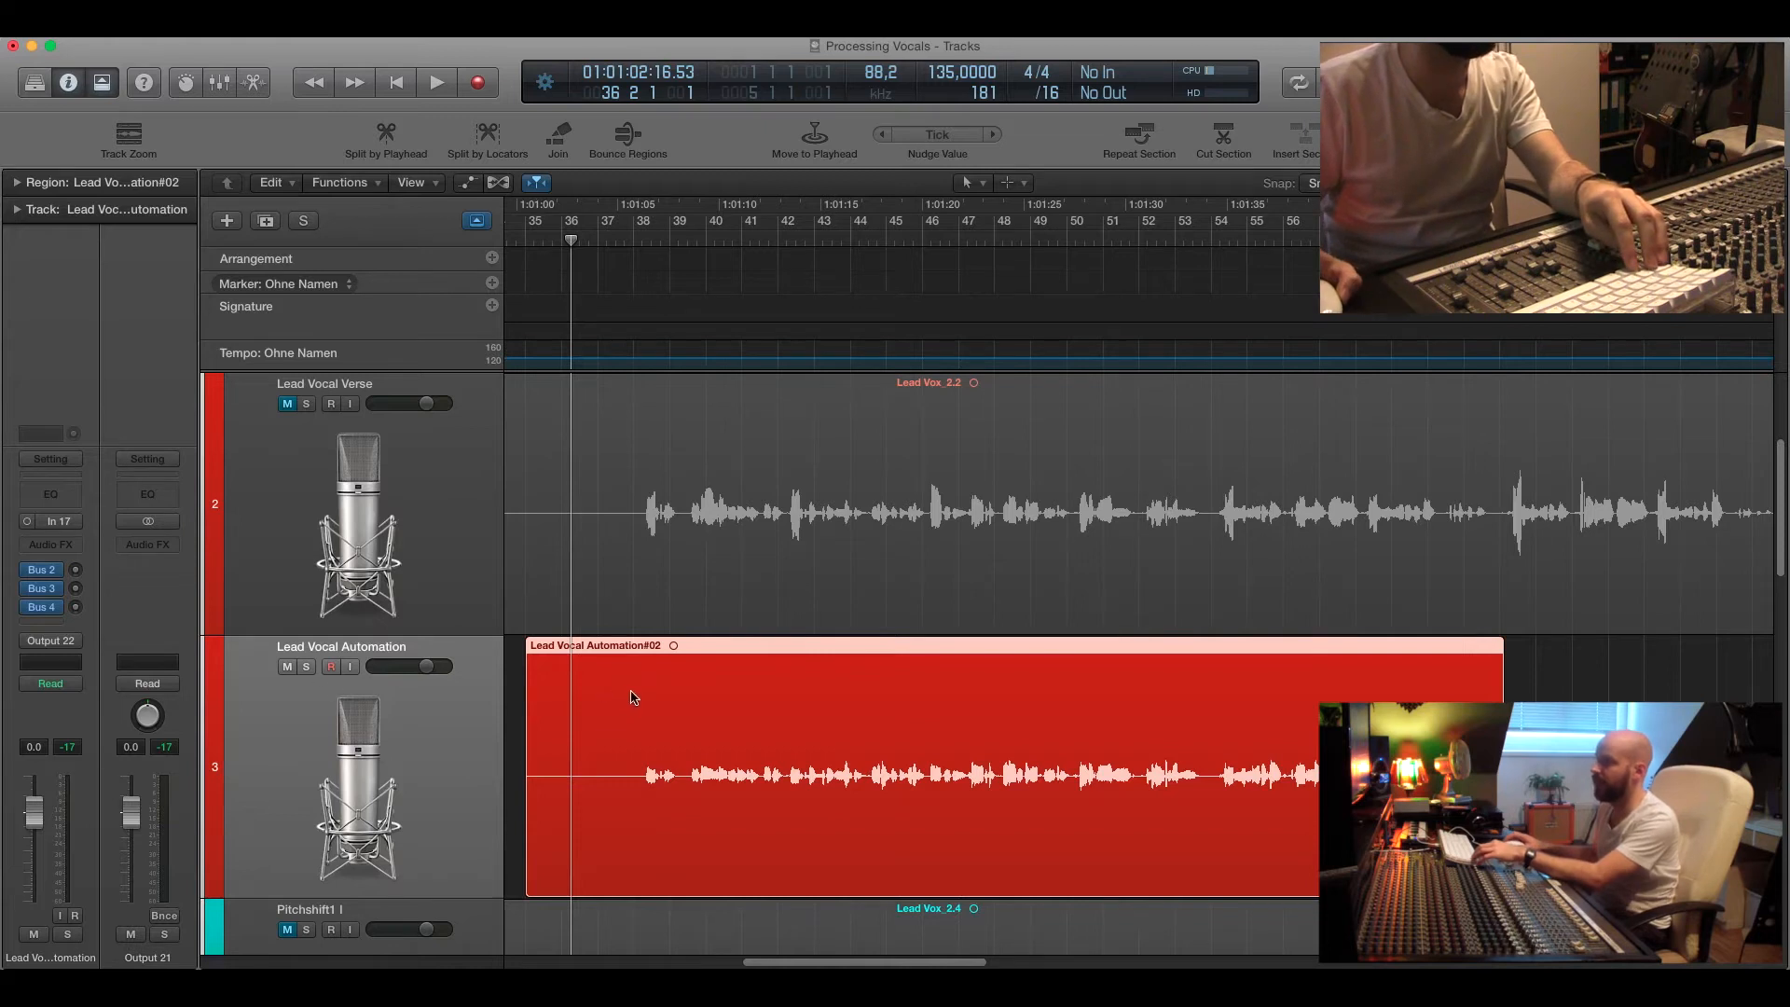
Mute the Lead Vocal Automation track and select and unmute the Lead Vocal Verse track.
key(super+Up)
key(super+Left)
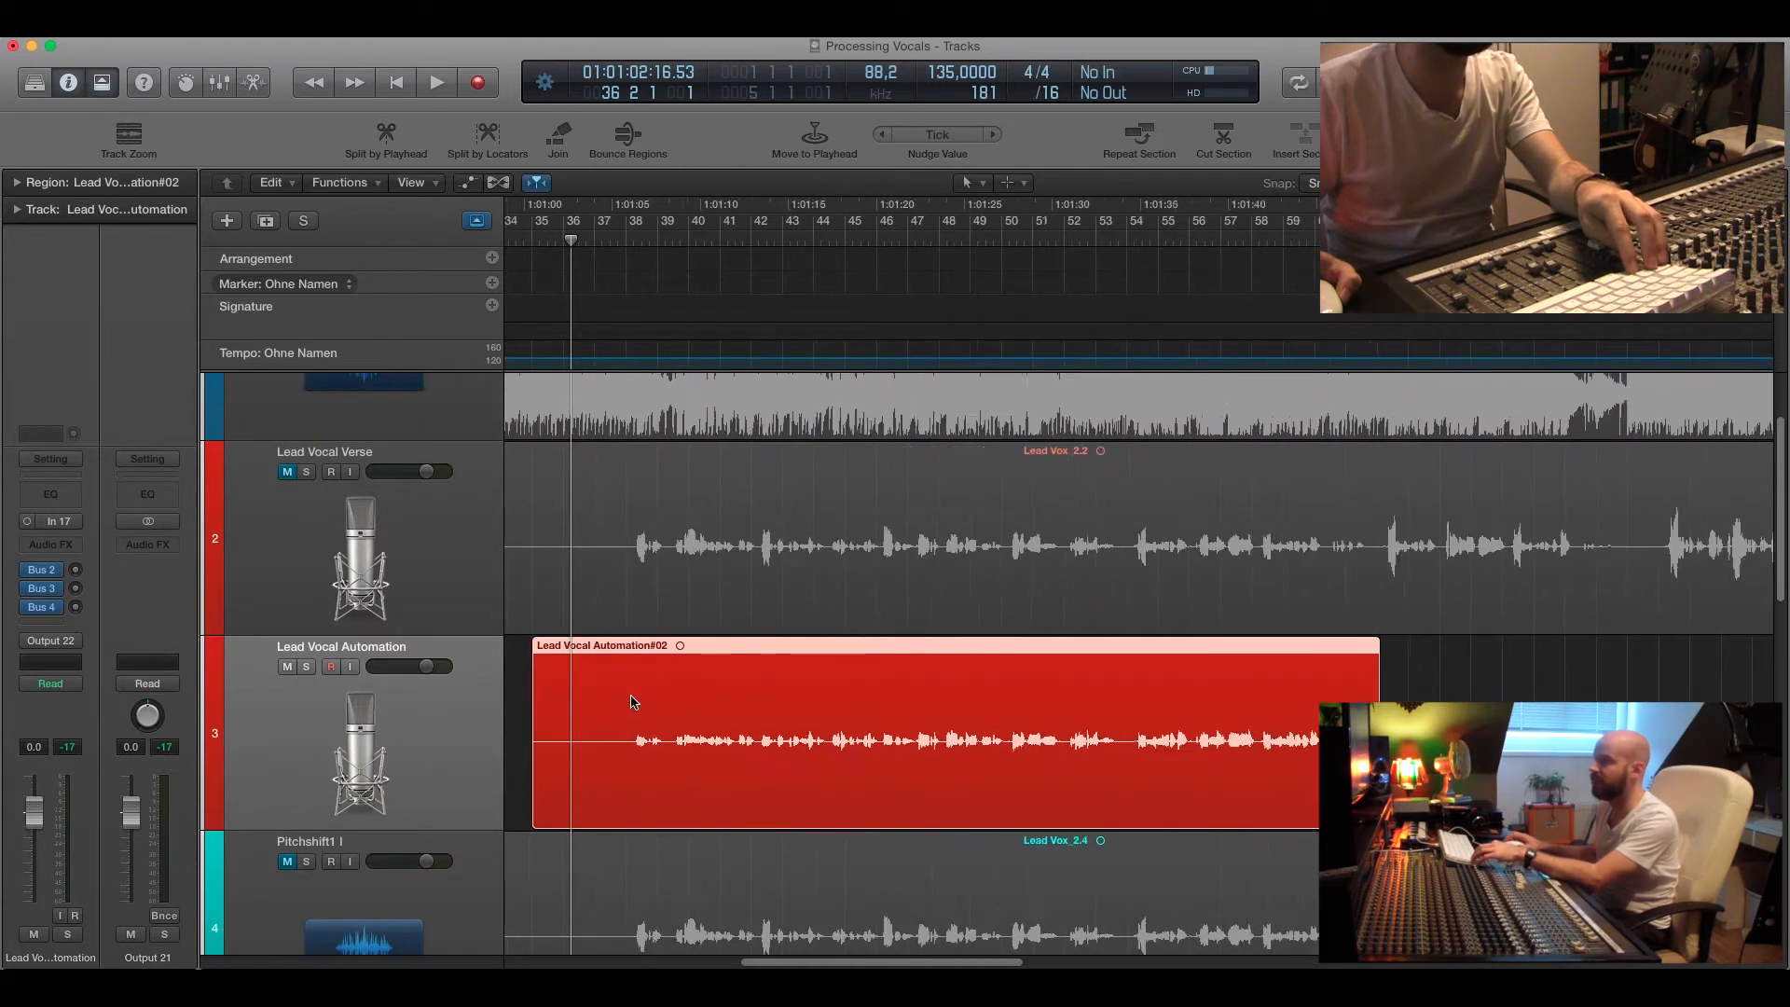
key(super+Left)
click(287, 668)
click(277, 518)
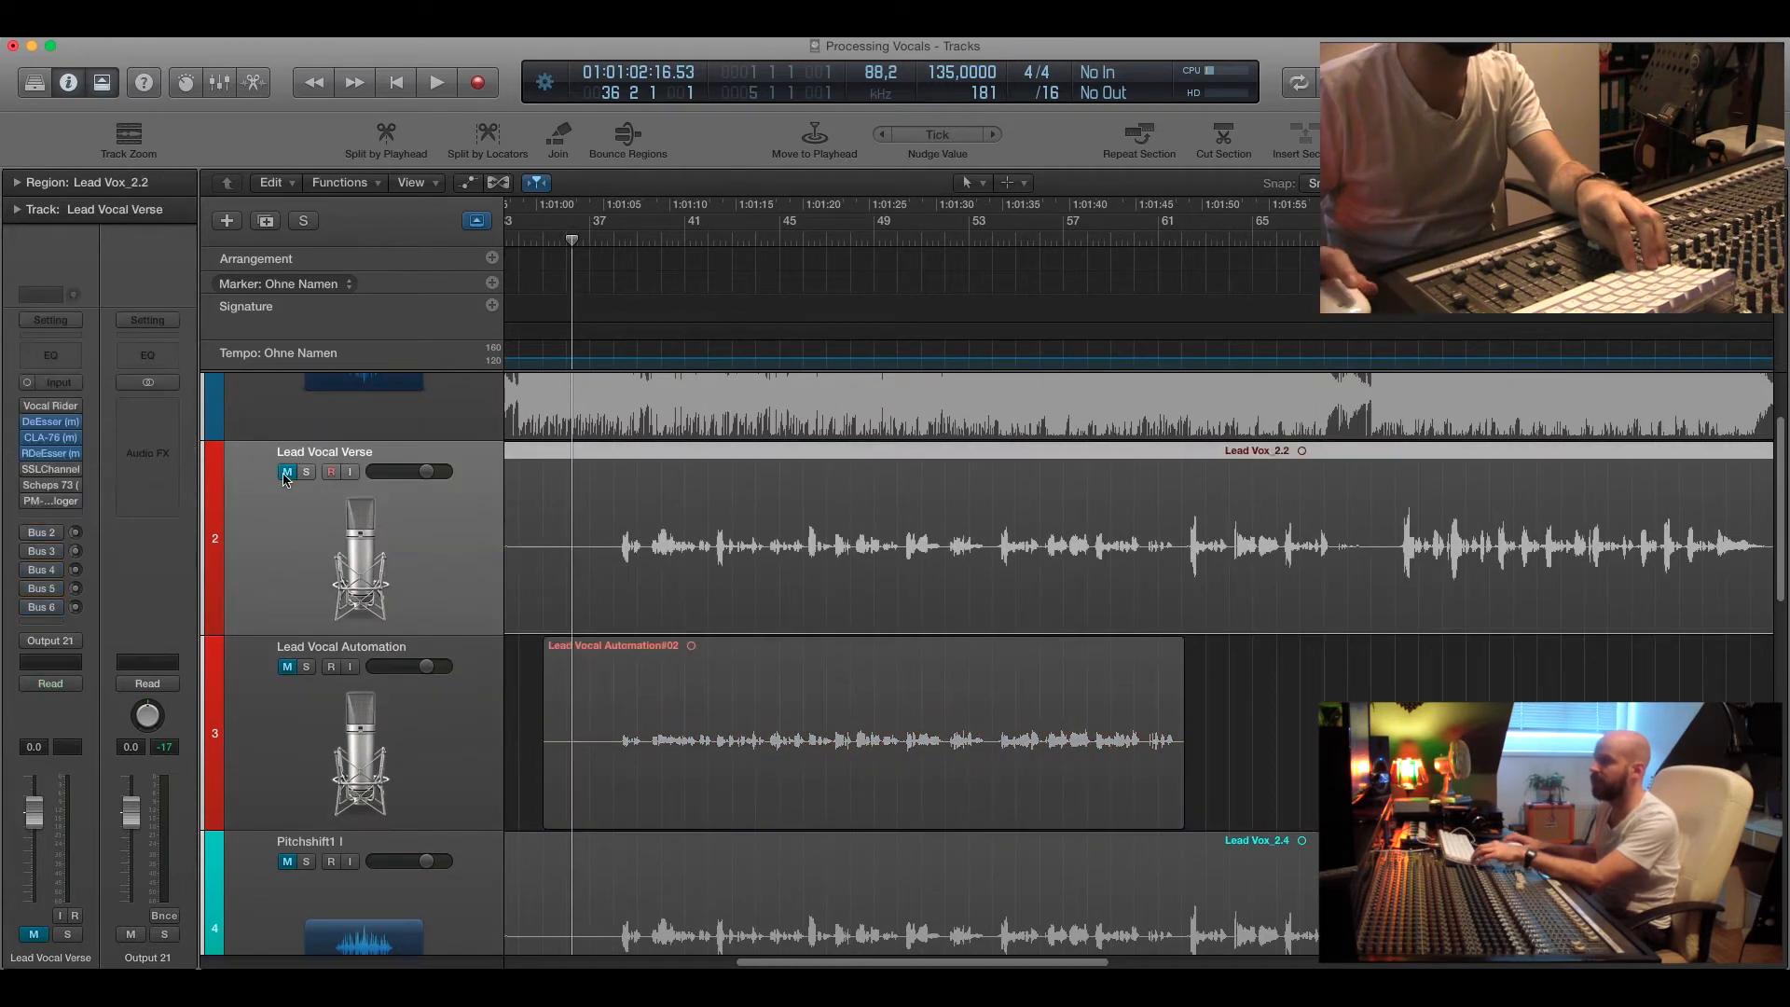
click(288, 472)
scroll(690, 688, left, 10)
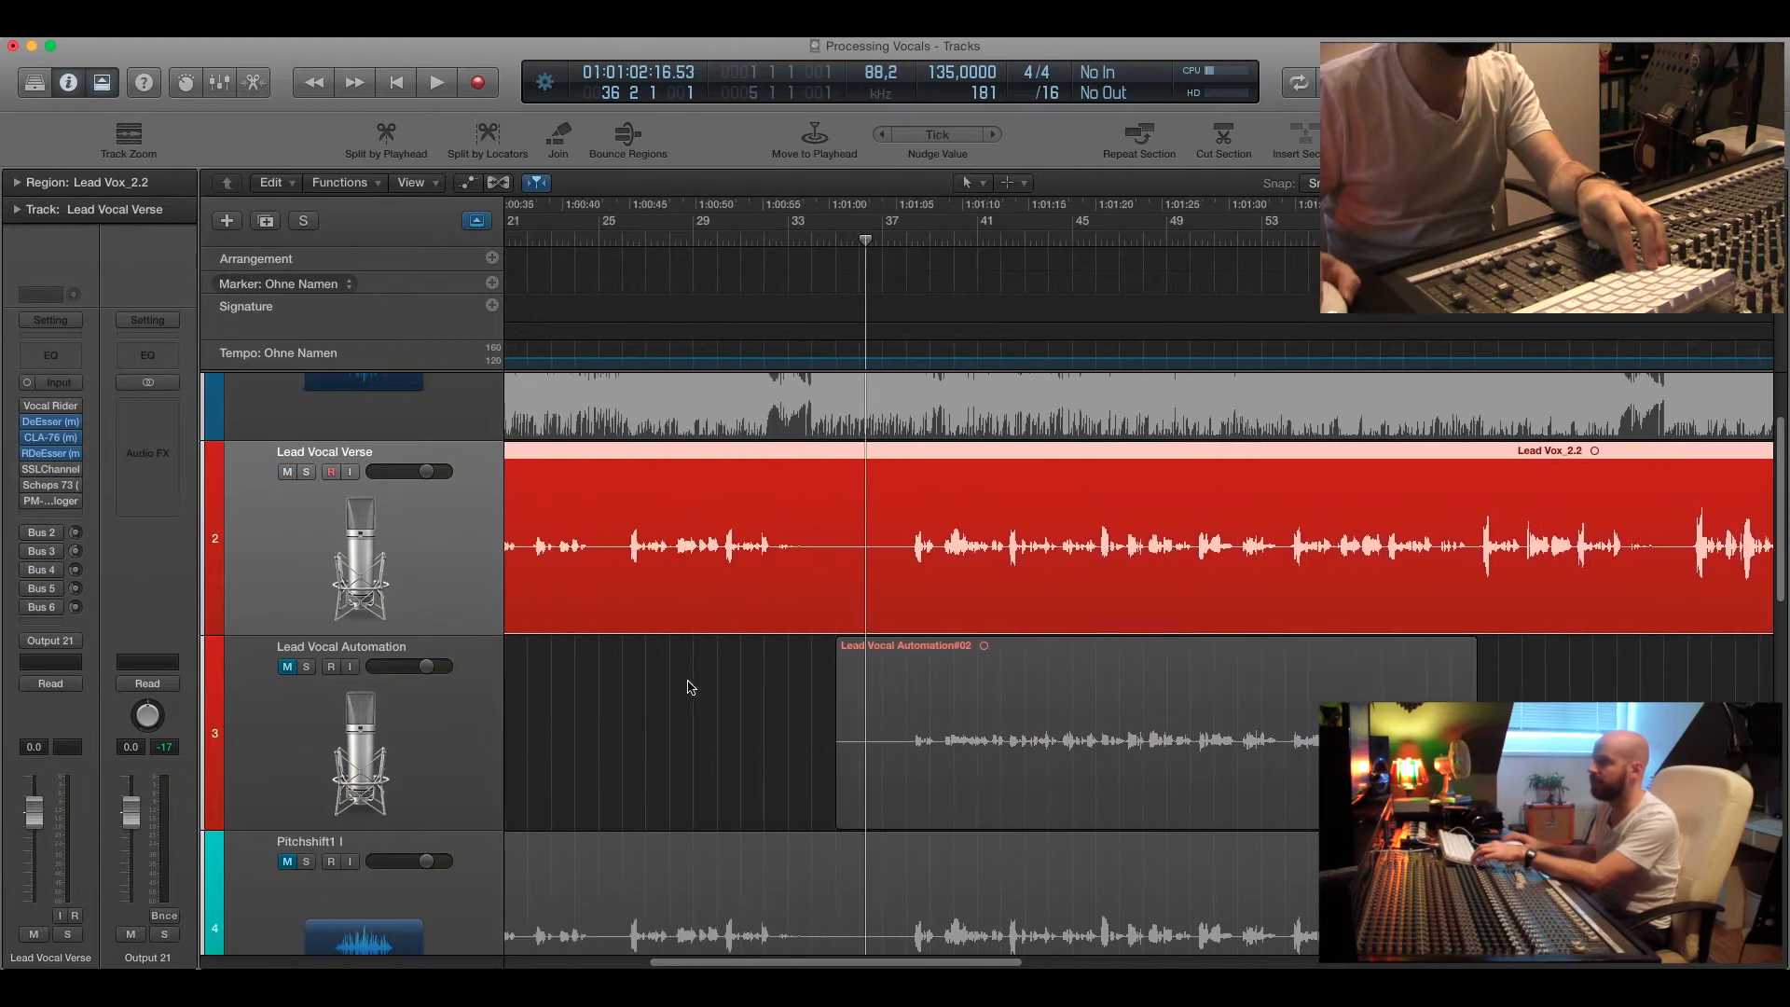
Open the Vocal Rider plugin on the Lead Vocal Verse track and adjust its Range limits, then close it.
click(614, 242)
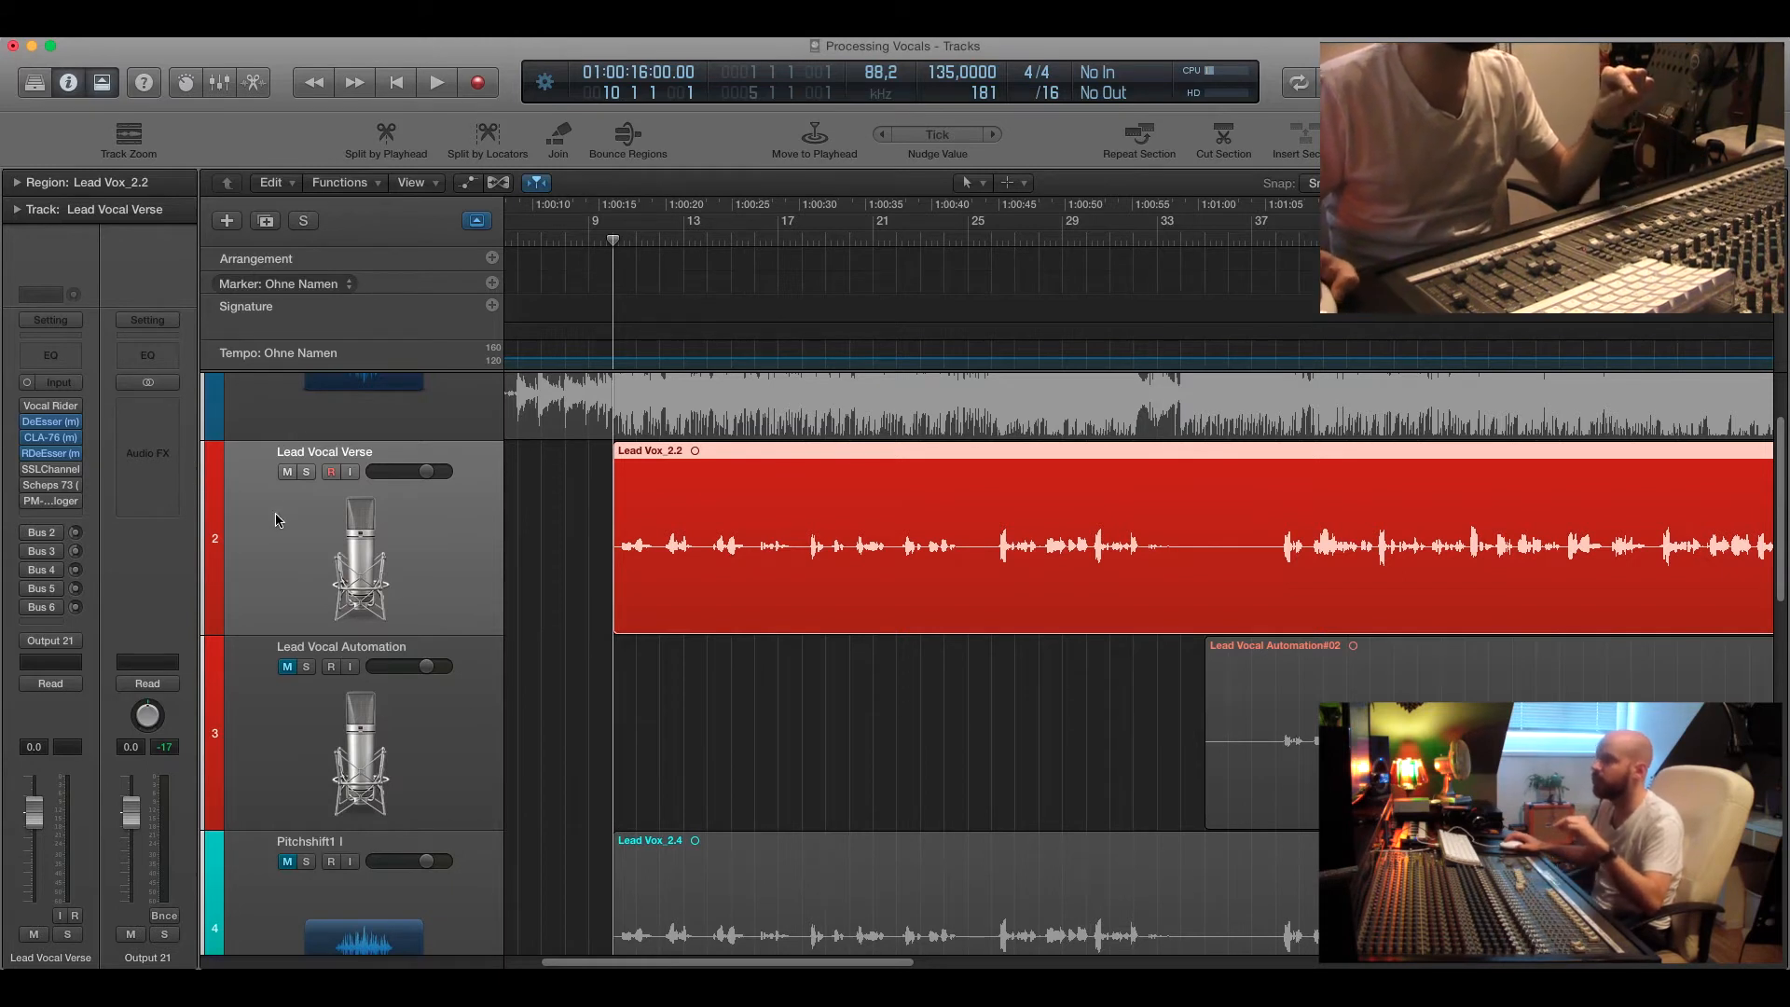
click(54, 407)
drag(382, 233, 313, 140)
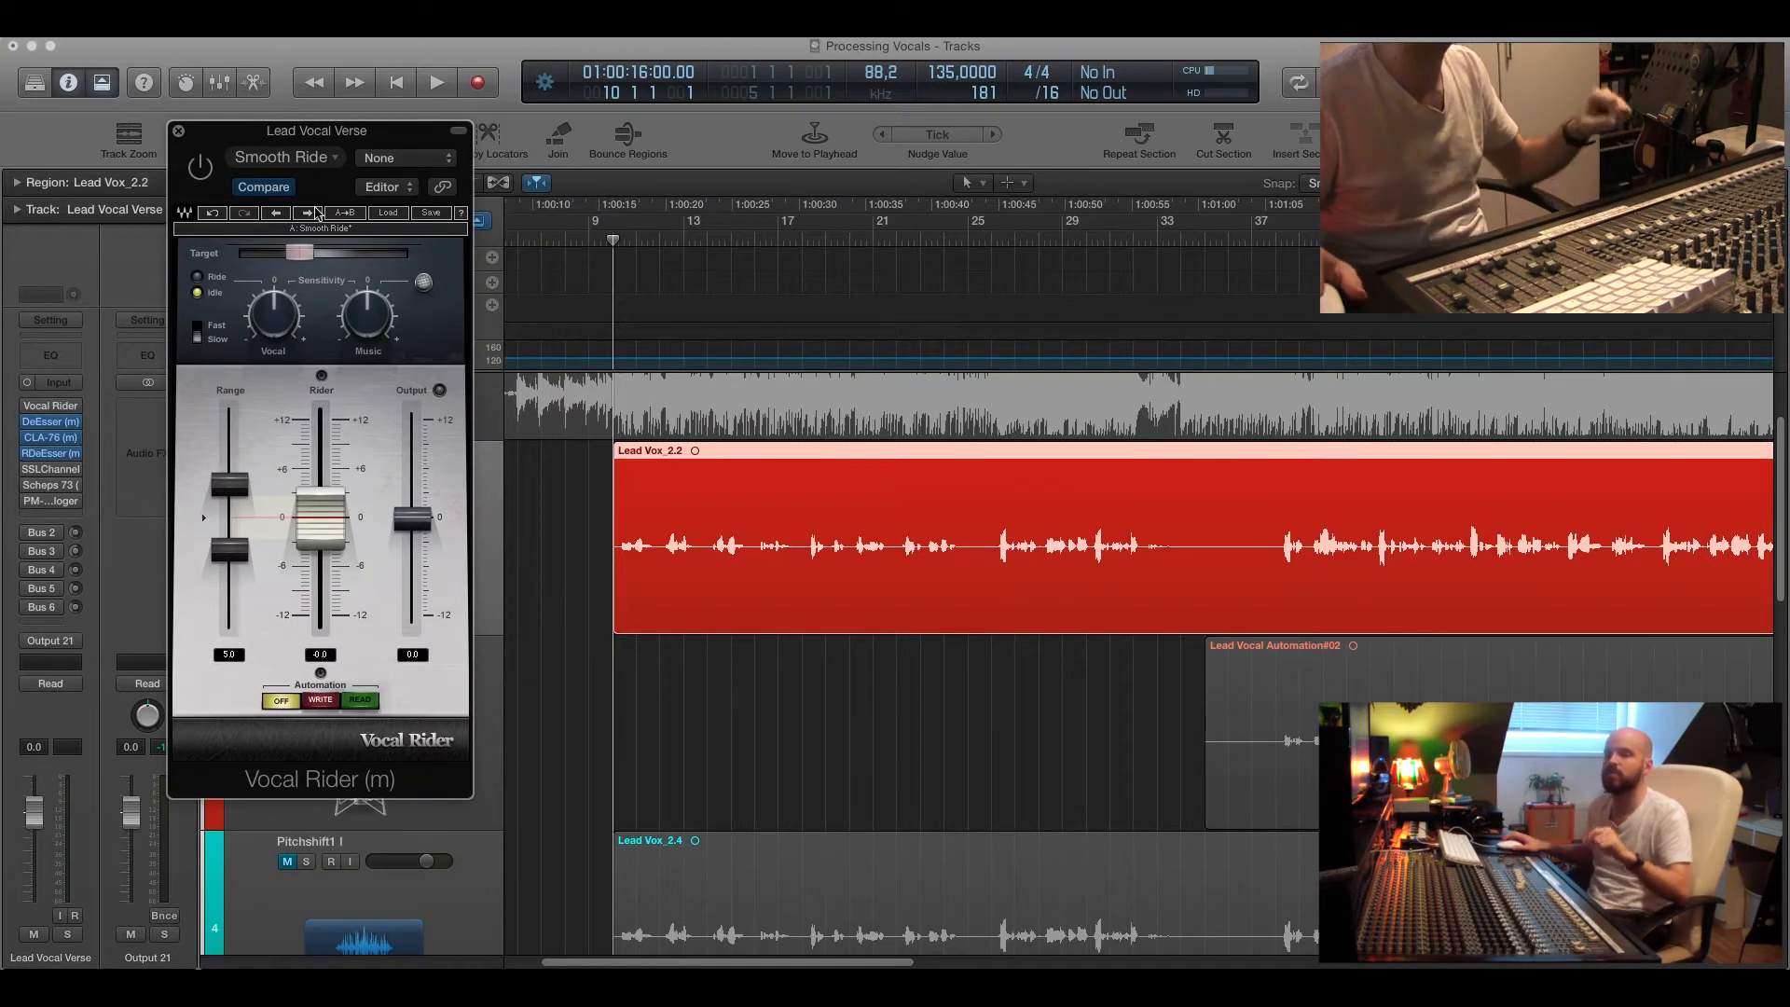
drag(291, 140, 407, 200)
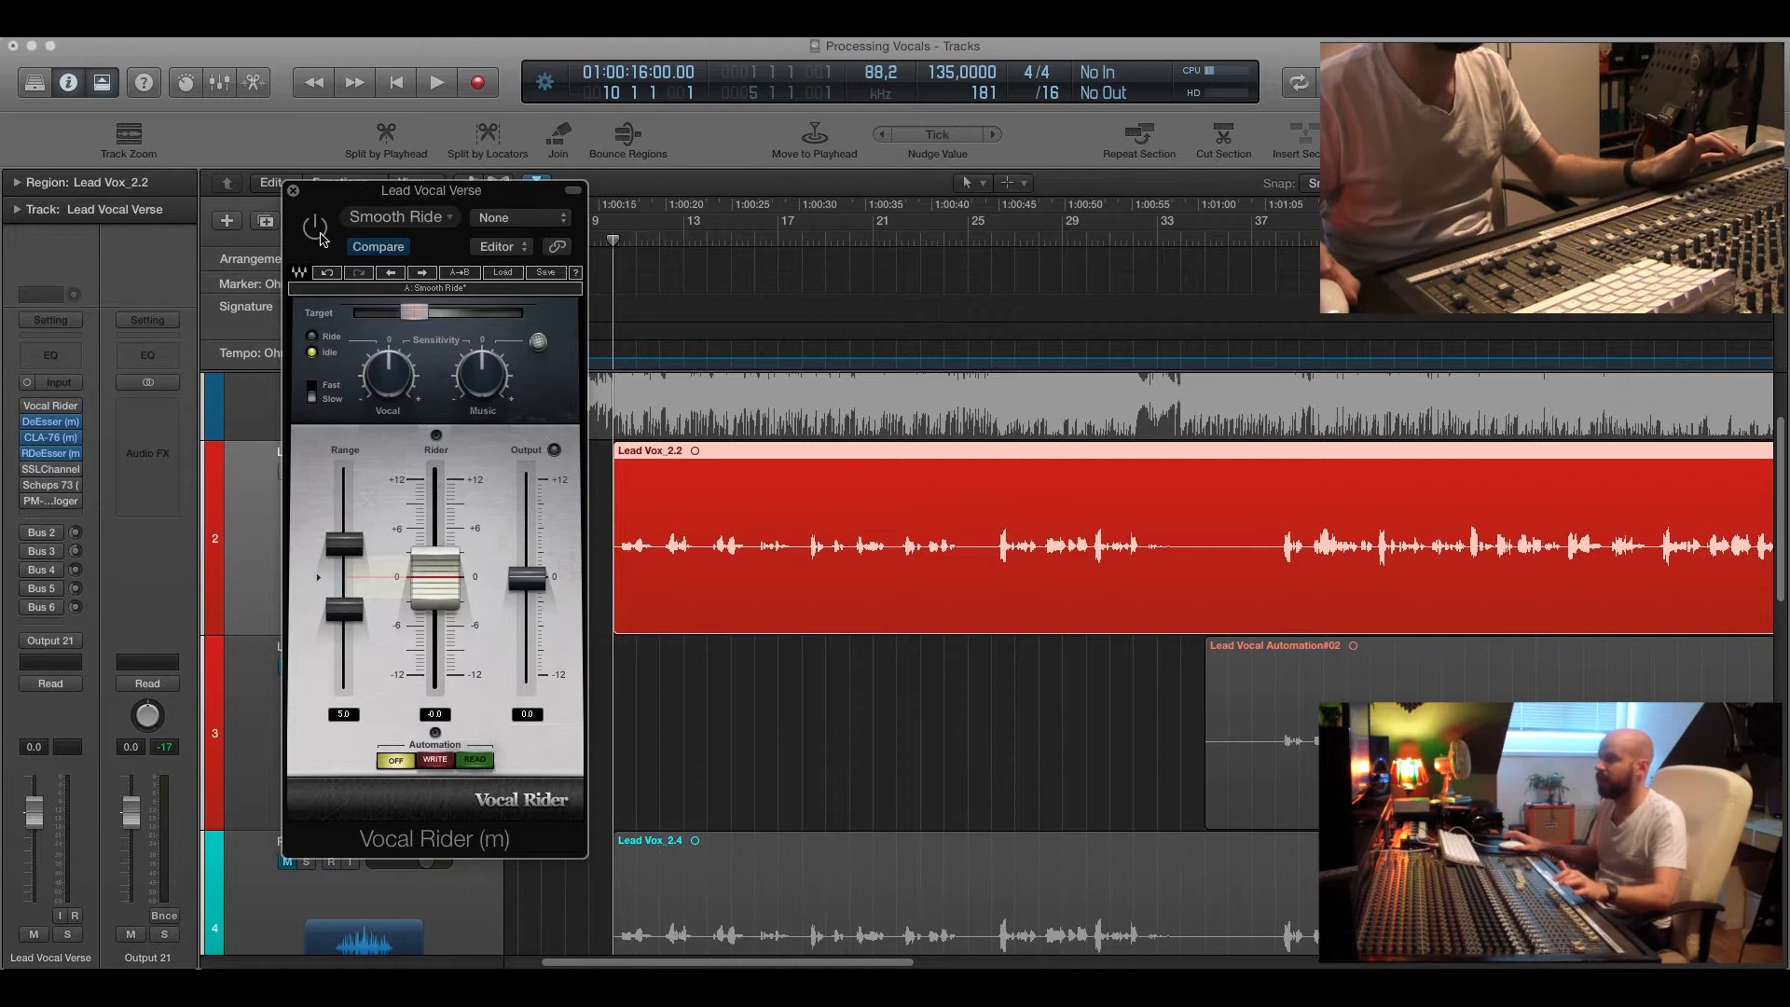
drag(384, 191, 342, 172)
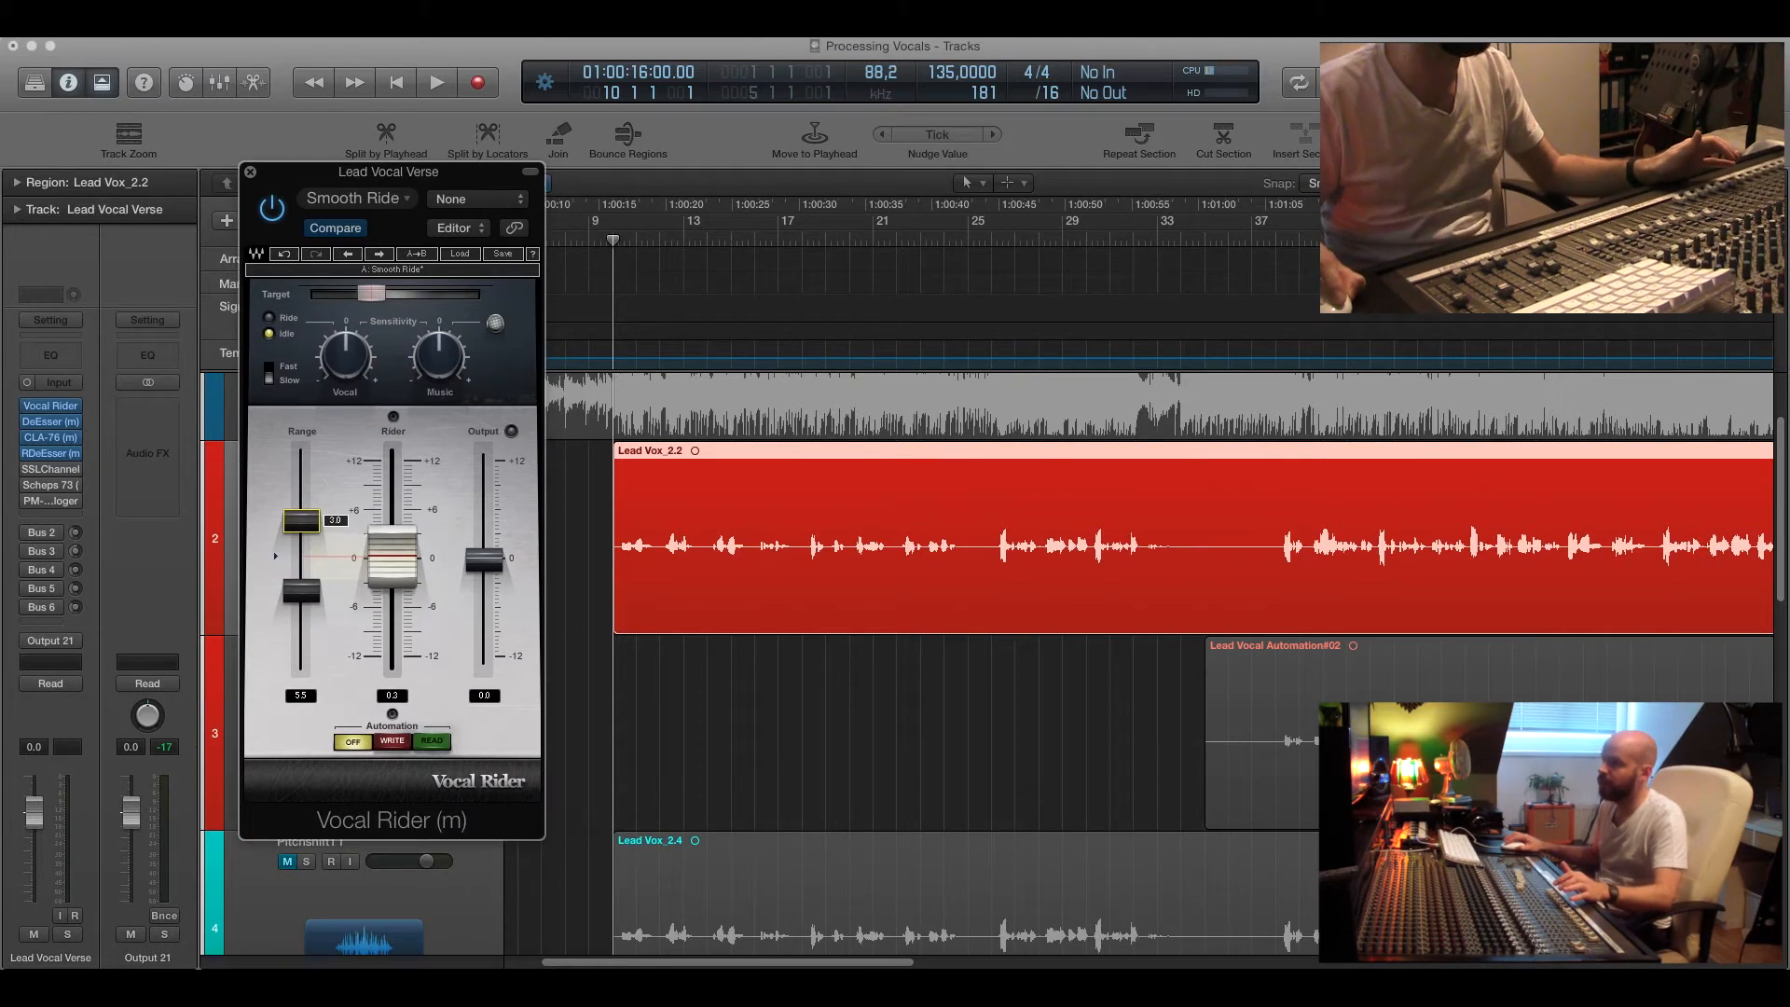
drag(301, 522, 302, 525)
drag(301, 590, 302, 597)
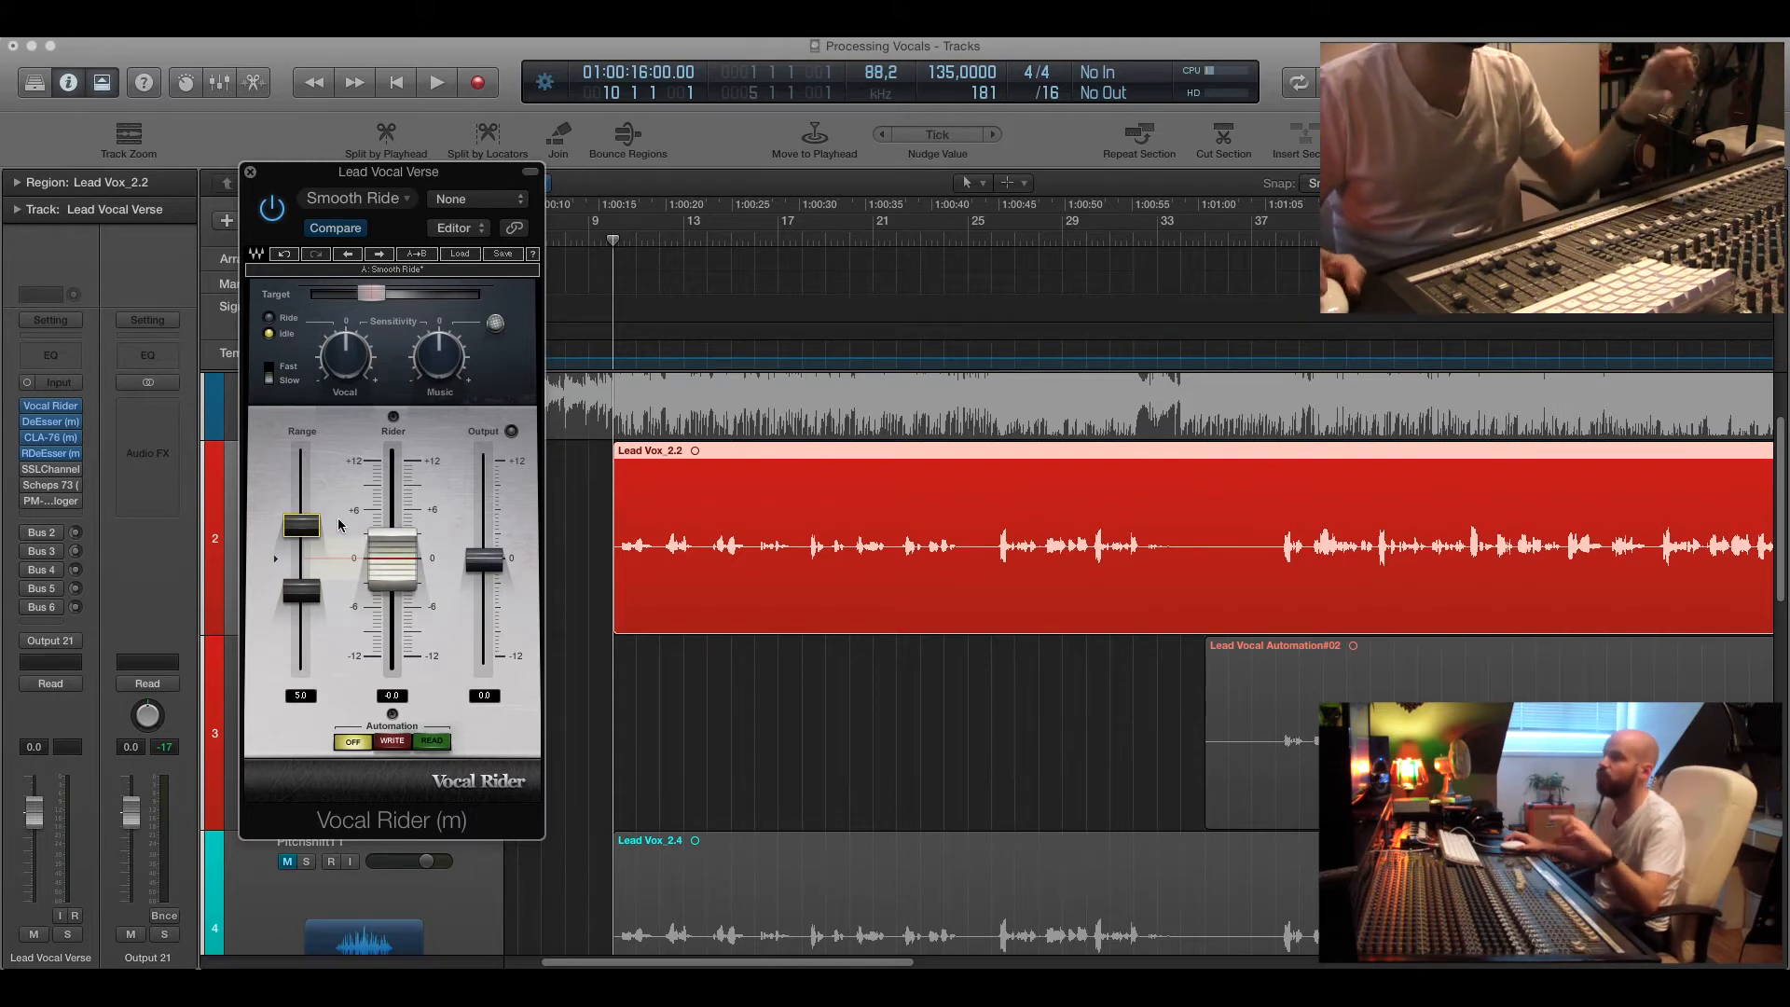
click(250, 171)
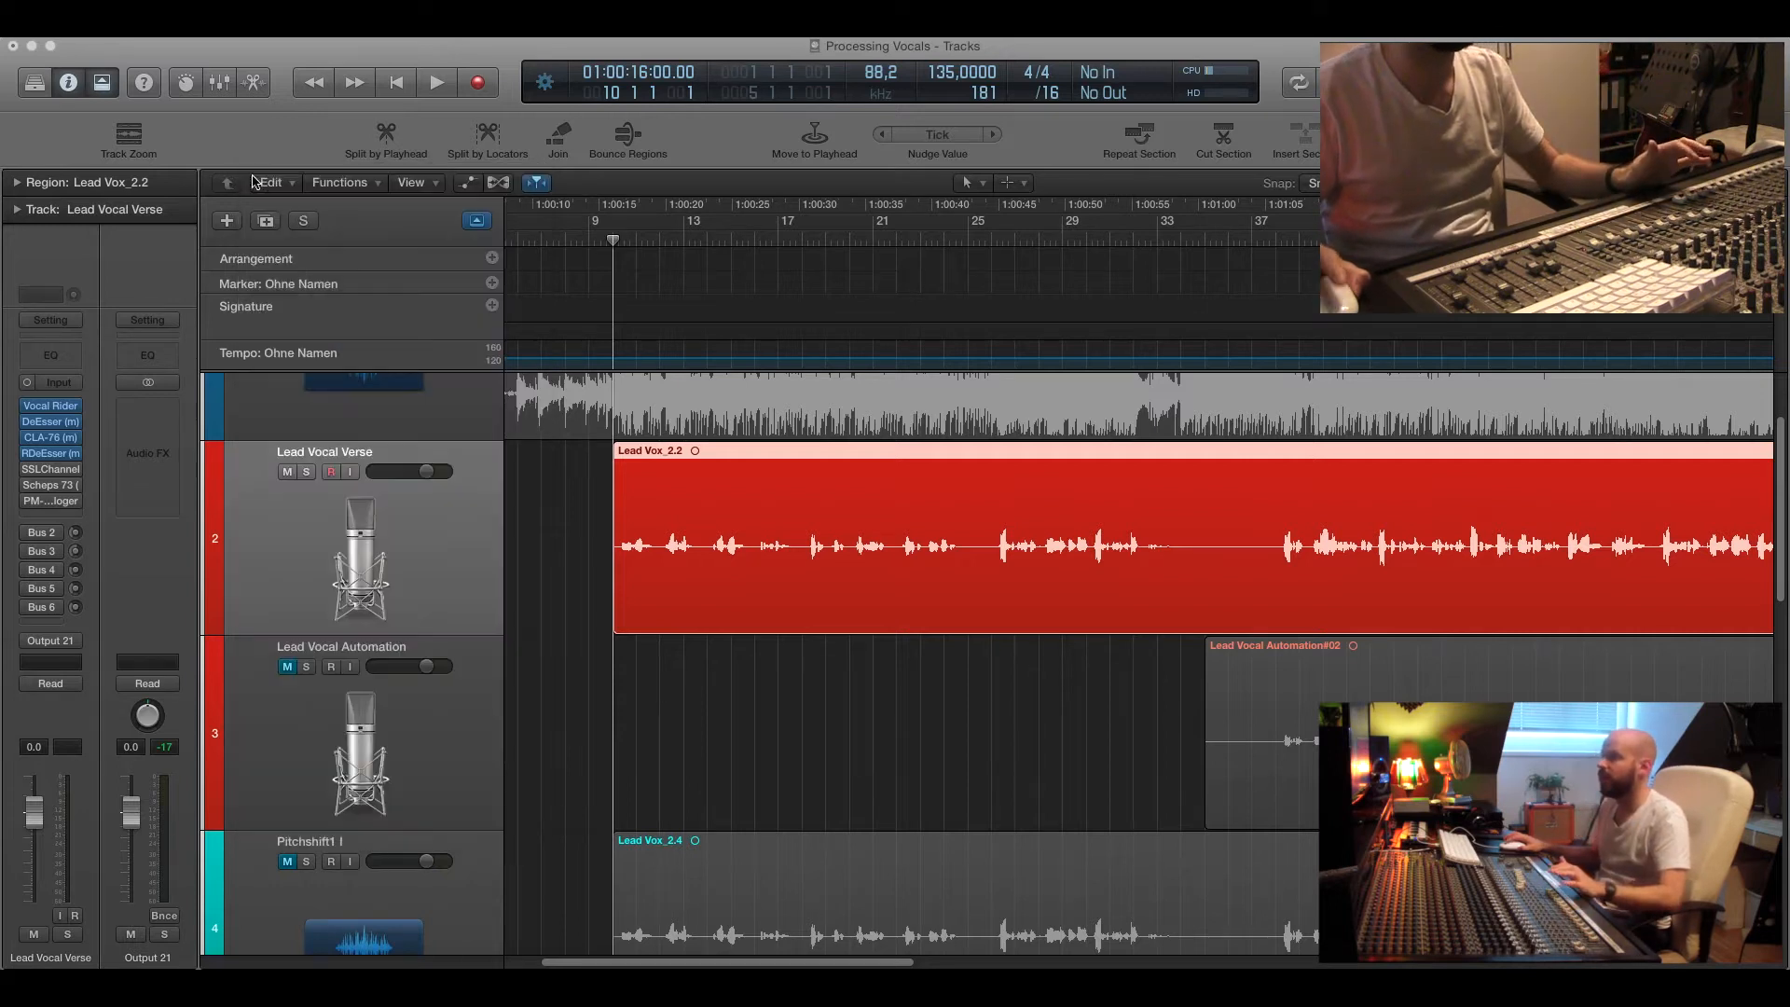
Reopen the Vocal Rider, play the verse and set its Target level while listening, then close the plugin.
click(79, 405)
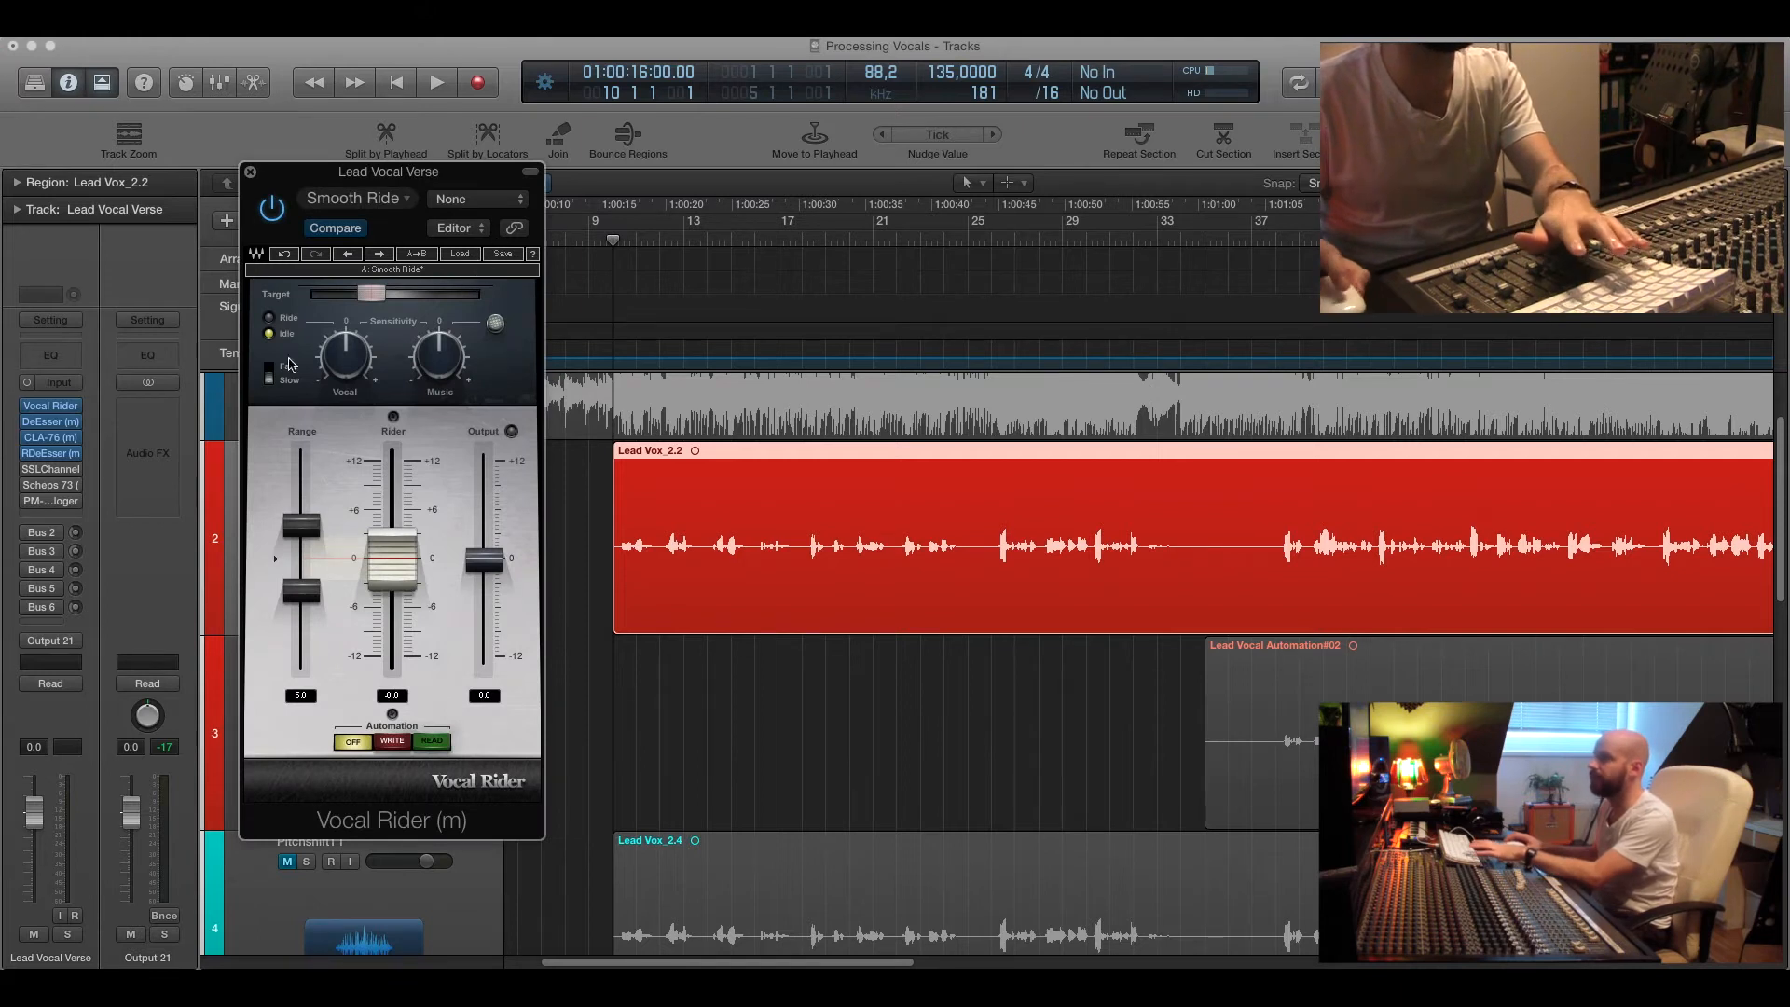
key(space)
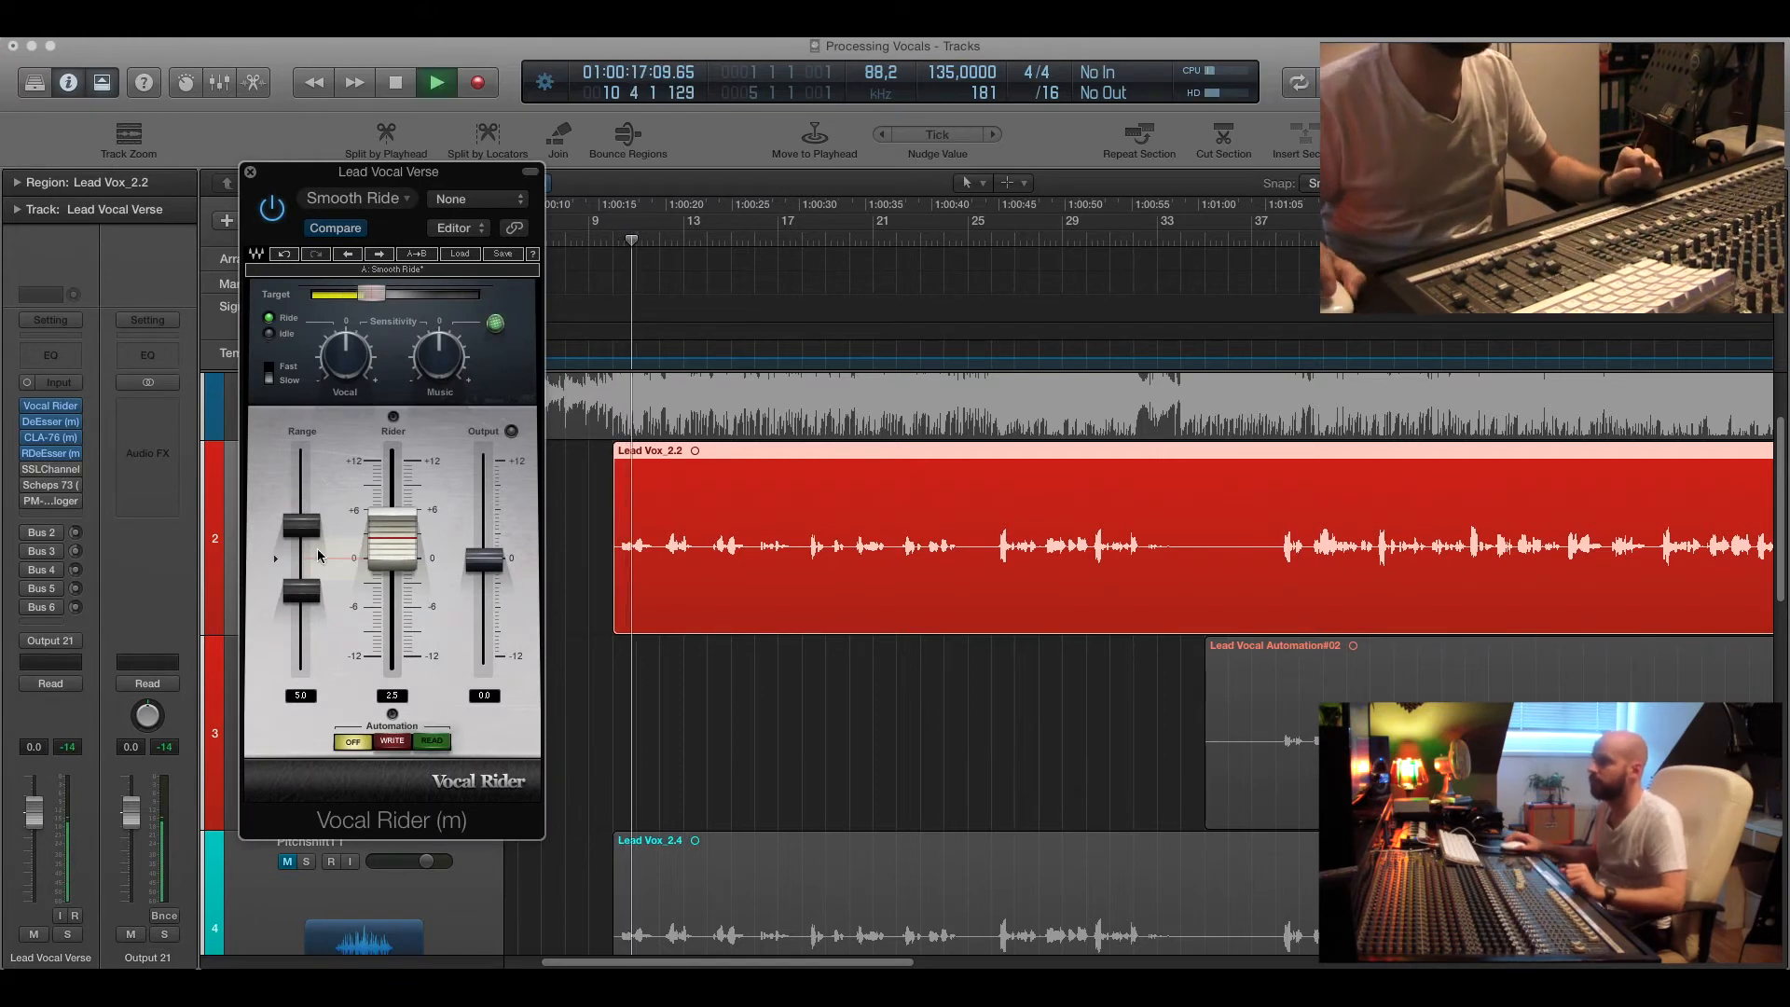
click(371, 299)
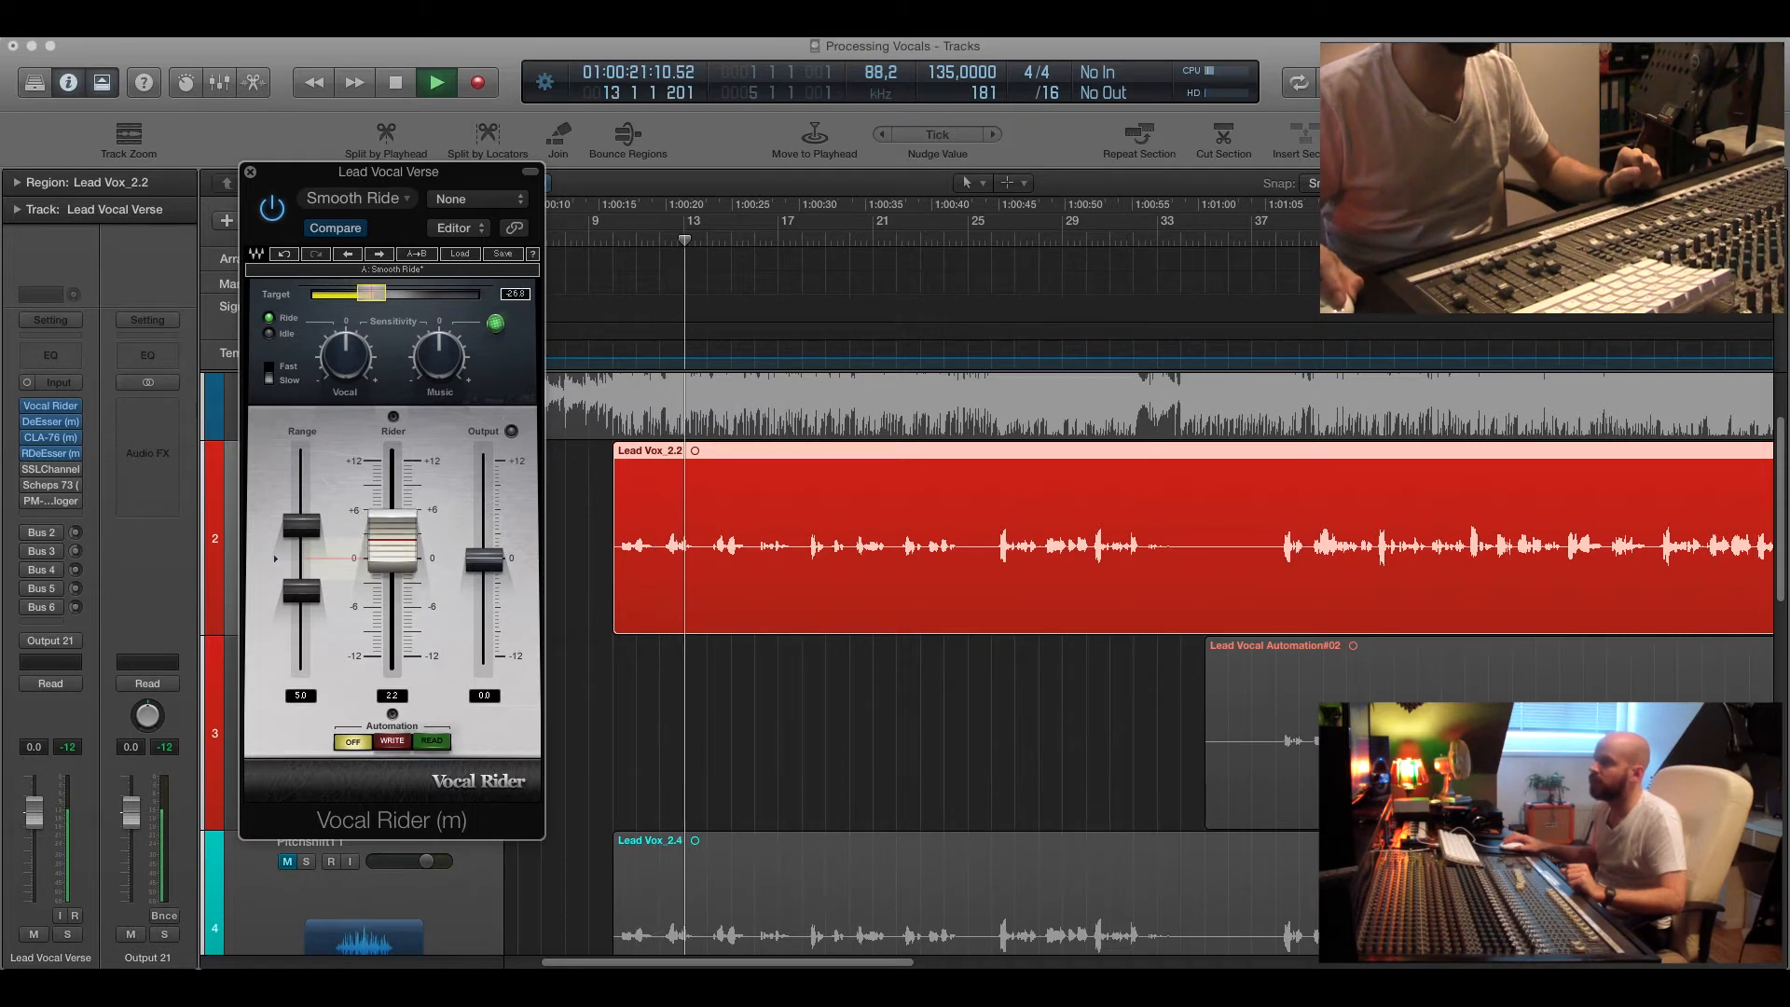
drag(372, 297, 371, 296)
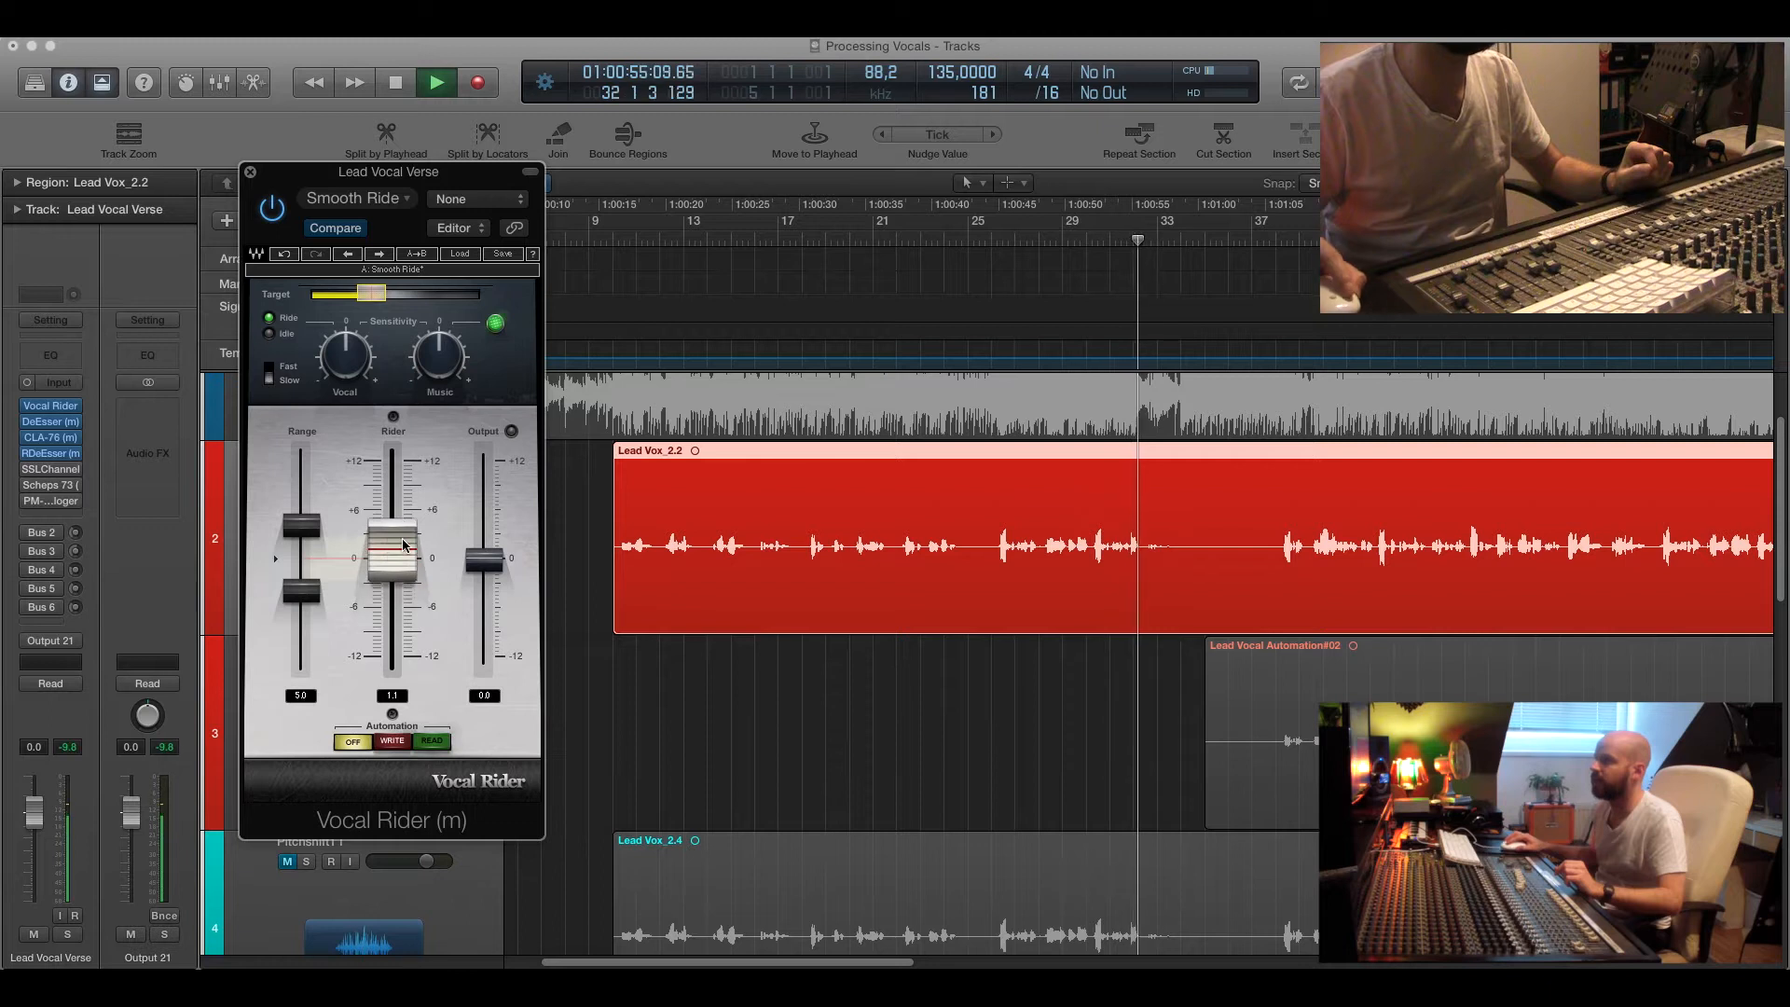
key(space)
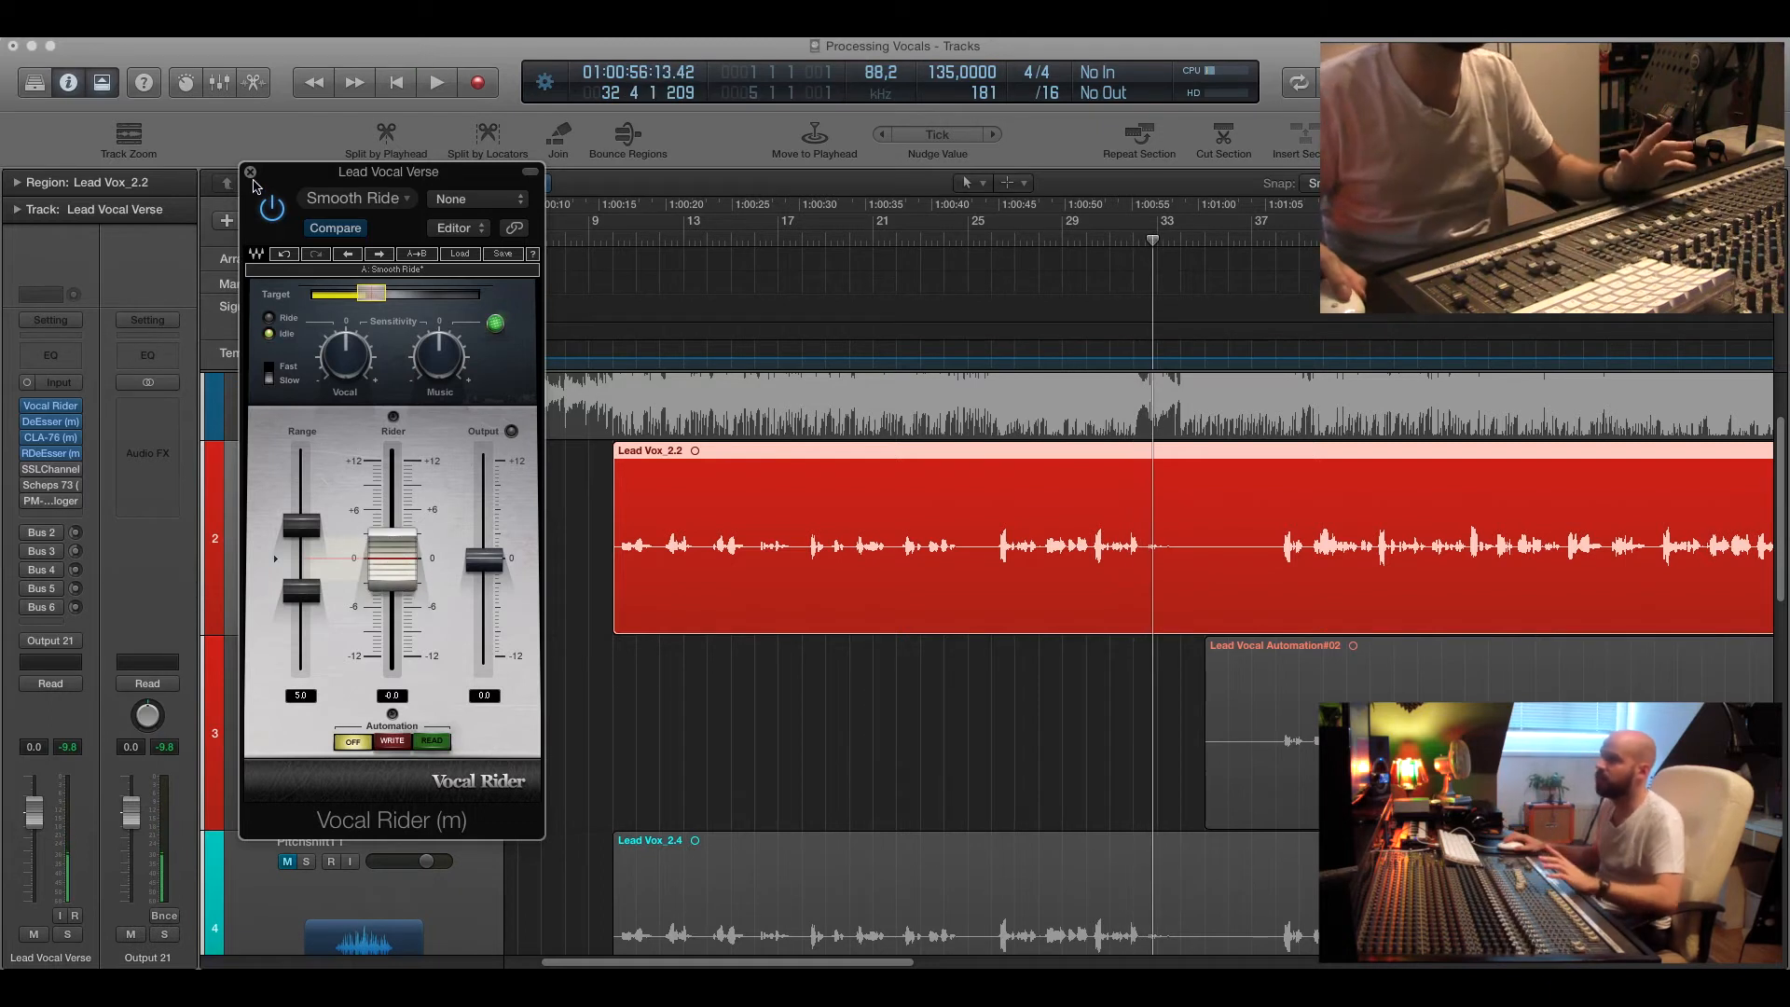
click(249, 174)
Open the CLA-76 compressor on the Lead Vocal Verse track and play the verse while toggling its bypass to compare.
drag(653, 239, 613, 239)
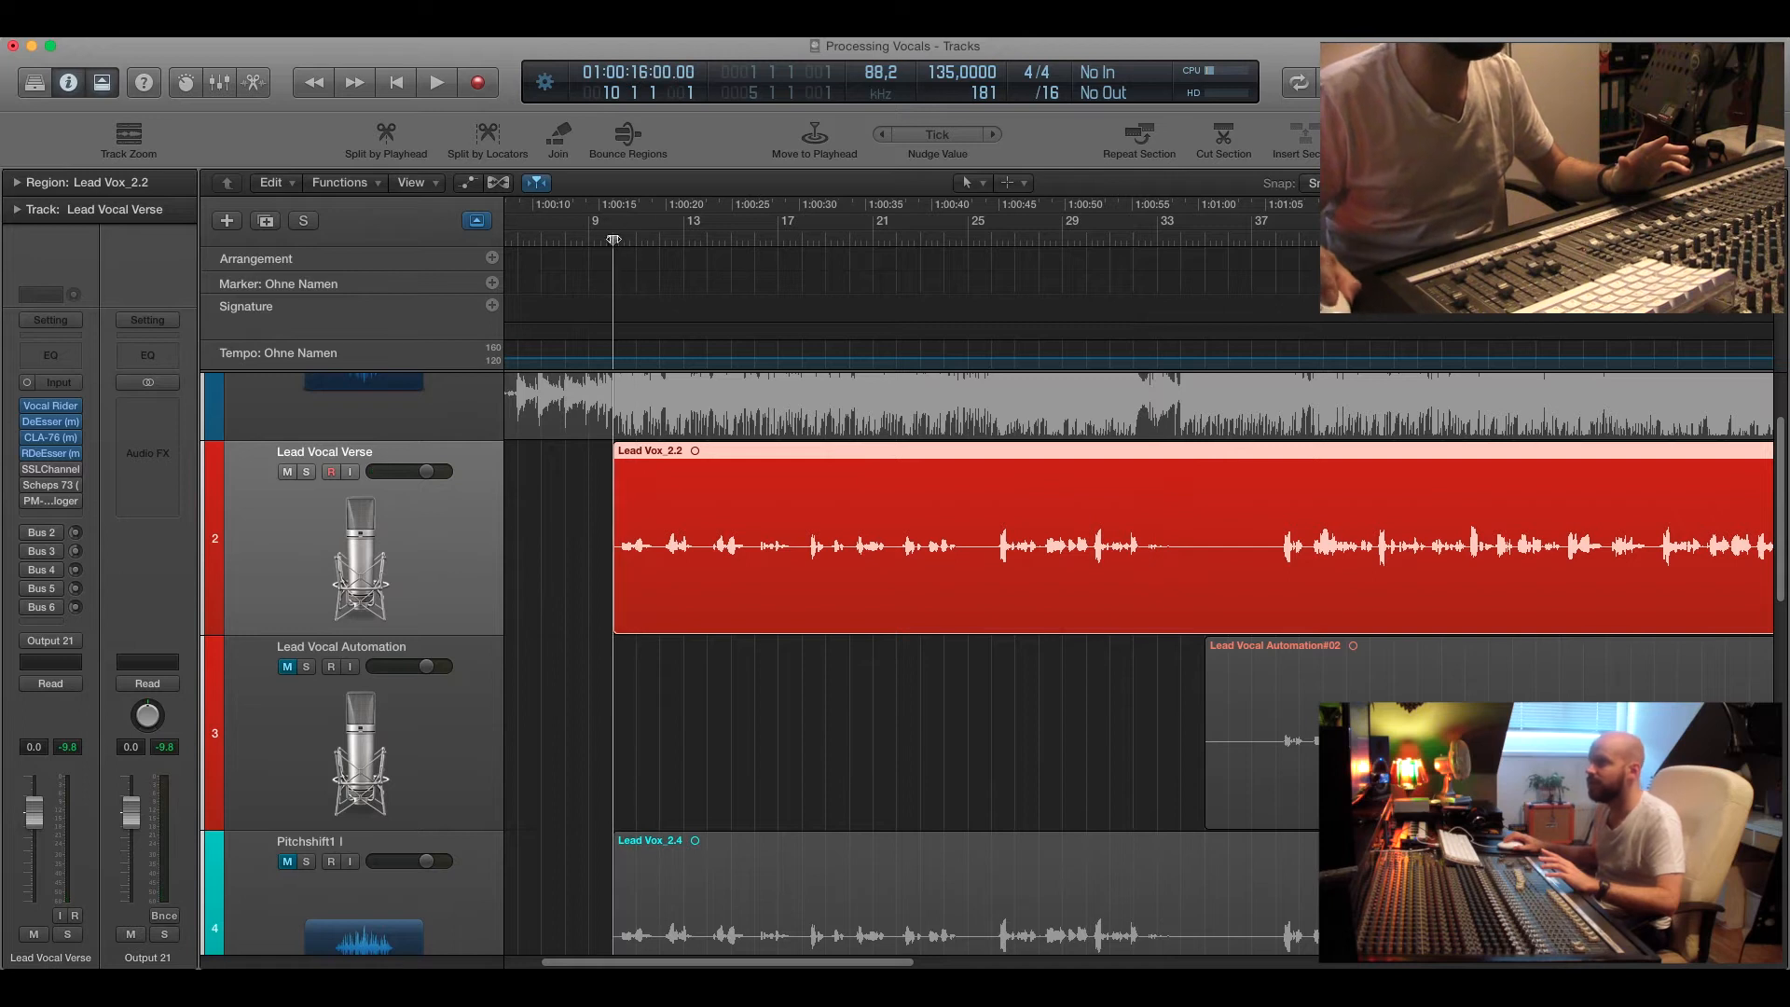
click(51, 439)
drag(464, 493, 198, 143)
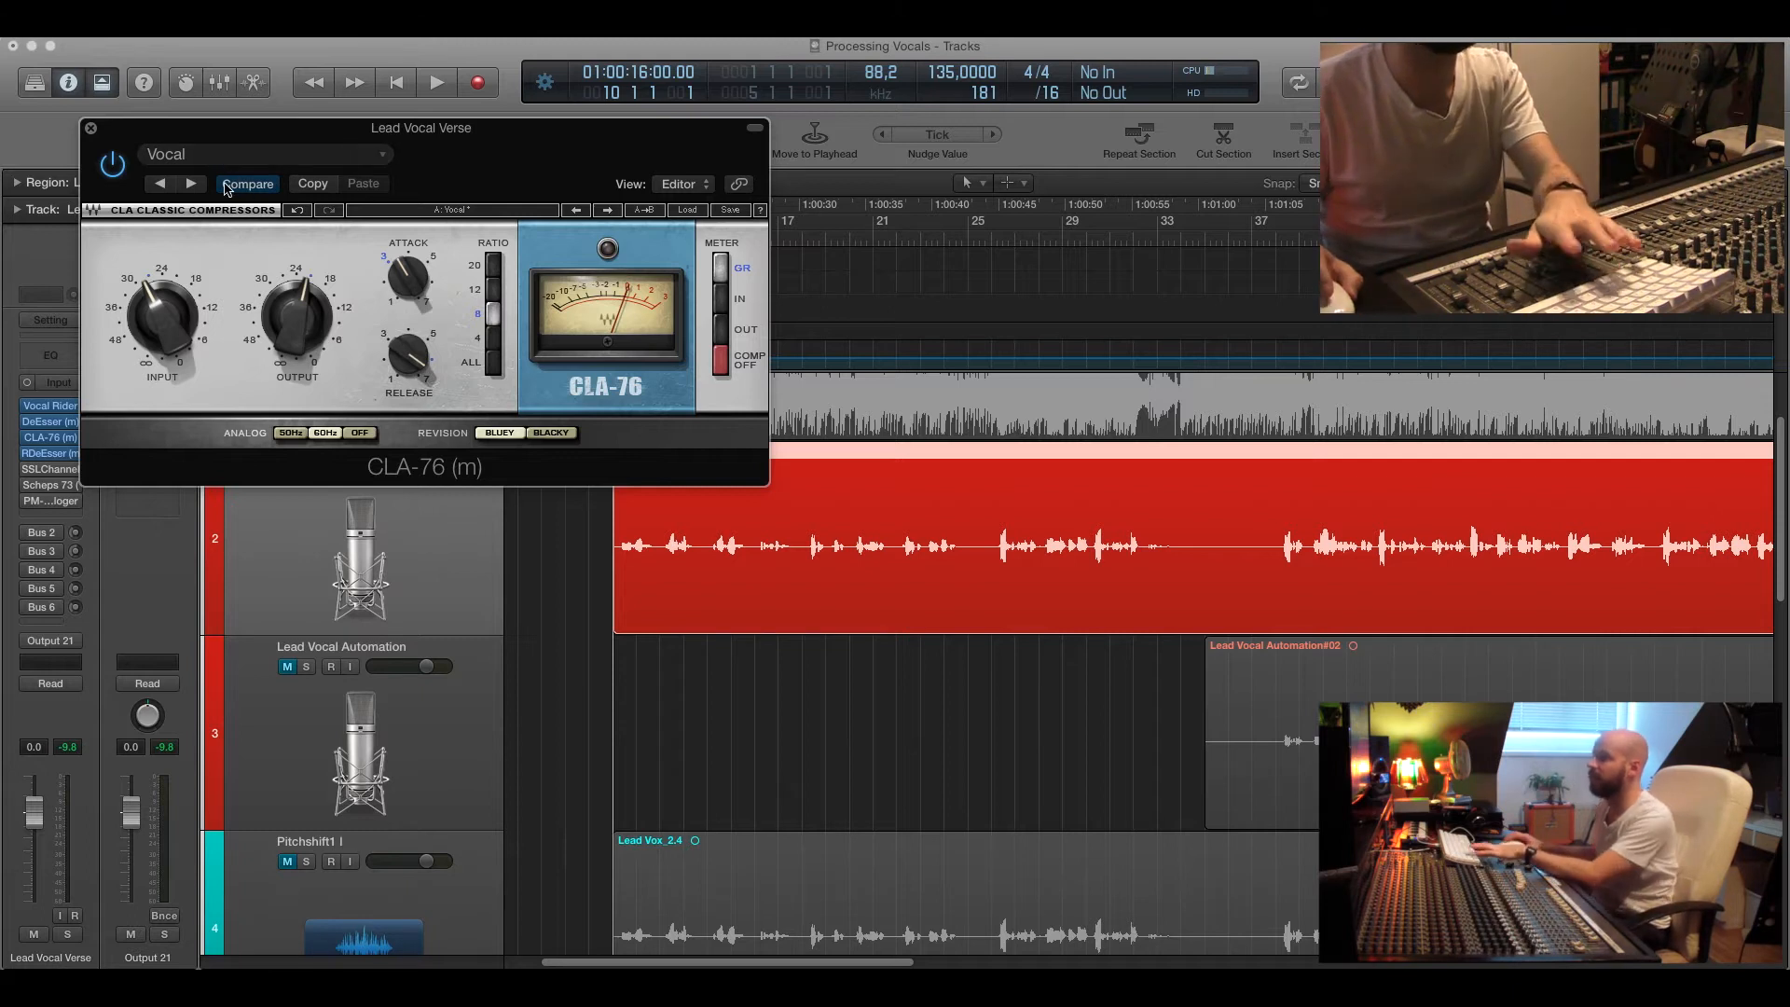
drag(234, 134, 240, 118)
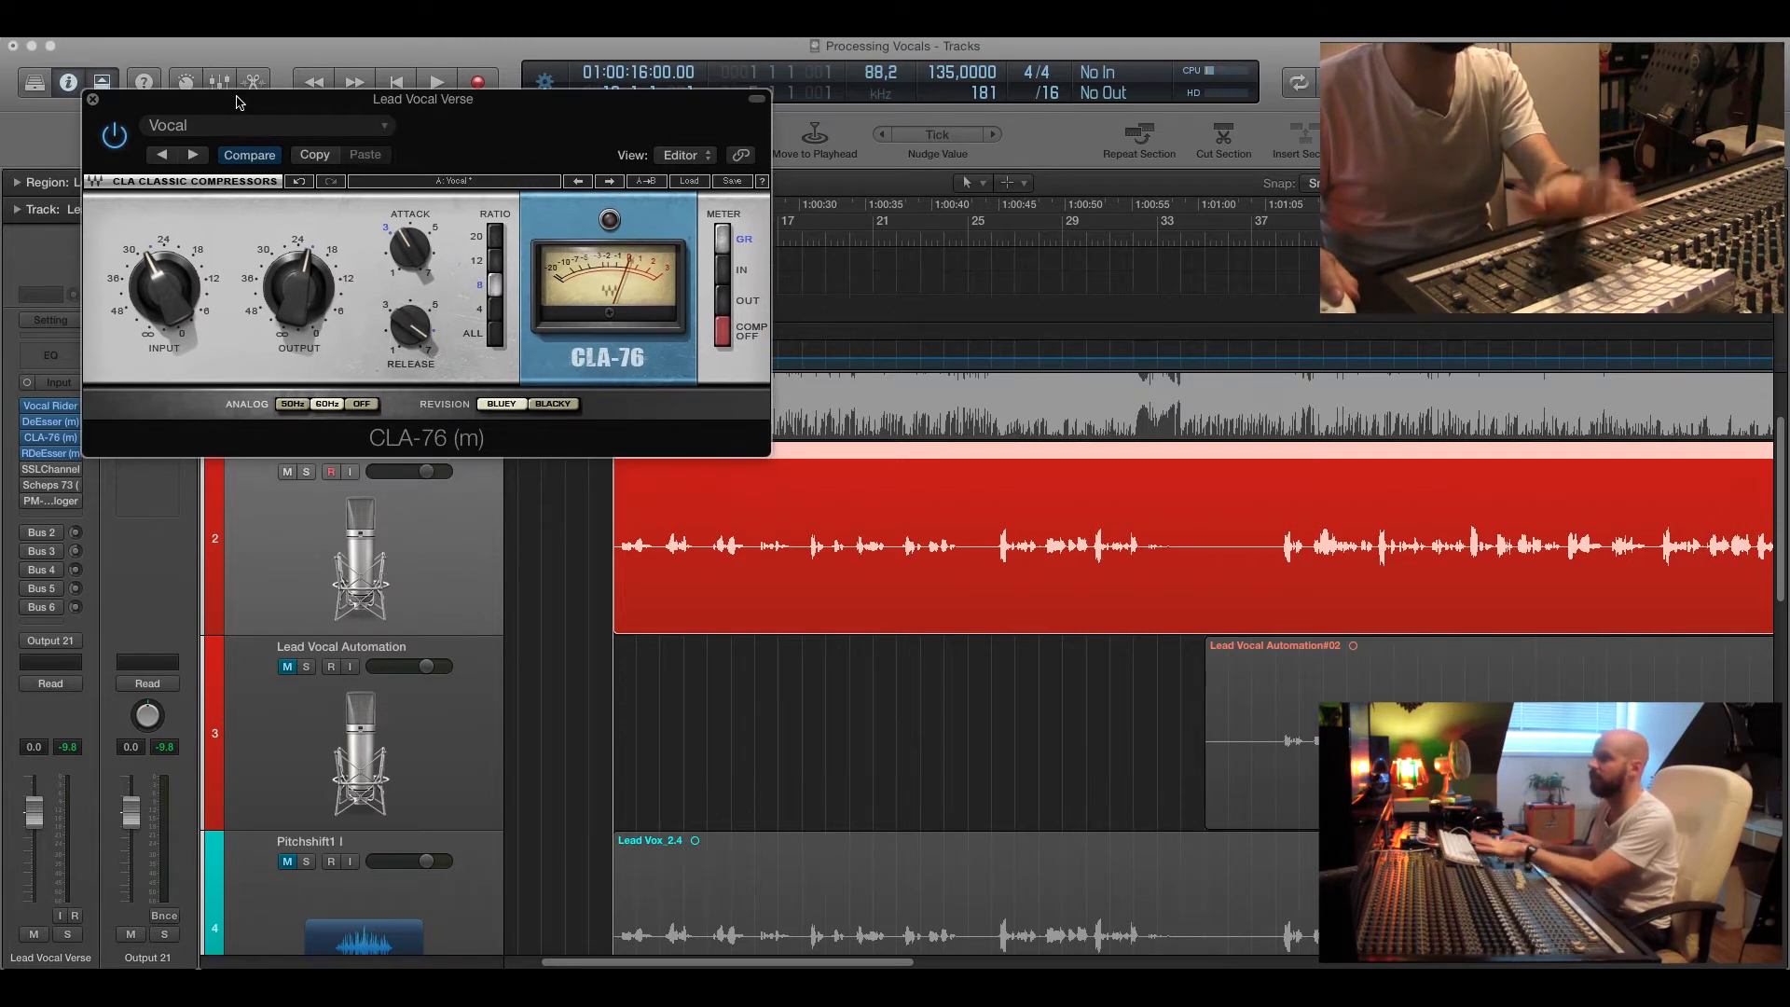
key(space)
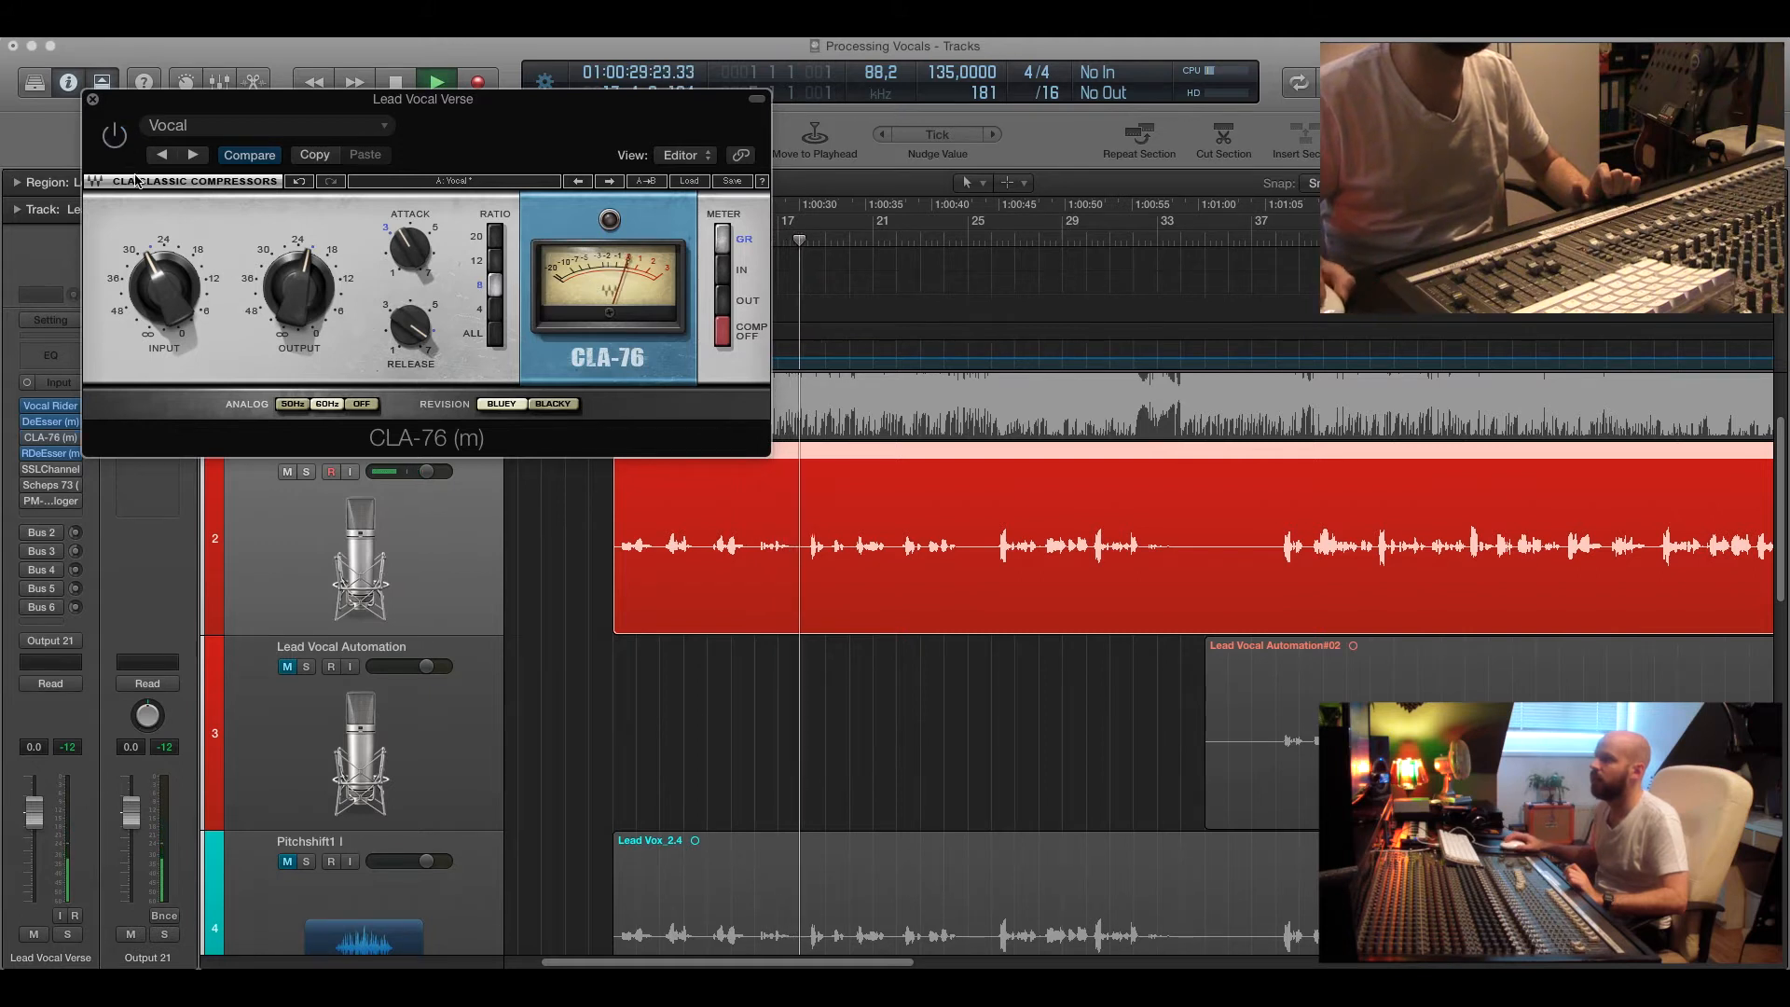
click(114, 137)
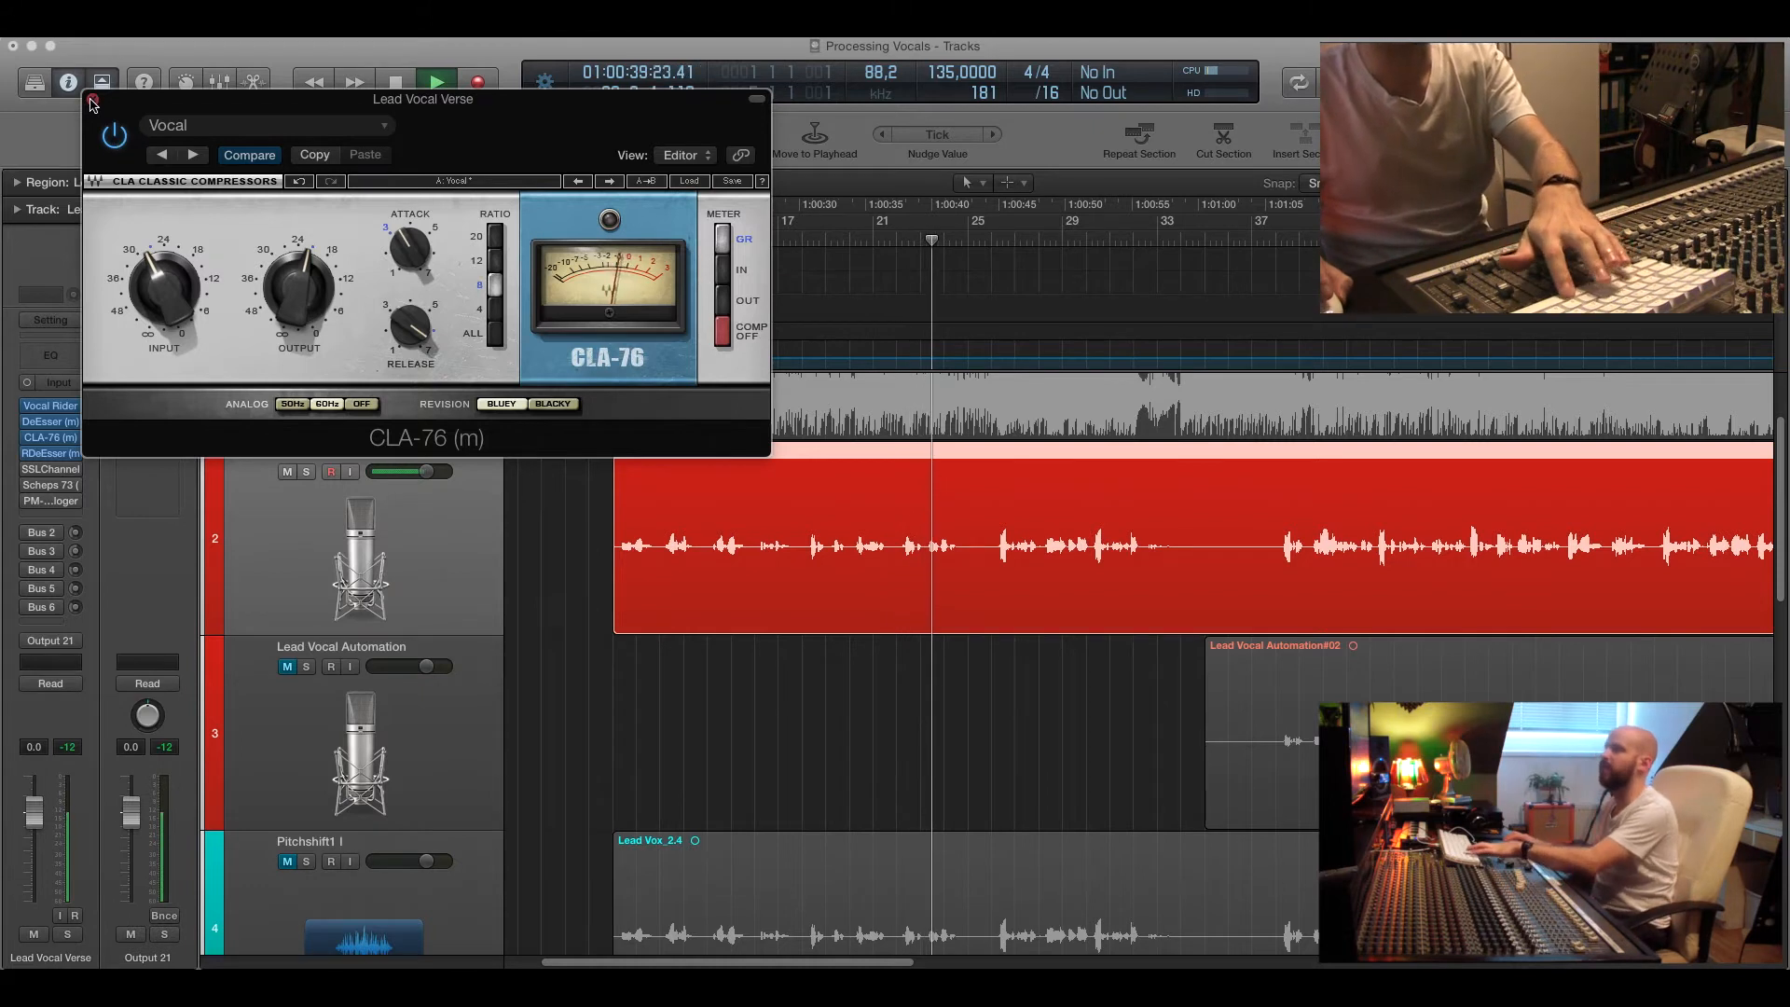
key(space)
click(93, 100)
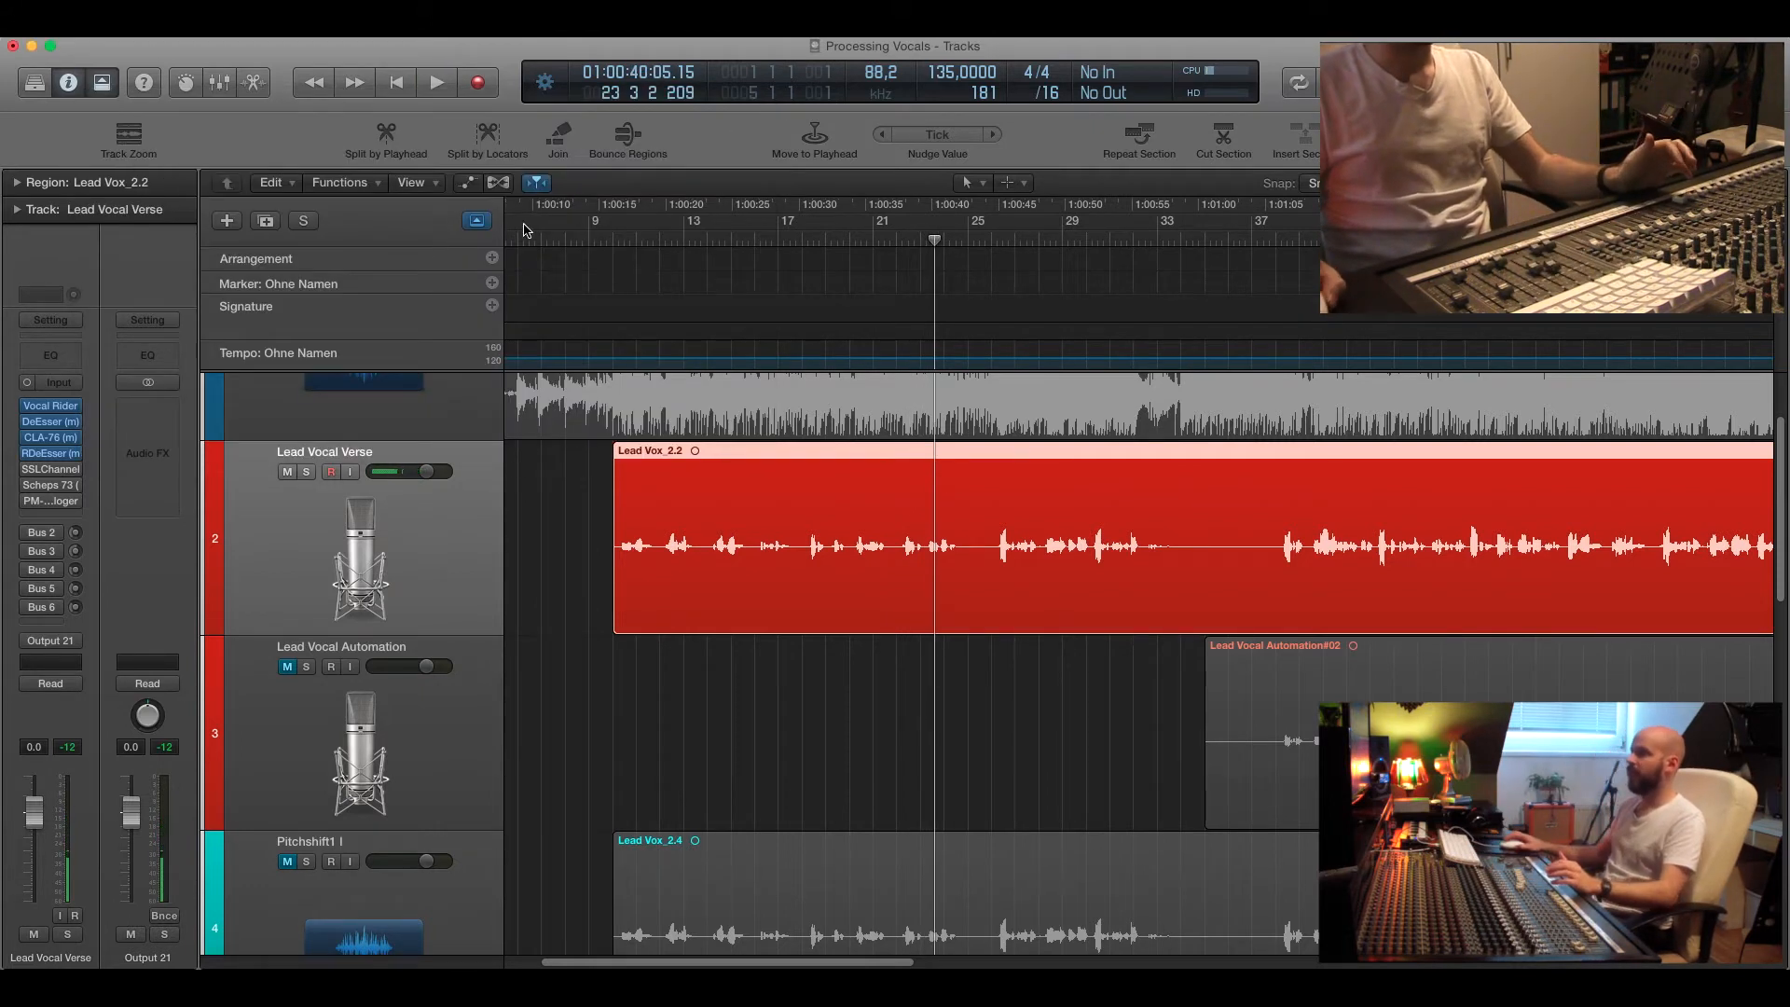
Open the Compressor on the Aux 5 bus channel and solo that channel.
drag(613, 240, 606, 240)
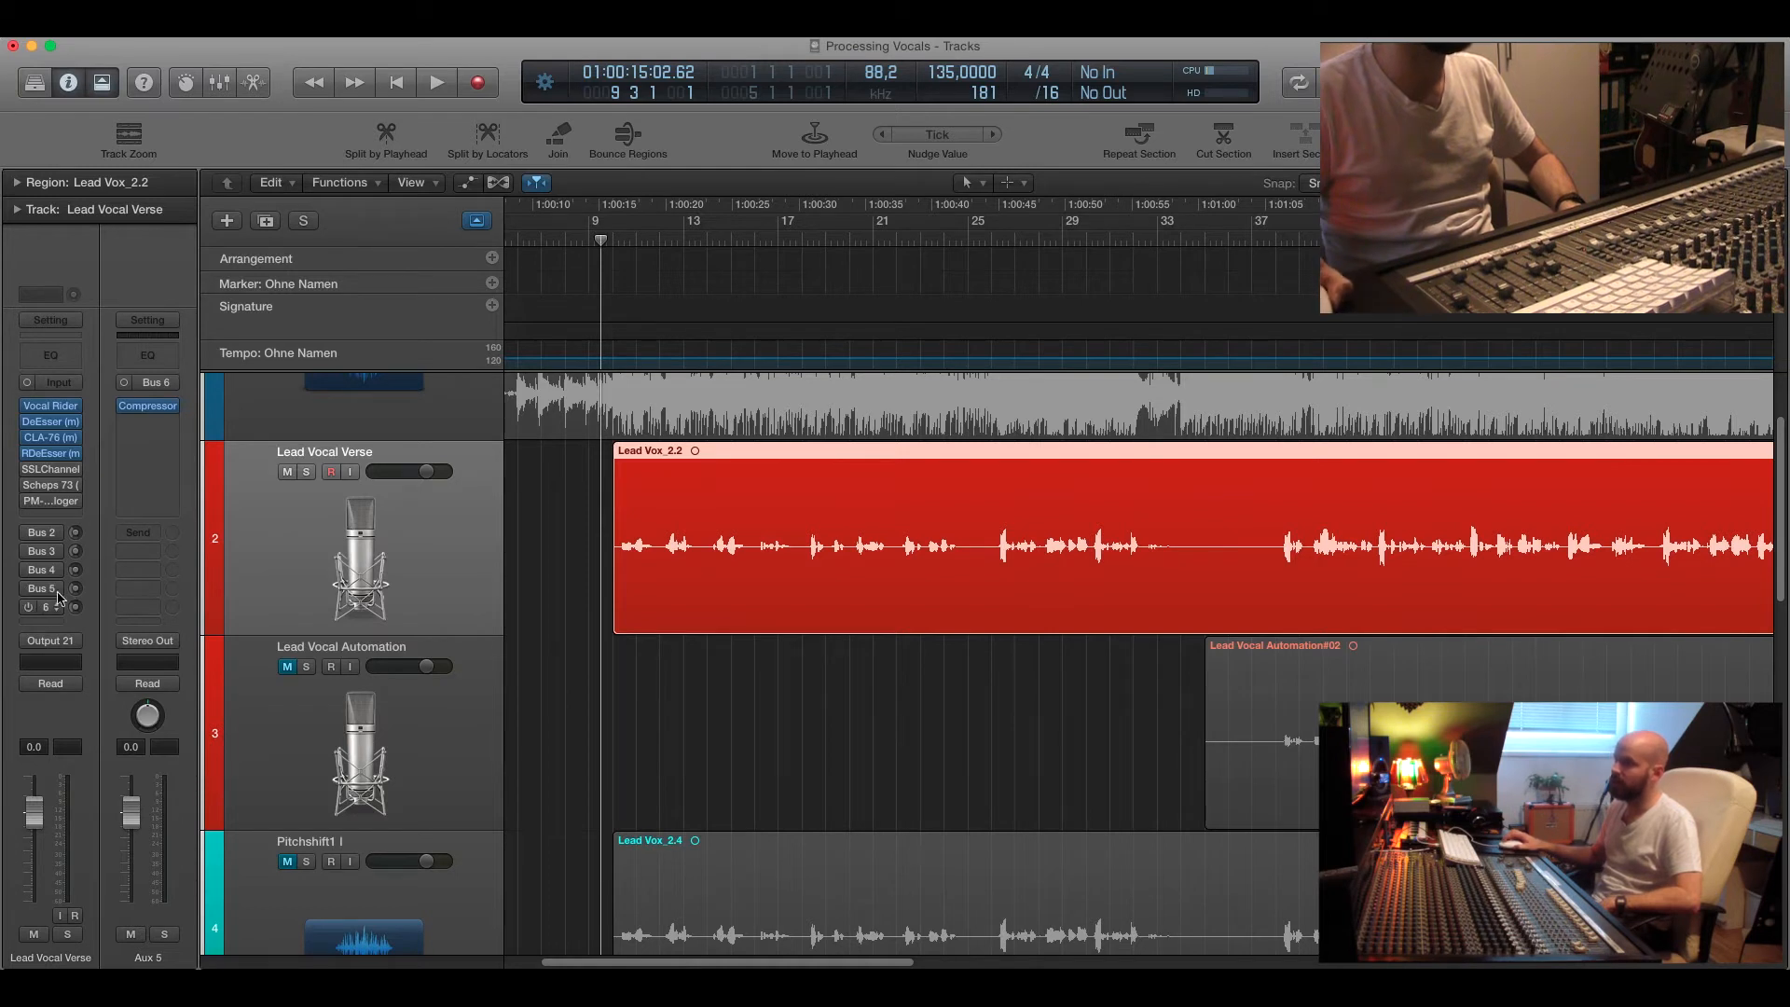
click(146, 411)
drag(1437, 80, 1430, 144)
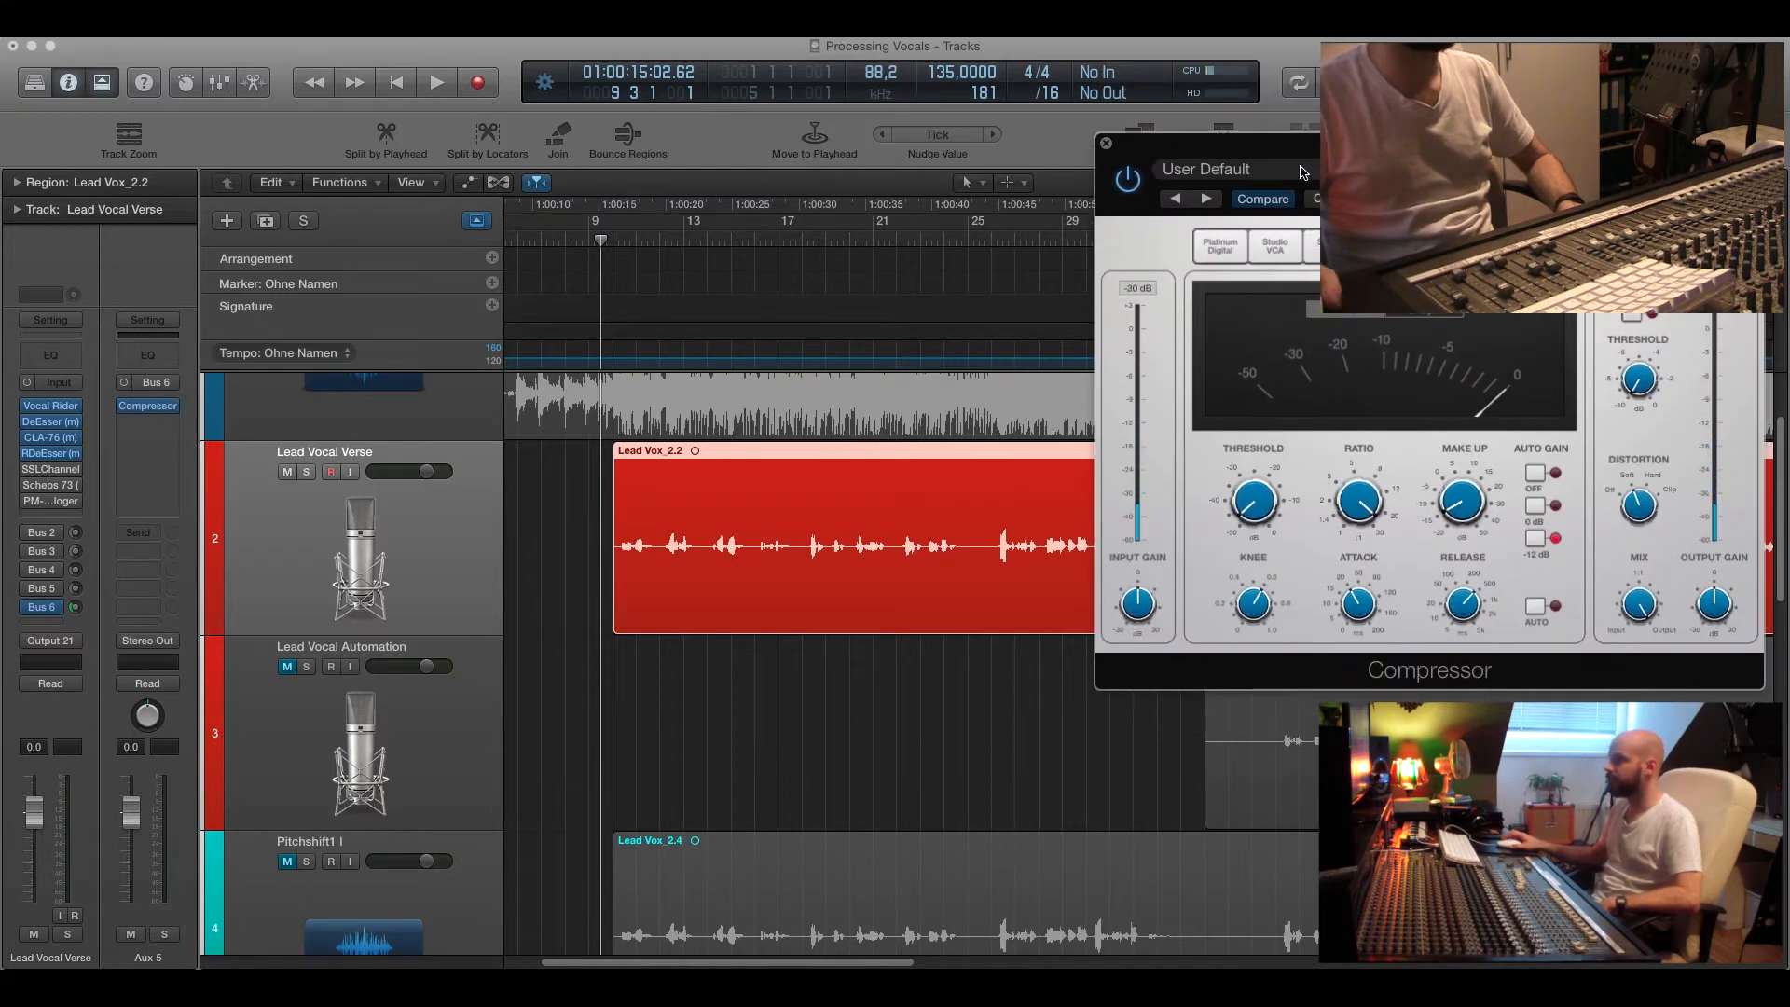
mouse_move(1270, 529)
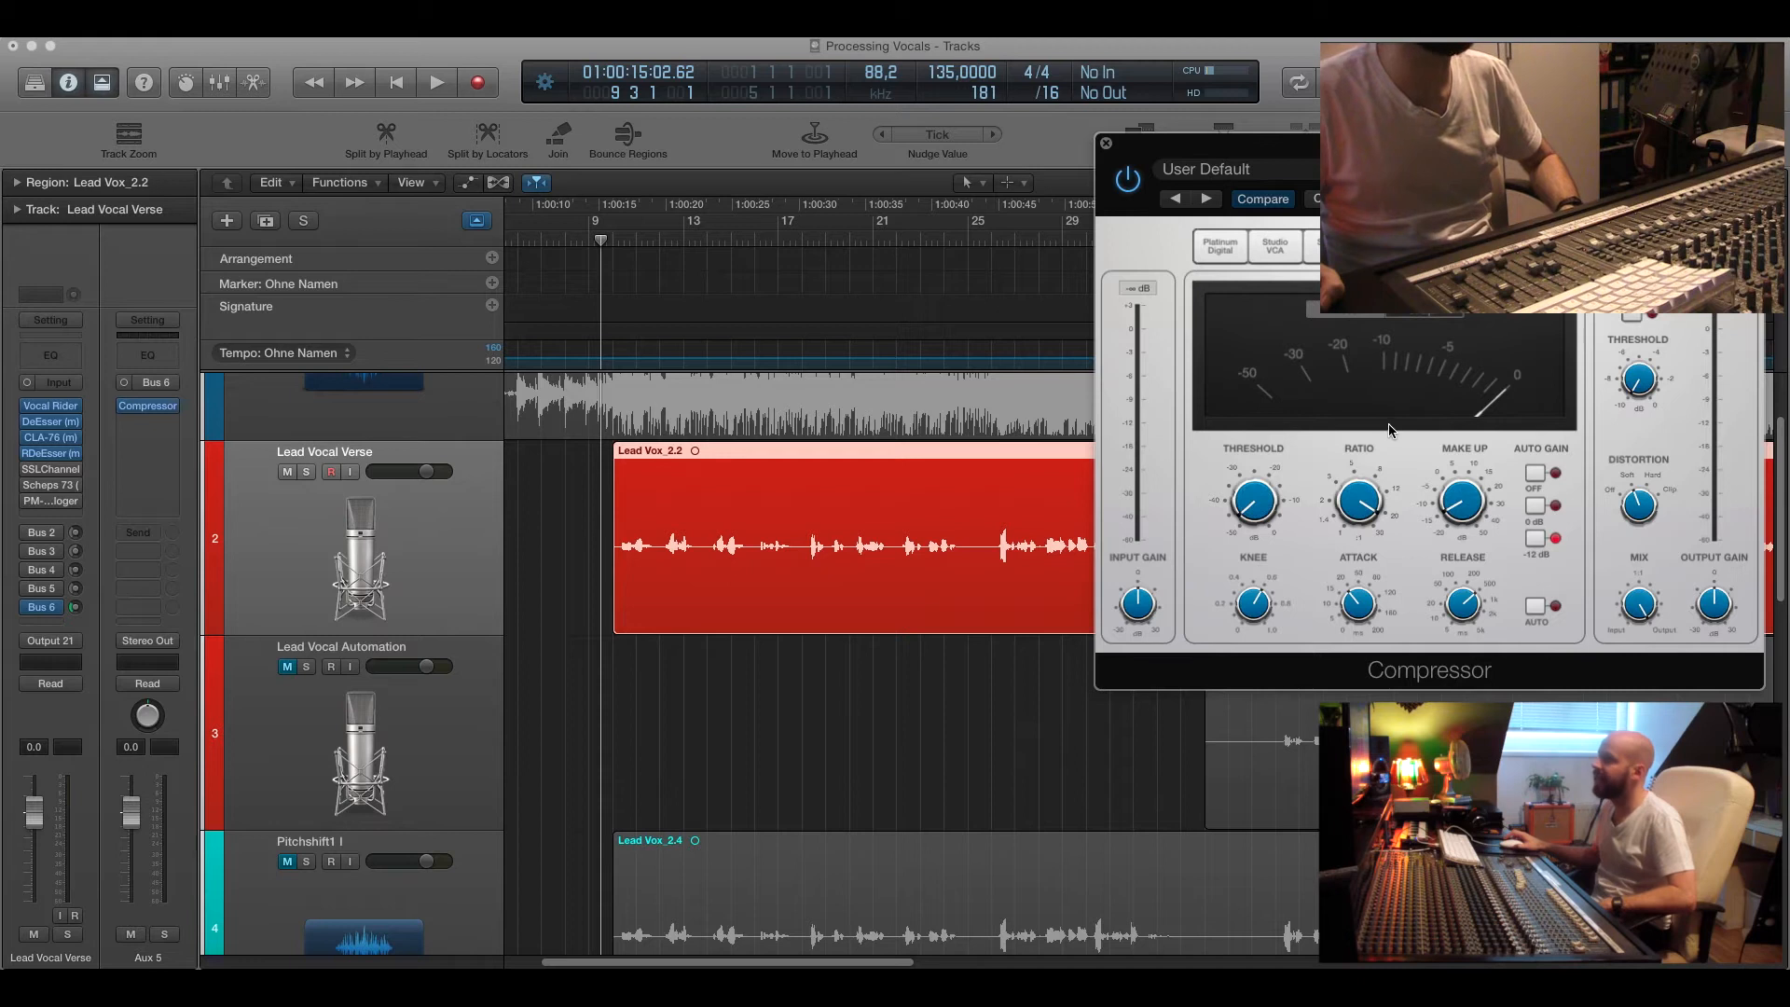
click(165, 935)
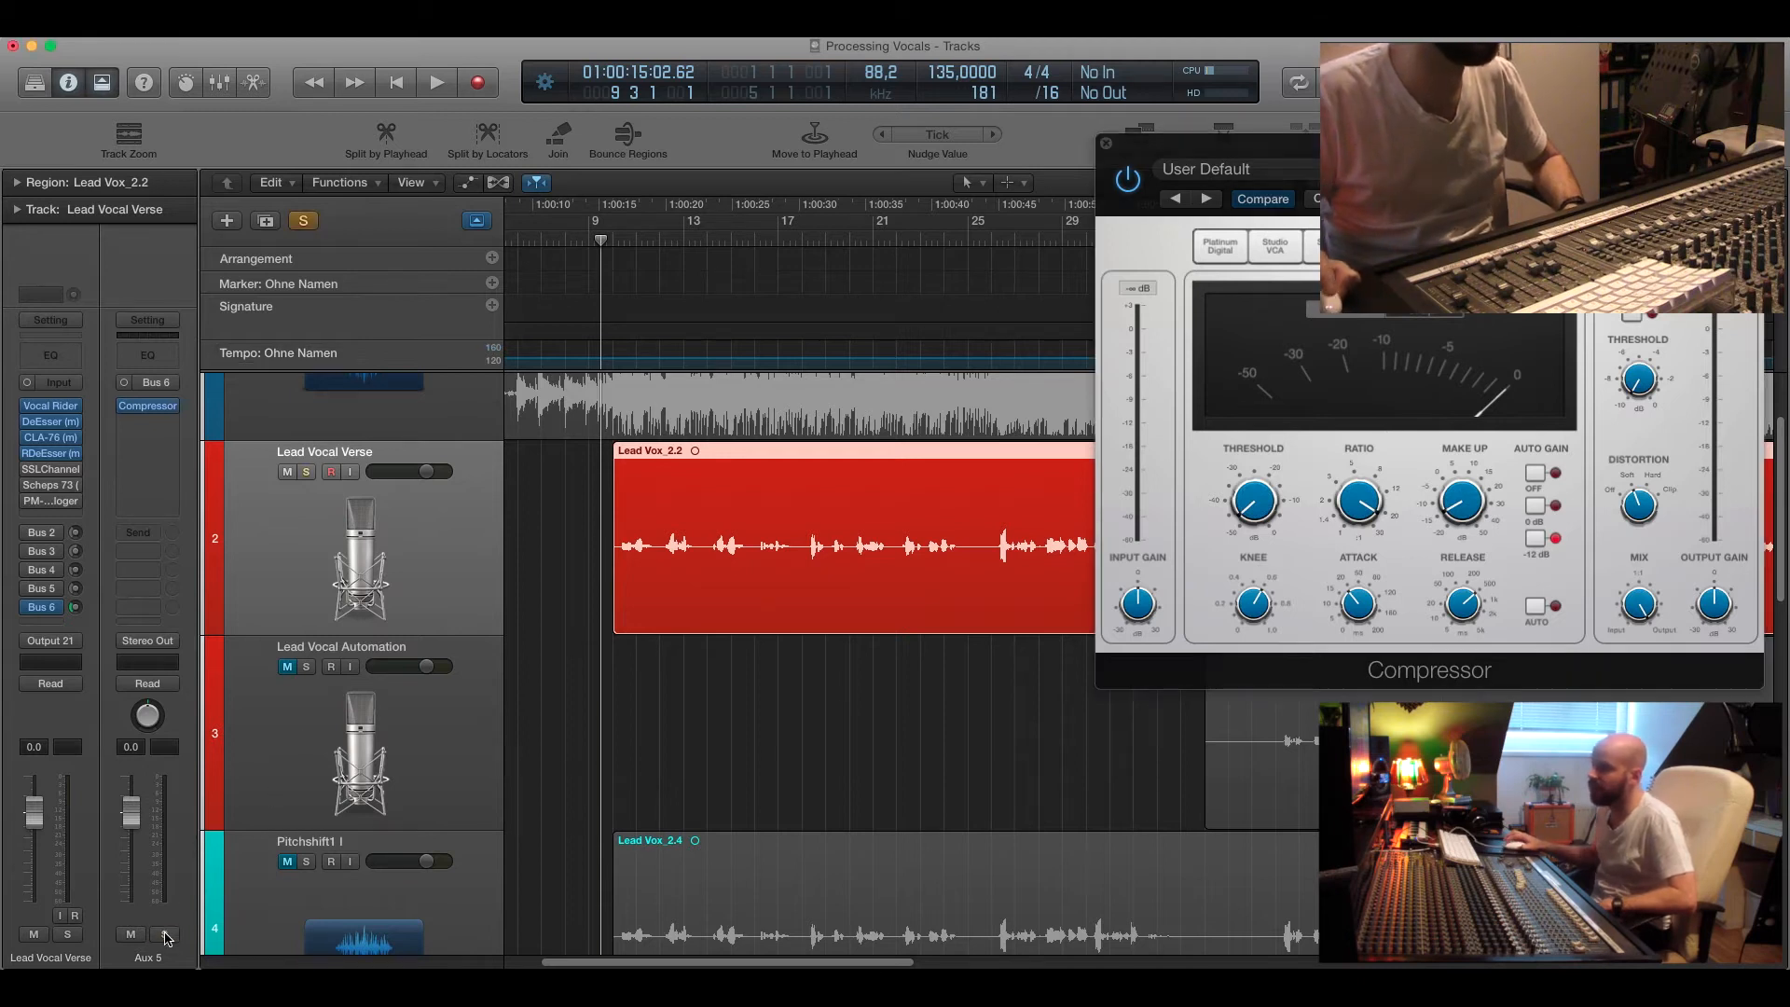
Play the verse while toggling the Aux 5 solo and mute to compare, then close the Compressor.
key(space)
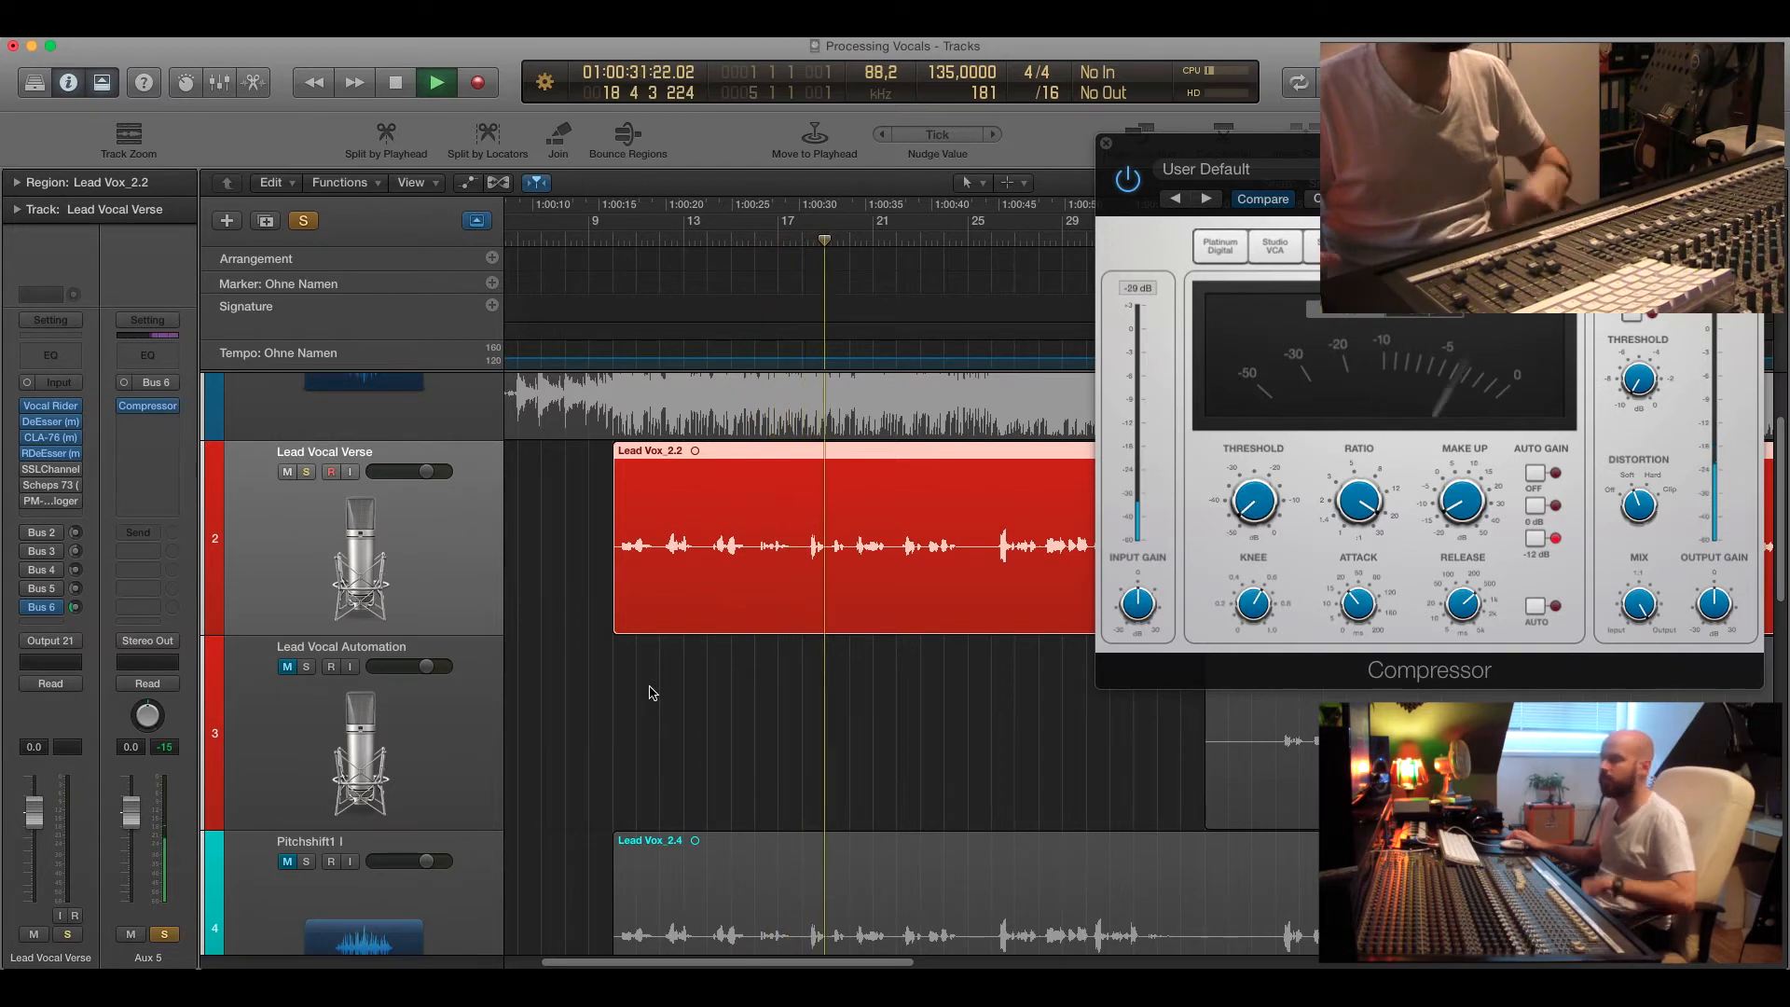
key(s)
key(space)
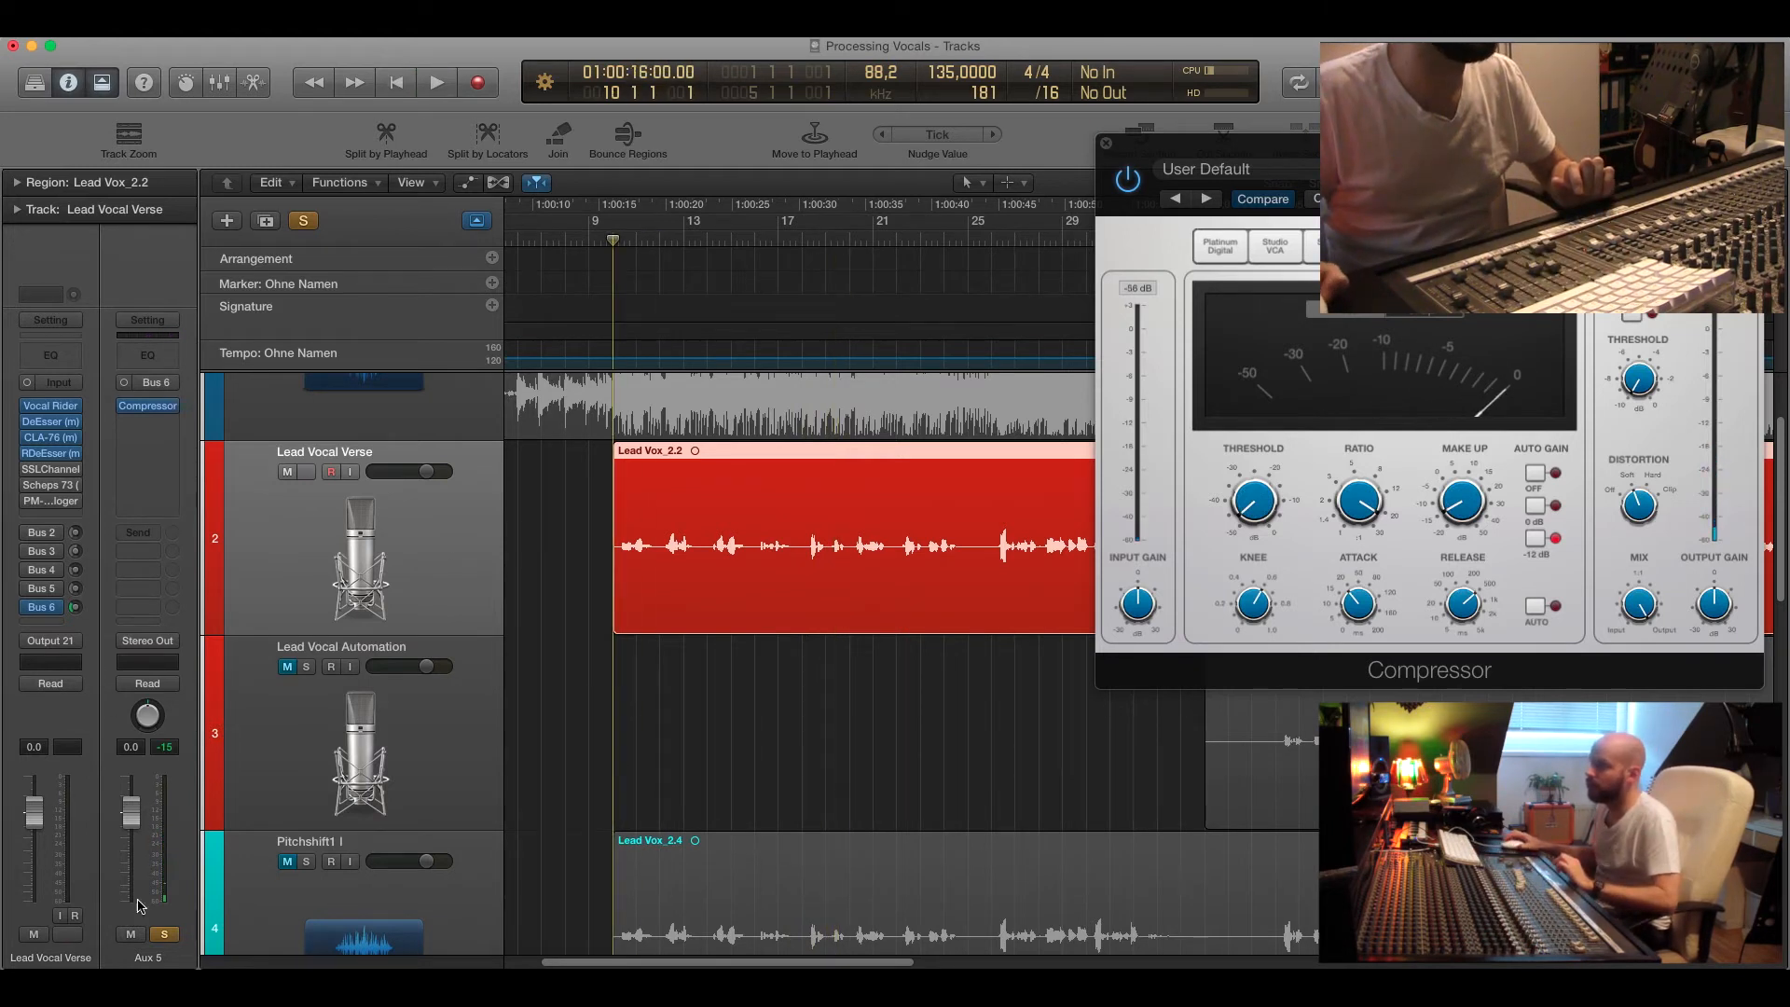
key(space)
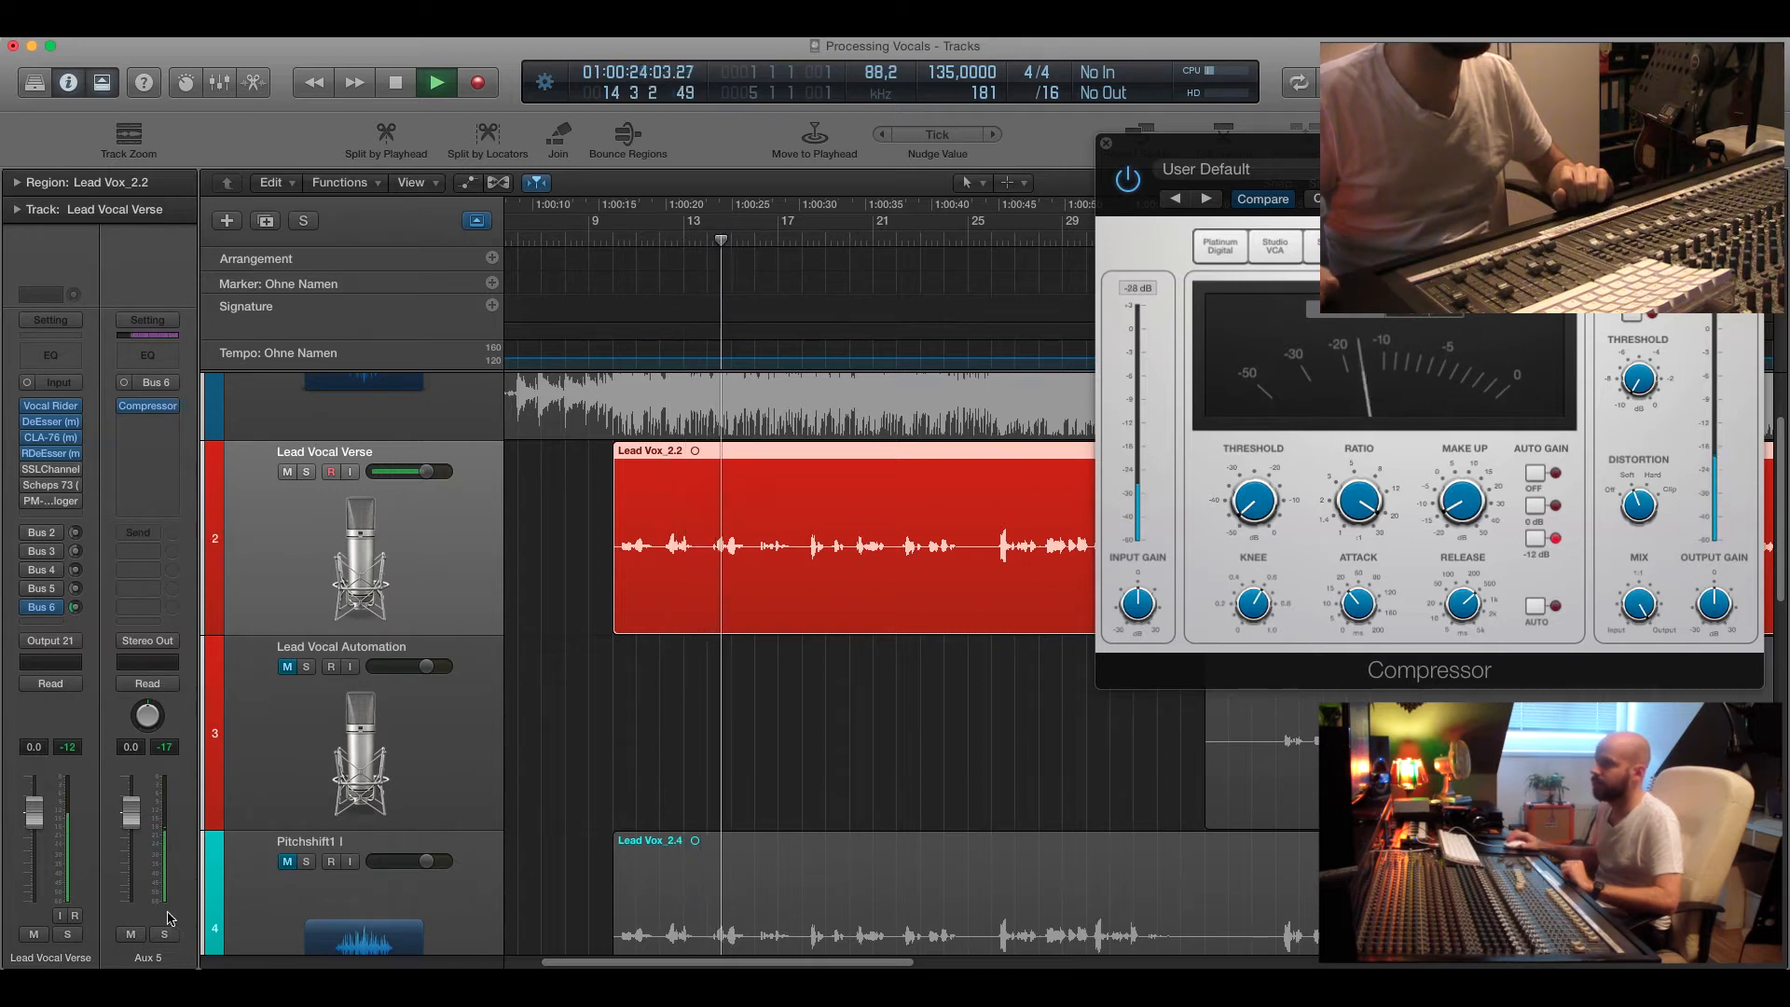
click(131, 935)
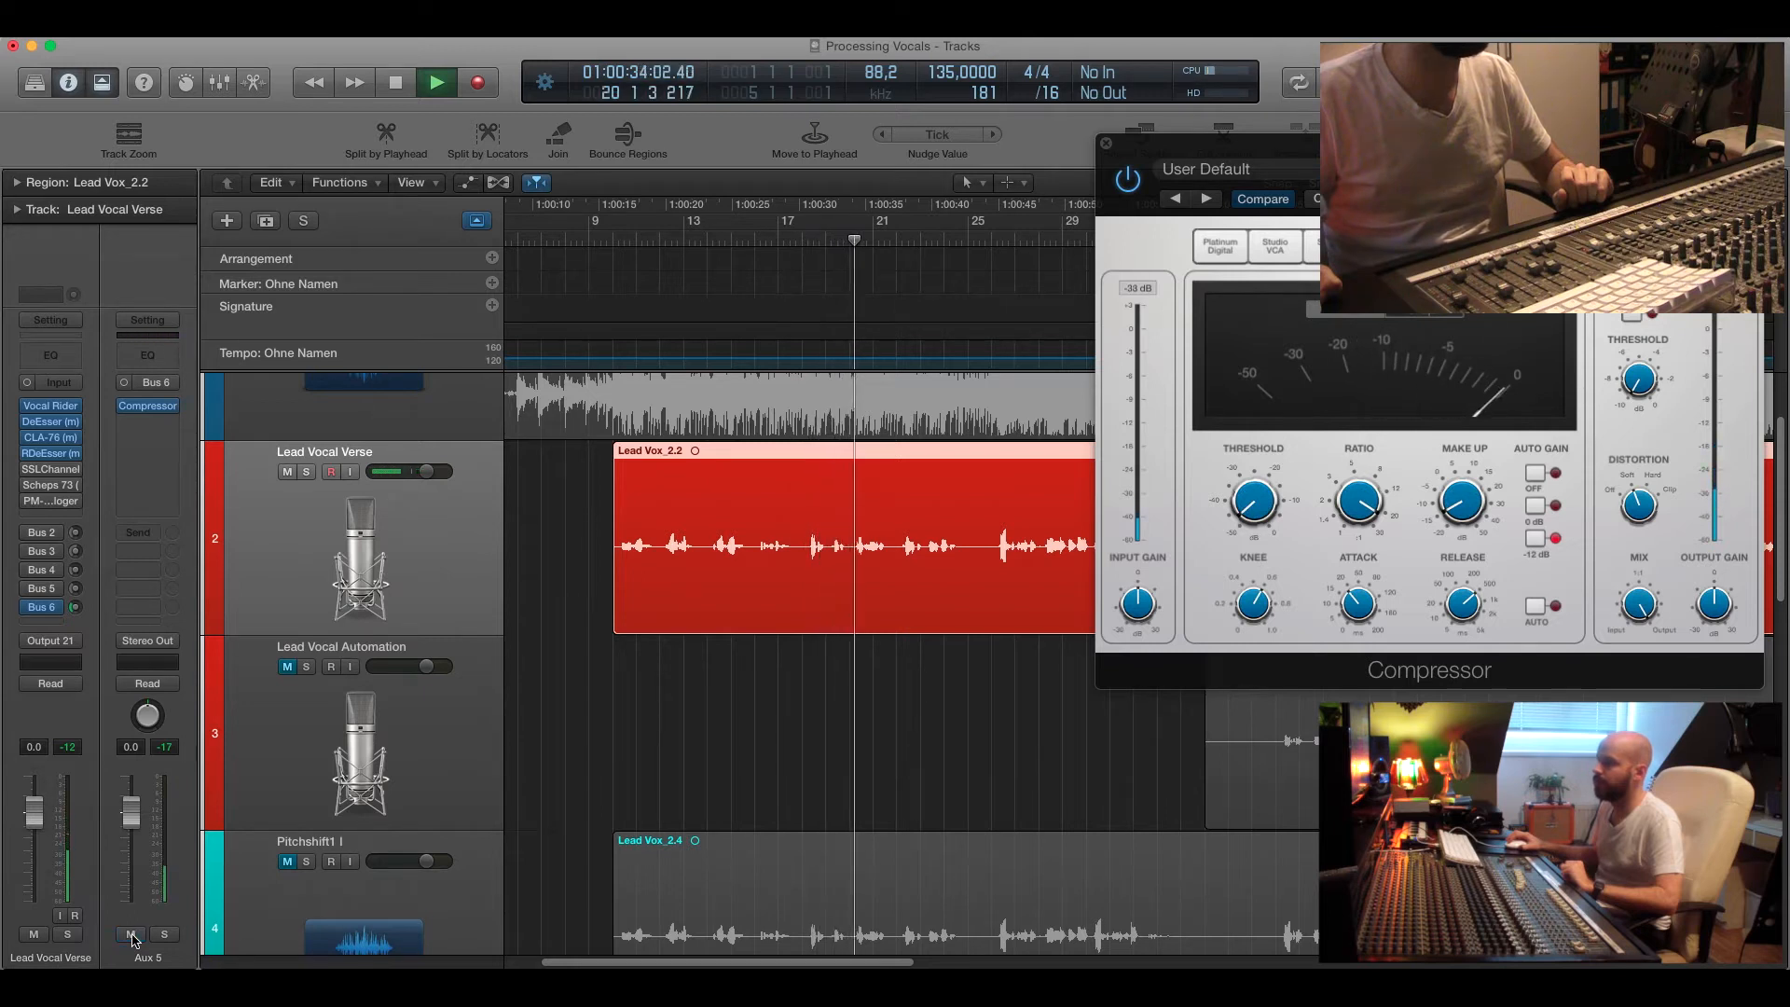
click(130, 934)
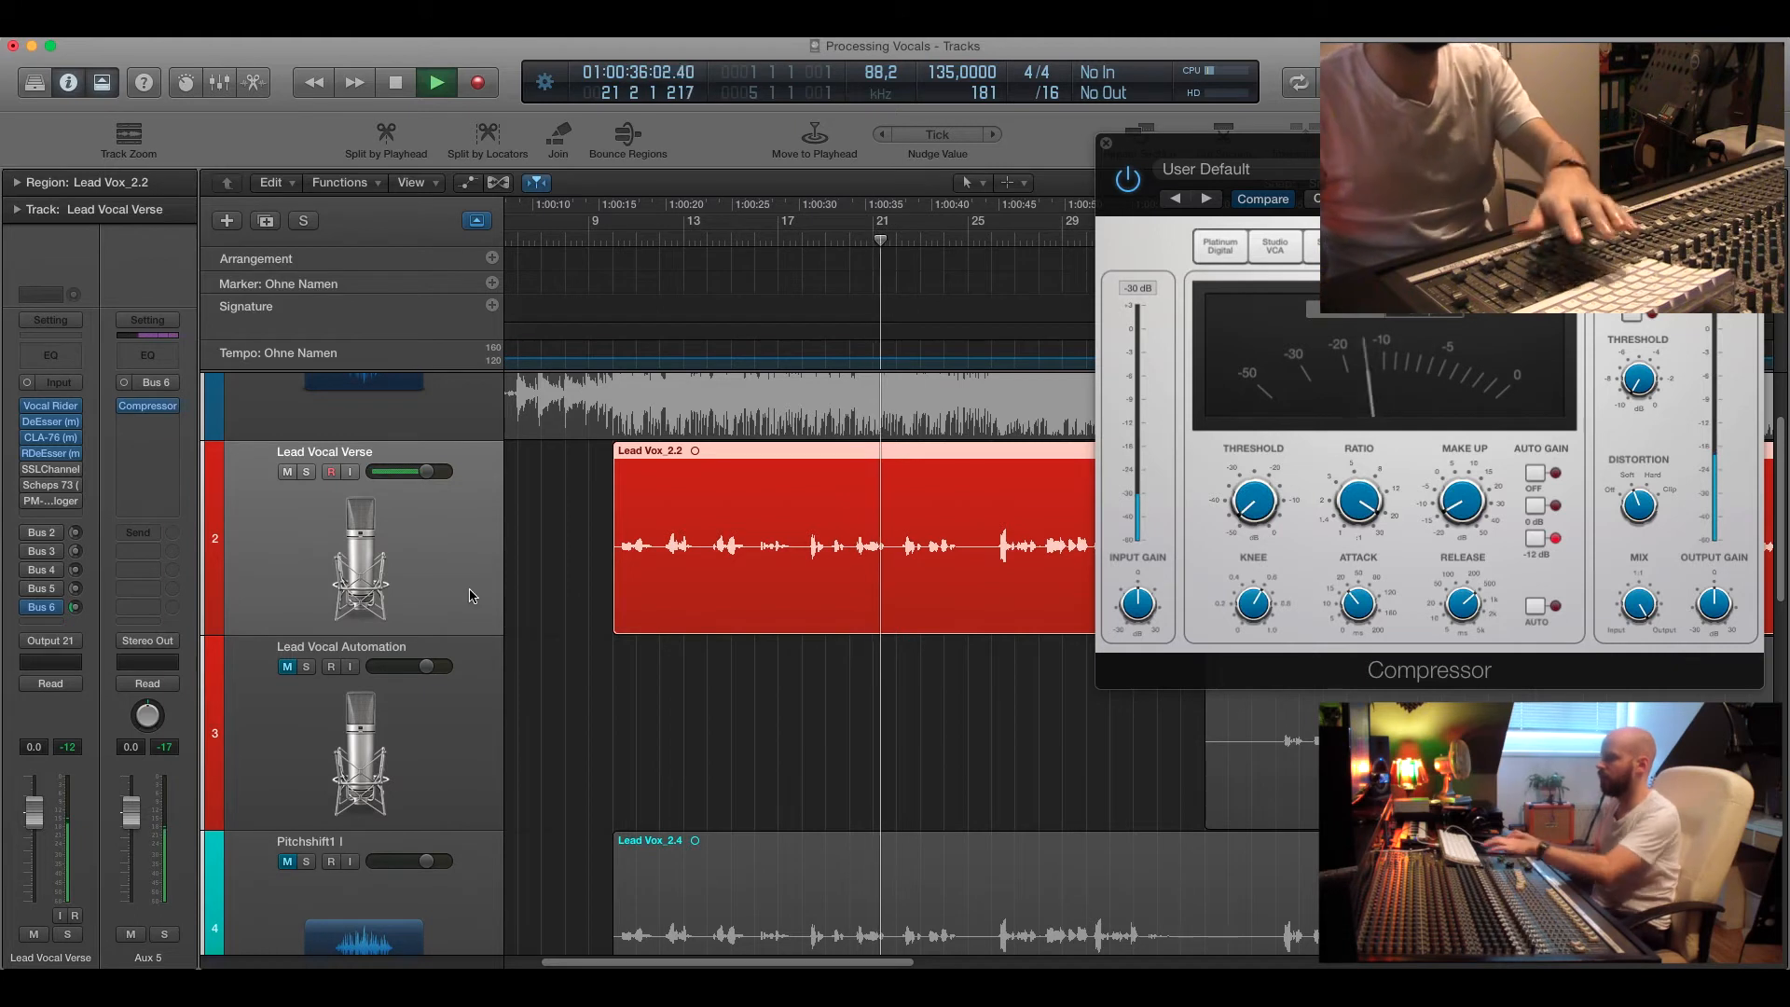
key(space)
click(1106, 144)
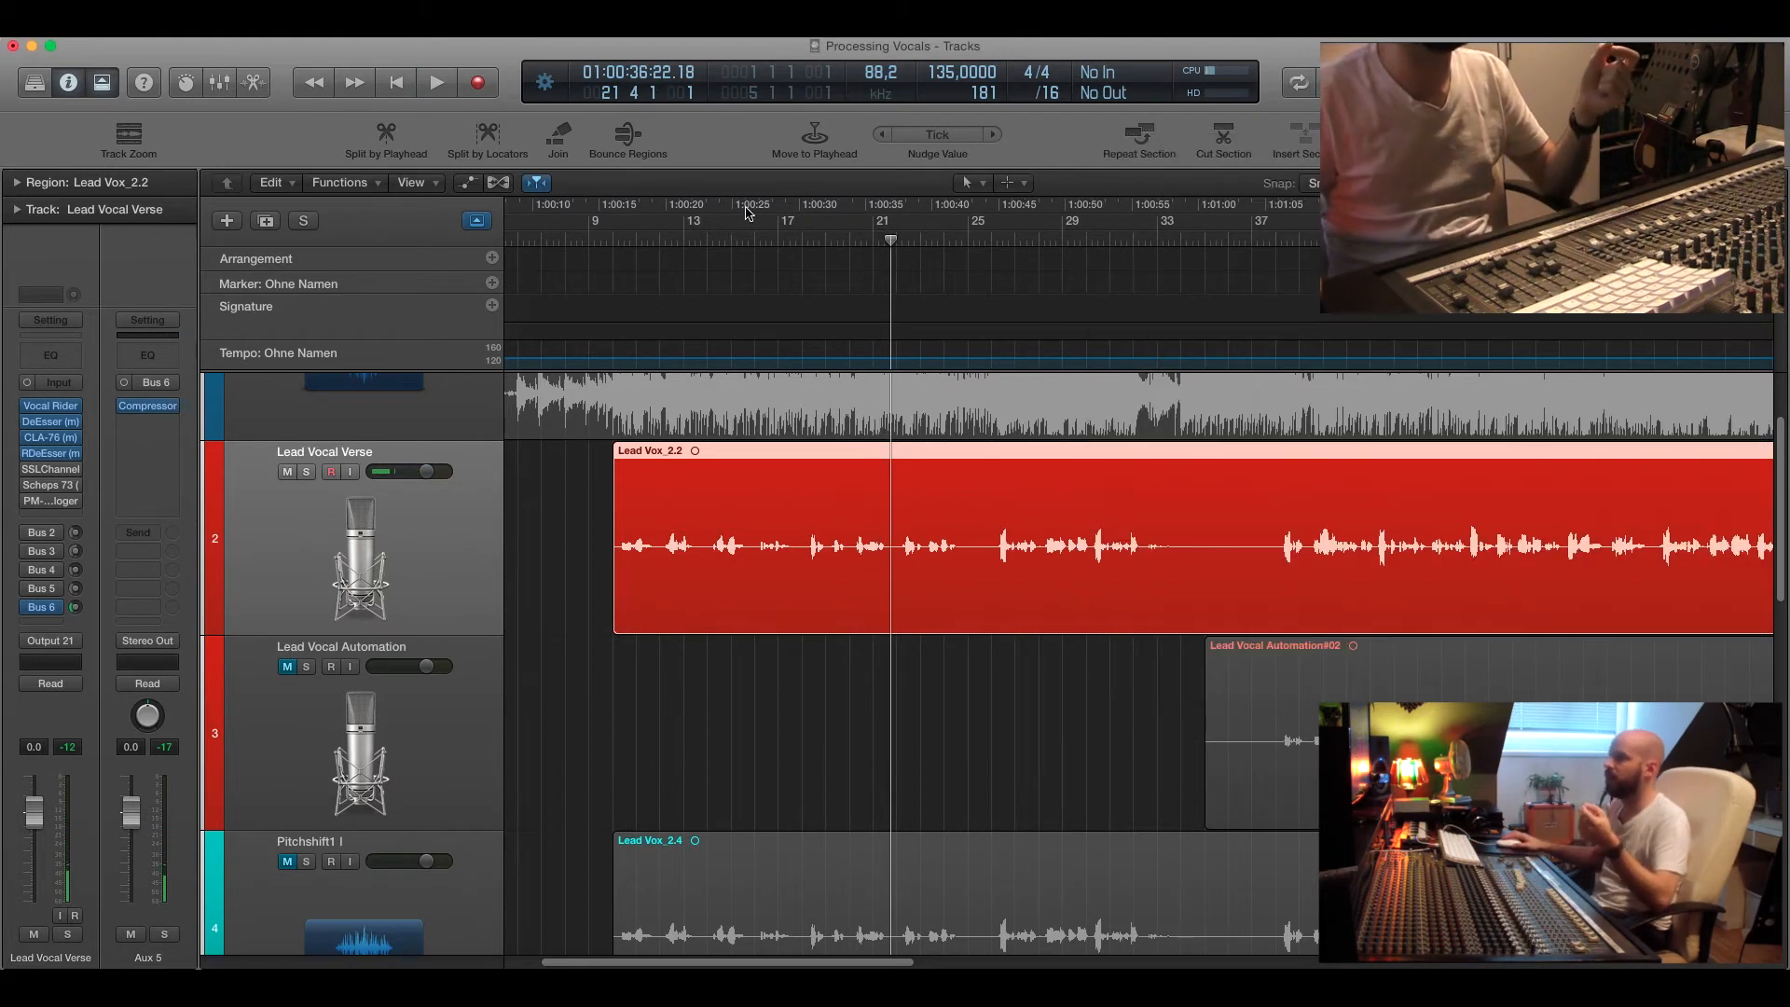
Play back the processed verse from bar 10 twice to listen to the vocal chain.
click(623, 240)
drag(623, 239, 607, 239)
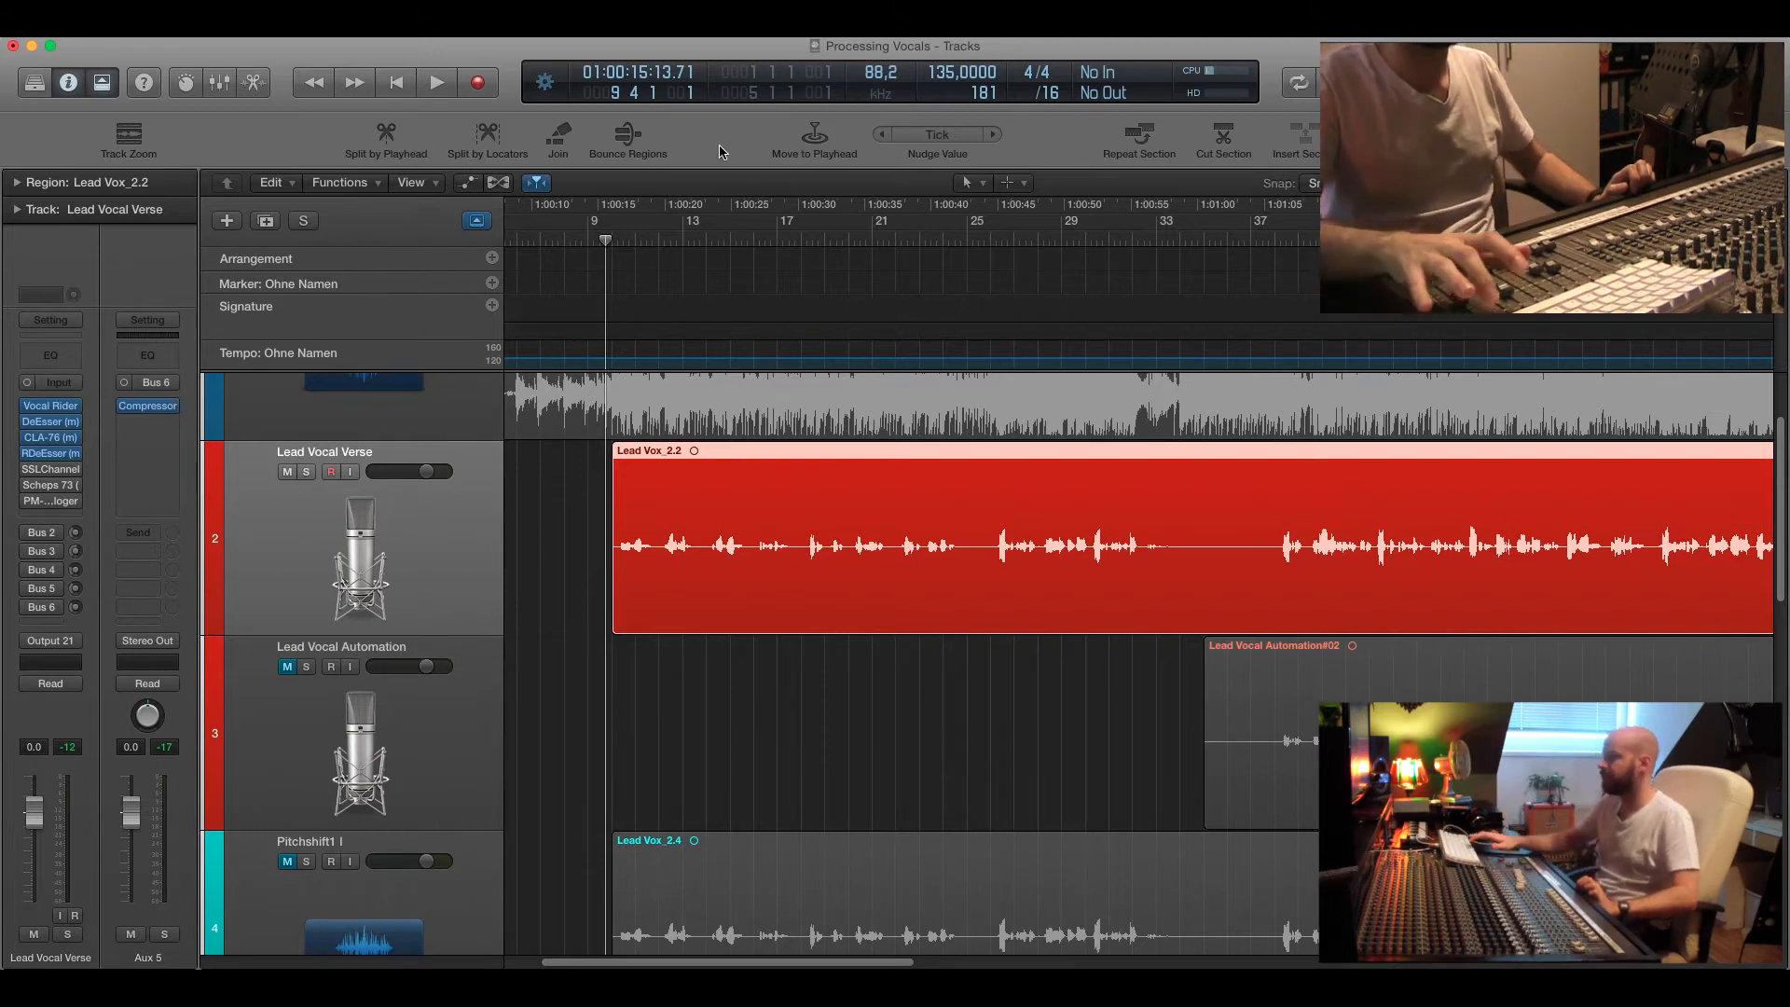
key(space)
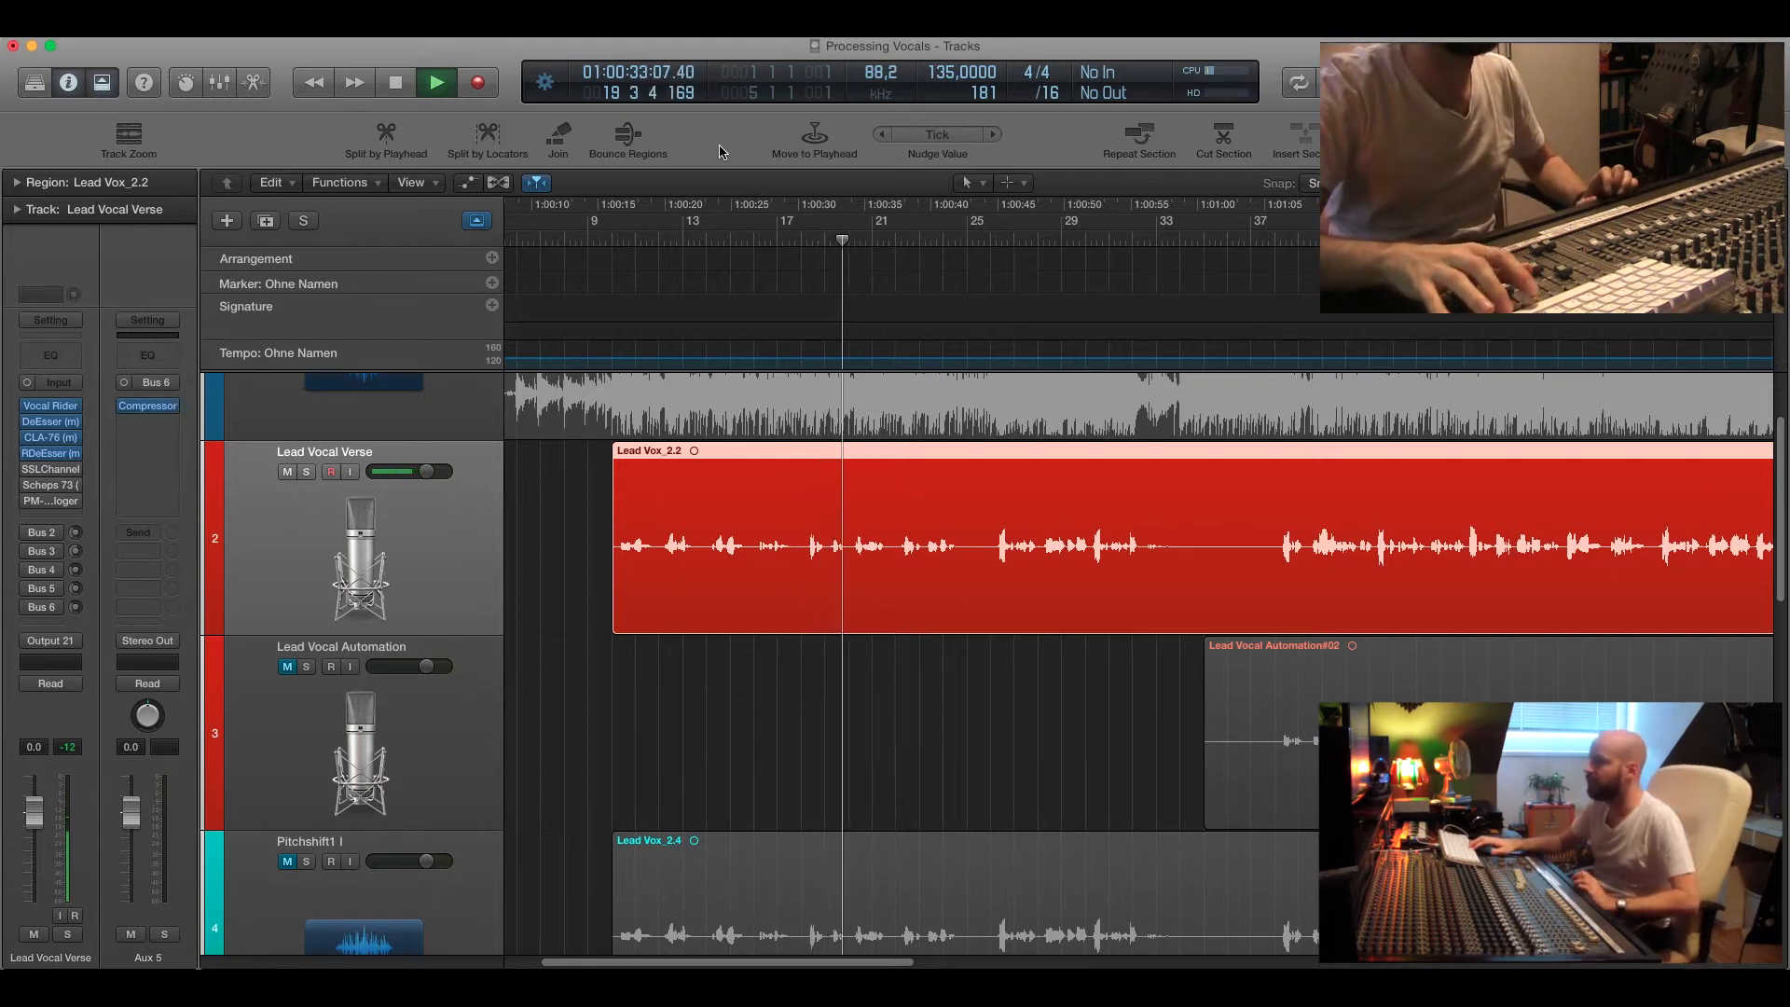
key(space)
drag(646, 244, 620, 240)
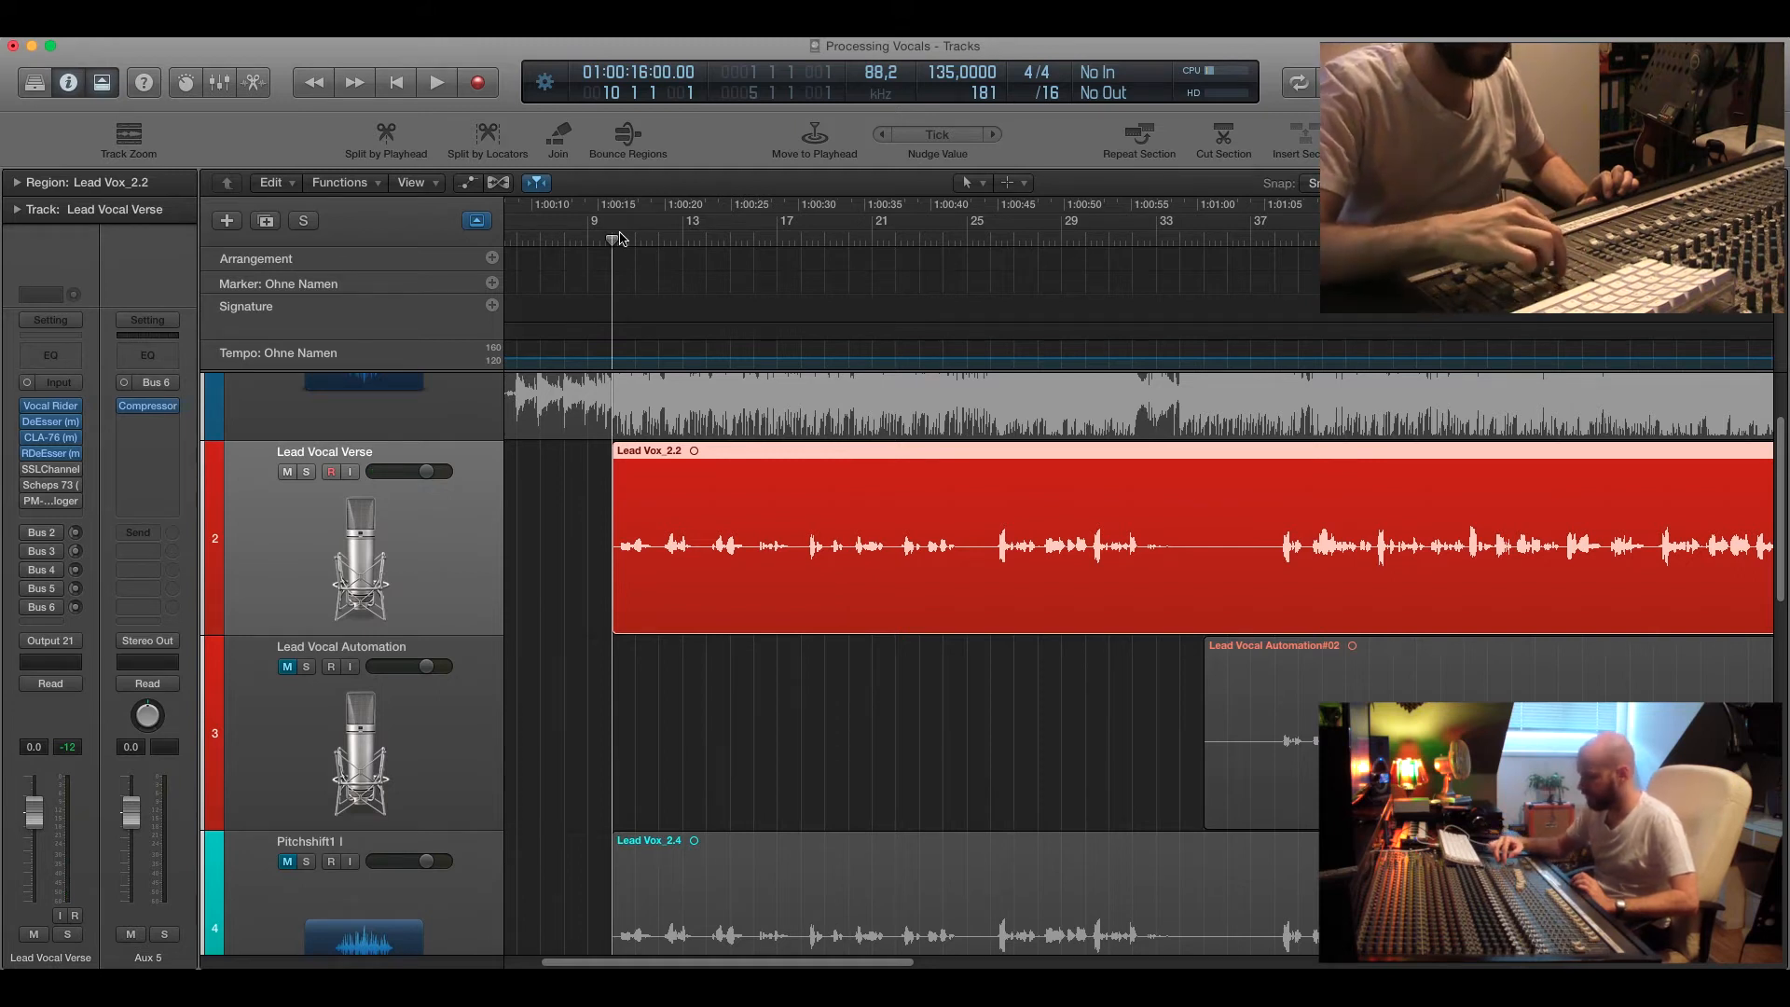
key(space)
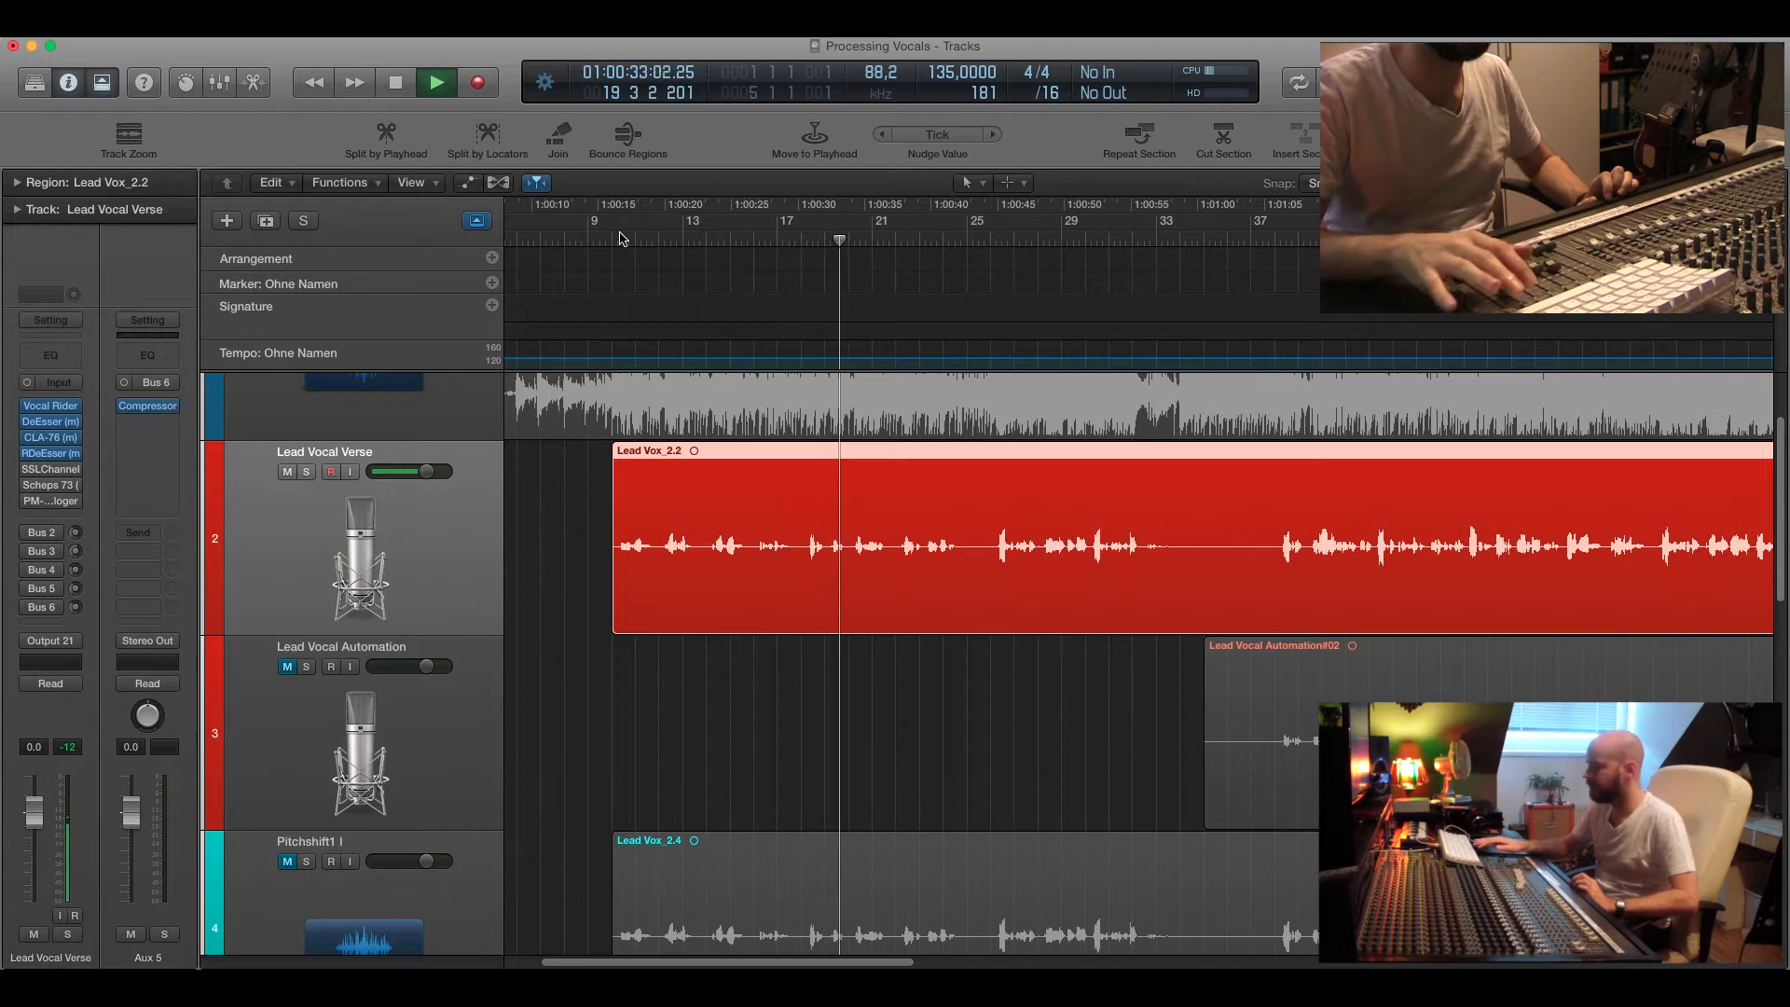
key(space)
Move the playhead to around bar 9.
click(606, 238)
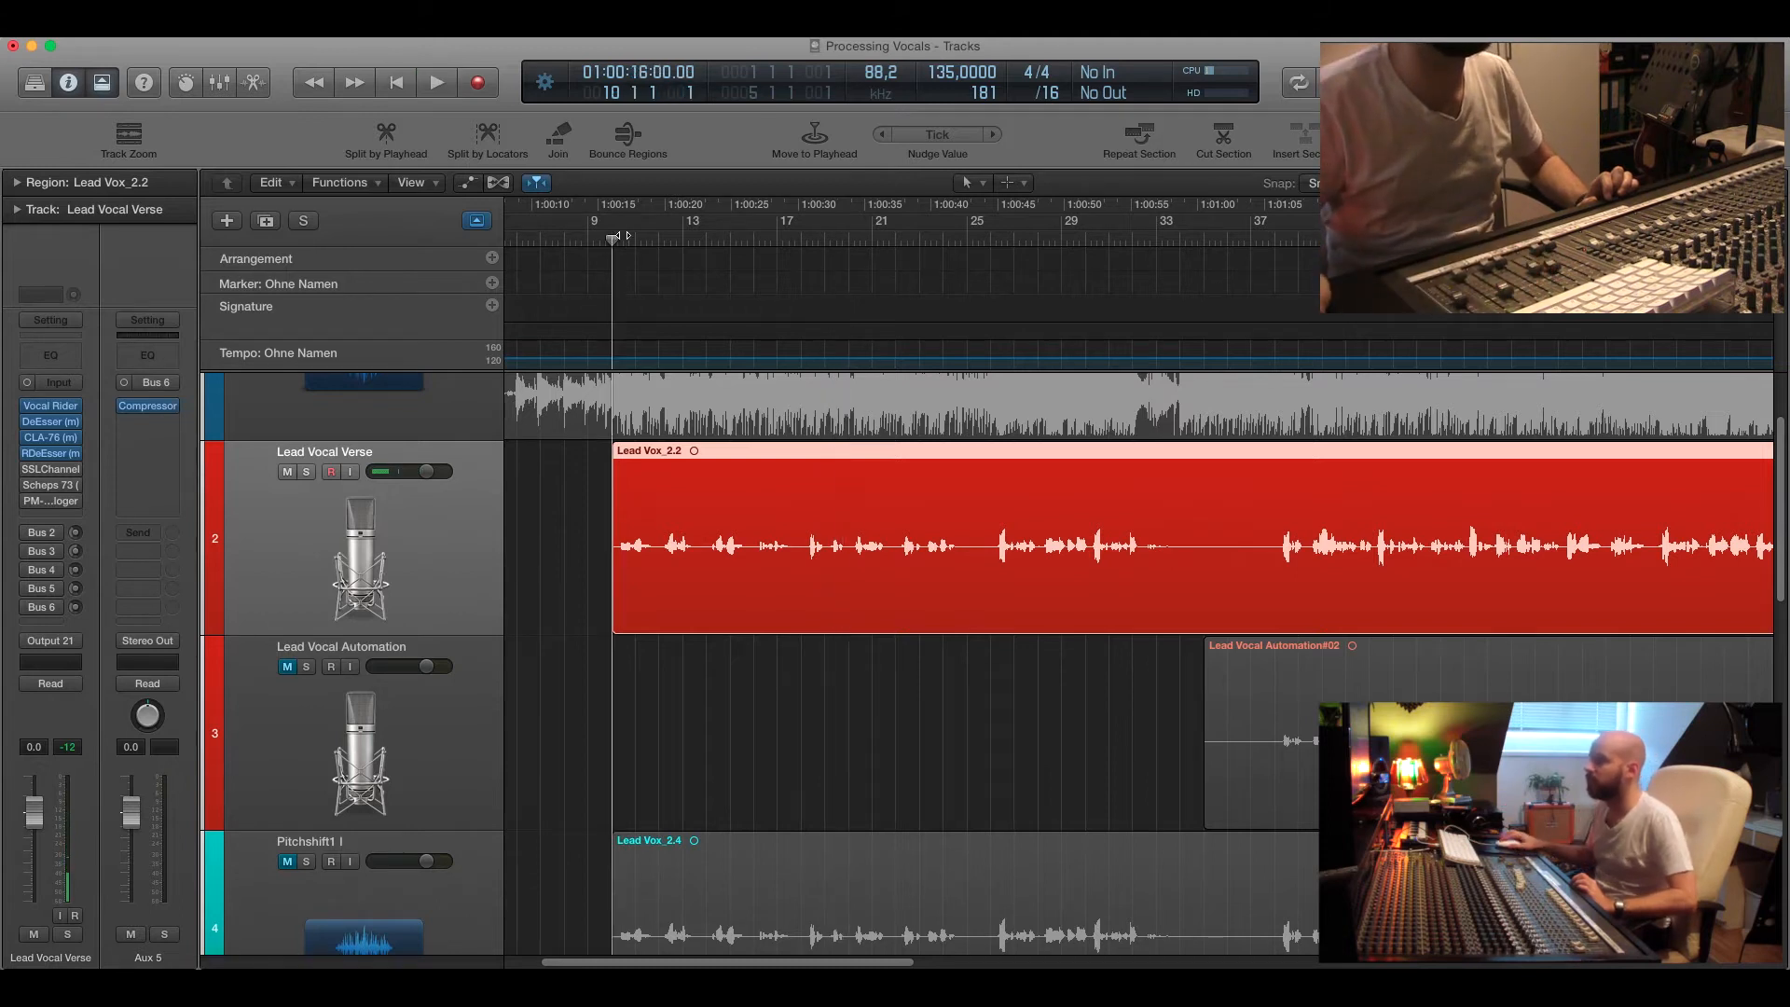
drag(602, 237, 606, 239)
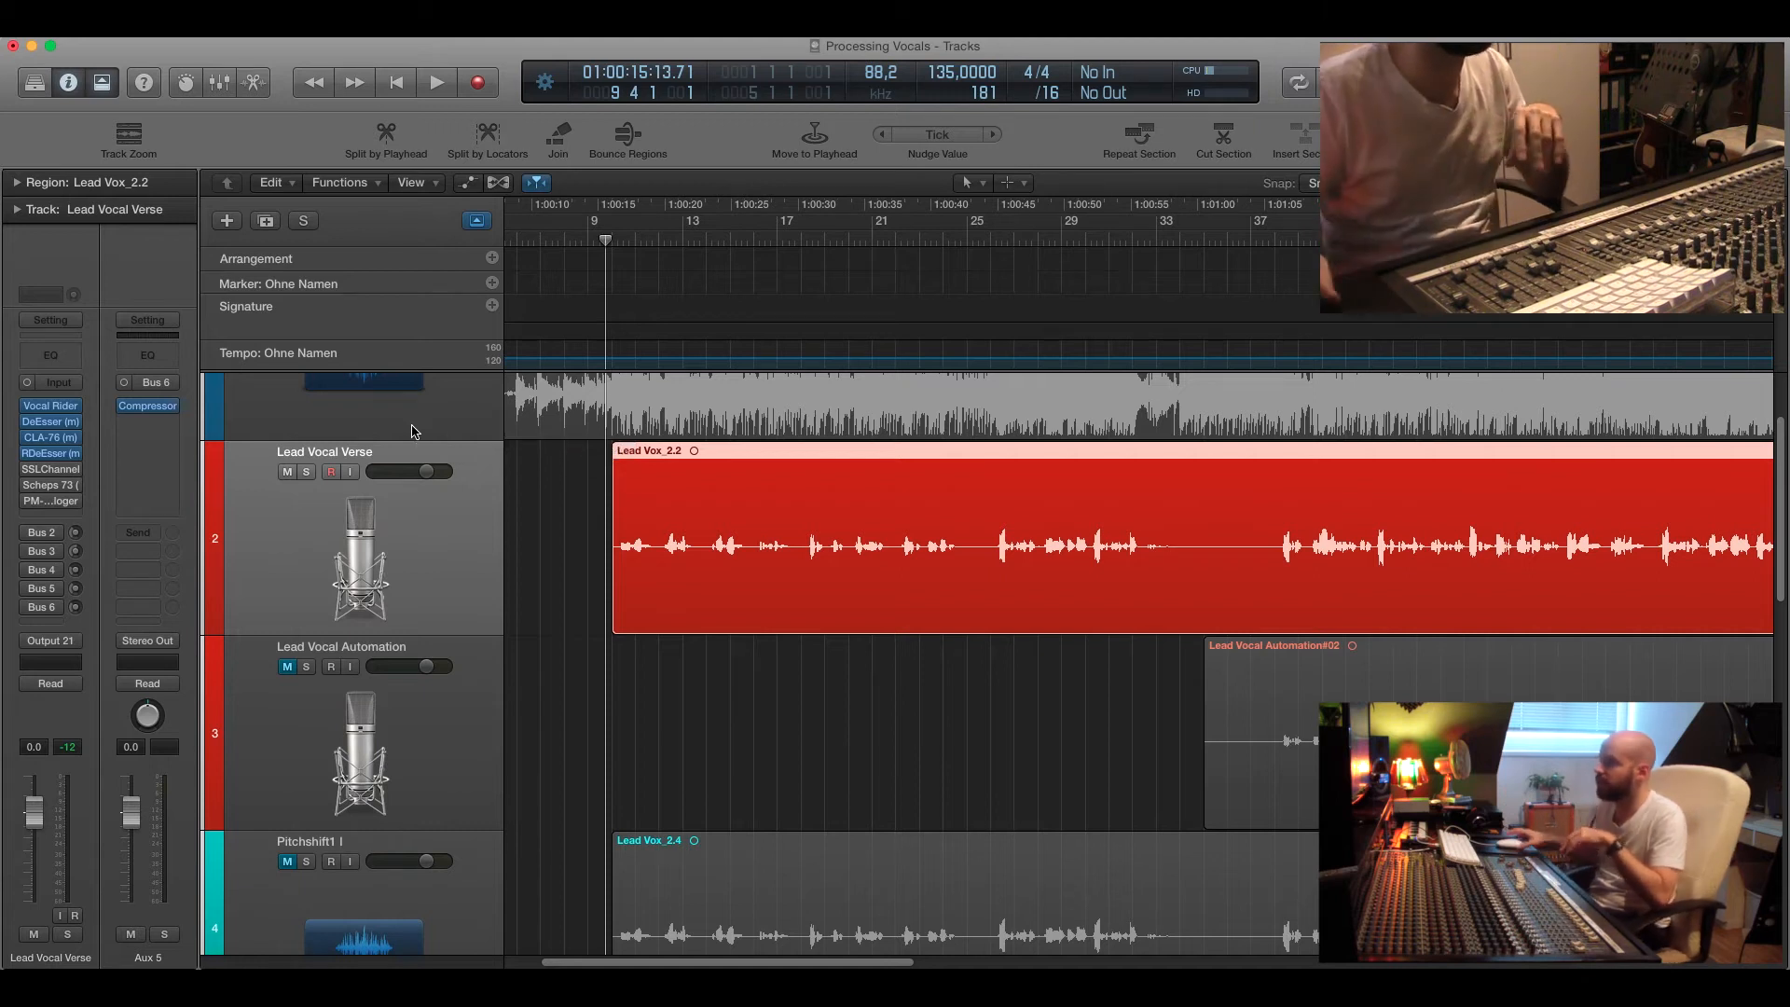
drag(607, 242, 599, 241)
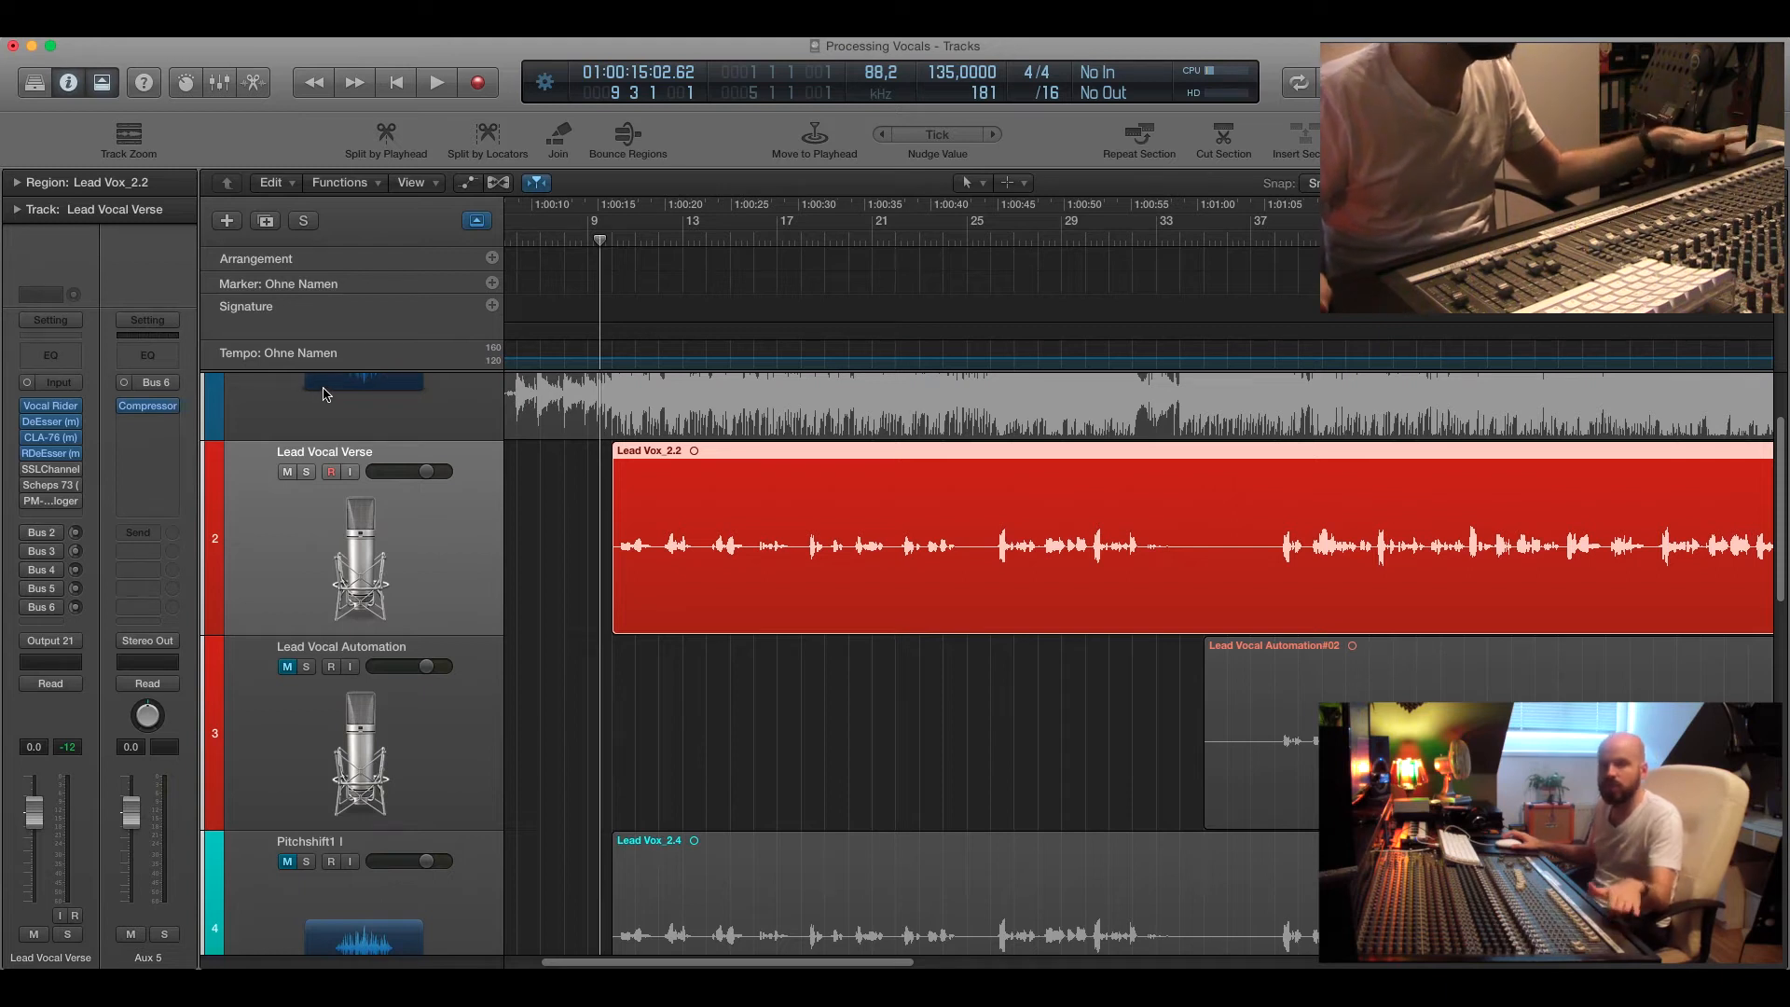
drag(604, 240, 595, 238)
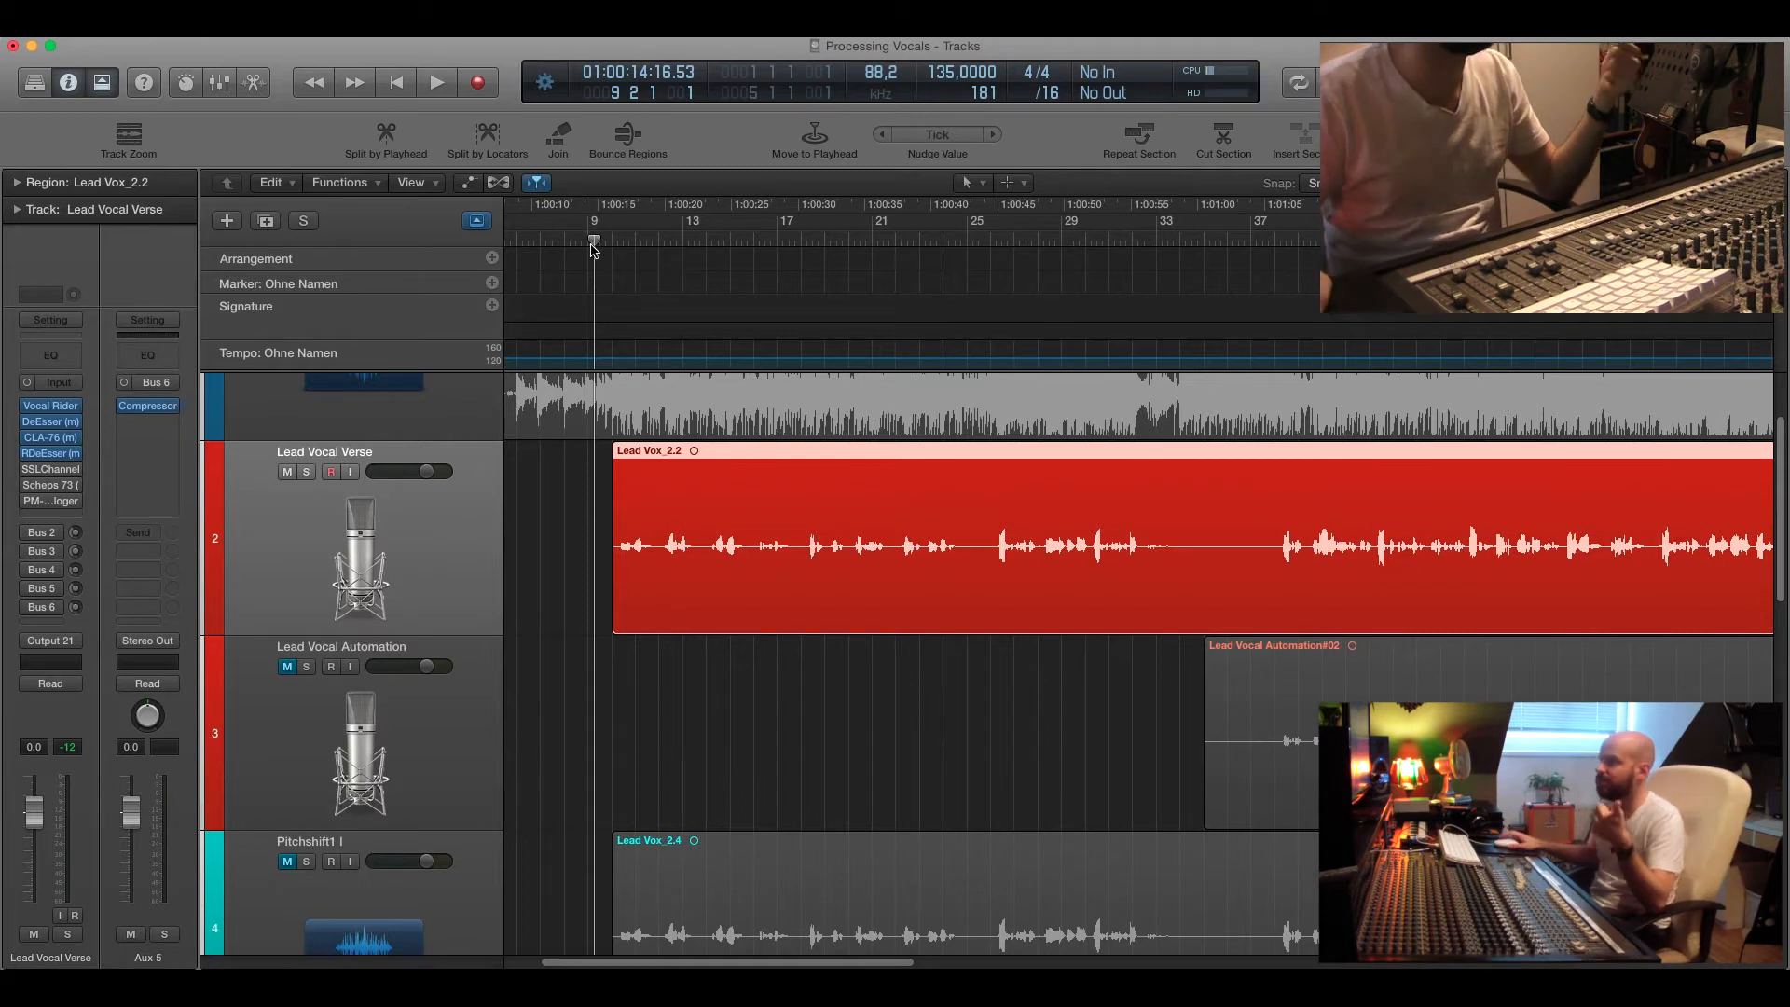
Play the verse from around bar 9 twice to listen to the processed lead vocal.
drag(597, 246, 590, 245)
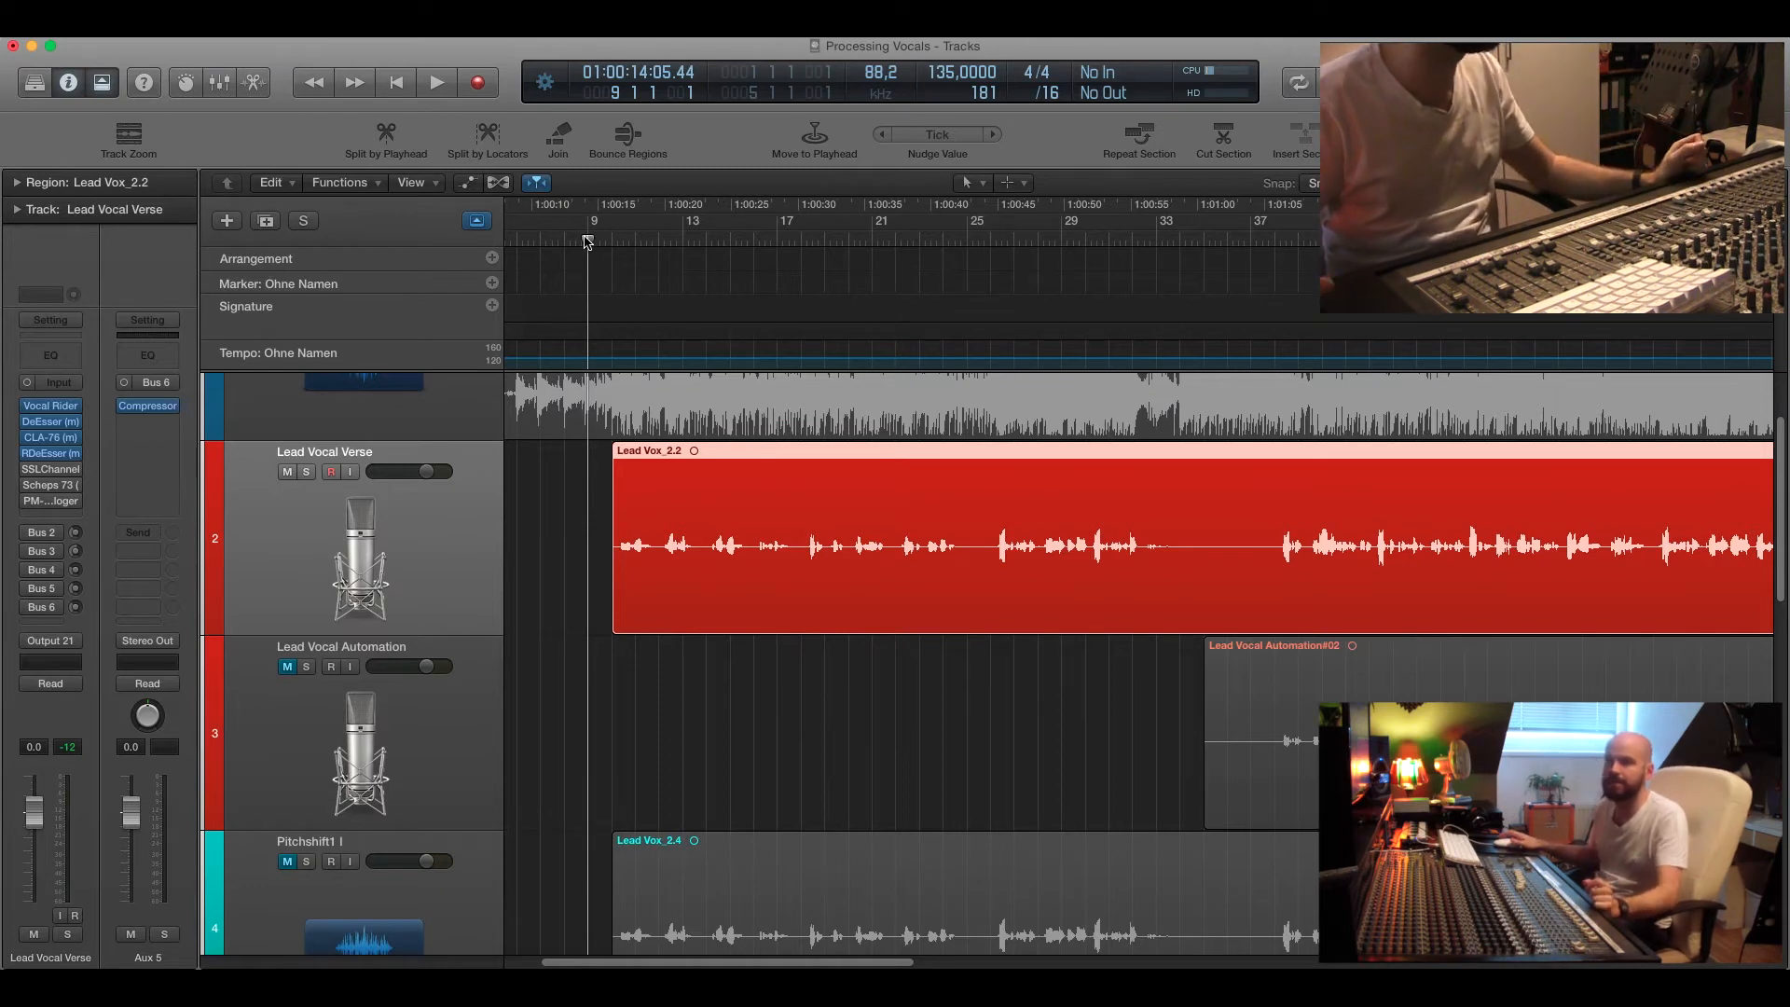
drag(590, 245, 601, 241)
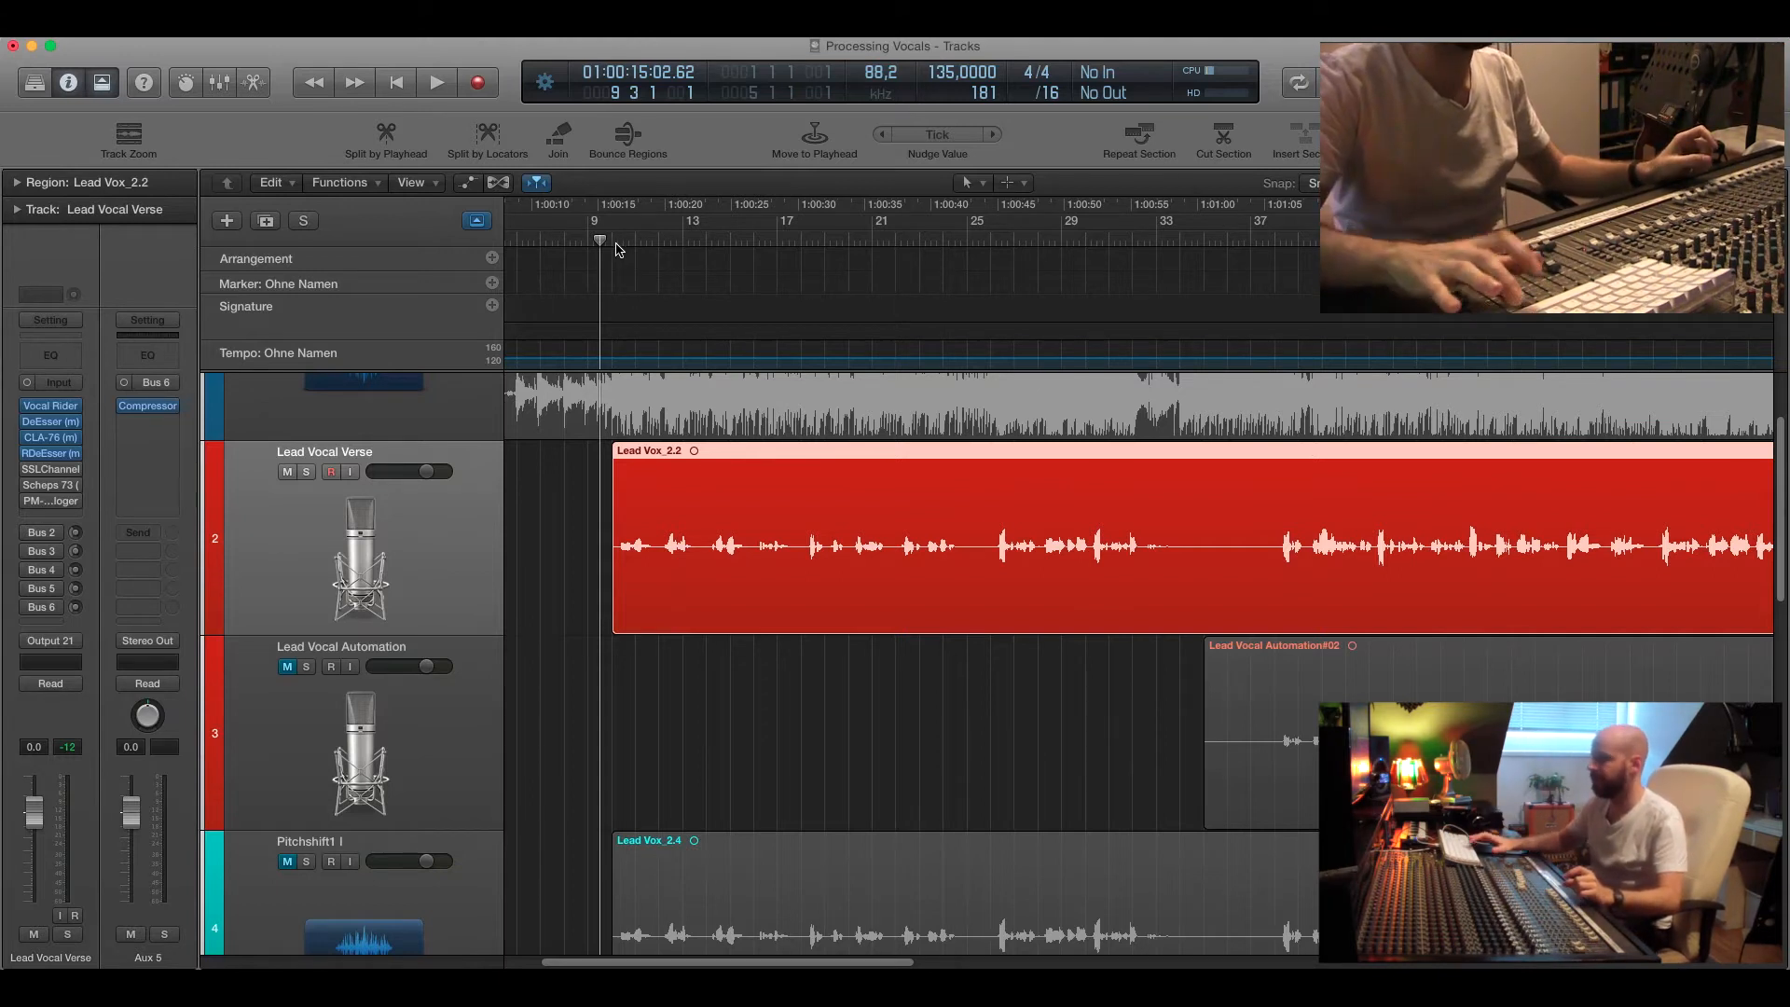
key(space)
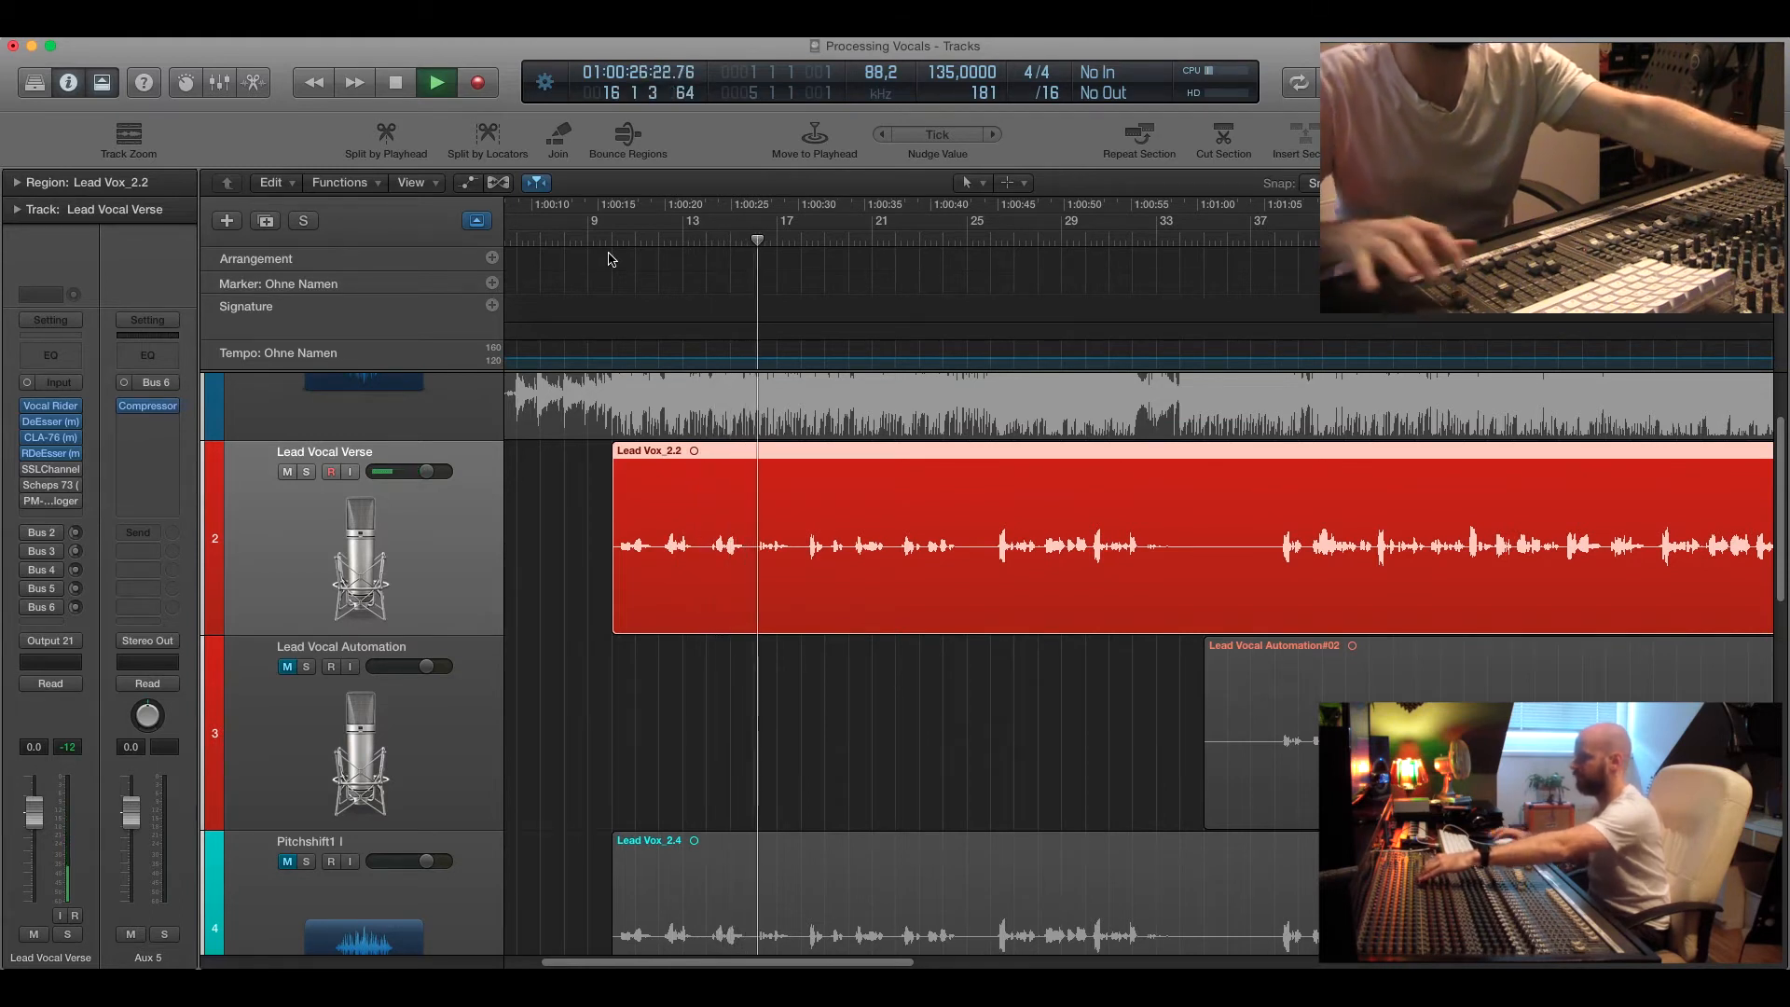
key(space)
drag(612, 240, 606, 241)
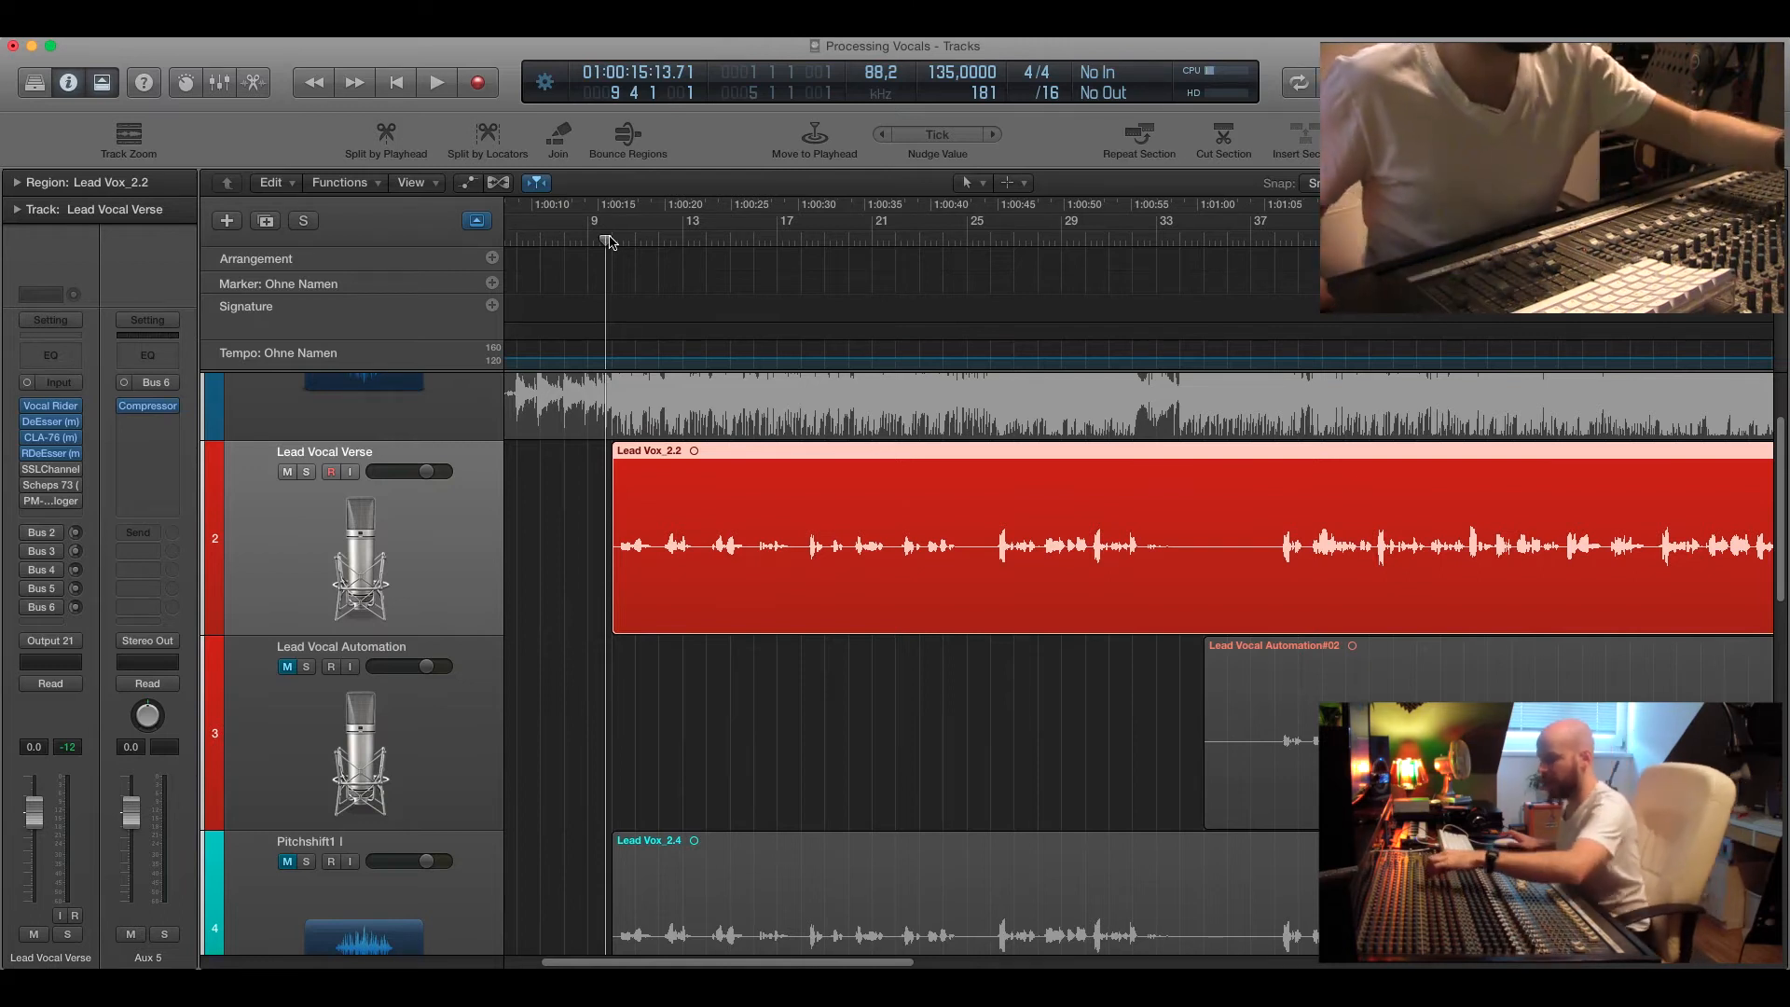
drag(609, 241, 612, 246)
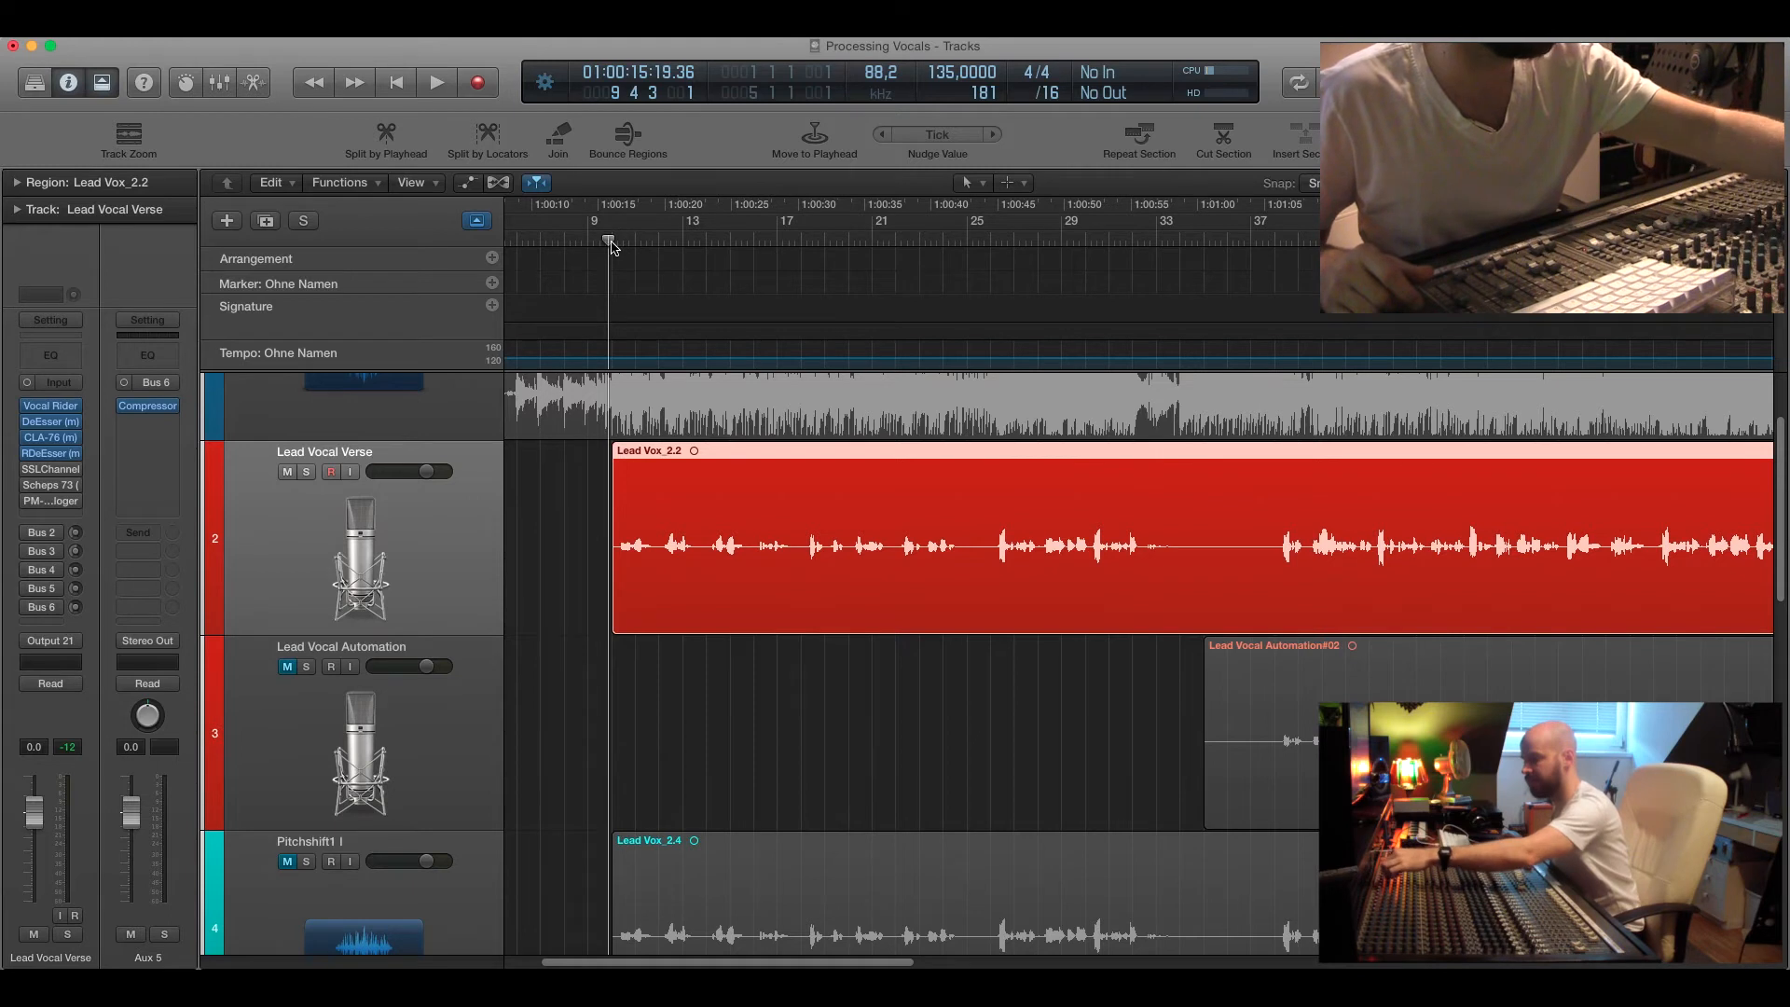
key(space)
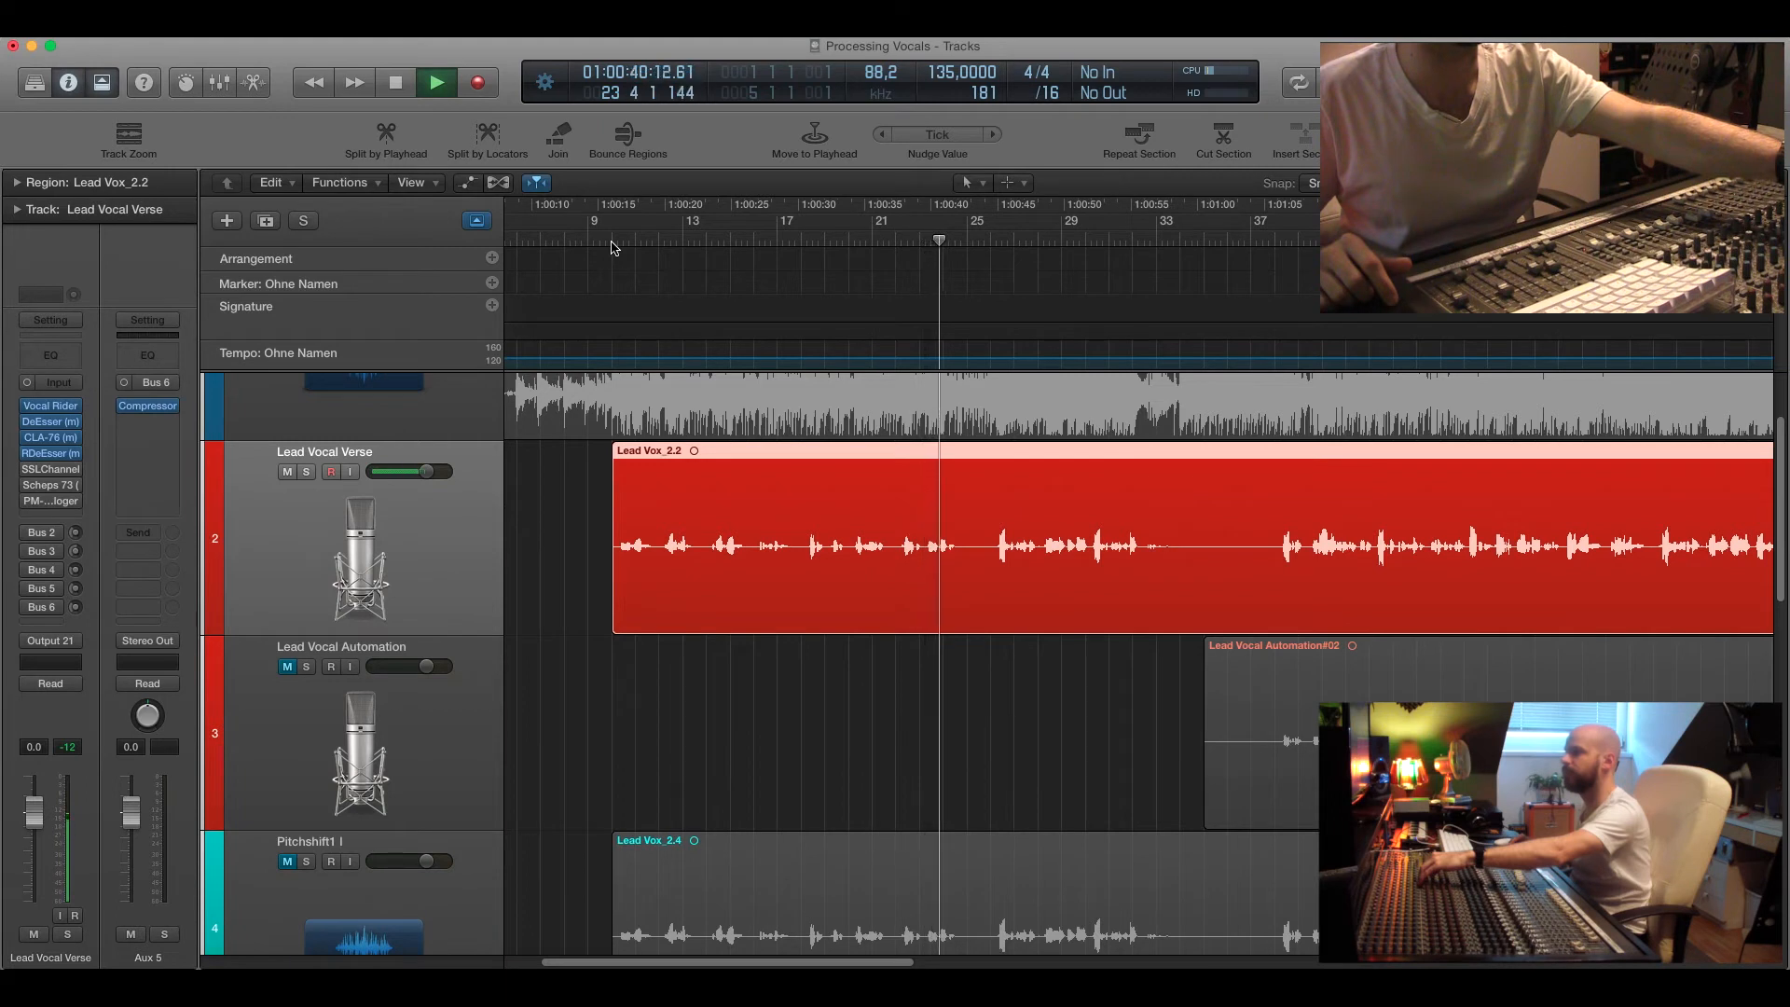
key(space)
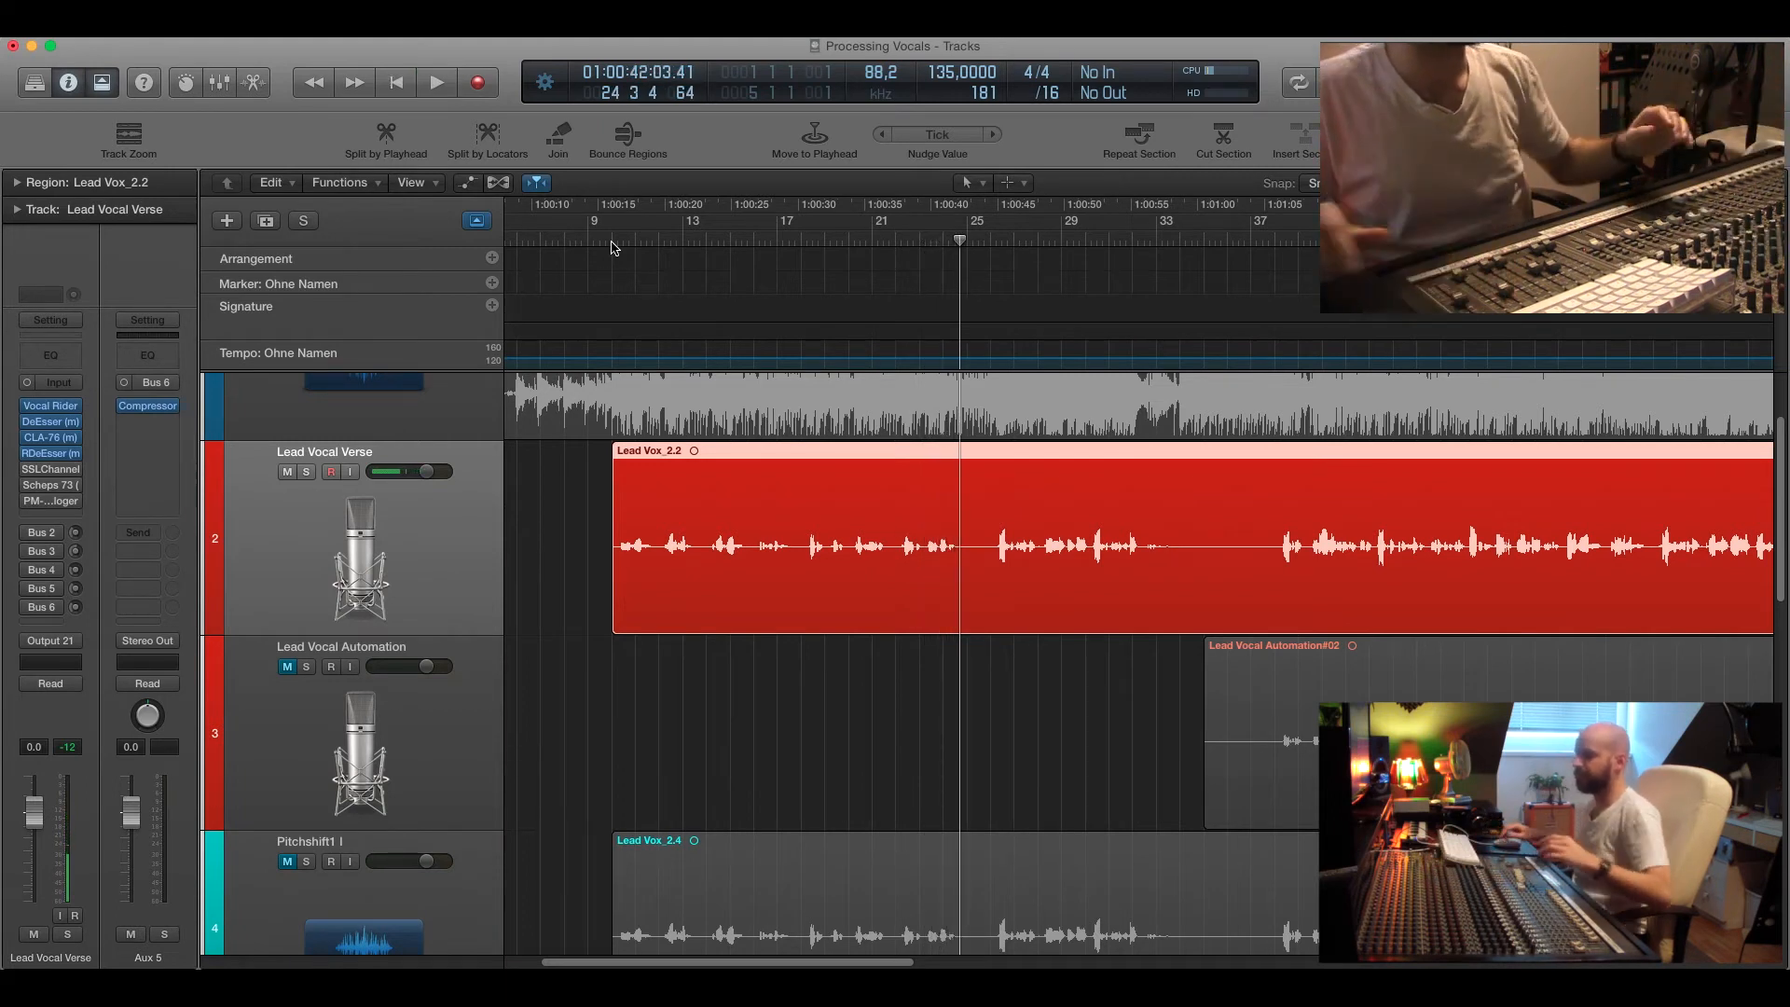
Open the Scheps 73 and SSLChannel plugins on the Lead Vocal Verse channel, closing SSLChannel and repositioning Scheps 73.
drag(611, 242, 600, 241)
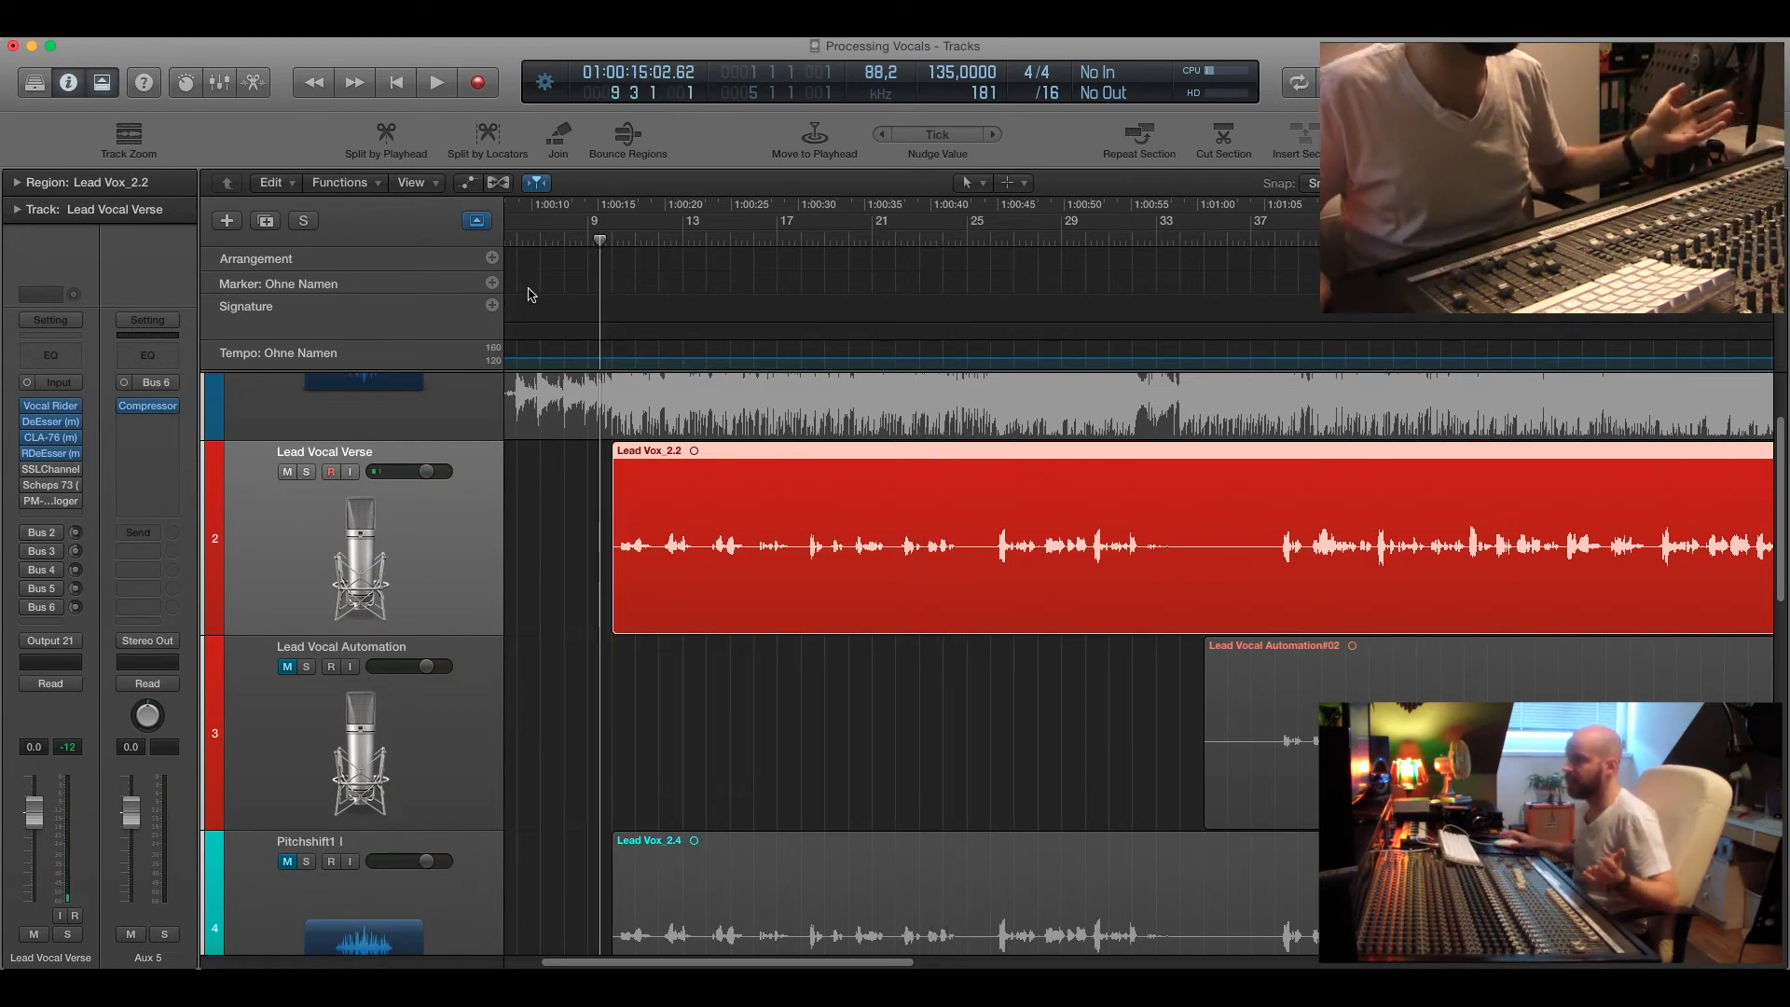
click(54, 488)
drag(162, 92, 383, 129)
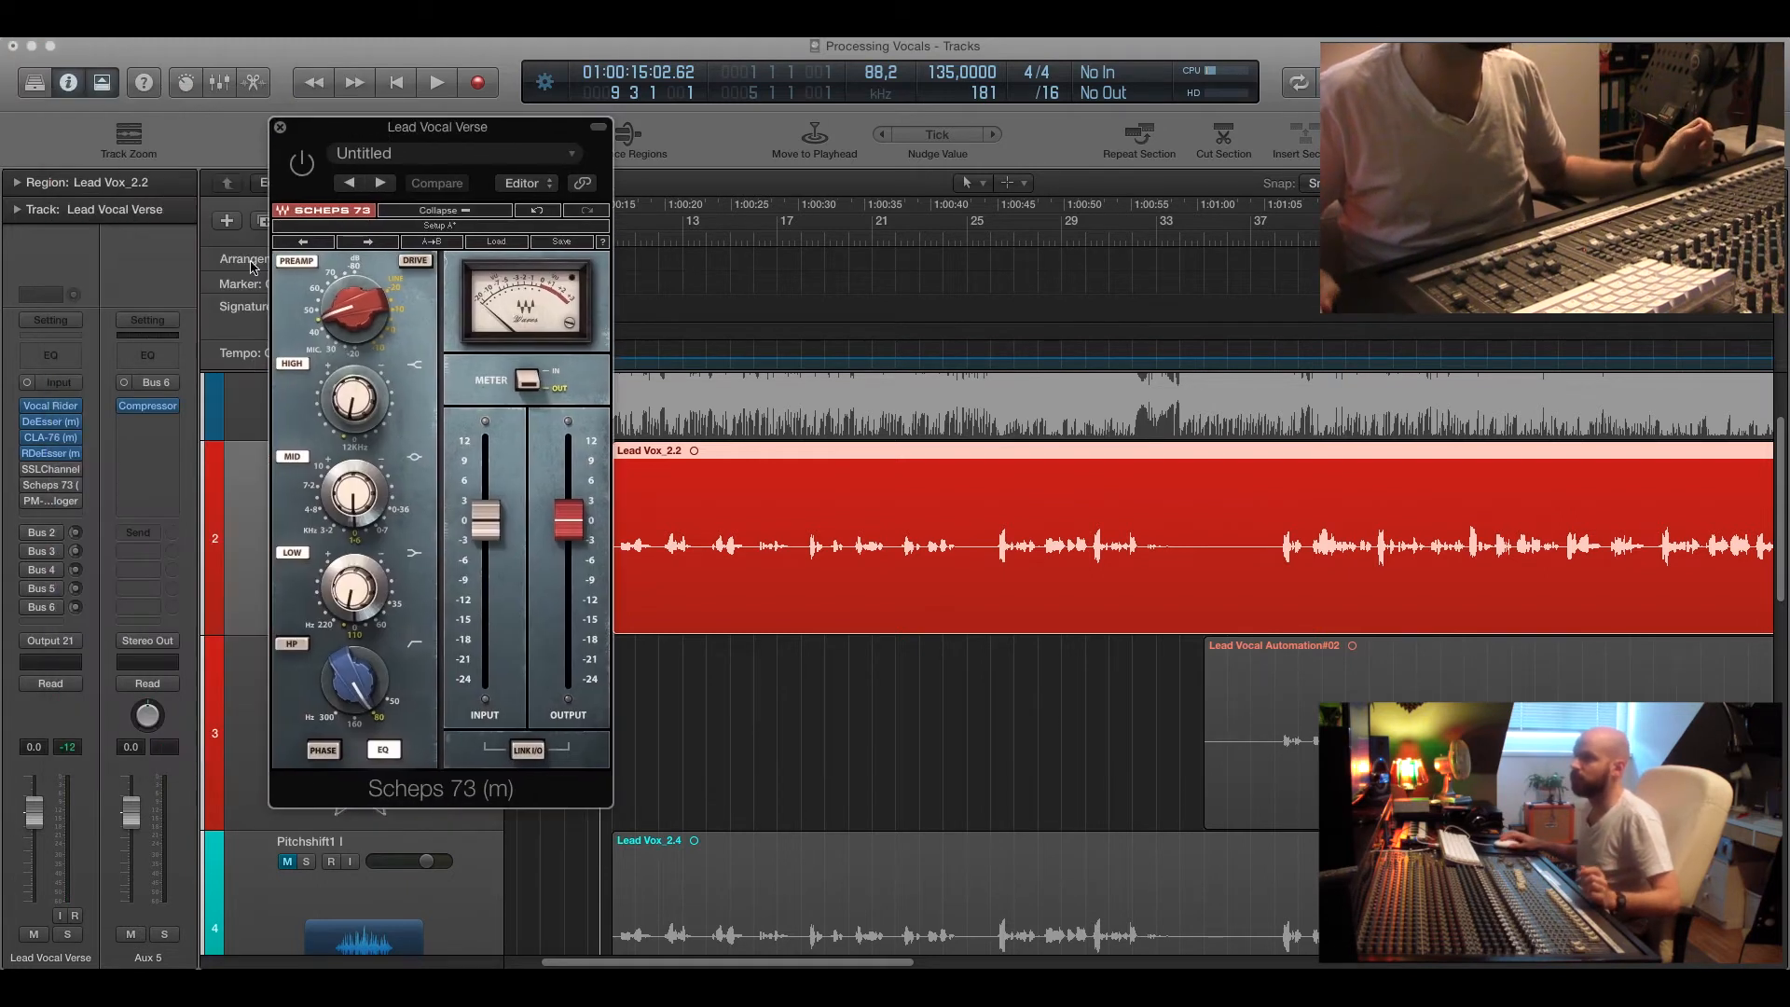
click(56, 472)
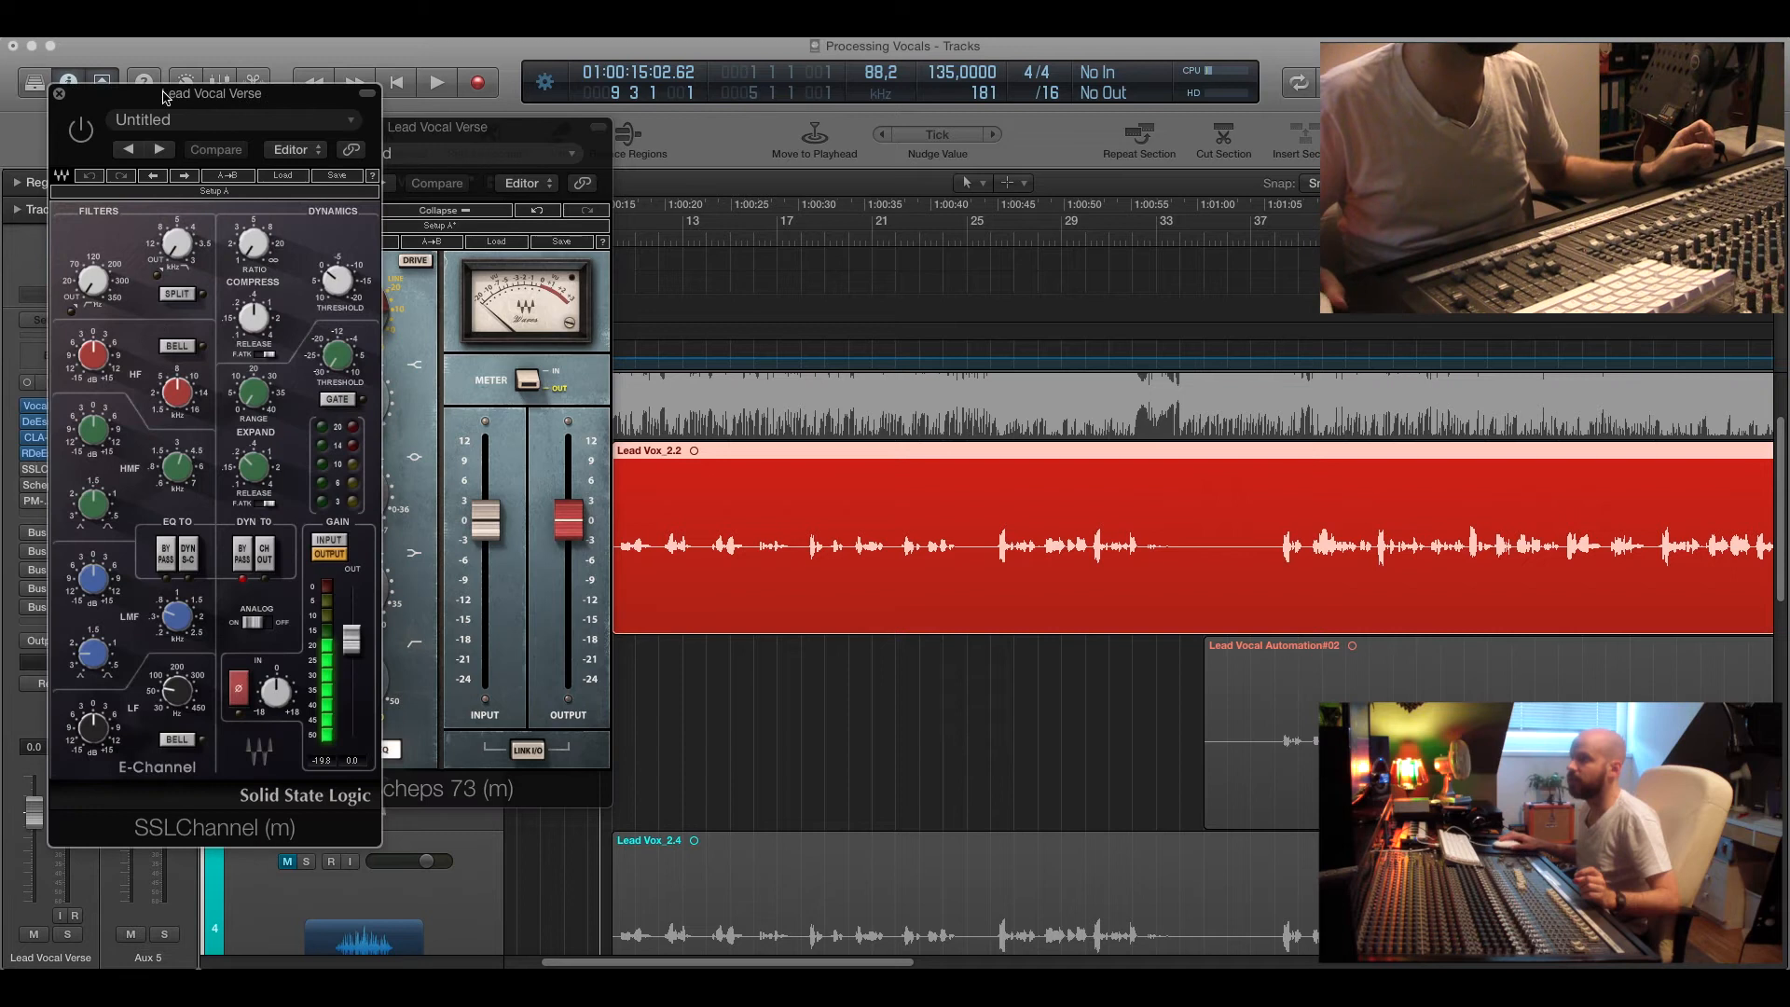
click(58, 95)
drag(352, 138, 212, 103)
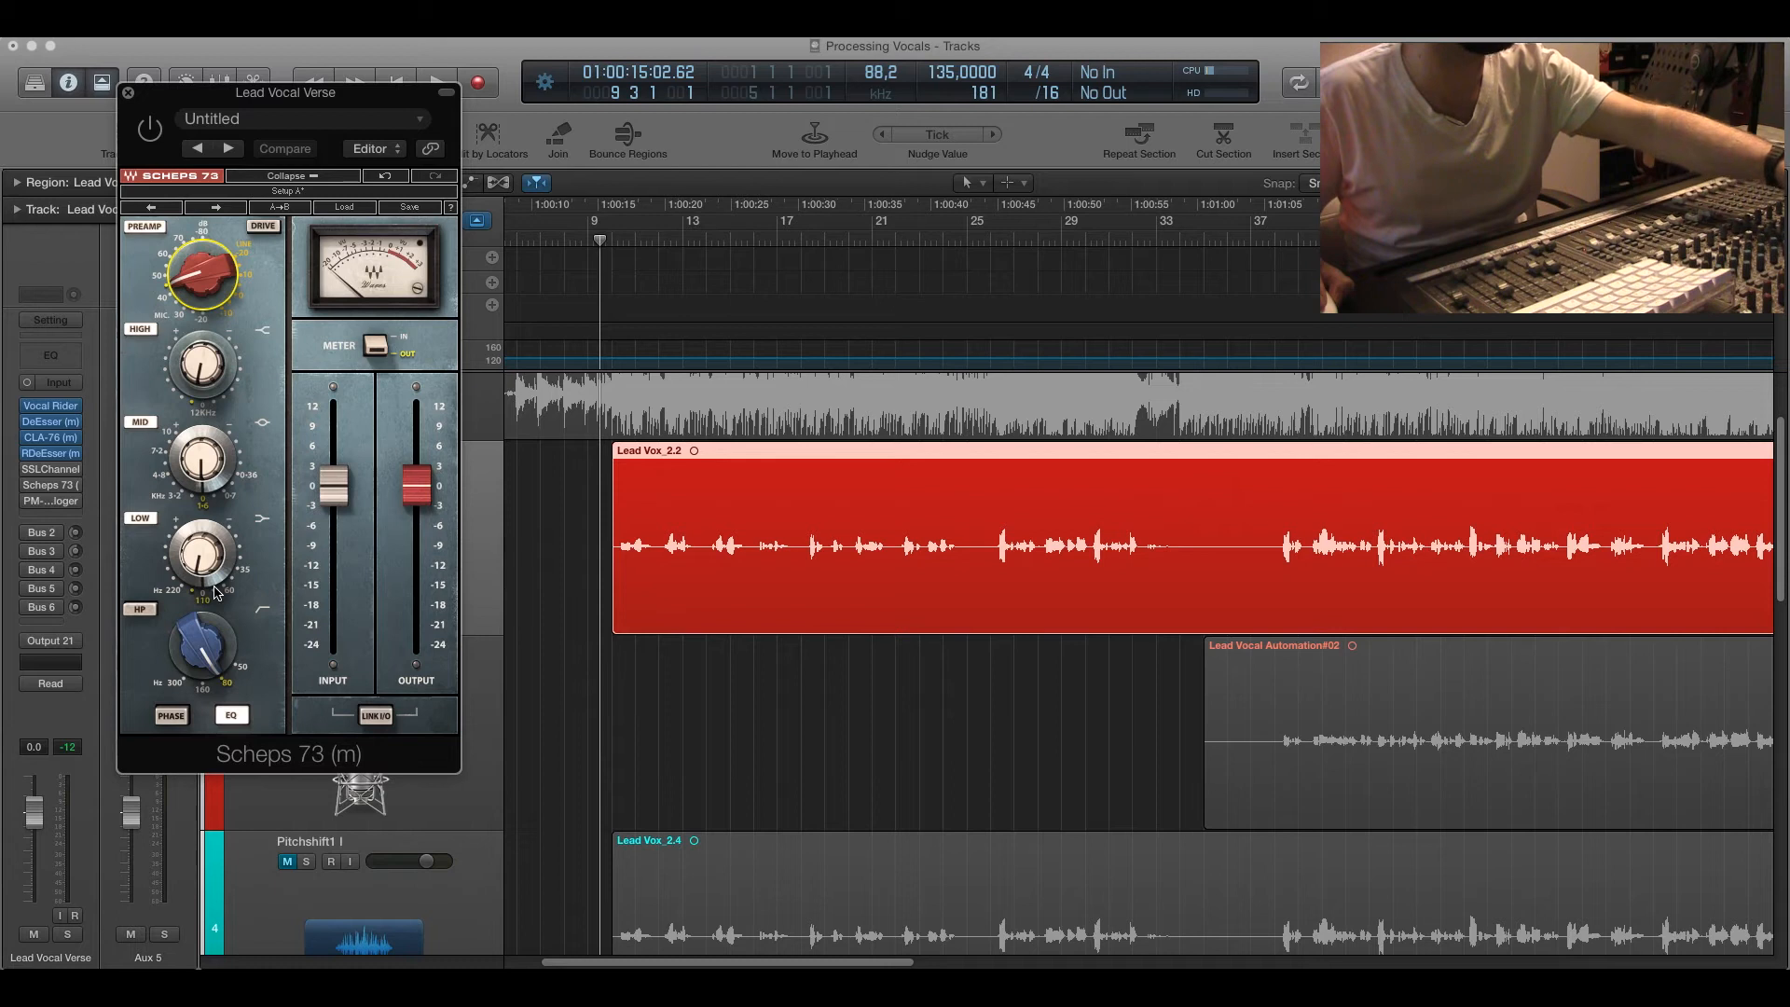
Play from bar 10 while bypassing and re-enabling the Scheps 73 to compare, then close it.
click(606, 240)
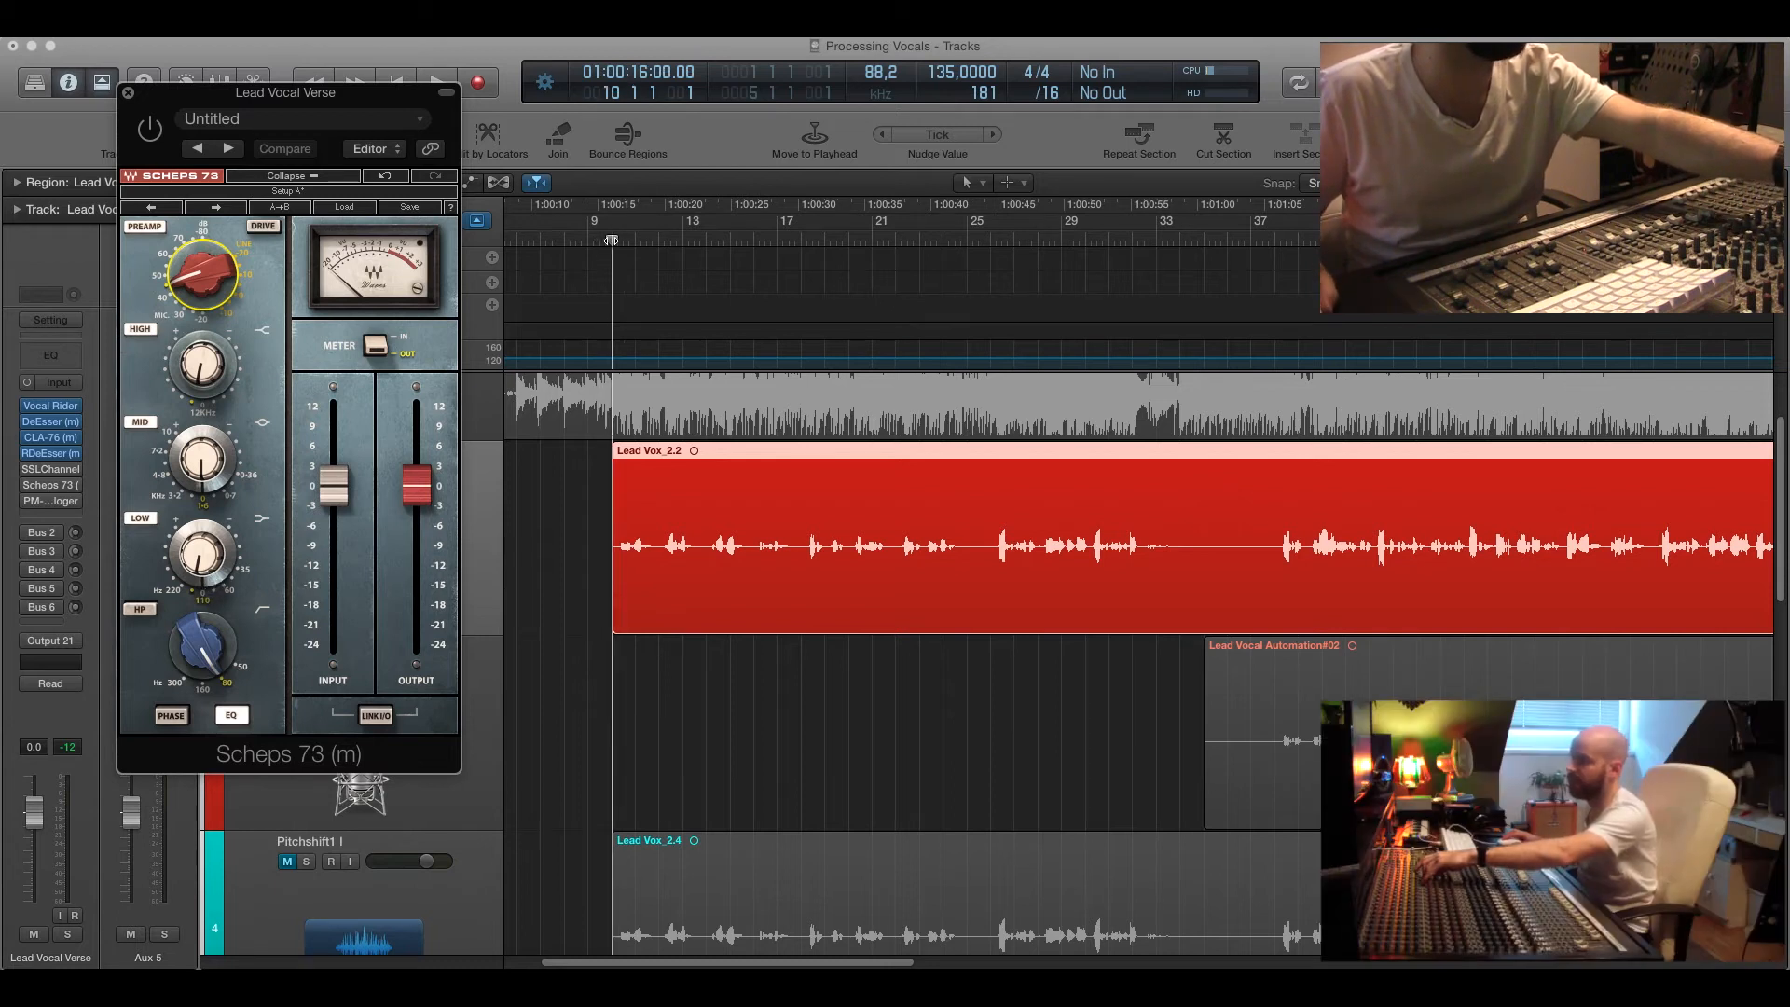
click(201, 604)
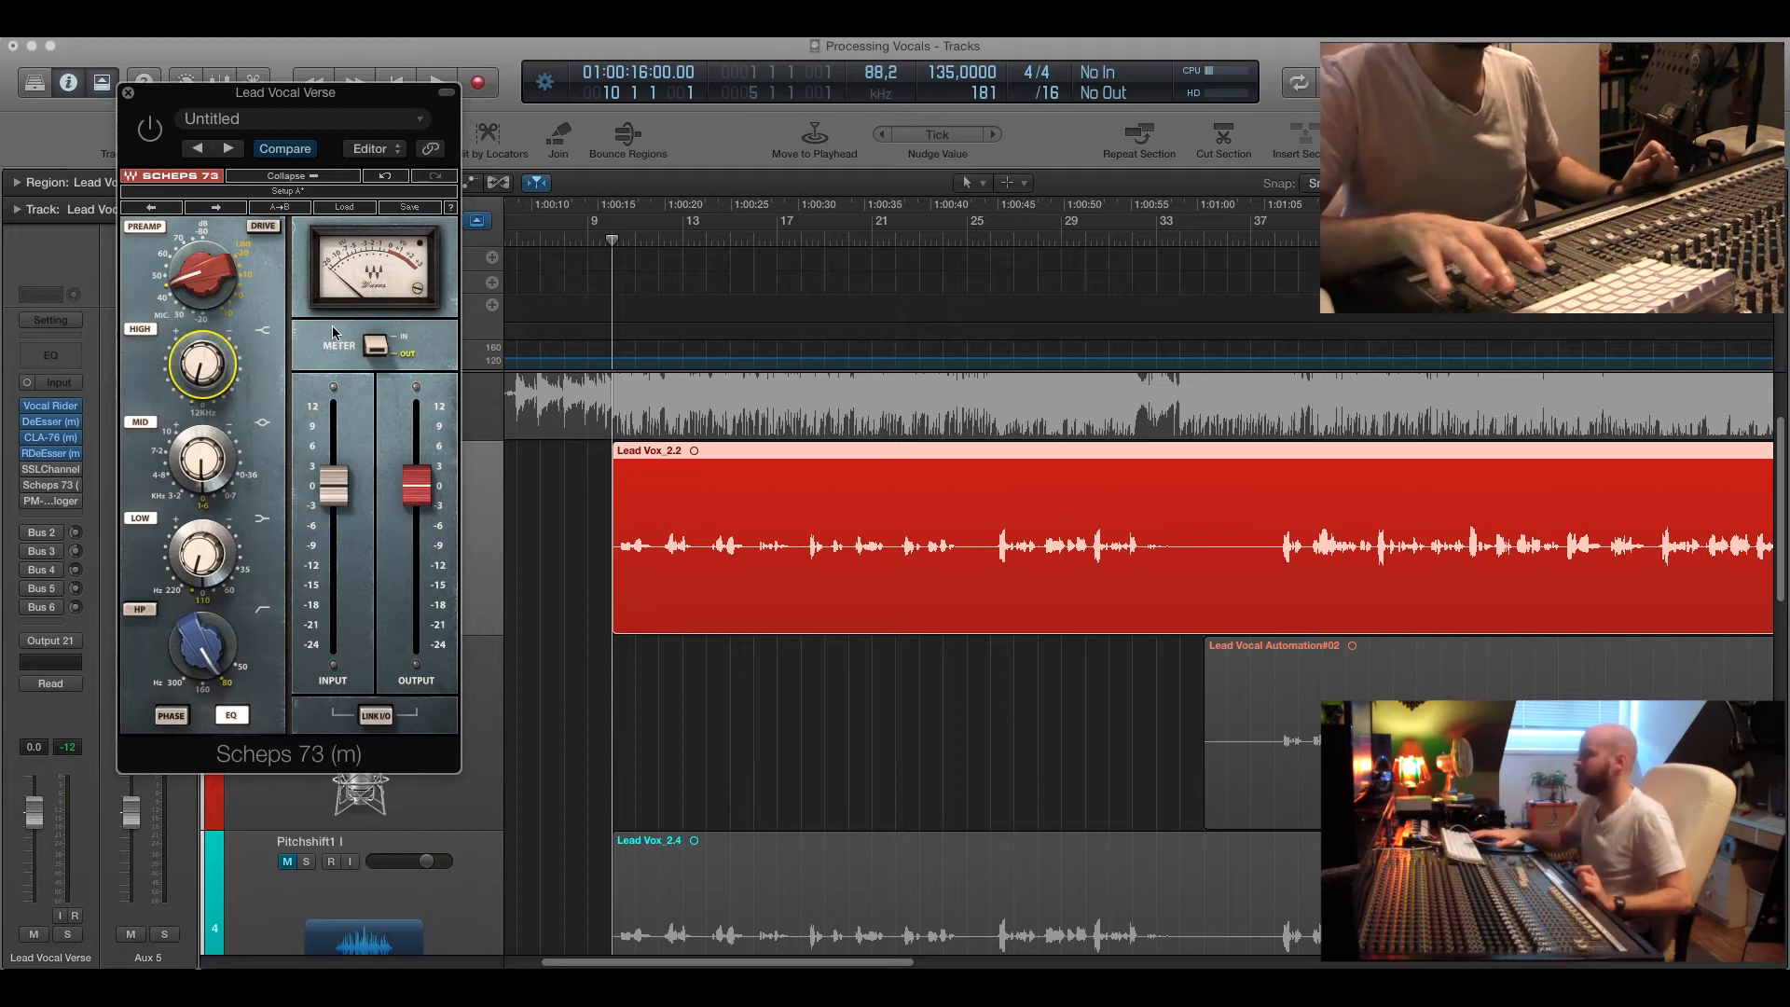
key(space)
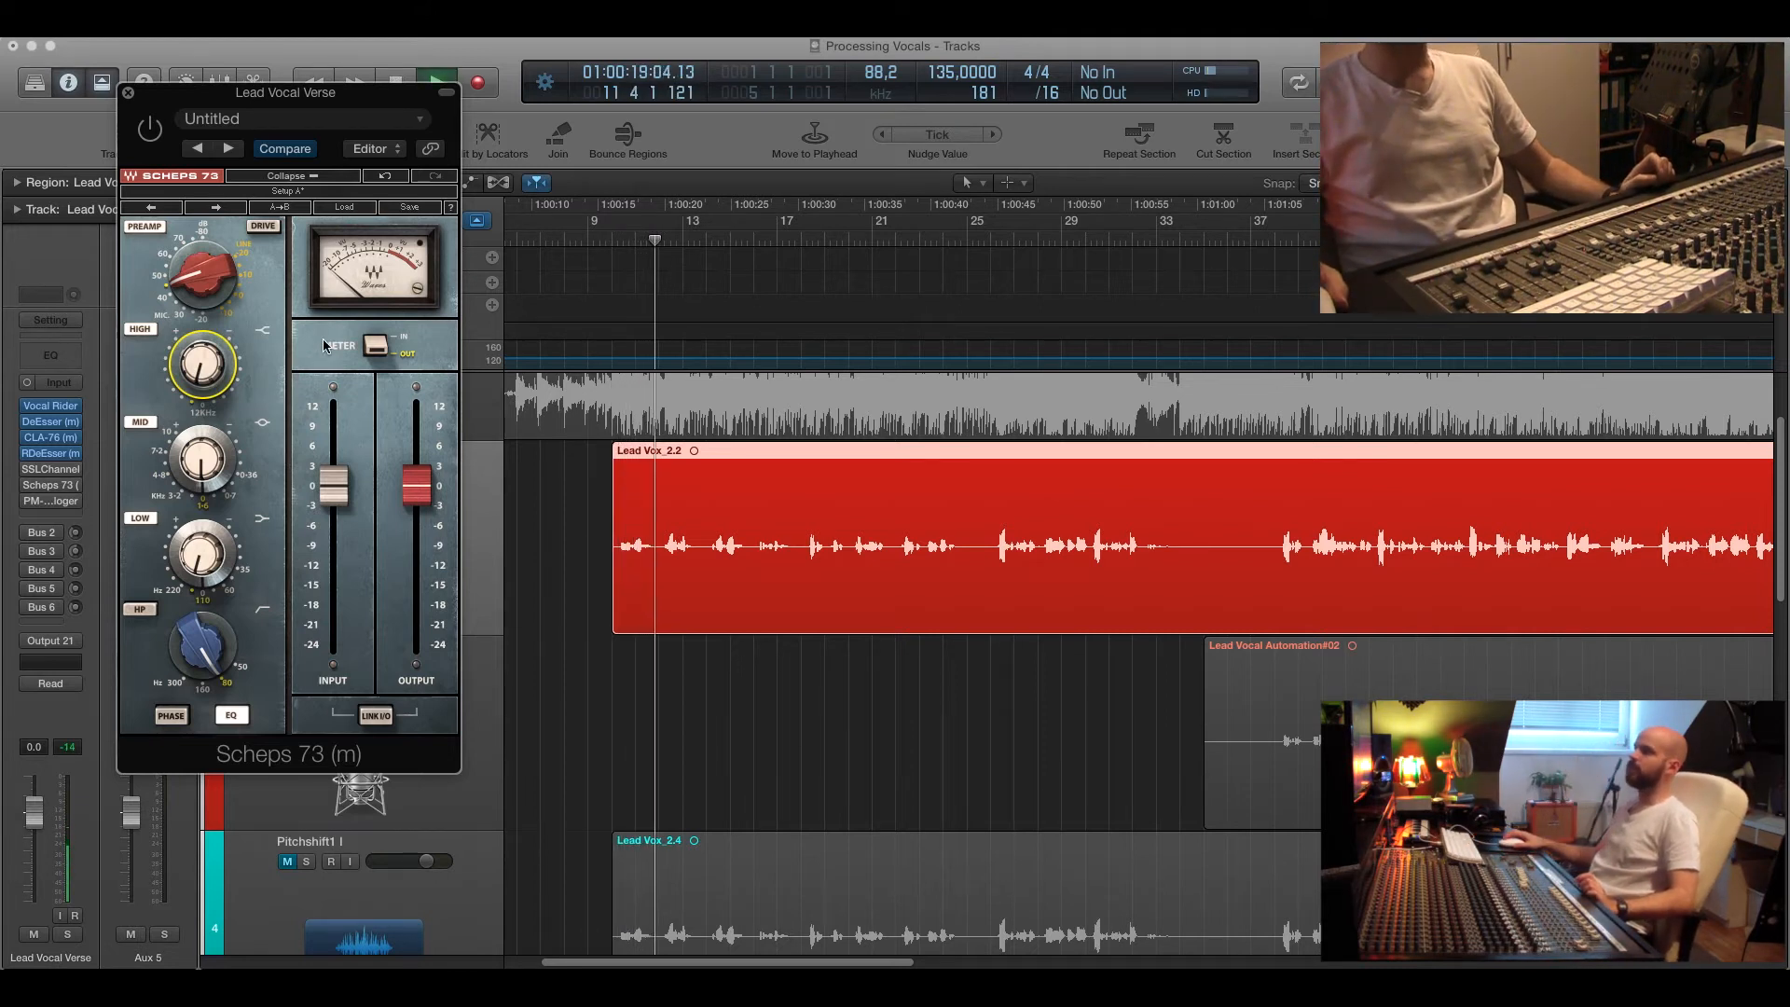
click(149, 130)
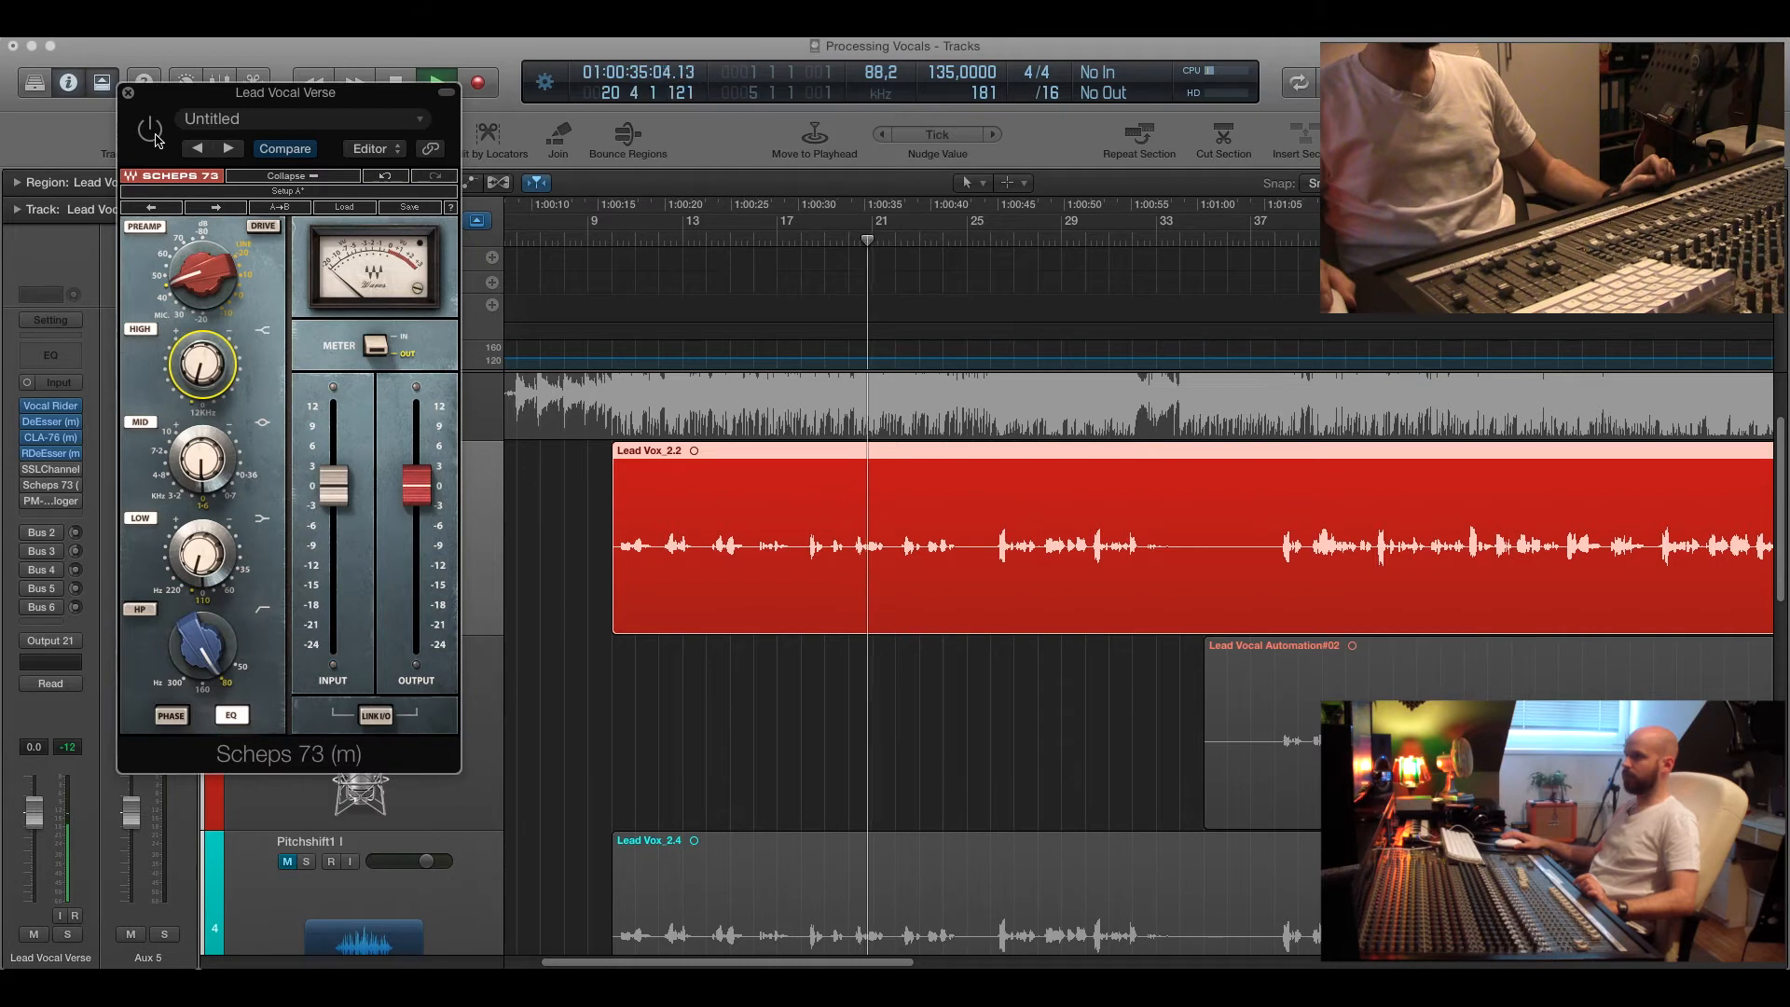
click(150, 130)
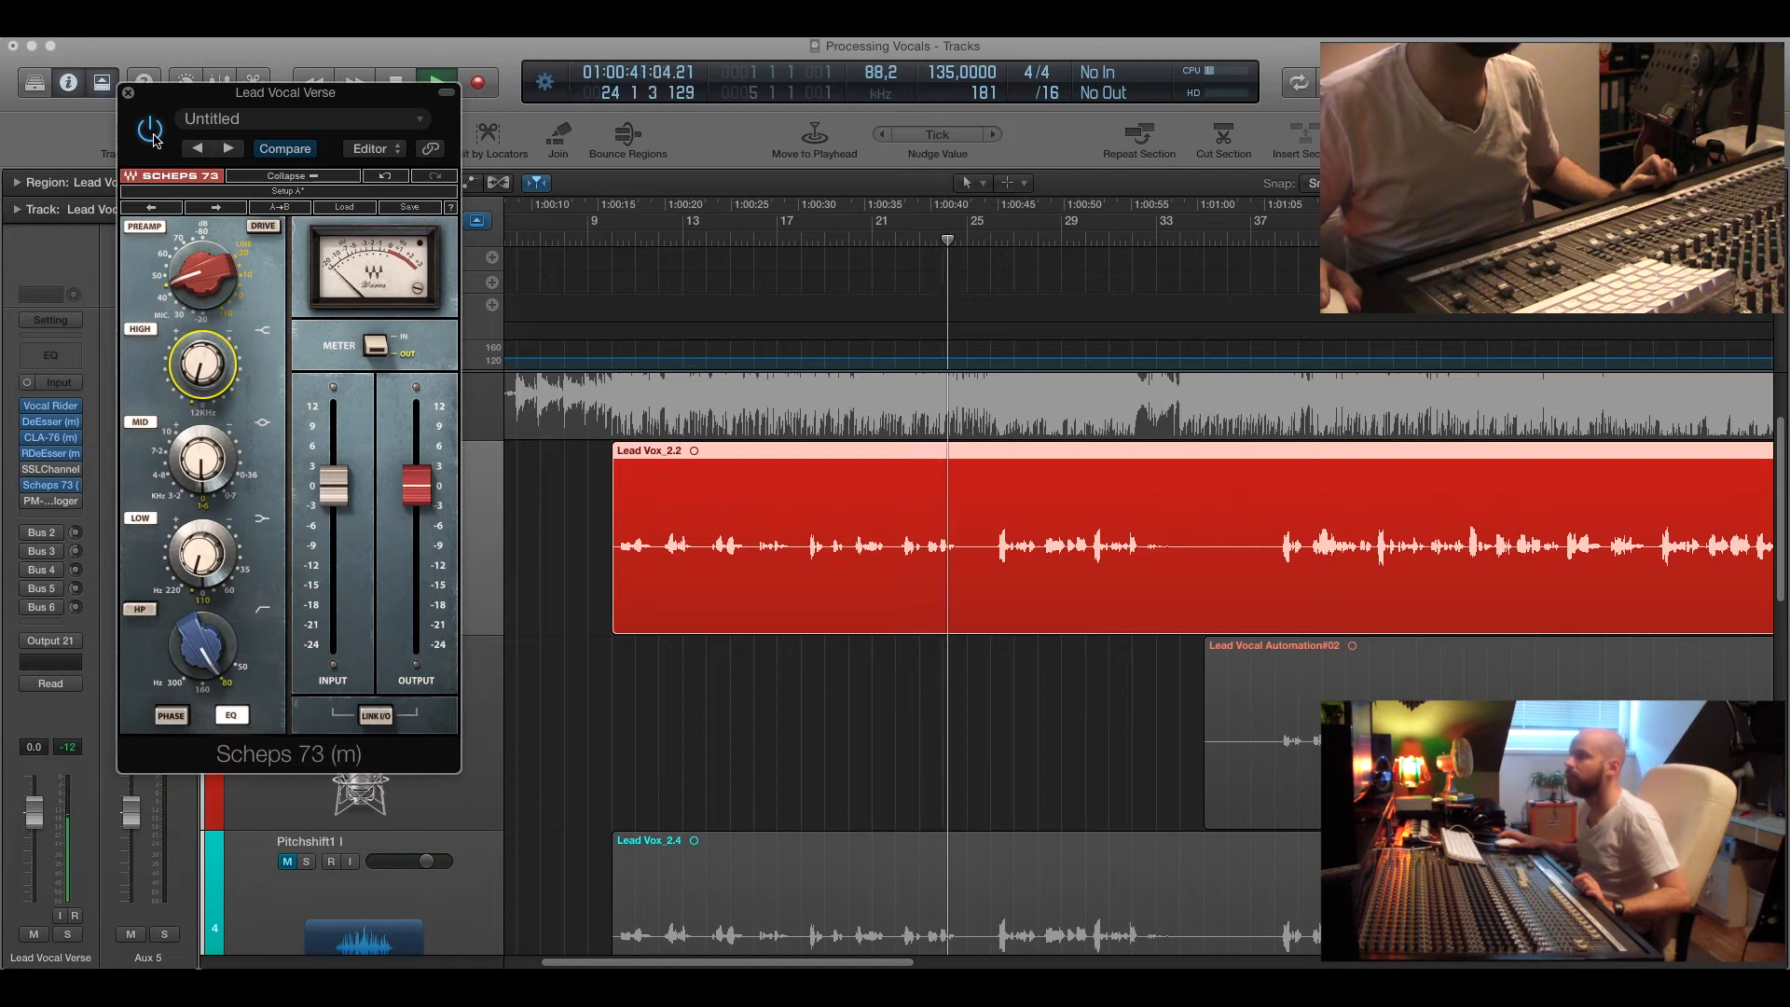
click(129, 94)
Inspect the effect plugins on the send return channels: reverb, chorus, H-Delay and OneKnob Driver.
drag(633, 241, 599, 240)
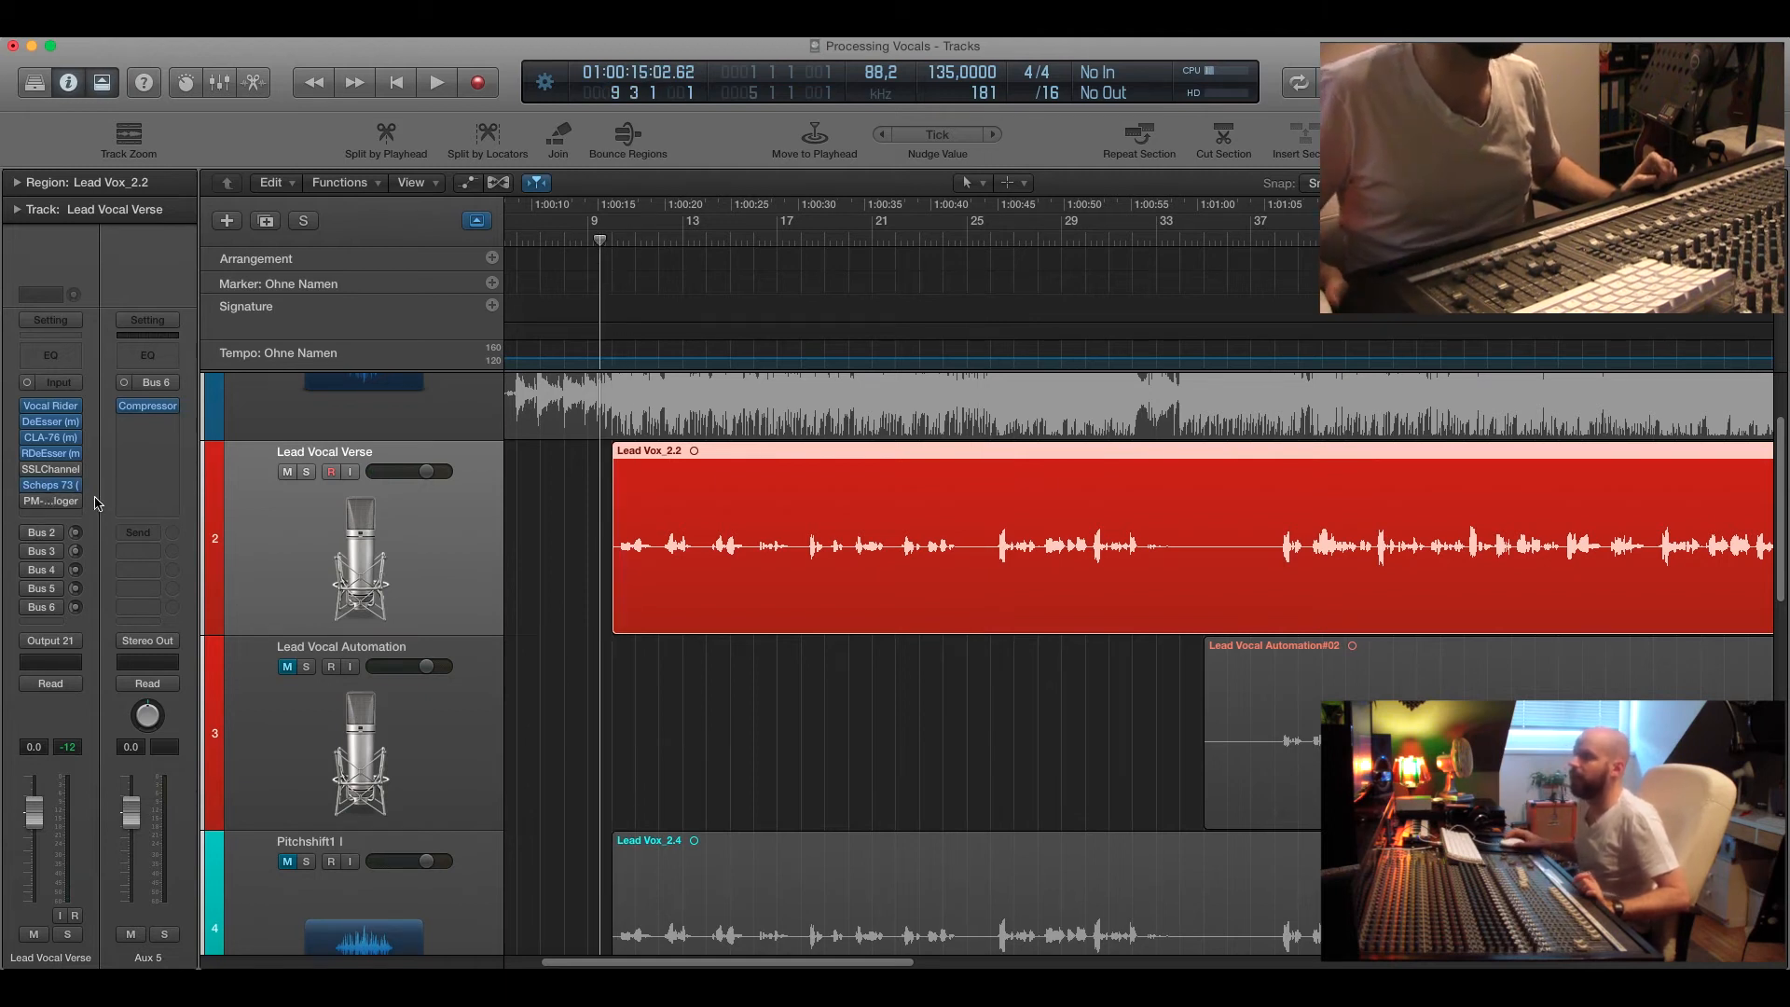
drag(602, 243, 605, 240)
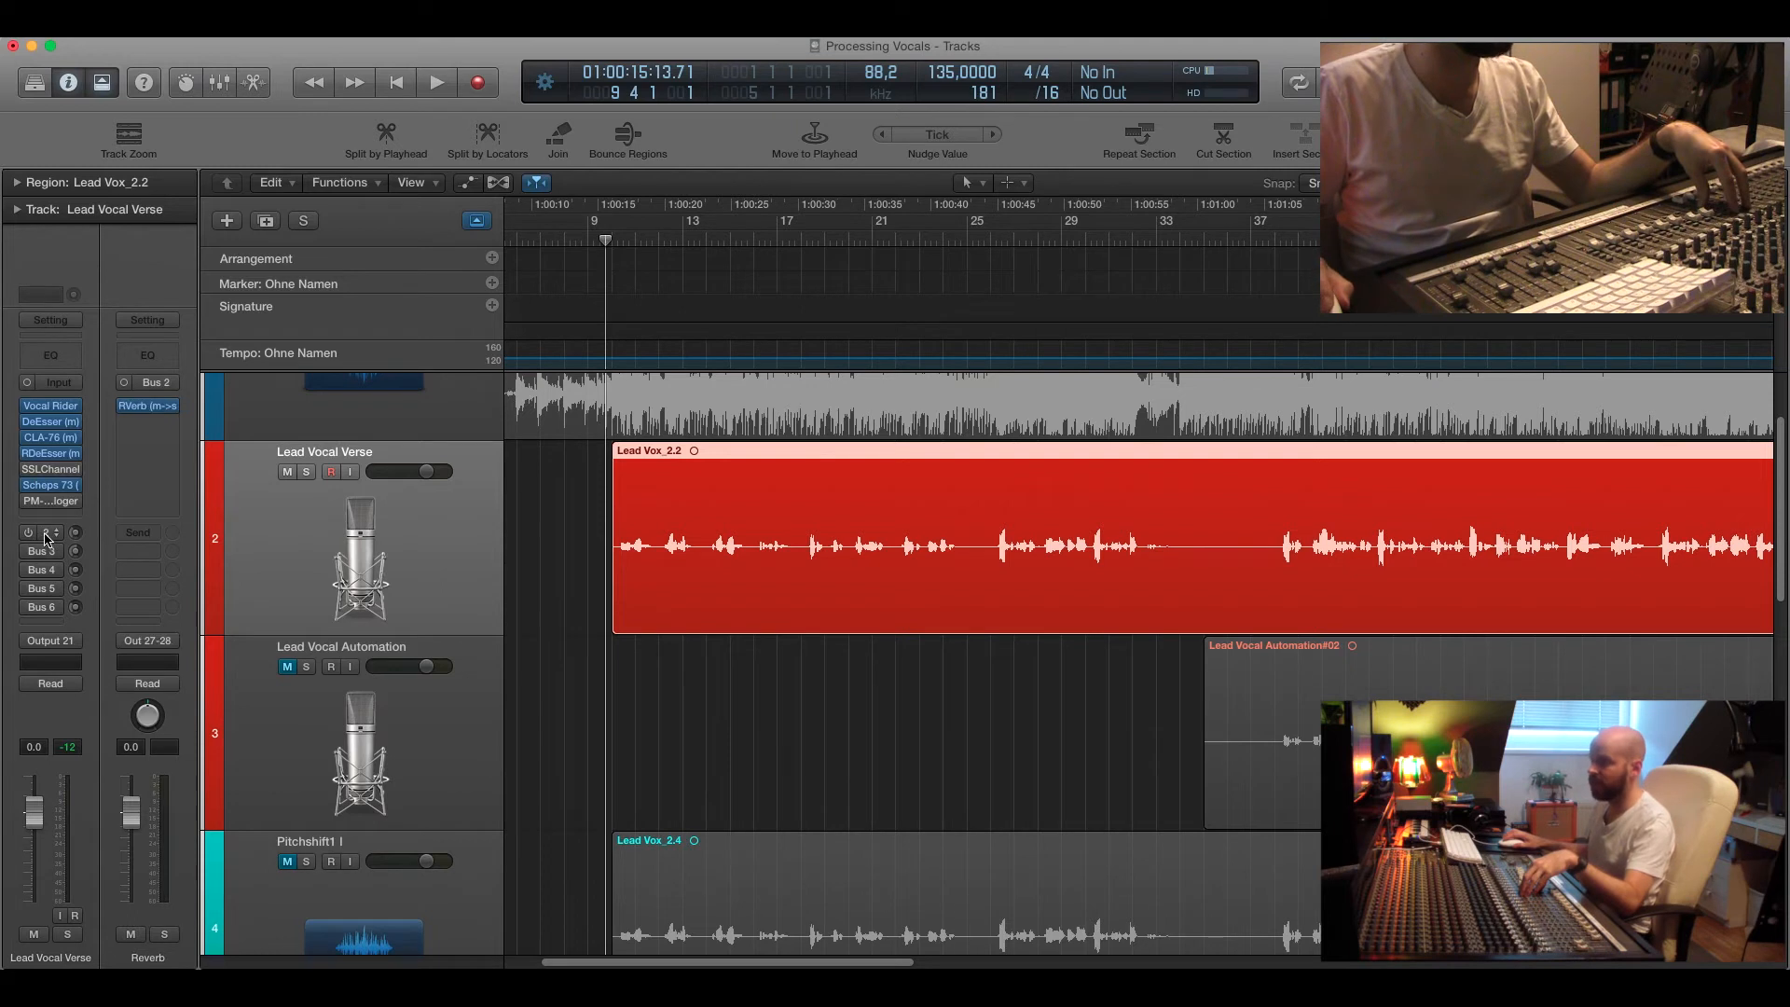
click(148, 407)
click(59, 93)
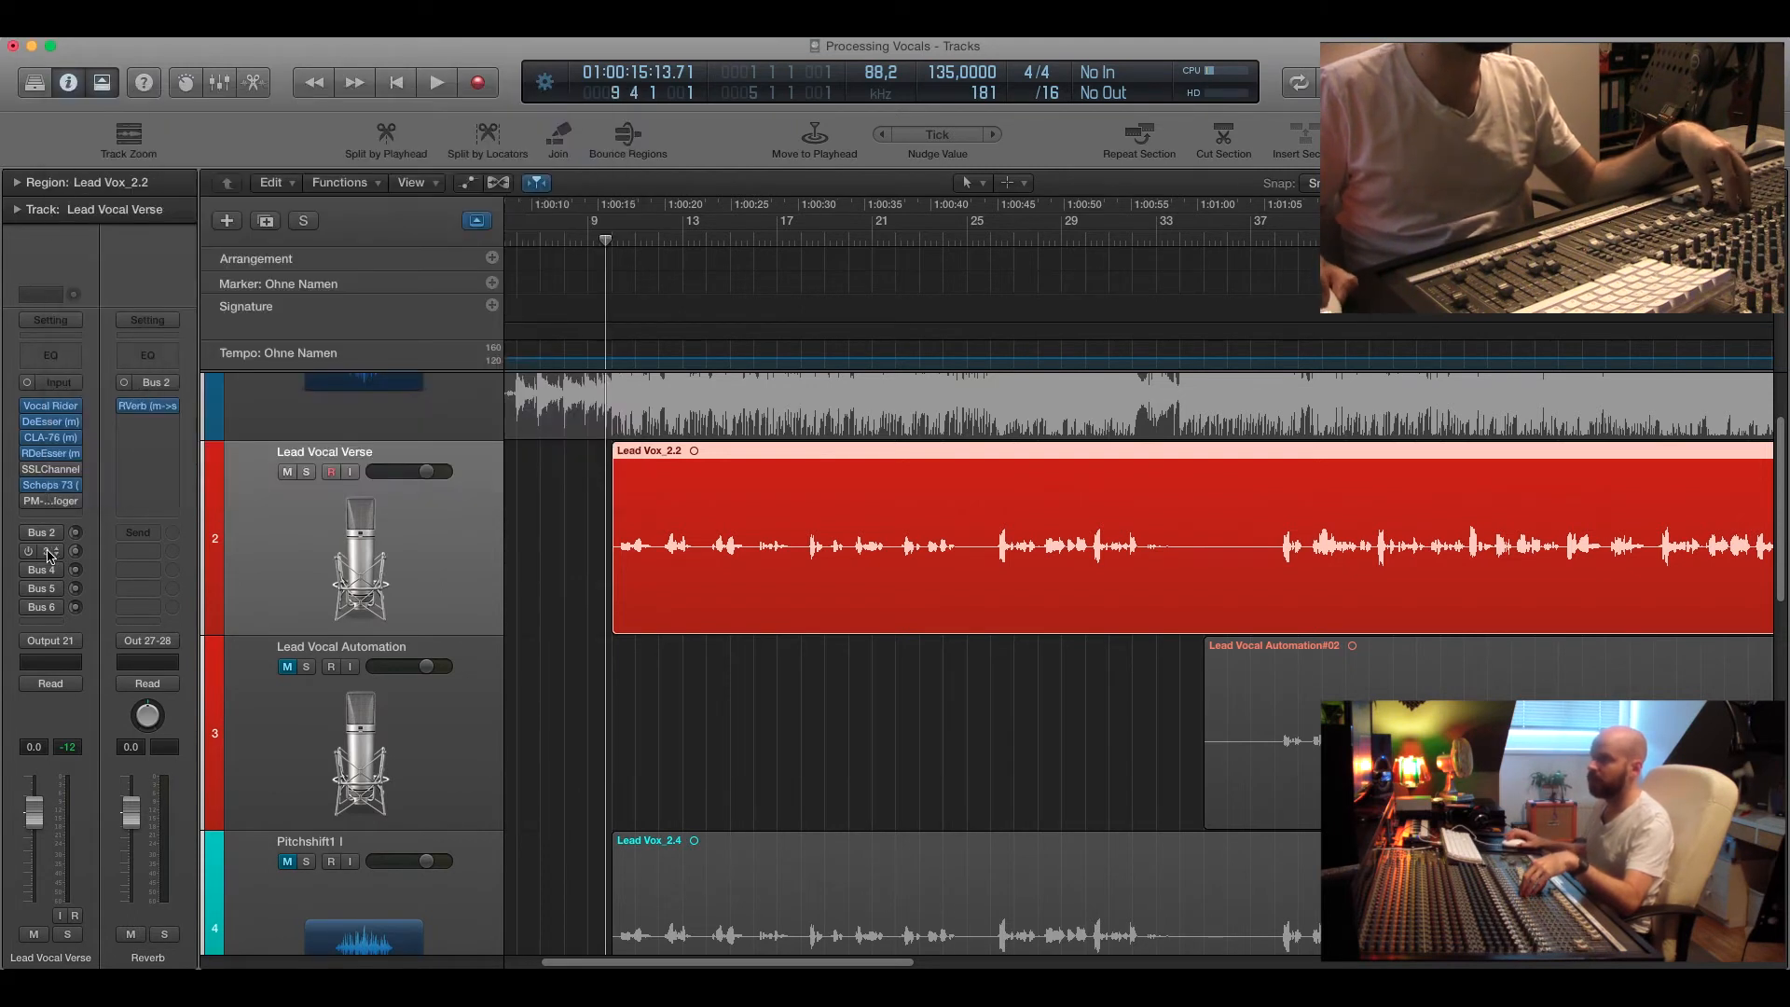
click(148, 407)
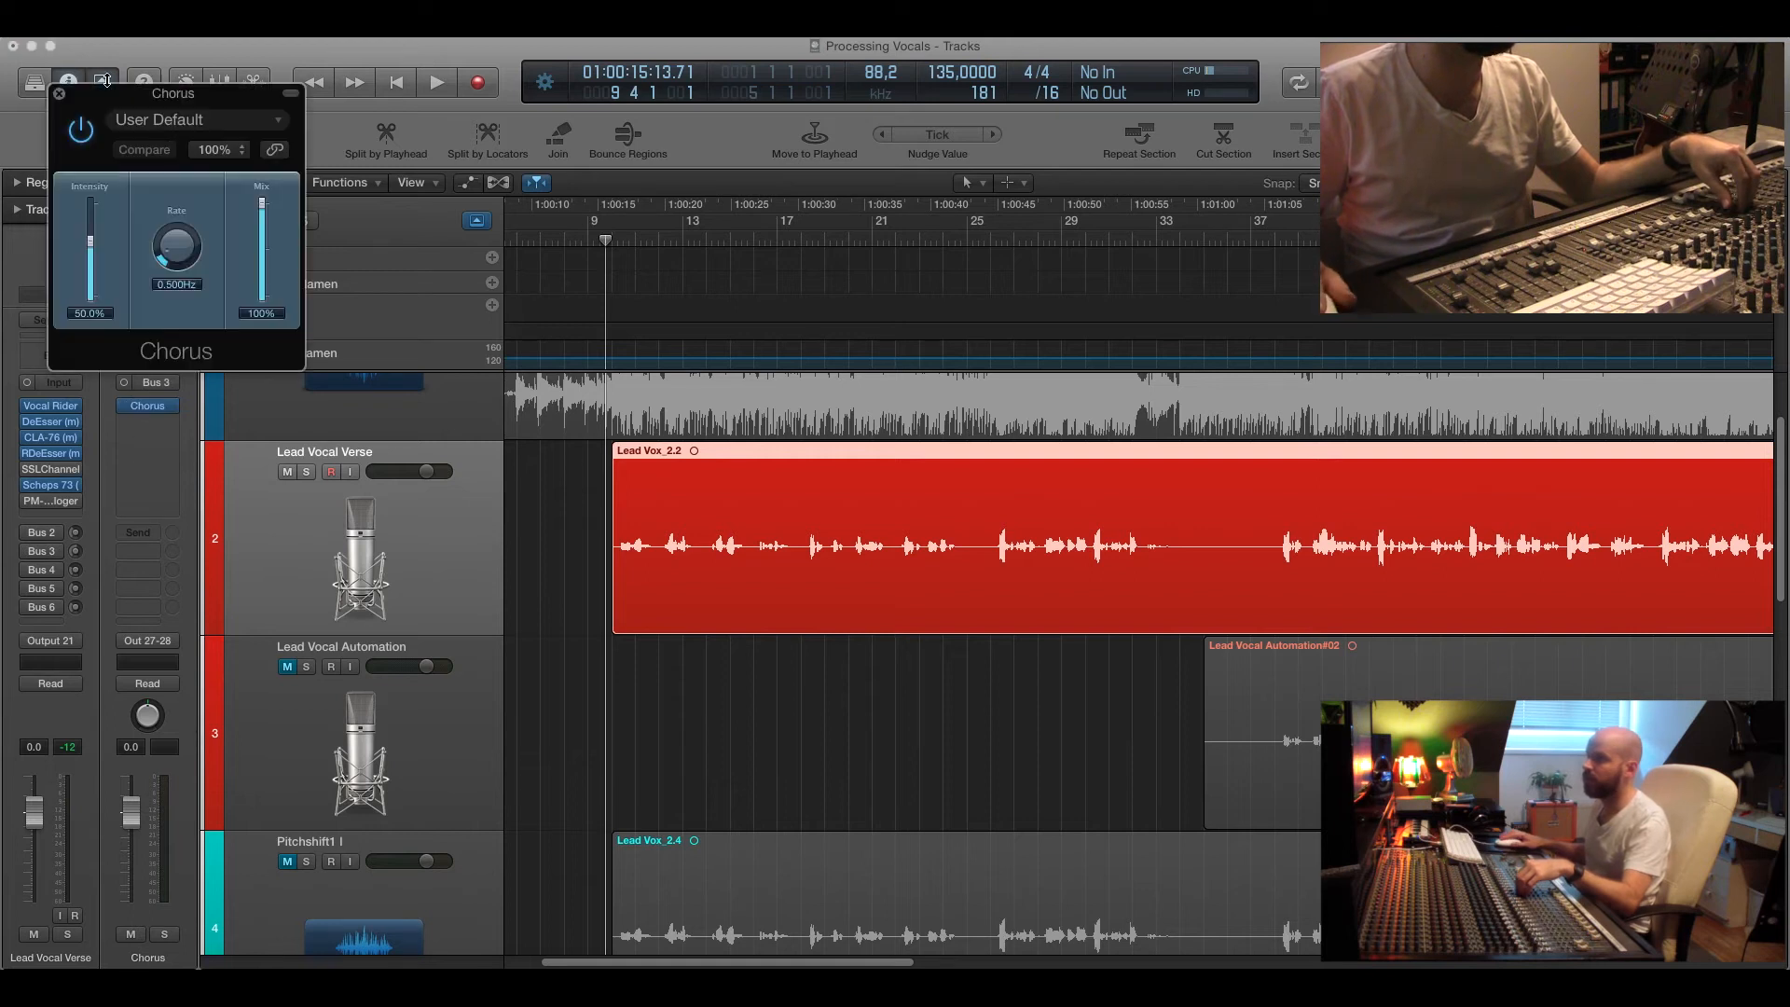
click(59, 94)
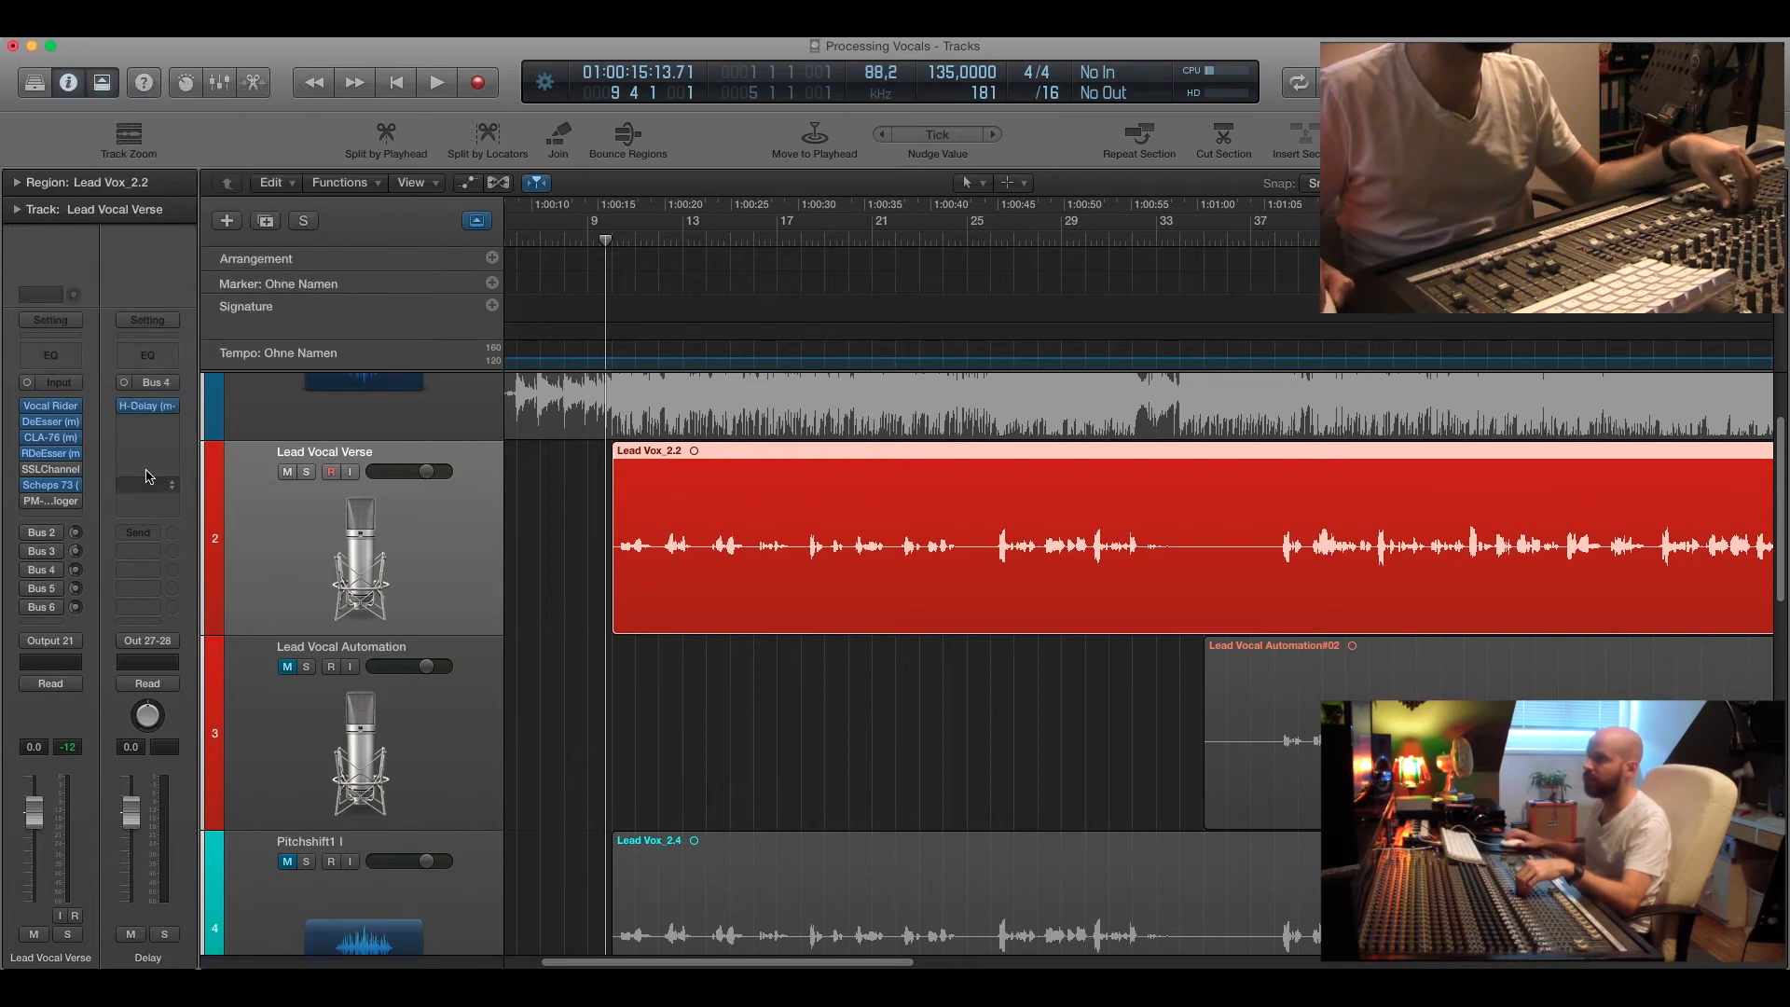
click(145, 408)
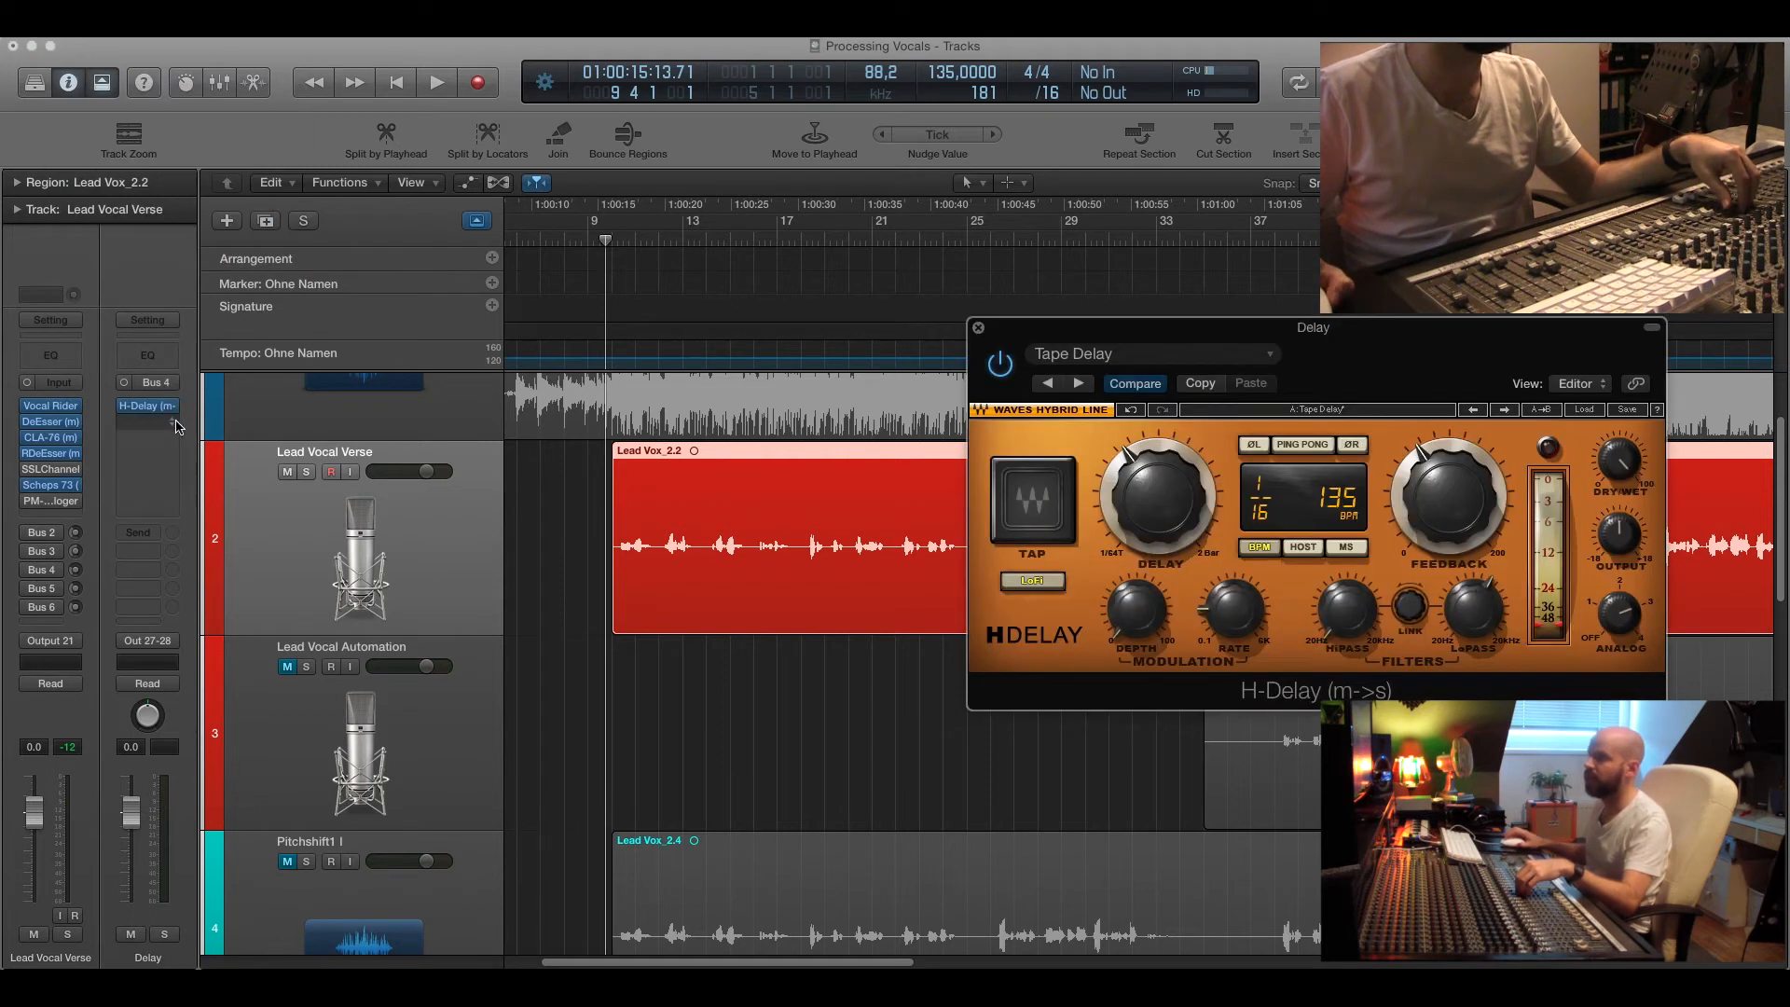
click(978, 328)
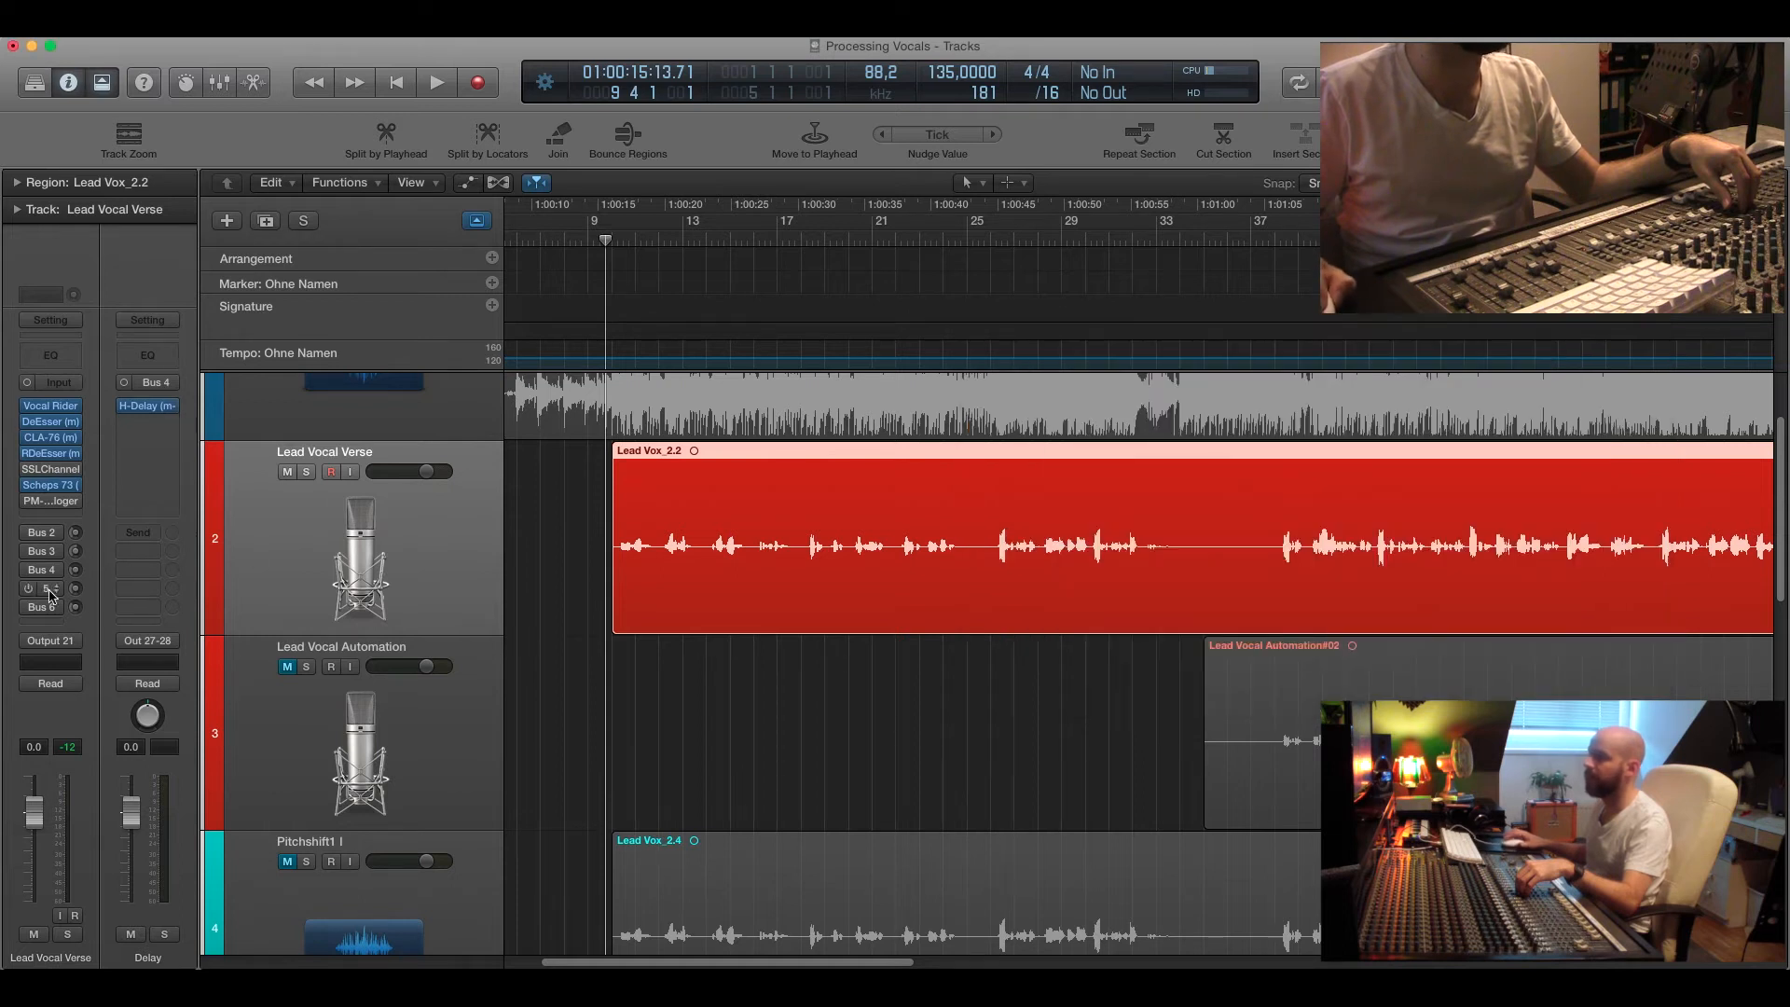
click(167, 411)
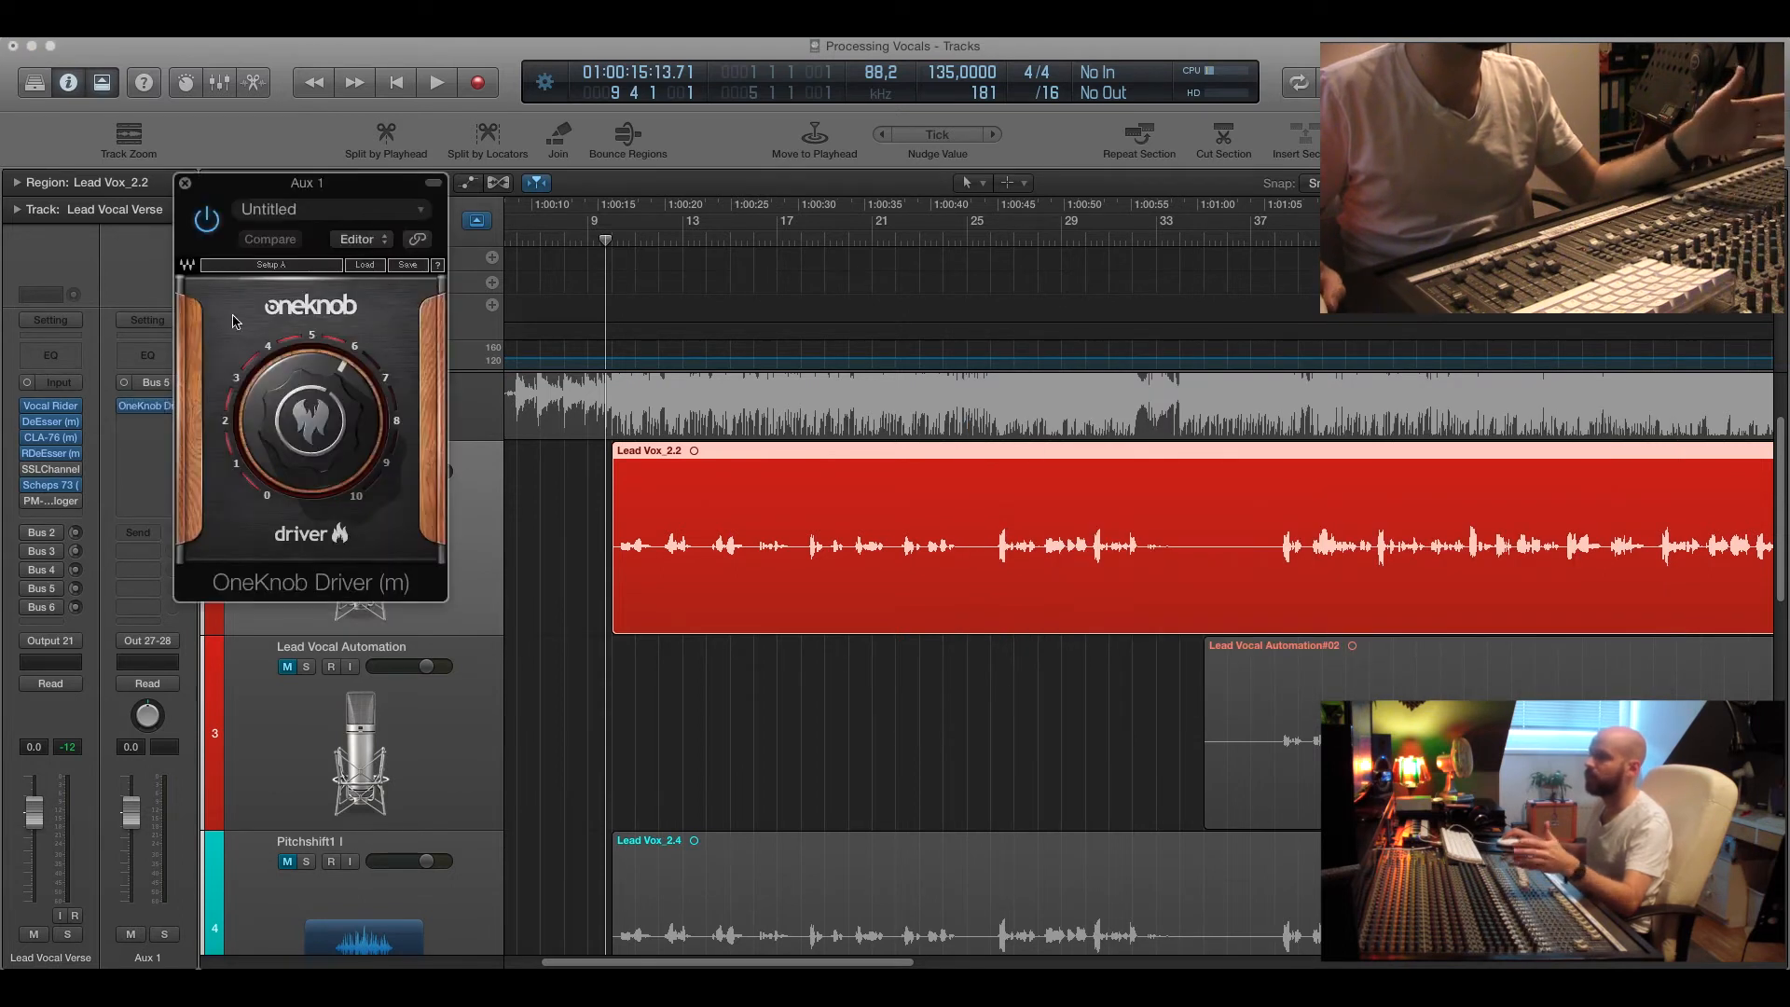
click(186, 184)
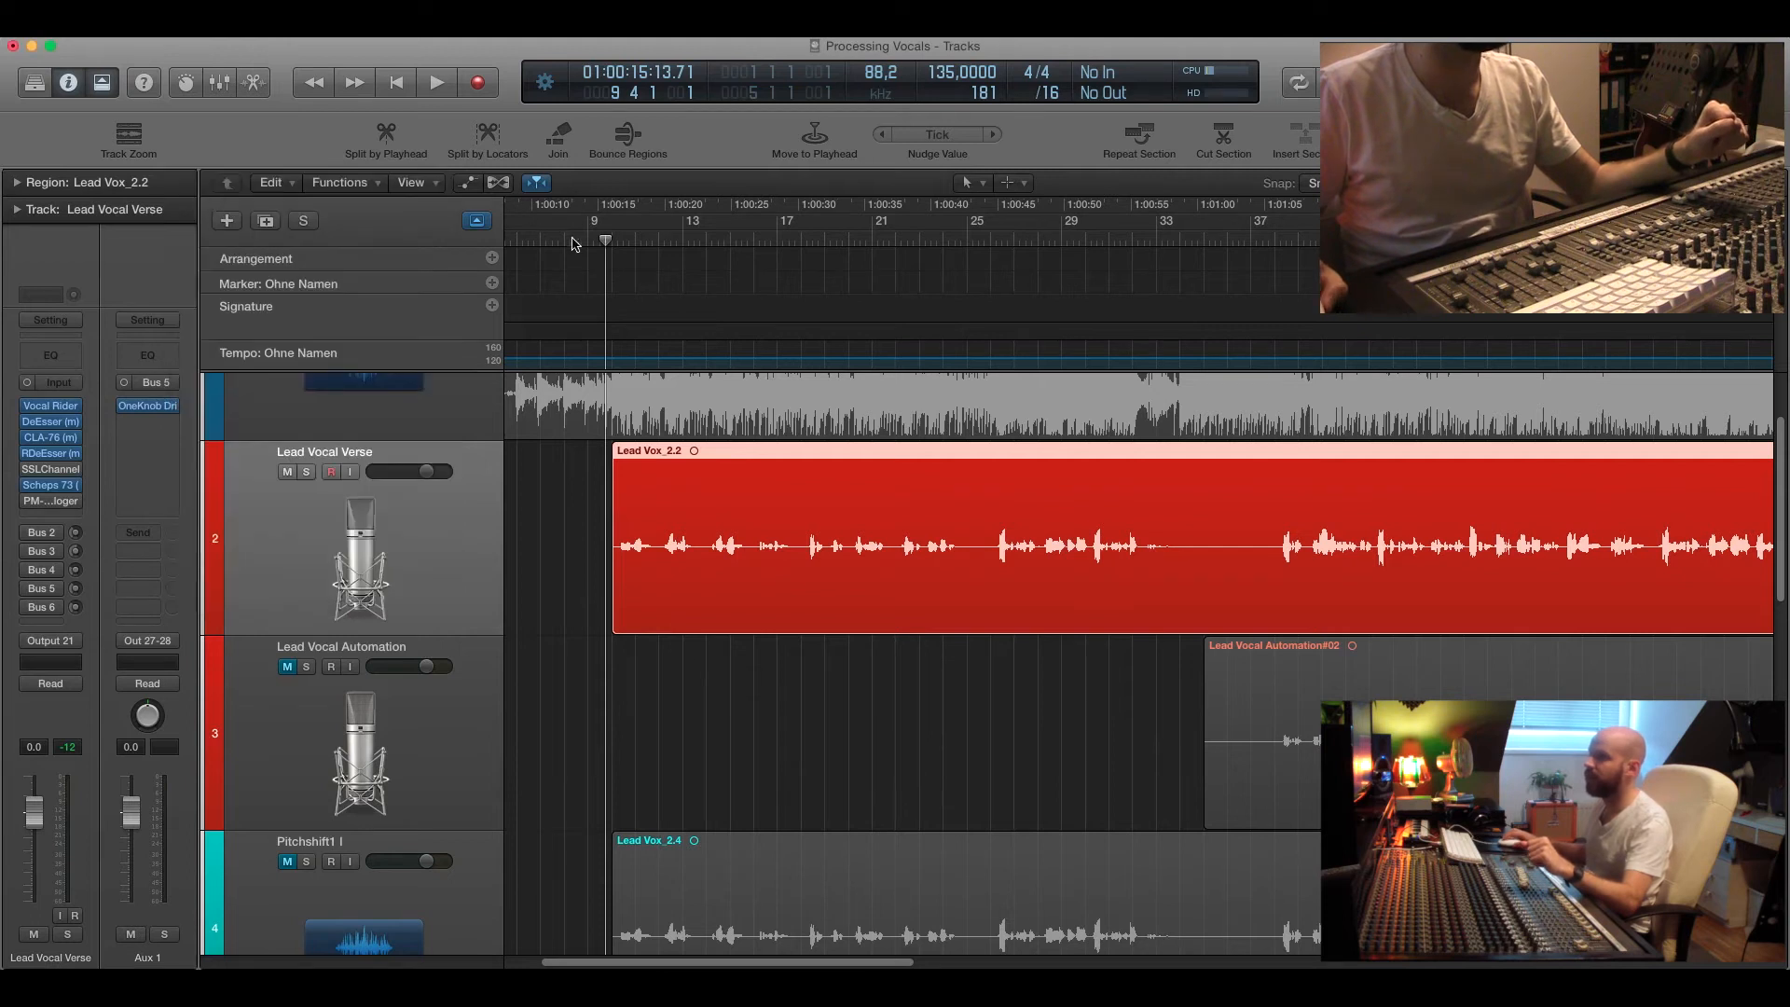
Open the OneKnob Driver on Aux 1, solo that channel, enable the Bus 5 send and start playback.
drag(607, 239, 600, 239)
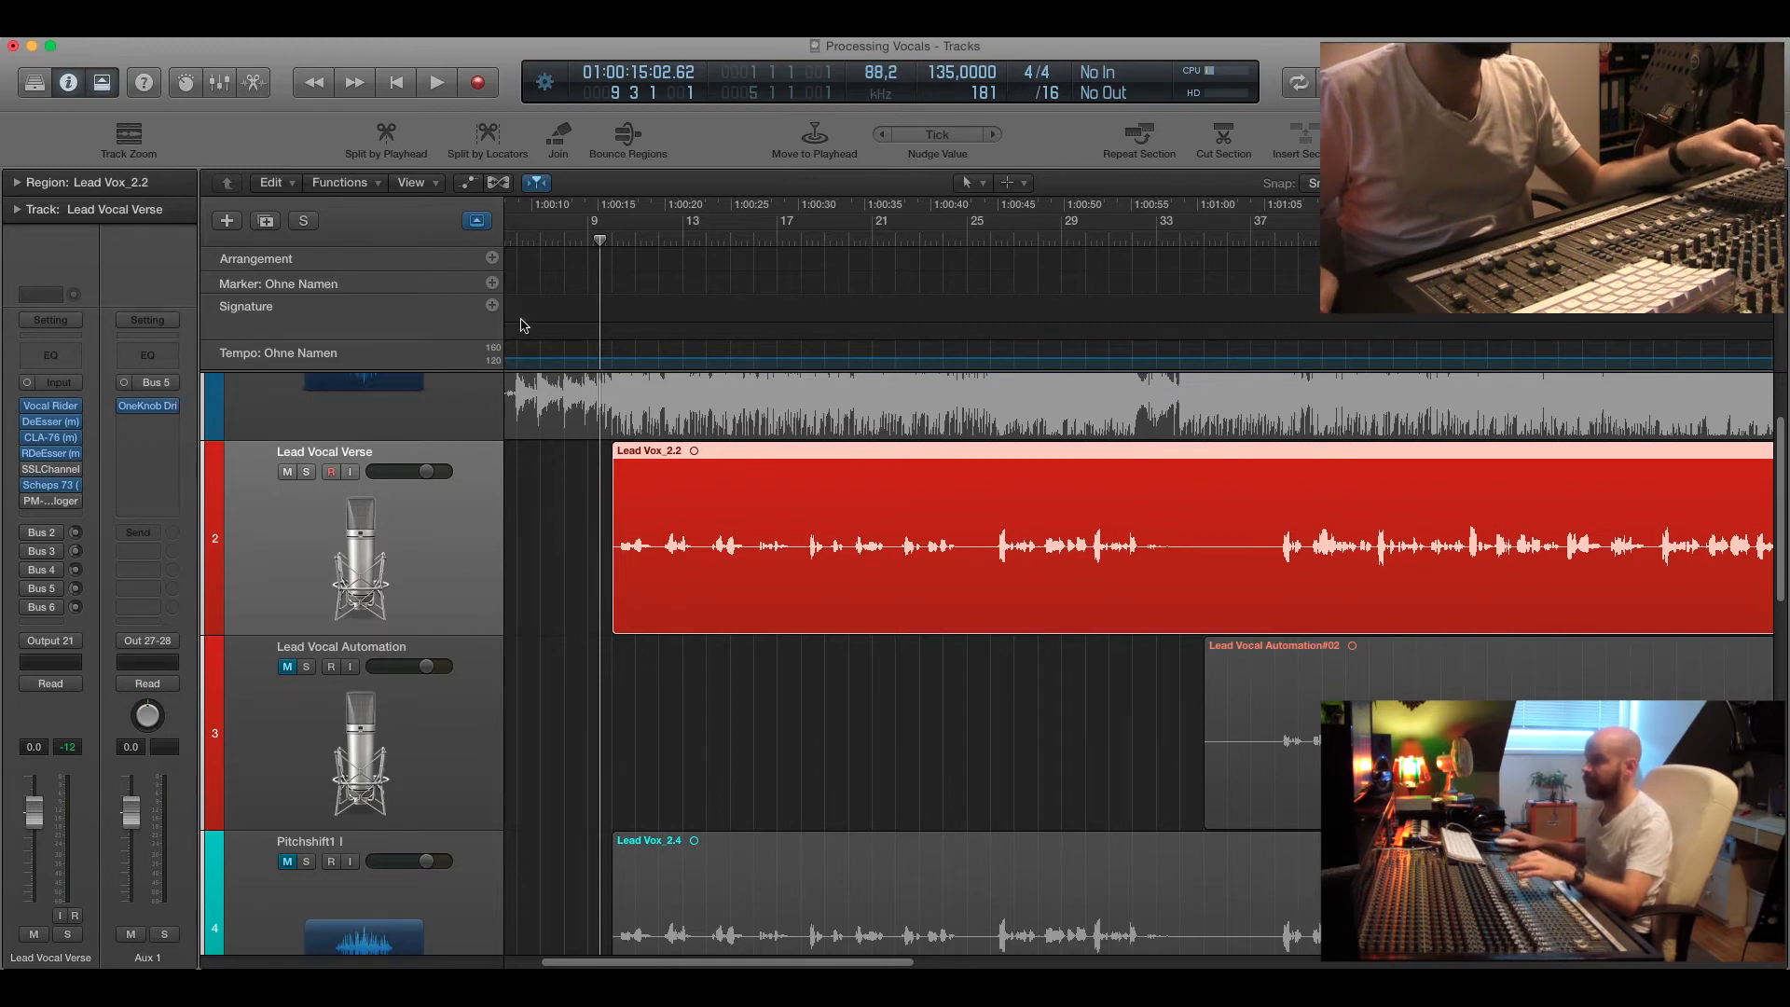
click(149, 407)
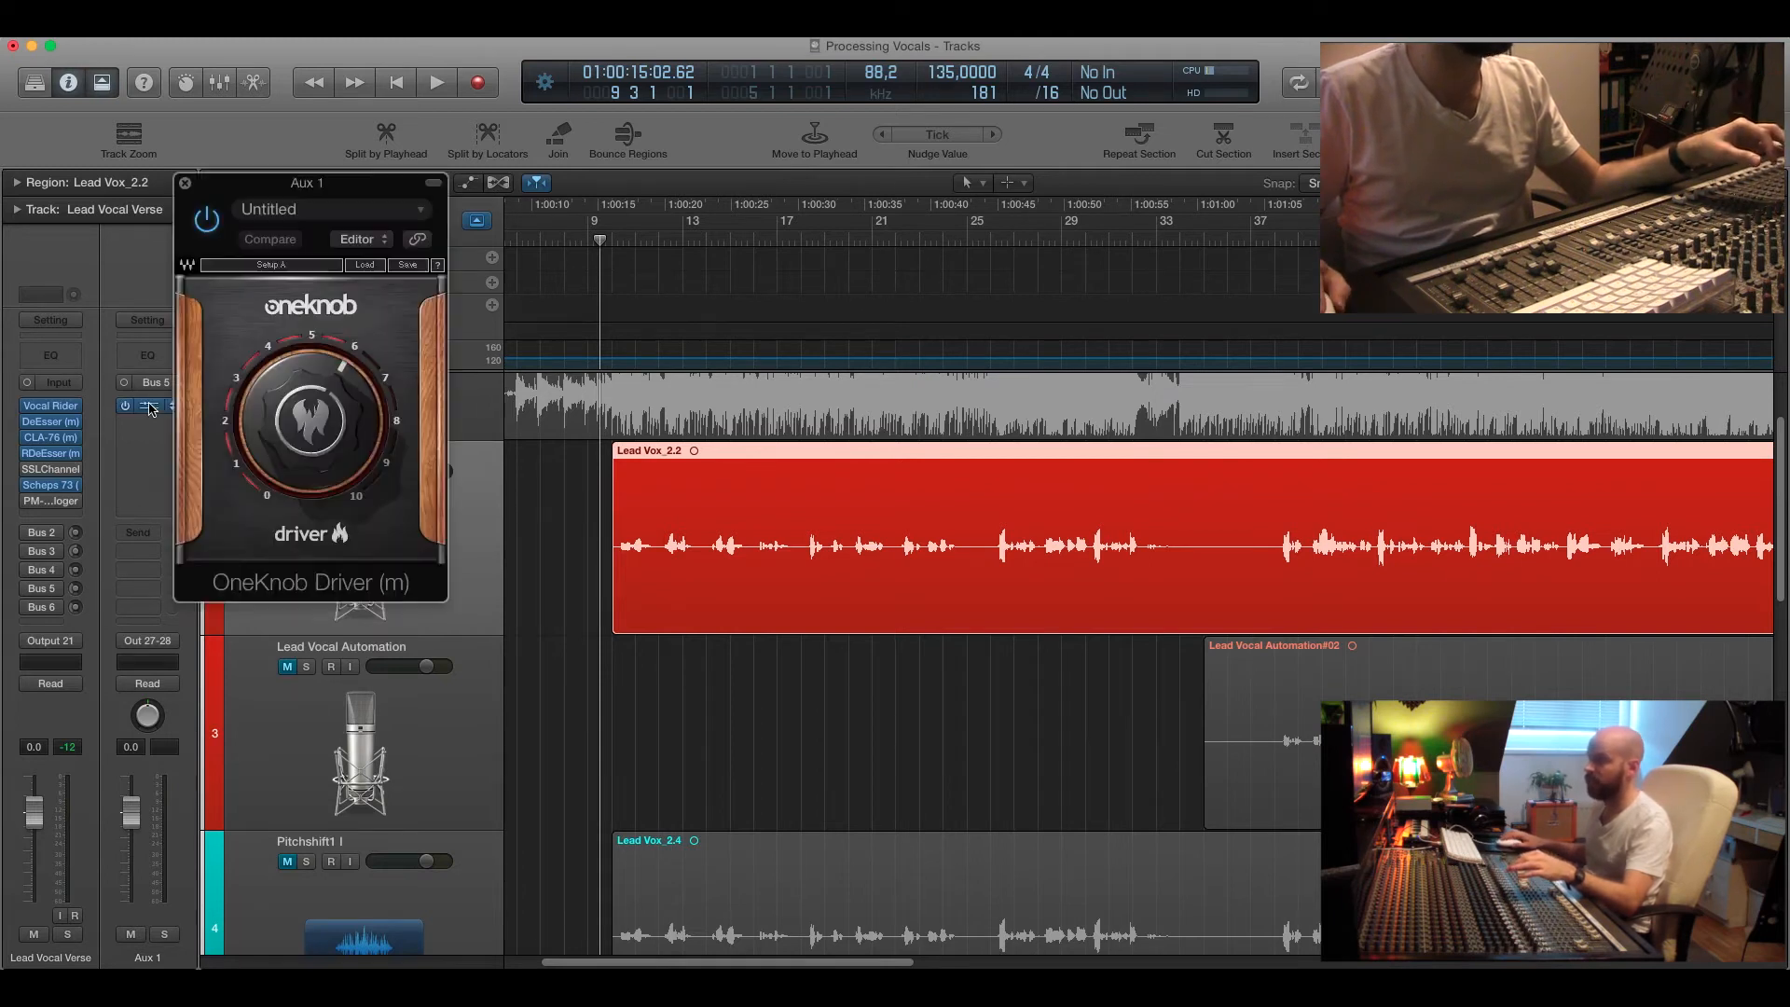
click(164, 934)
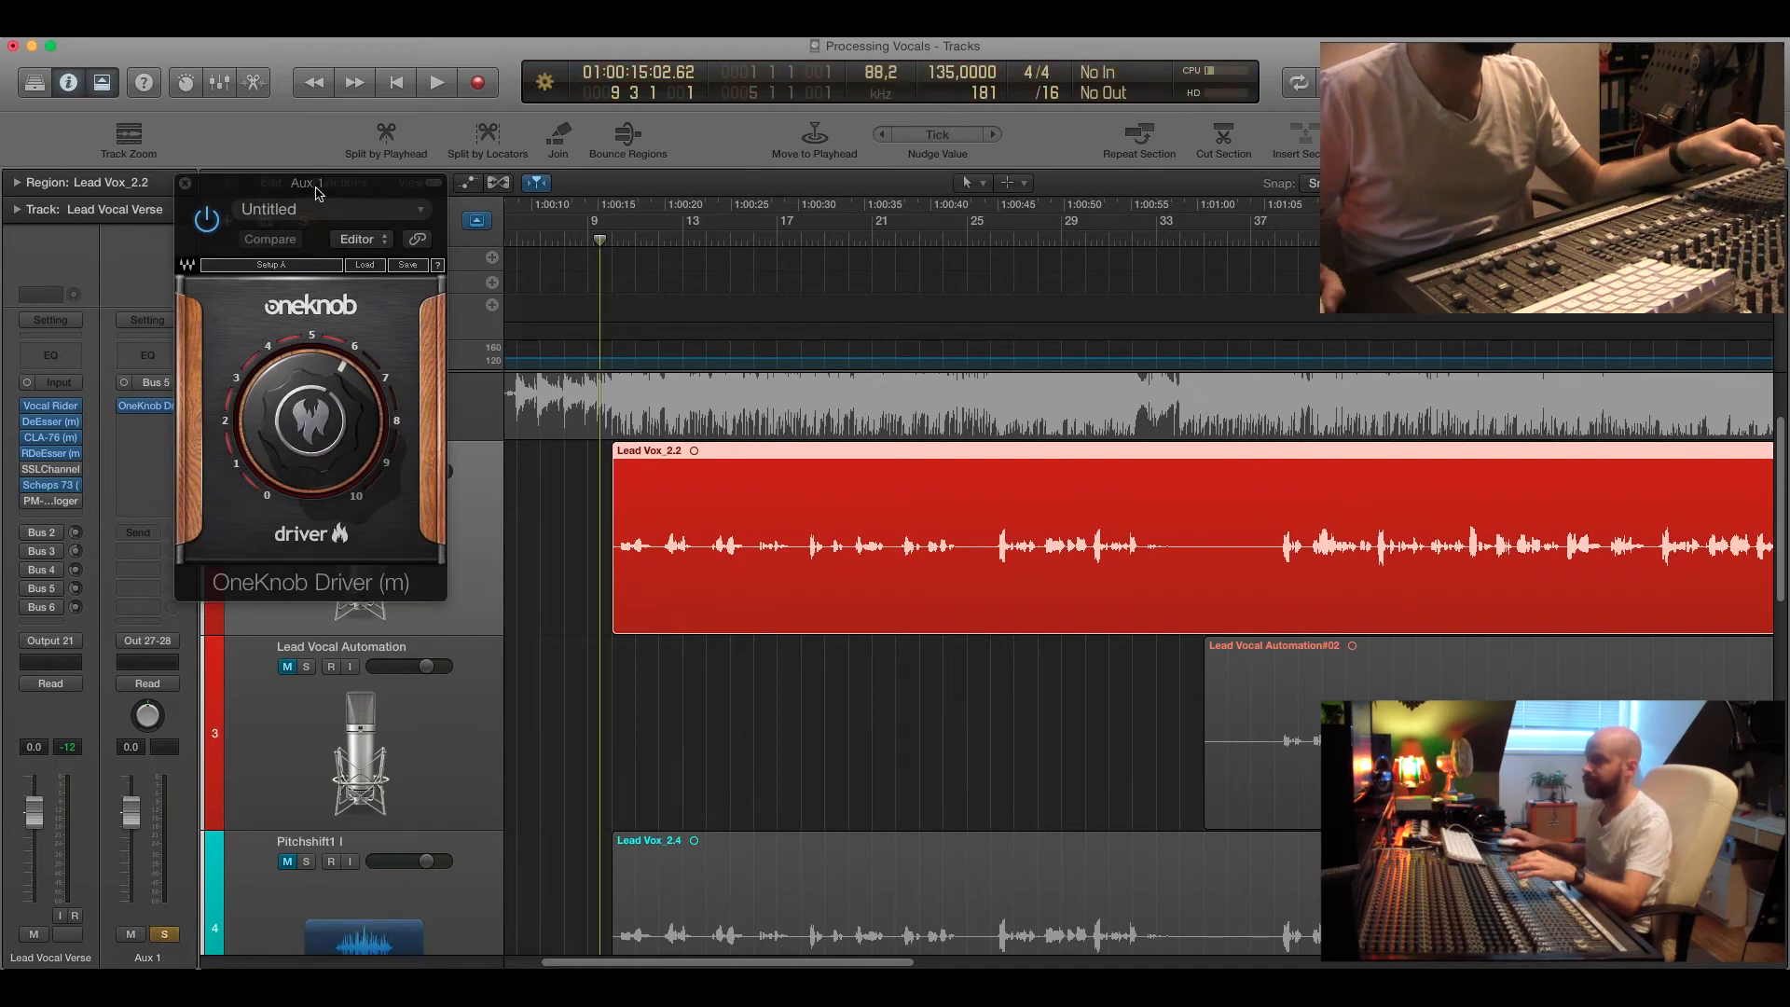
drag(249, 189, 333, 346)
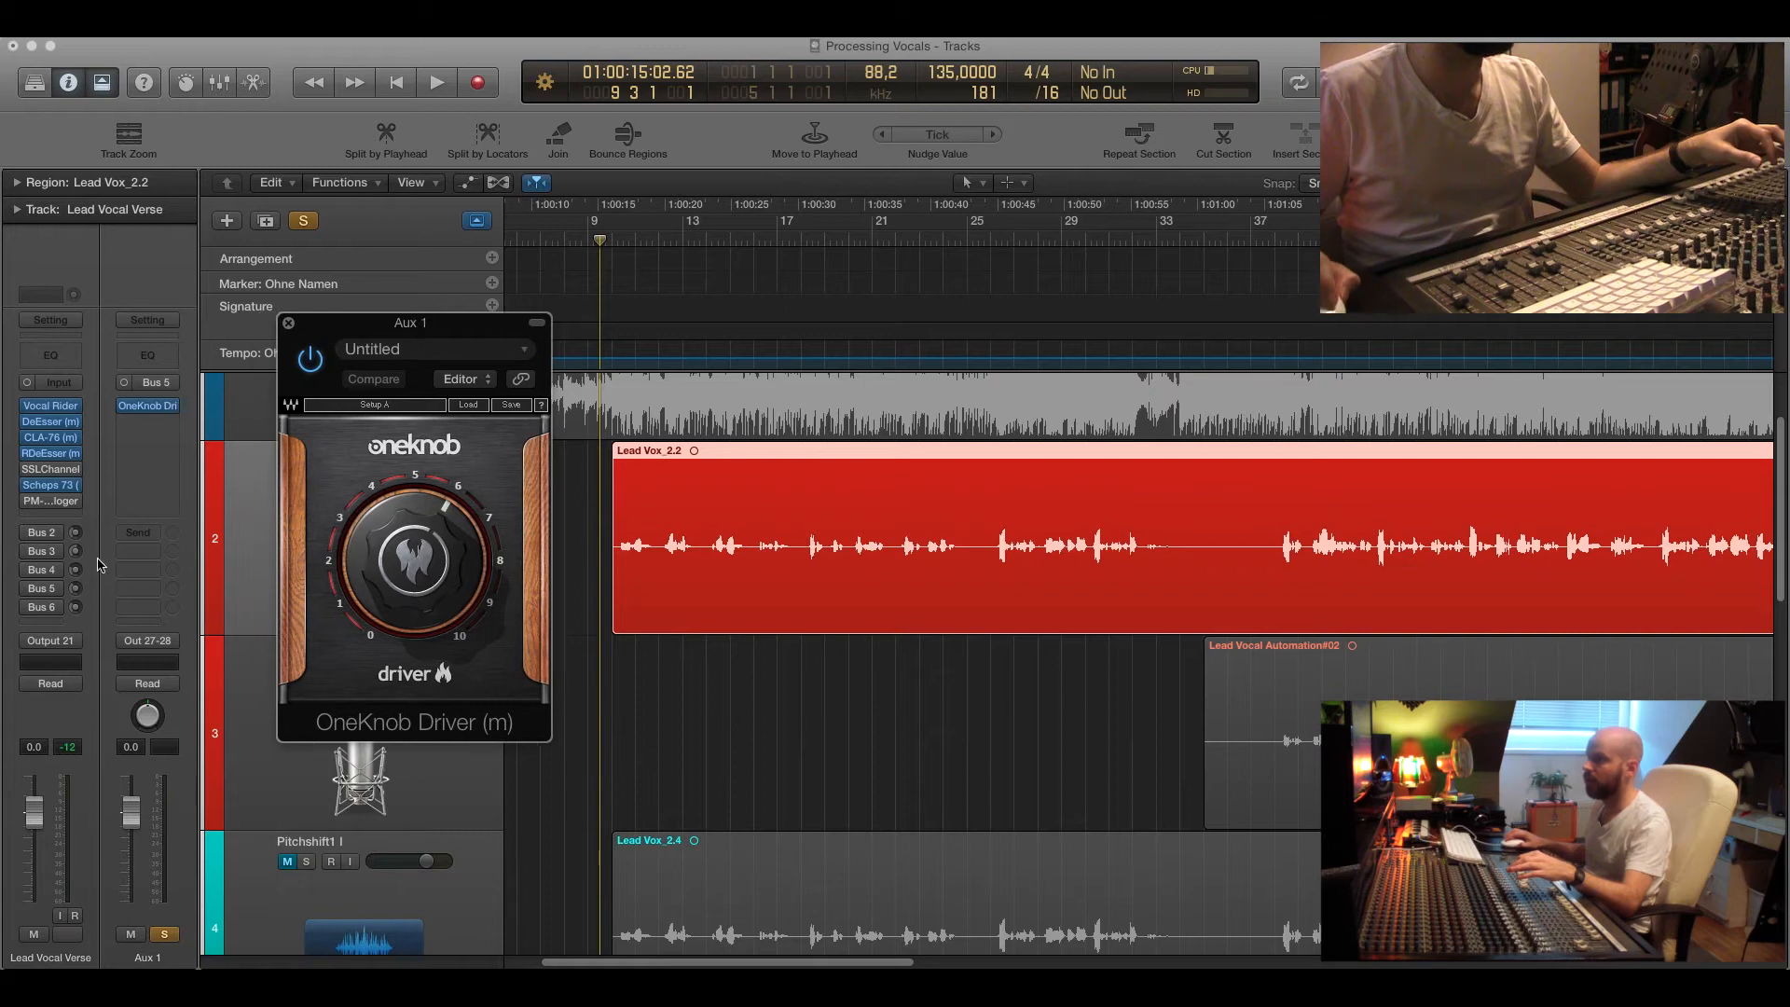
click(29, 593)
key(space)
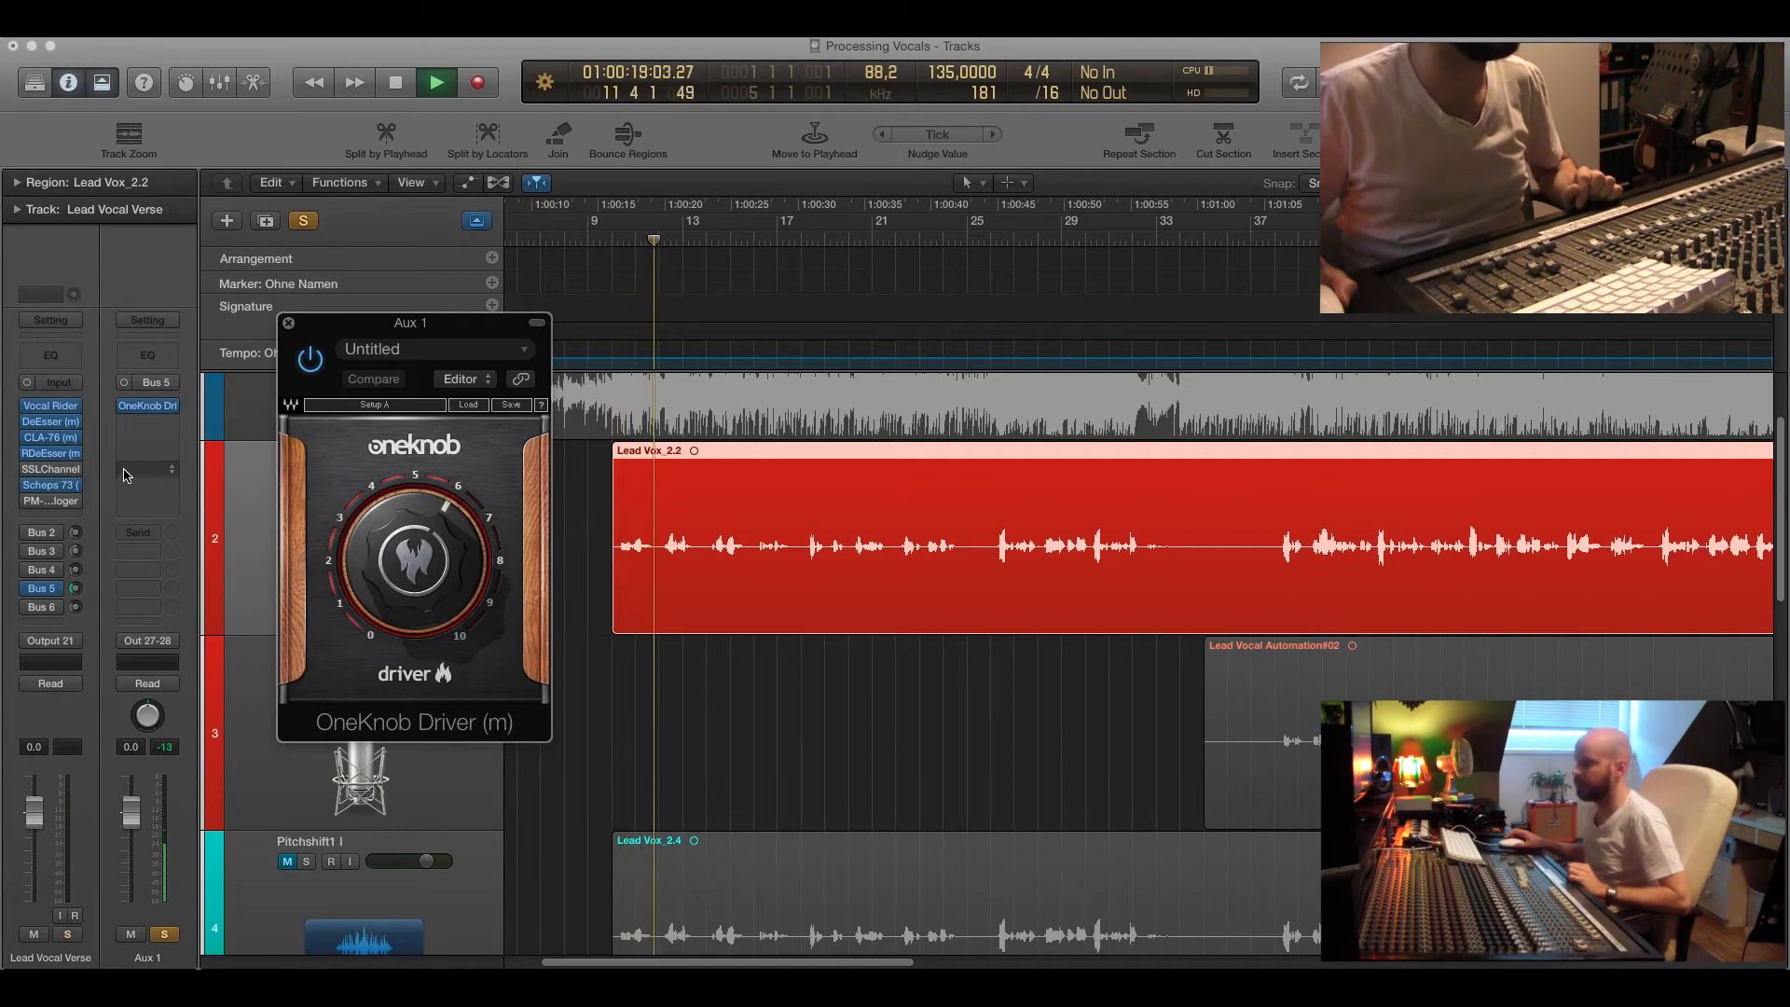
Adjust the OneKnob Driver amount to about 4.9 during playback, restarting from bar 10 and tweaking it again.
mouse_move(415, 559)
mouse_down()
mouse_move(415, 515)
mouse_move(415, 578)
mouse_up()
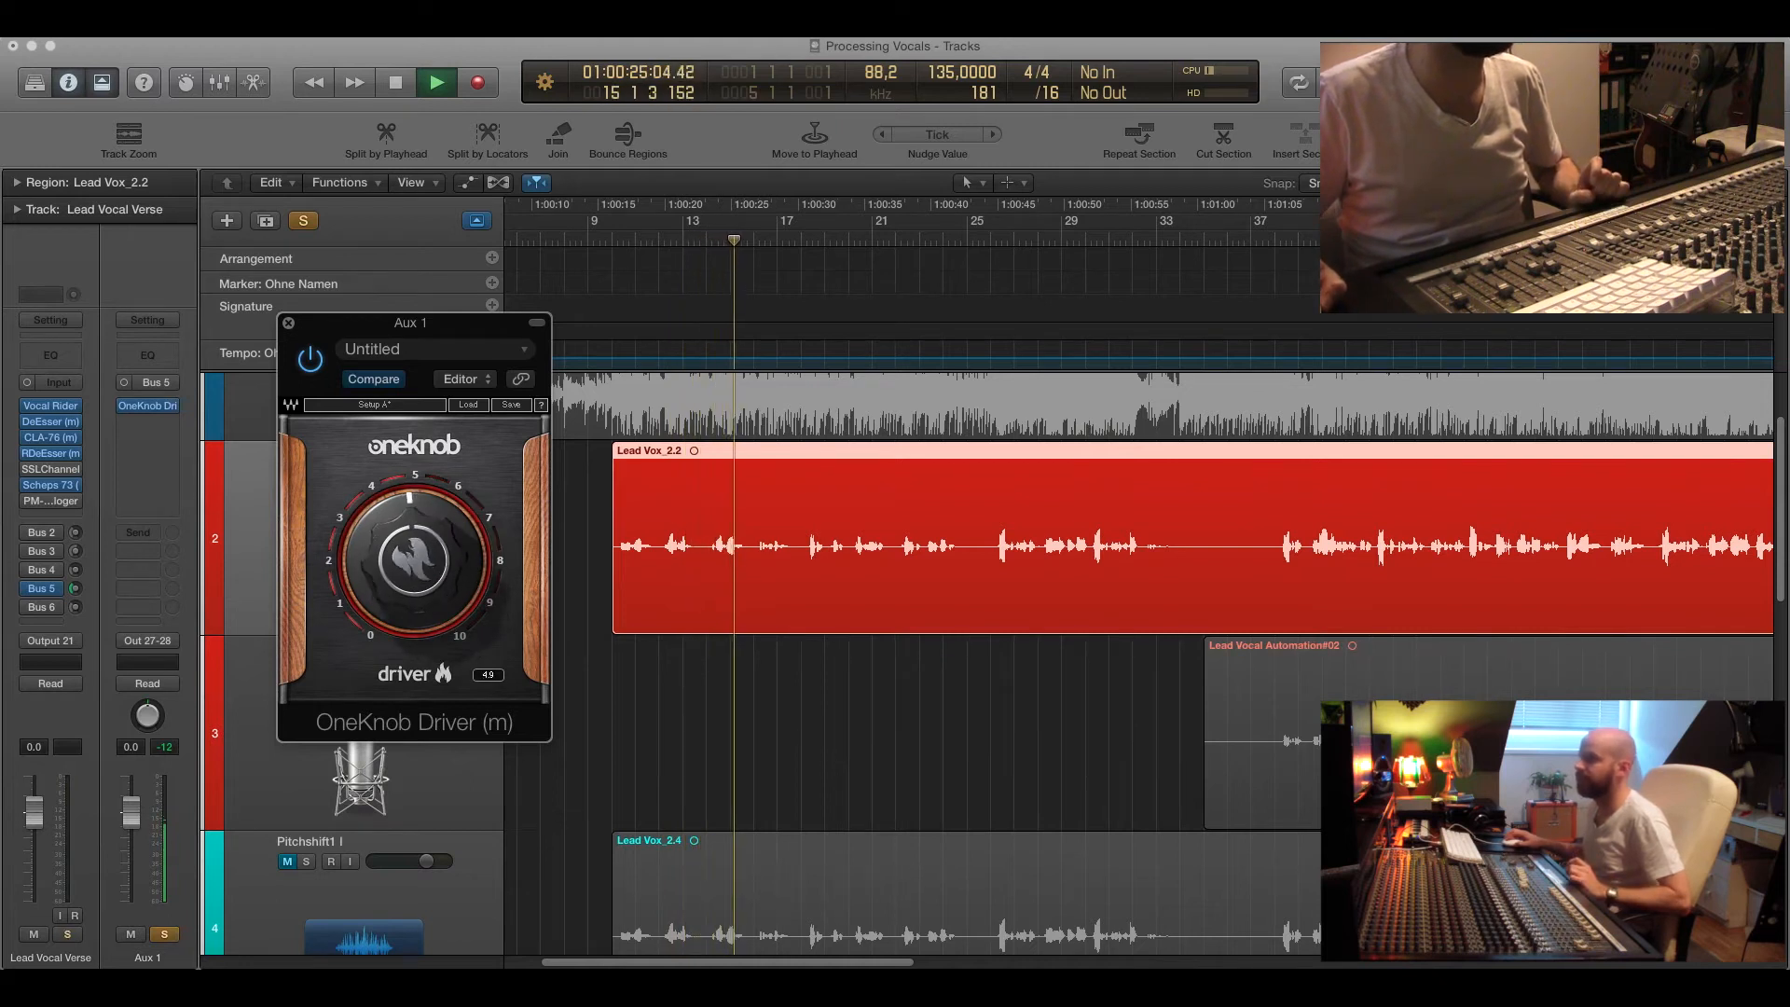
drag(415, 578, 415, 569)
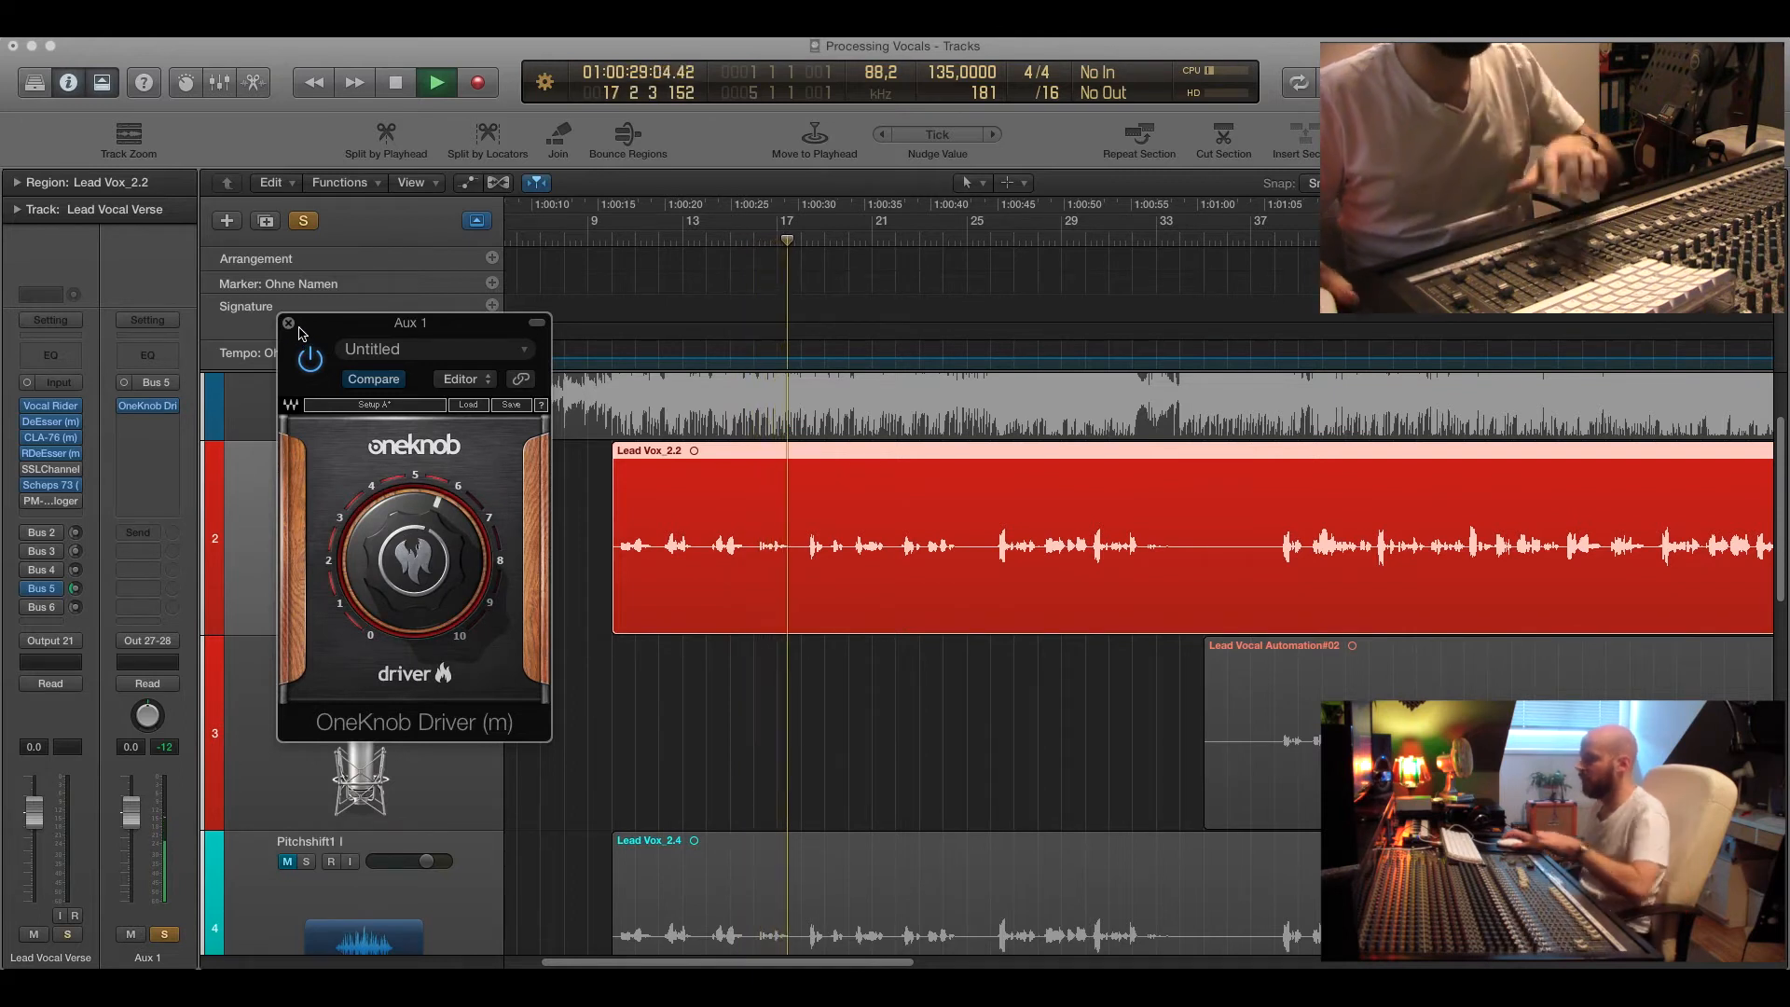
key(space)
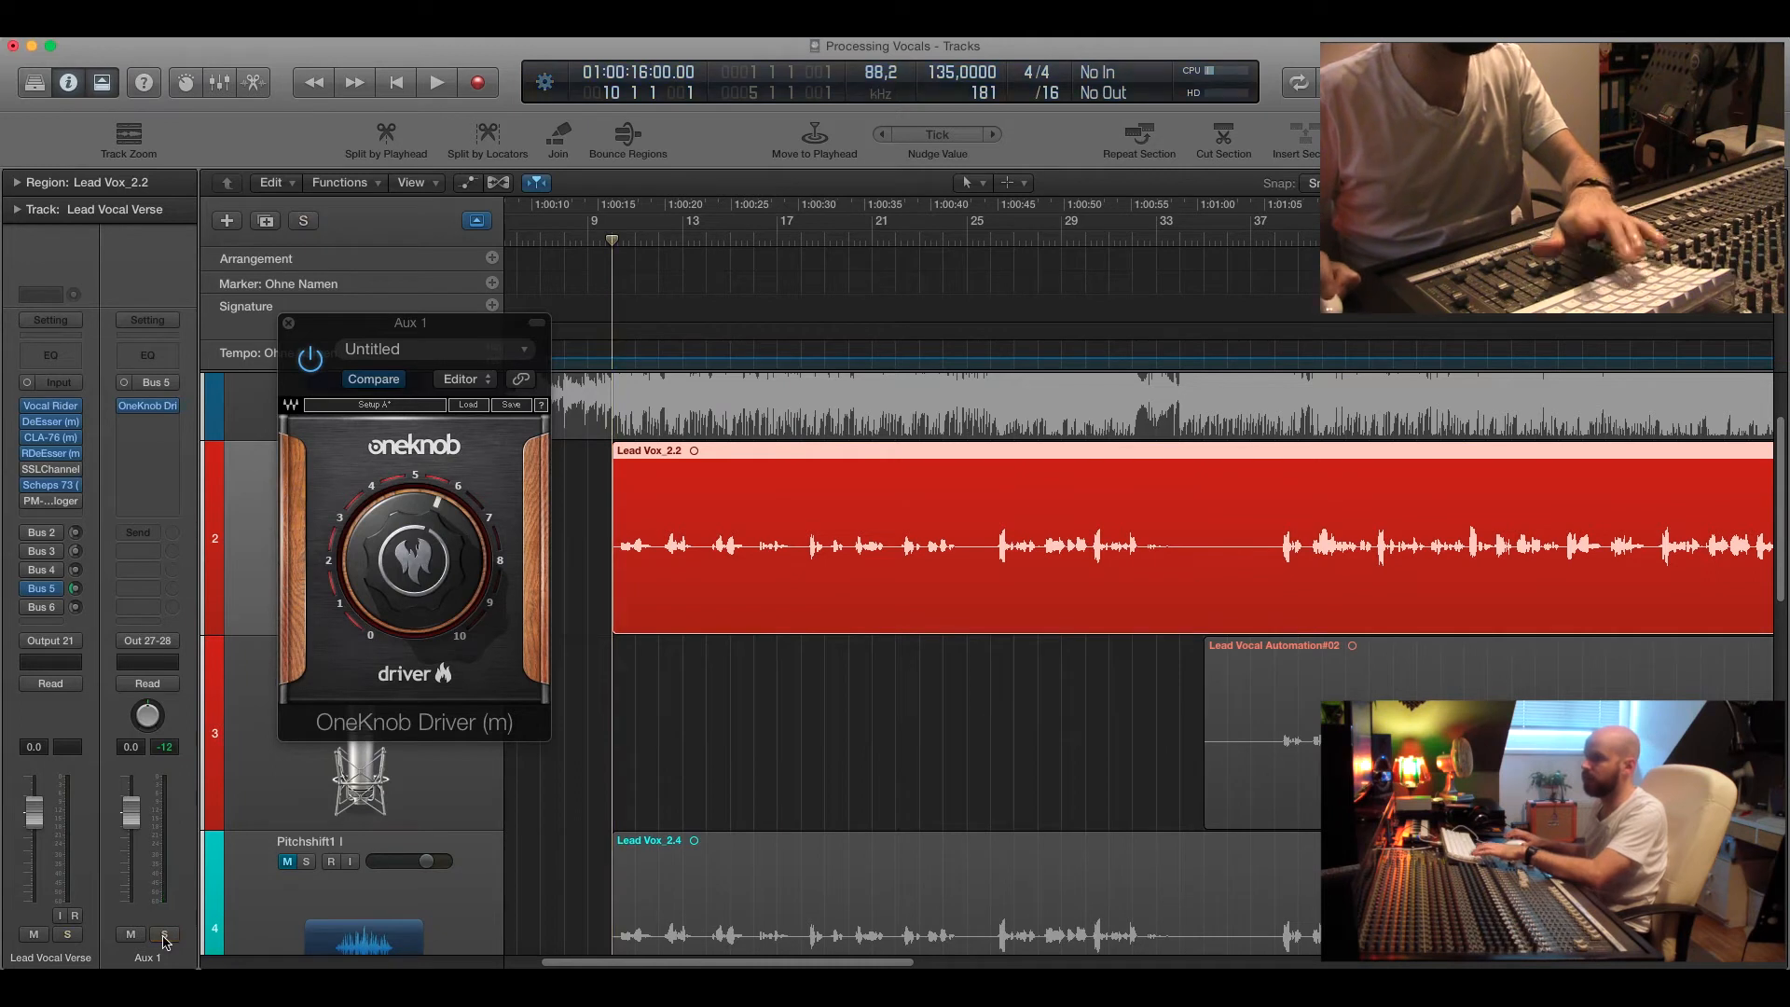
key(space)
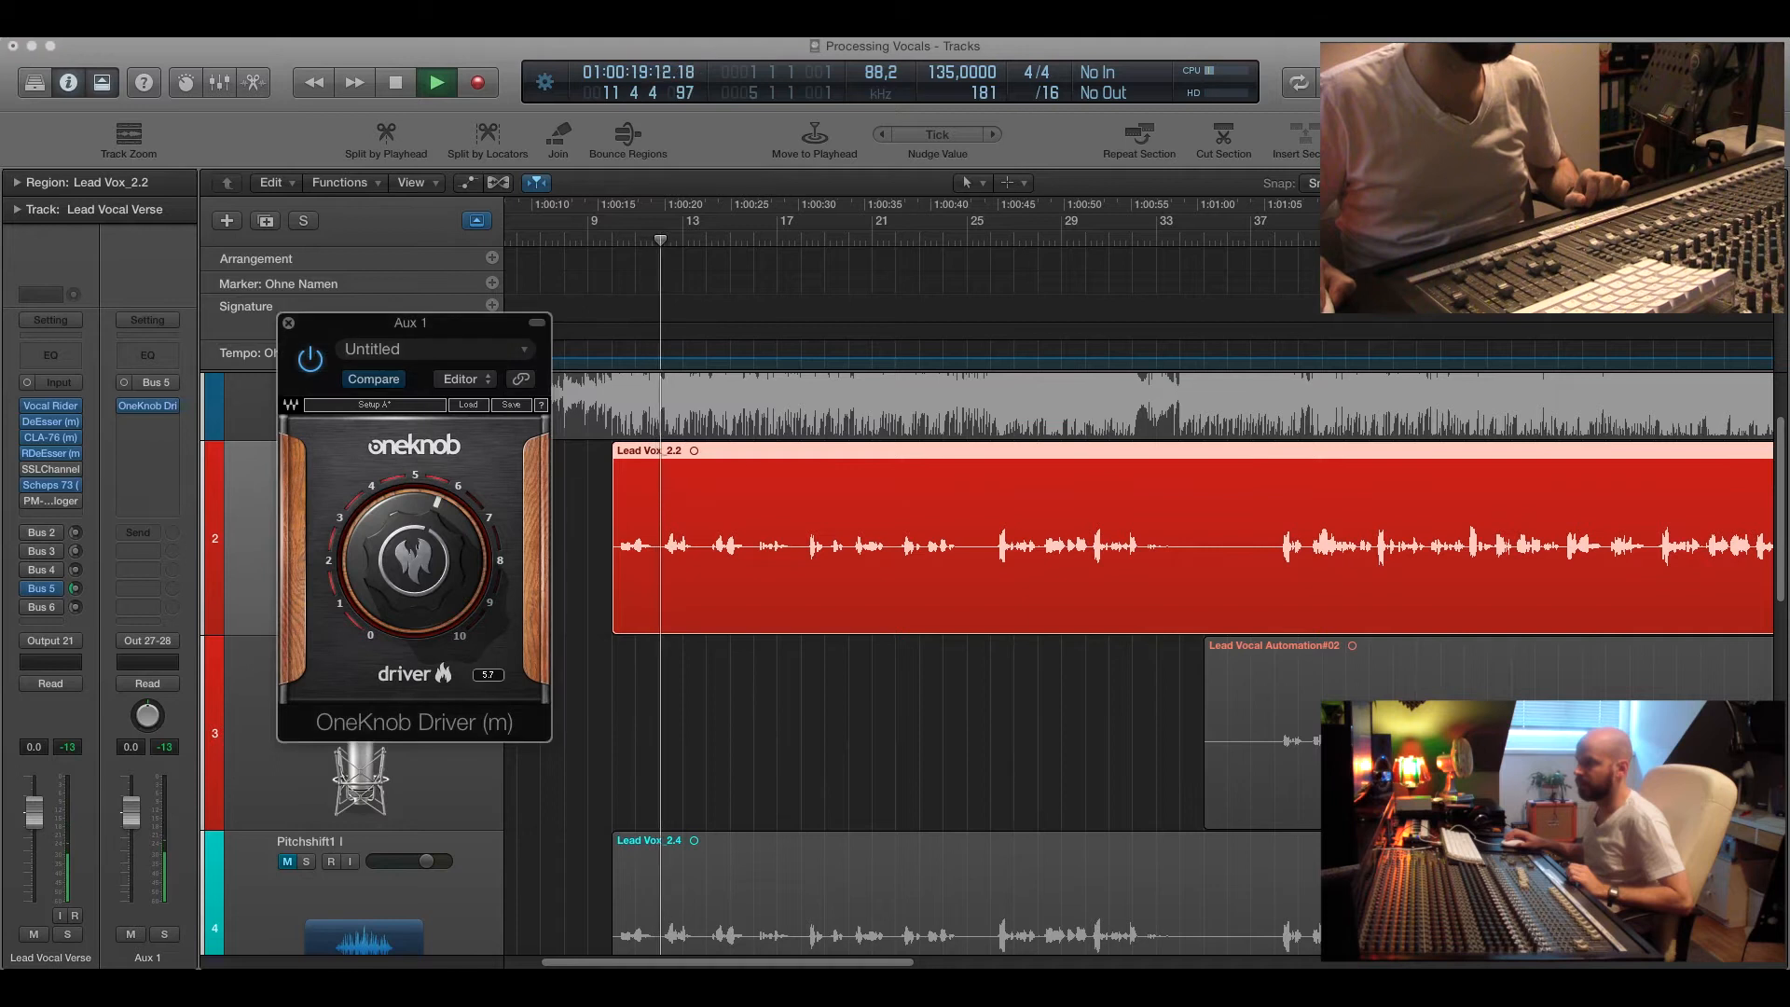
mouse_move(411, 560)
mouse_down()
mouse_move(411, 505)
mouse_move(410, 572)
mouse_up()
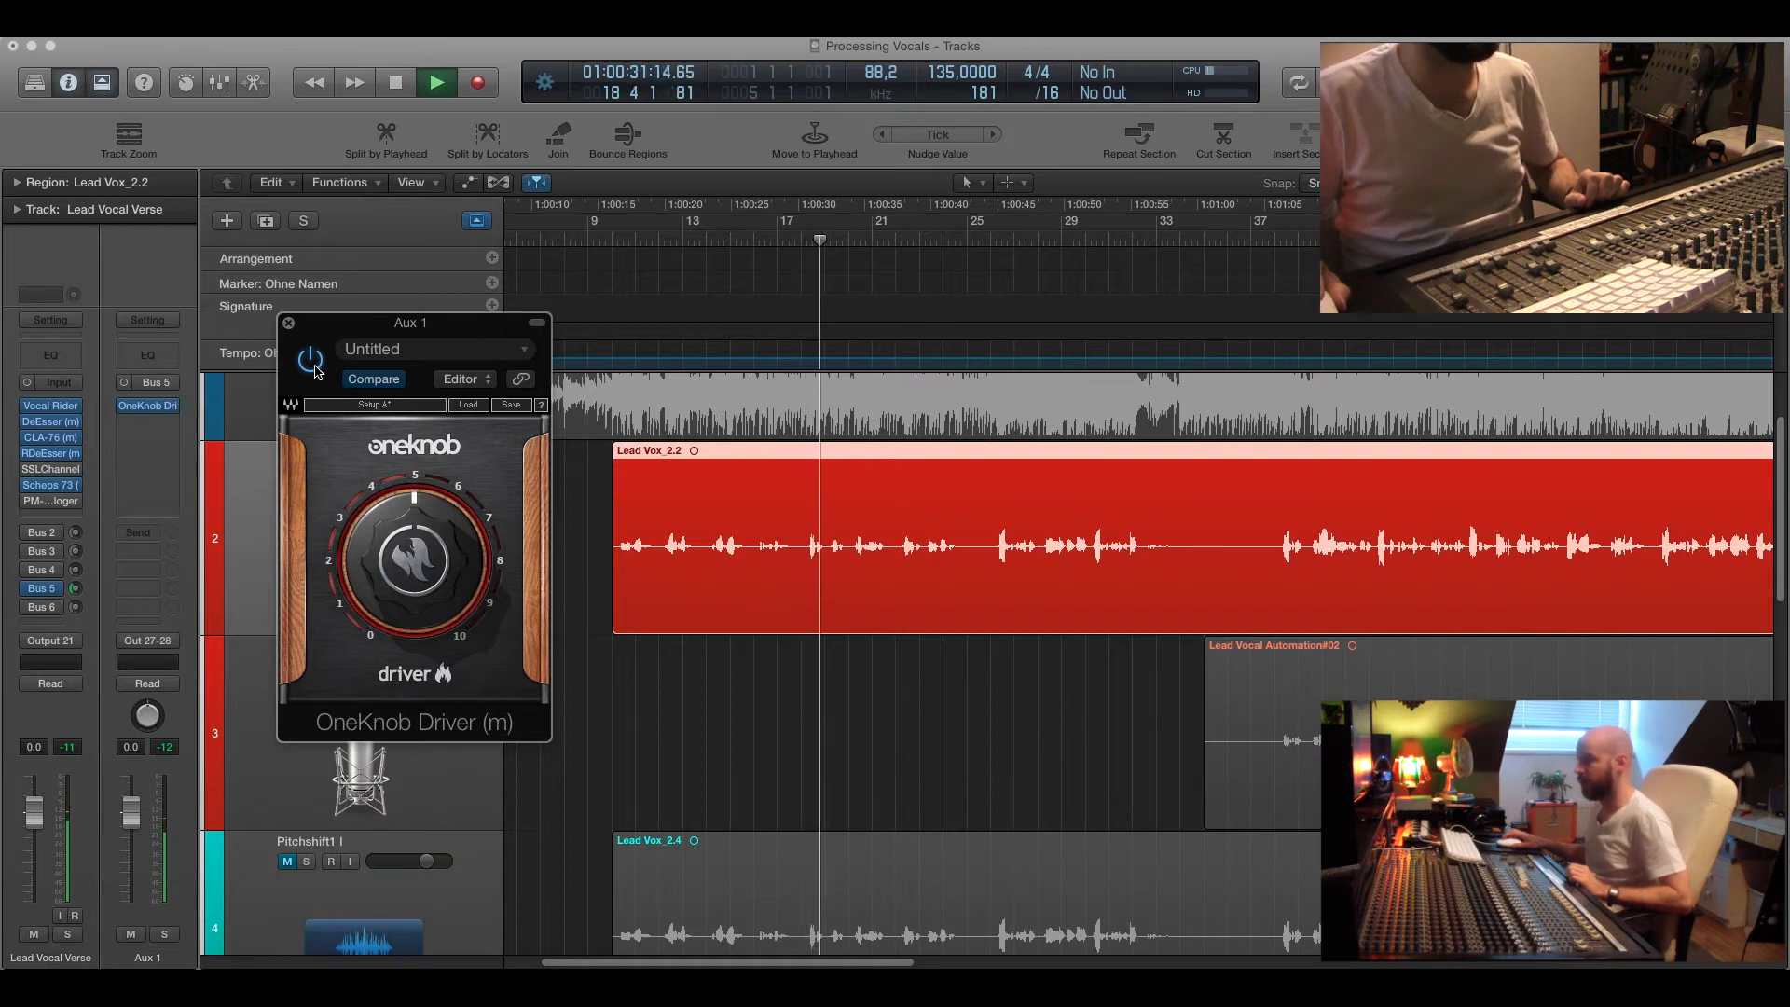
Bypass and re-enable the OneKnob Driver during playback to compare, then close it and stop playback.
click(315, 367)
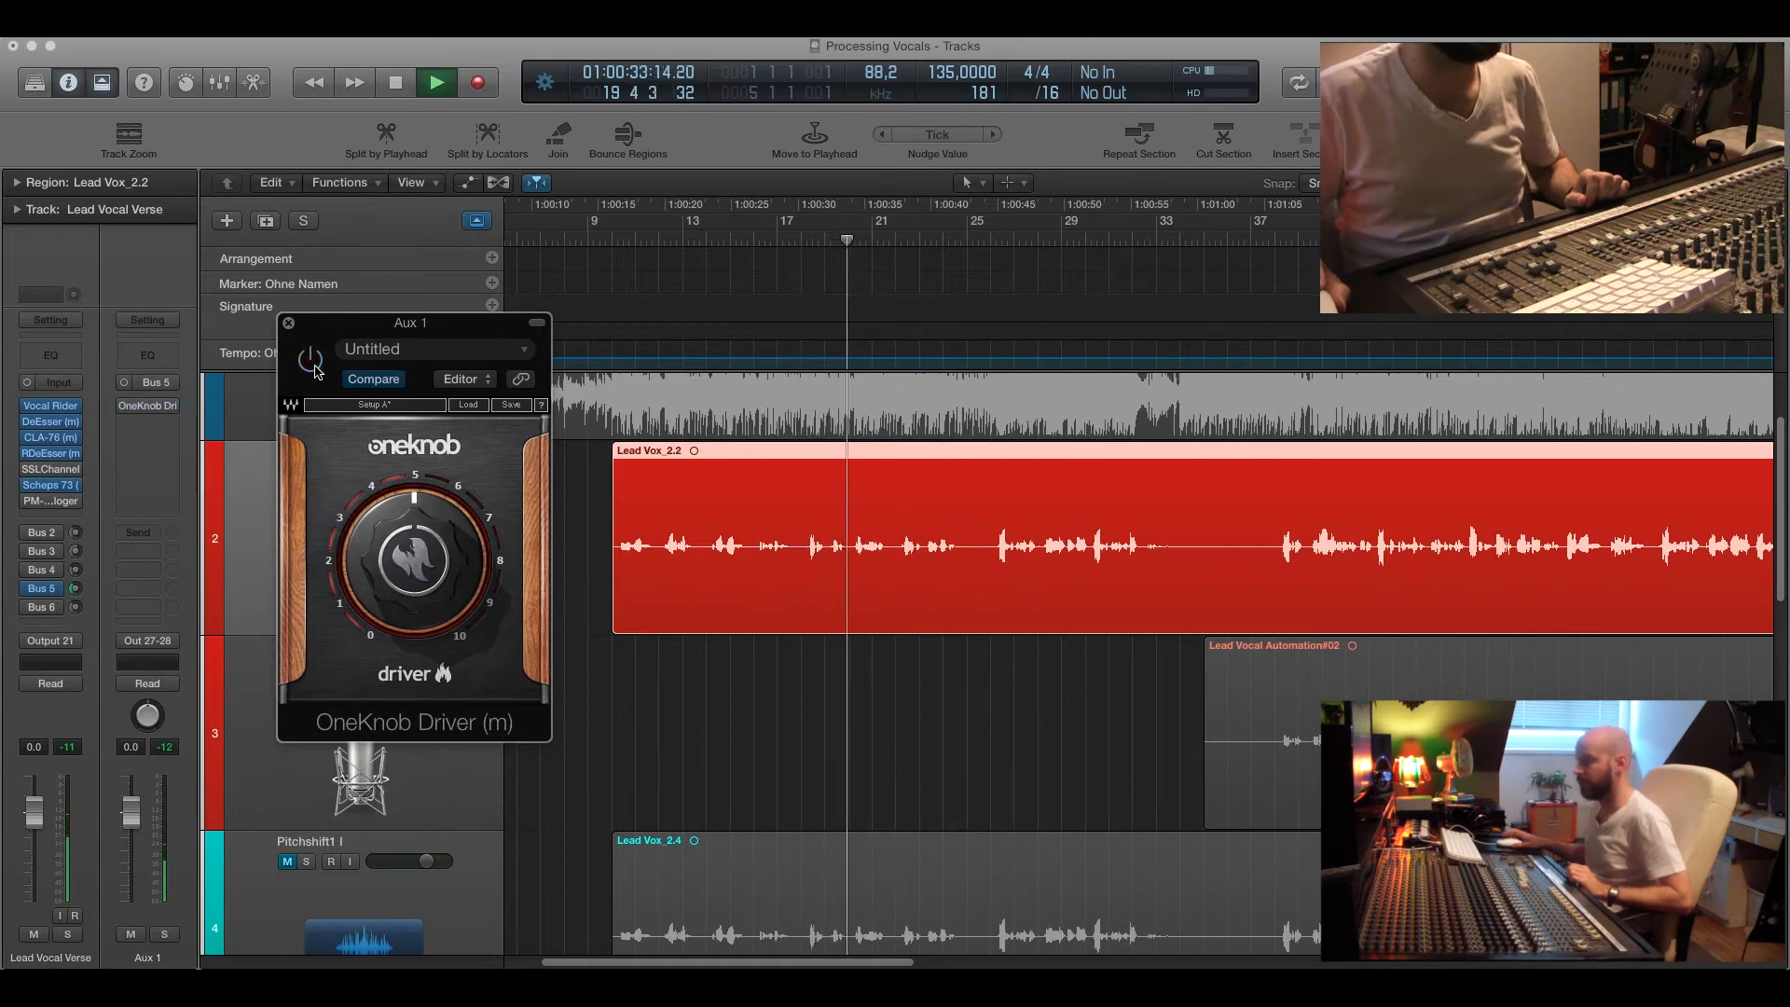
click(316, 369)
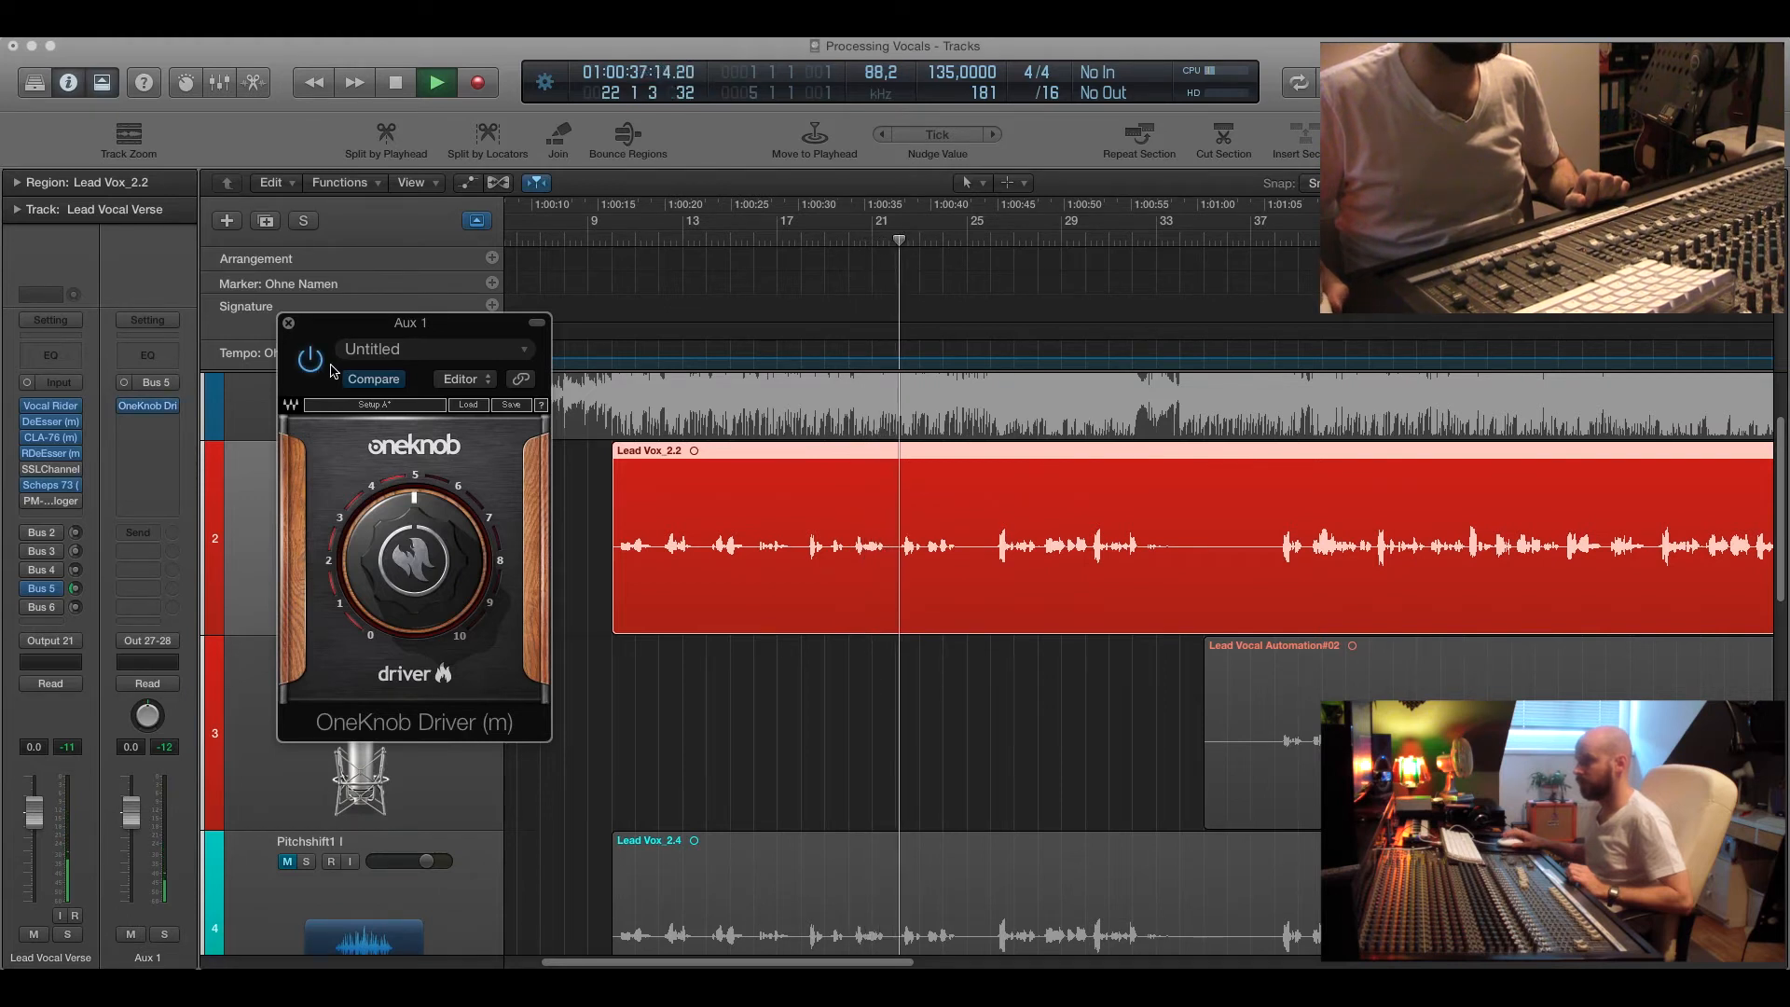
click(289, 324)
key(space)
Play the lead vocal from bar 10 twice to listen to the driven Bus 5 send.
click(602, 235)
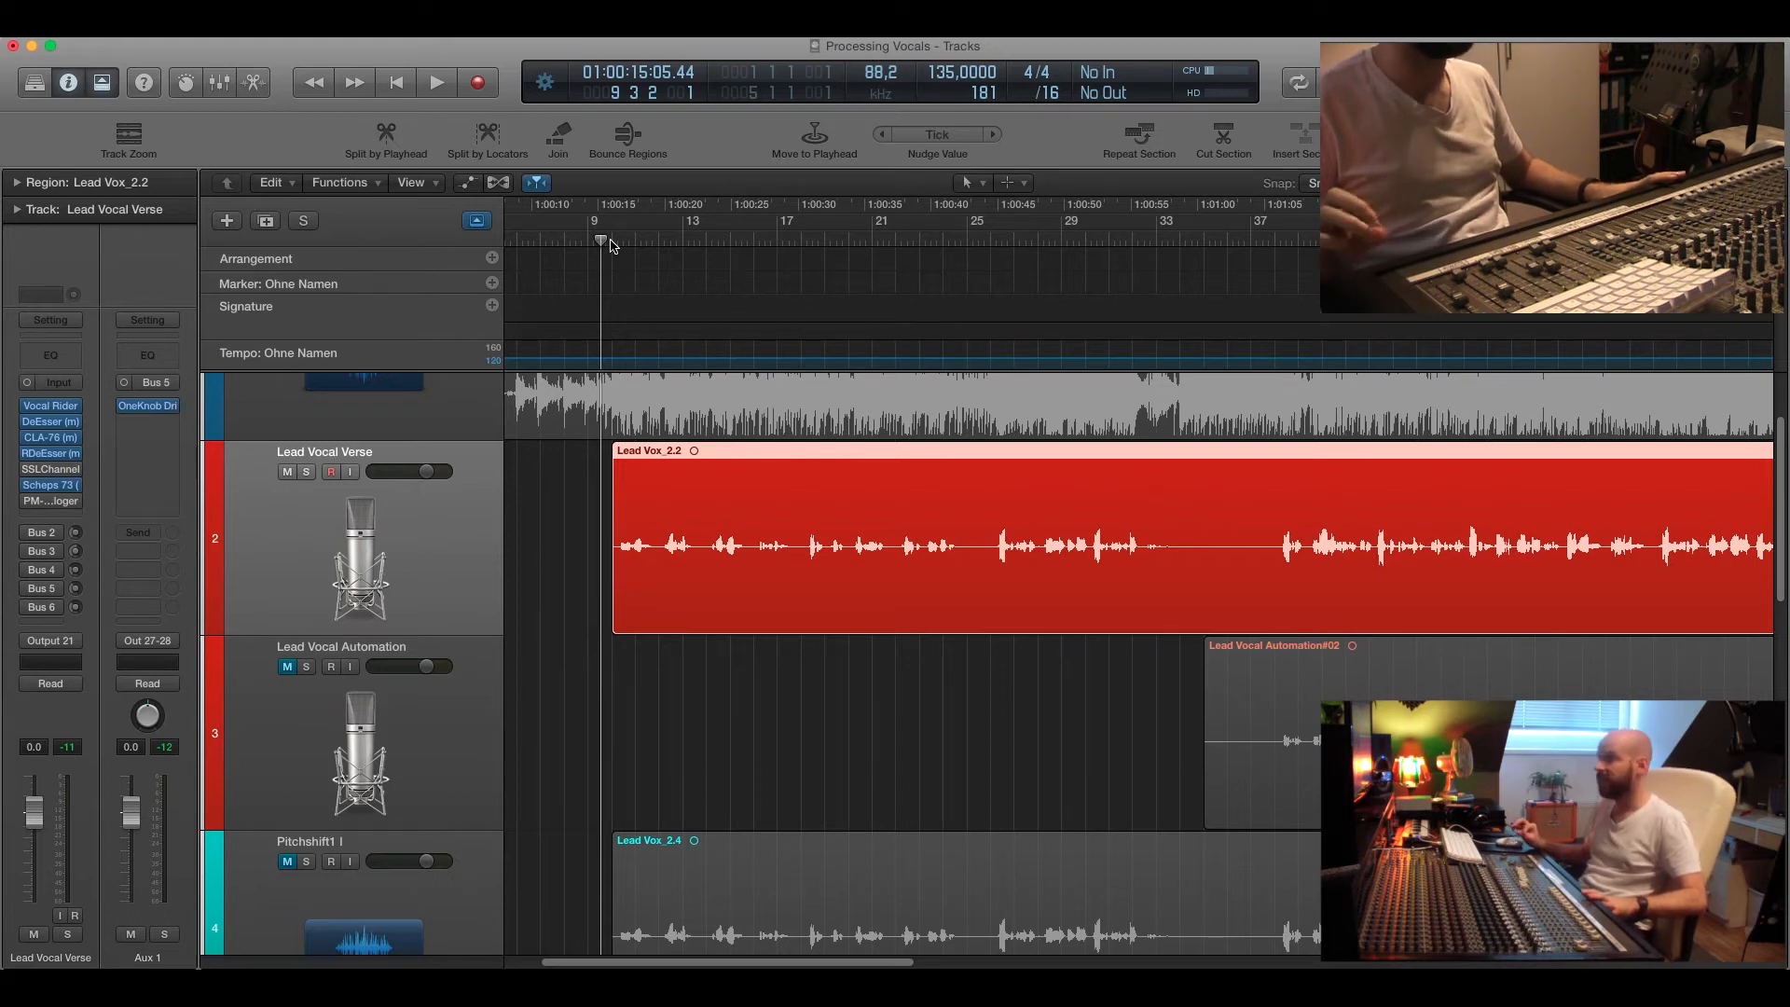
drag(601, 245, 604, 240)
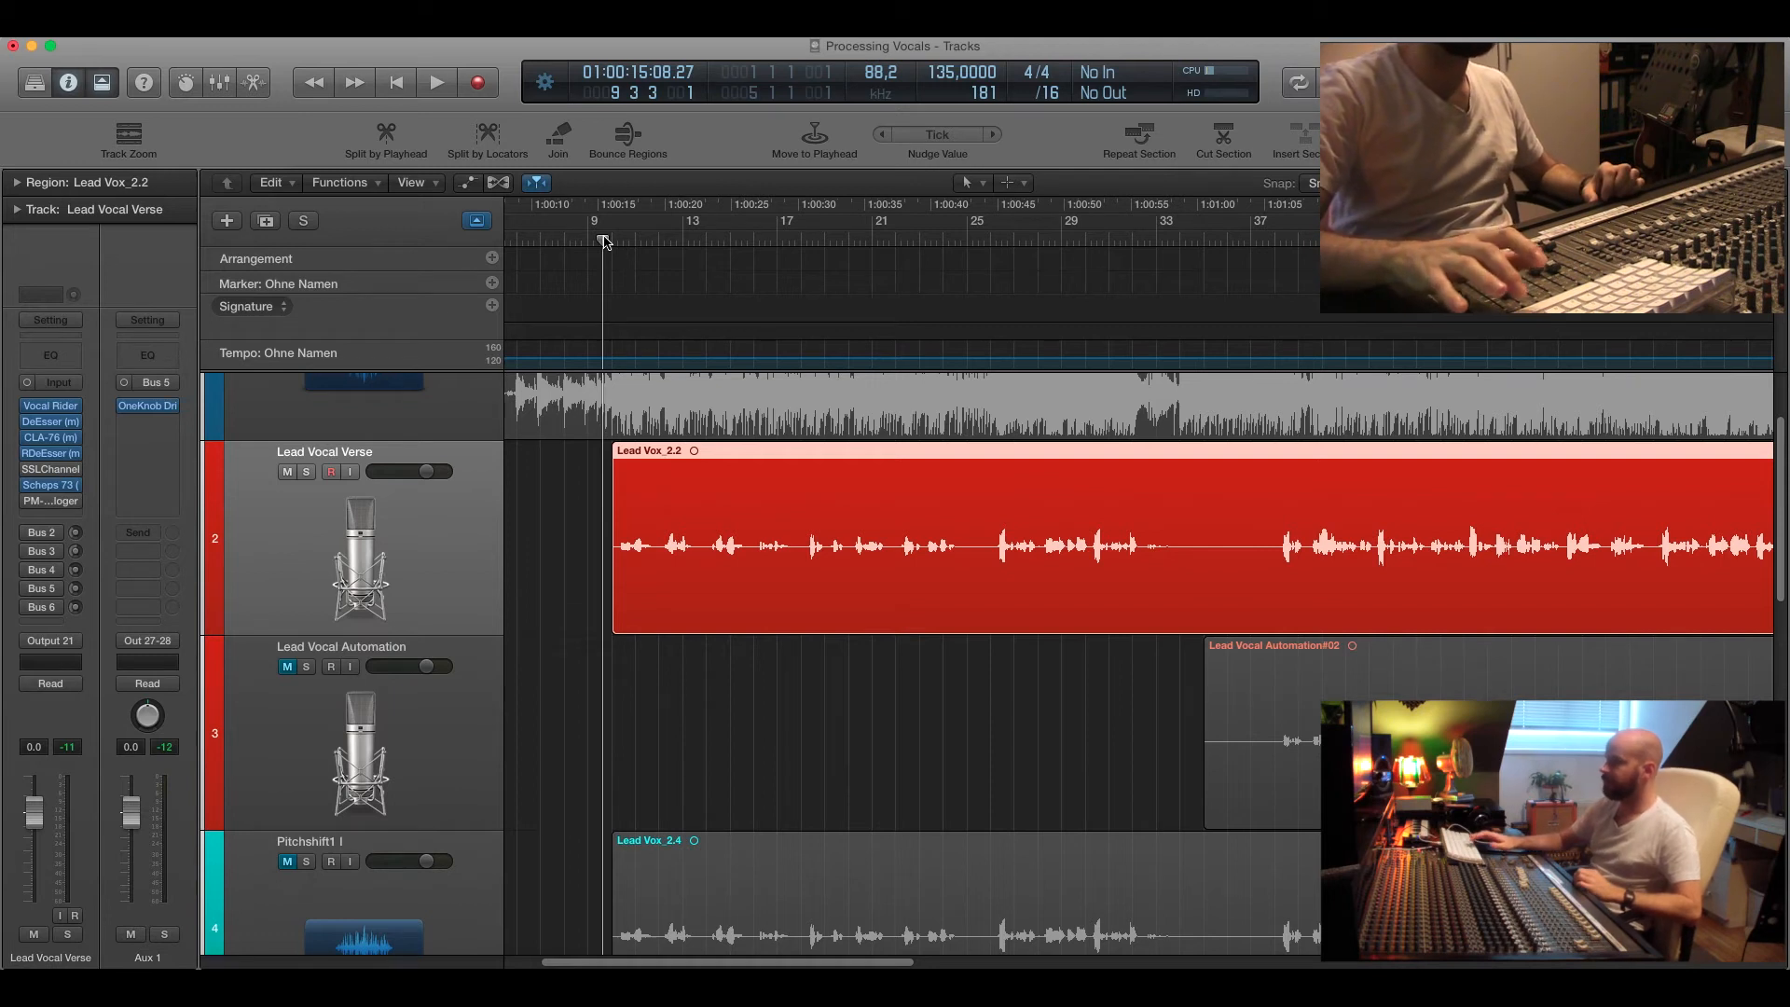
key(space)
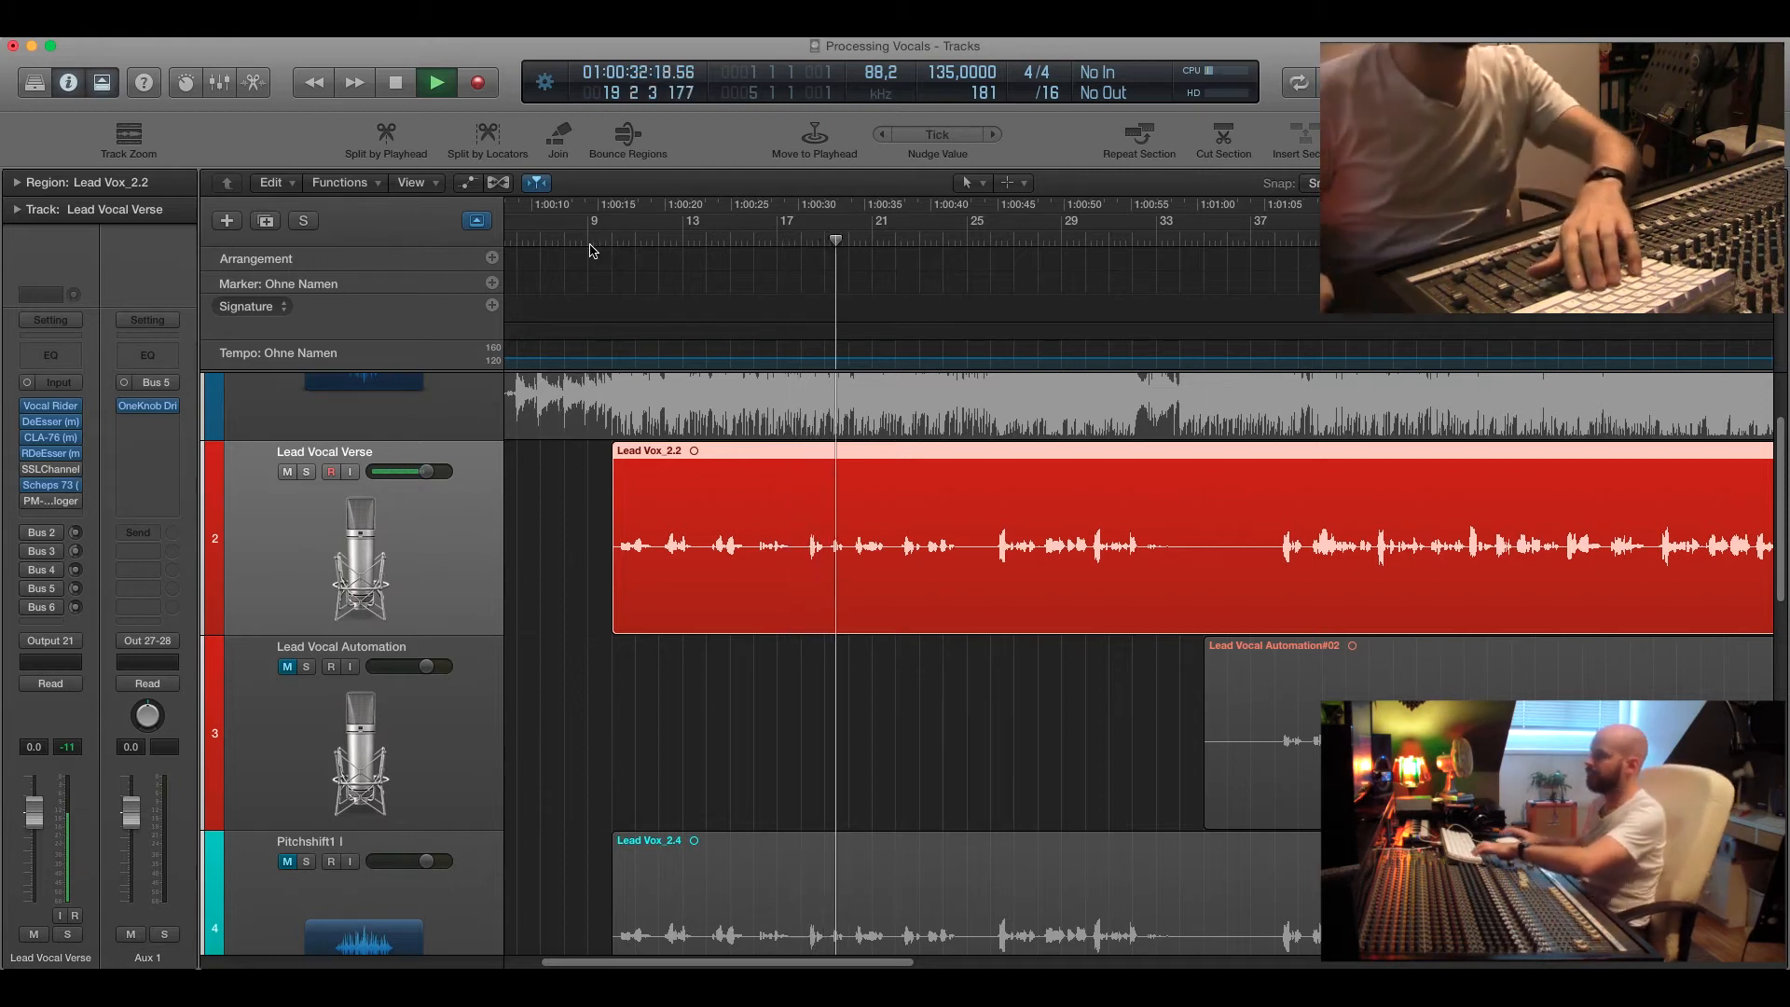
key(space)
click(612, 244)
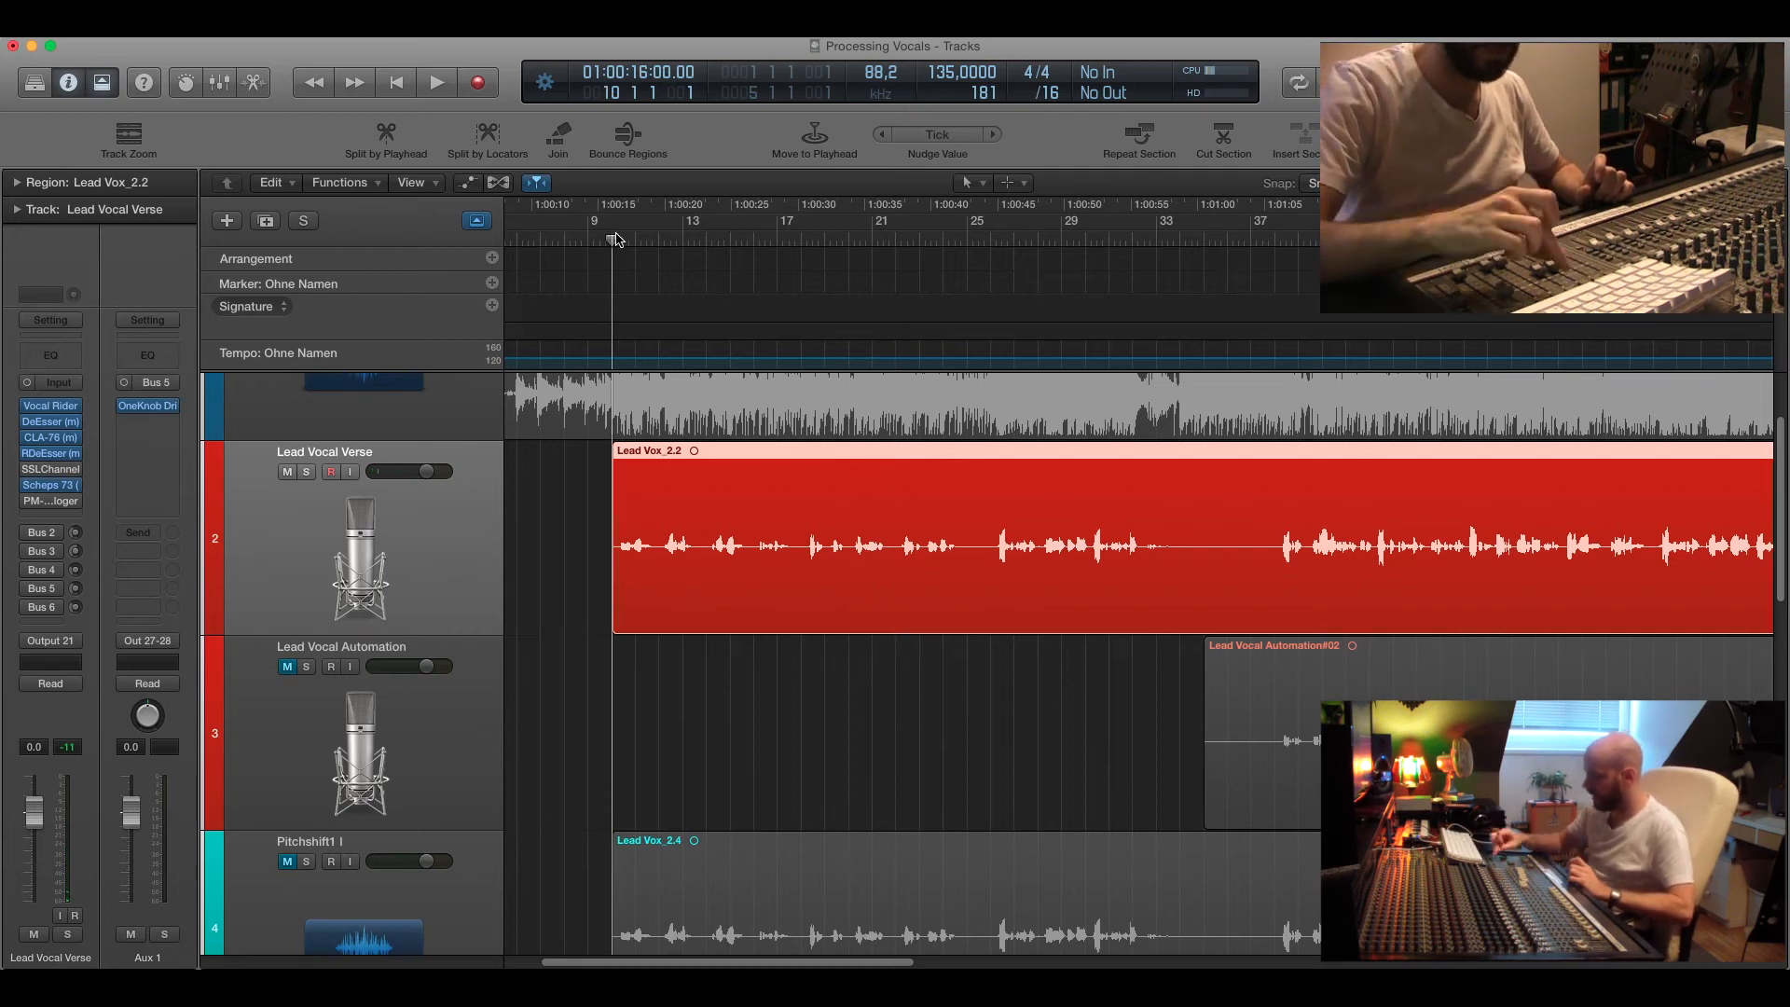
key(space)
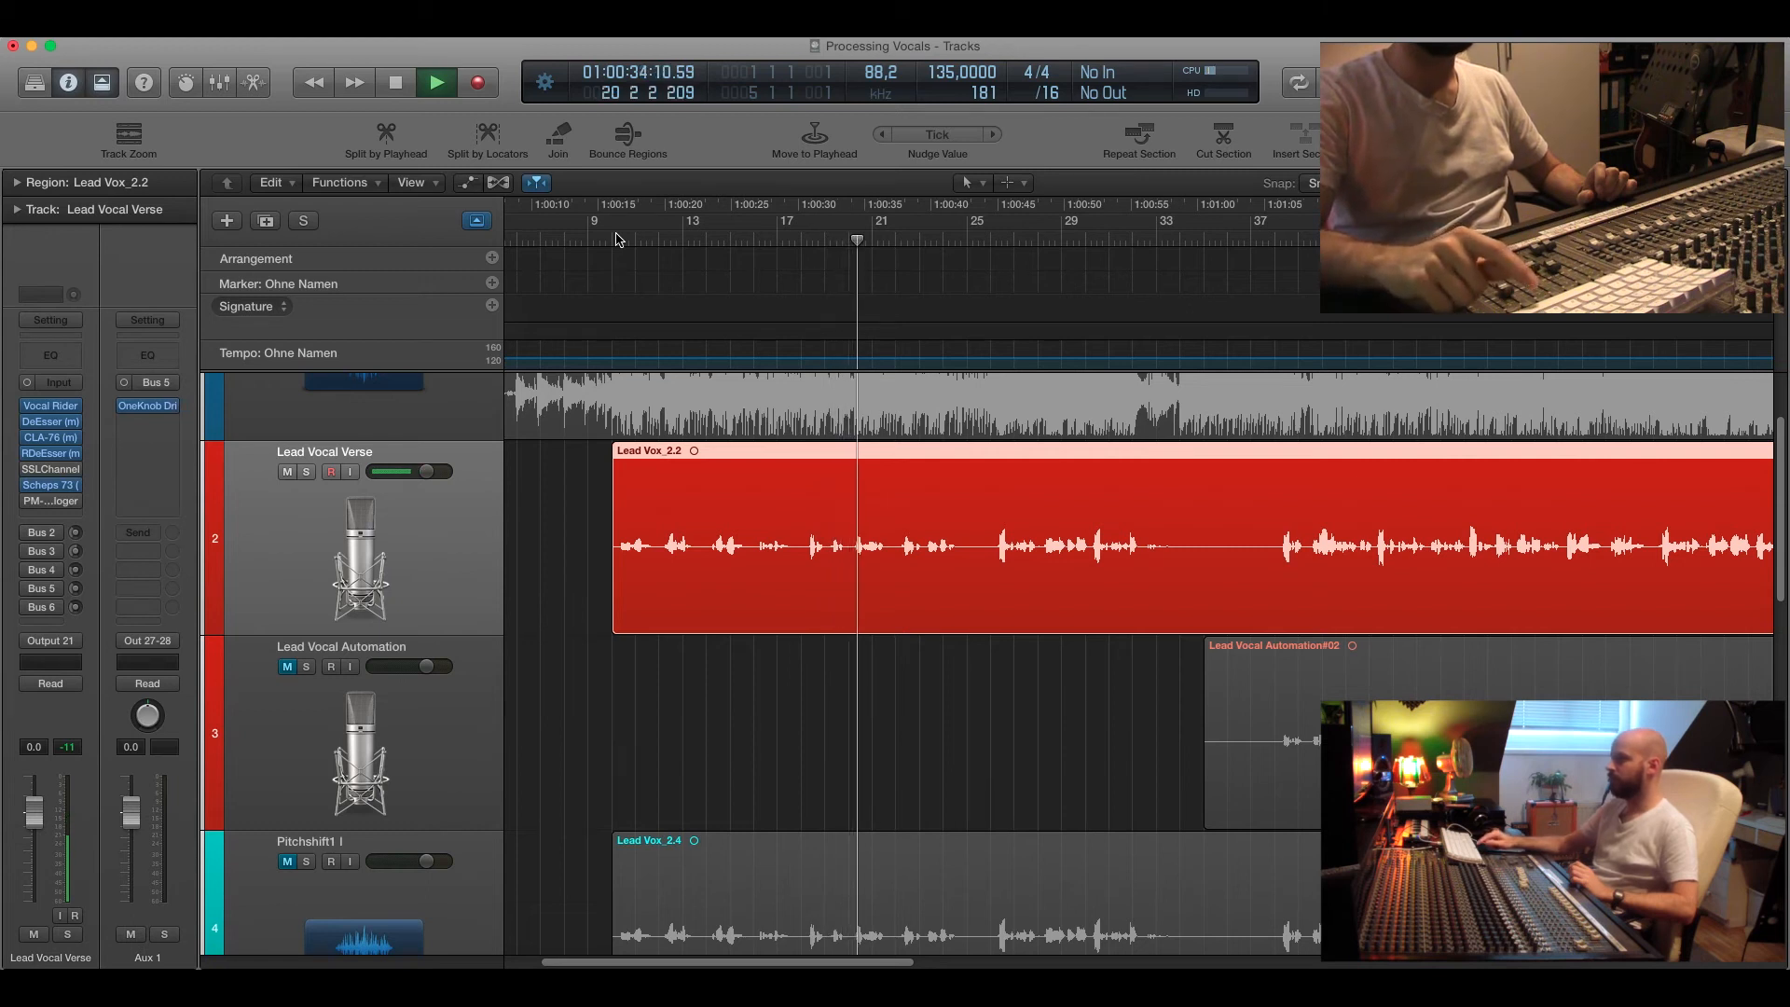
key(space)
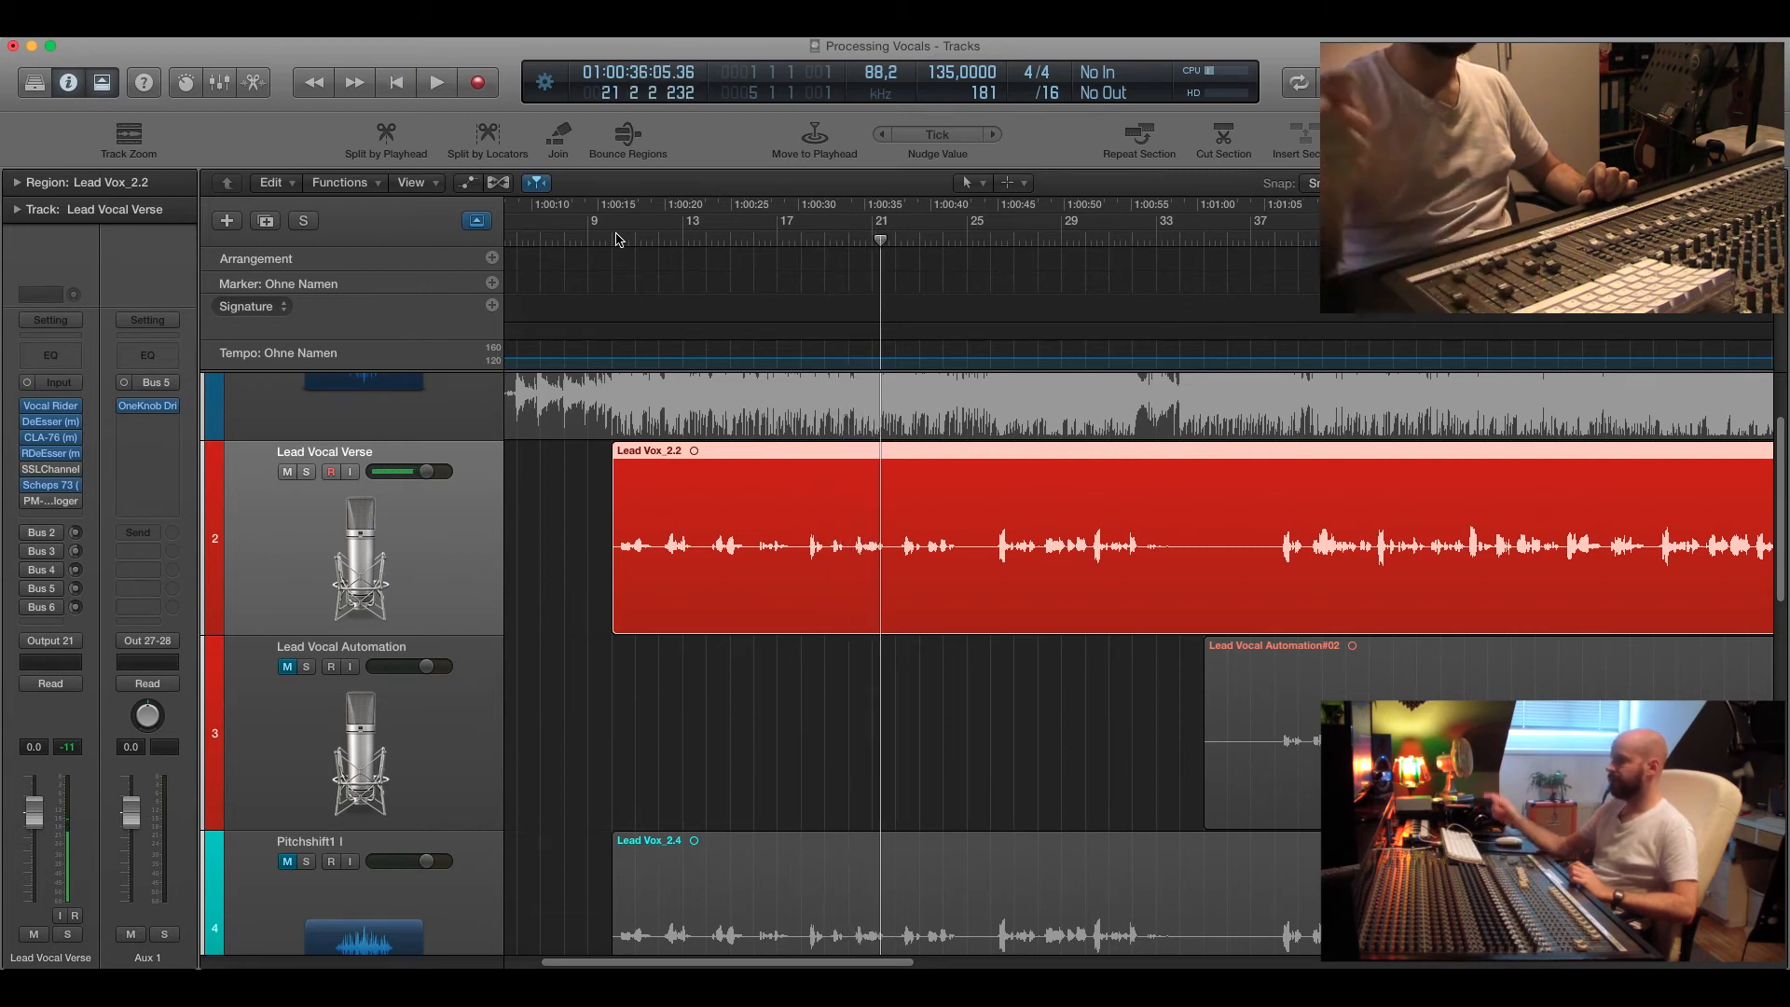
Open the Big Warm Plate reverb on the Reverb return channel and solo that channel.
drag(611, 240, 603, 240)
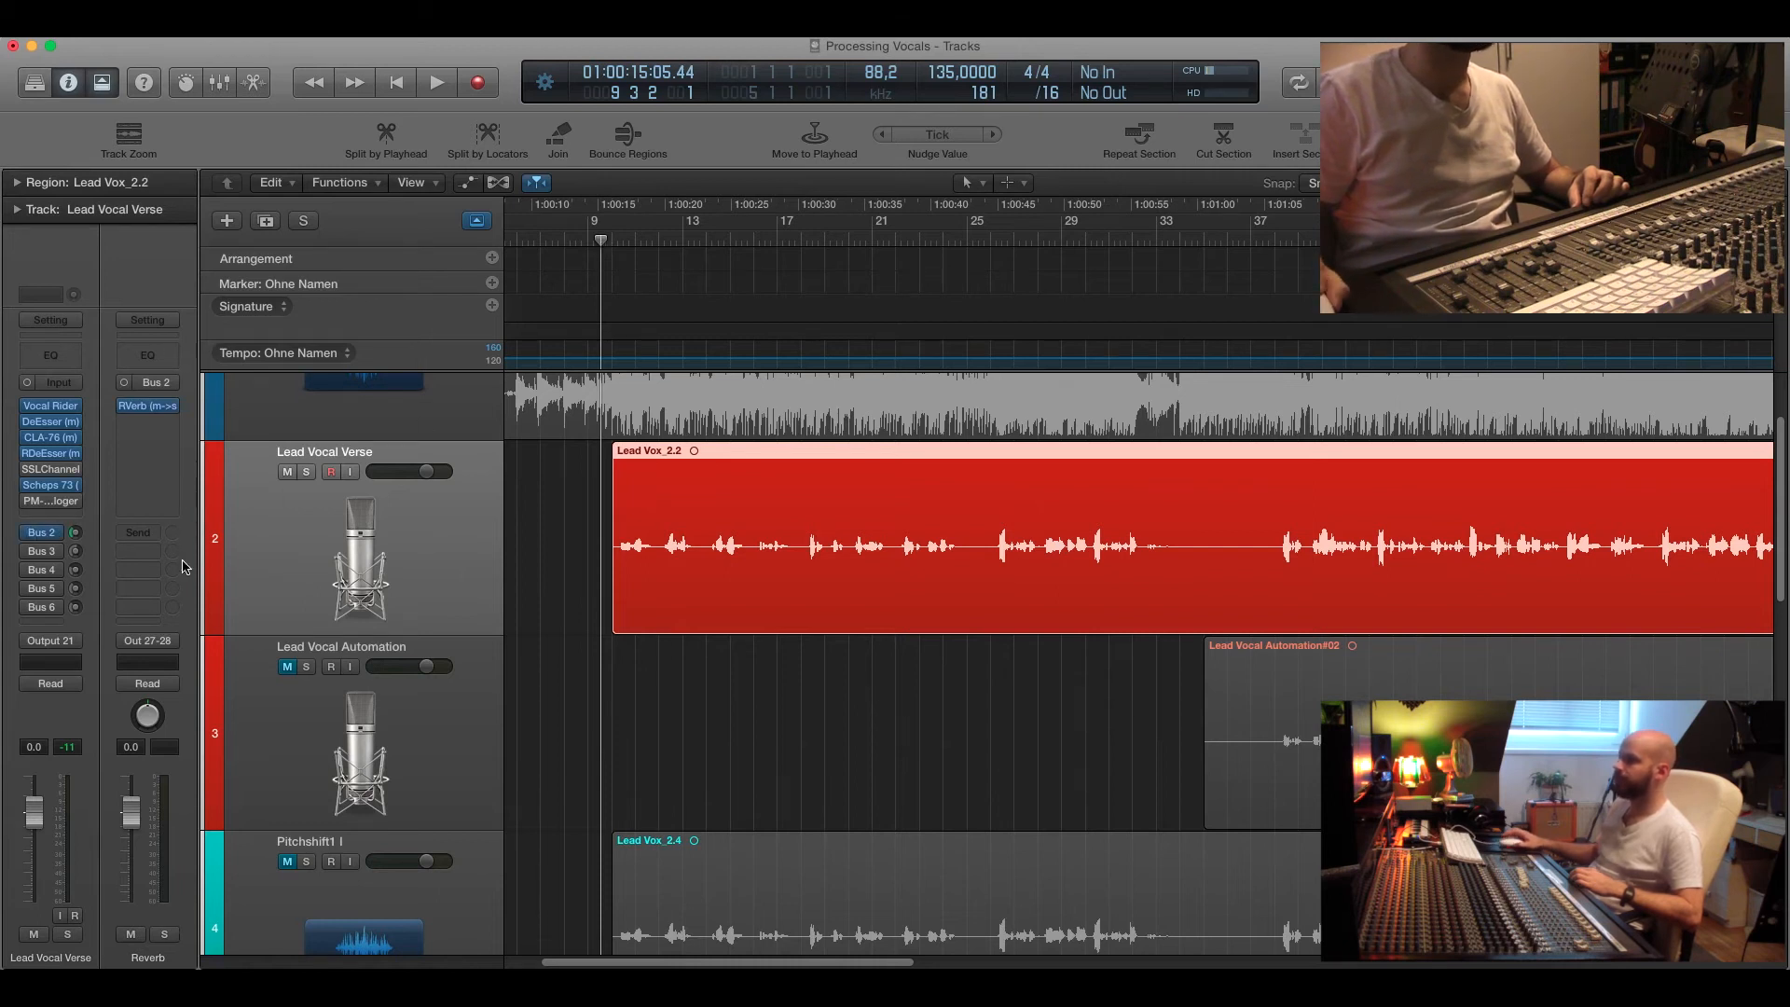
click(149, 408)
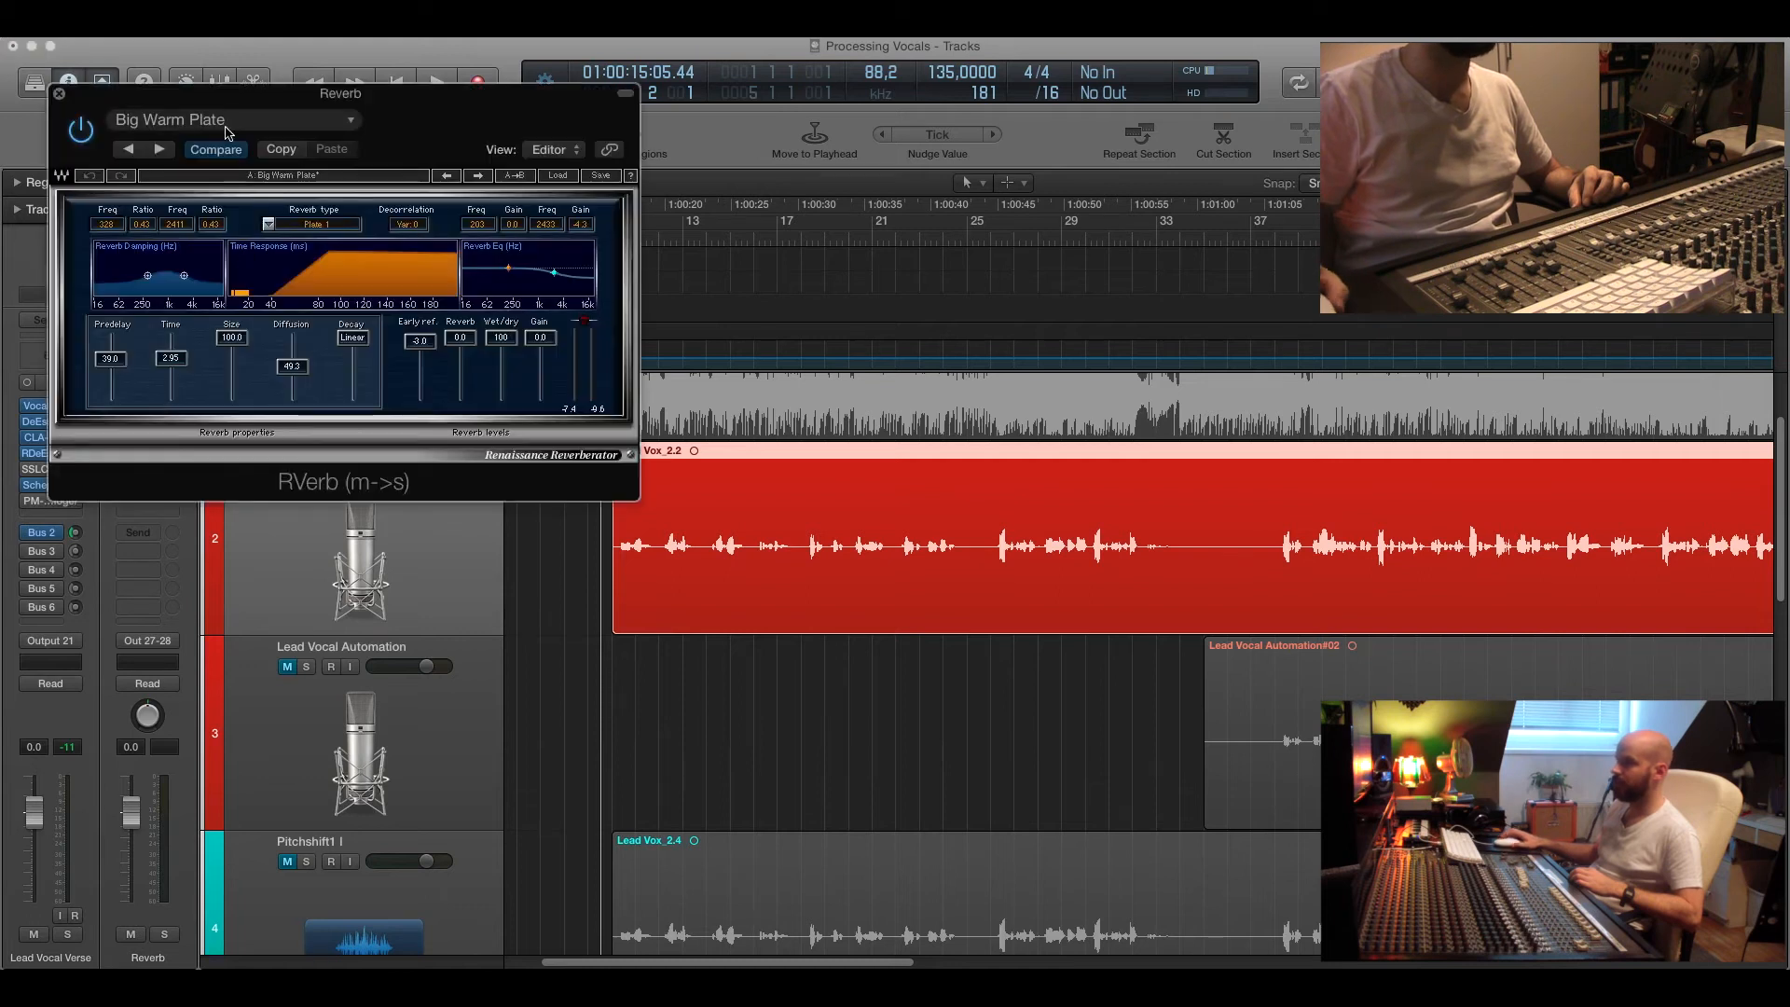
drag(282, 105, 278, 147)
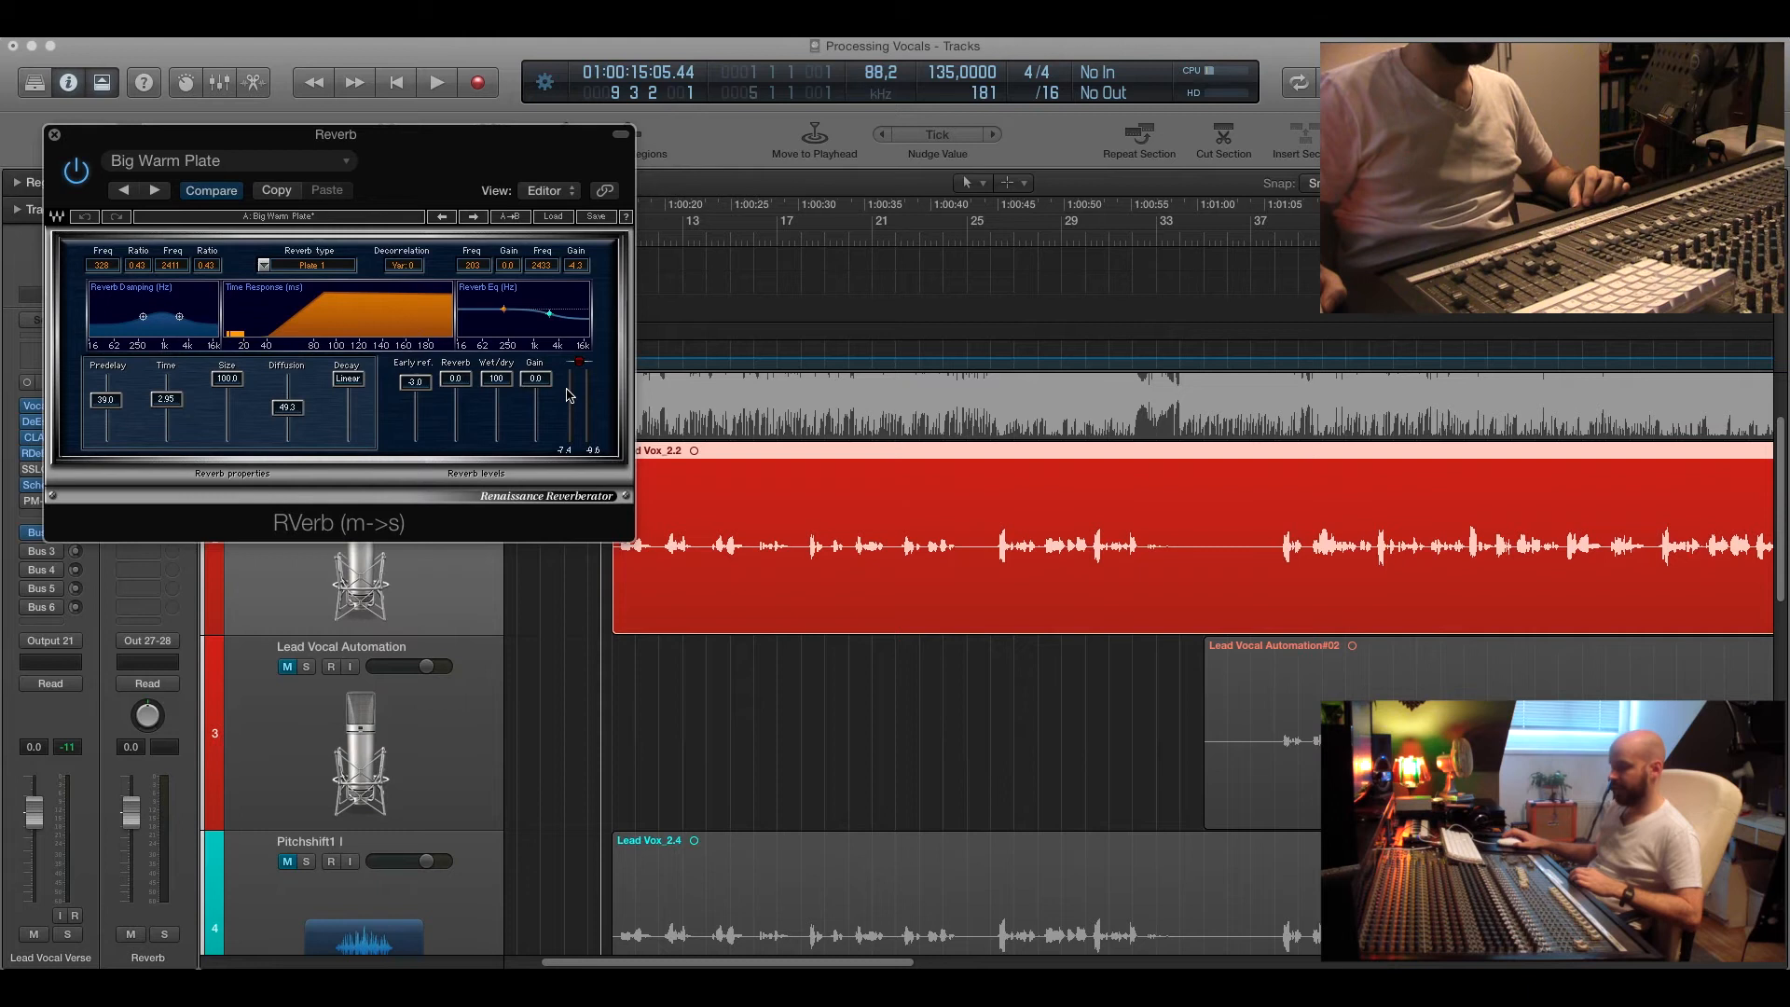
drag(357, 164, 612, 273)
click(154, 933)
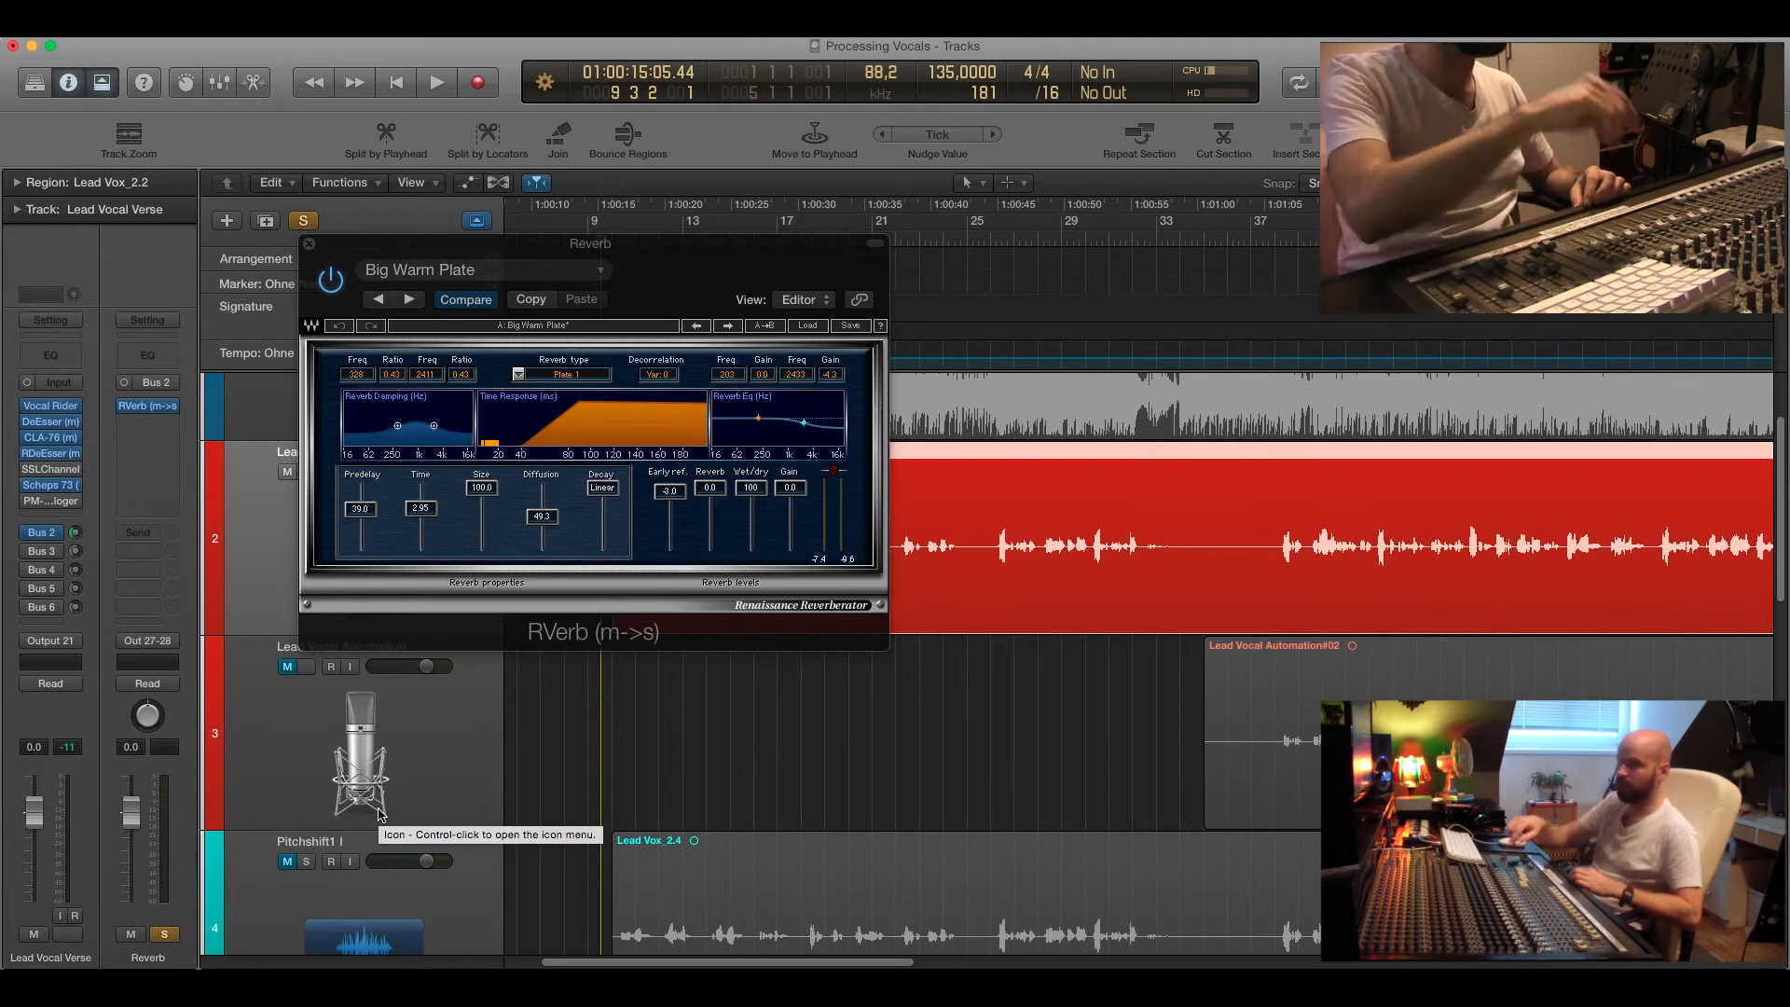
Play back the soloed reverb return, then close the reverb plugin and clear the solo.
key(space)
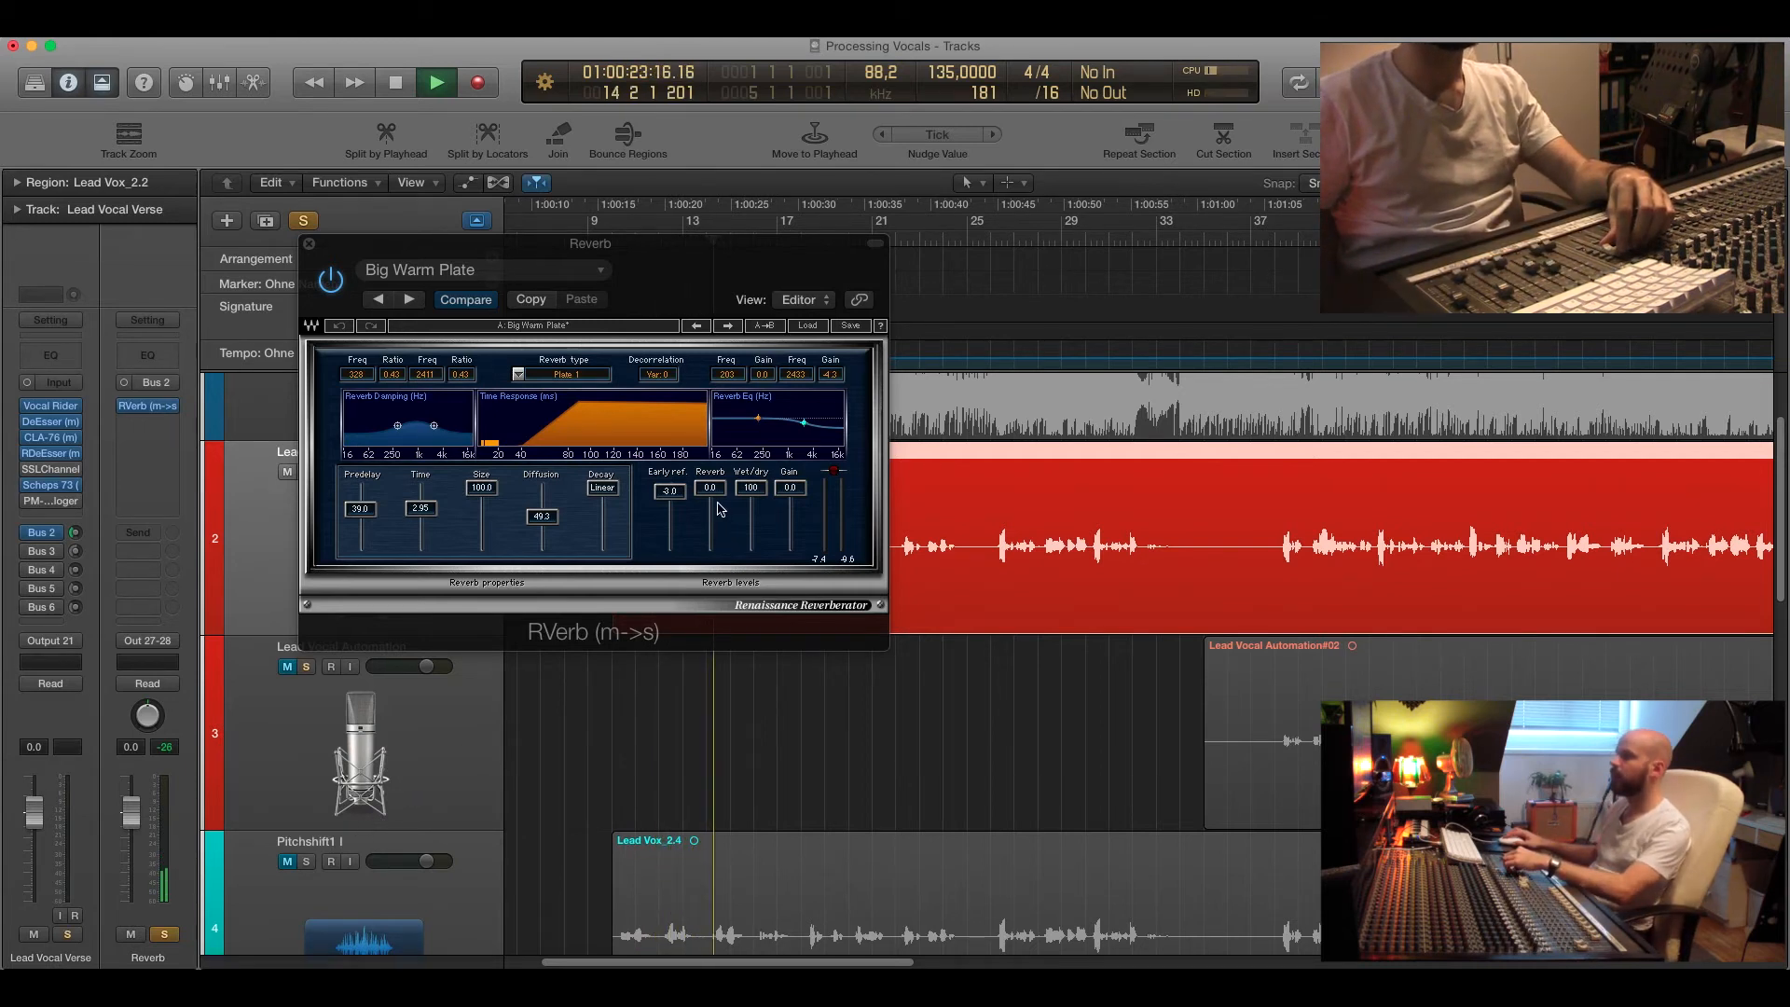
drag(751, 492, 750, 503)
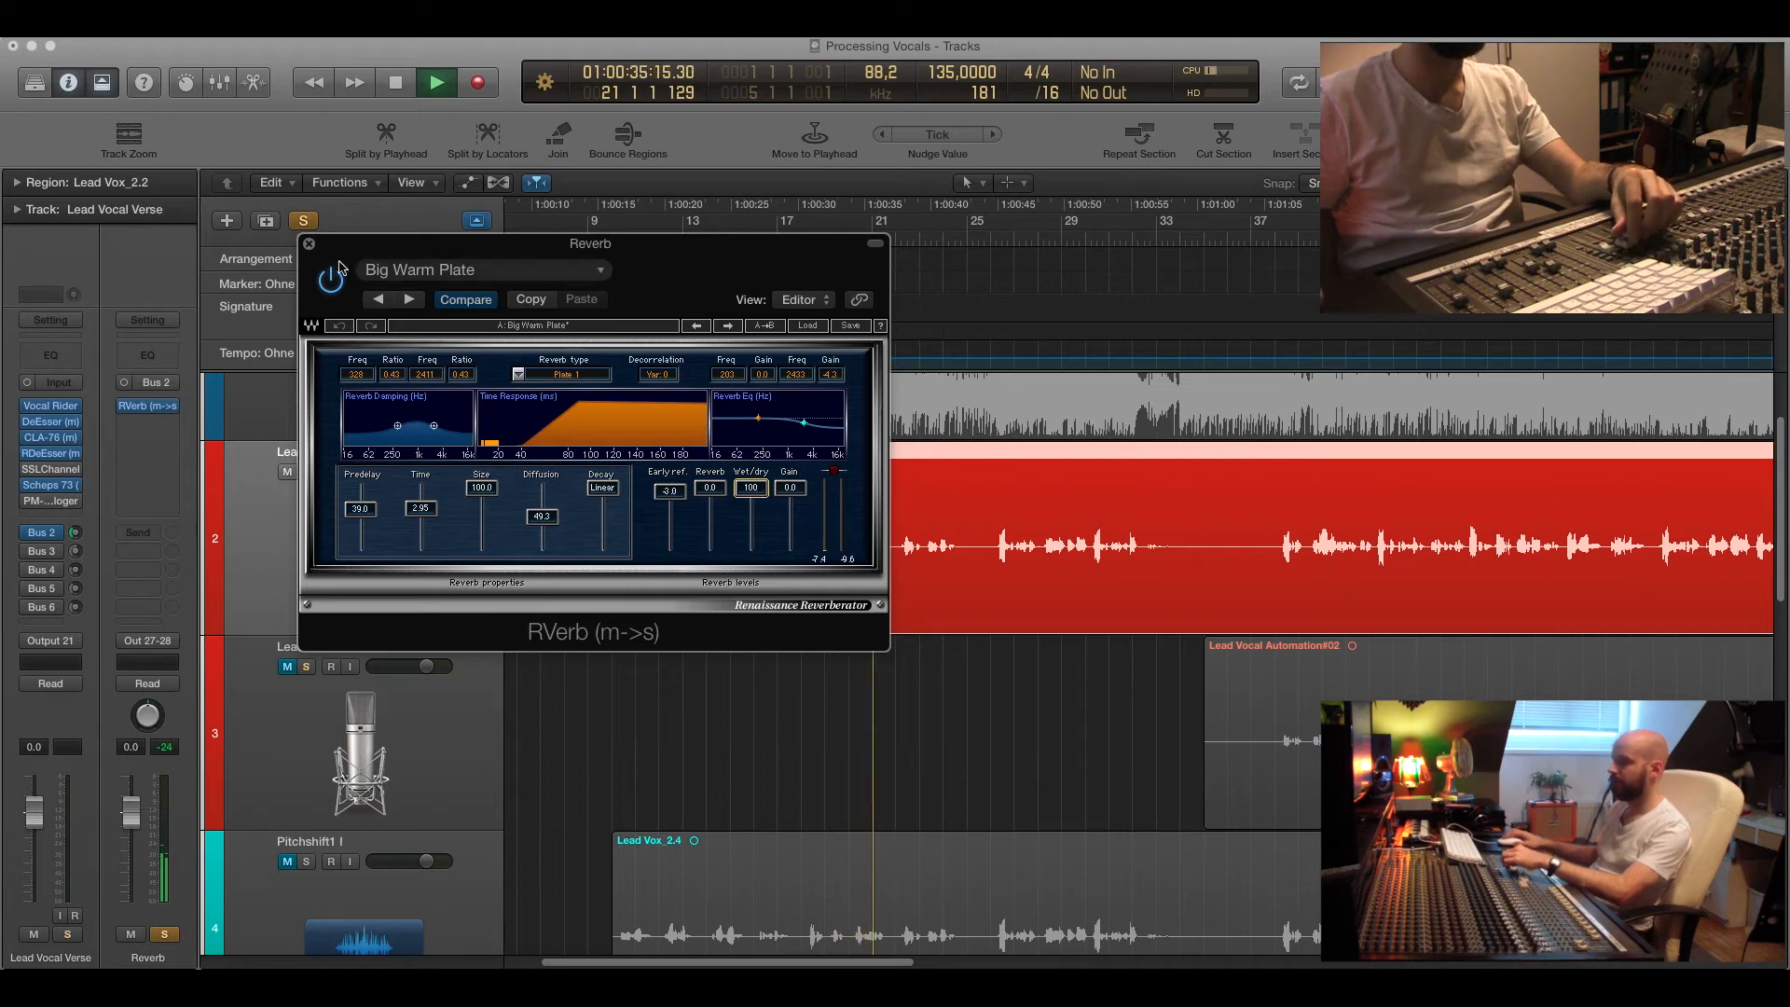
click(309, 245)
click(304, 220)
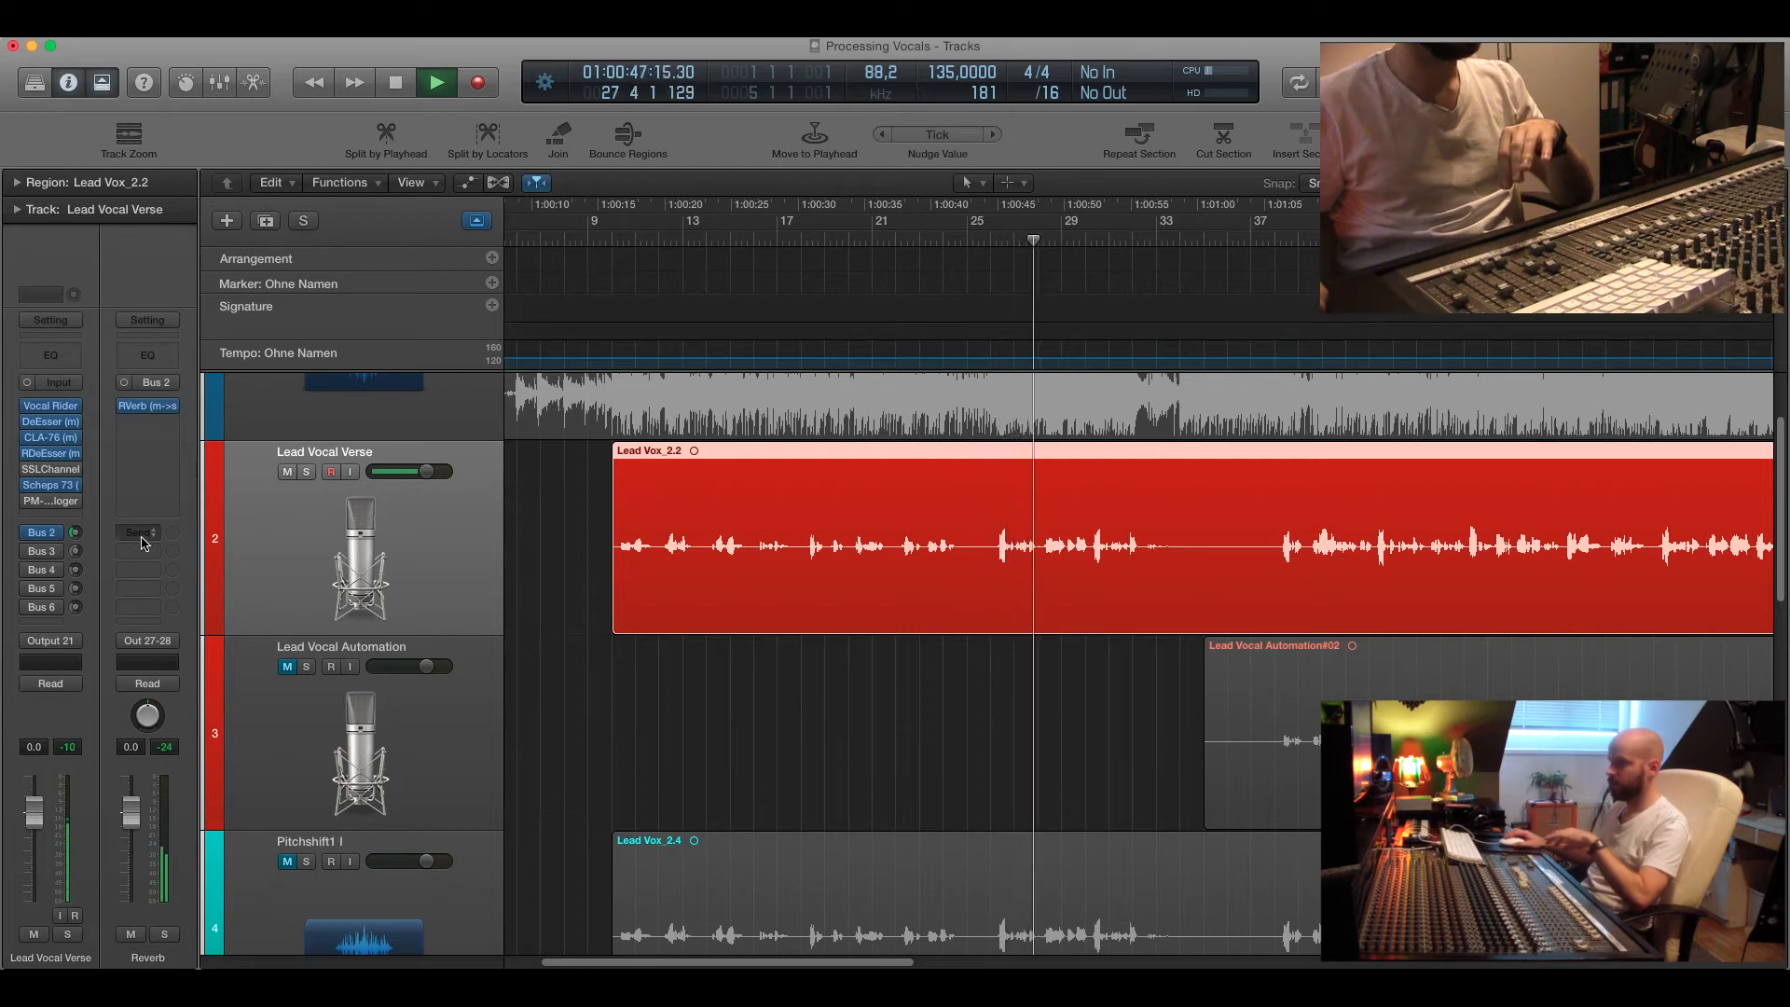
Mute and unmute the Reverb return during playback to compare, then stop.
click(131, 935)
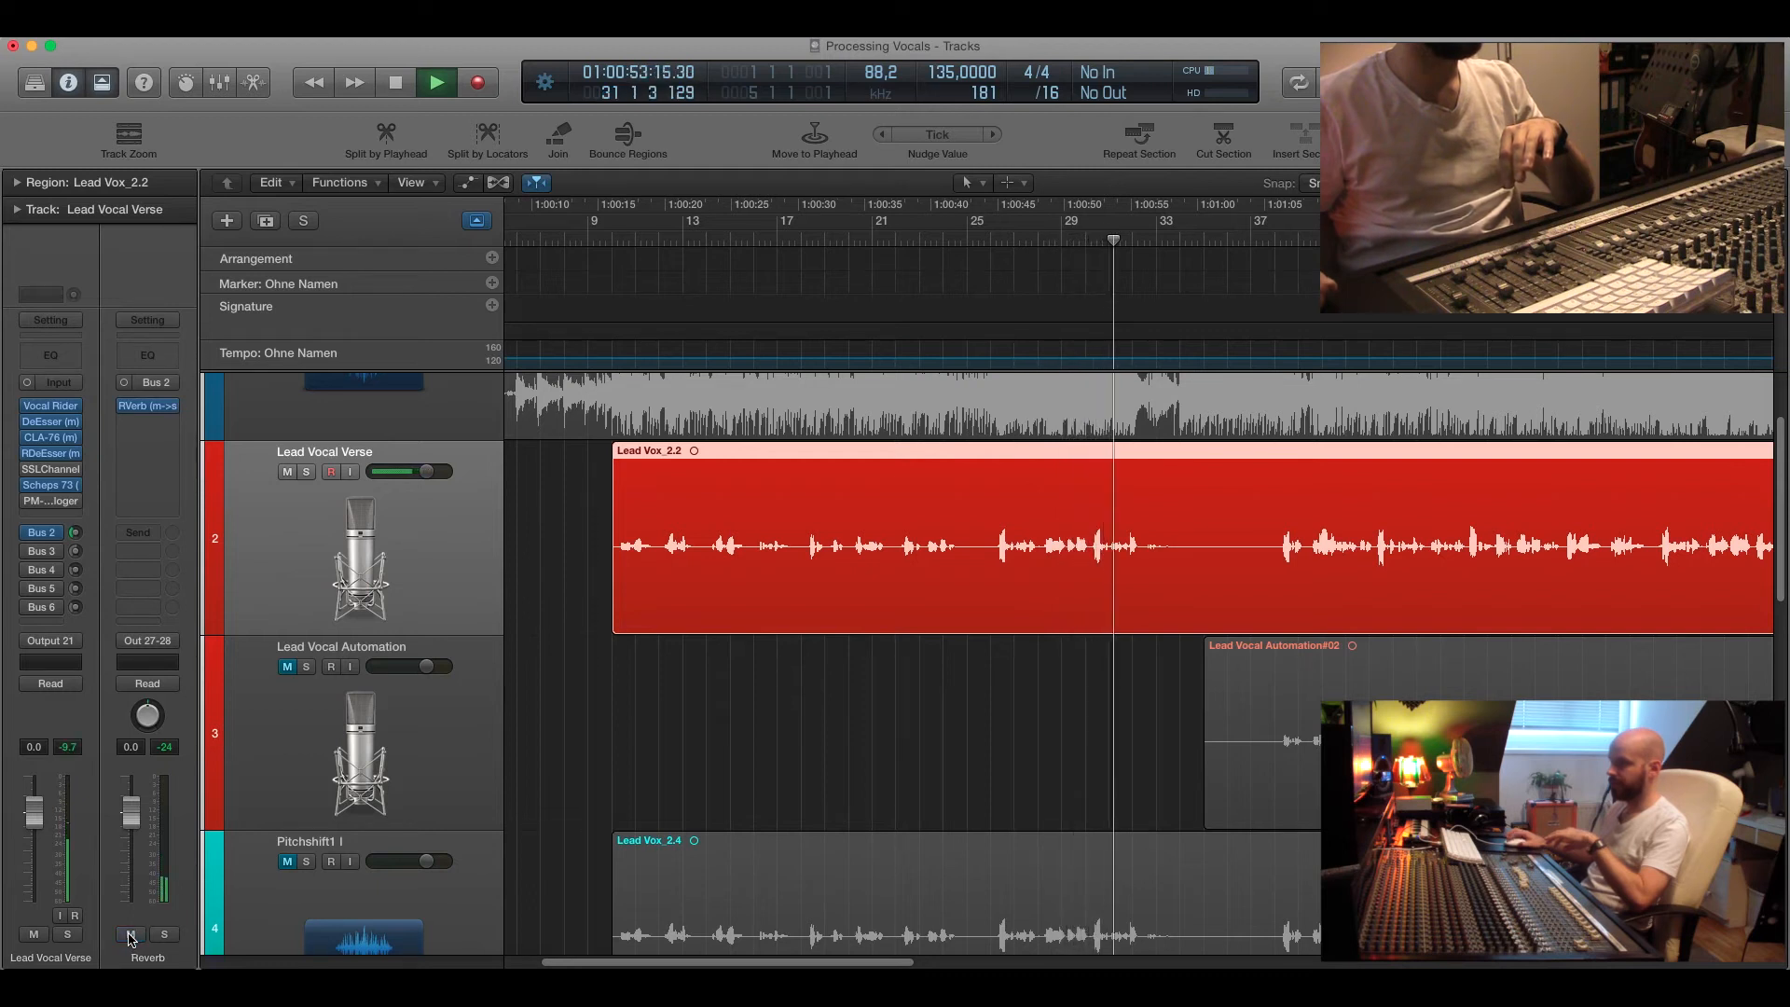
click(131, 936)
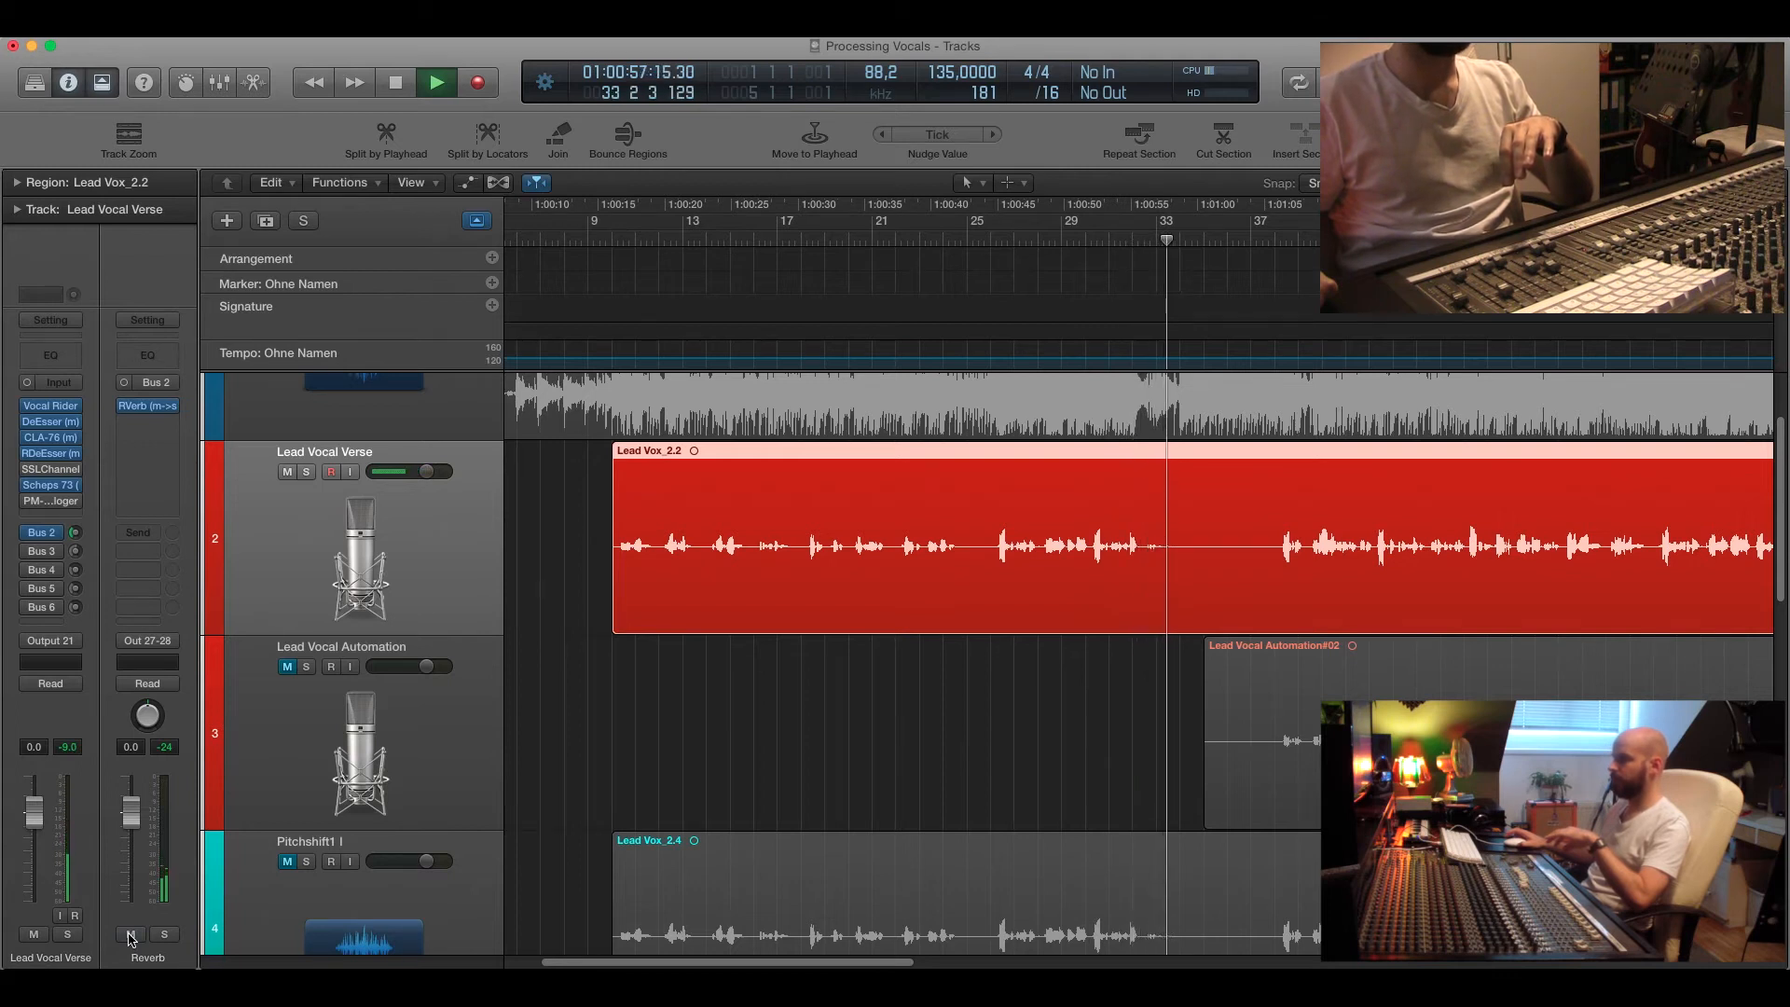
key(space)
Return the playhead to bar 10 and scroll through the pitch-shift and backing vocal tracks.
mouse_move(129, 416)
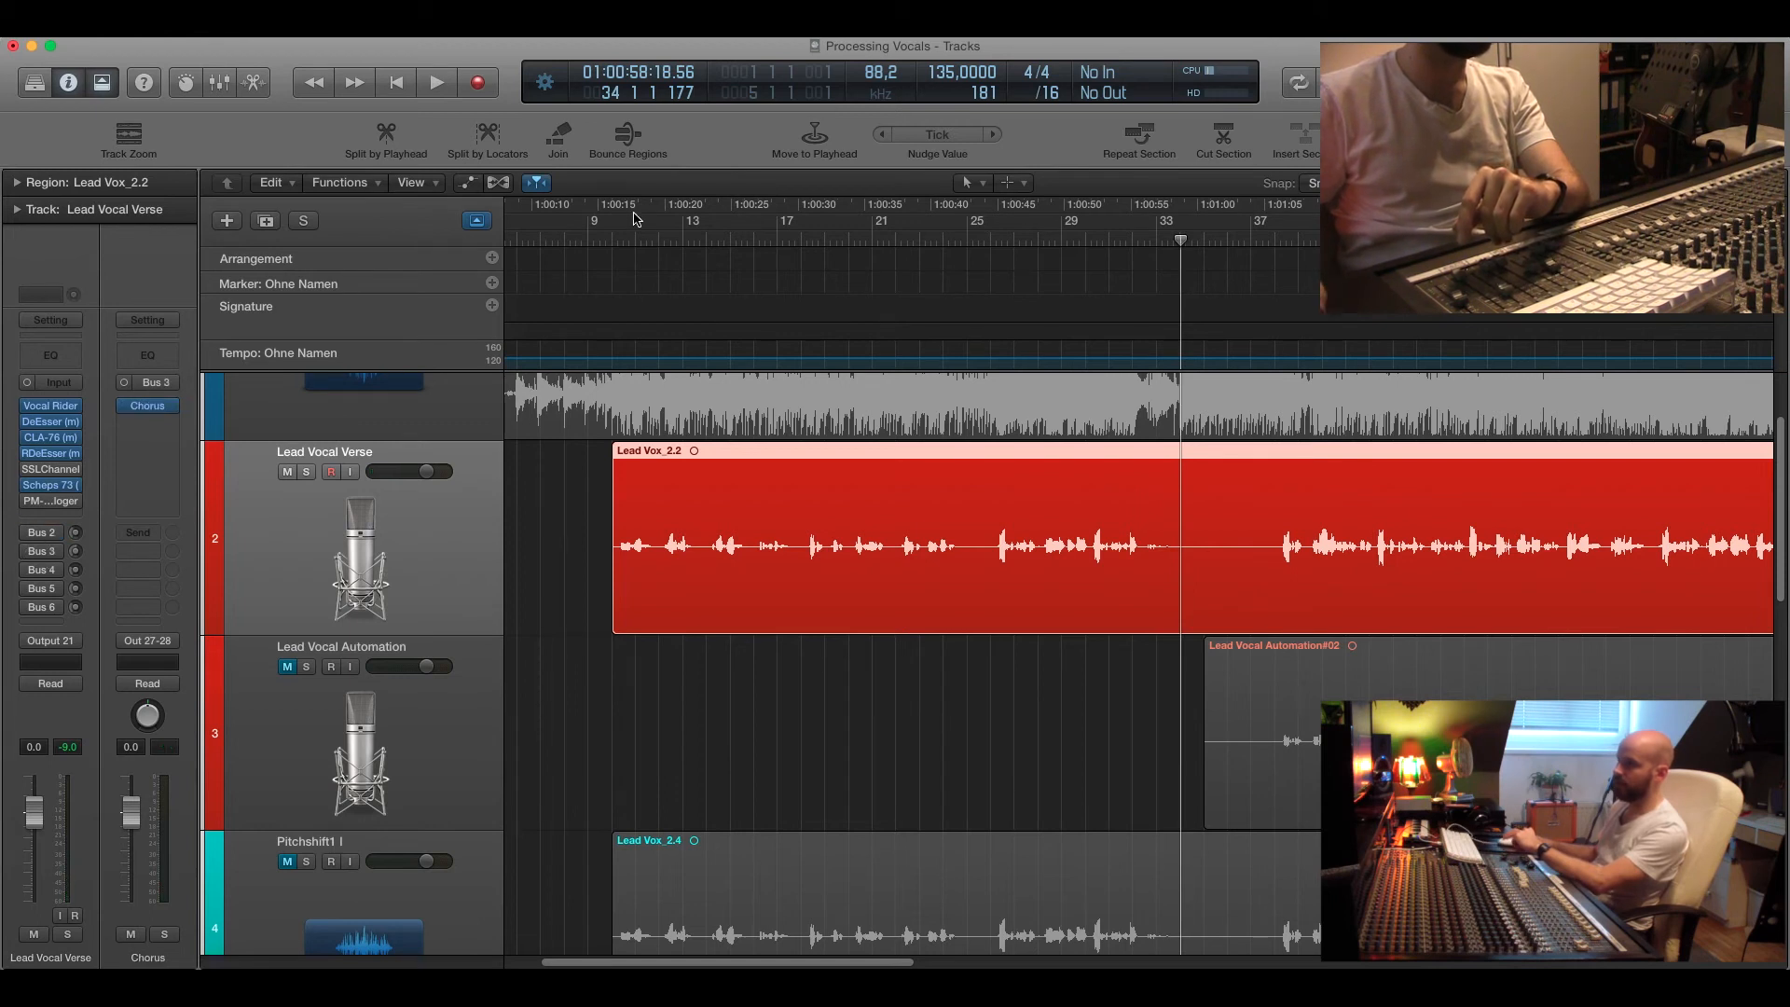
click(613, 239)
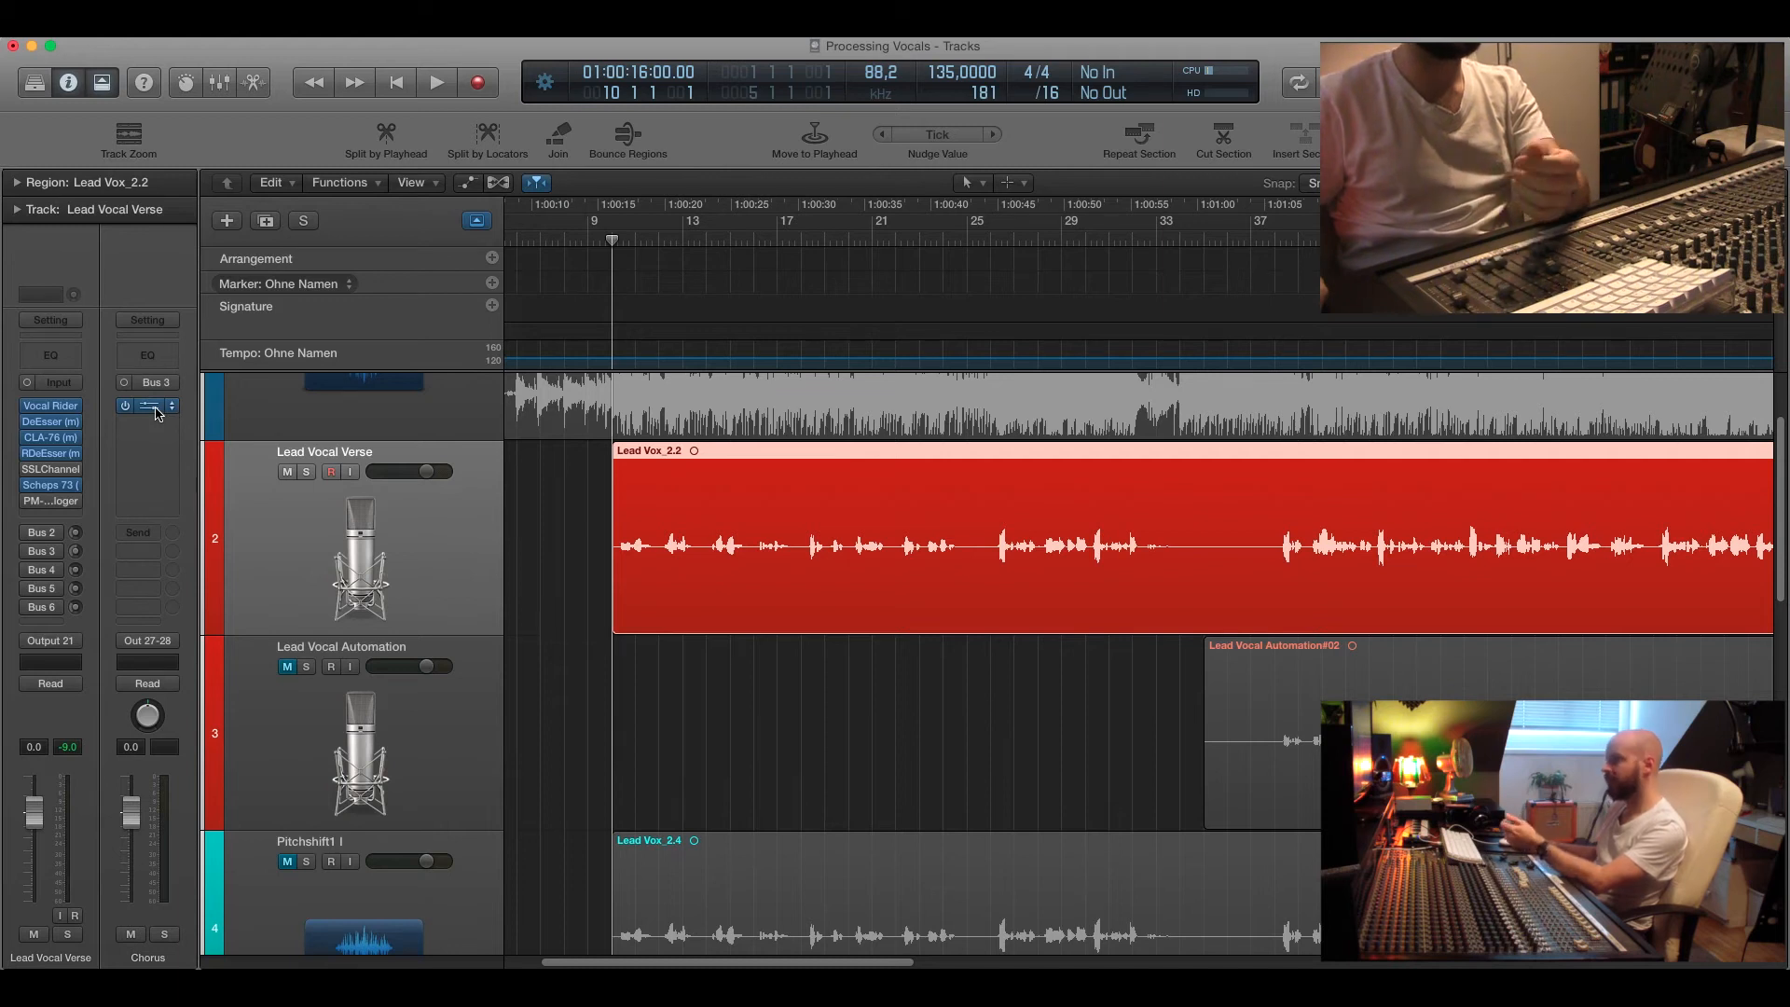
scroll(527, 702, down, 1)
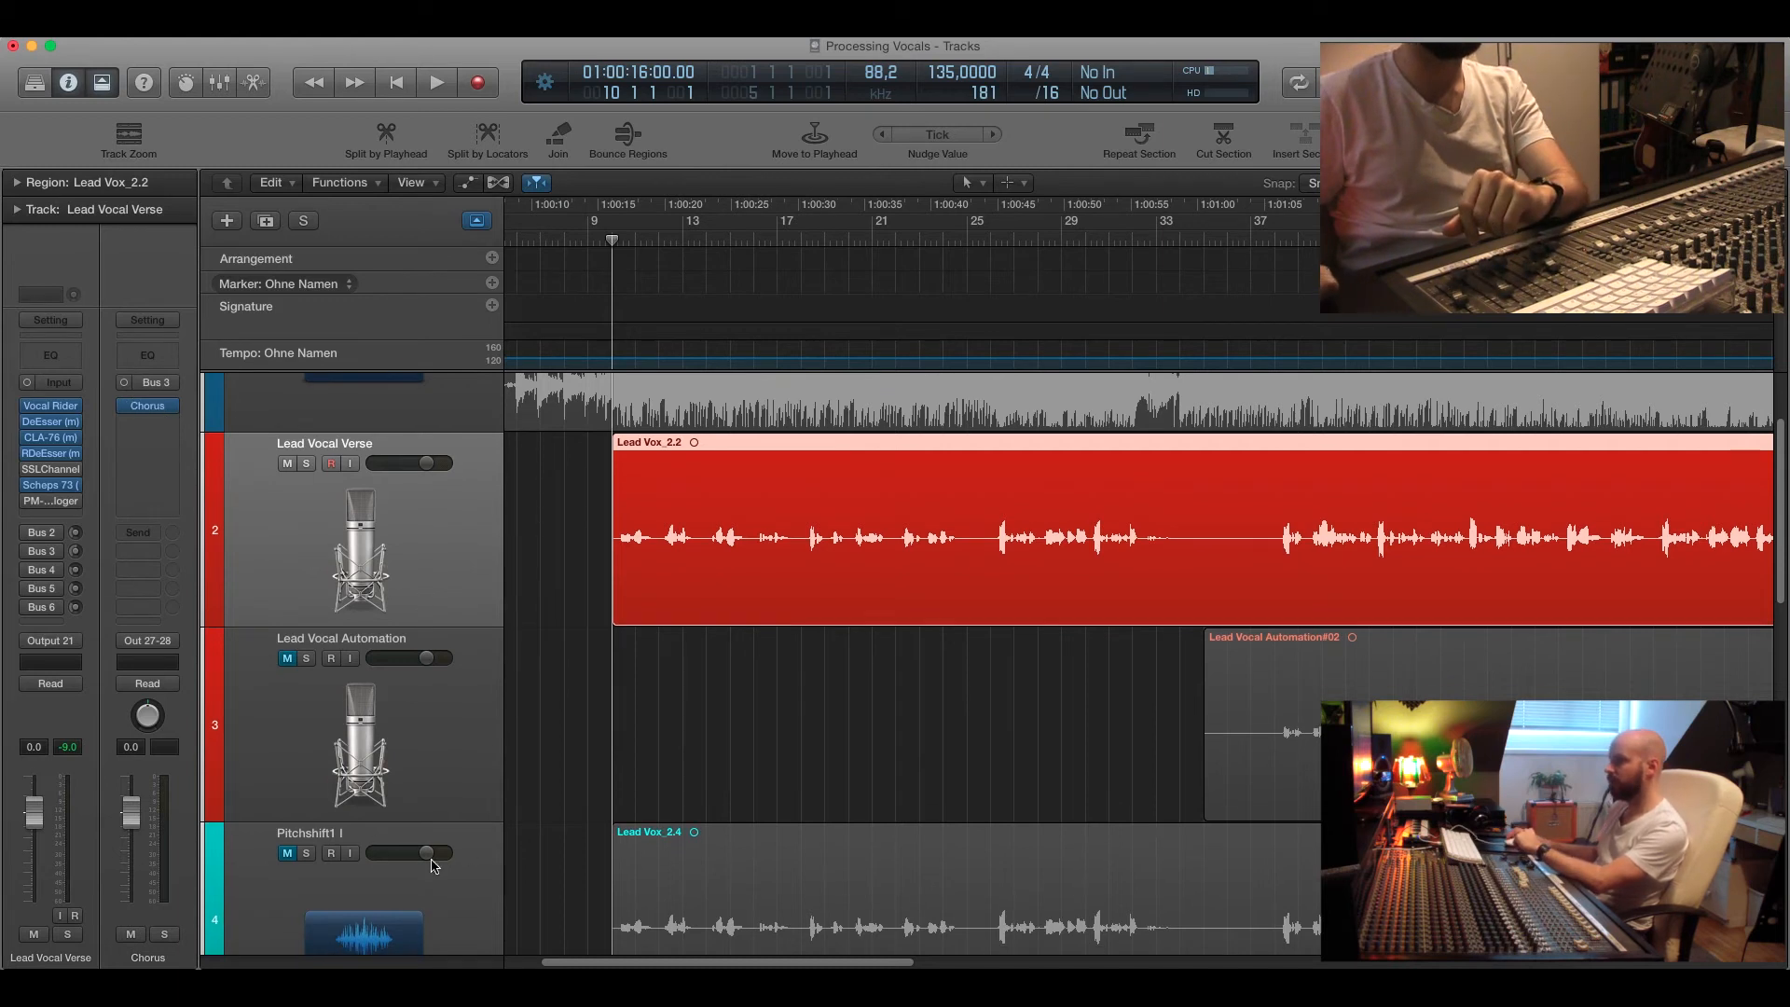
scroll(494, 834, down, 5)
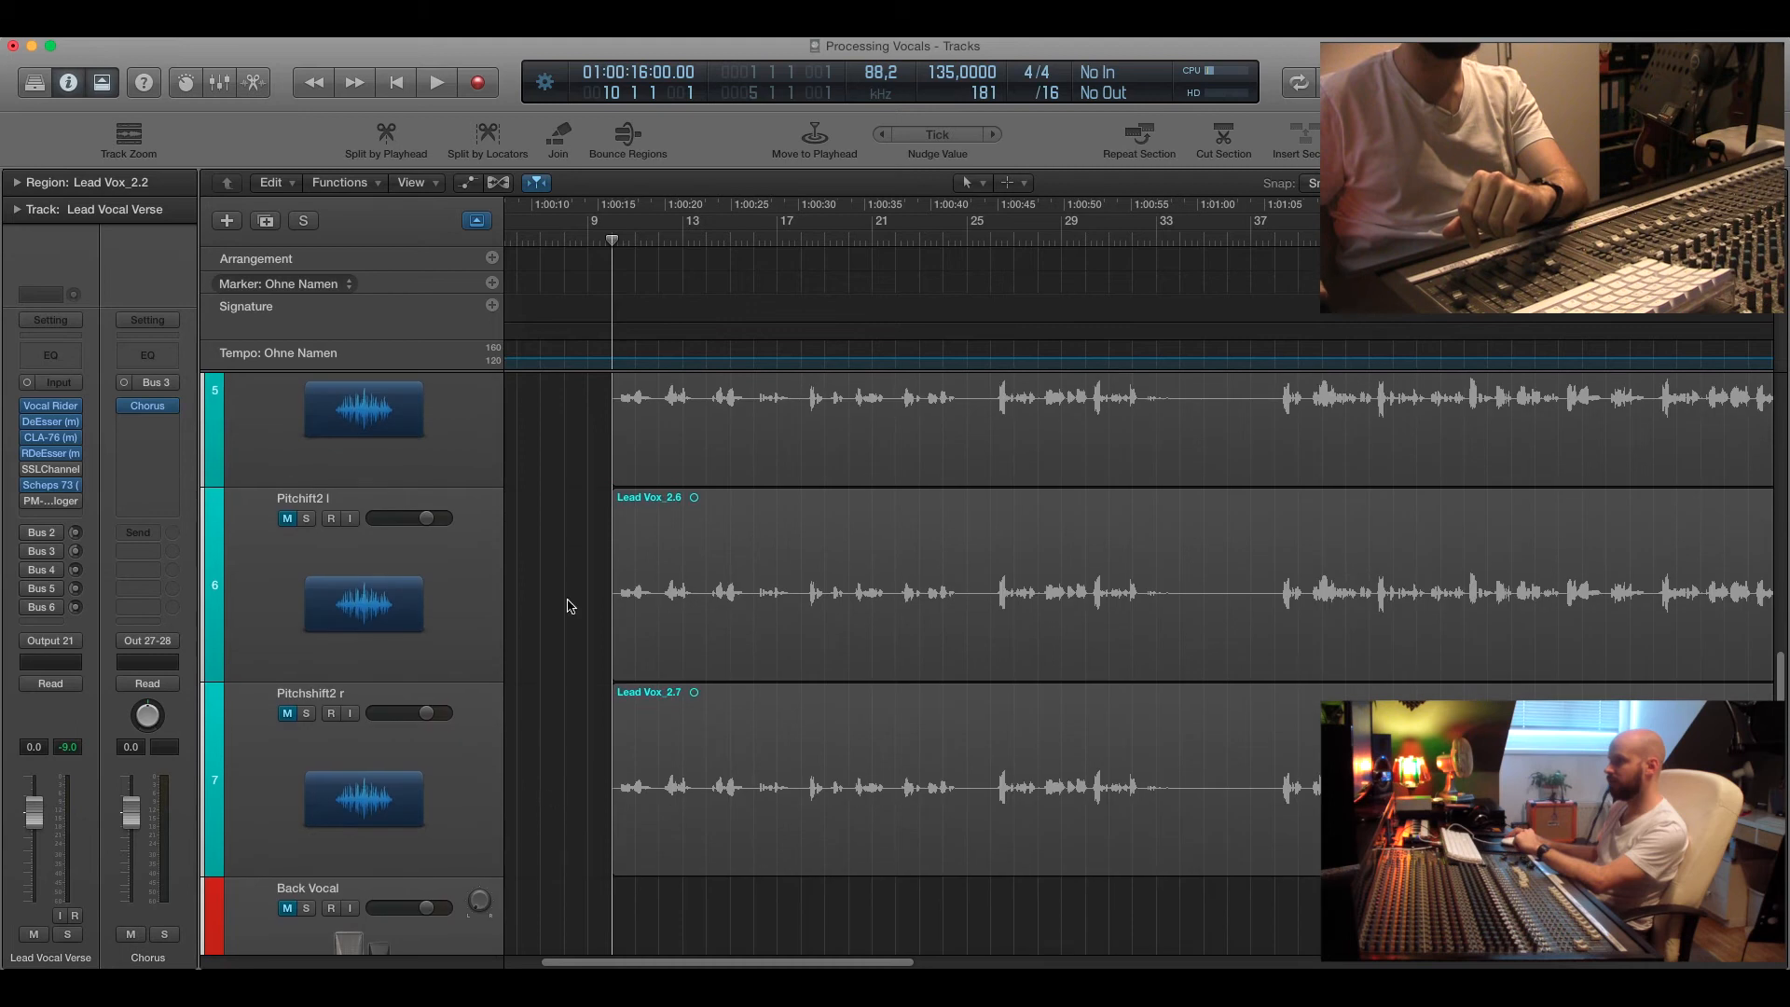
scroll(568, 653, up, 8)
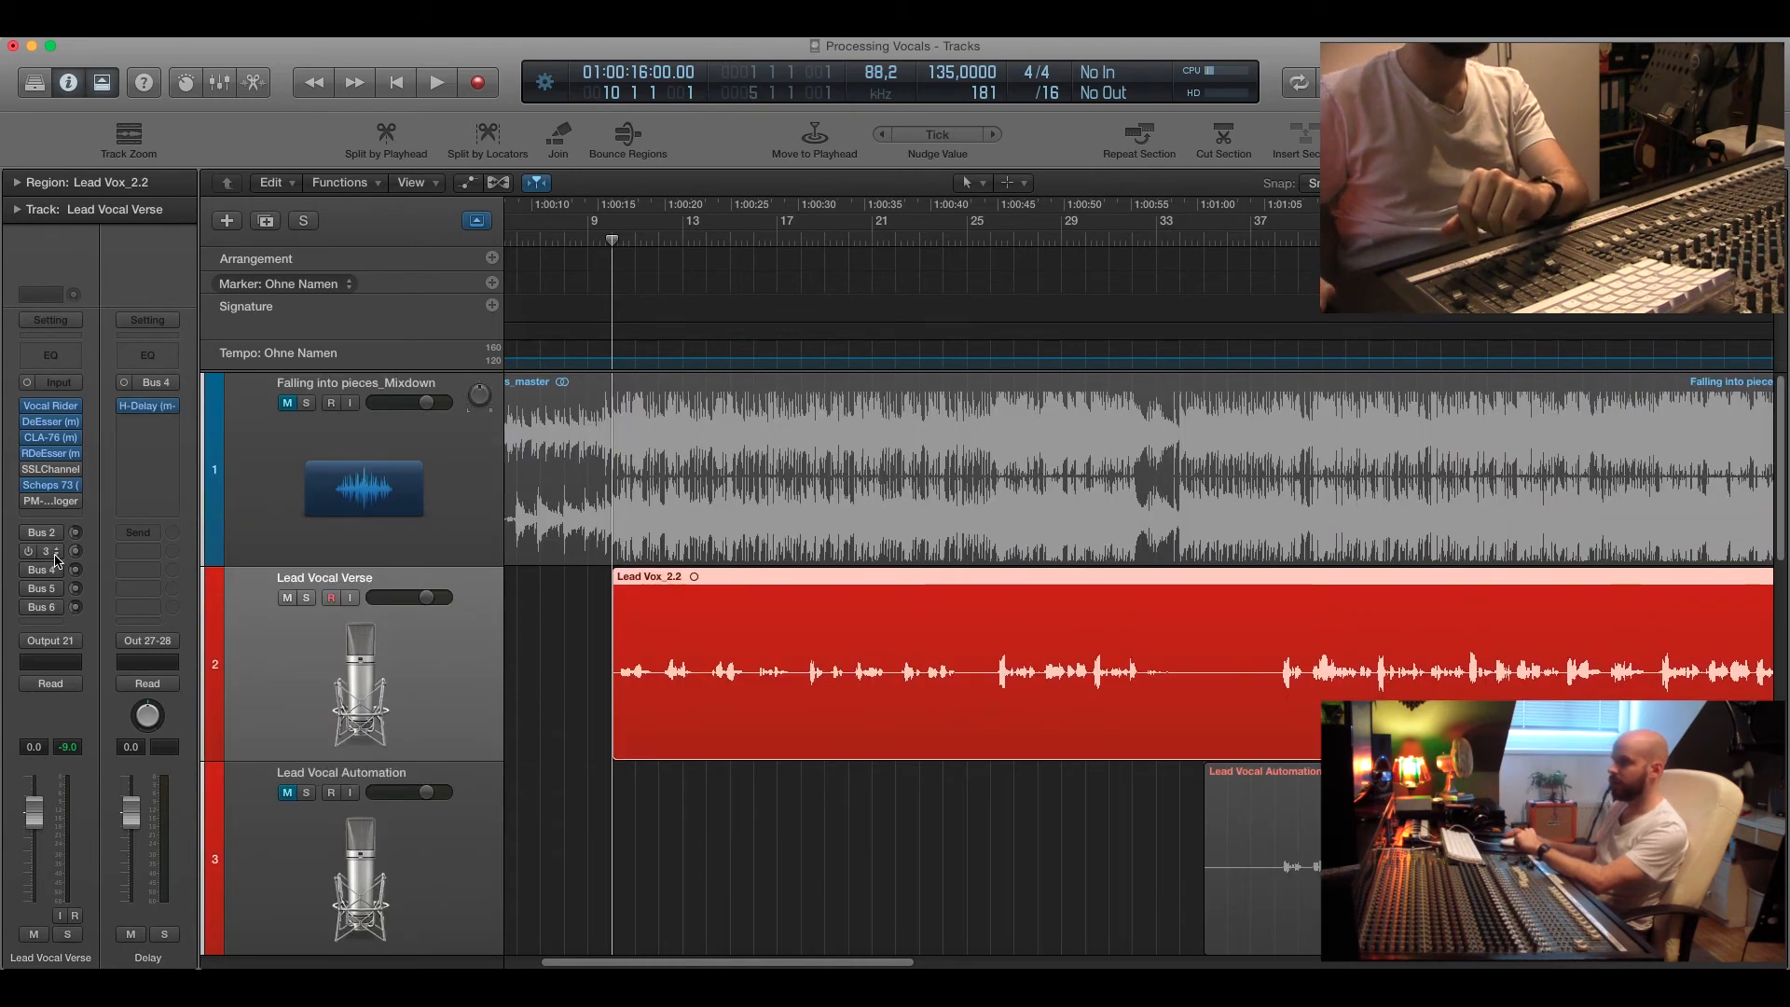
Open the Tape Delay H-Delay on the Delay return, solo that channel and start playback.
click(147, 406)
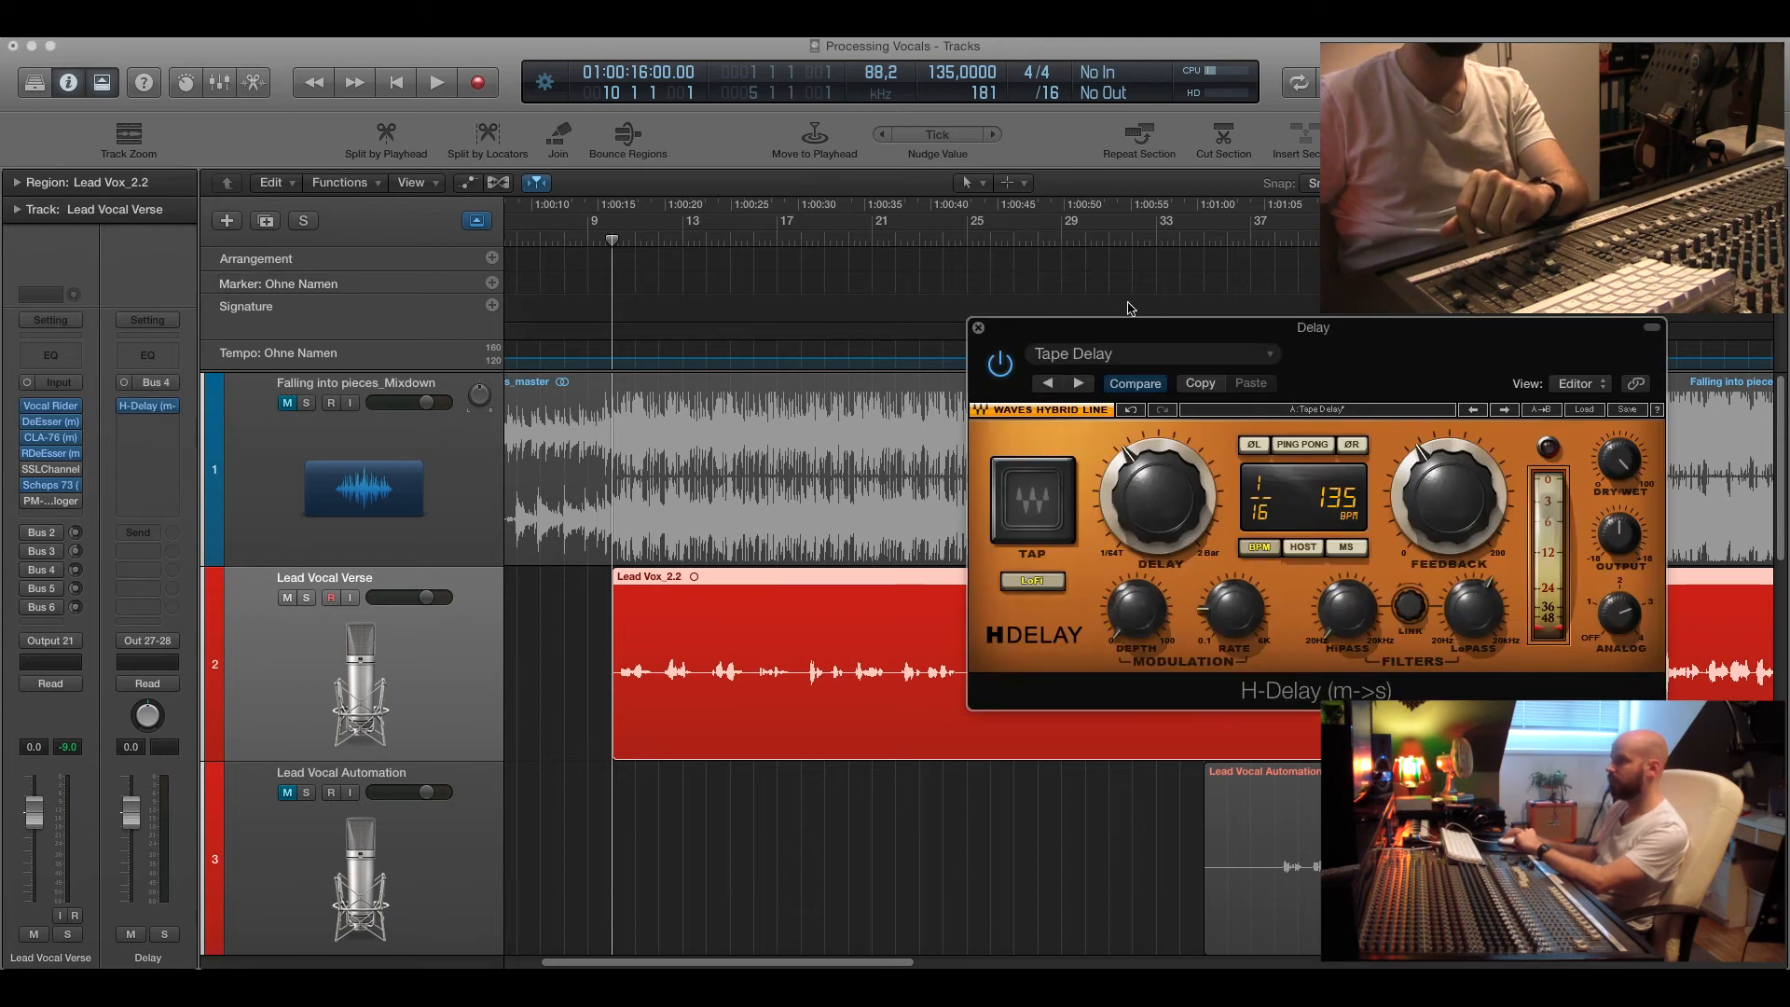
drag(1133, 332, 1200, 229)
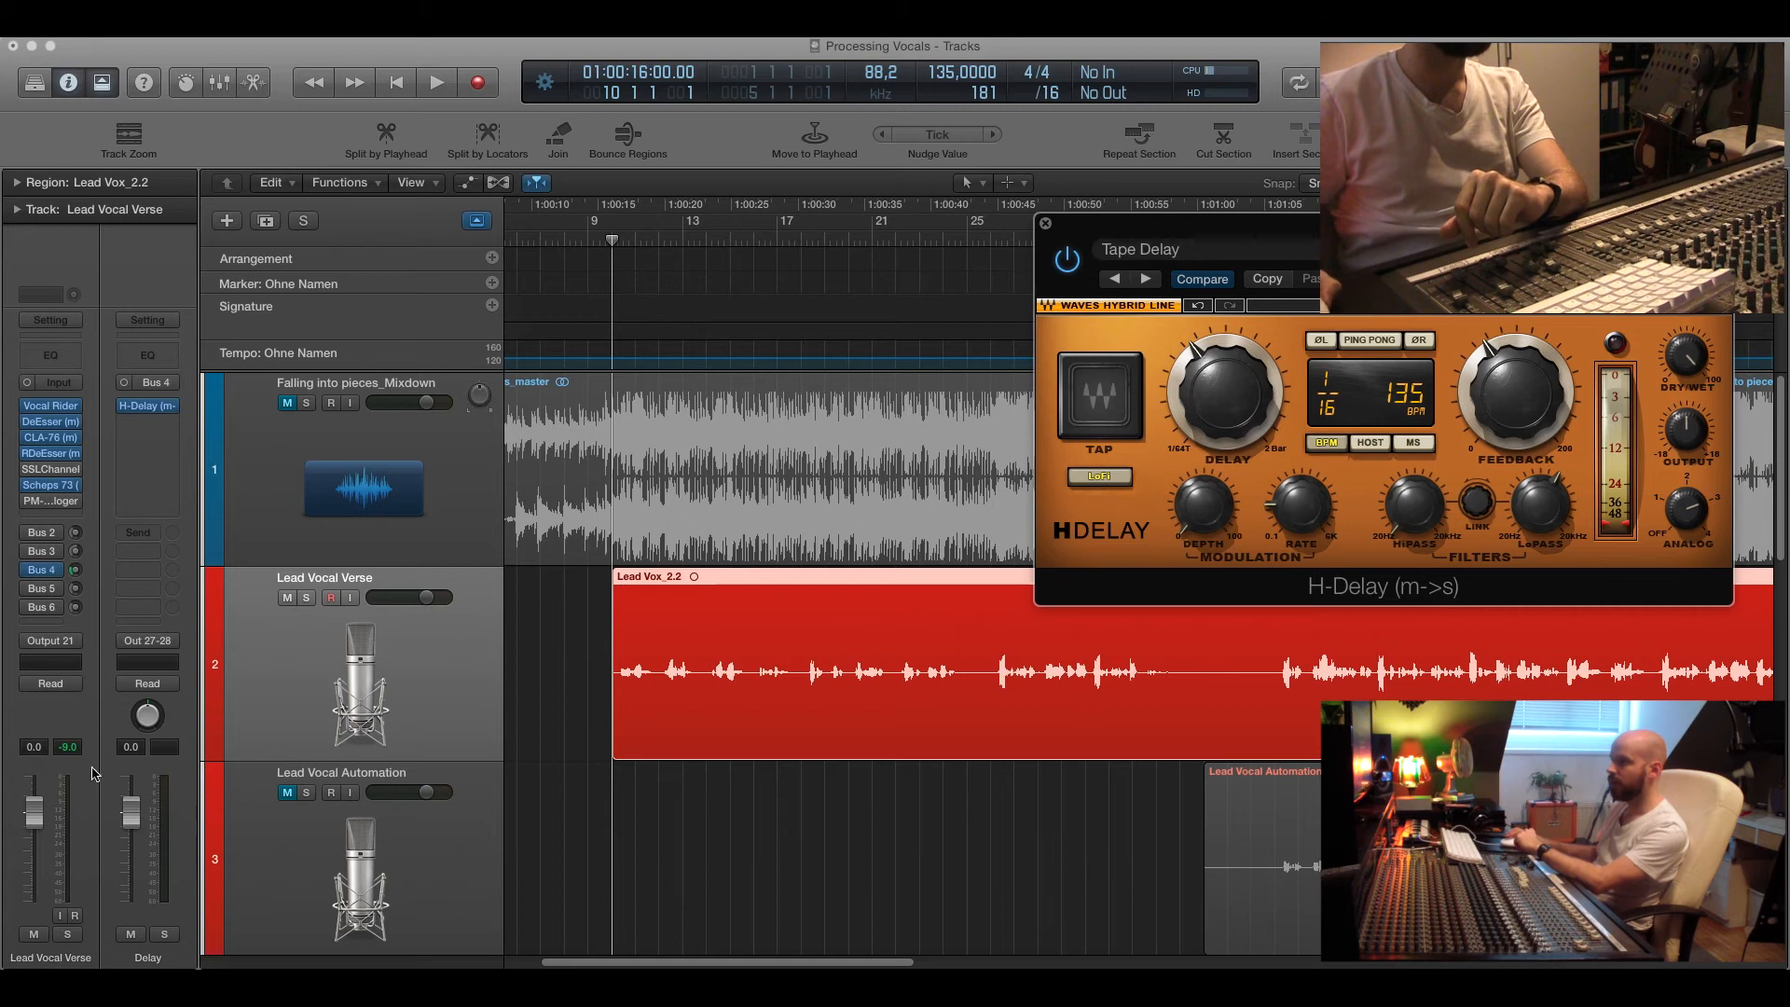
click(165, 935)
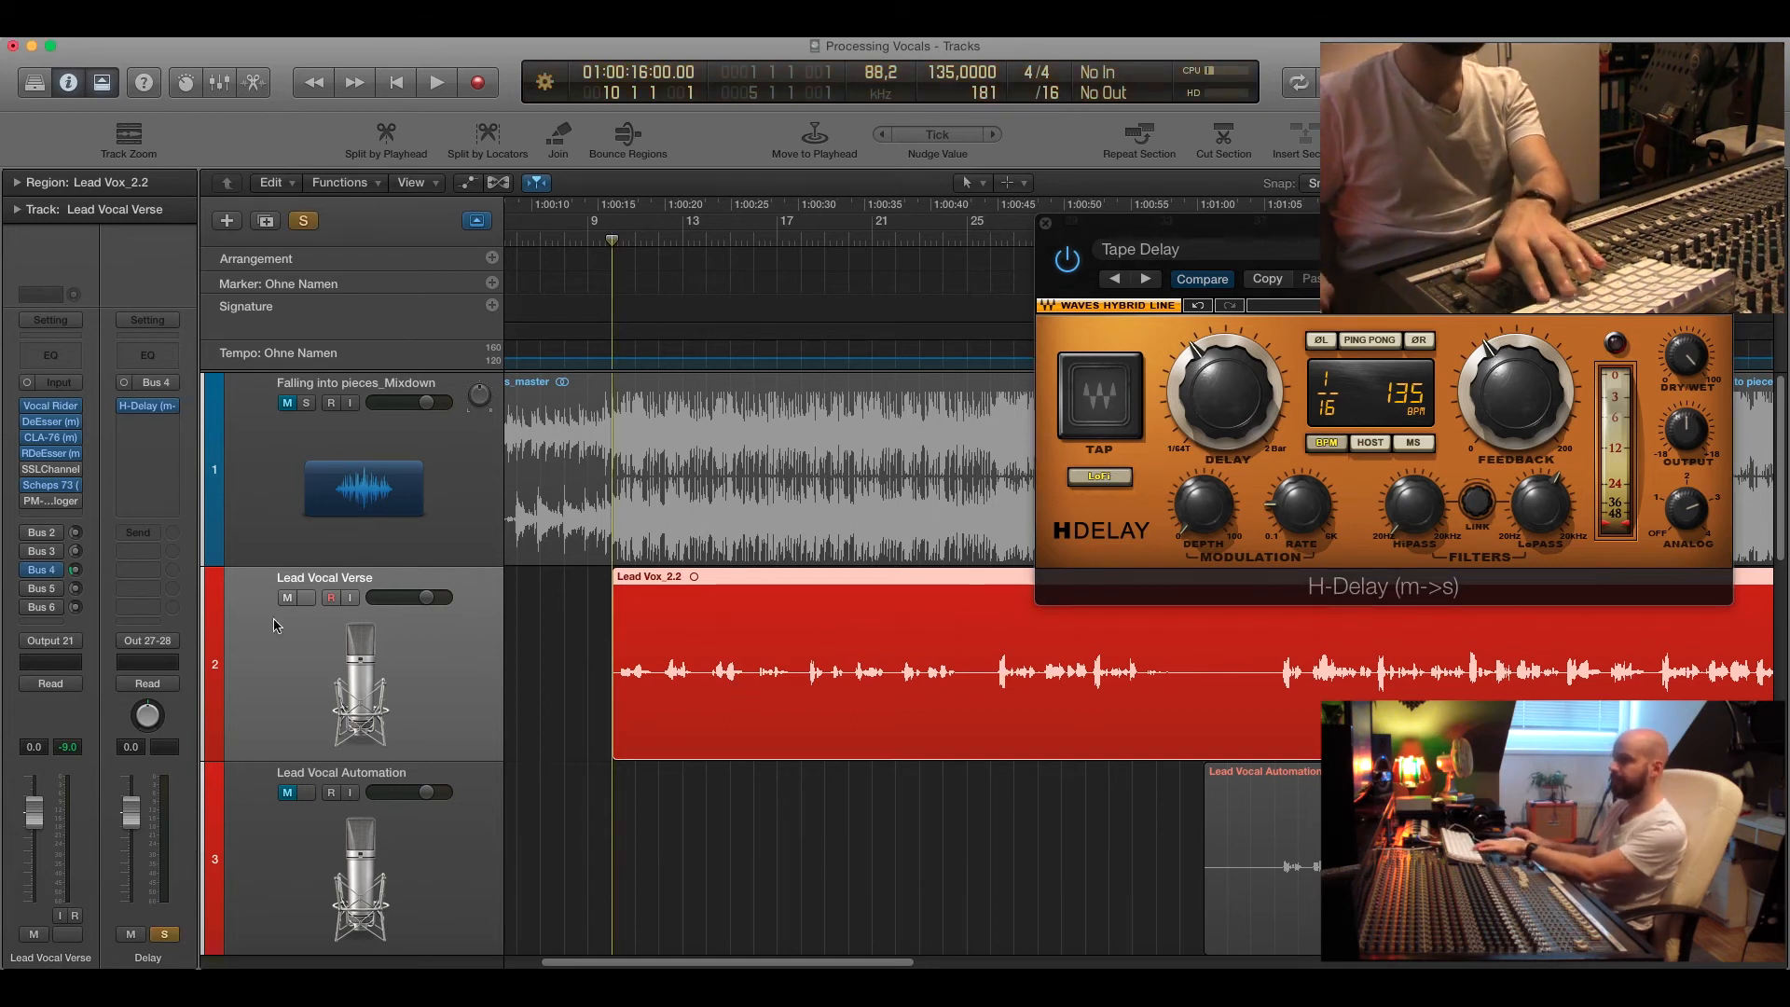
key(space)
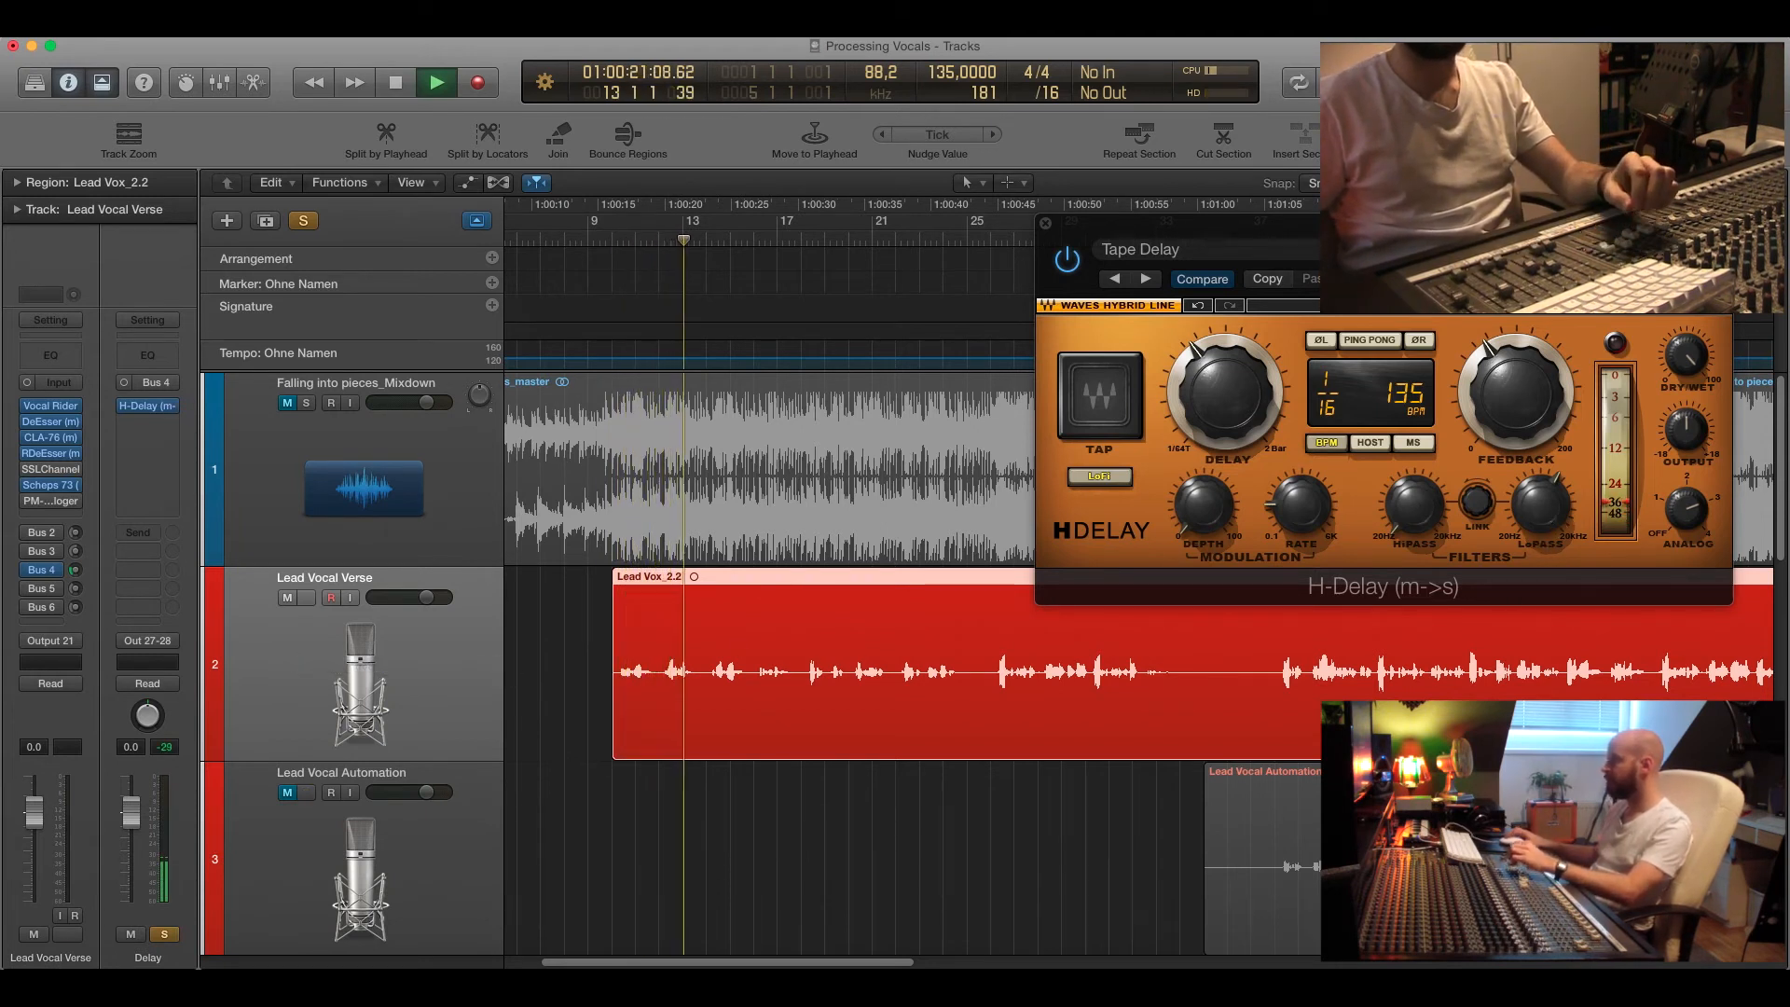
Adjust the H-Delay LoPass filter during playback, clear the solo, stop and close the plugin.
mouse_move(1541, 504)
mouse_move(1541, 505)
mouse_down()
mouse_move(1541, 537)
mouse_move(1545, 492)
mouse_up()
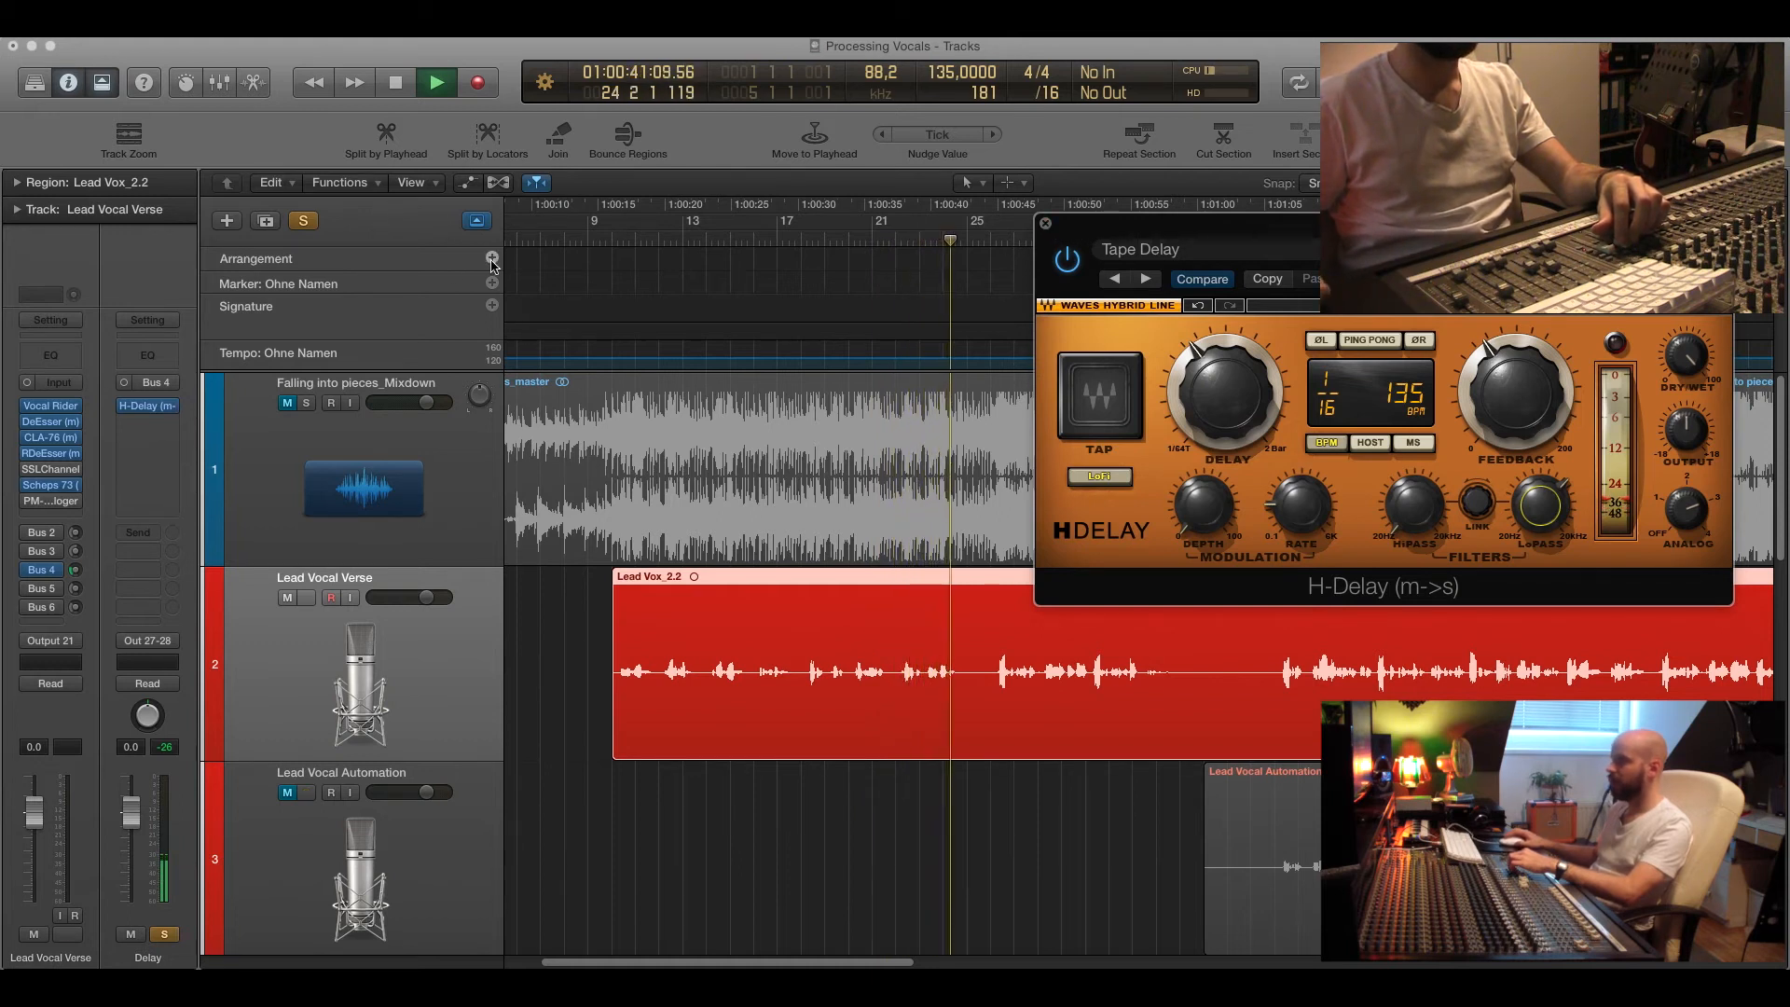
click(303, 222)
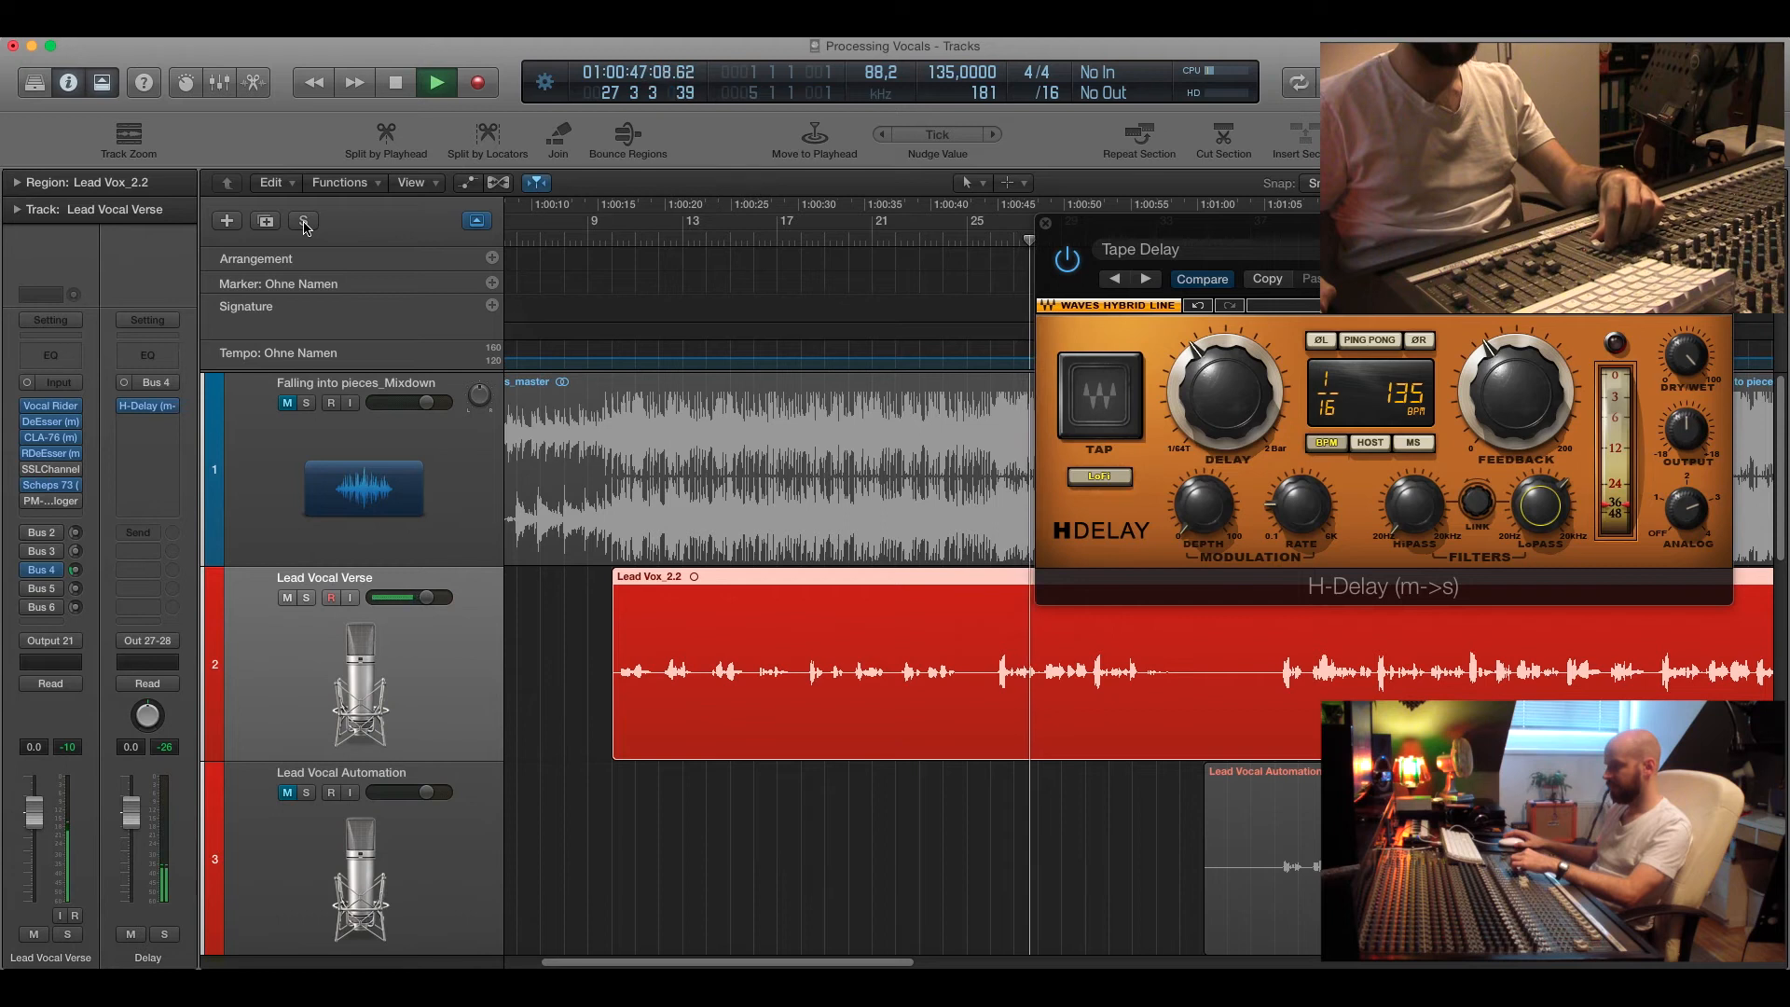
key(space)
click(1046, 224)
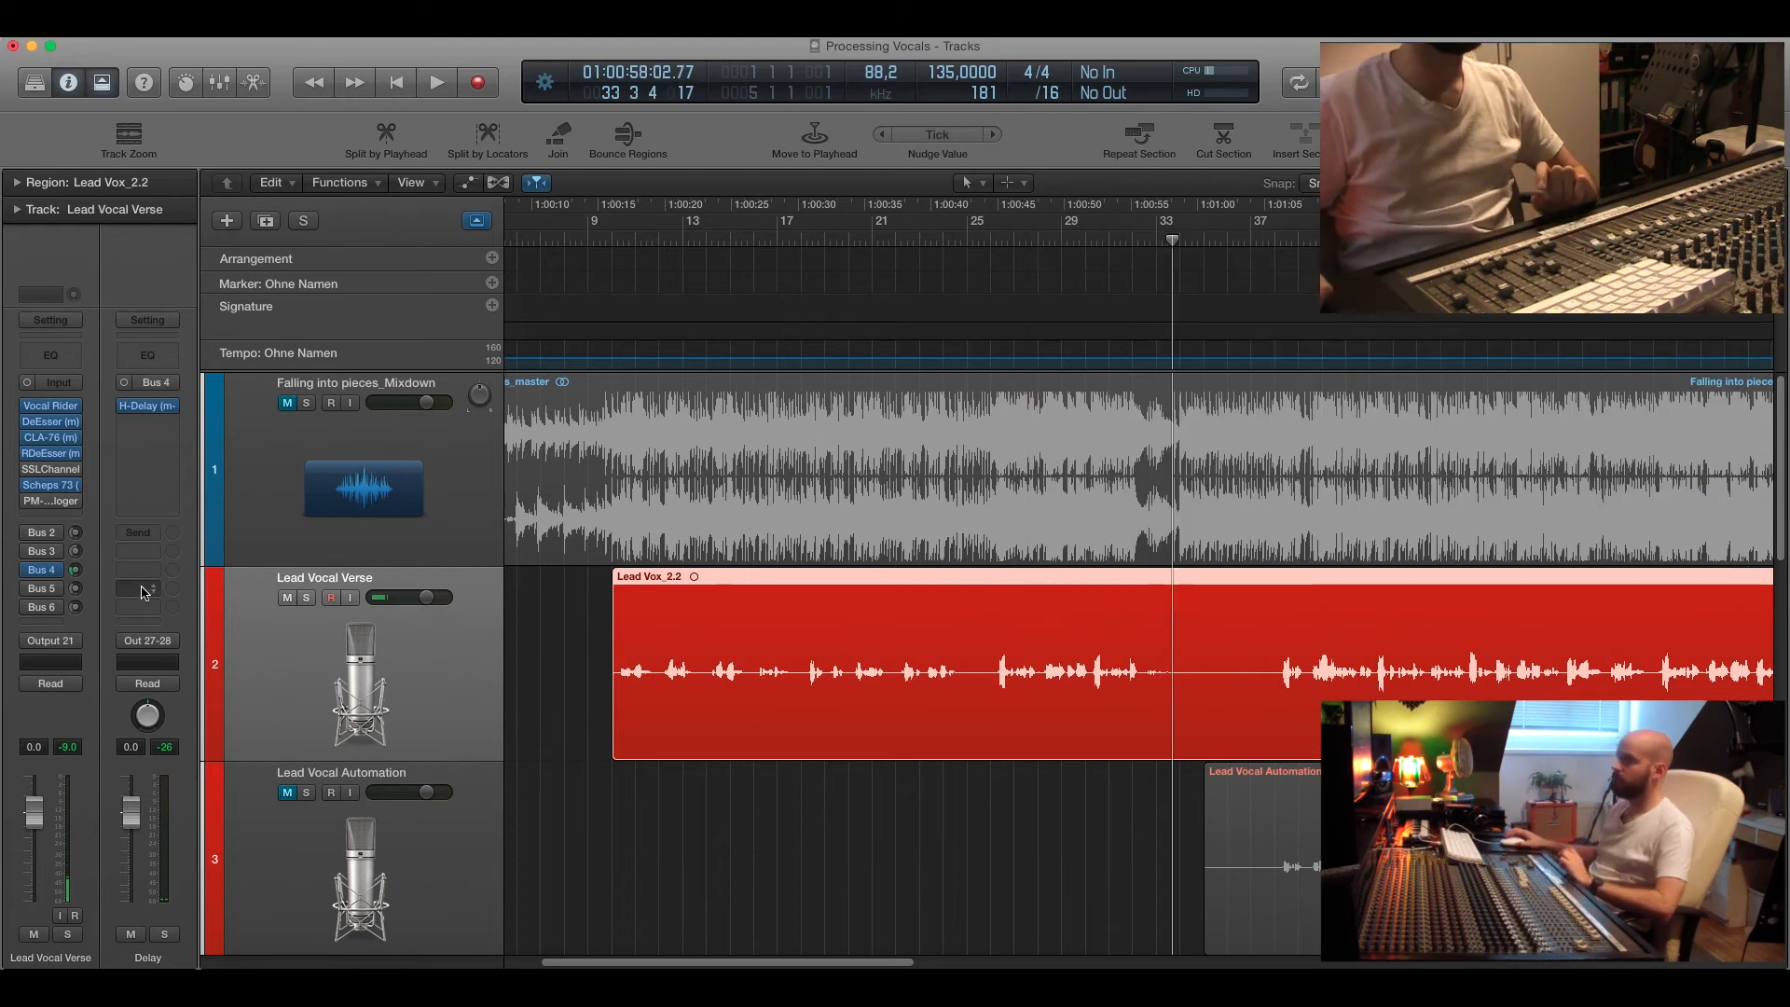
Play the lead vocal from bar 10 repeatedly to hear the full chain with all send effects.
drag(664, 242, 604, 255)
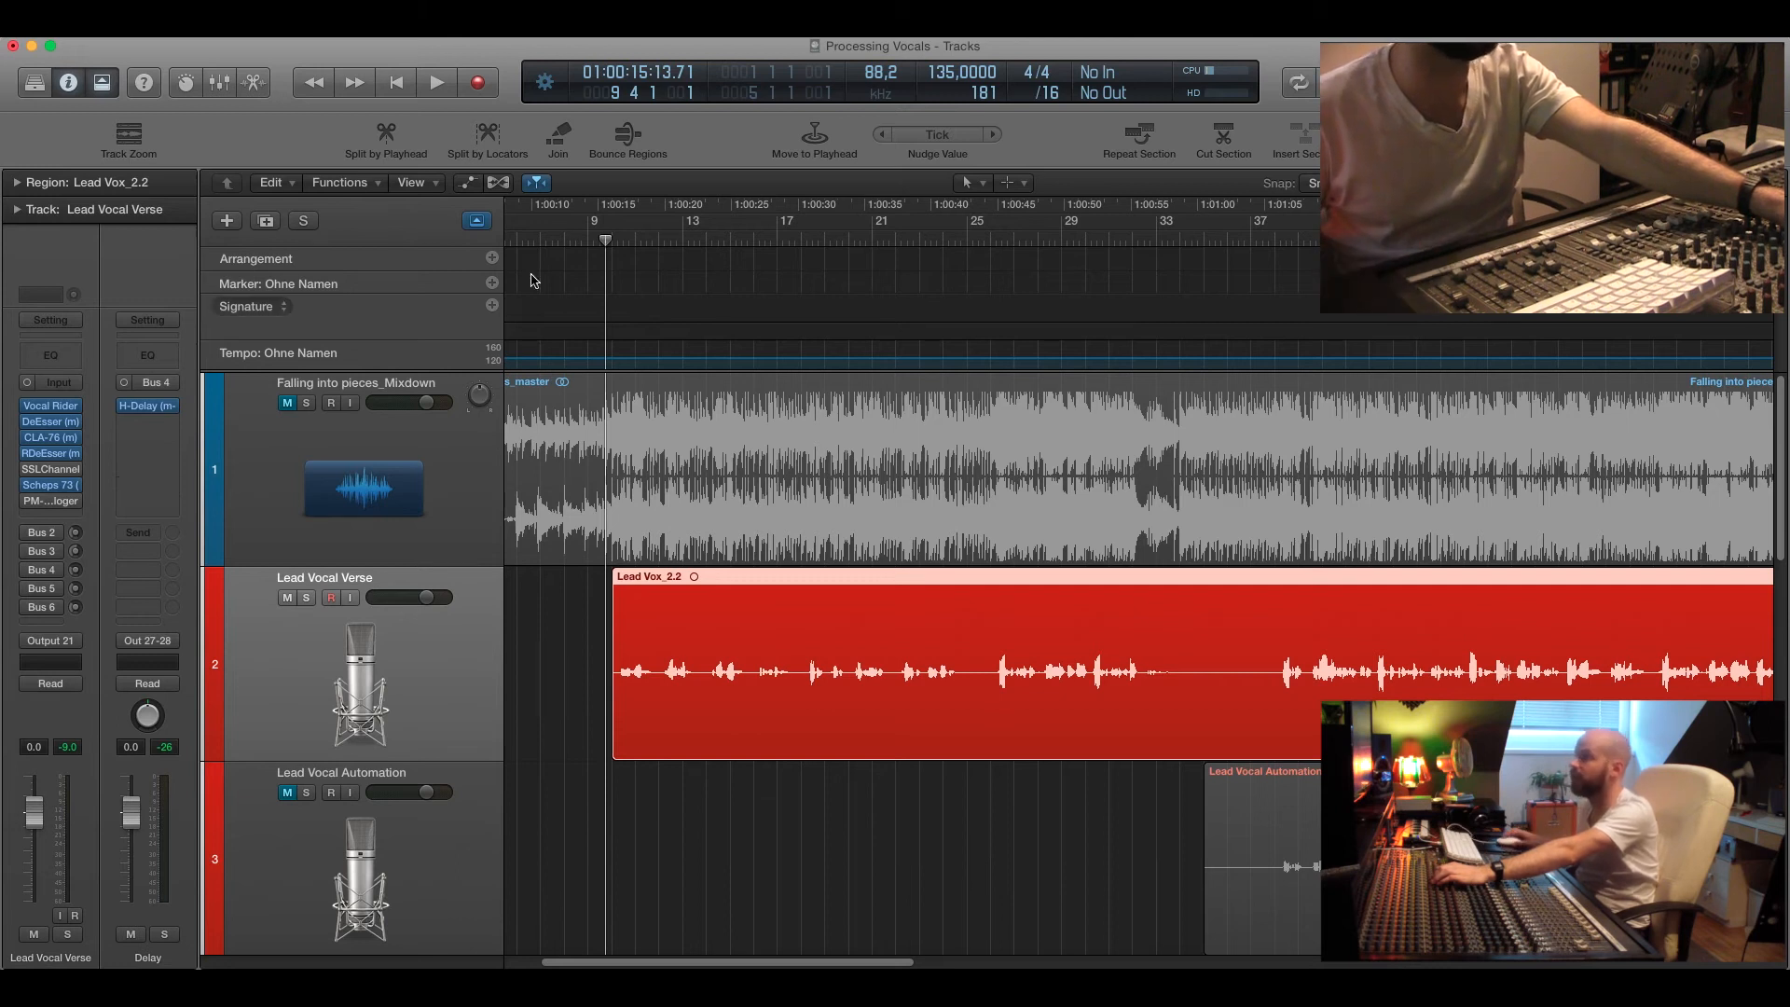
drag(607, 244, 608, 240)
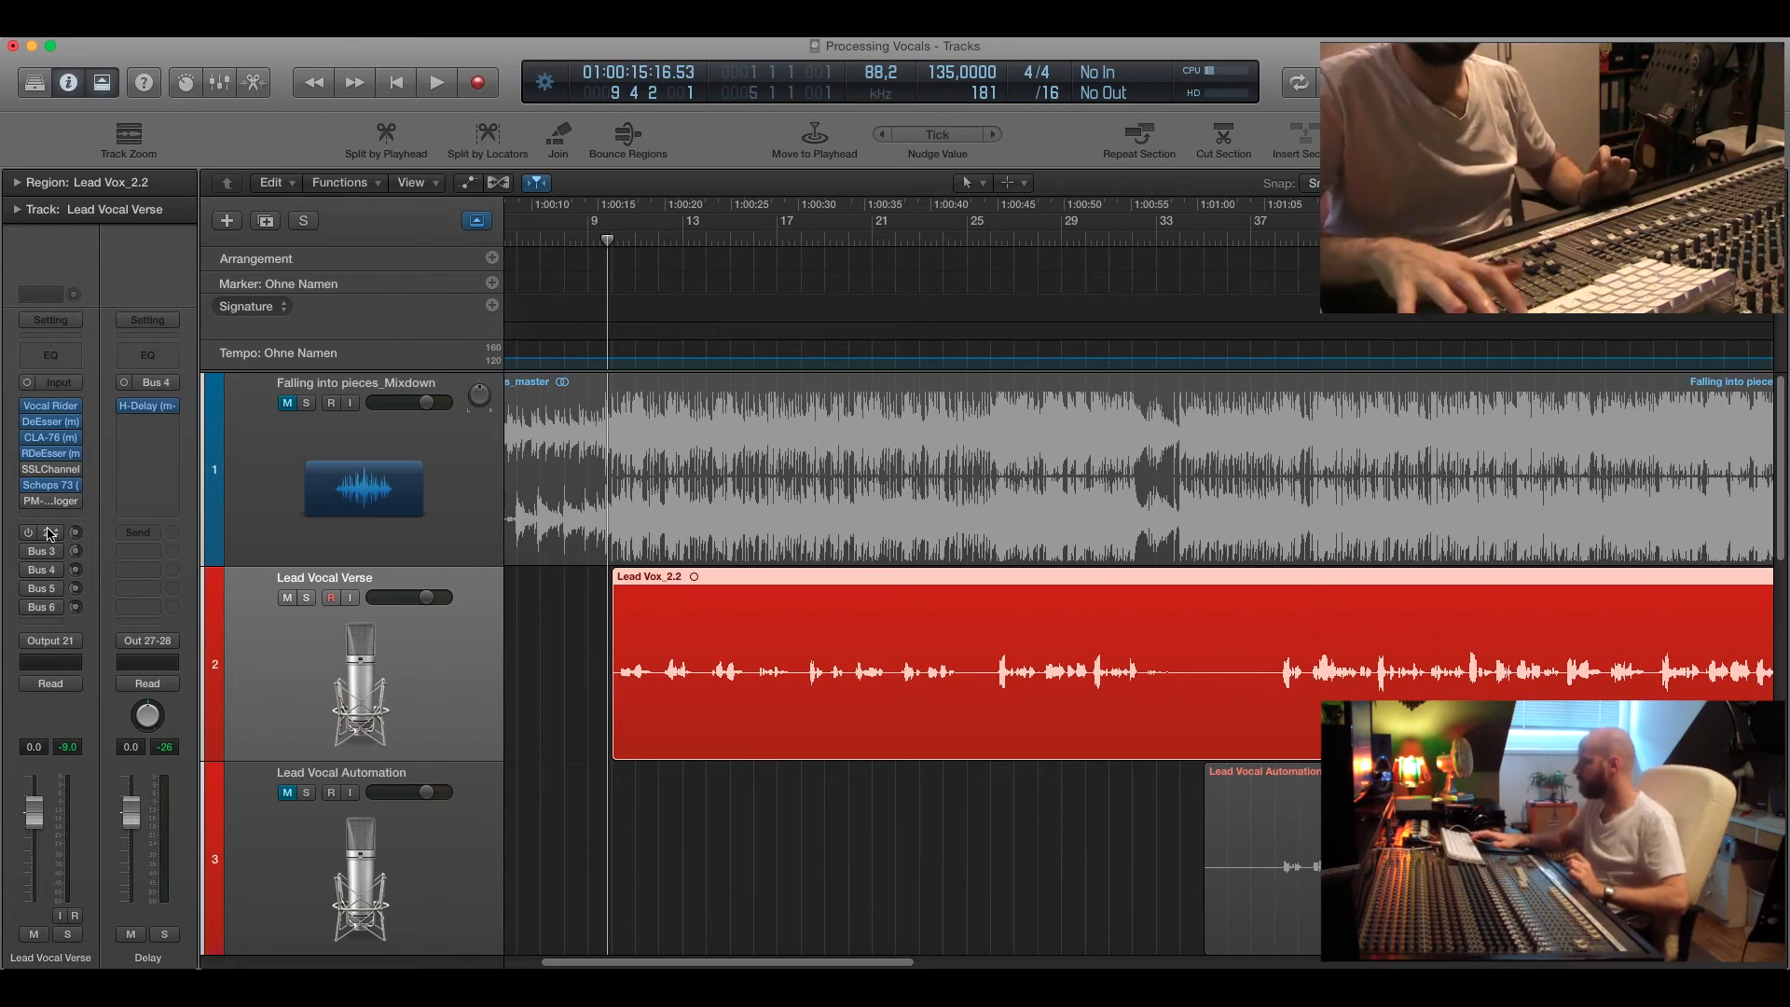
key(space)
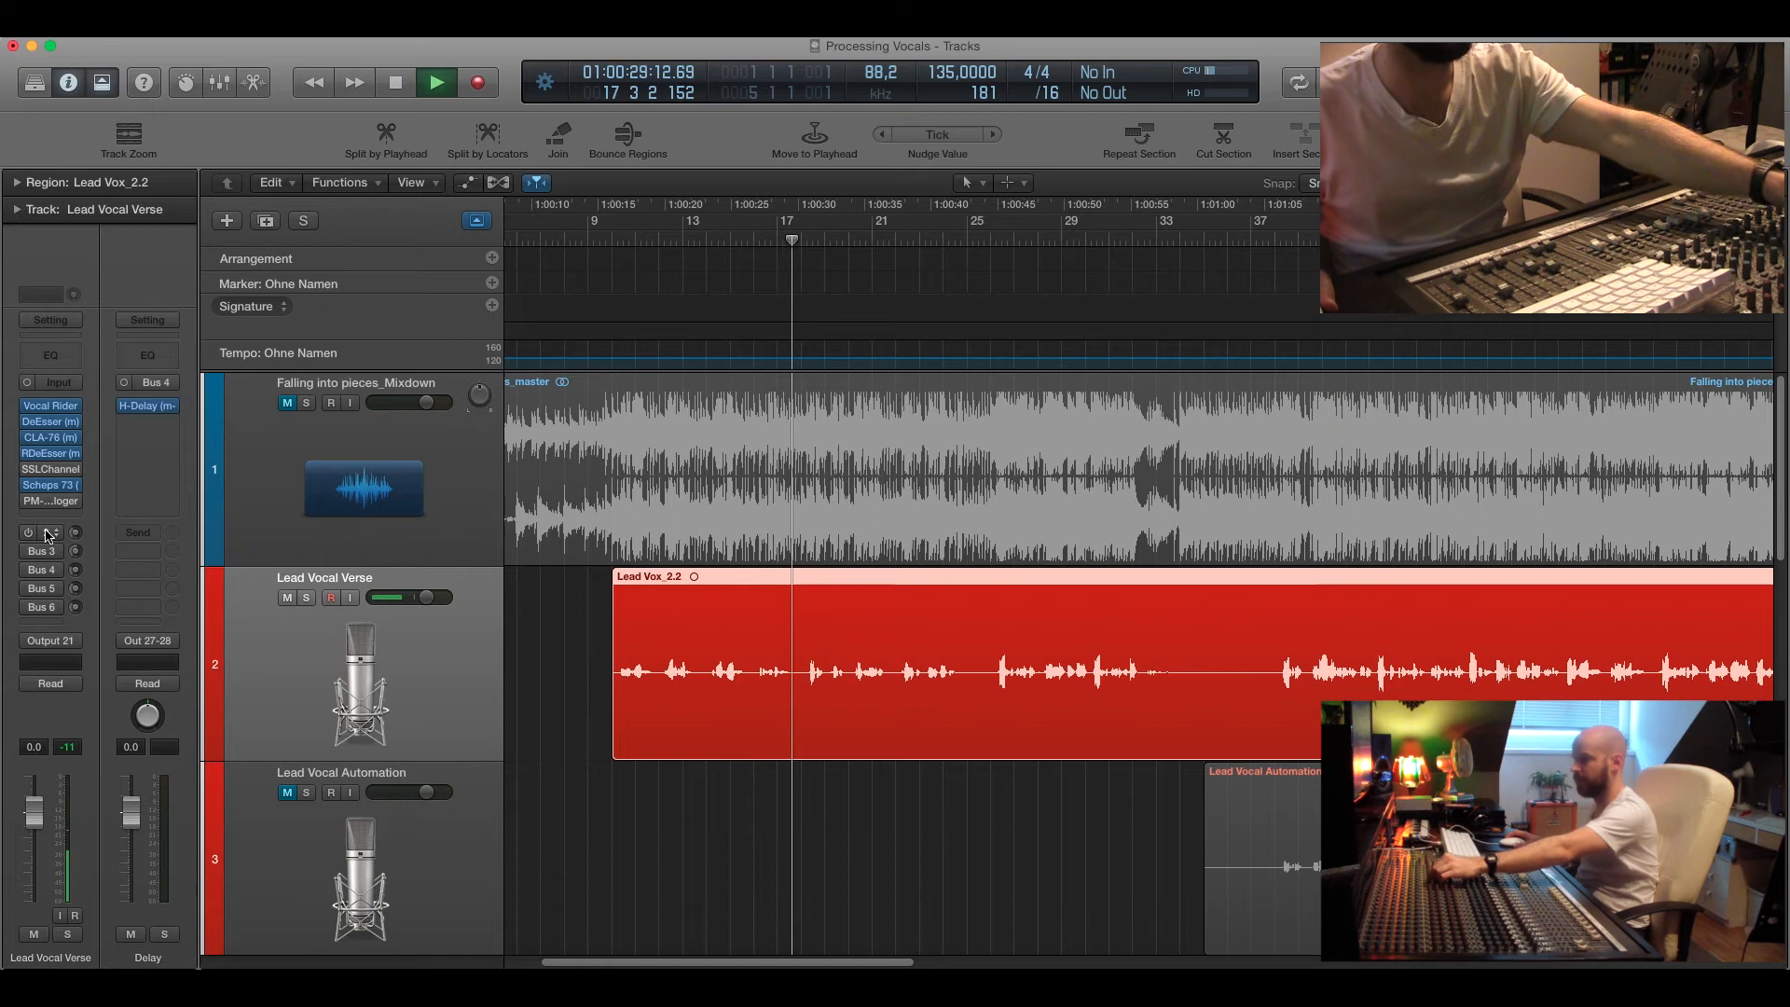
key(space)
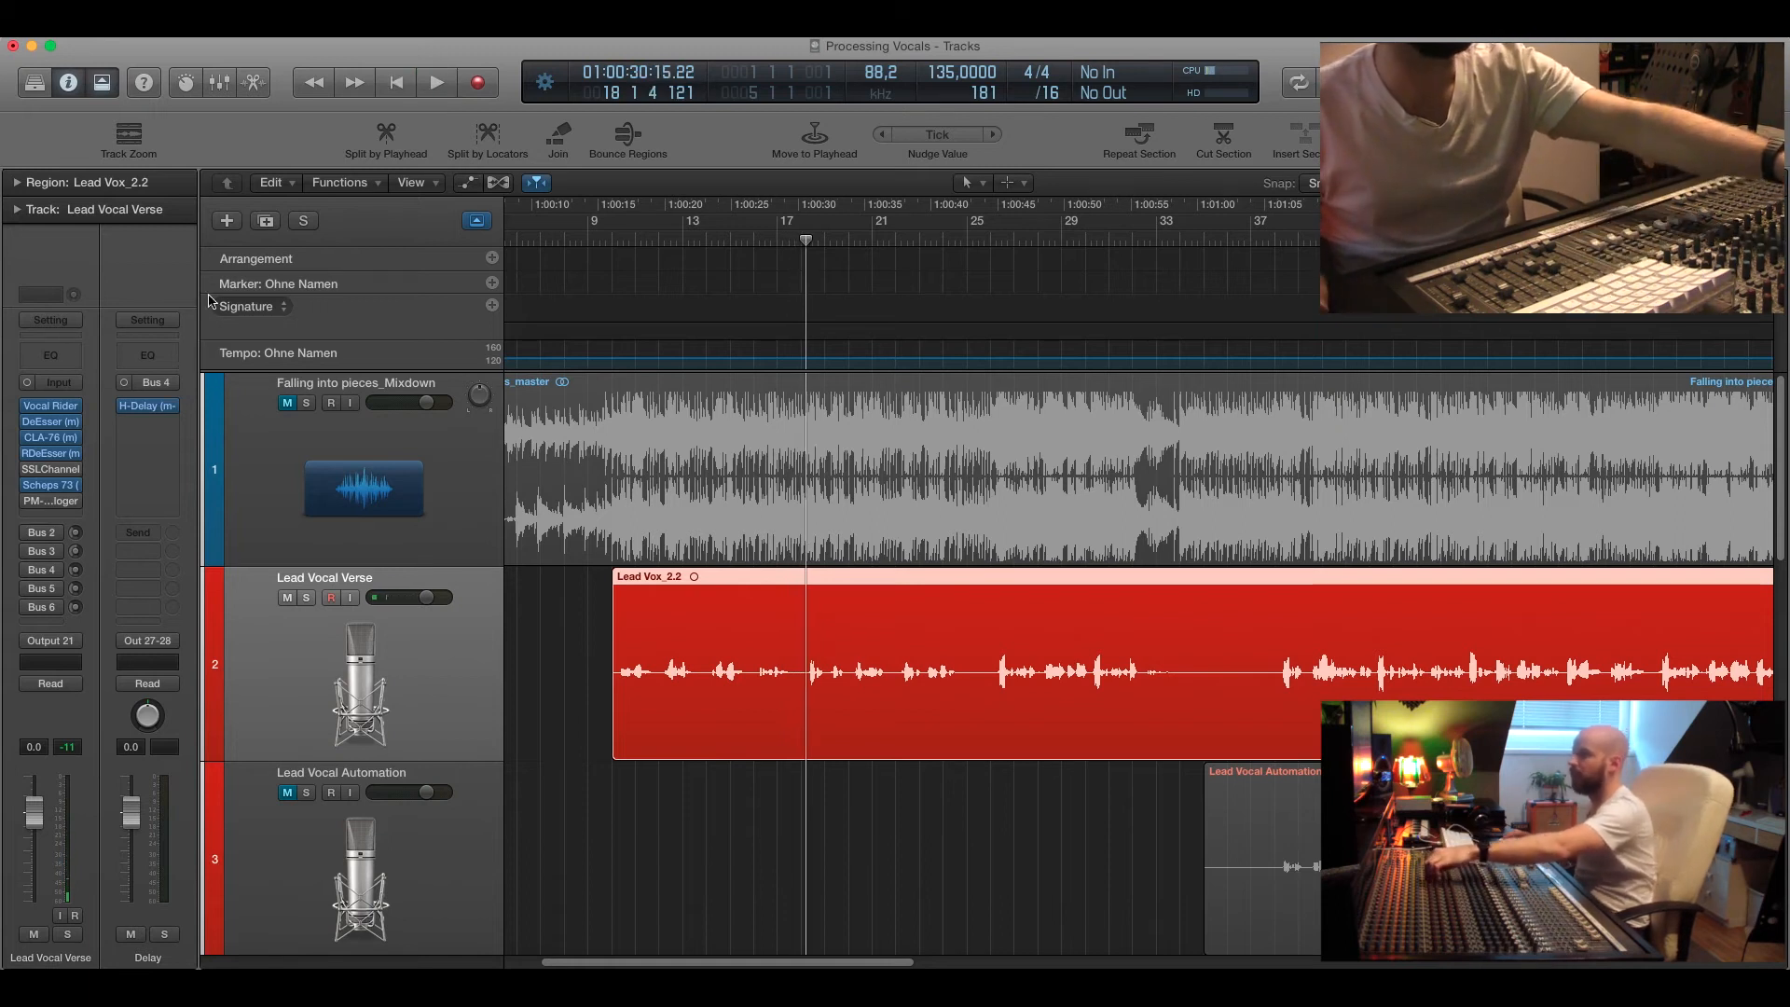
drag(629, 241, 613, 237)
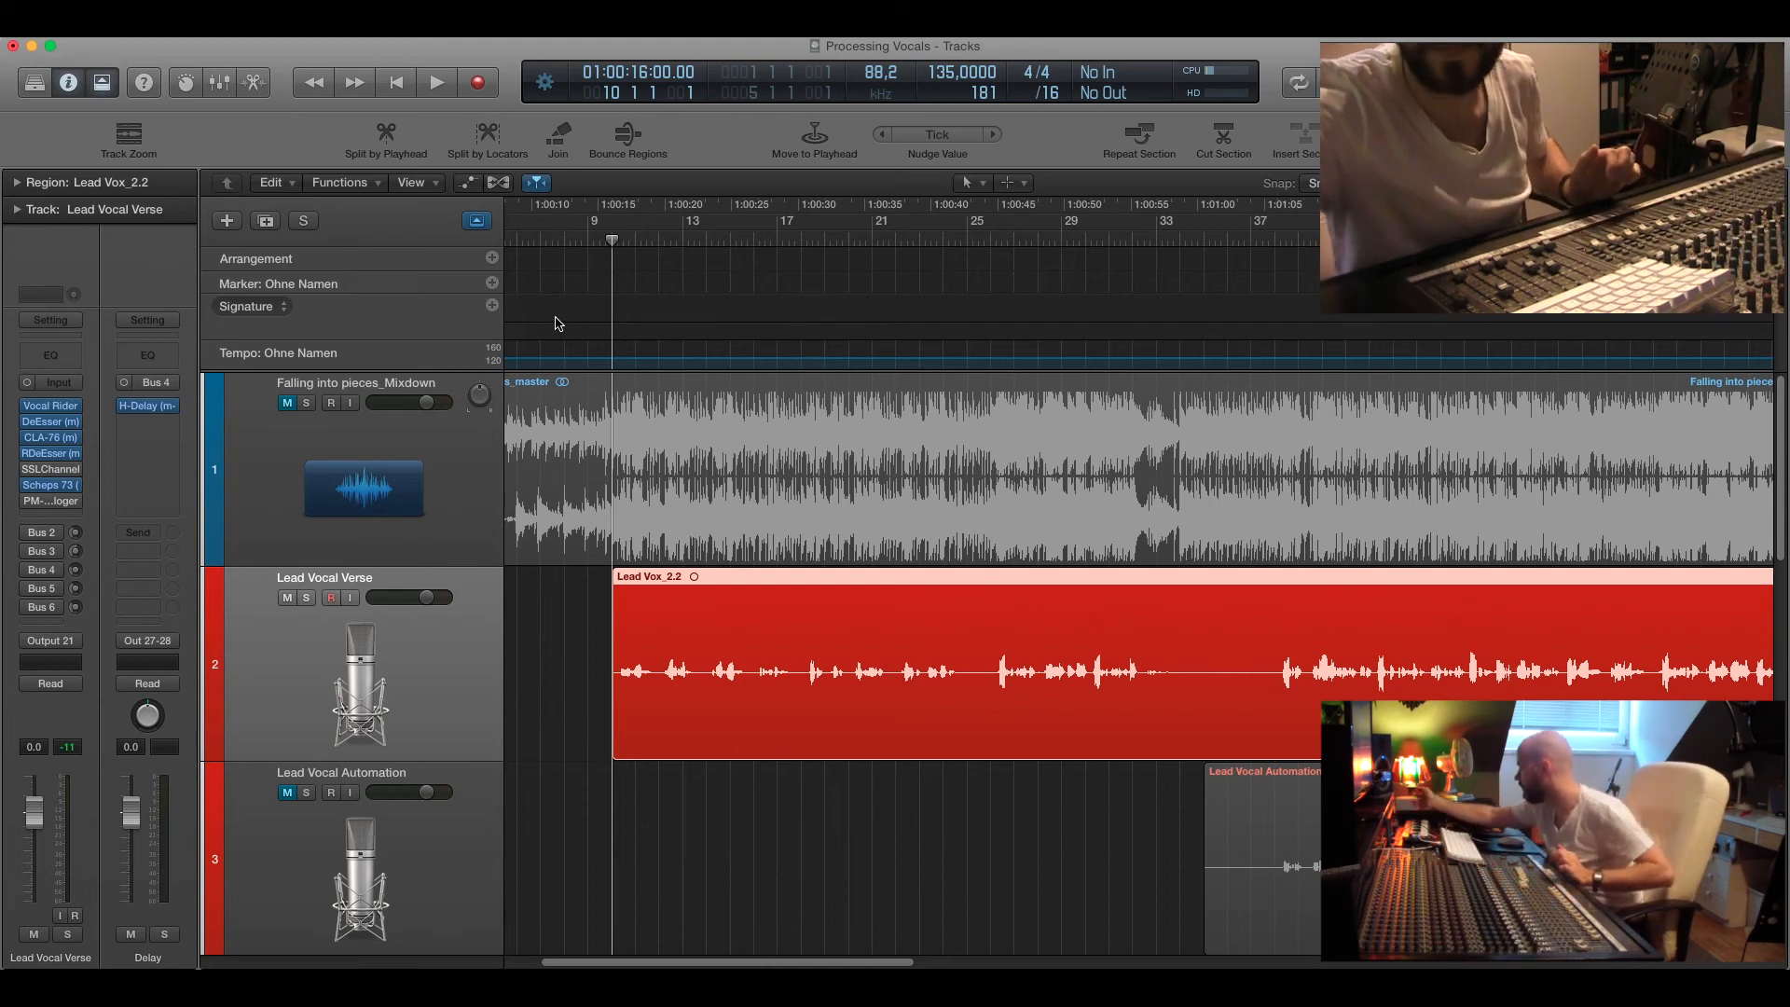
double_click(607, 240)
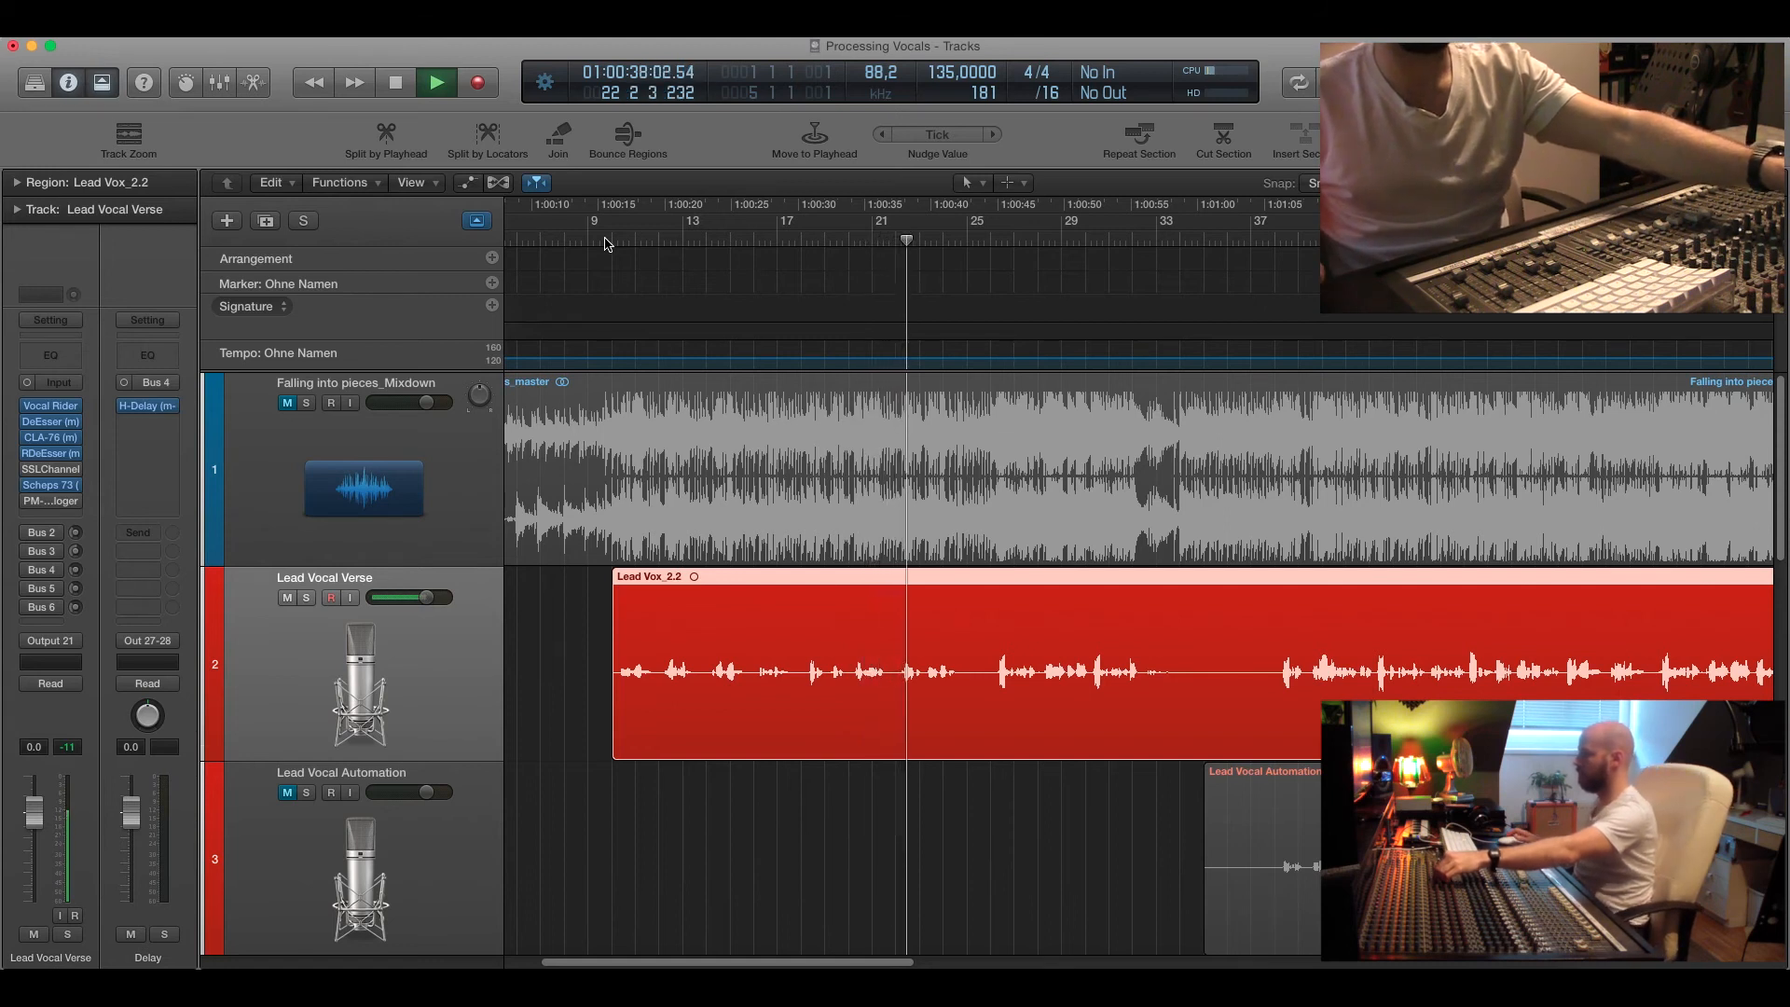
Play the lead vocal from about bar 13, then stop playback.
key(space)
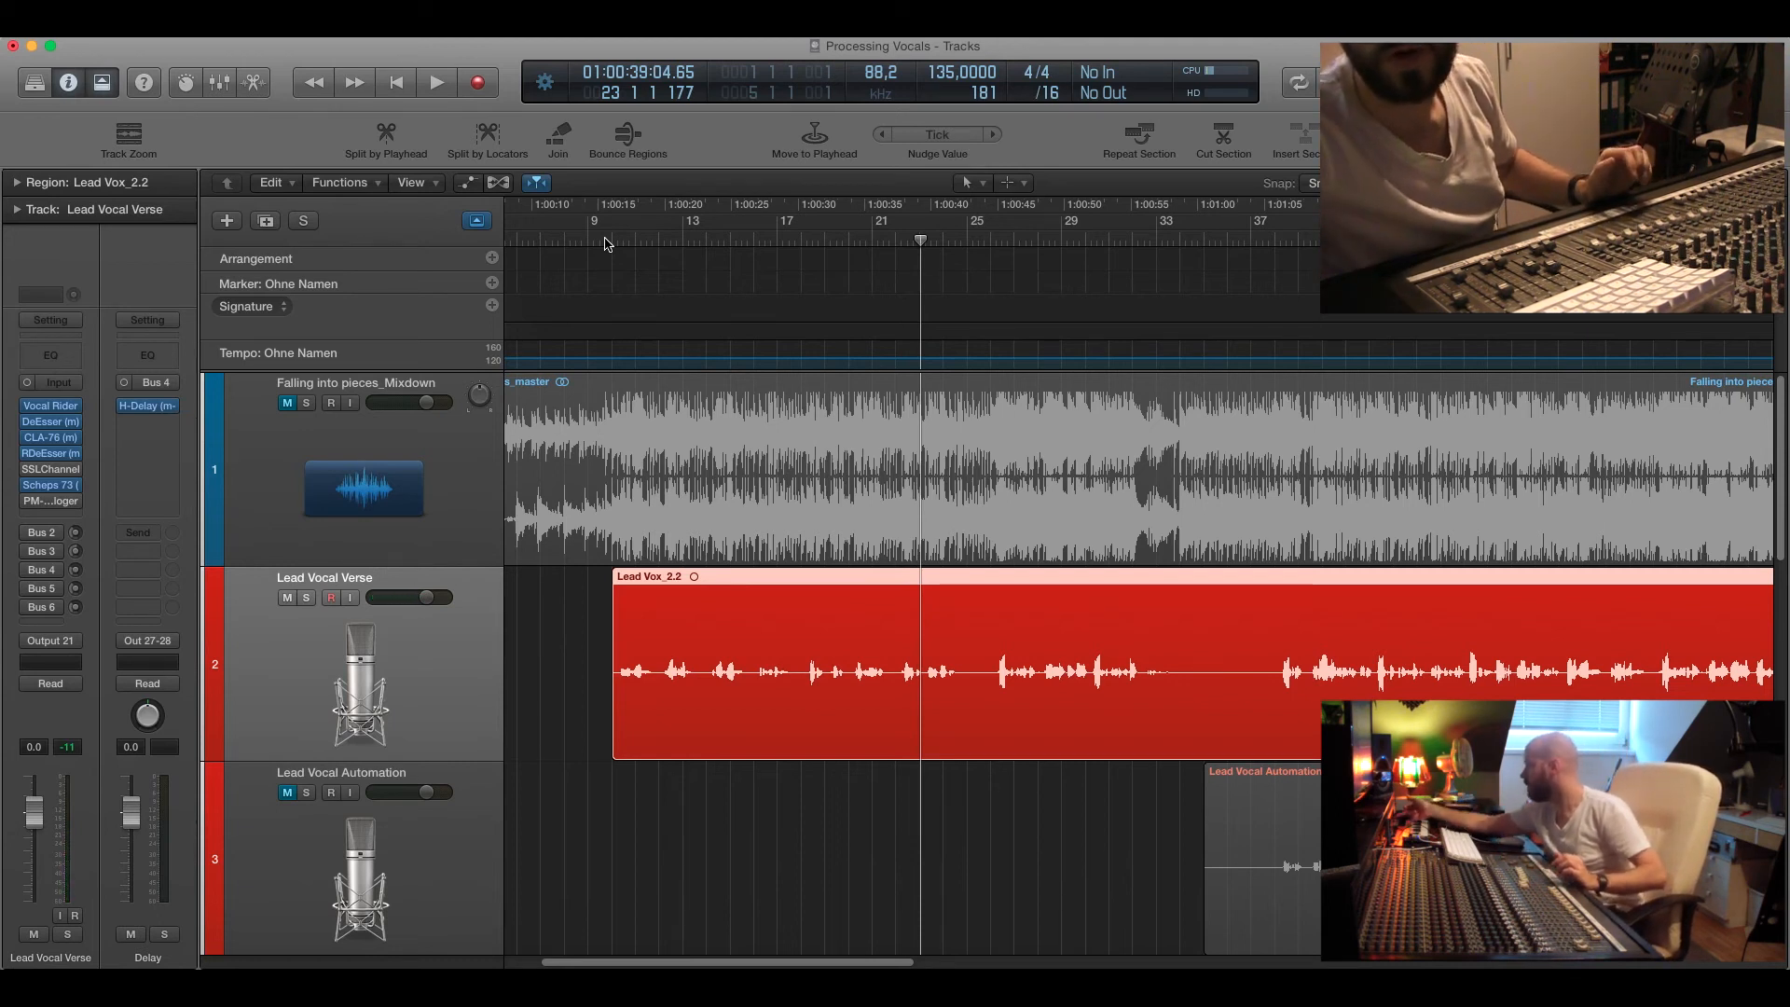
click(709, 235)
key(space)
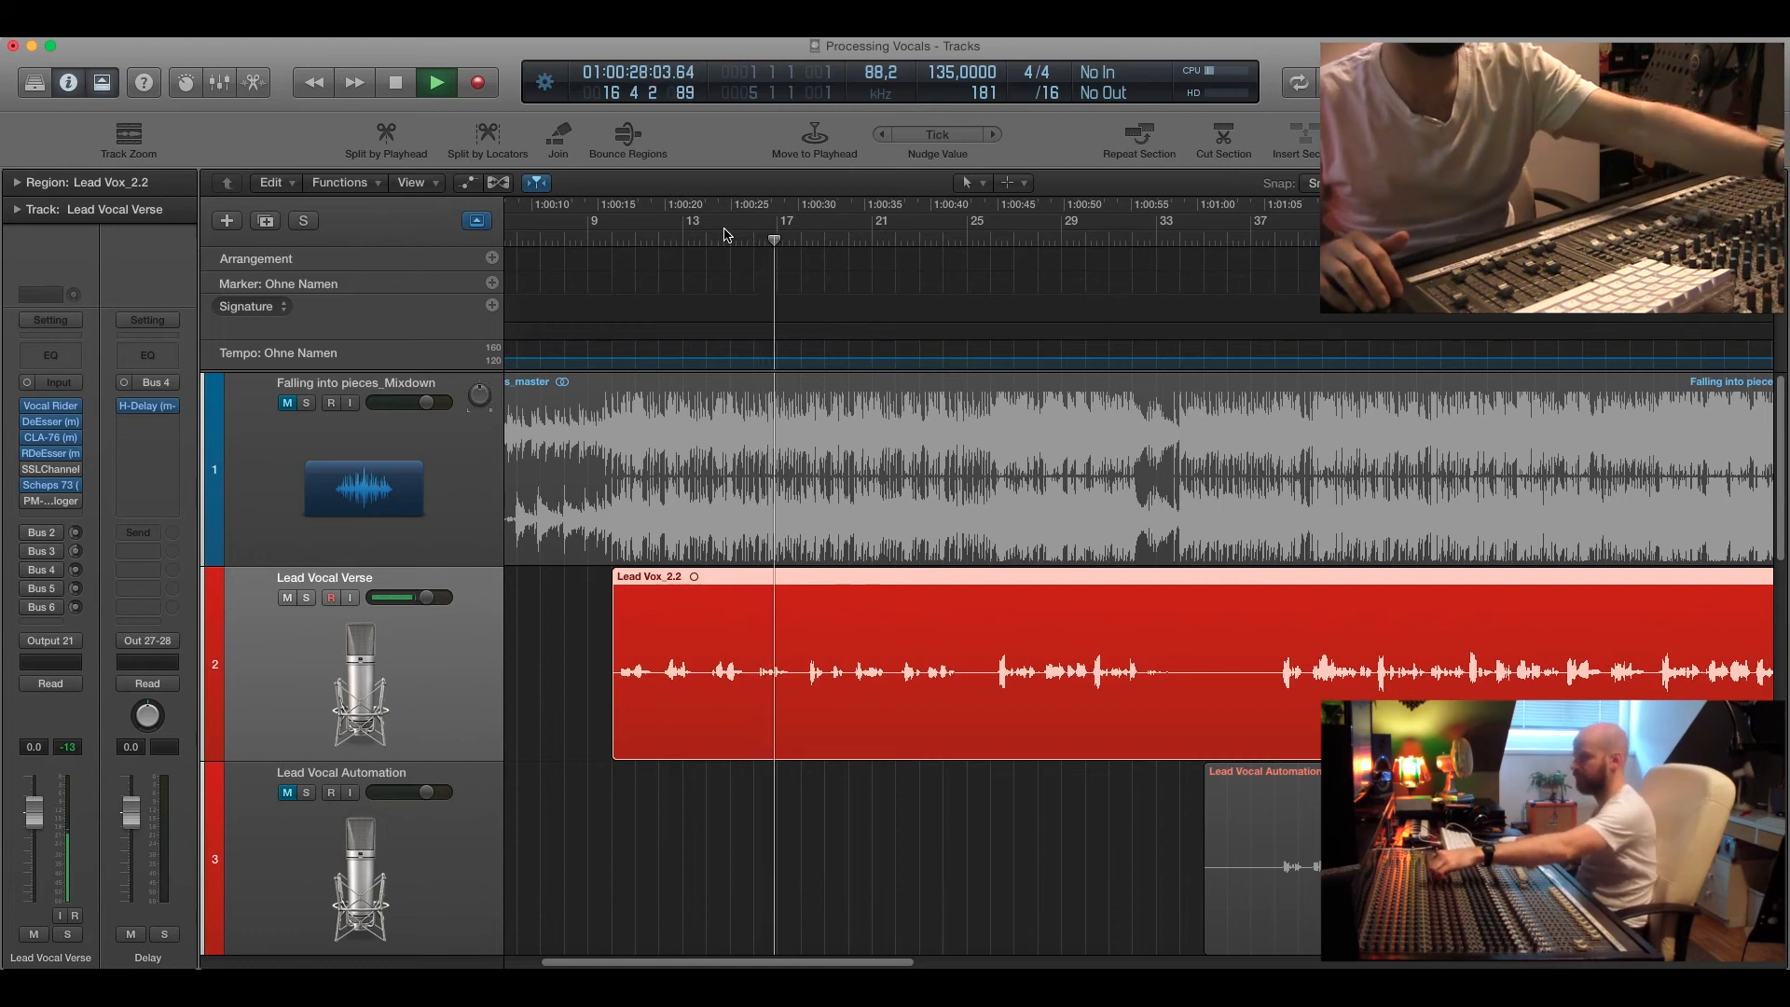
key(space)
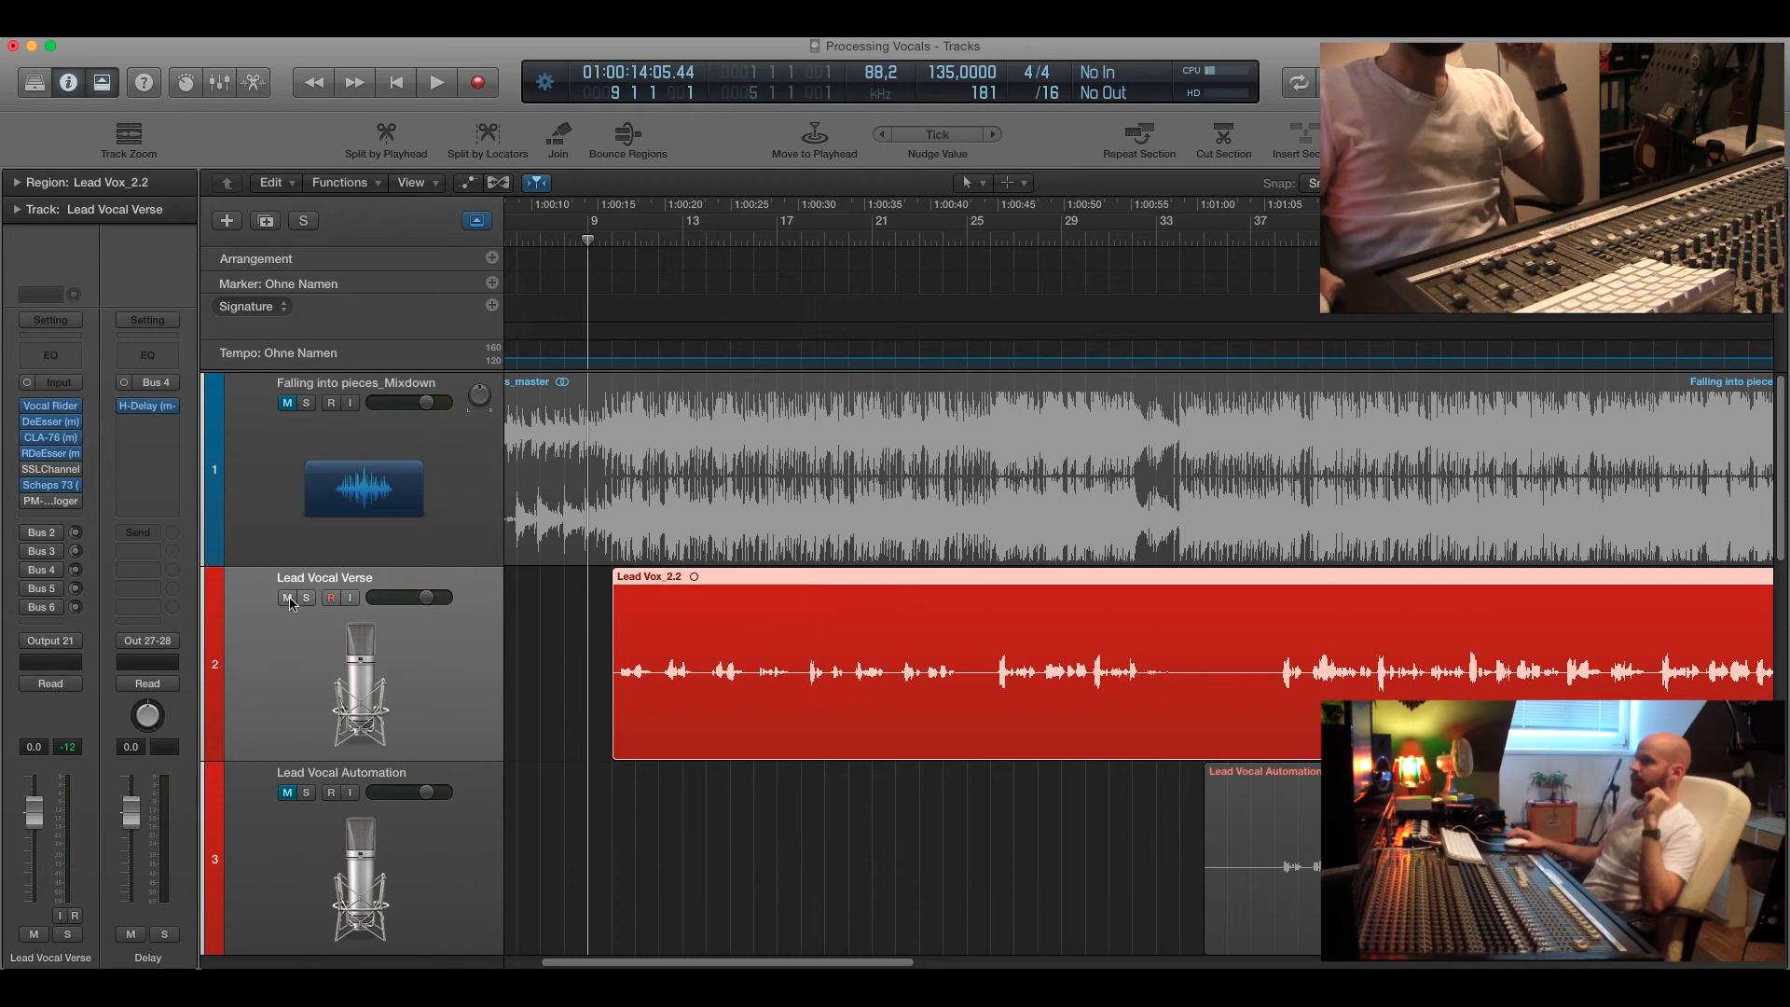
Mute the Lead Vocal Verse track and shrink the track heights to show the pitch-shift tracks.
scroll(288, 604, down, 1)
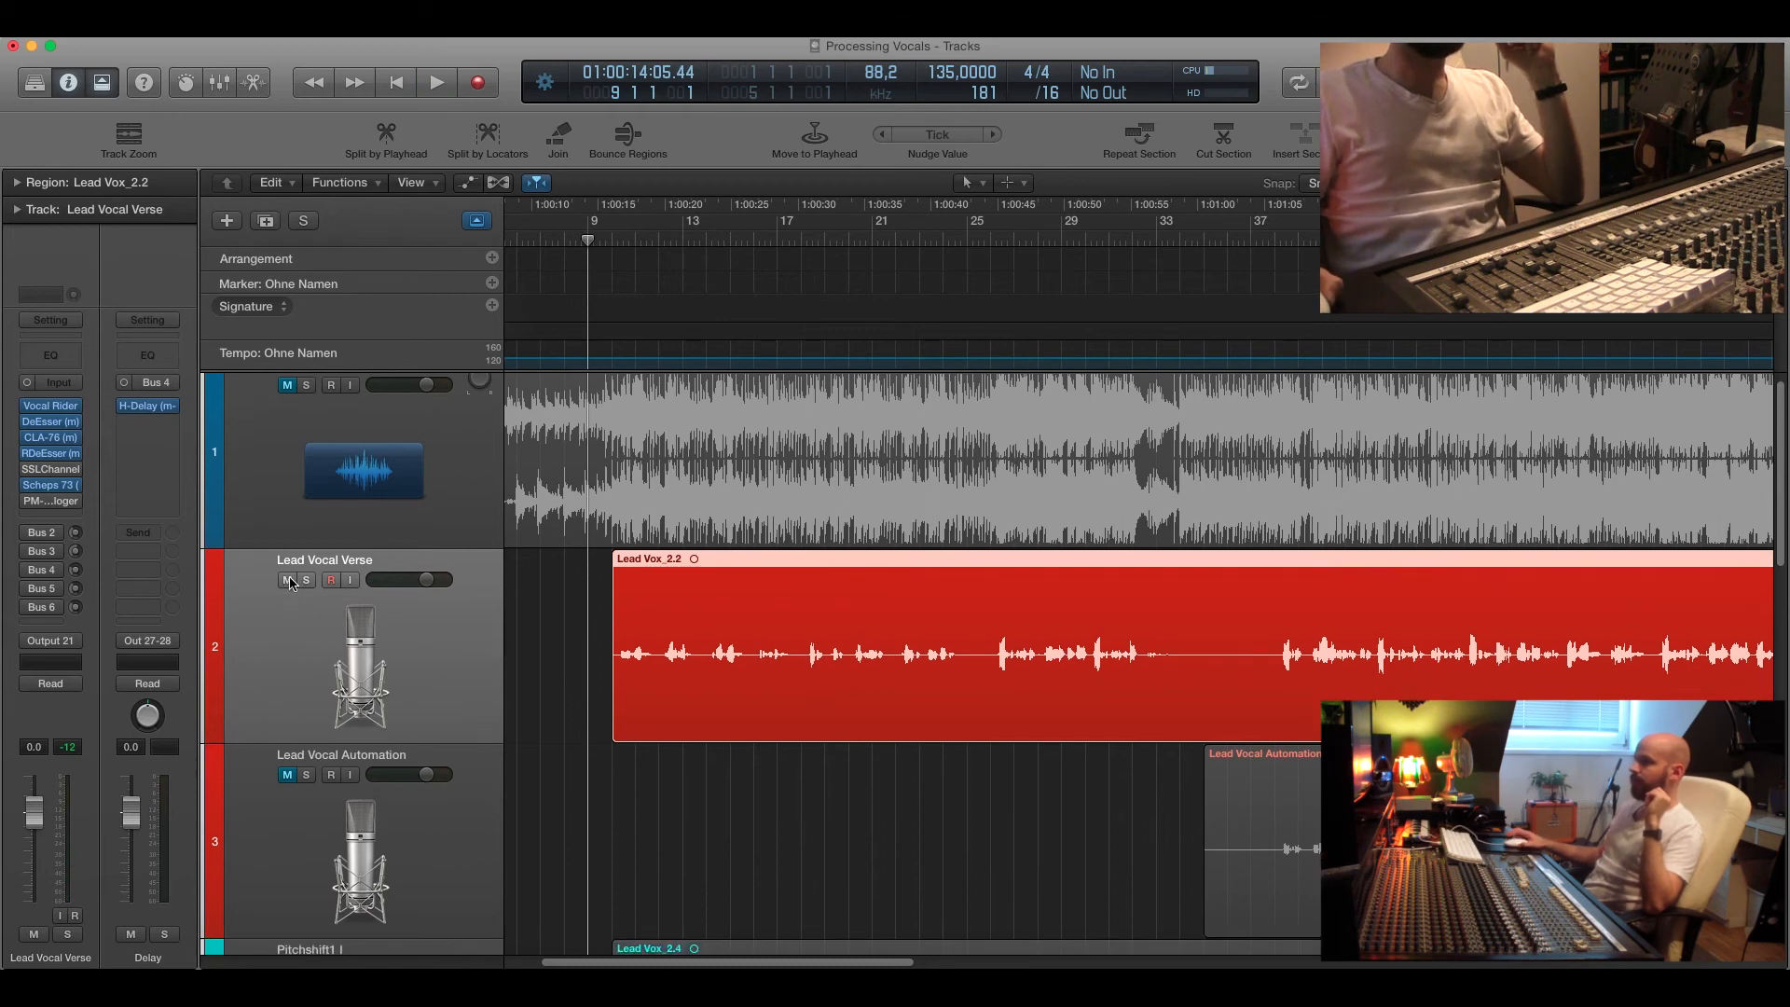
scroll(292, 583, down, 1)
click(287, 563)
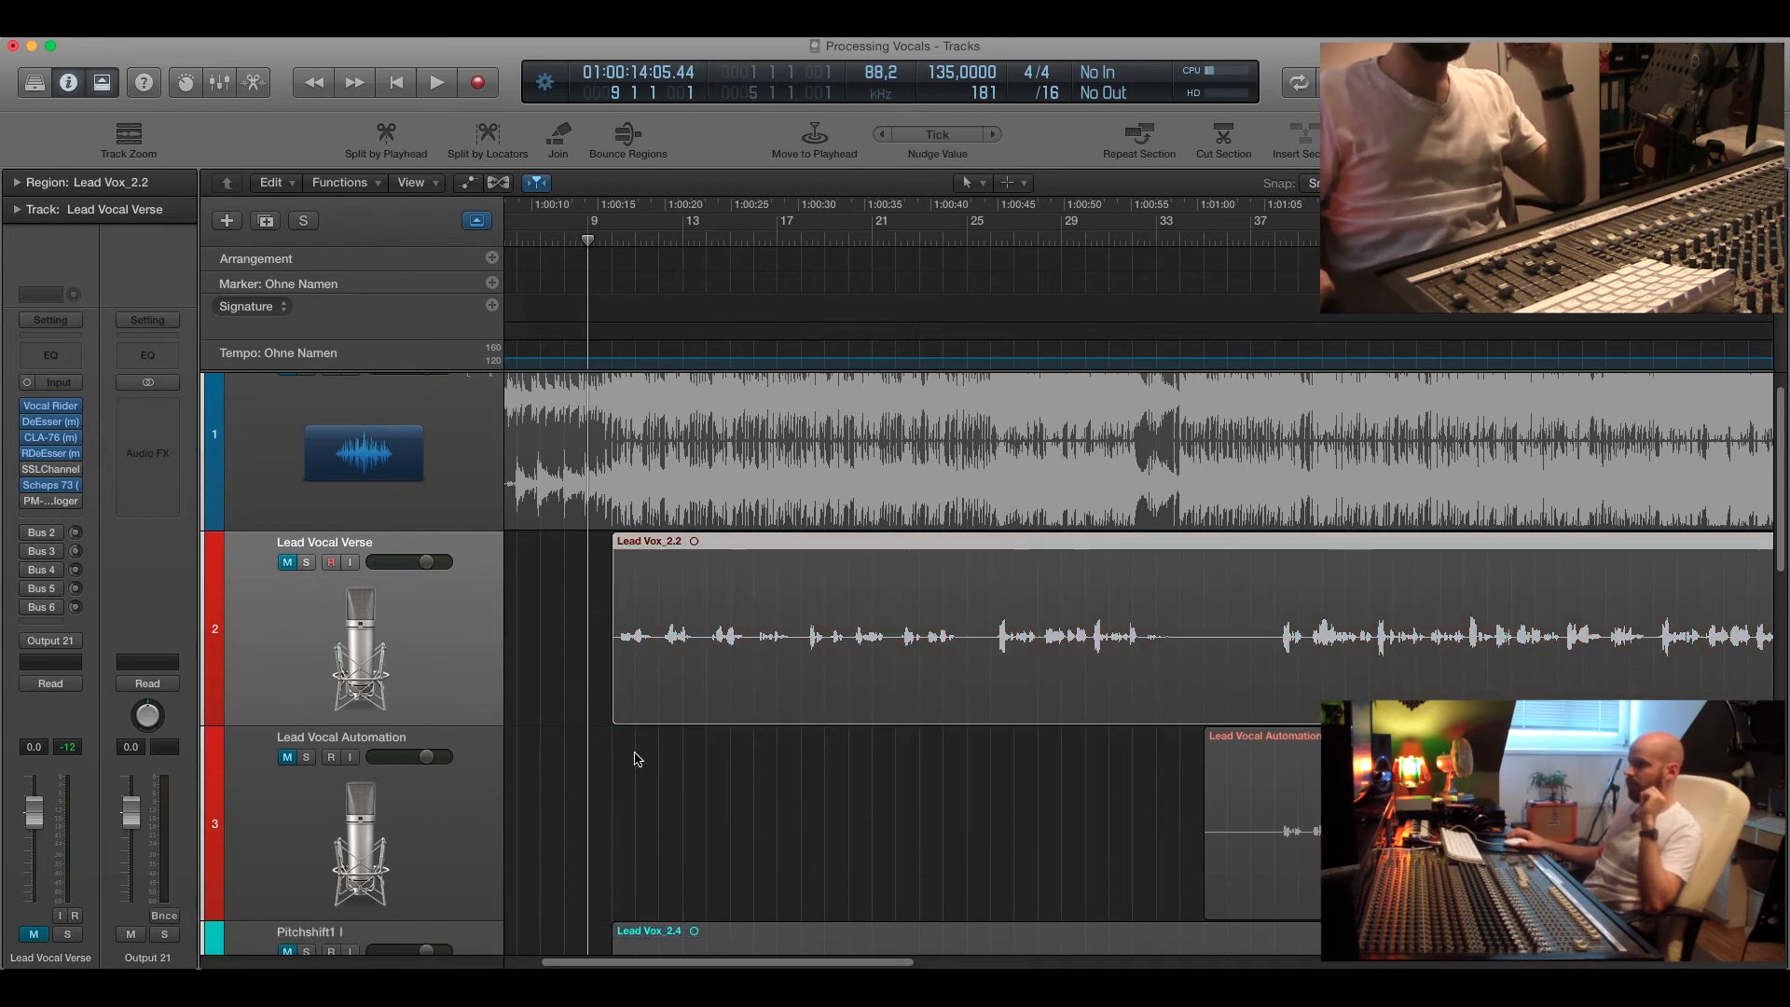
scroll(634, 751, down, 15)
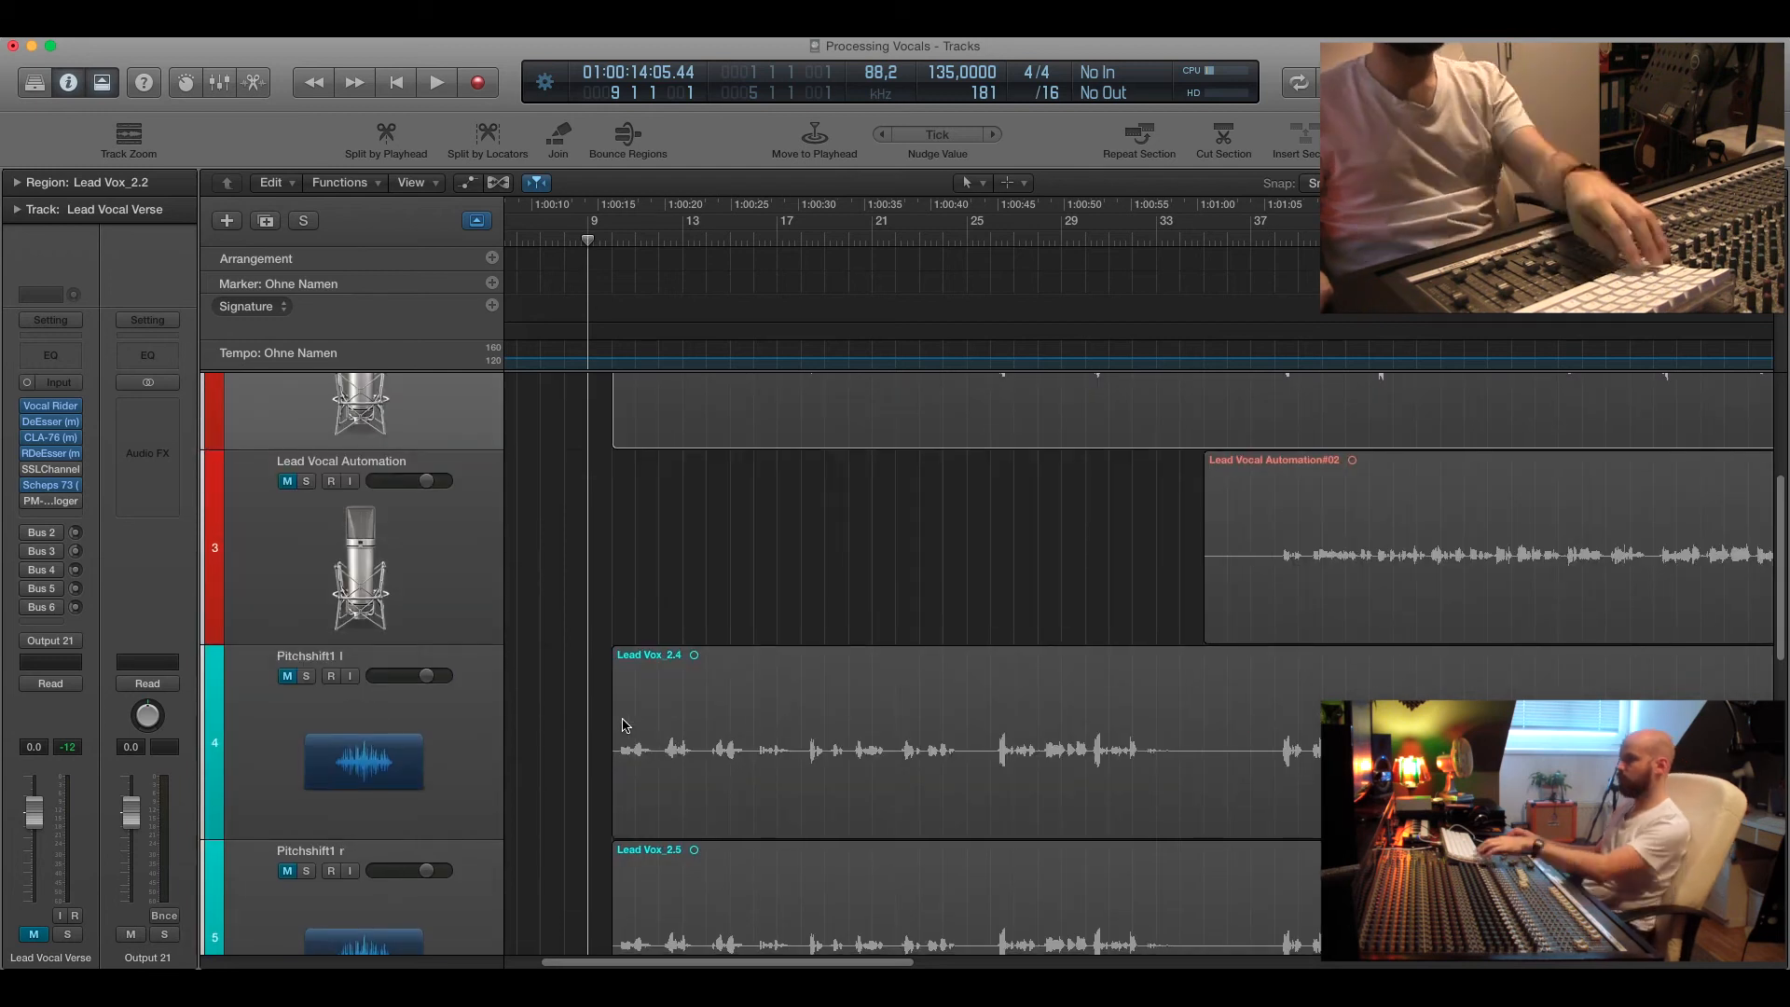
key(super+Up)
key(super+Up)
key(super+Up)
key(super+Up)
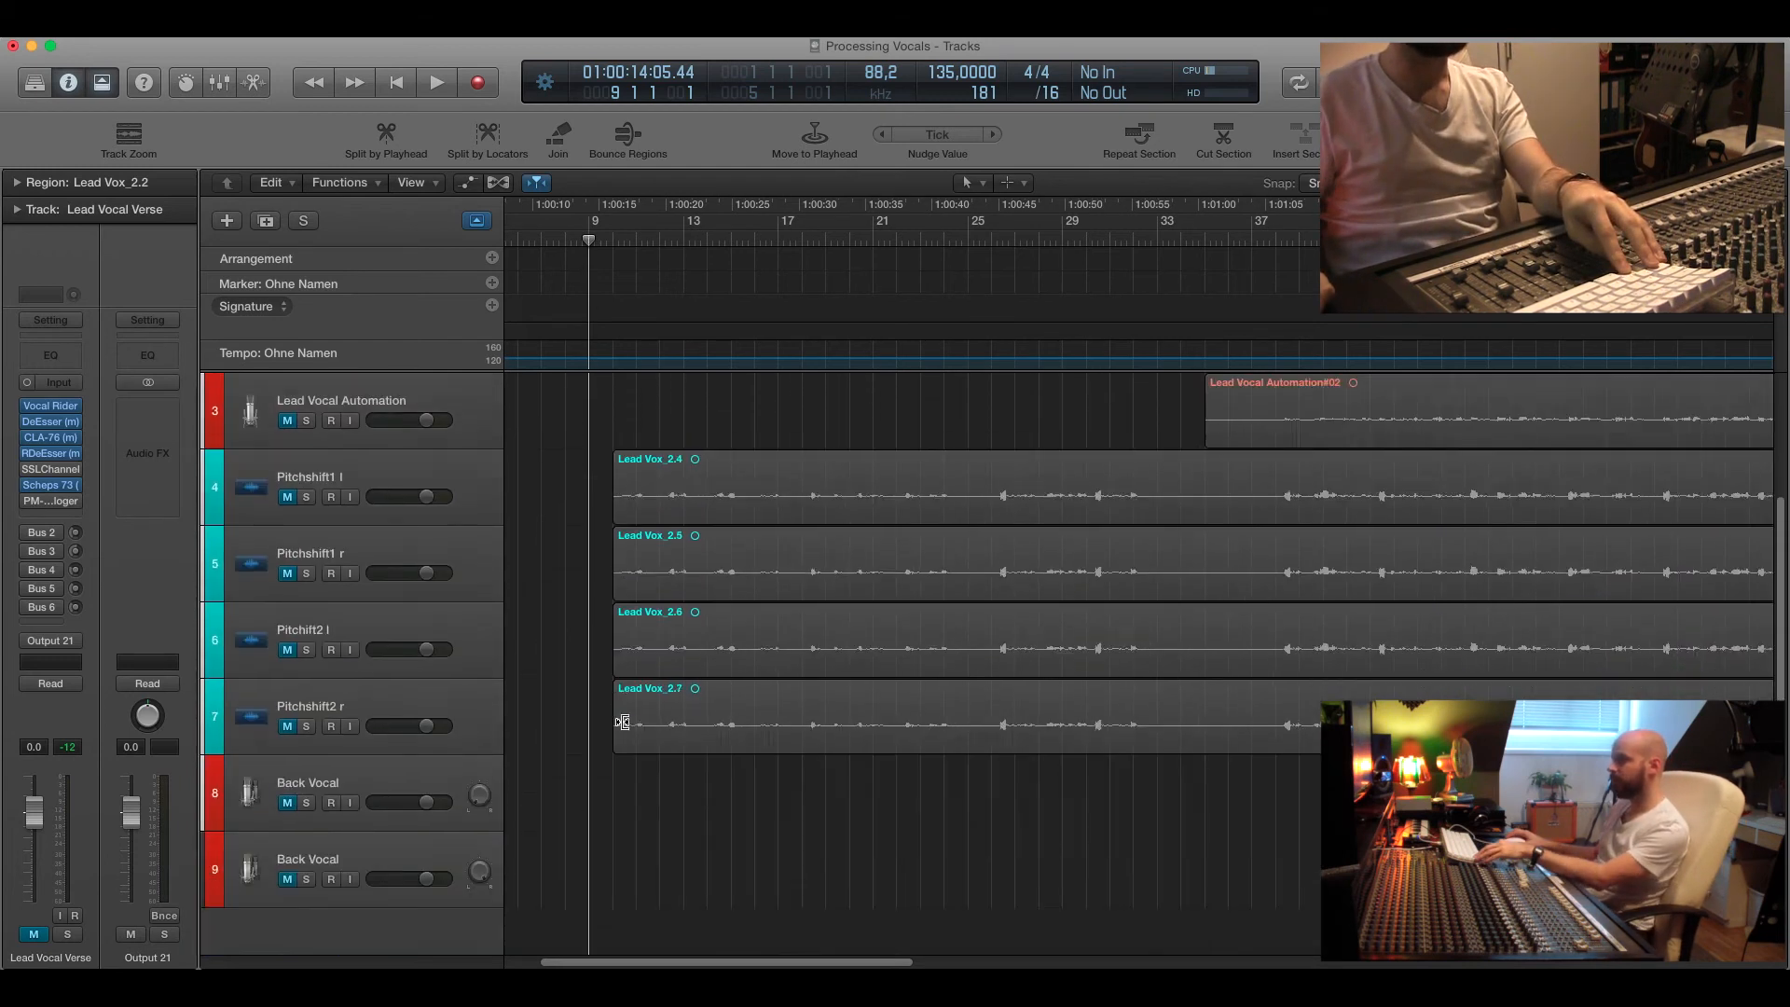
key(super+Up)
click(588, 530)
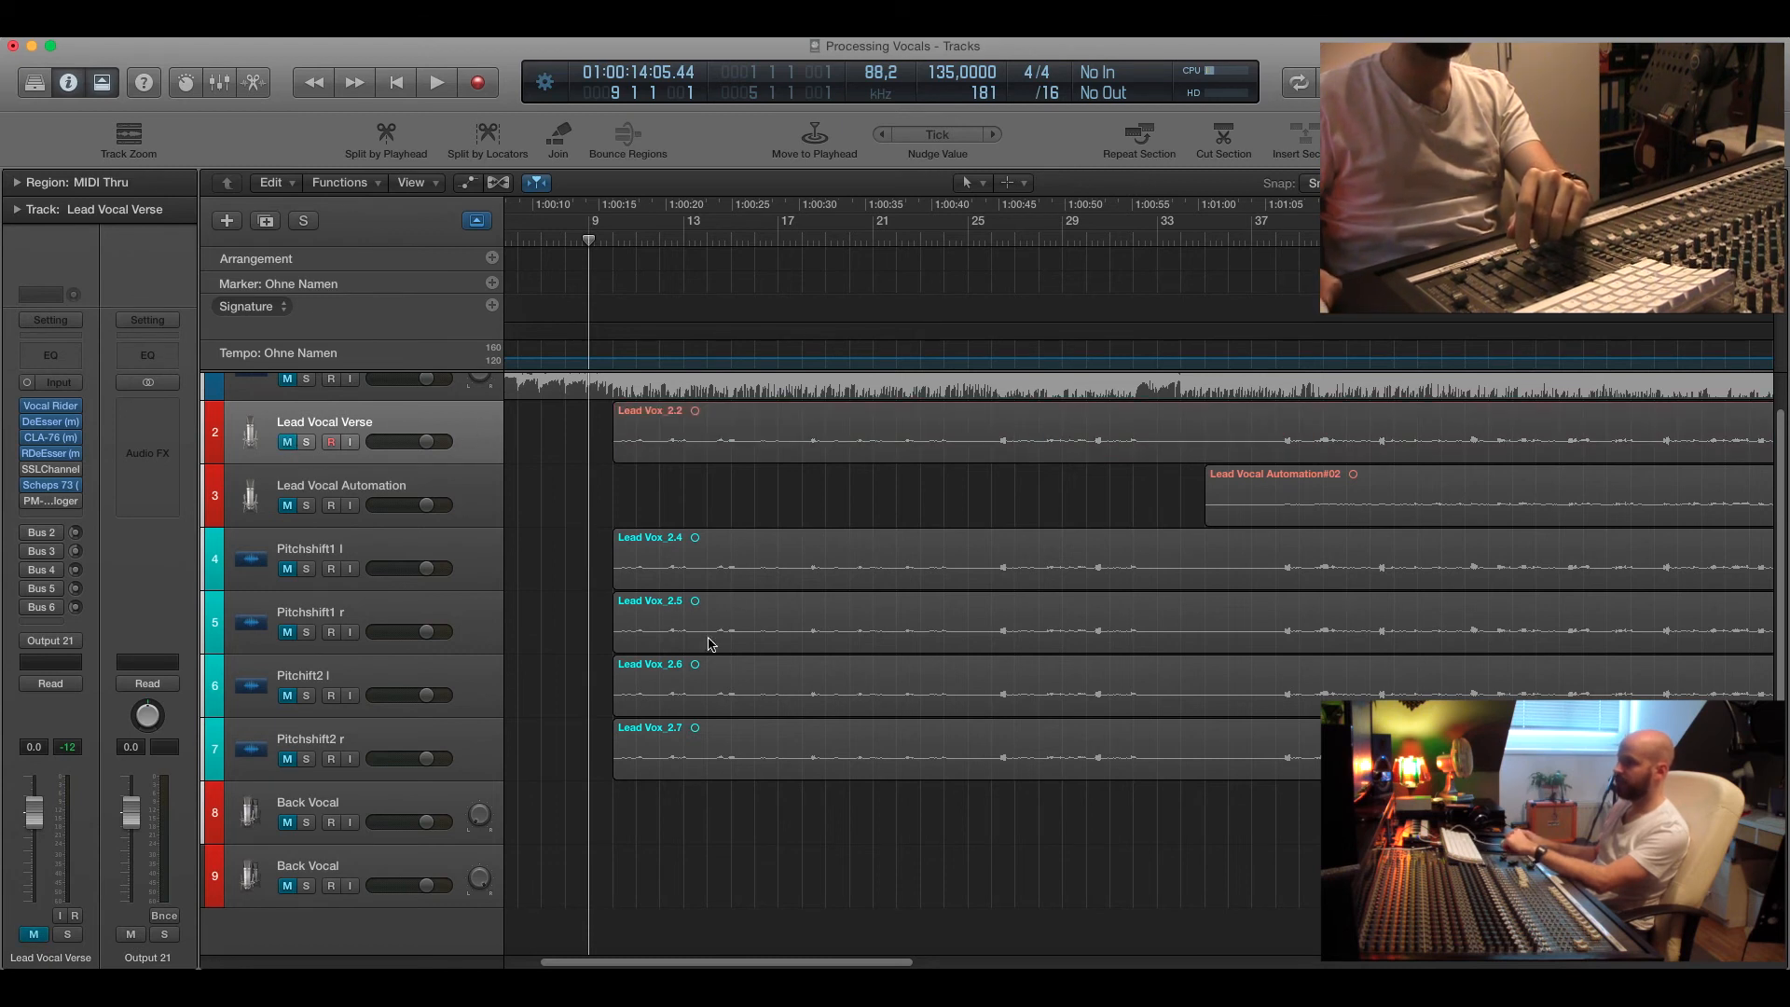
Select each pitch-shift track in turn and review the Doubler2 plugin settings on Pitchshift1 l, then close it.
click(328, 548)
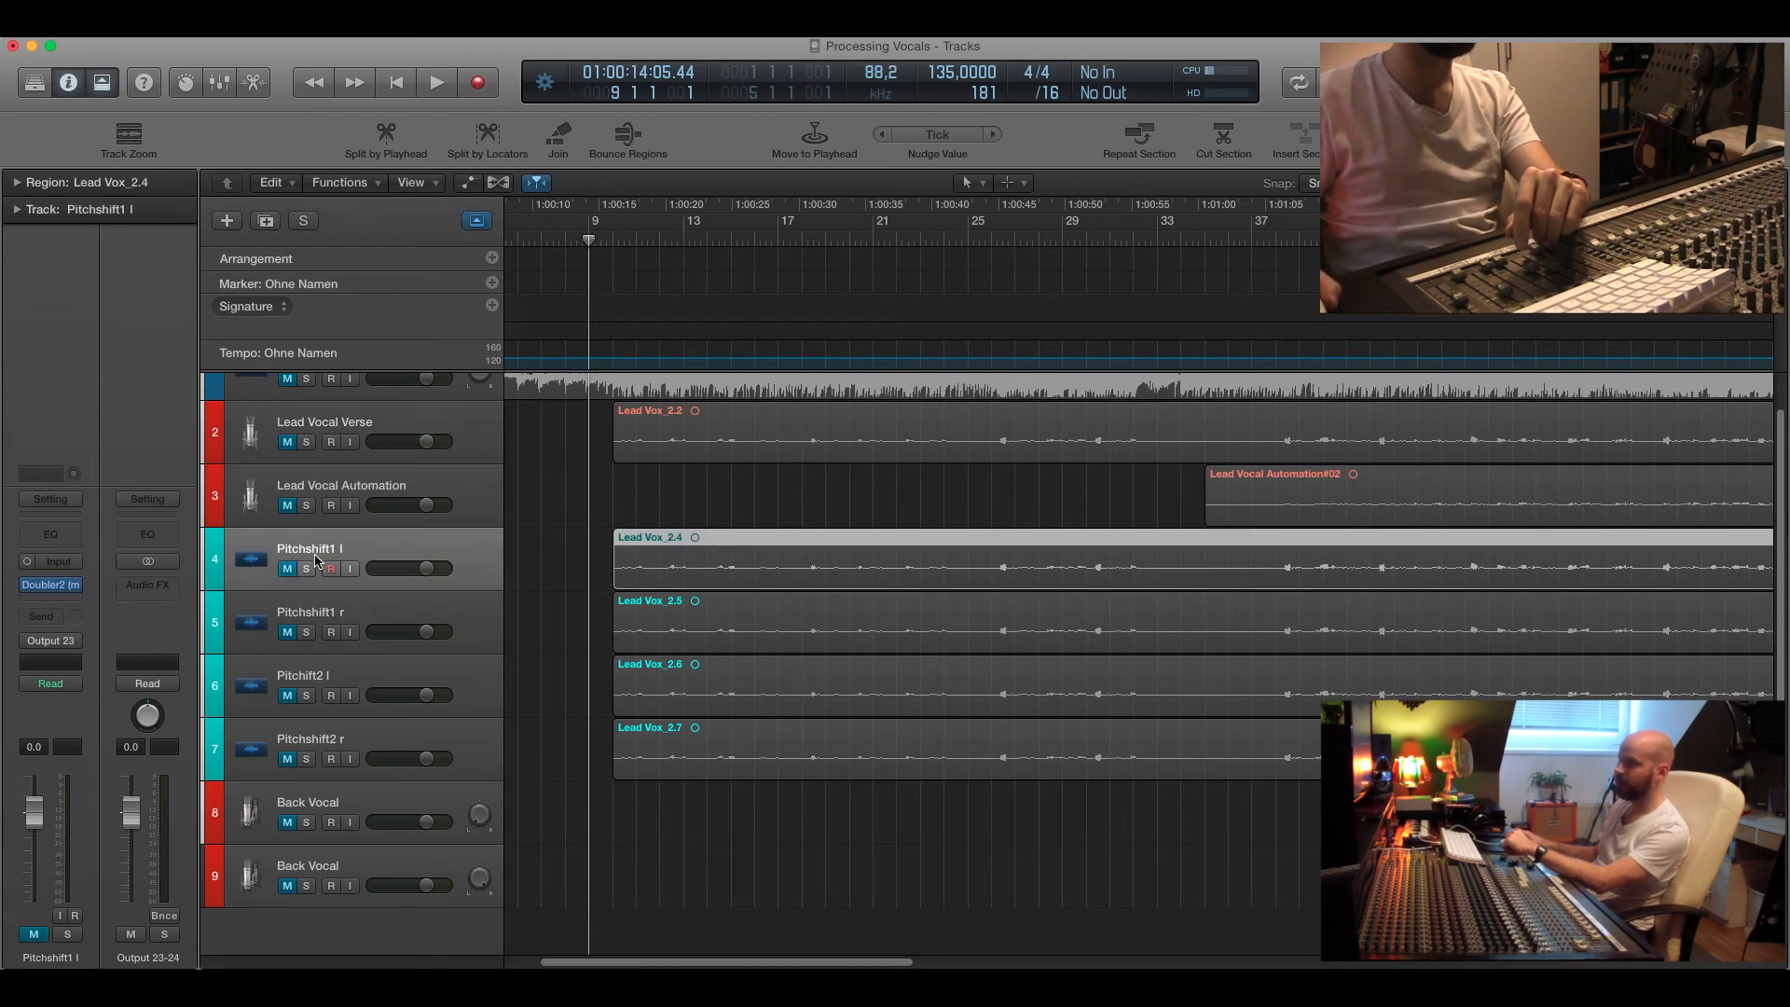
click(328, 616)
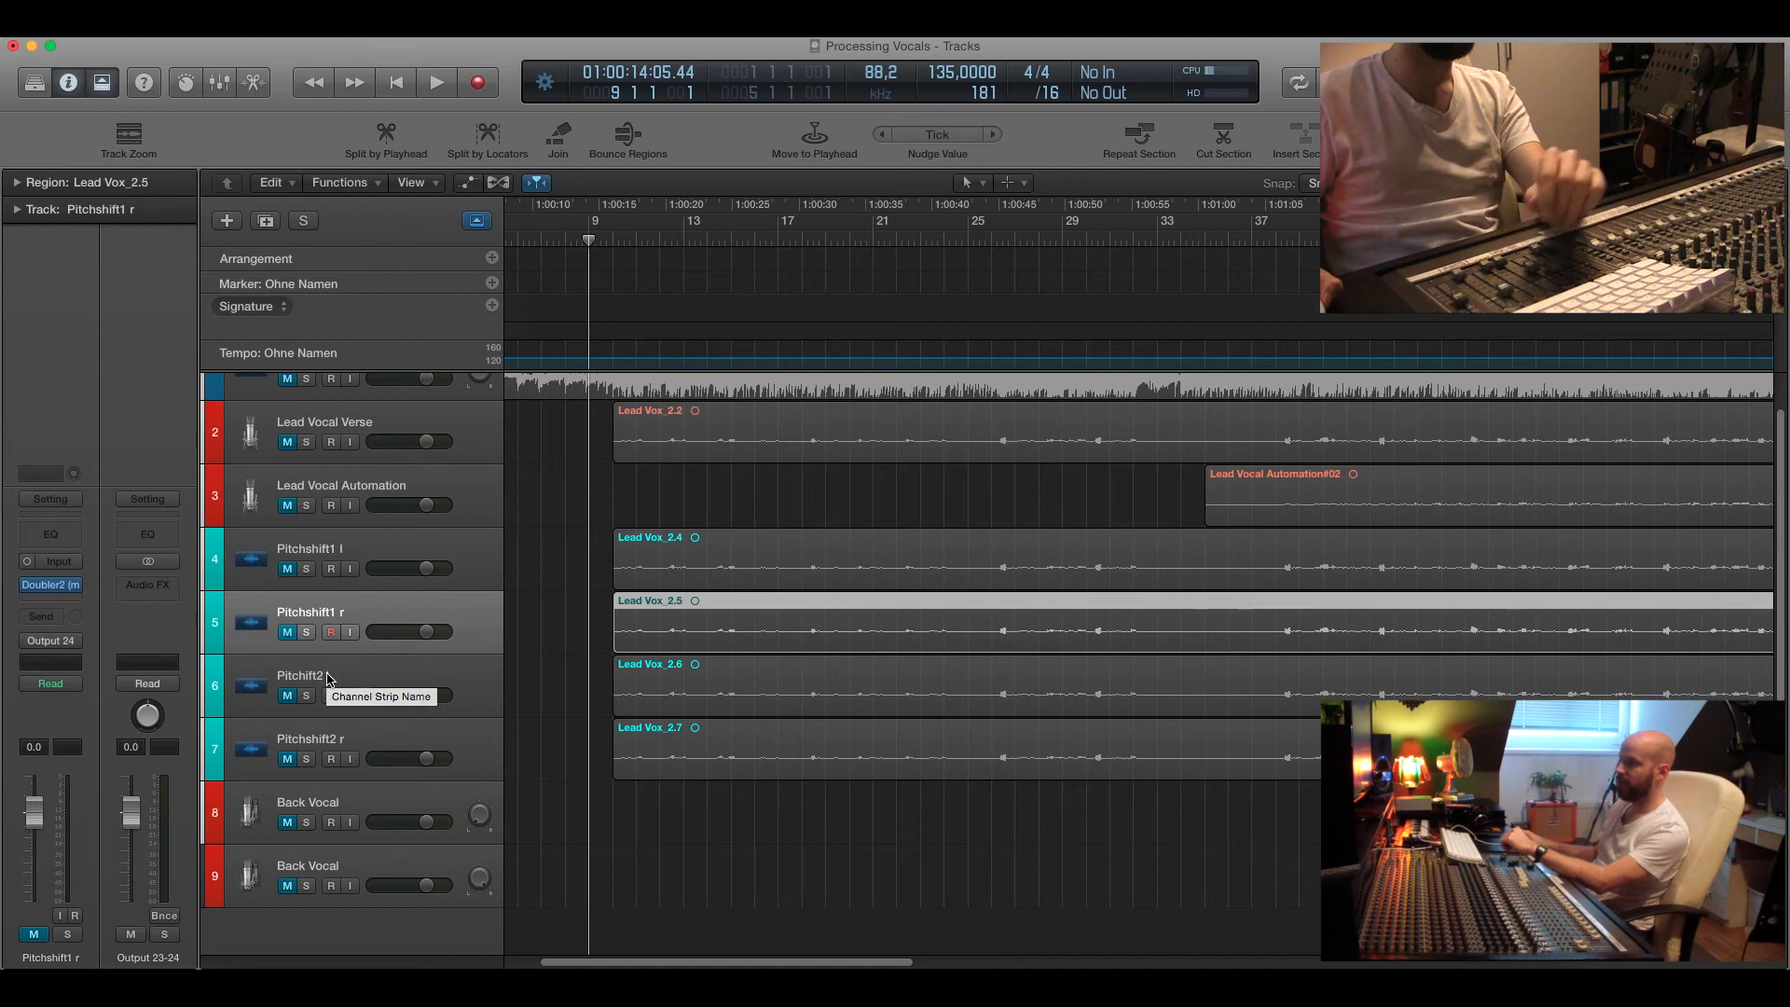
click(328, 678)
click(341, 741)
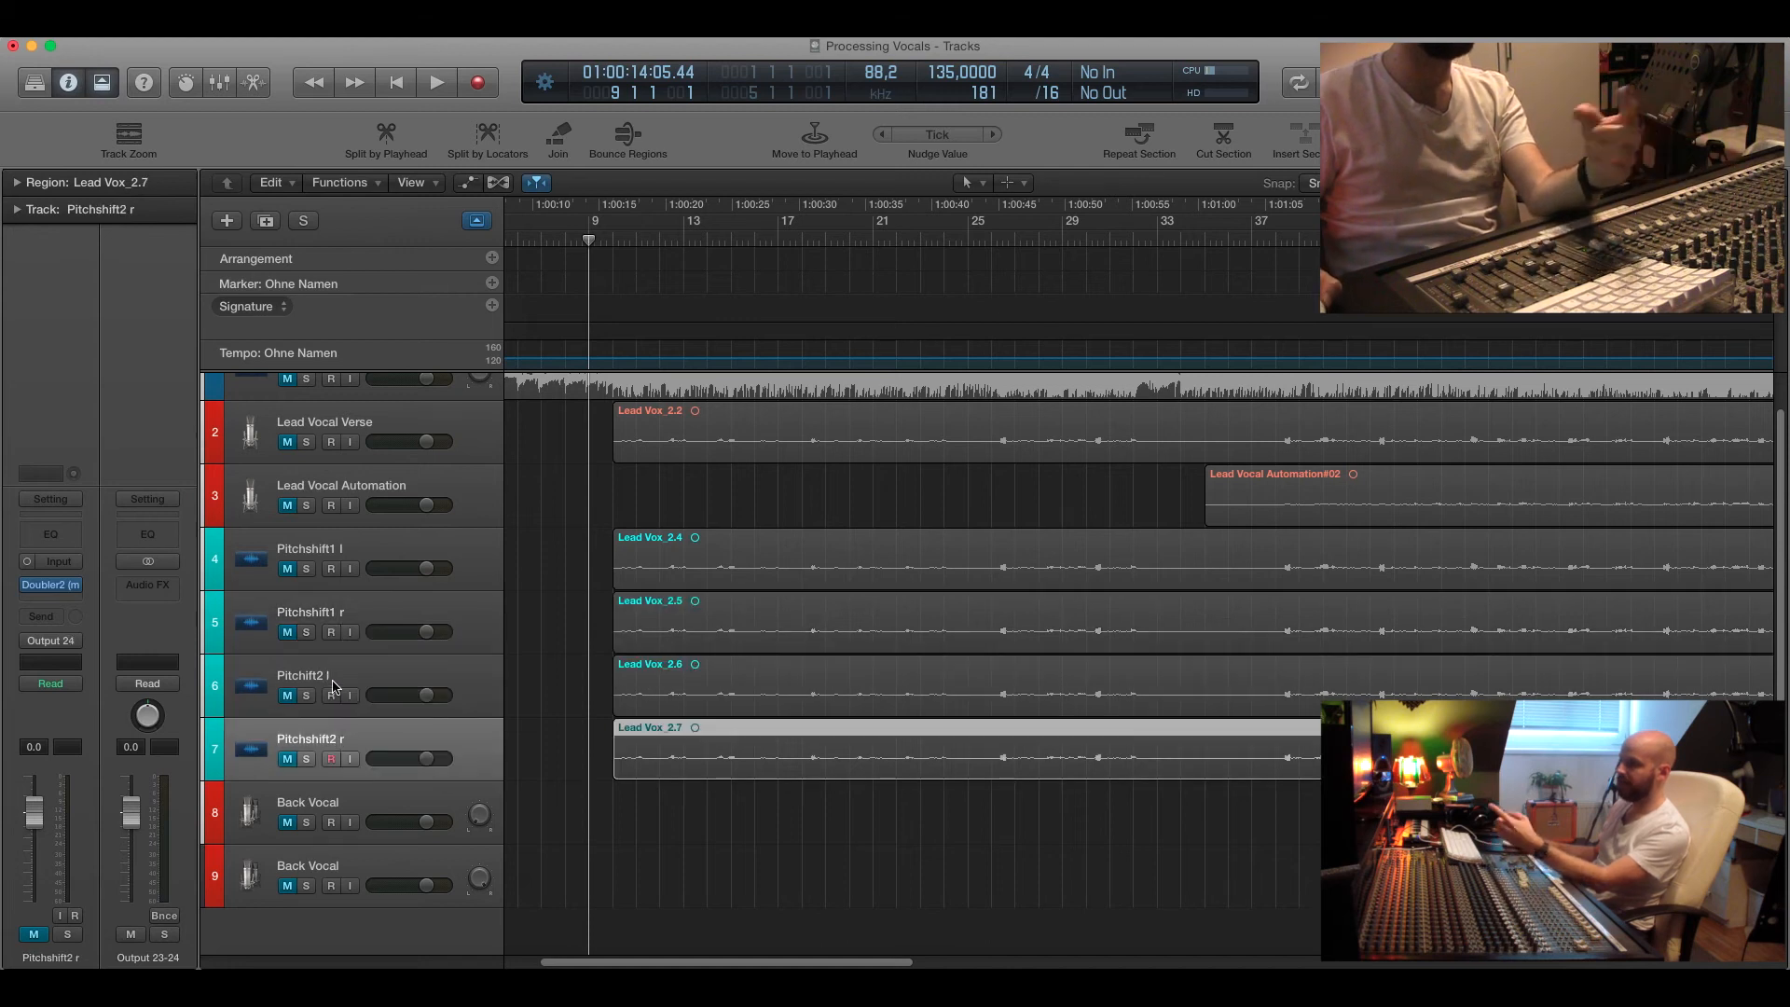
click(333, 555)
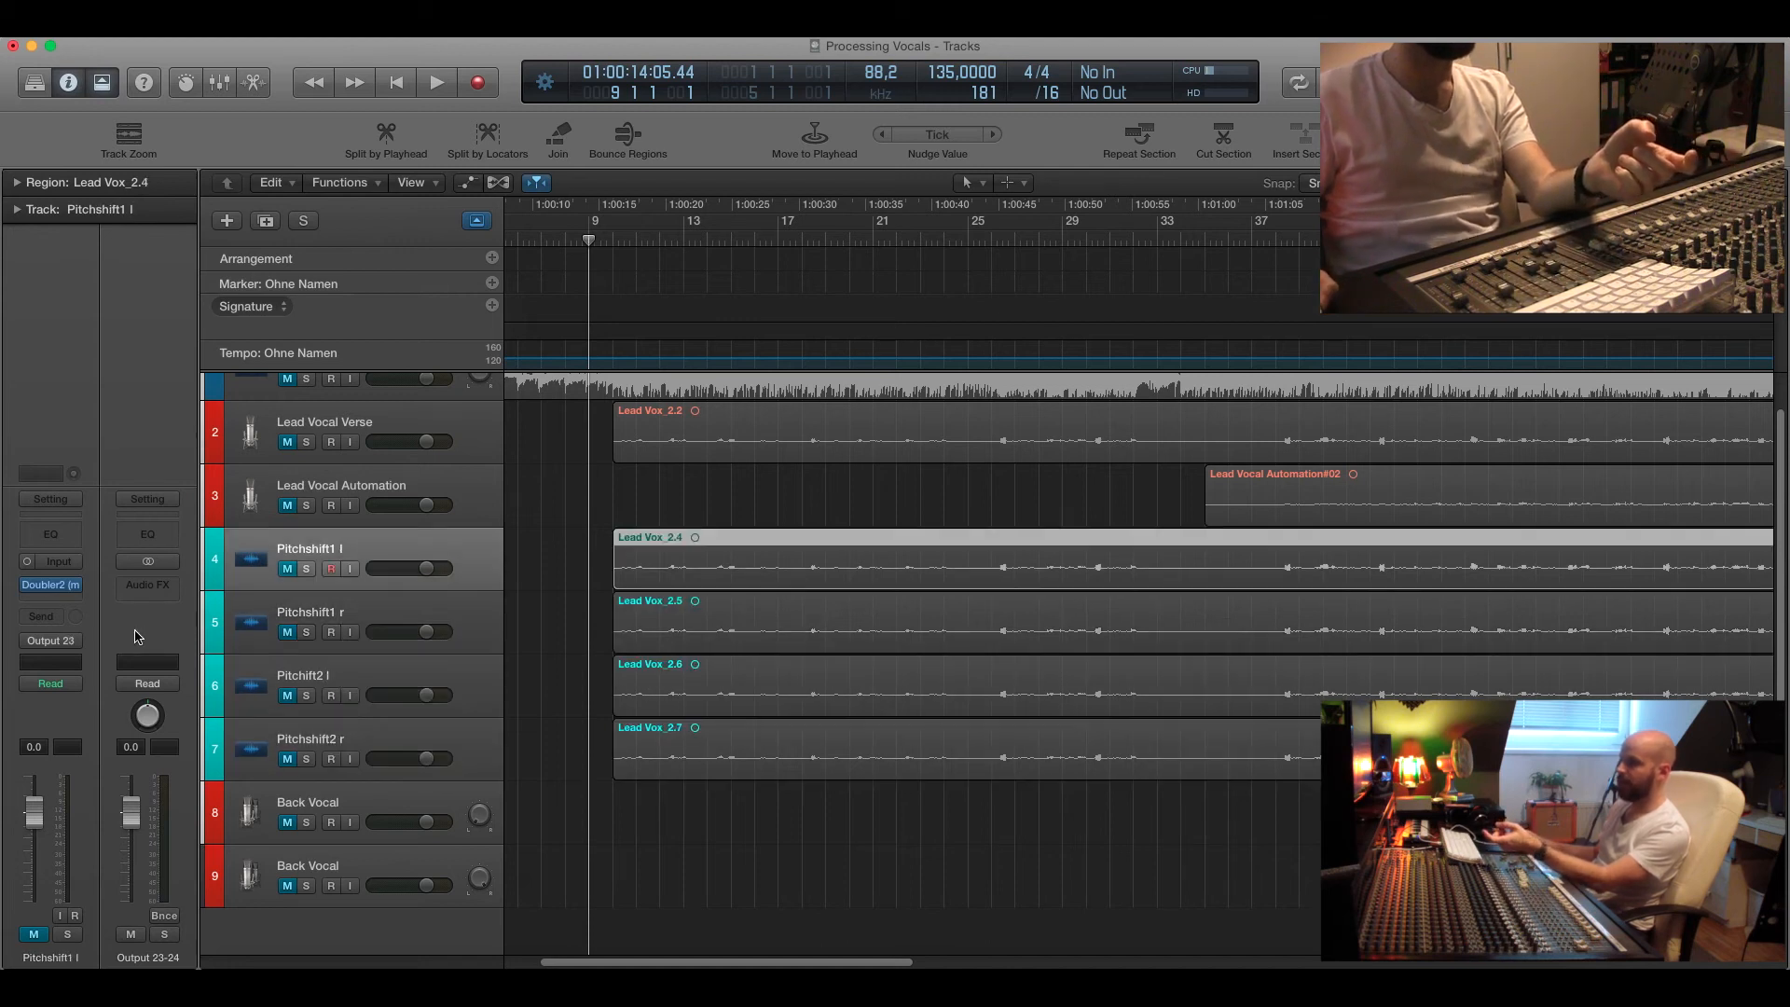
click(53, 586)
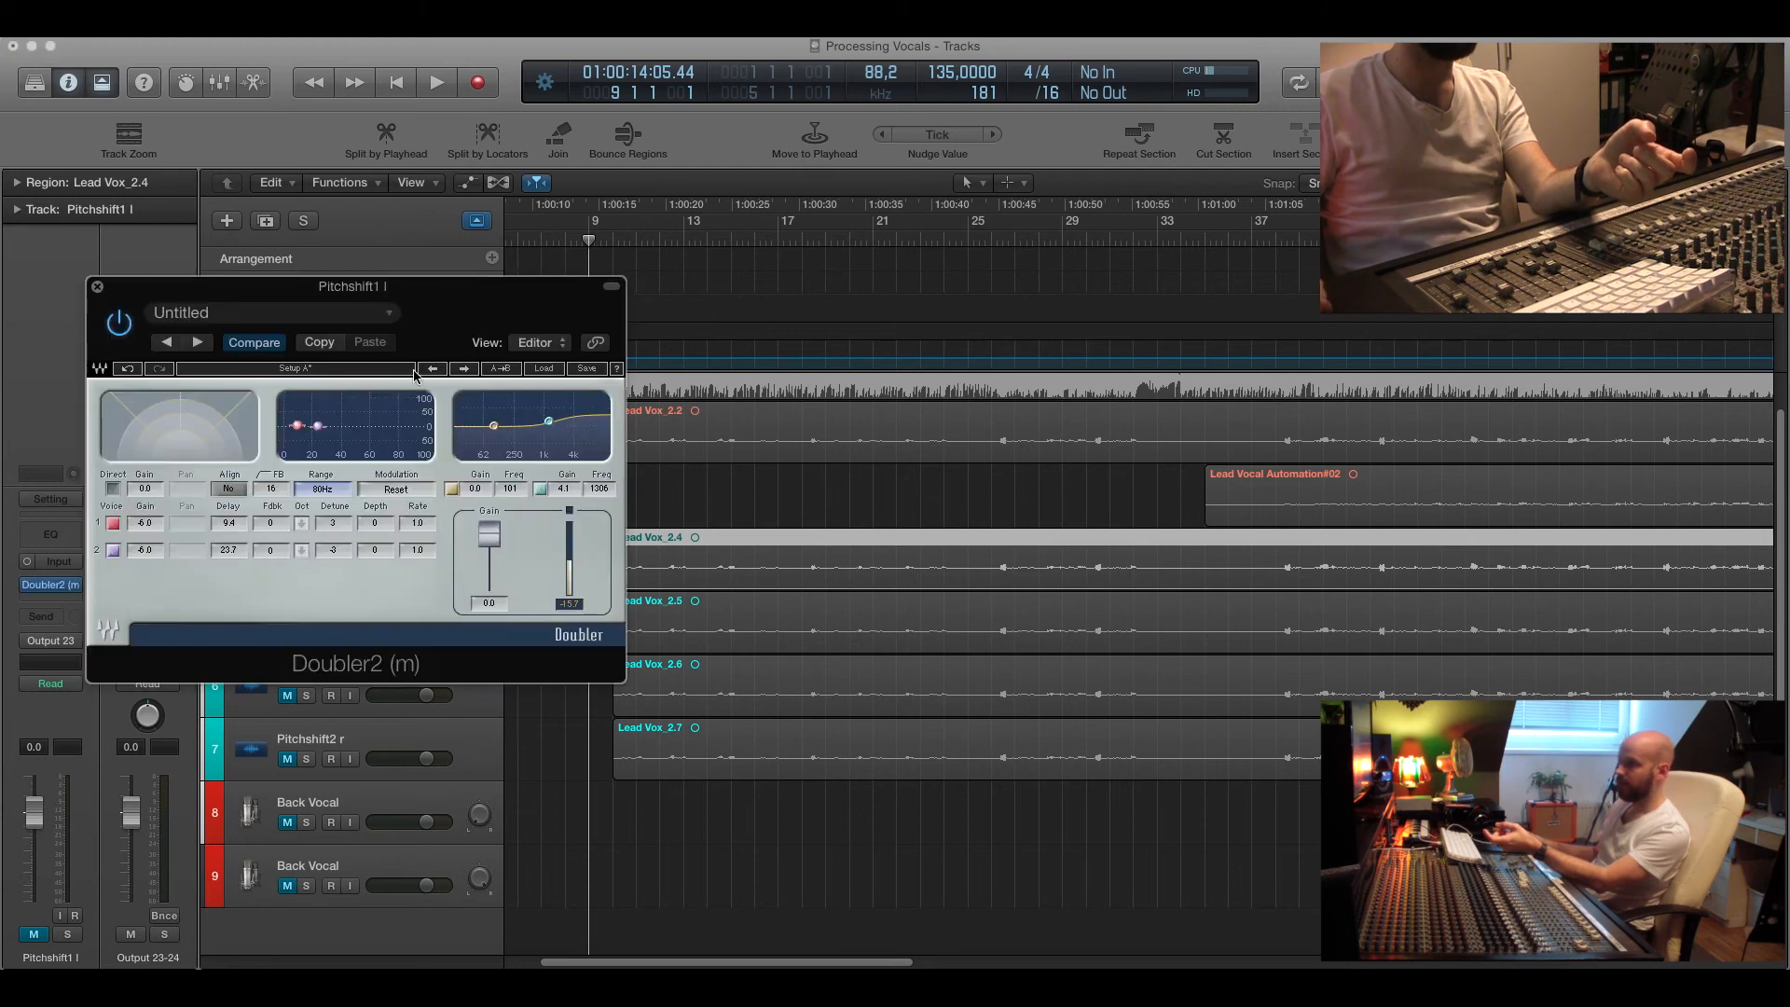
drag(362, 295, 328, 166)
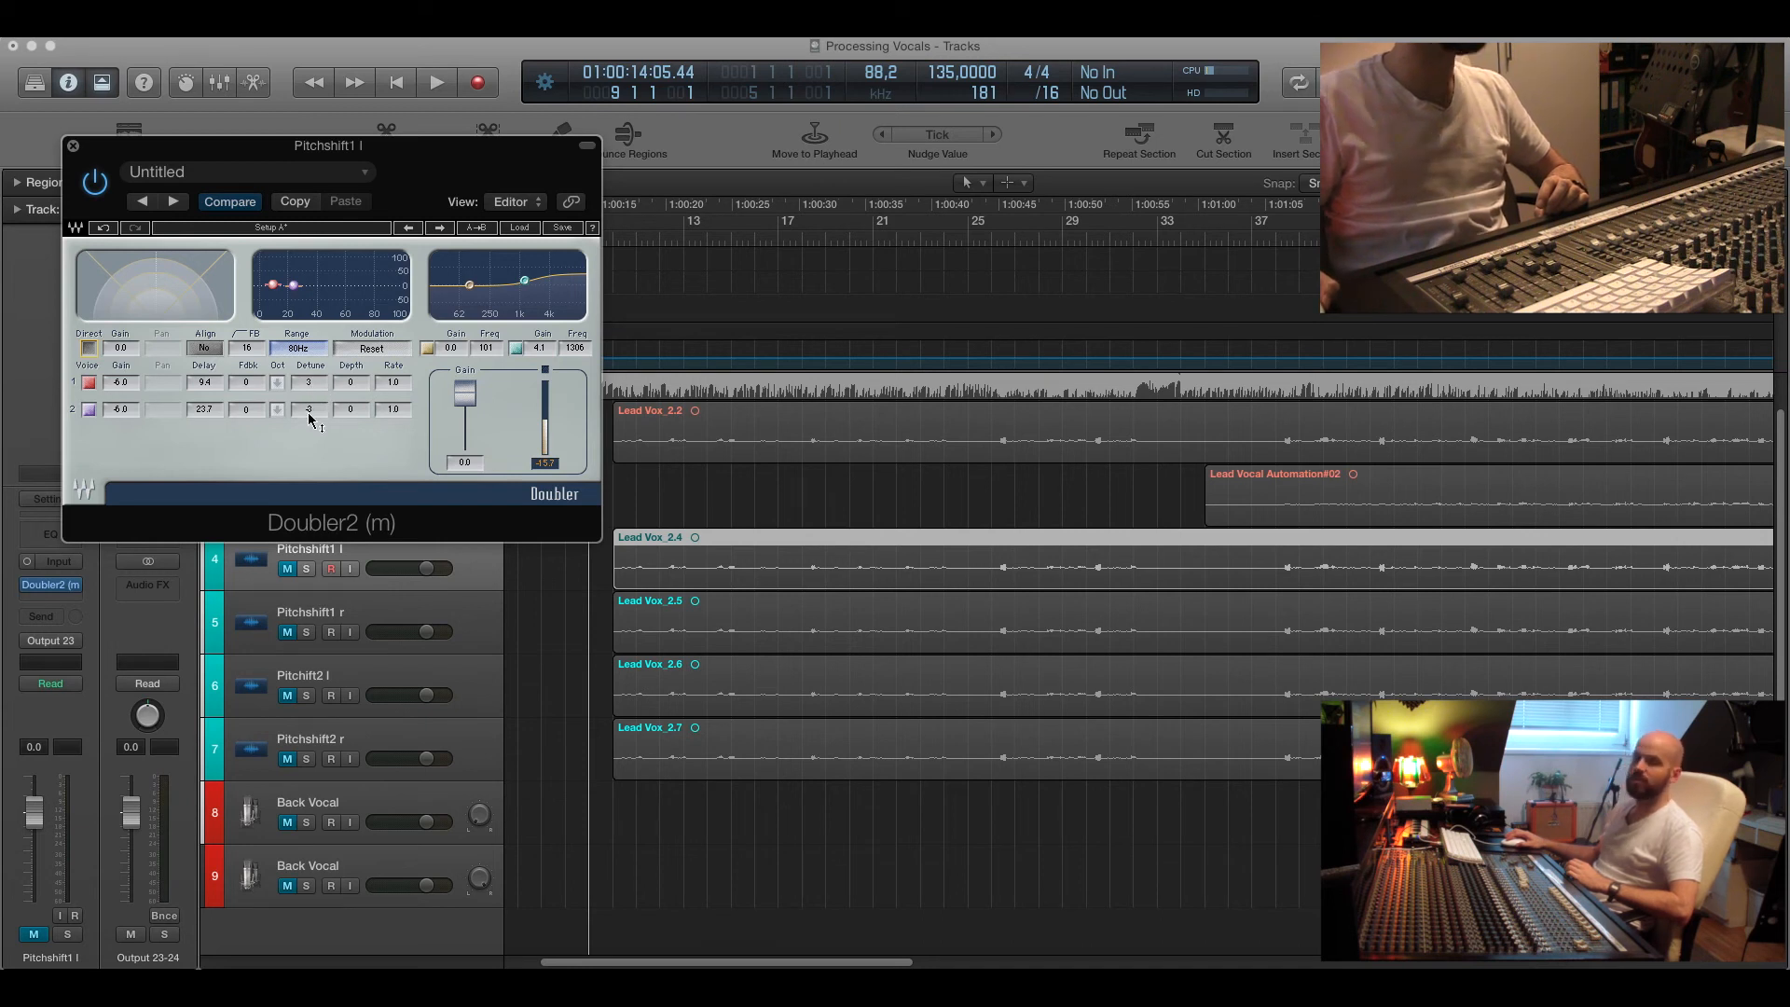
click(73, 146)
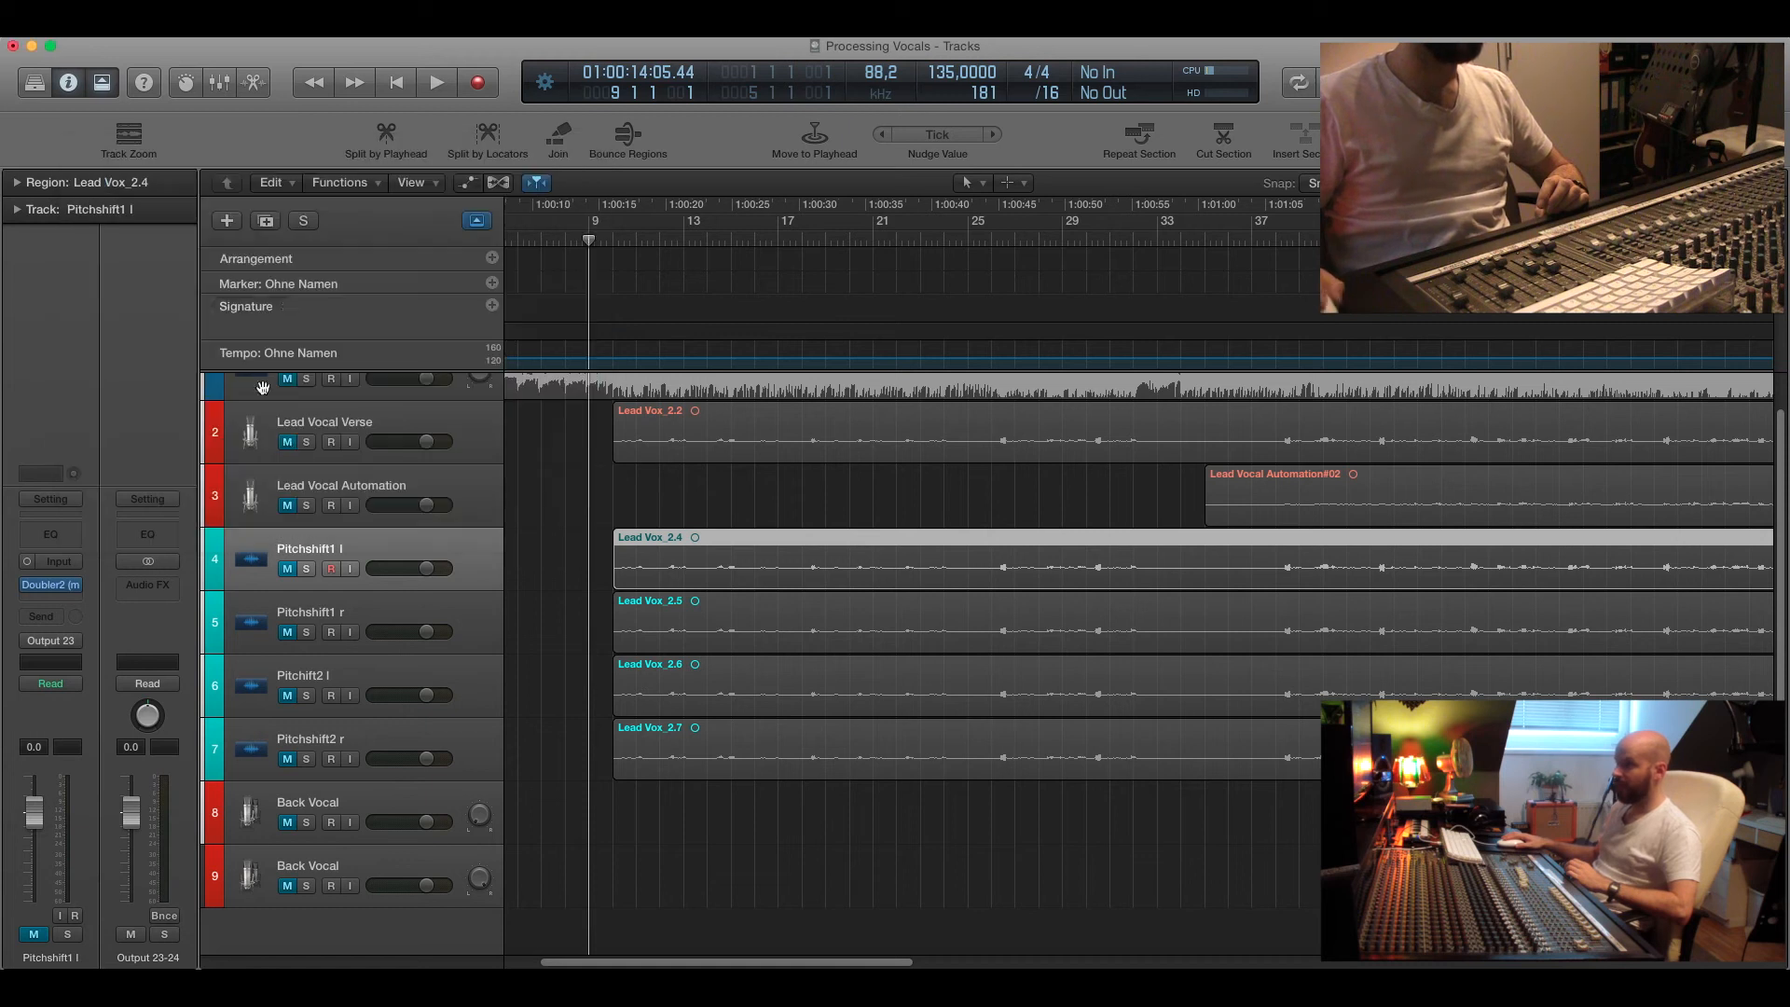
Unmute the Pitchshift1 l track and play it from bar 9.
click(291, 571)
click(611, 245)
key(space)
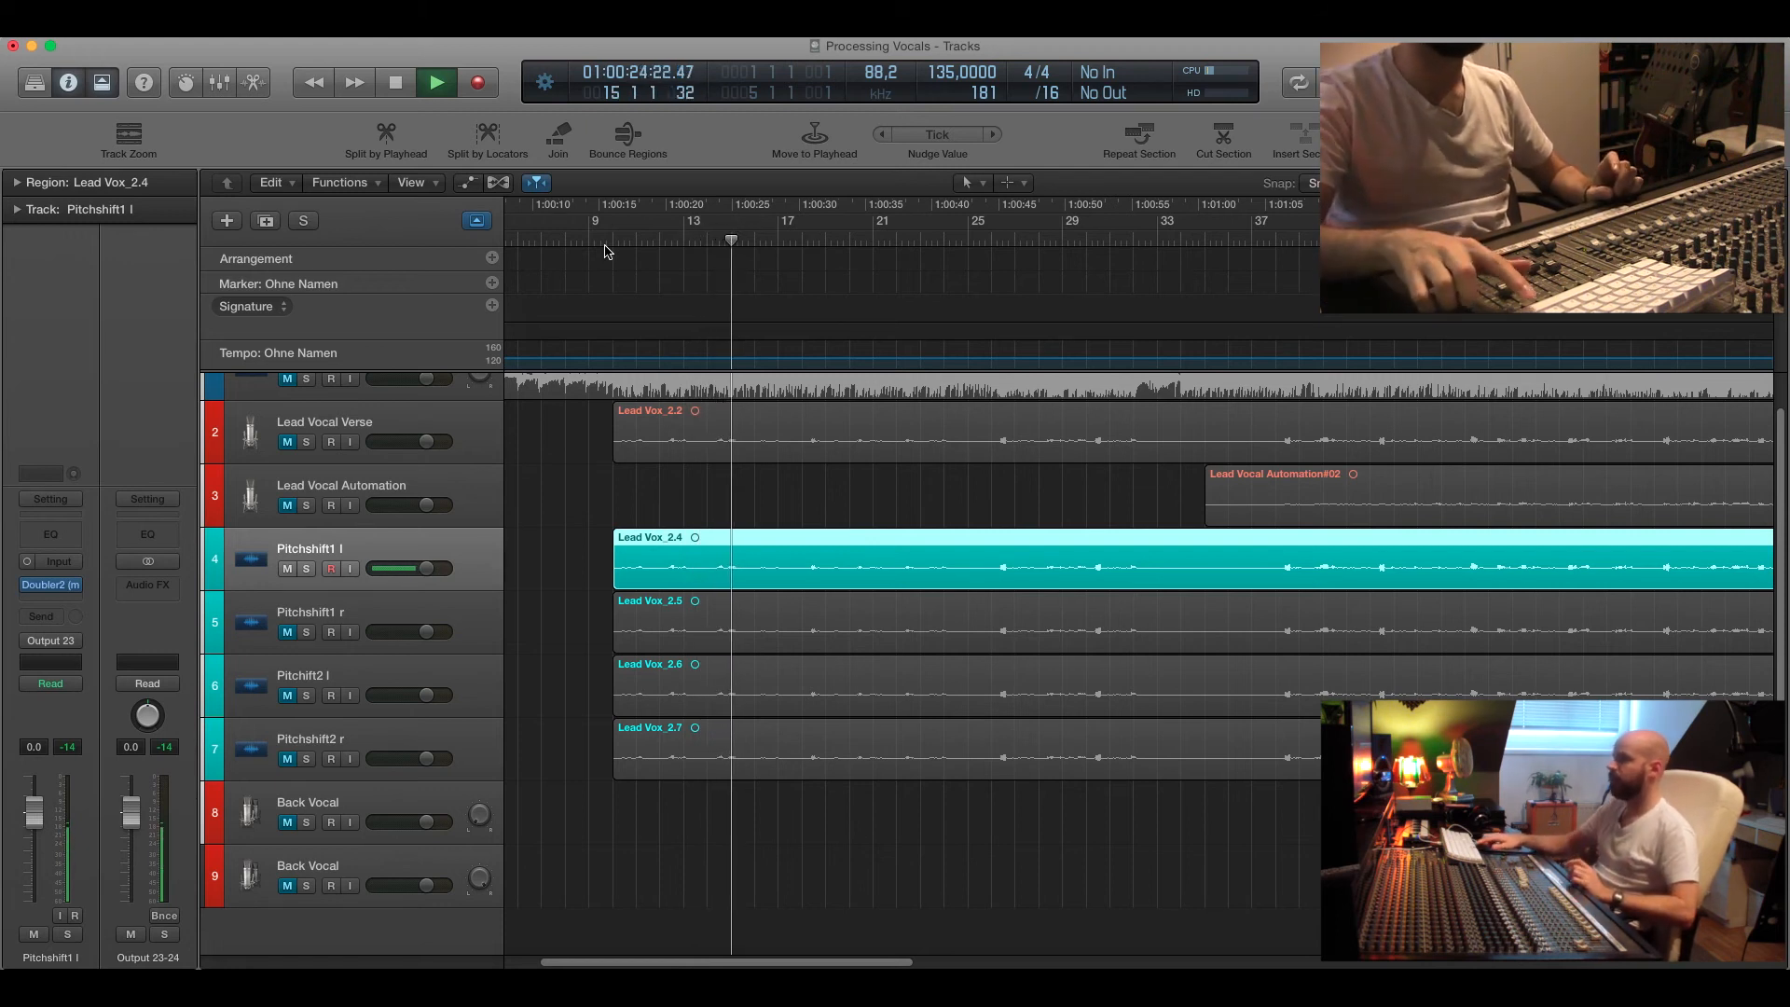
key(space)
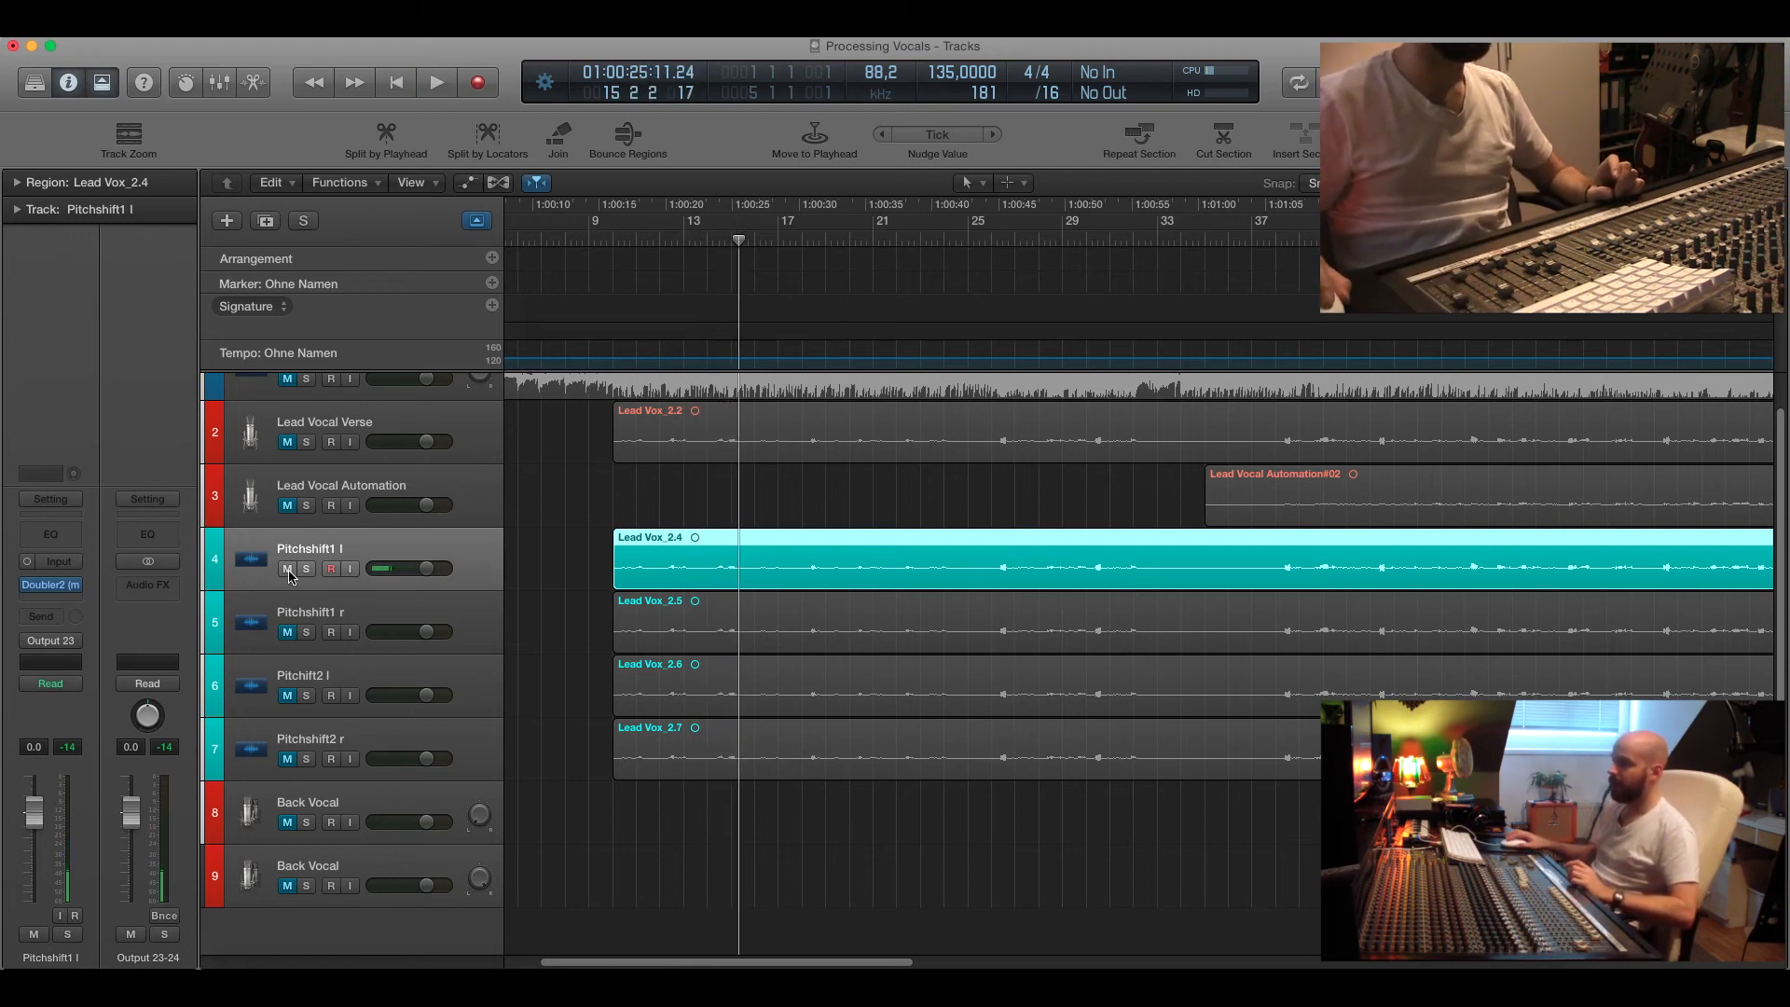
Unmute the Pitchshift1 r track and review its Doubler2 plugin settings, then close the plugin.
click(288, 632)
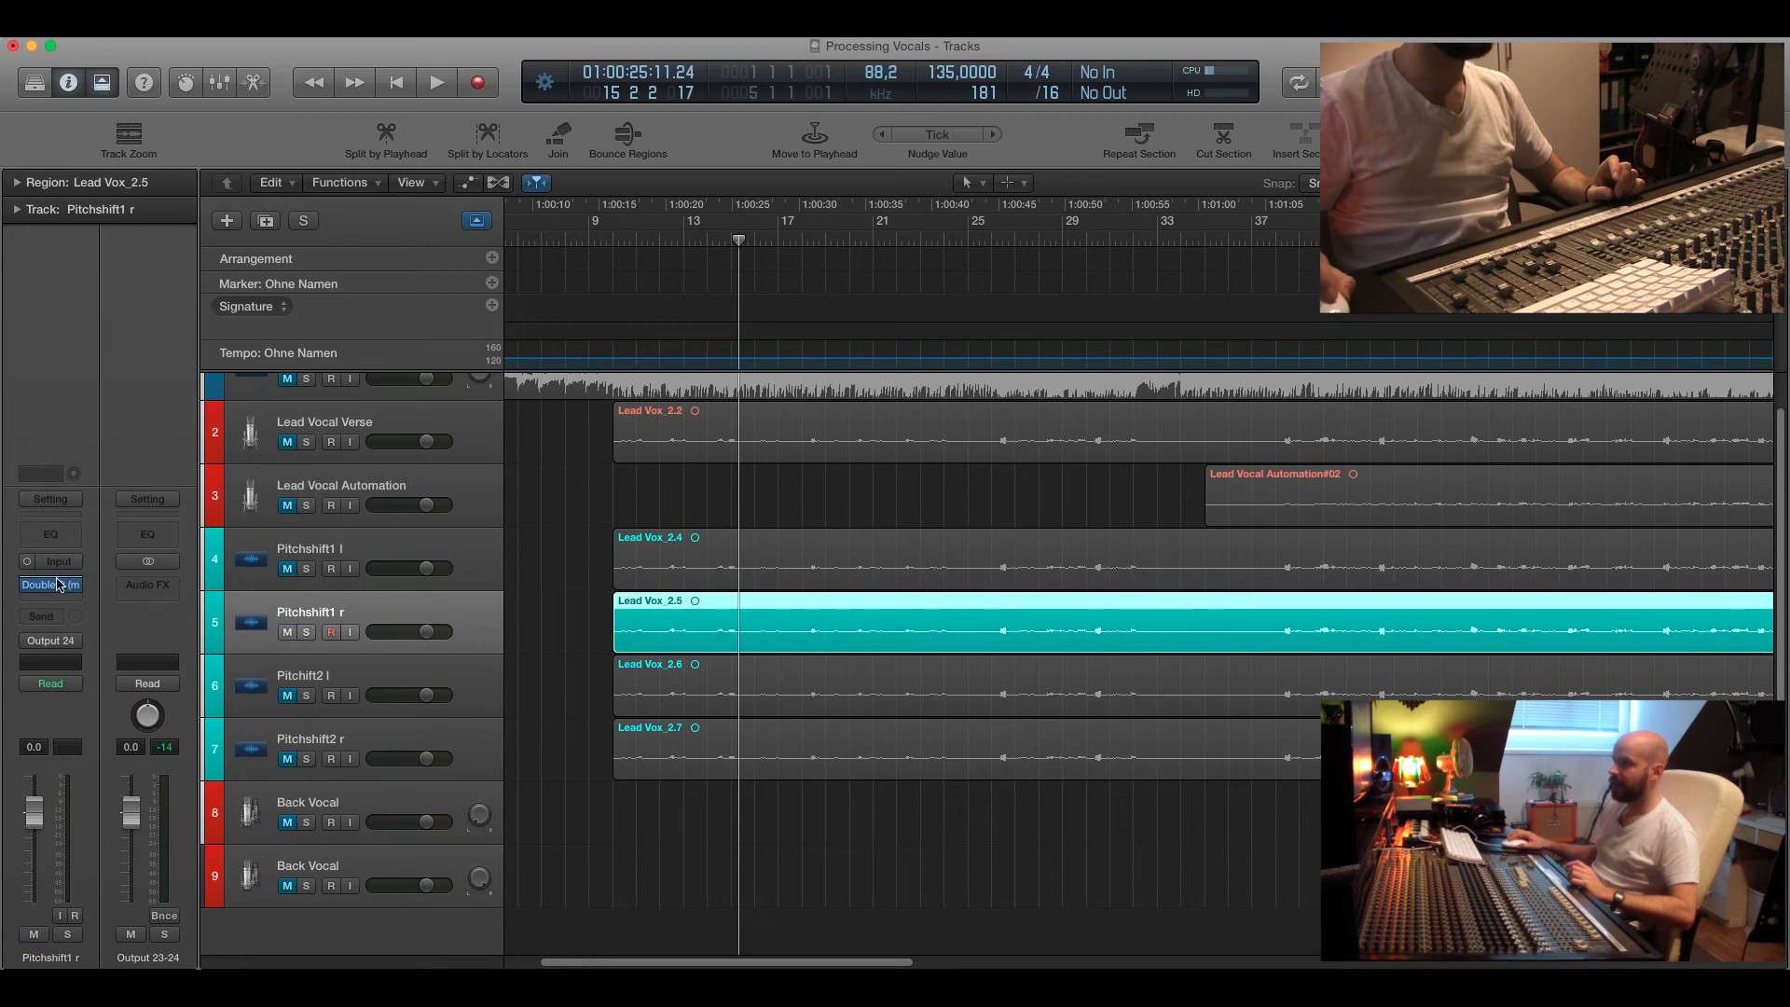
click(59, 585)
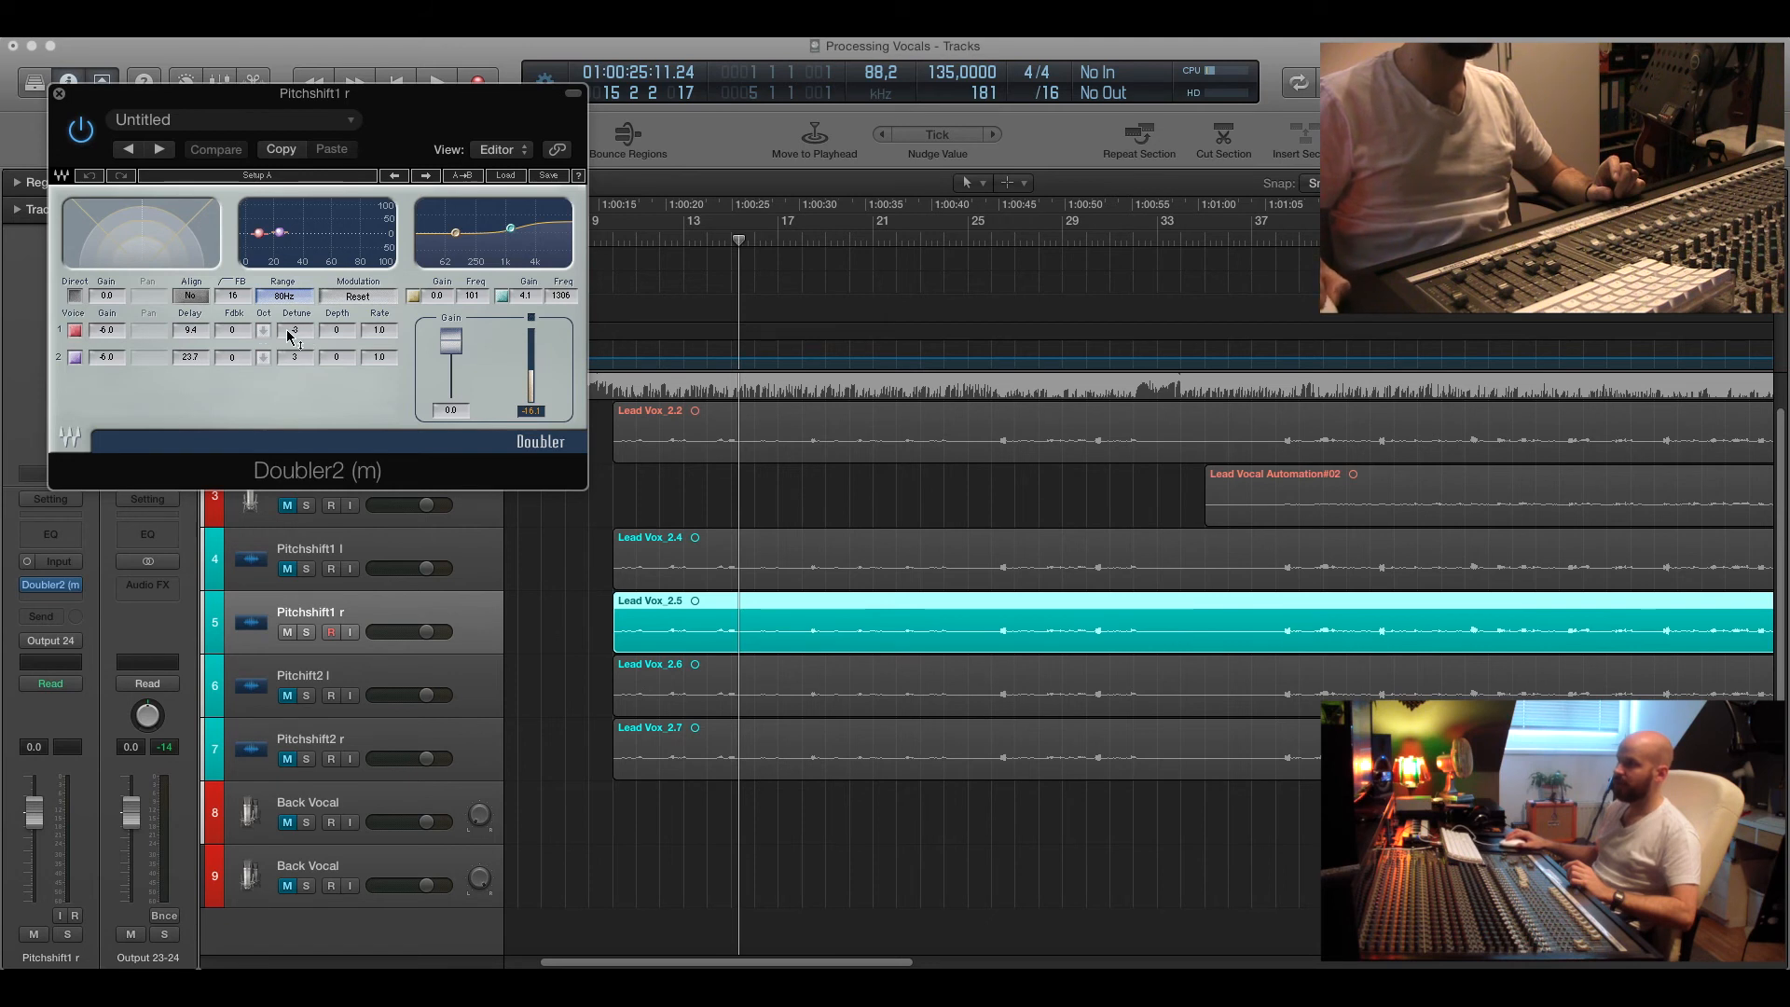
click(59, 95)
Unmute Pitchshift1 l again, play both Pitchshift1 tracks from bar 9, stop and return to bar 9.
click(287, 569)
click(616, 240)
key(space)
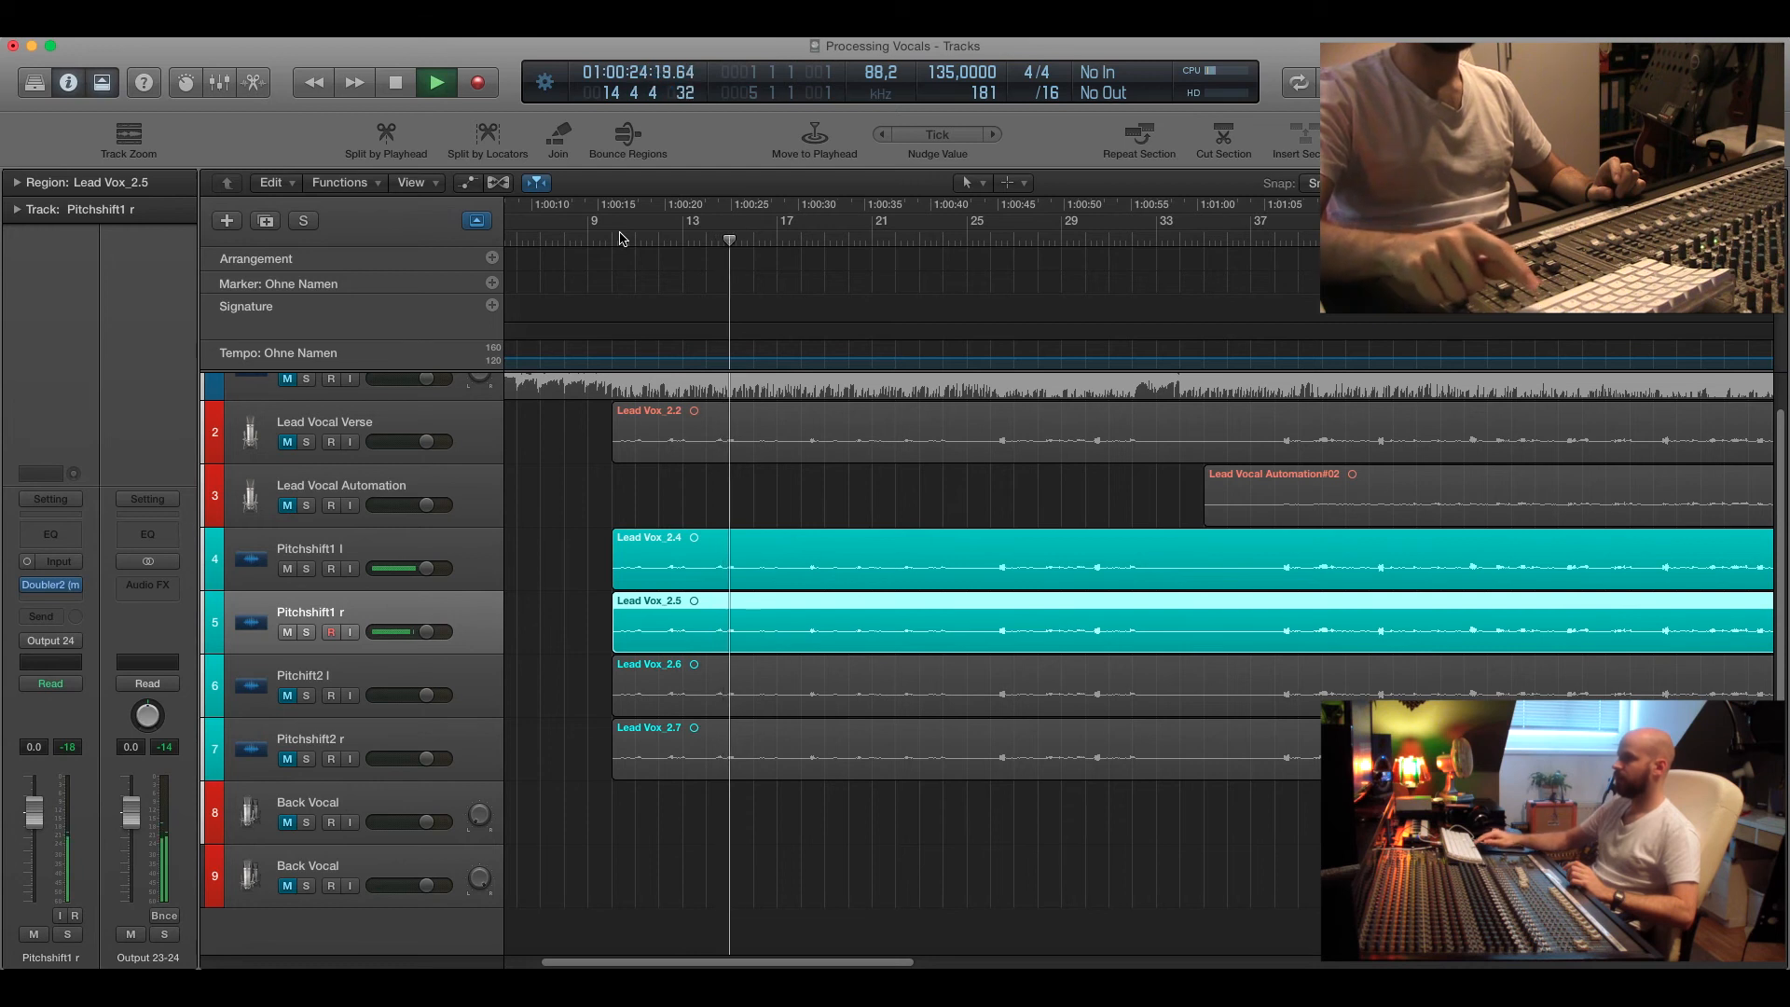
key(space)
drag(620, 233, 605, 244)
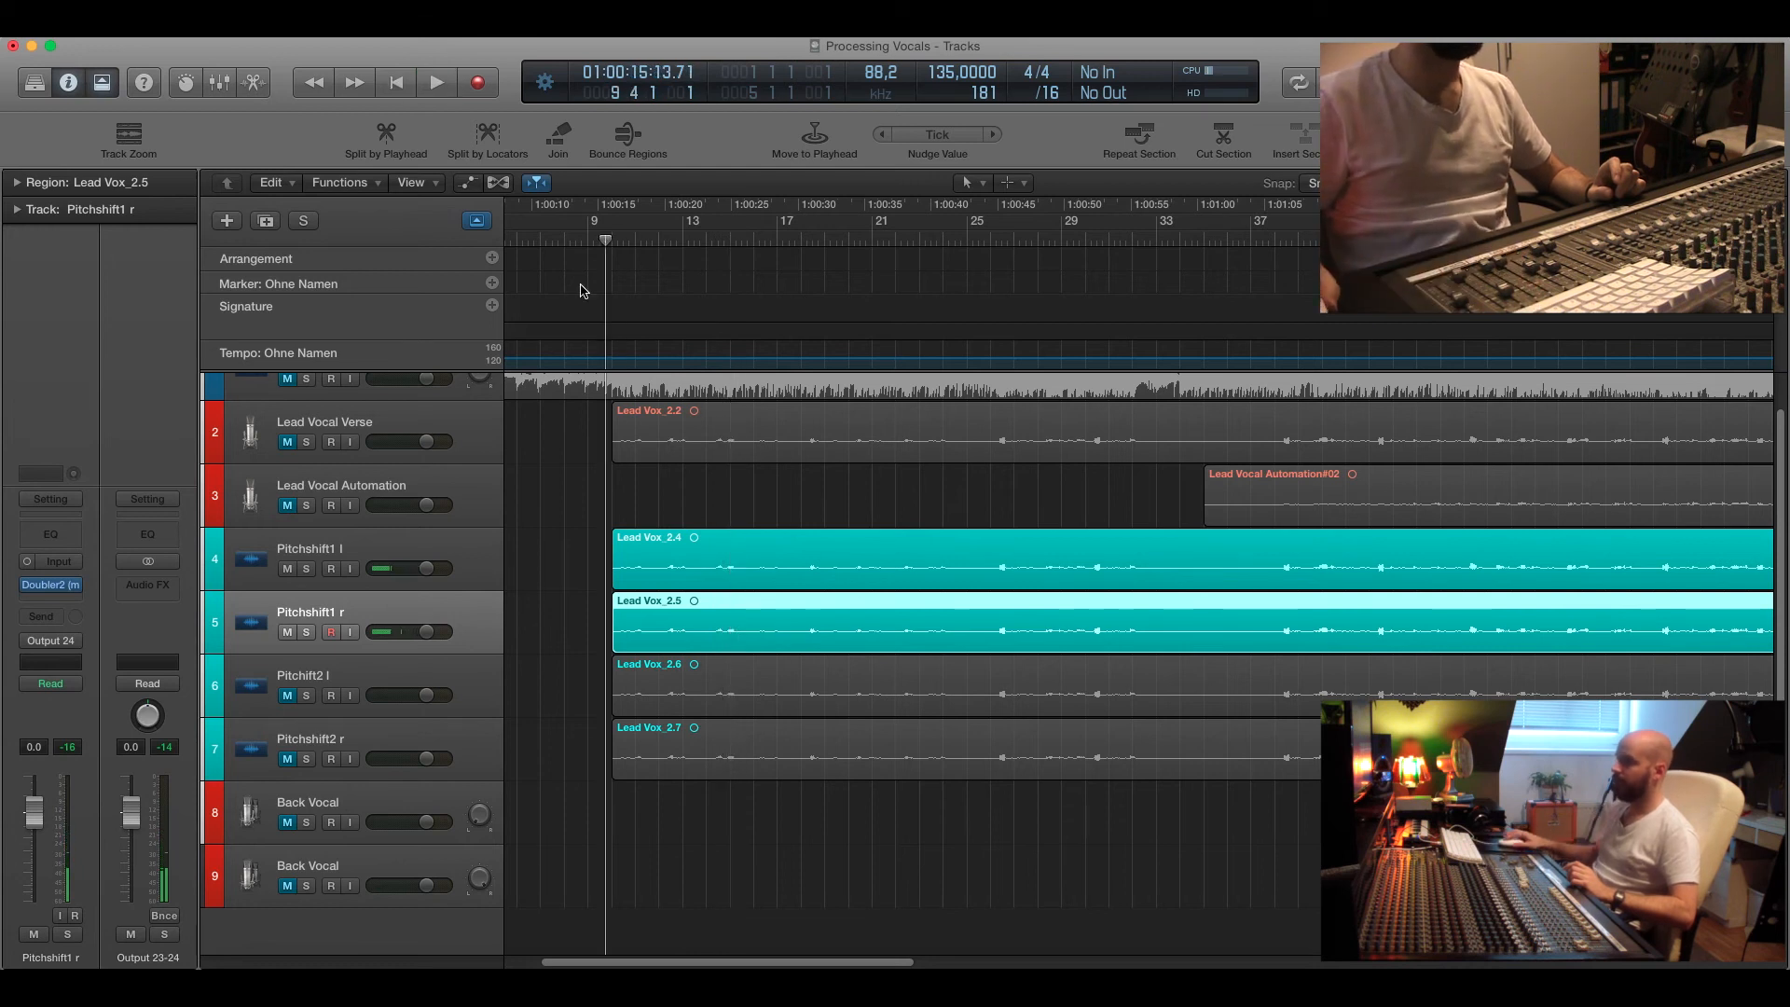
Select the Pitchshift2 l track and unmute both Pitchshift2 l and Pitchshift2 r.
click(310, 665)
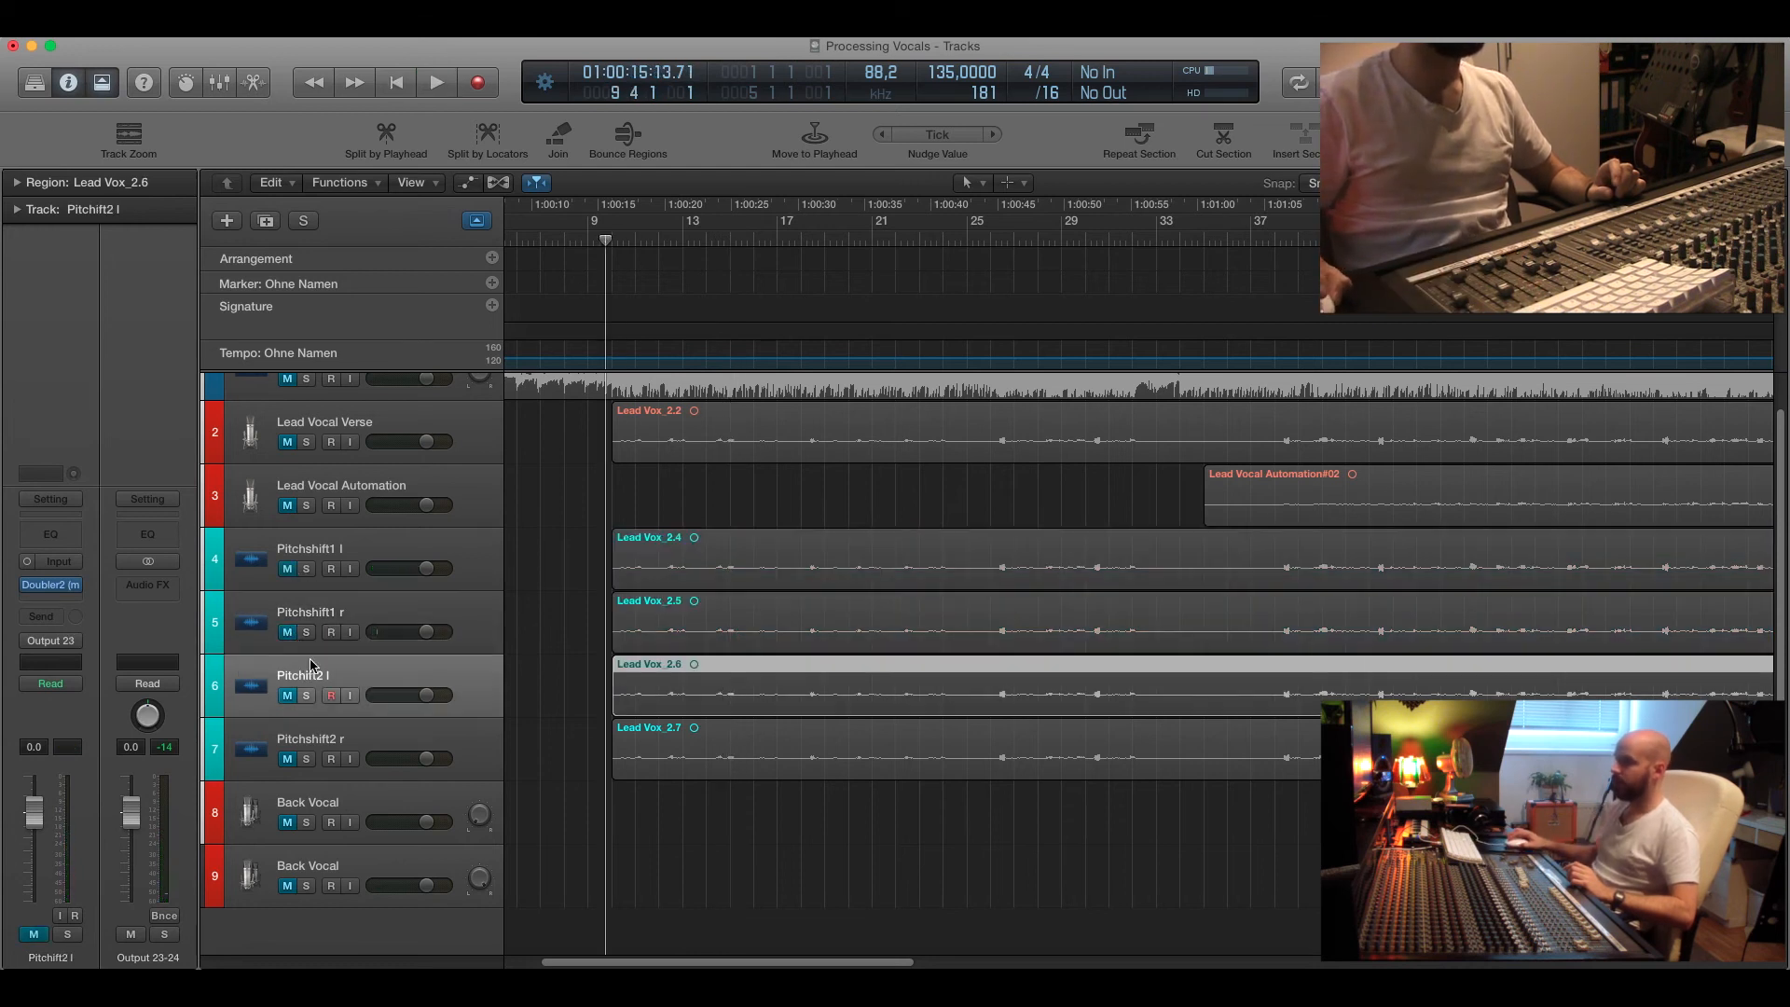
click(289, 698)
click(289, 759)
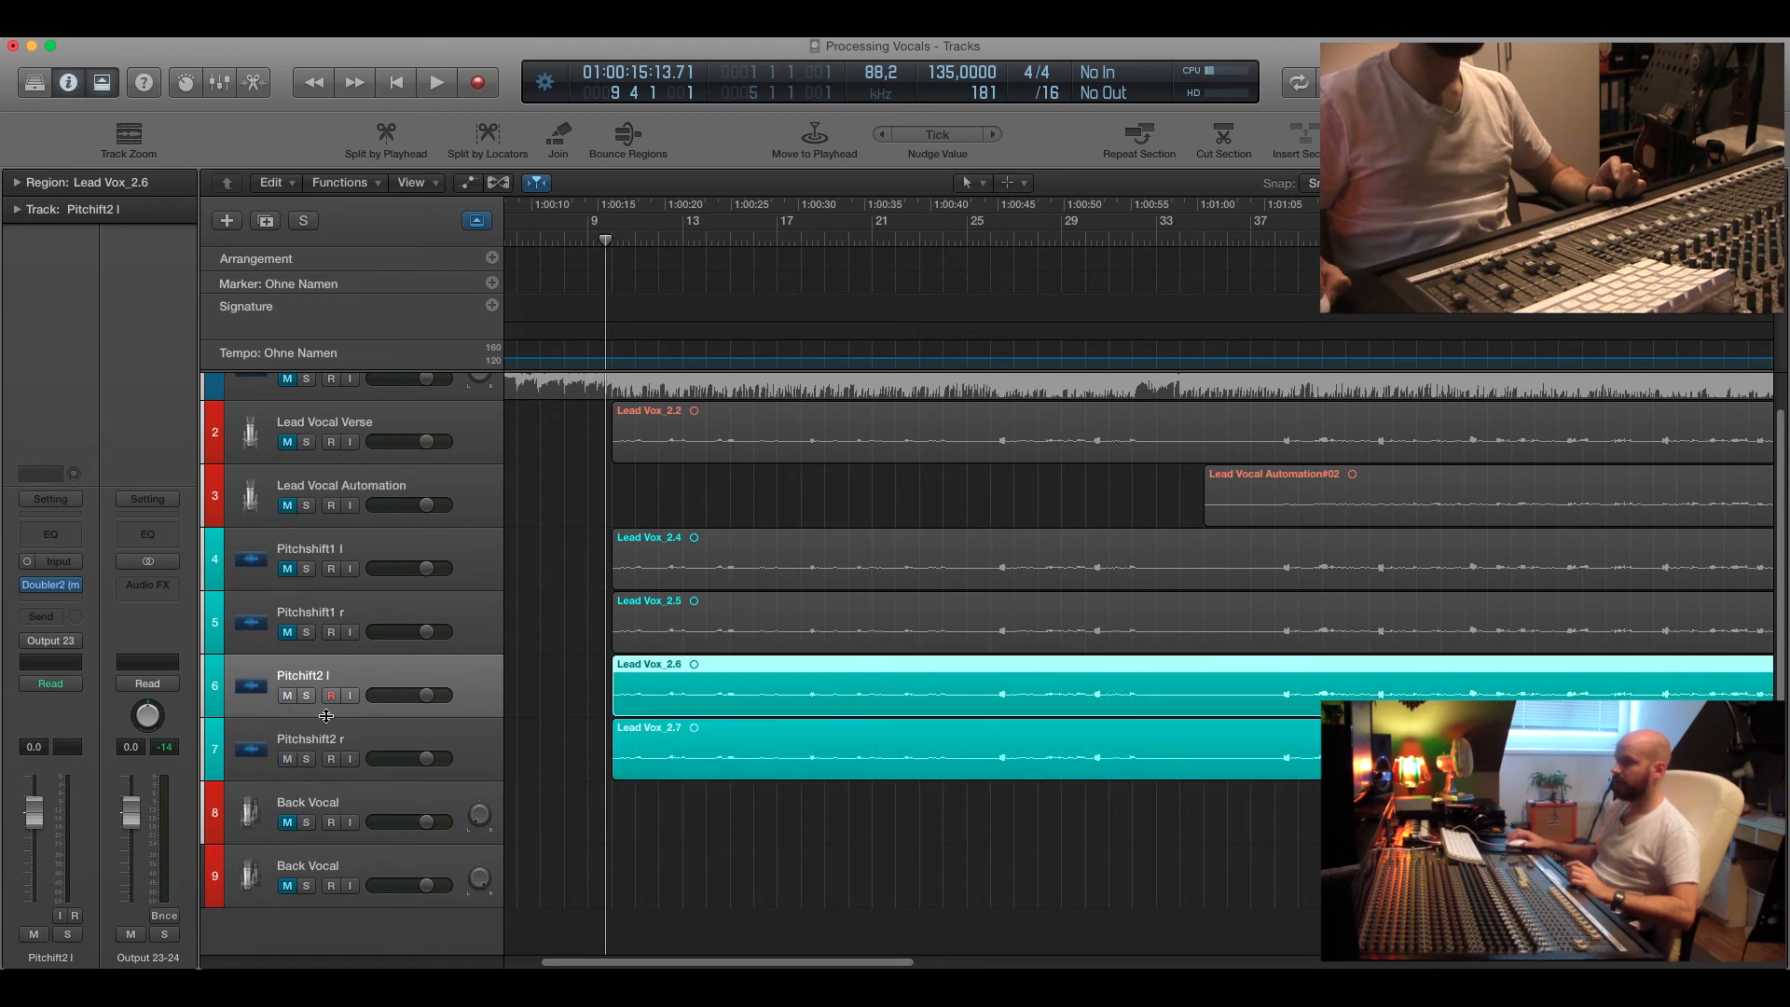
Open the Doubler2 plugins of Pitchshift2 l and Pitchshift2 r side by side, play them, and close both windows.
click(54, 586)
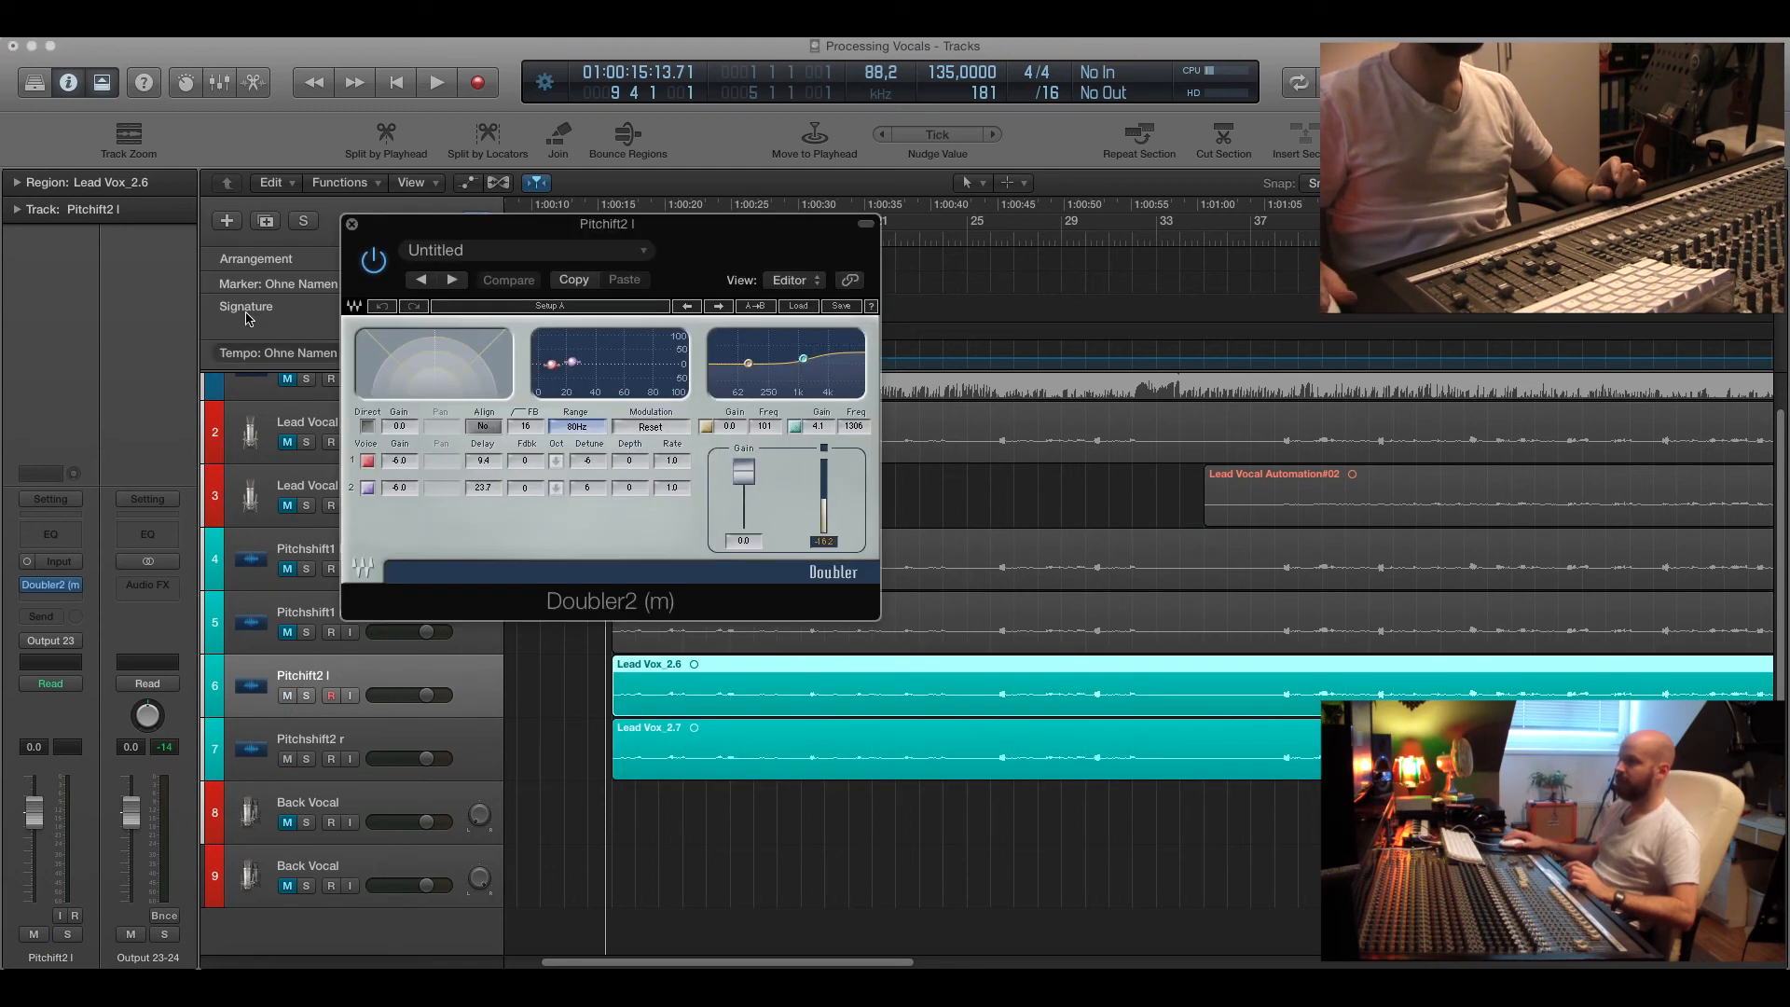
drag(494, 261, 237, 165)
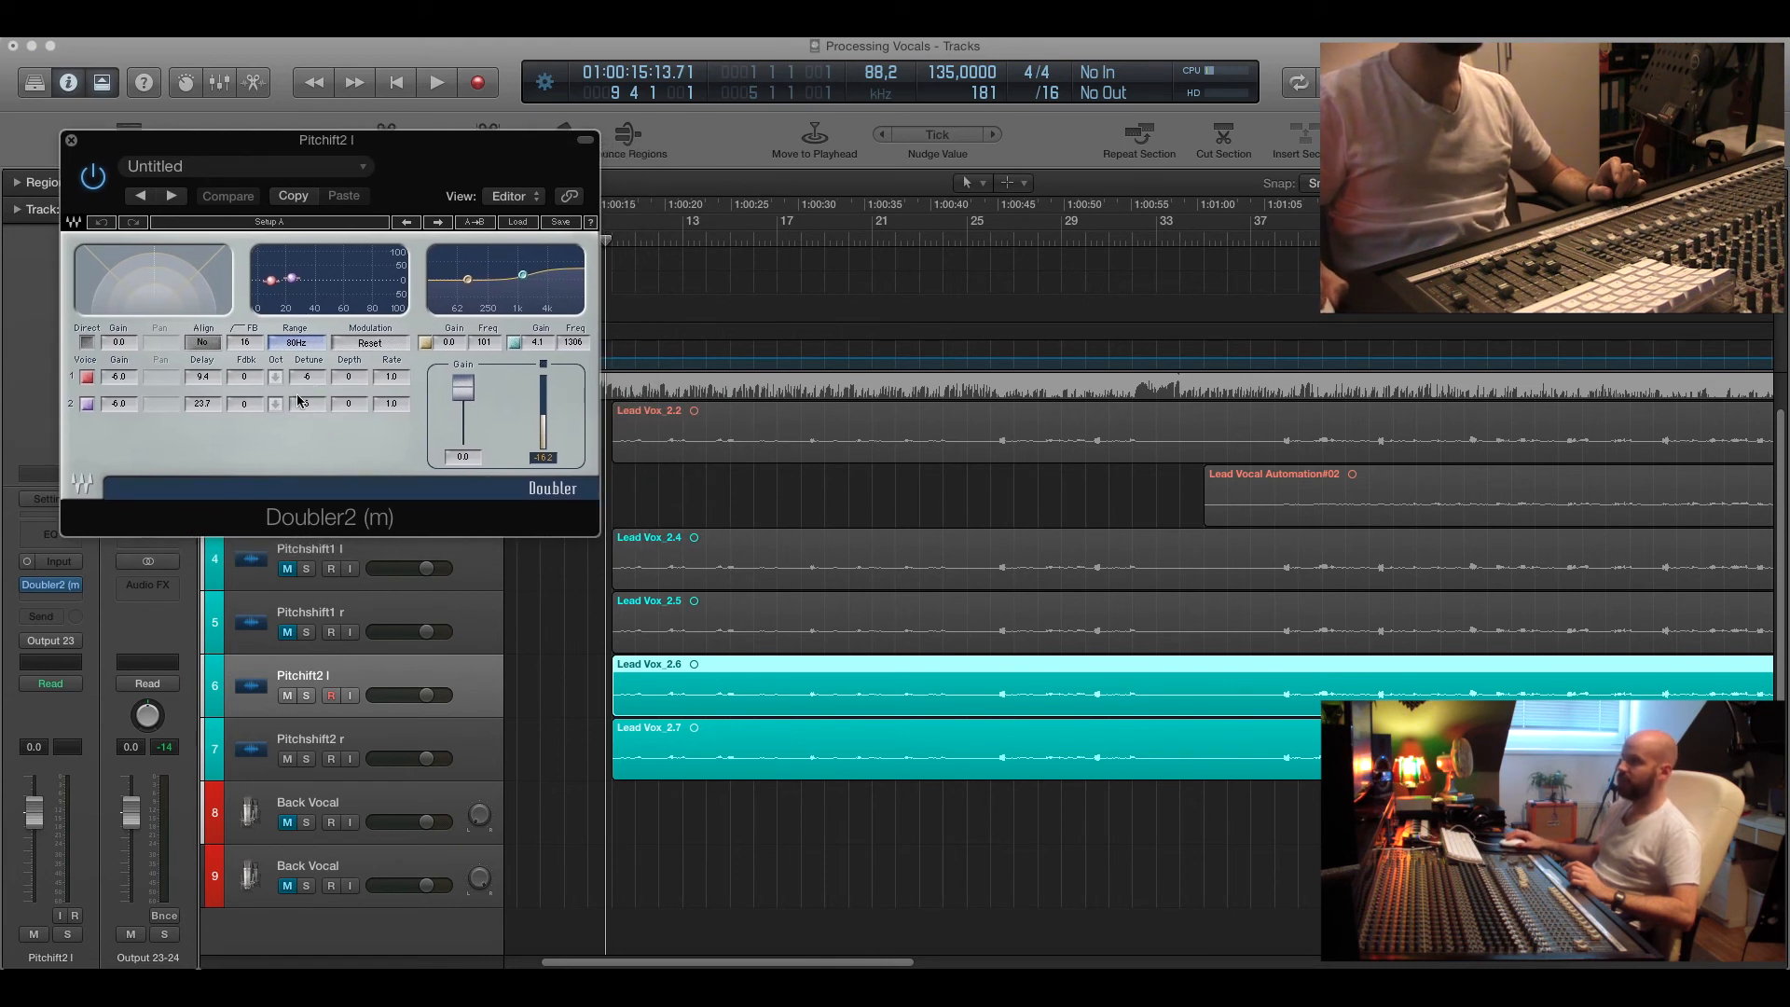
click(362, 737)
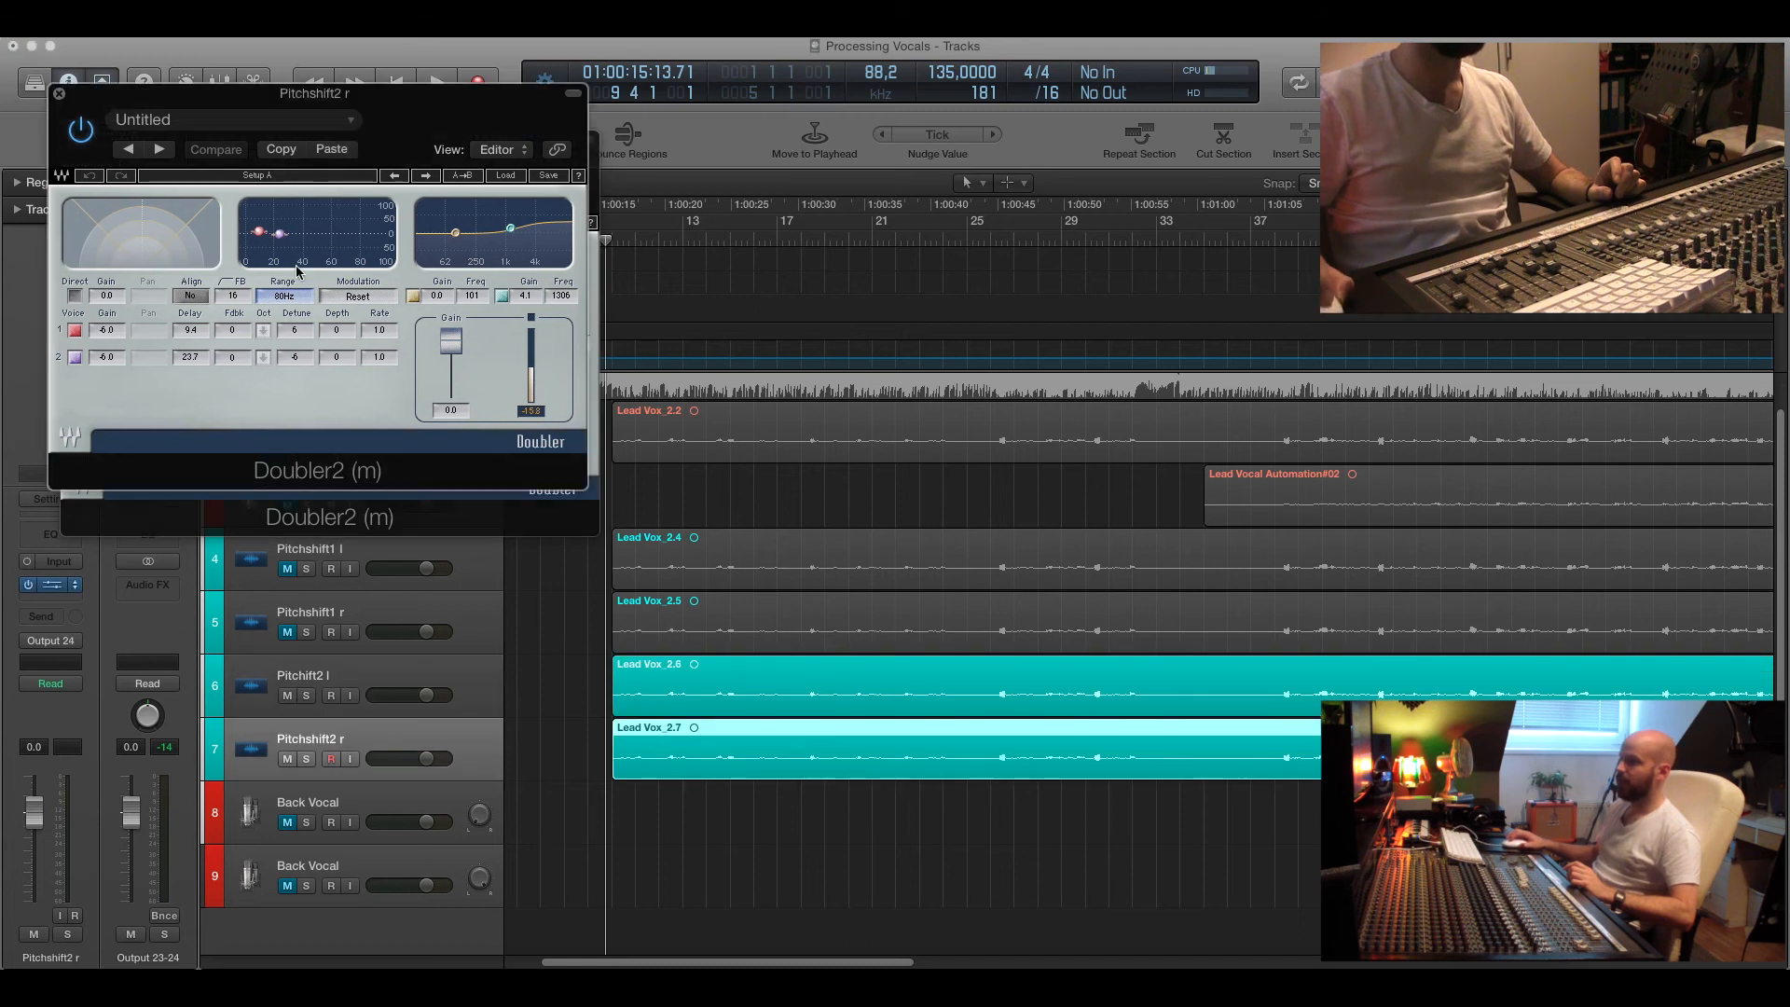
drag(283, 119, 1046, 213)
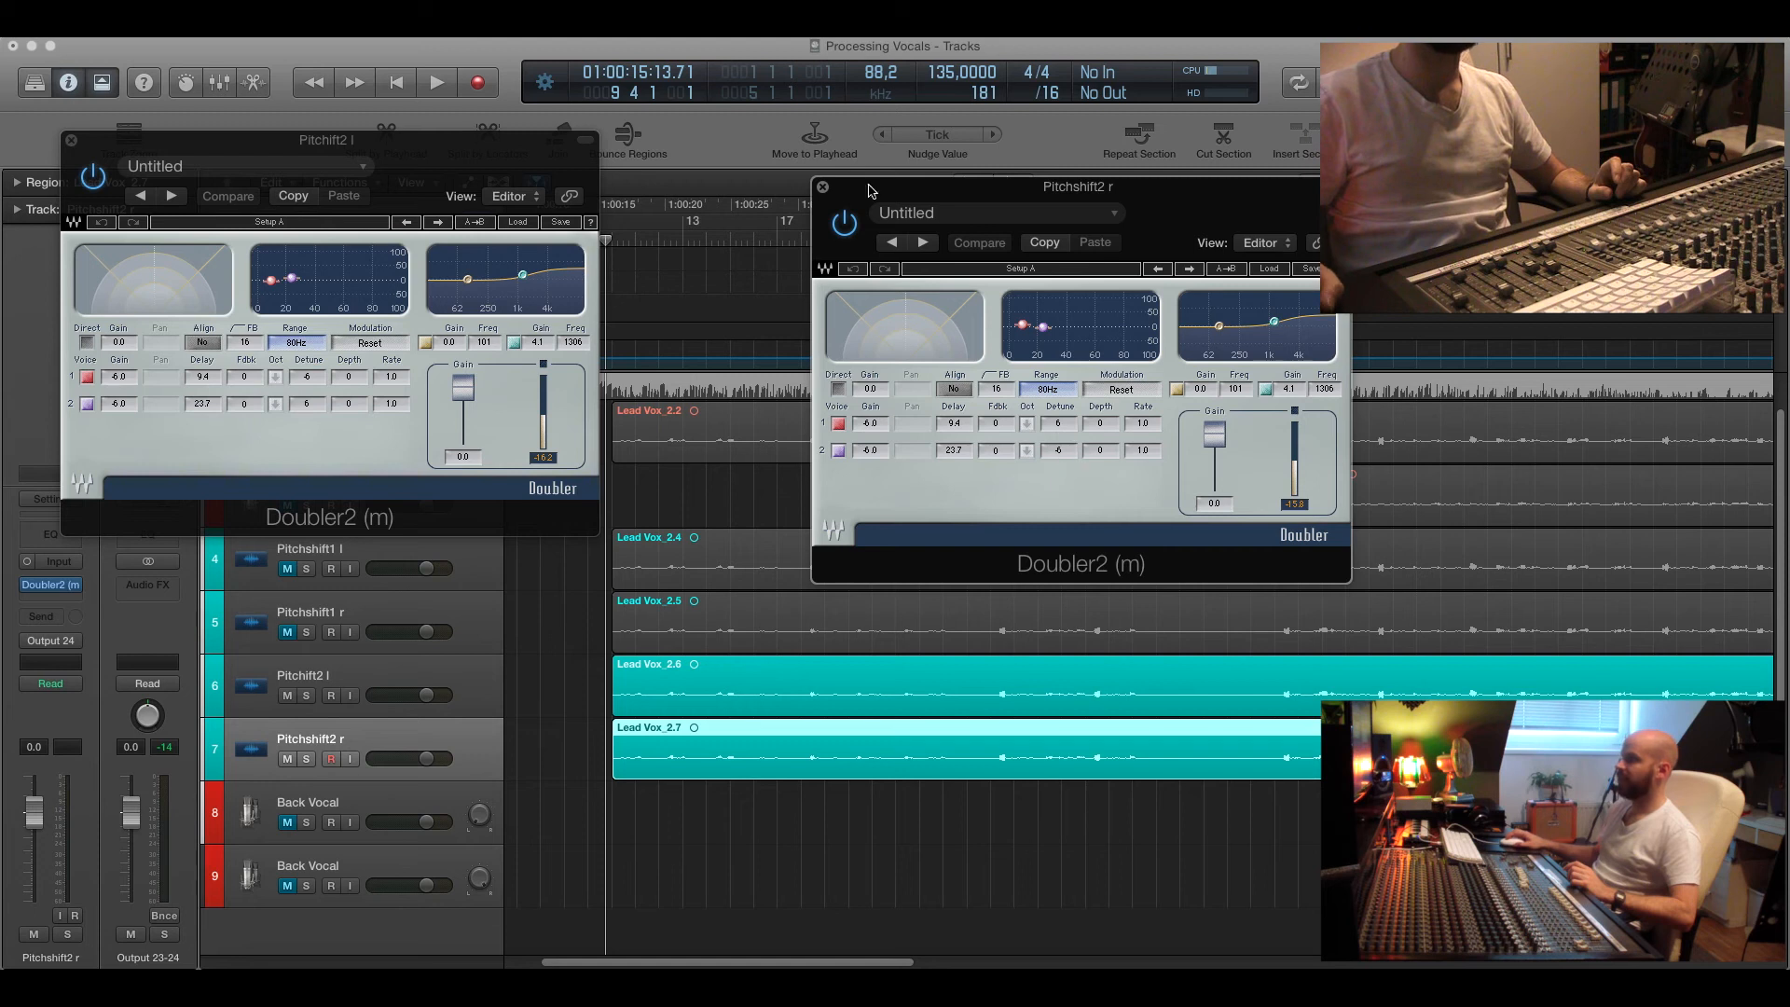
key(space)
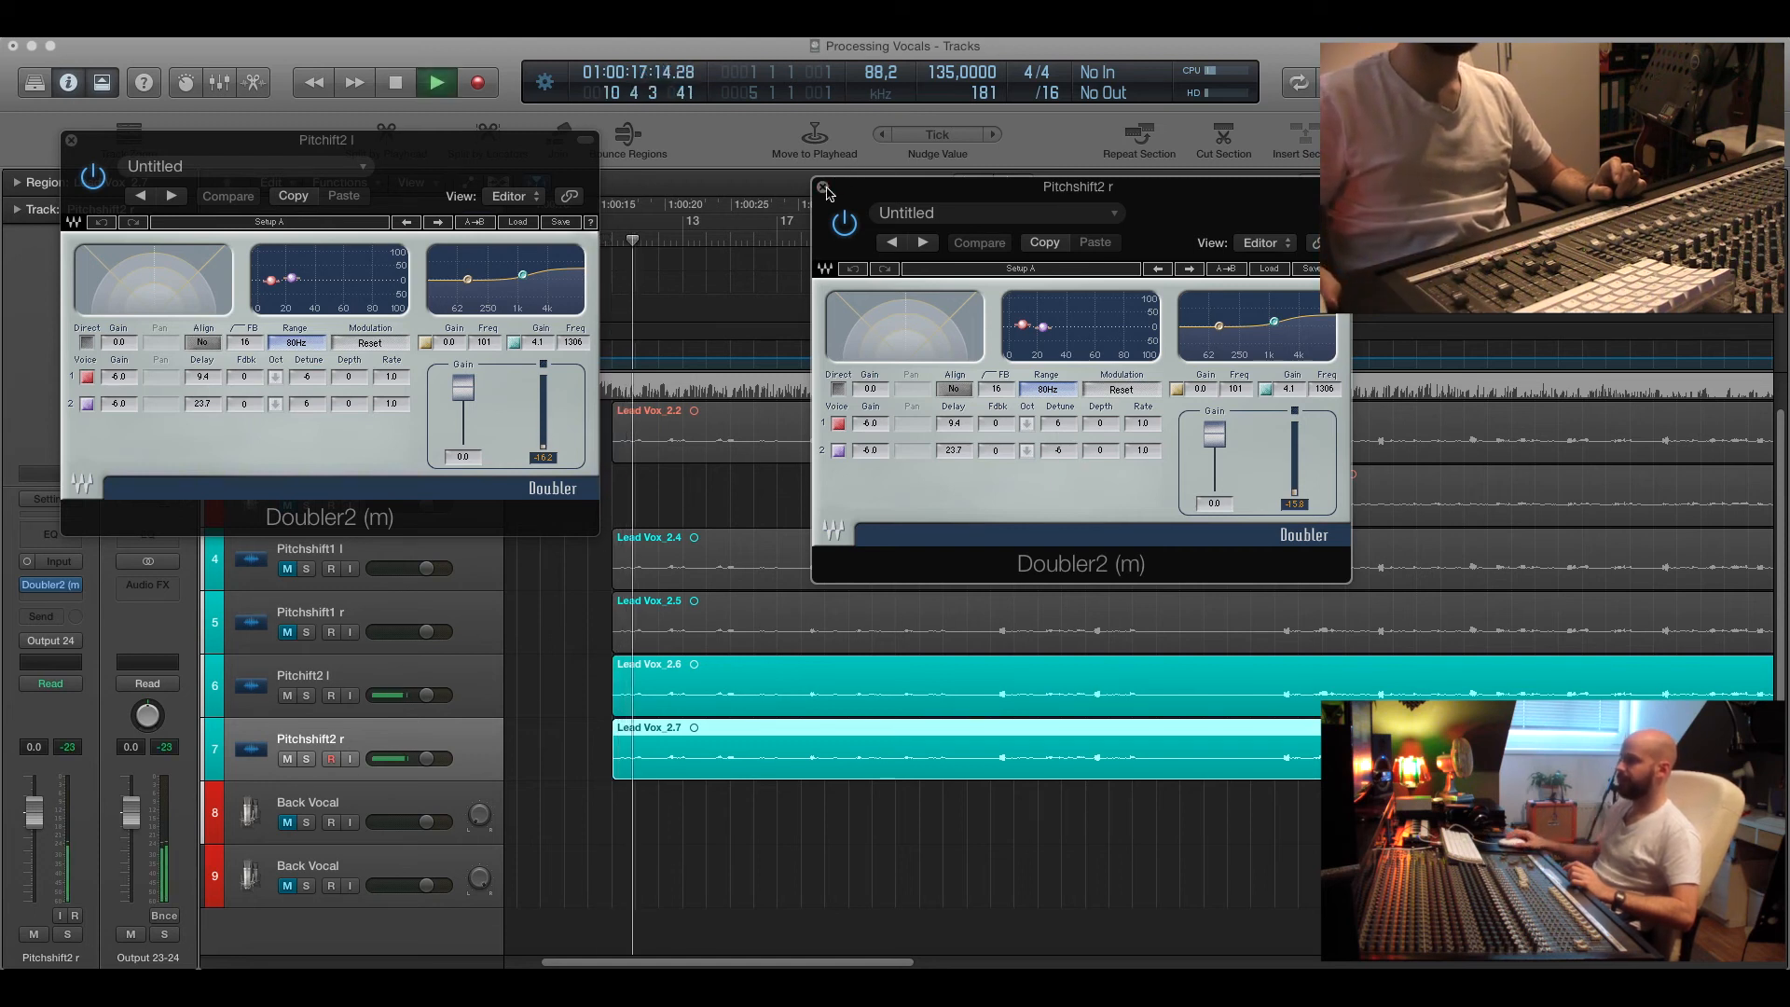
click(823, 186)
click(71, 139)
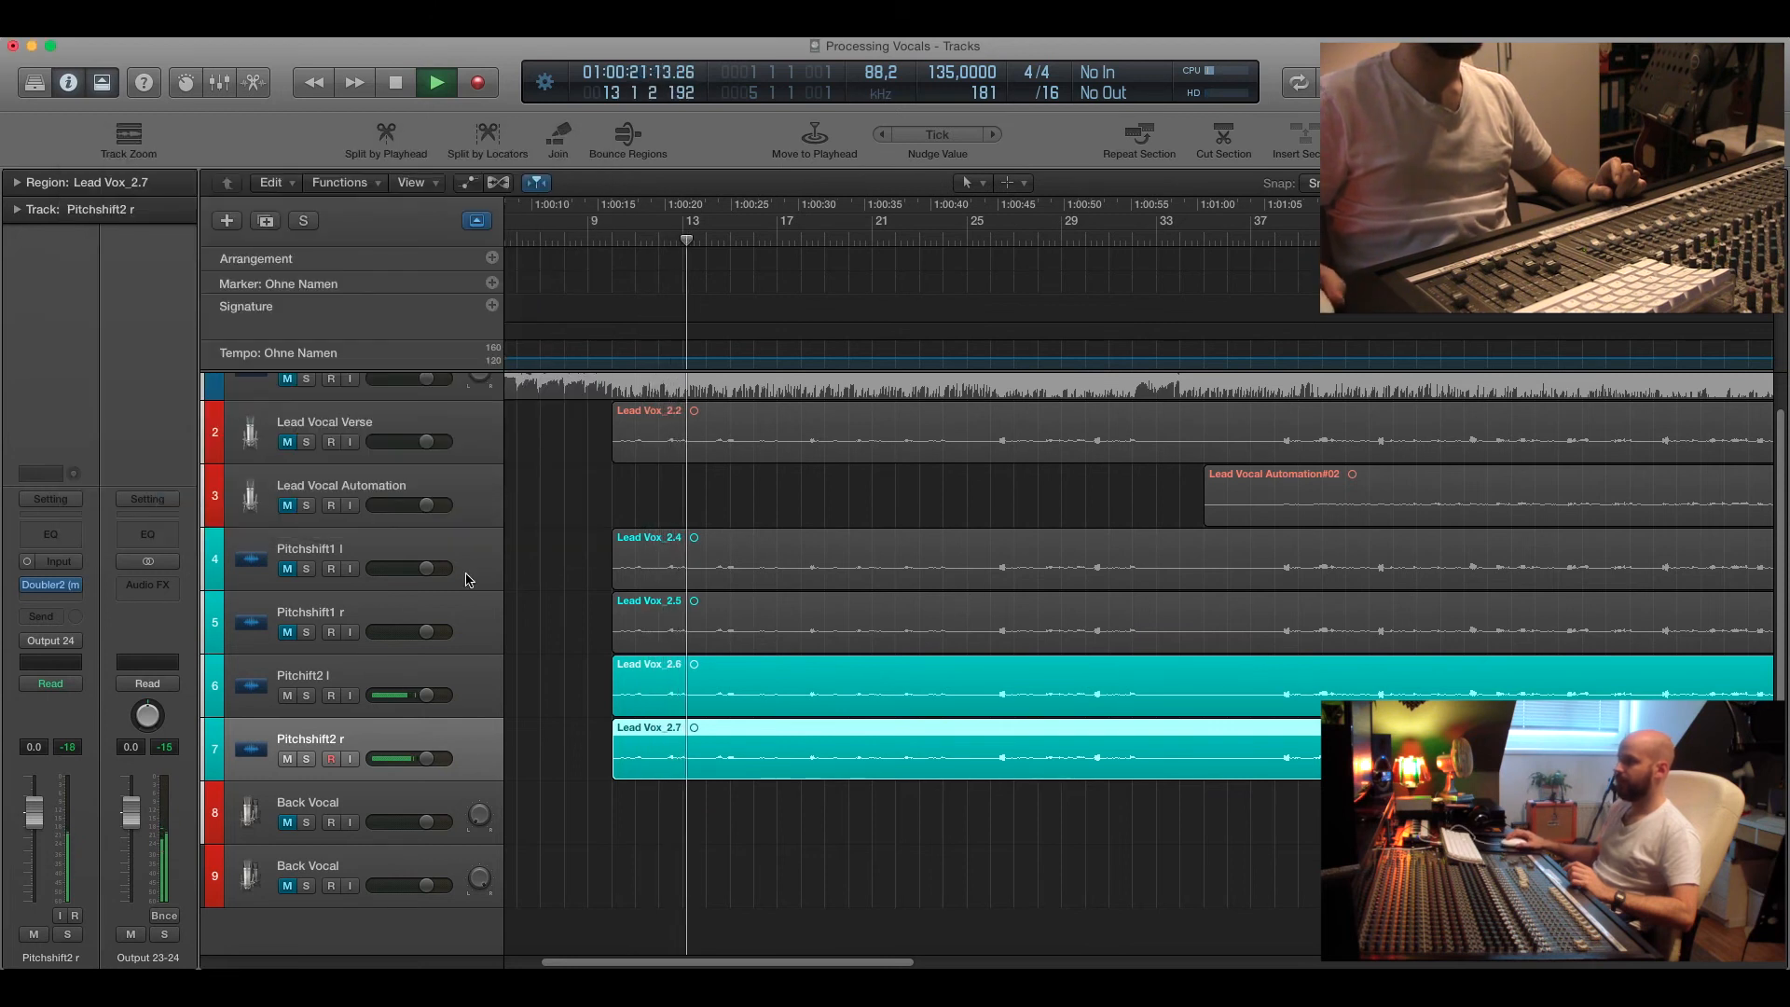
Unmute Pitchshift1 l and Pitchshift1 r to hear all four pitch-shift tracks together, then stop.
click(288, 568)
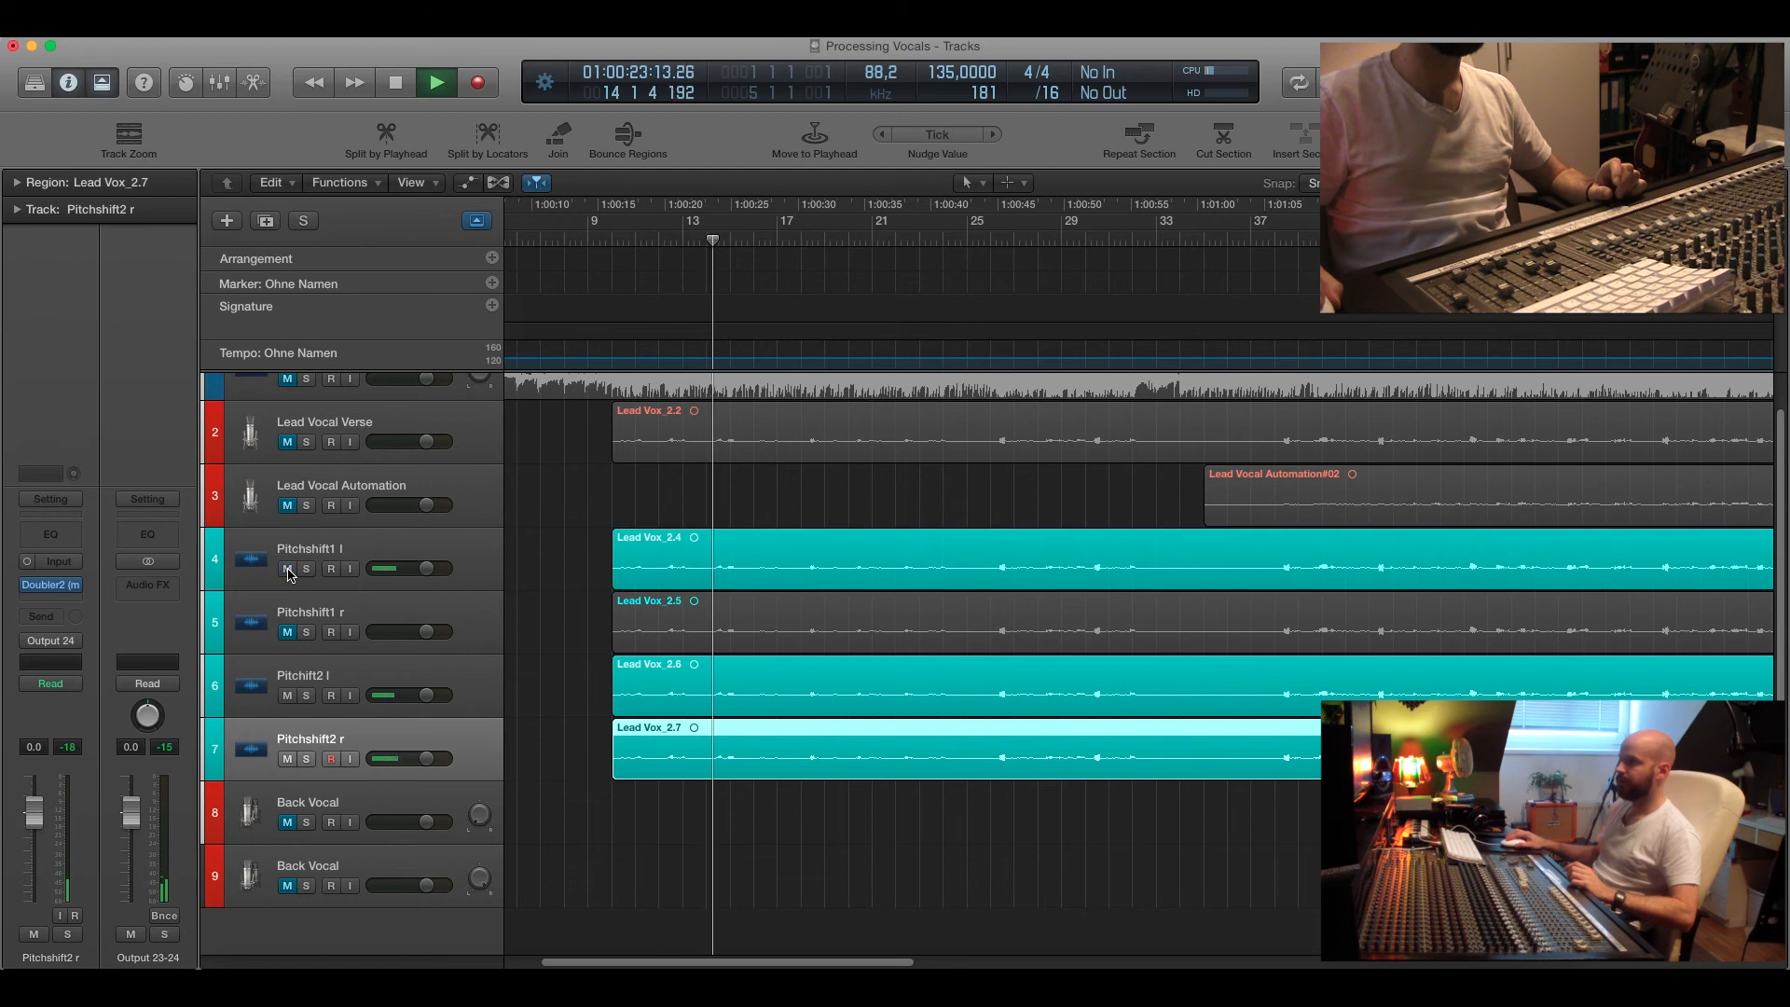
click(289, 632)
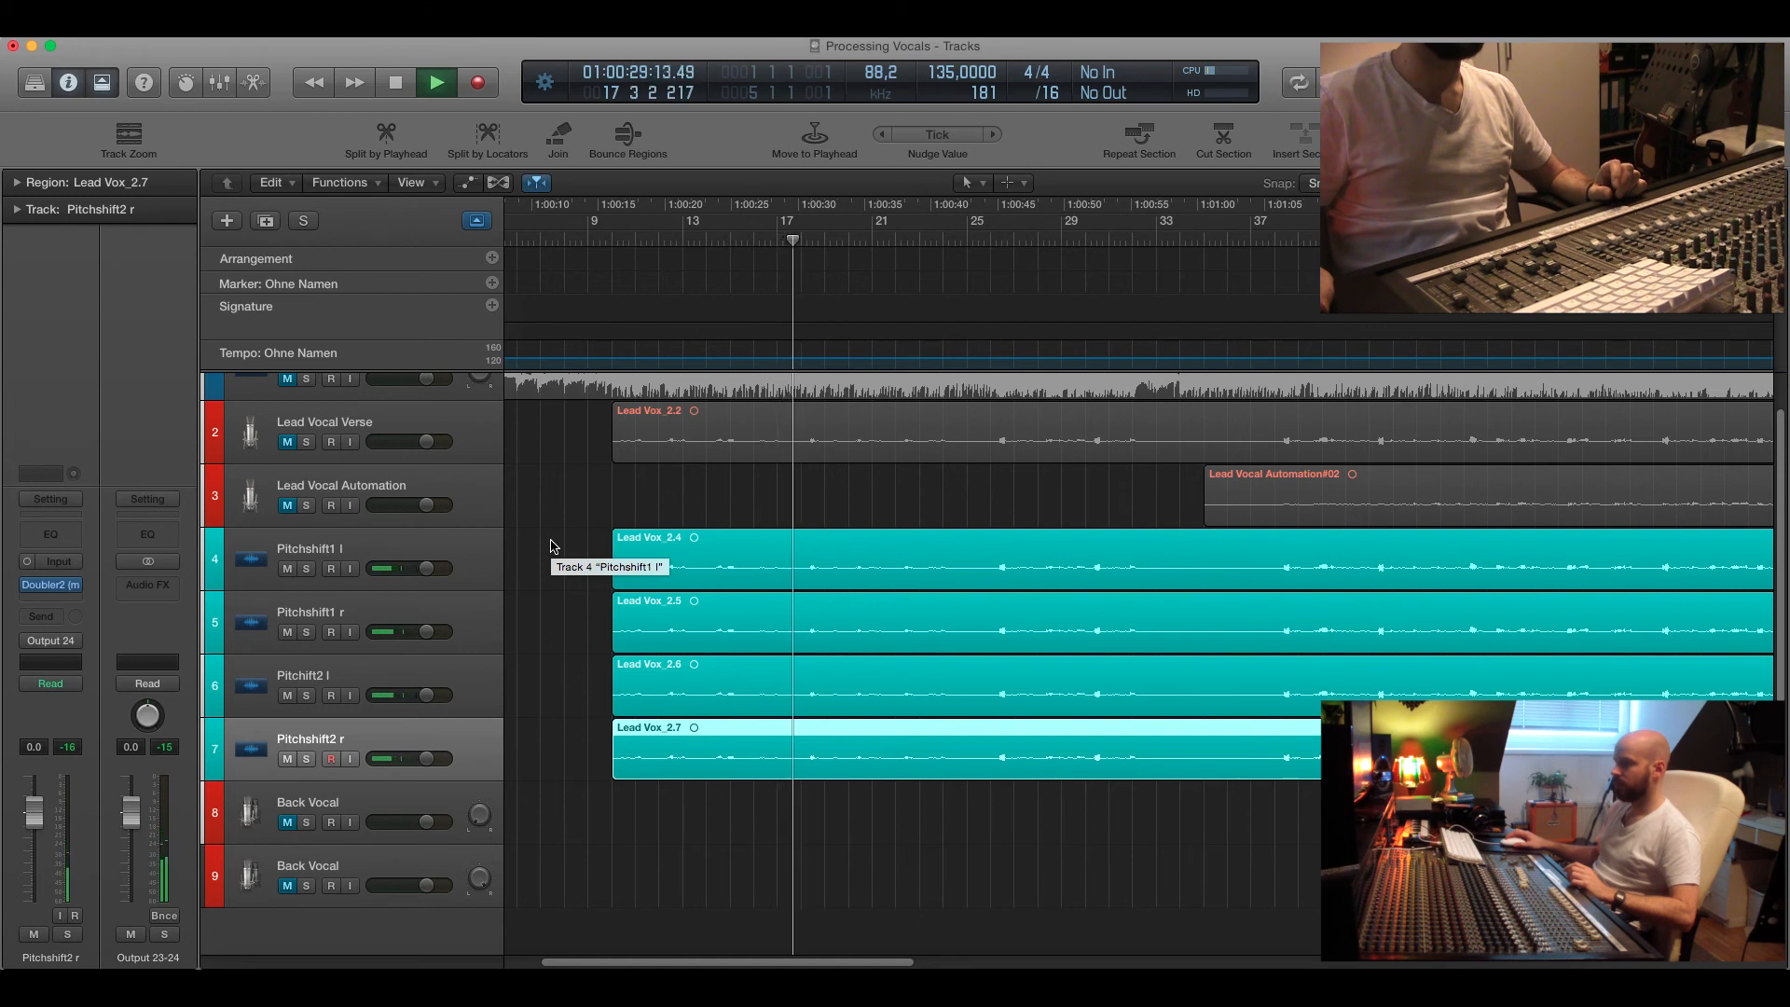
key(space)
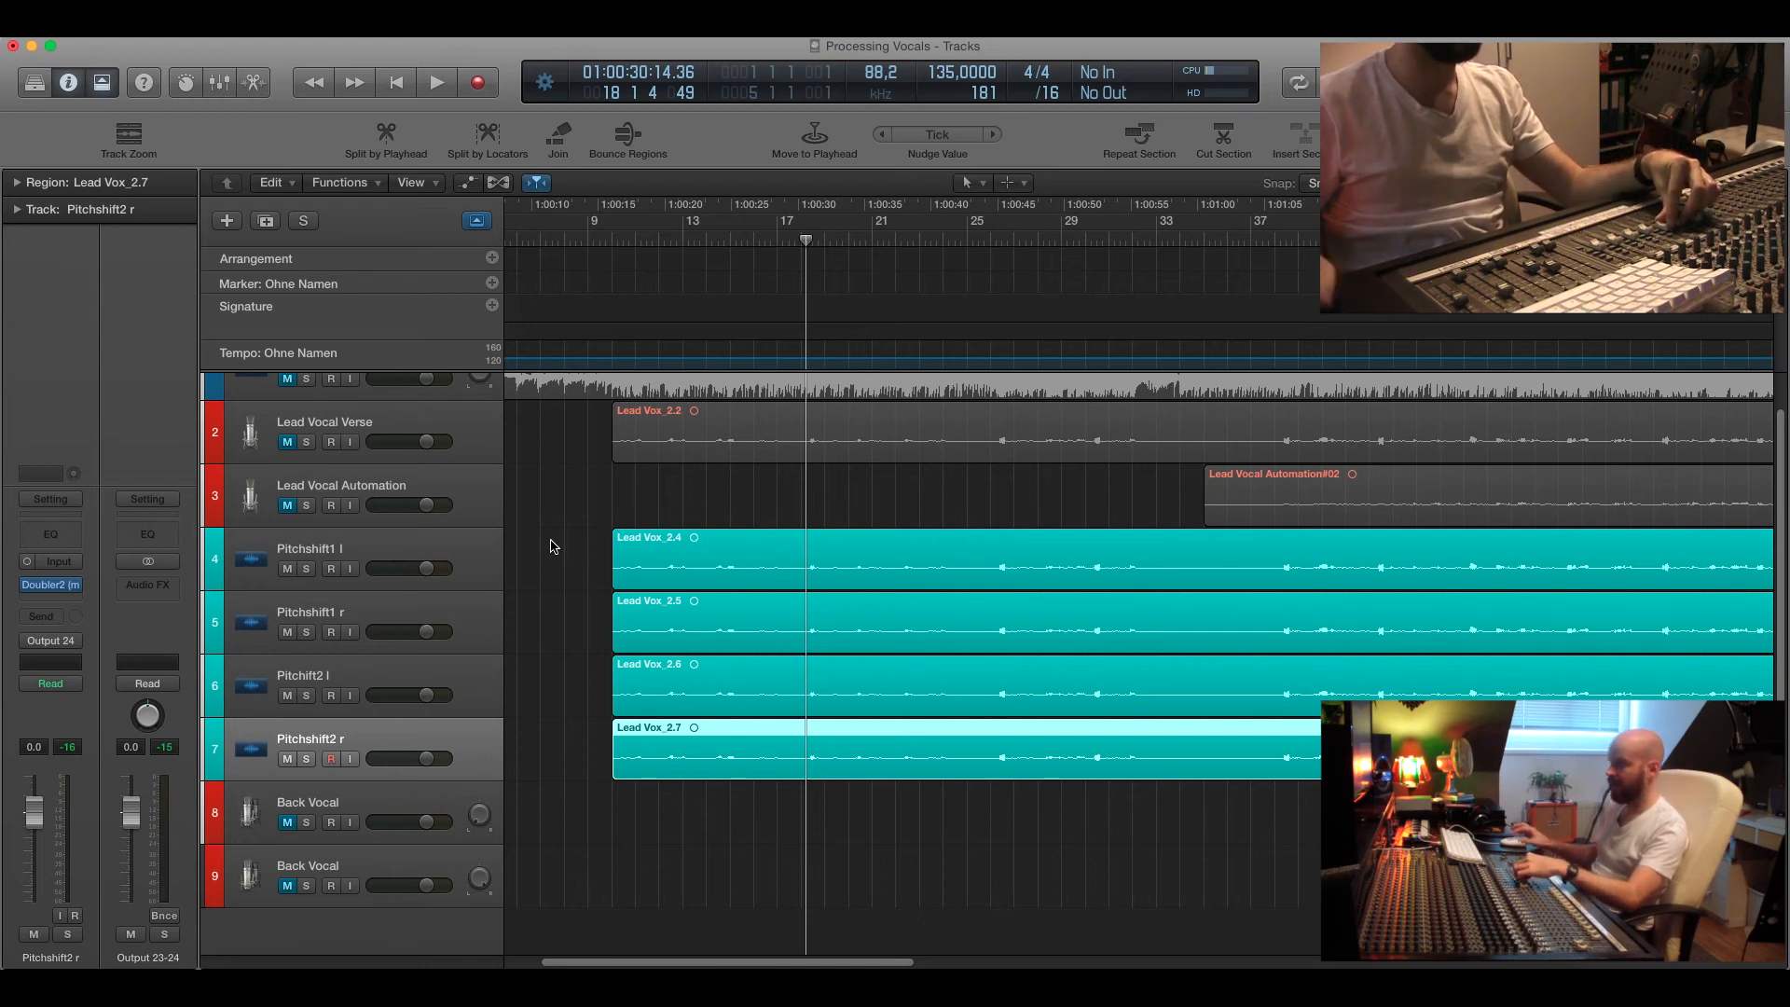
Unmute the Lead Vocal Verse track and play the full vocal stack from bar 9, then return the playhead.
click(289, 442)
drag(633, 242, 600, 239)
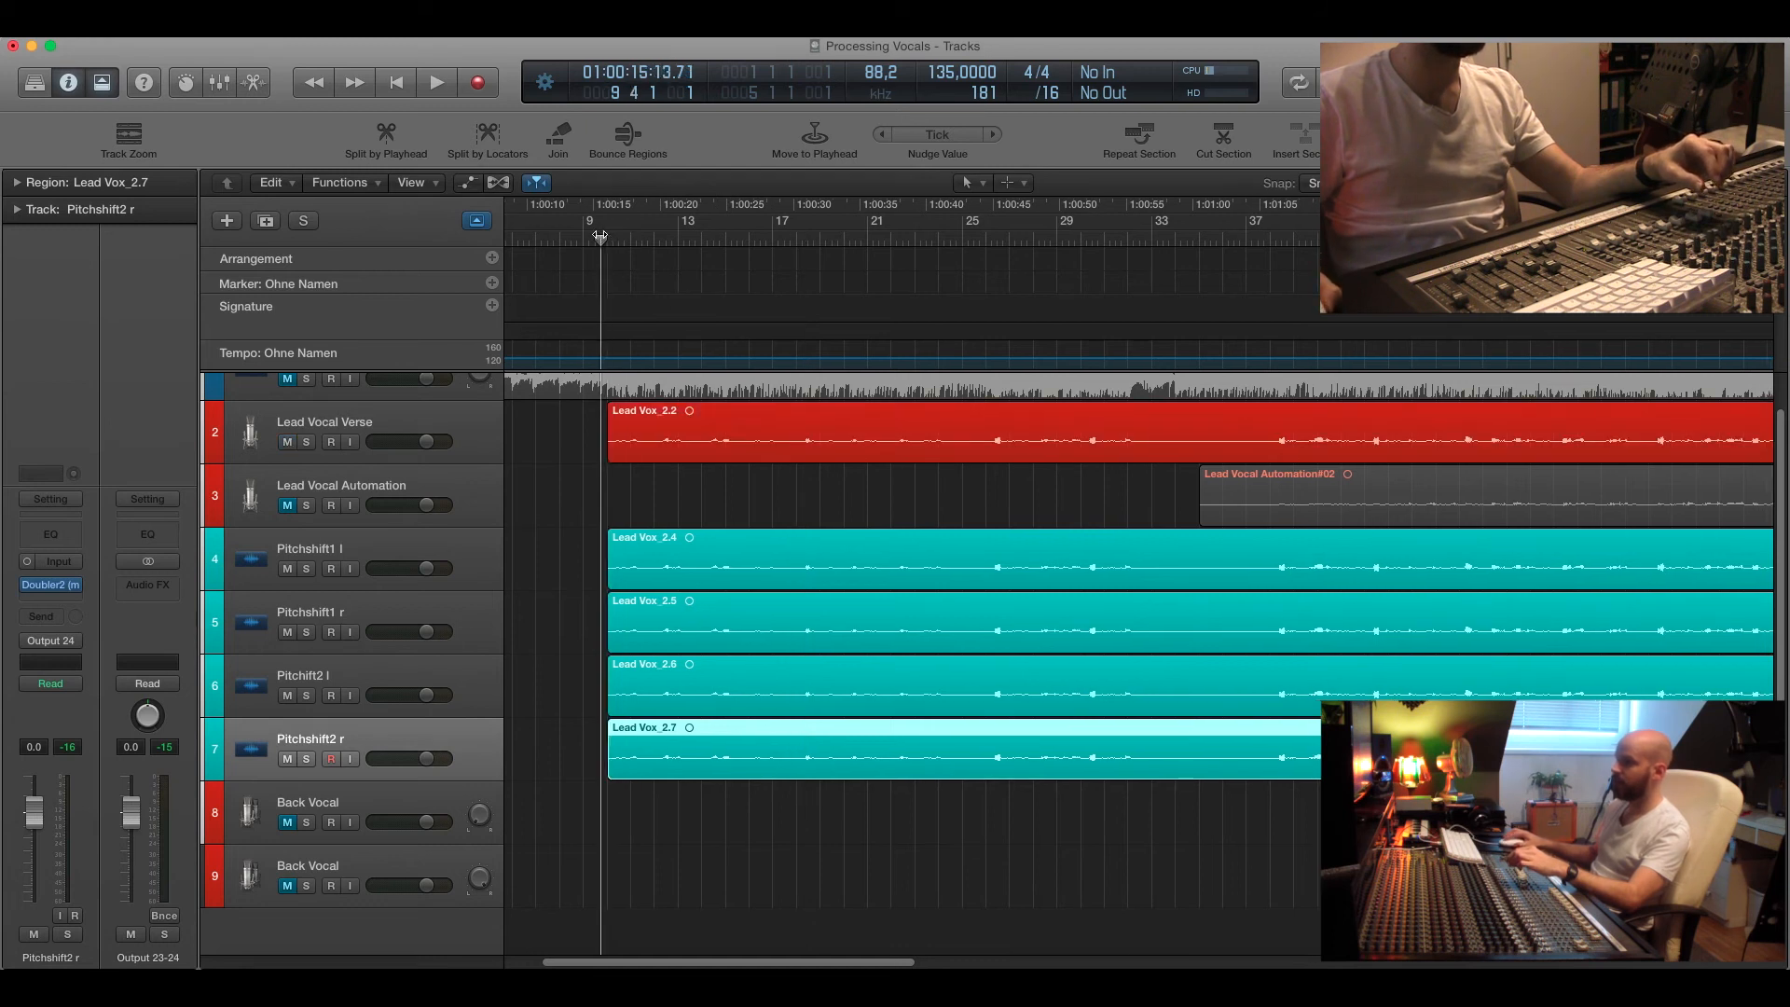
key(space)
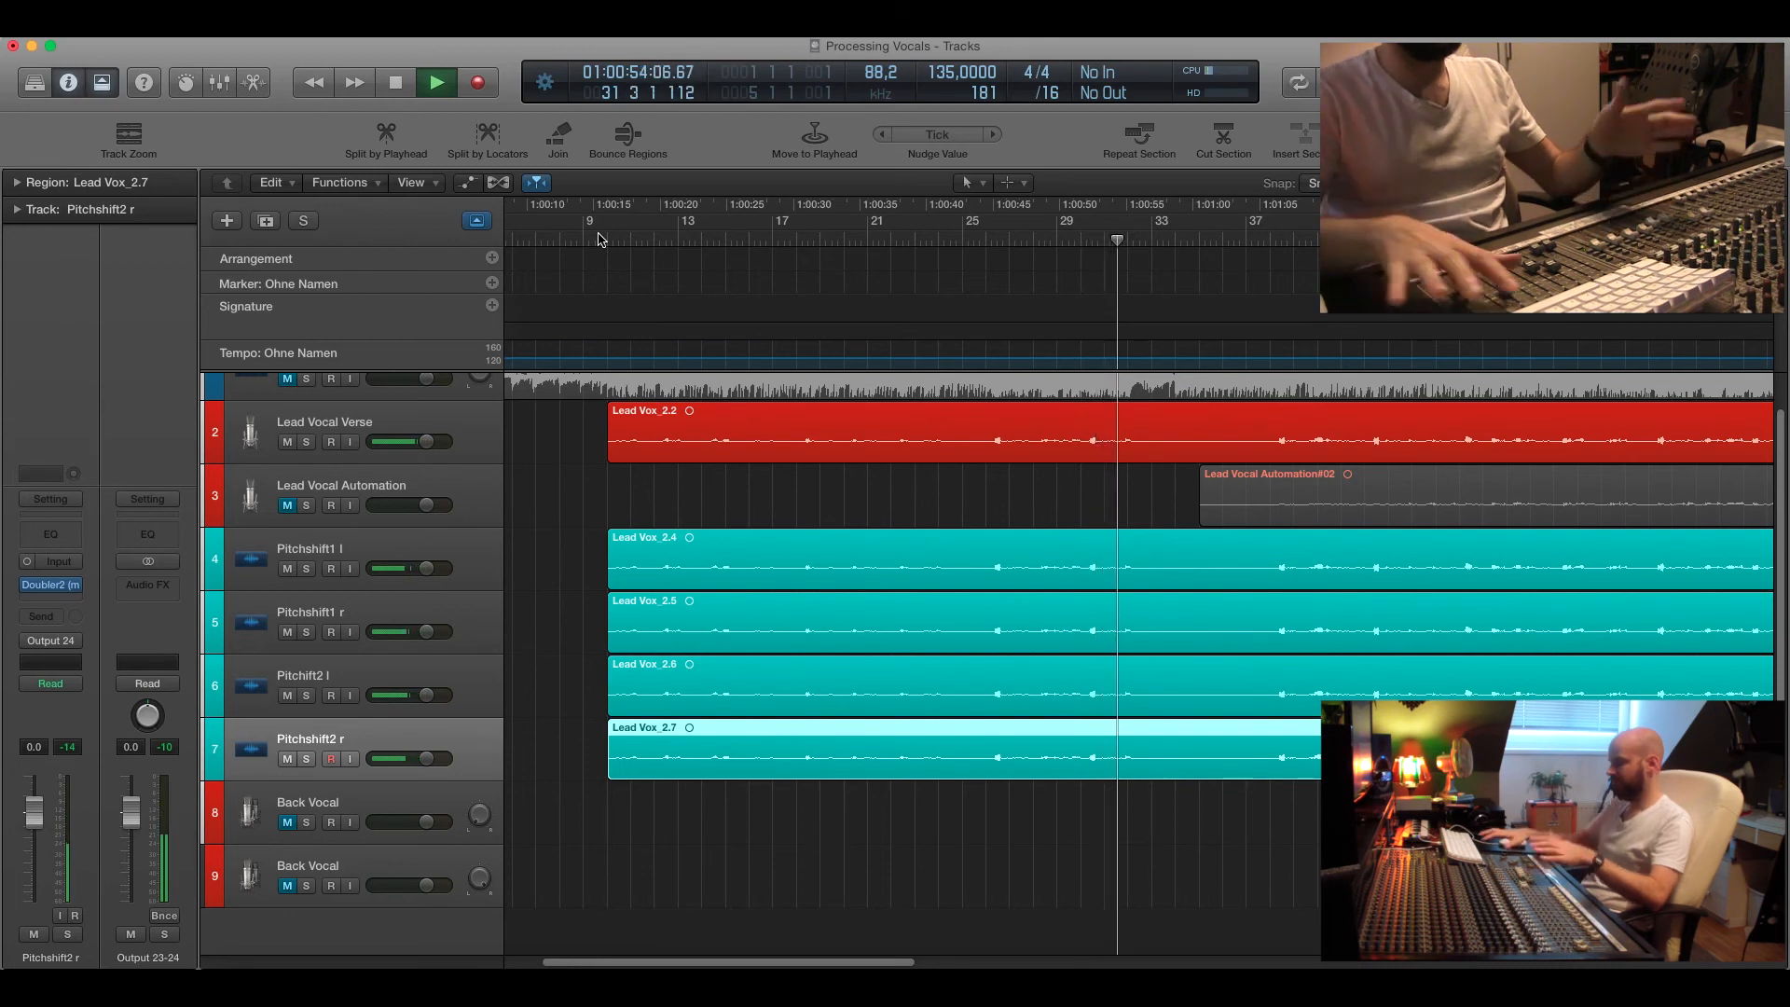
key(space)
drag(607, 237, 600, 237)
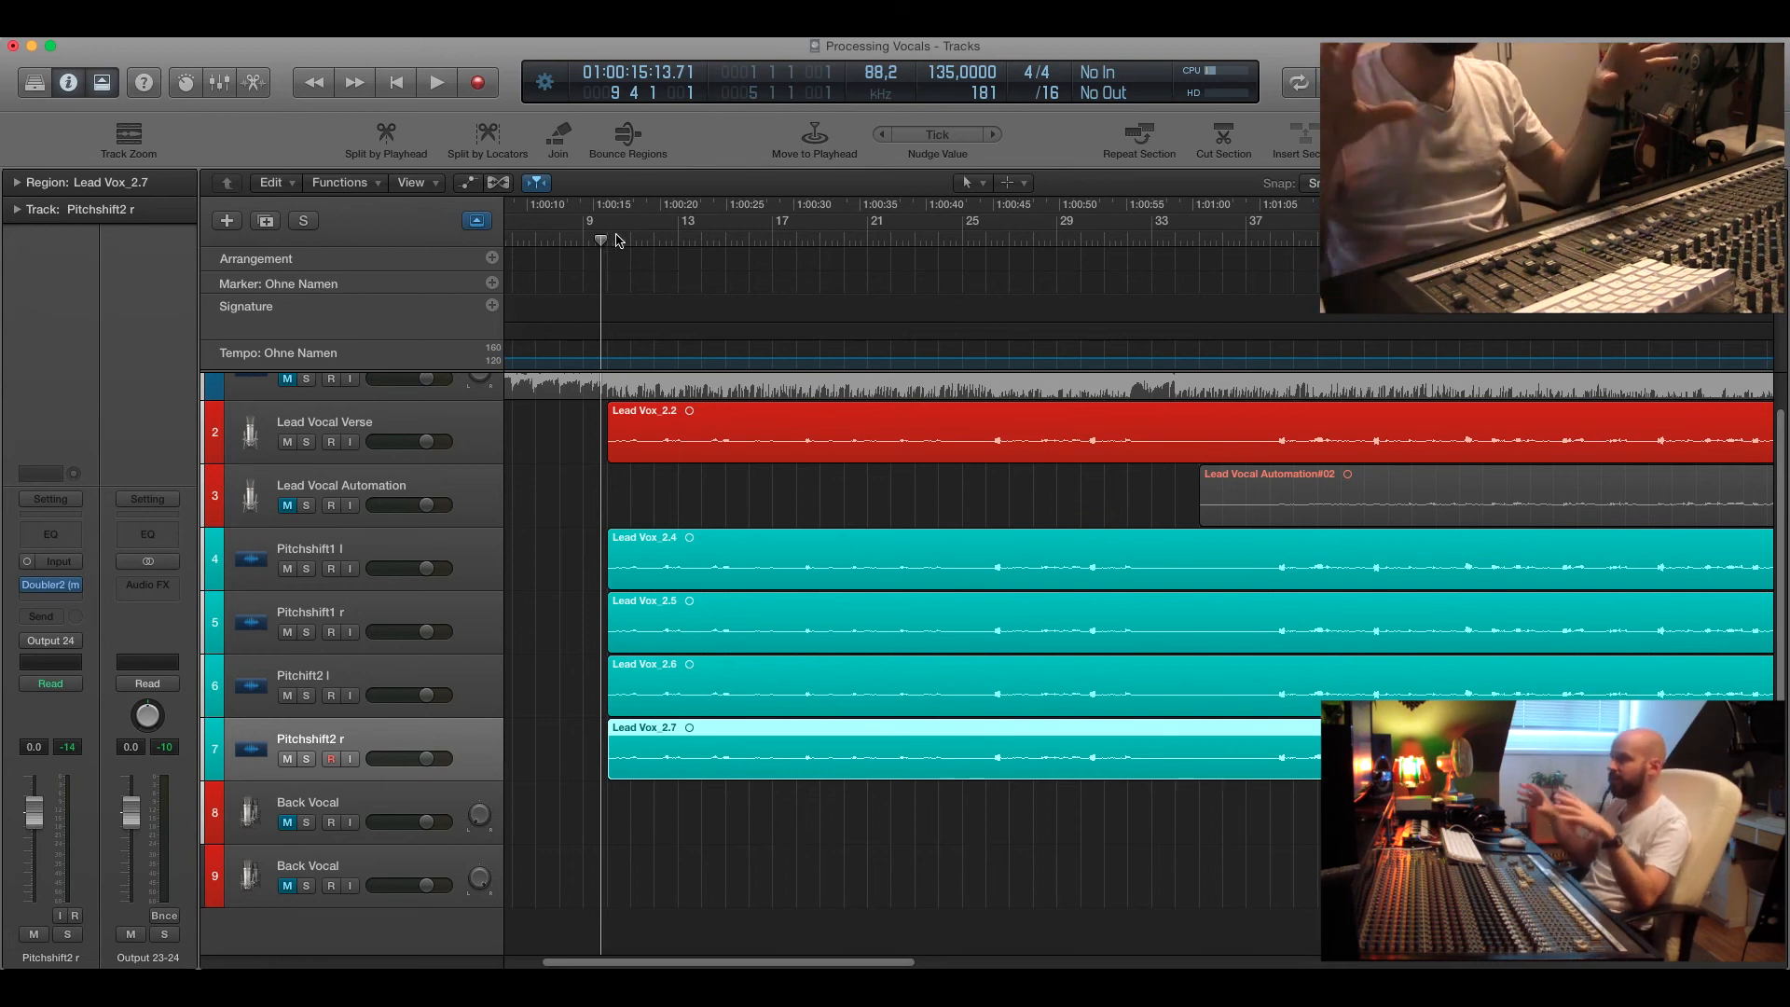
Mute all four pitch-shift tracks, Pitchshift1 l, Pitchshift1 r, Pitchshift2 l and Pitchshift2 r.
drag(603, 239, 596, 245)
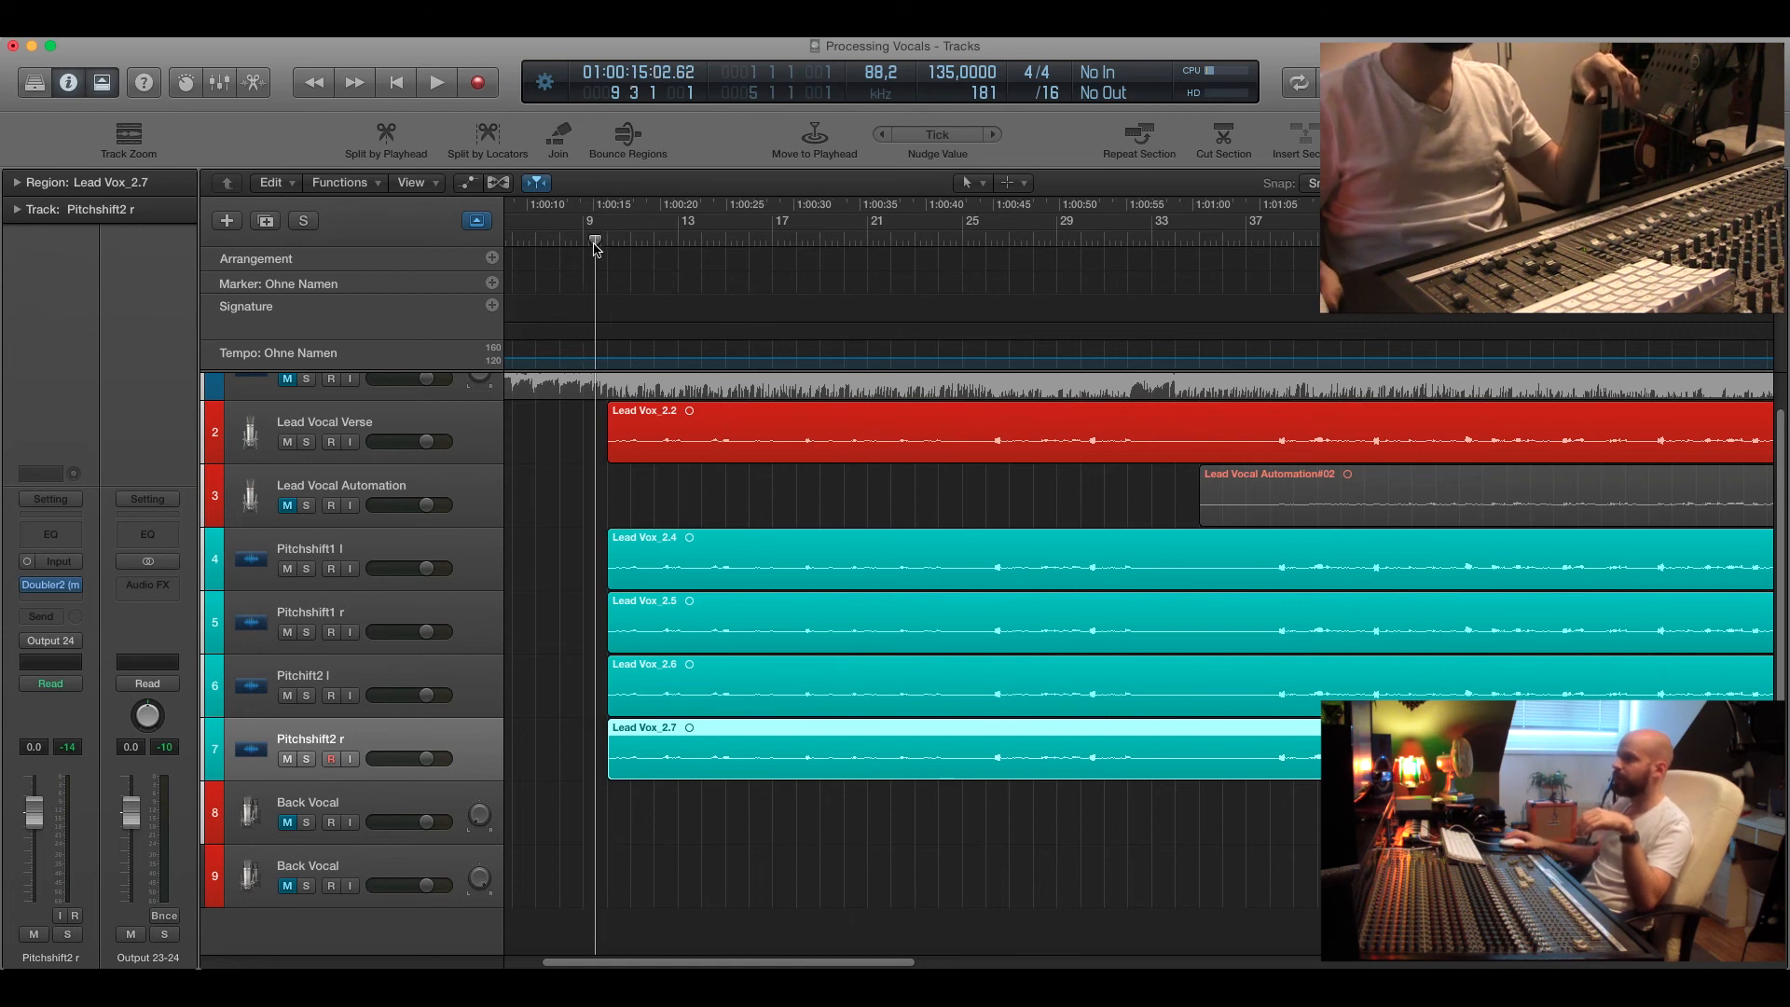
click(289, 571)
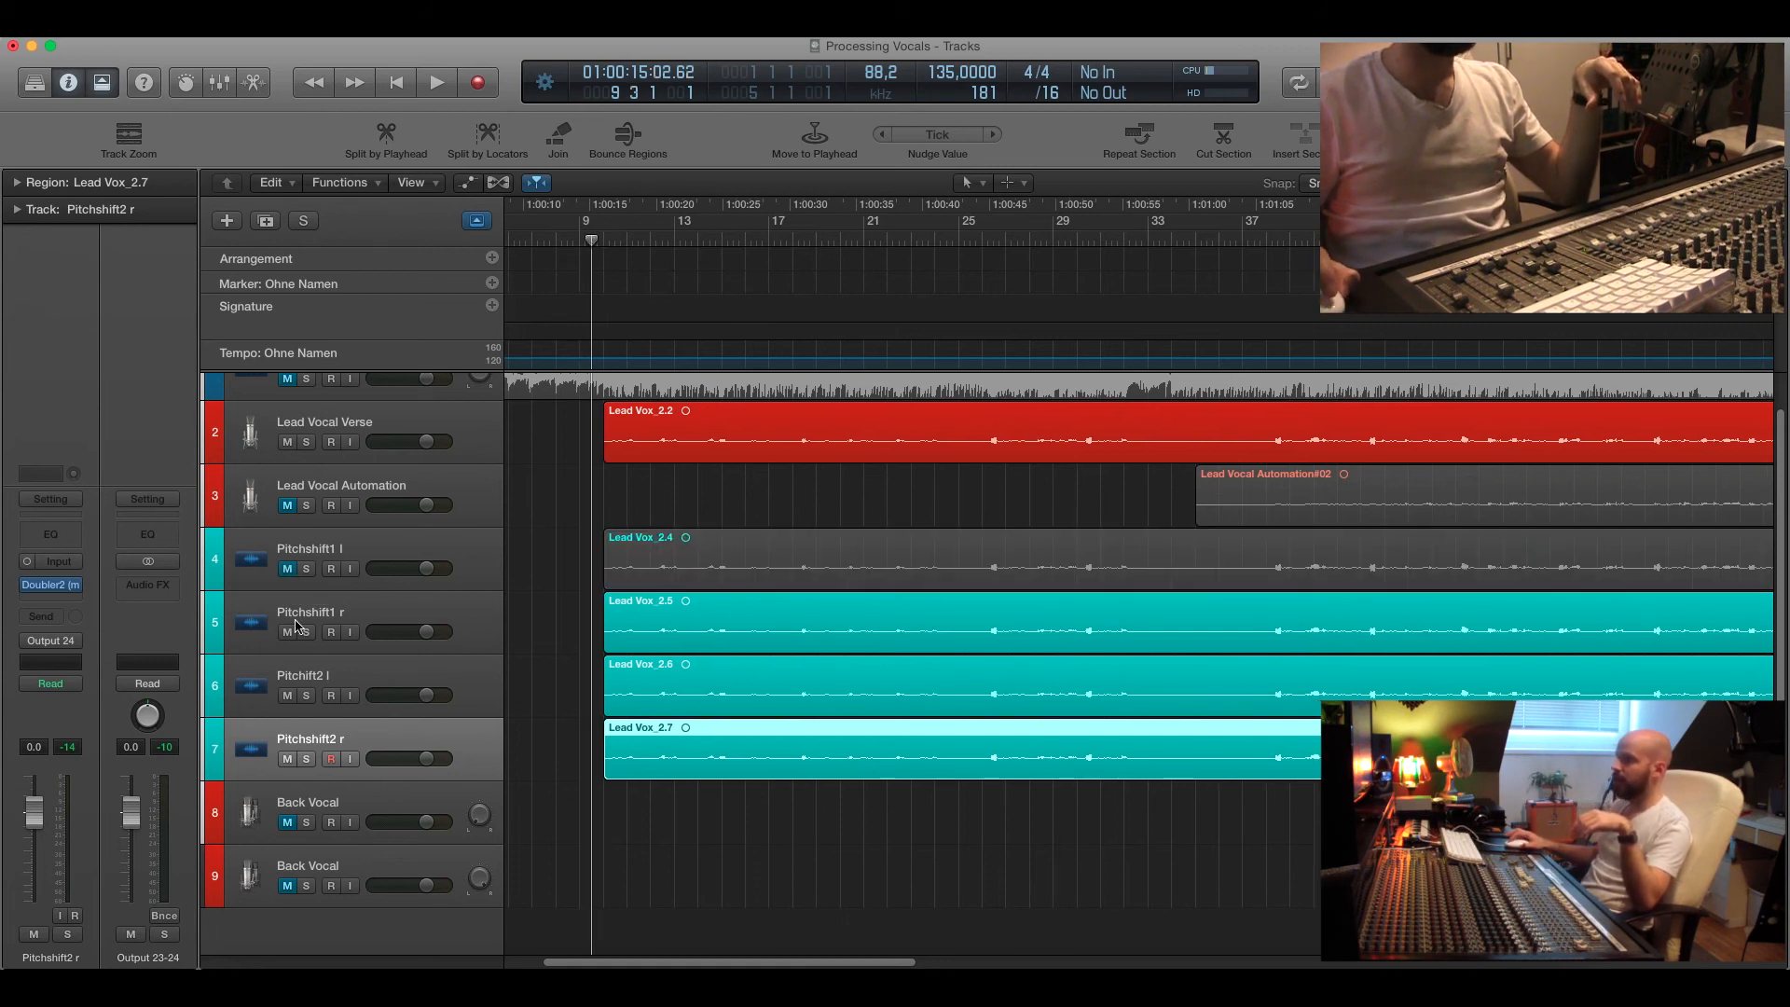
click(288, 634)
click(287, 696)
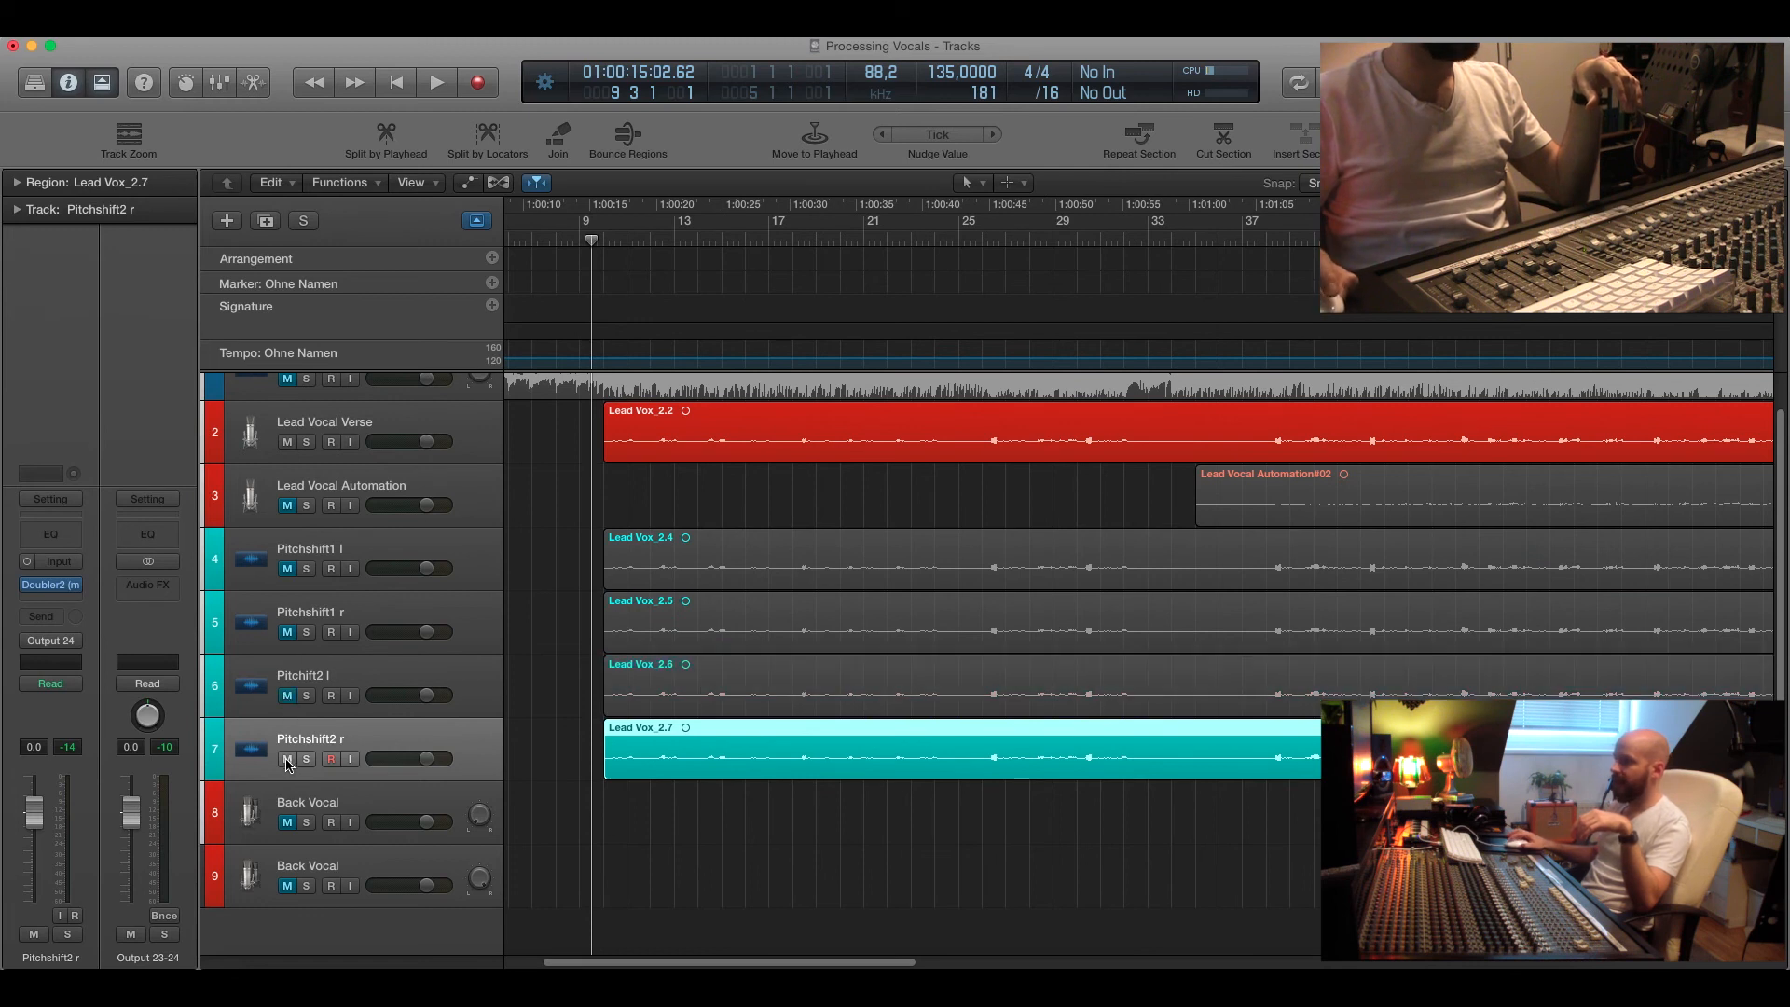
click(288, 760)
Move the playhead to bar 53 and unmute the first Back Vocal track.
scroll(807, 760, right, 15)
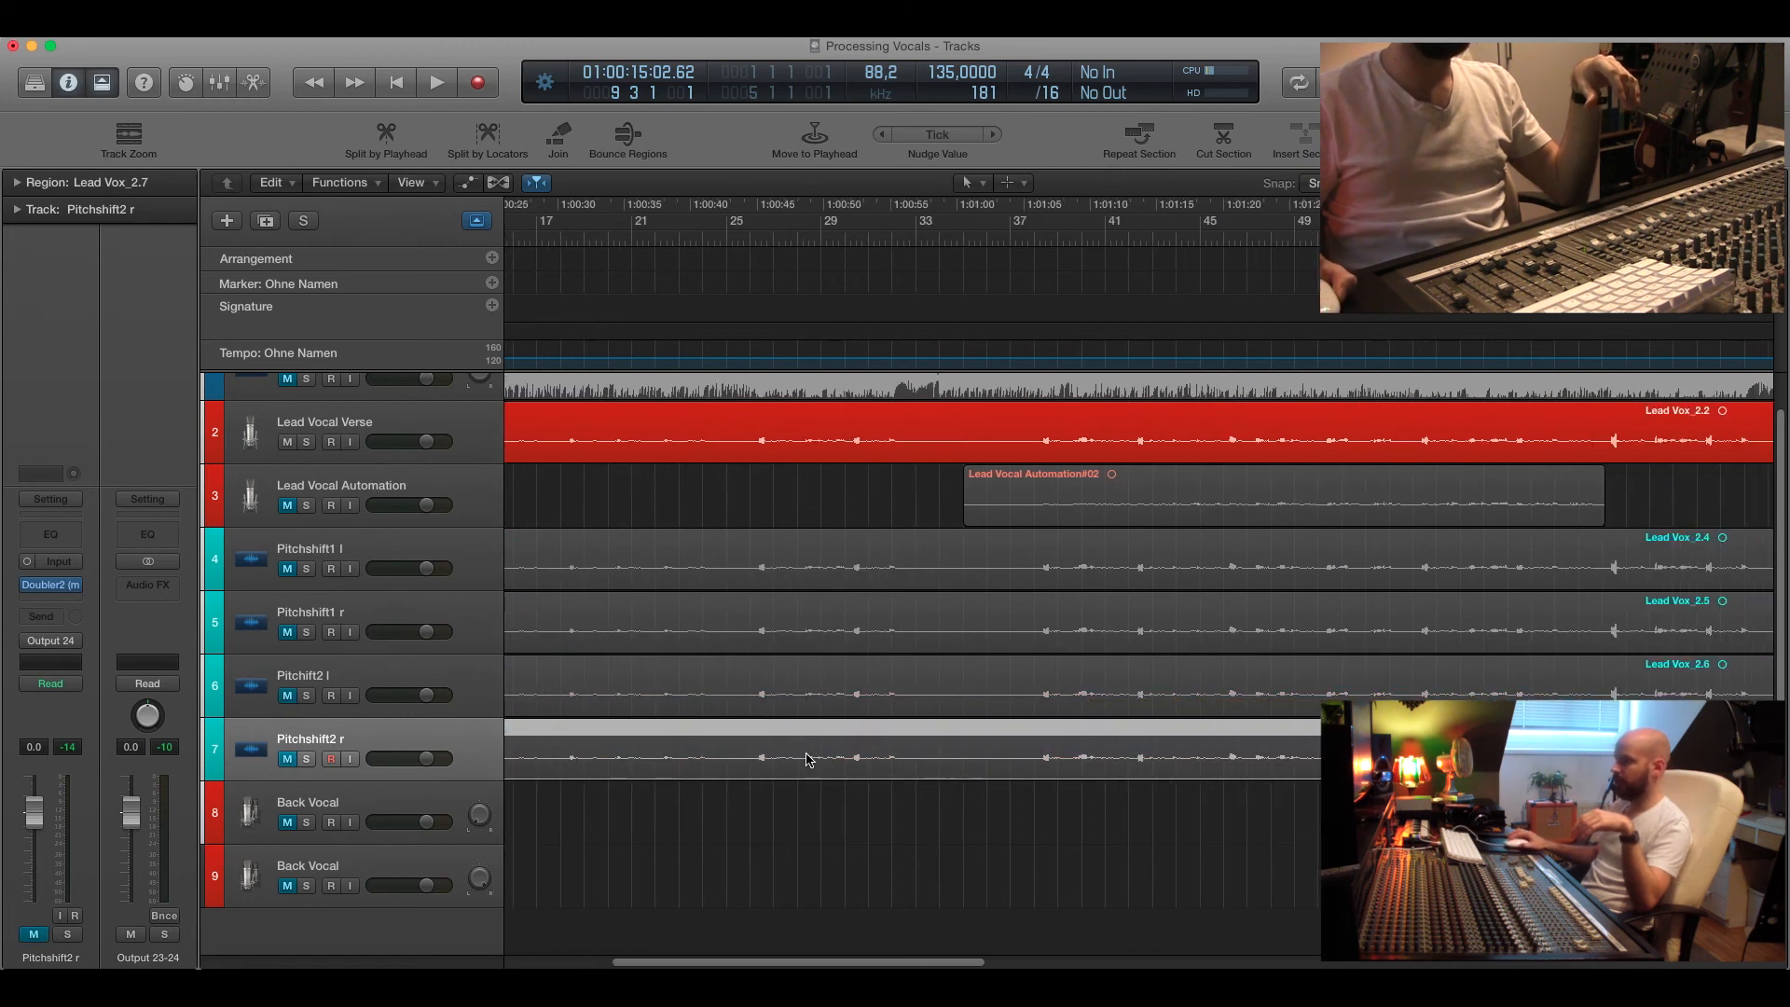
click(854, 250)
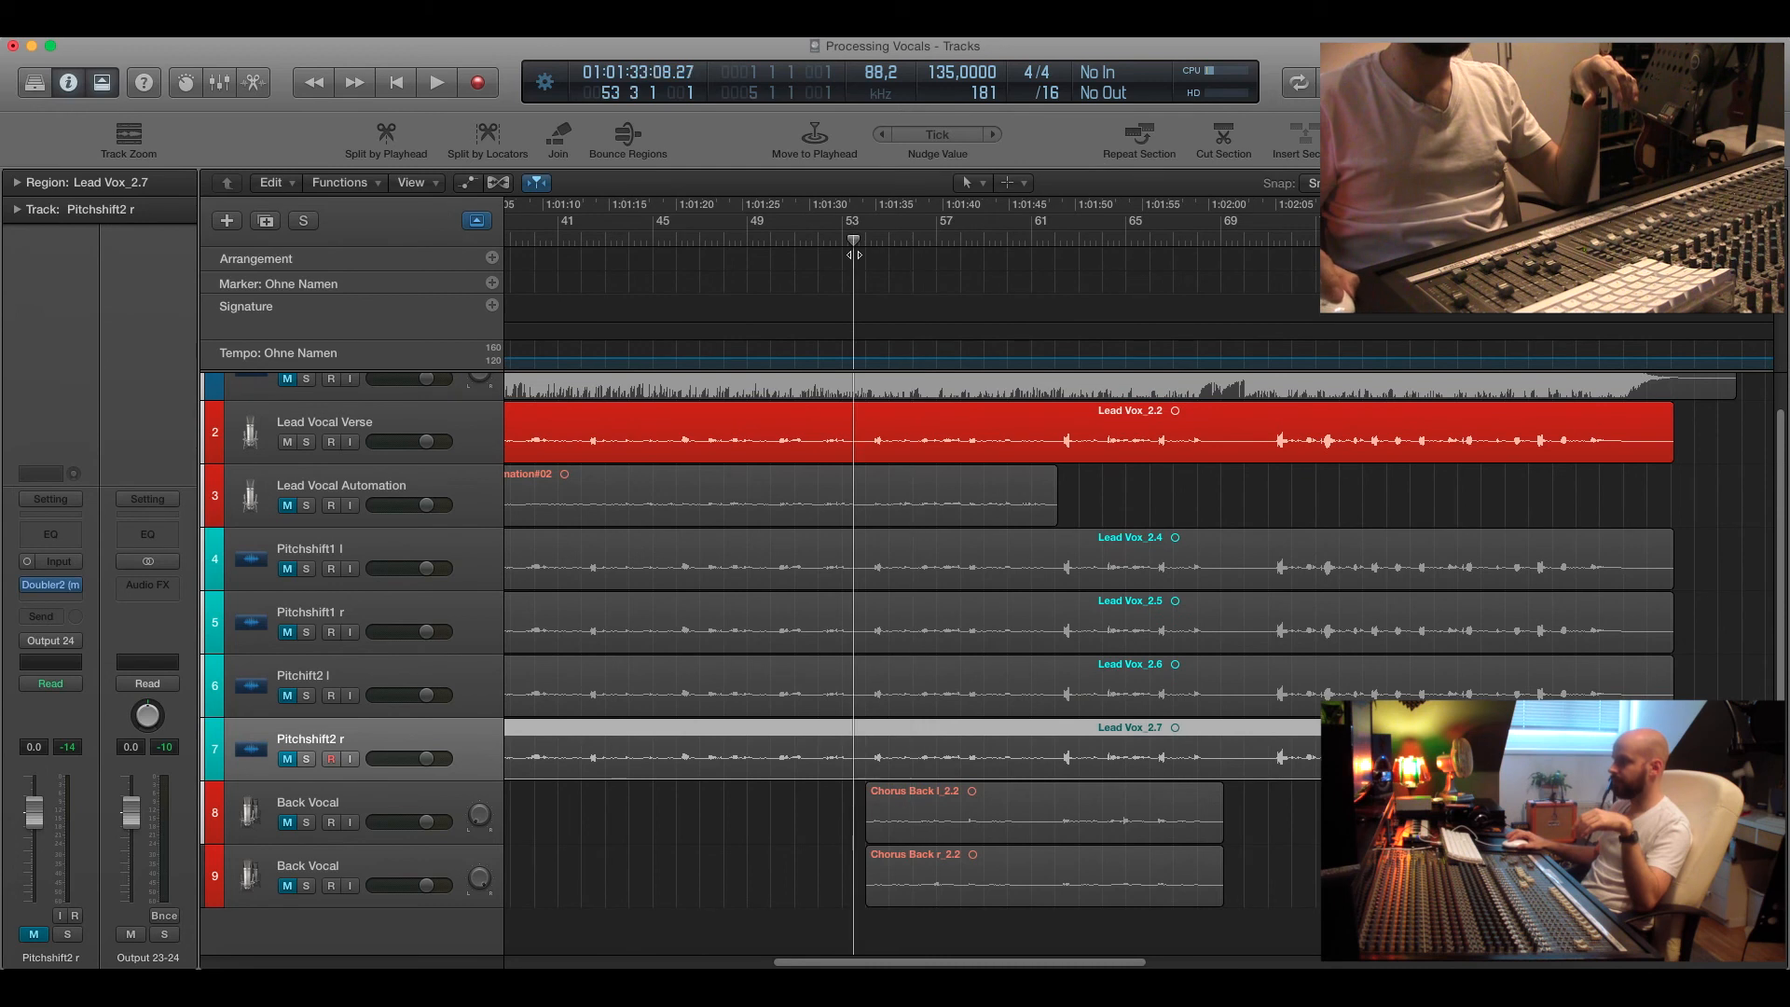
click(379, 798)
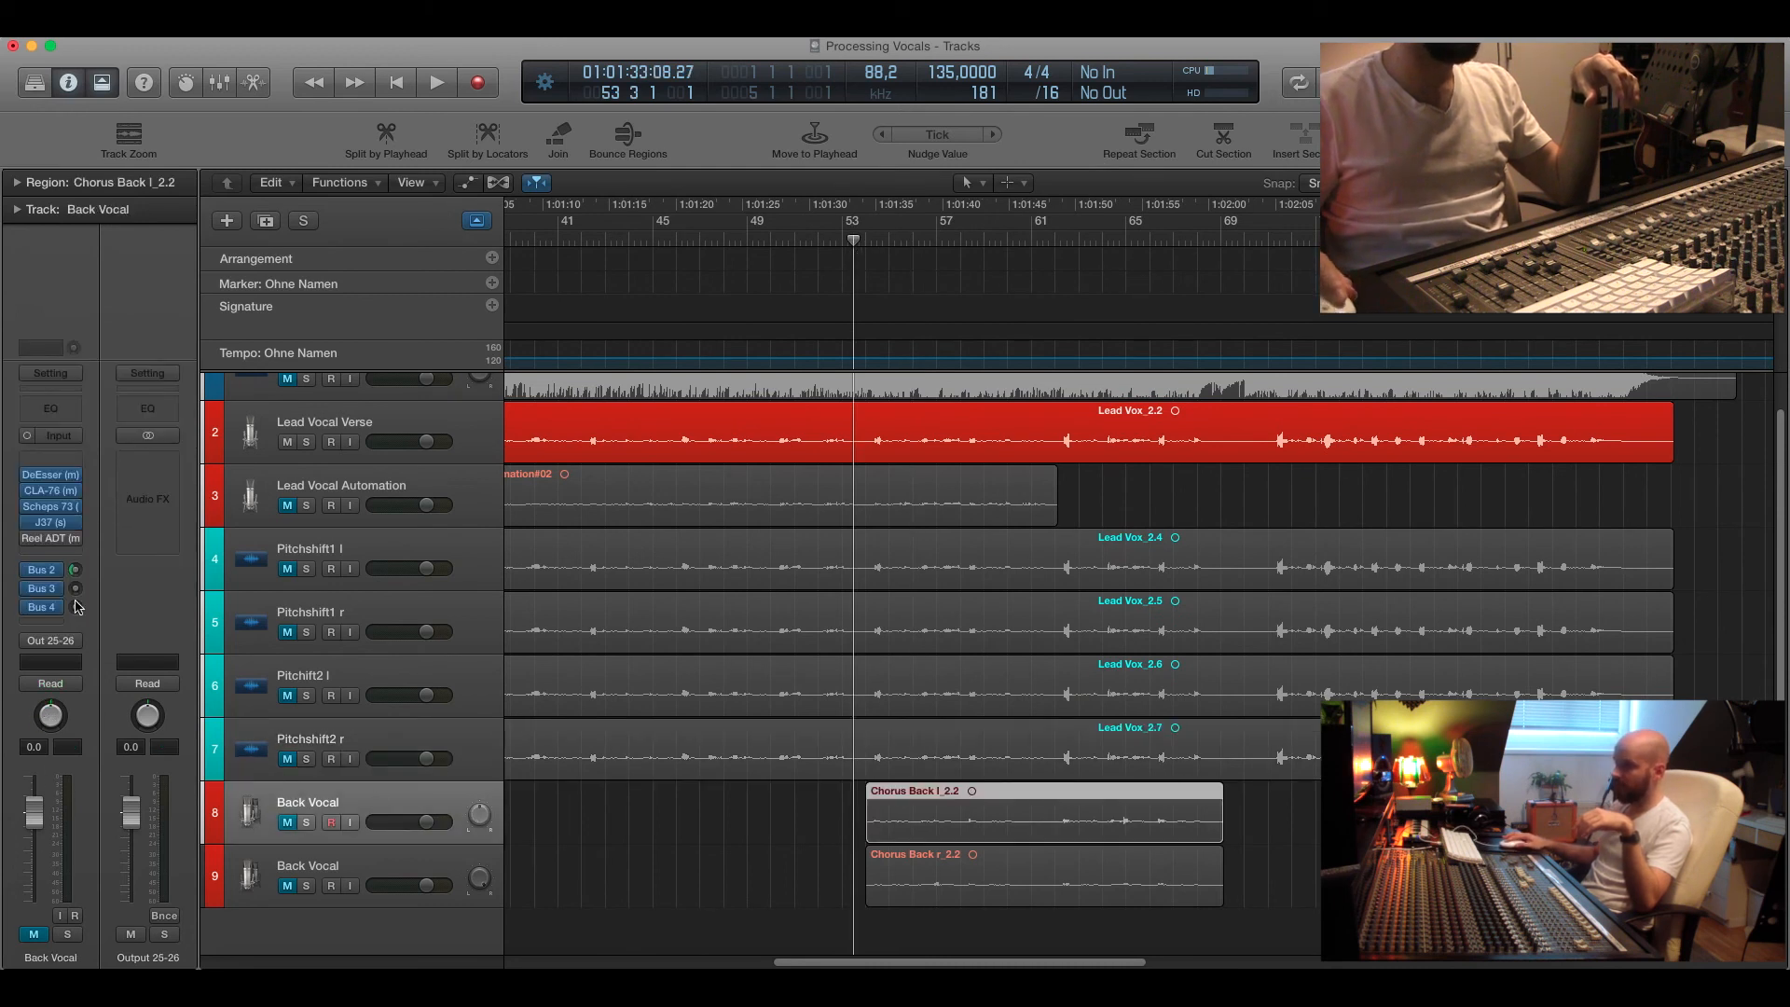
click(288, 822)
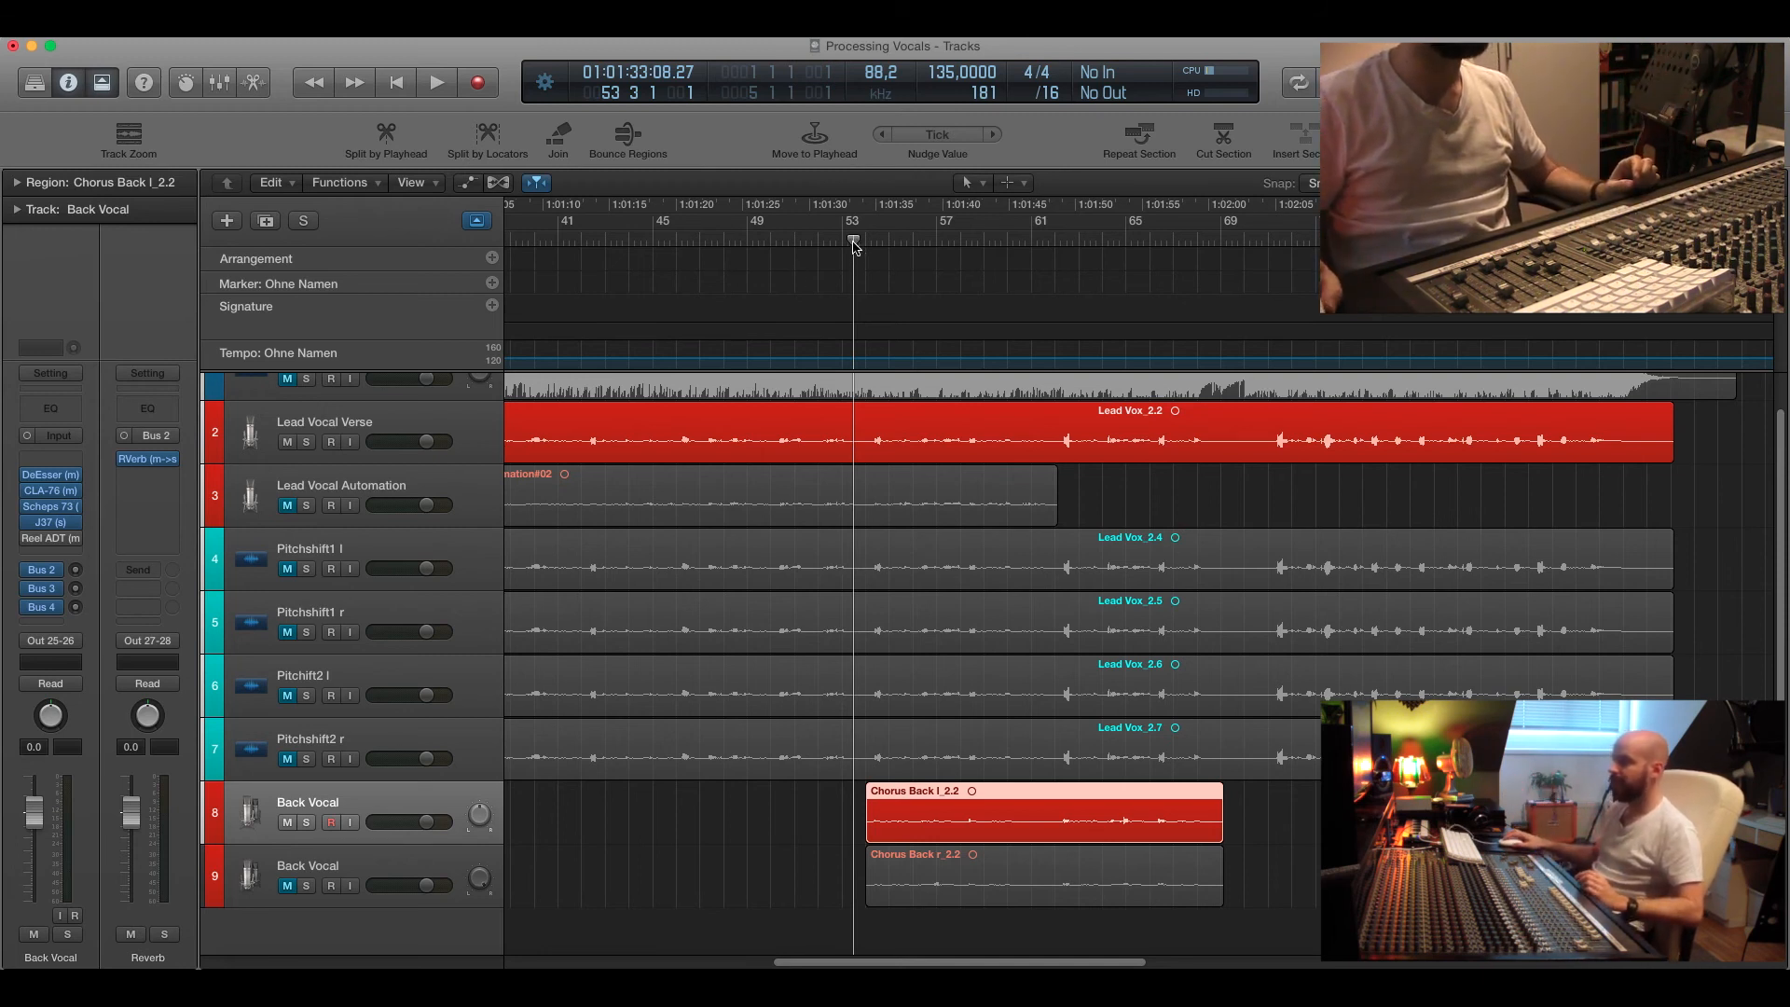
Open the Reel ADT plugin on the first Back Vocal track, switch it on, and start playback.
click(61, 541)
drag(303, 94, 371, 244)
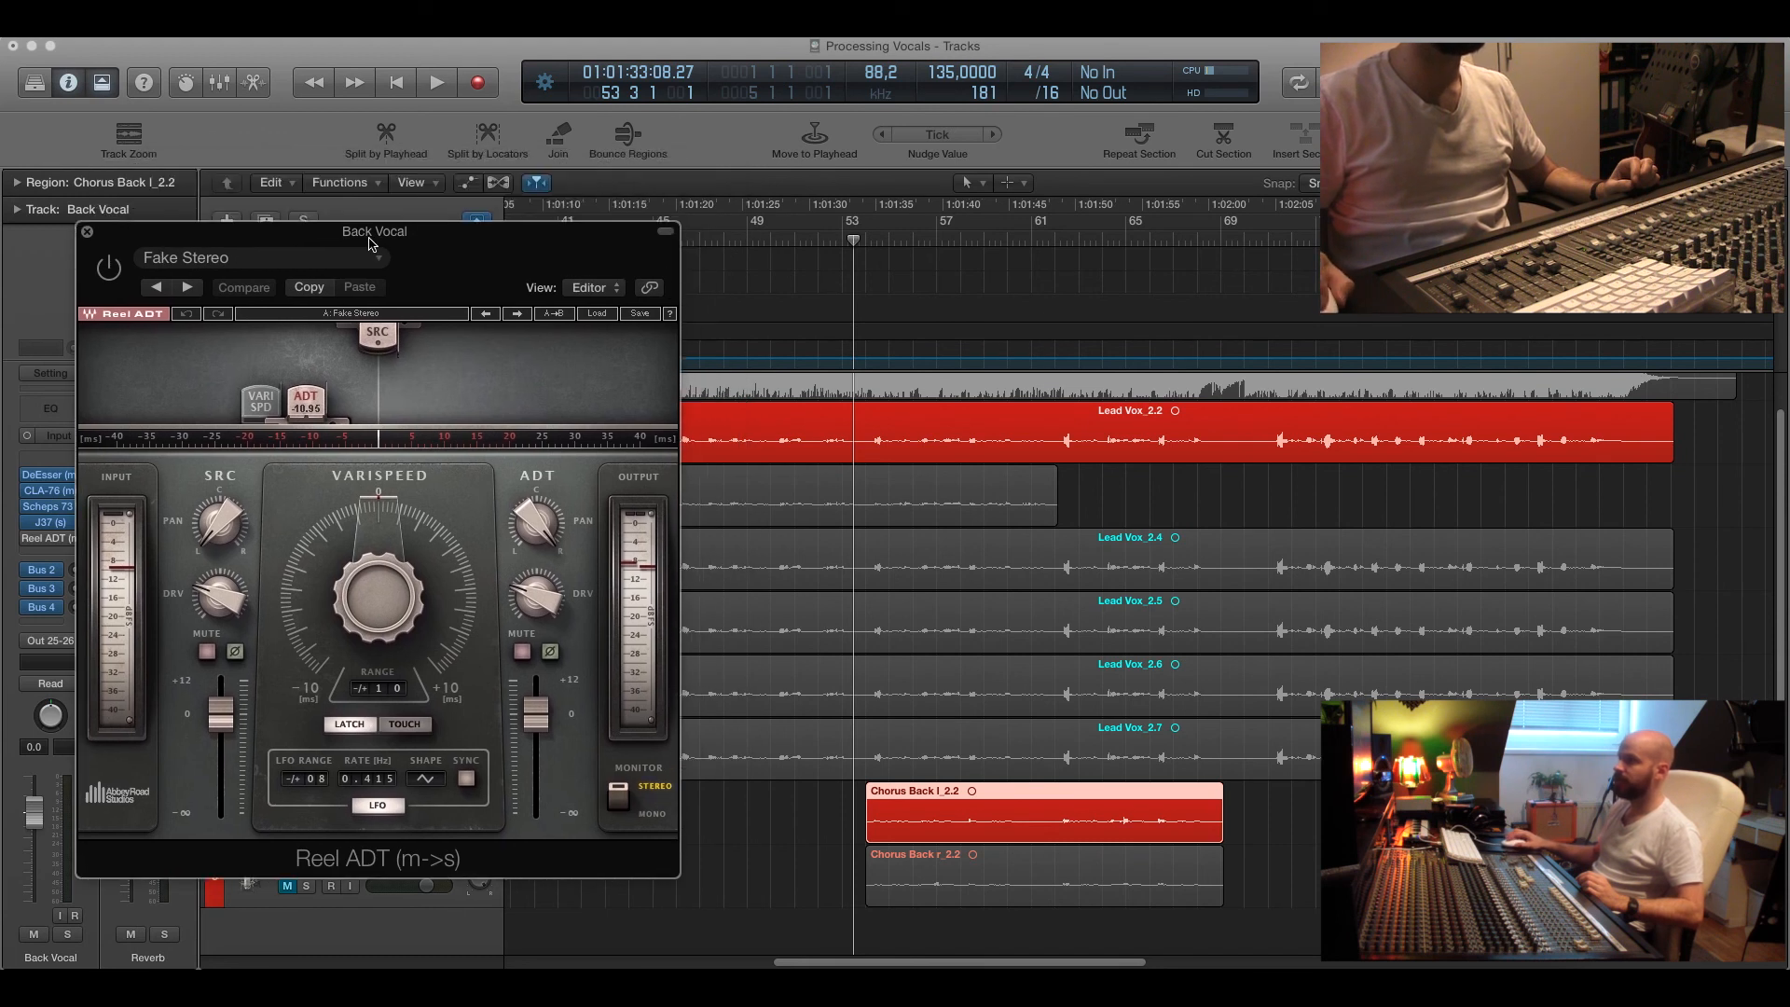
click(110, 269)
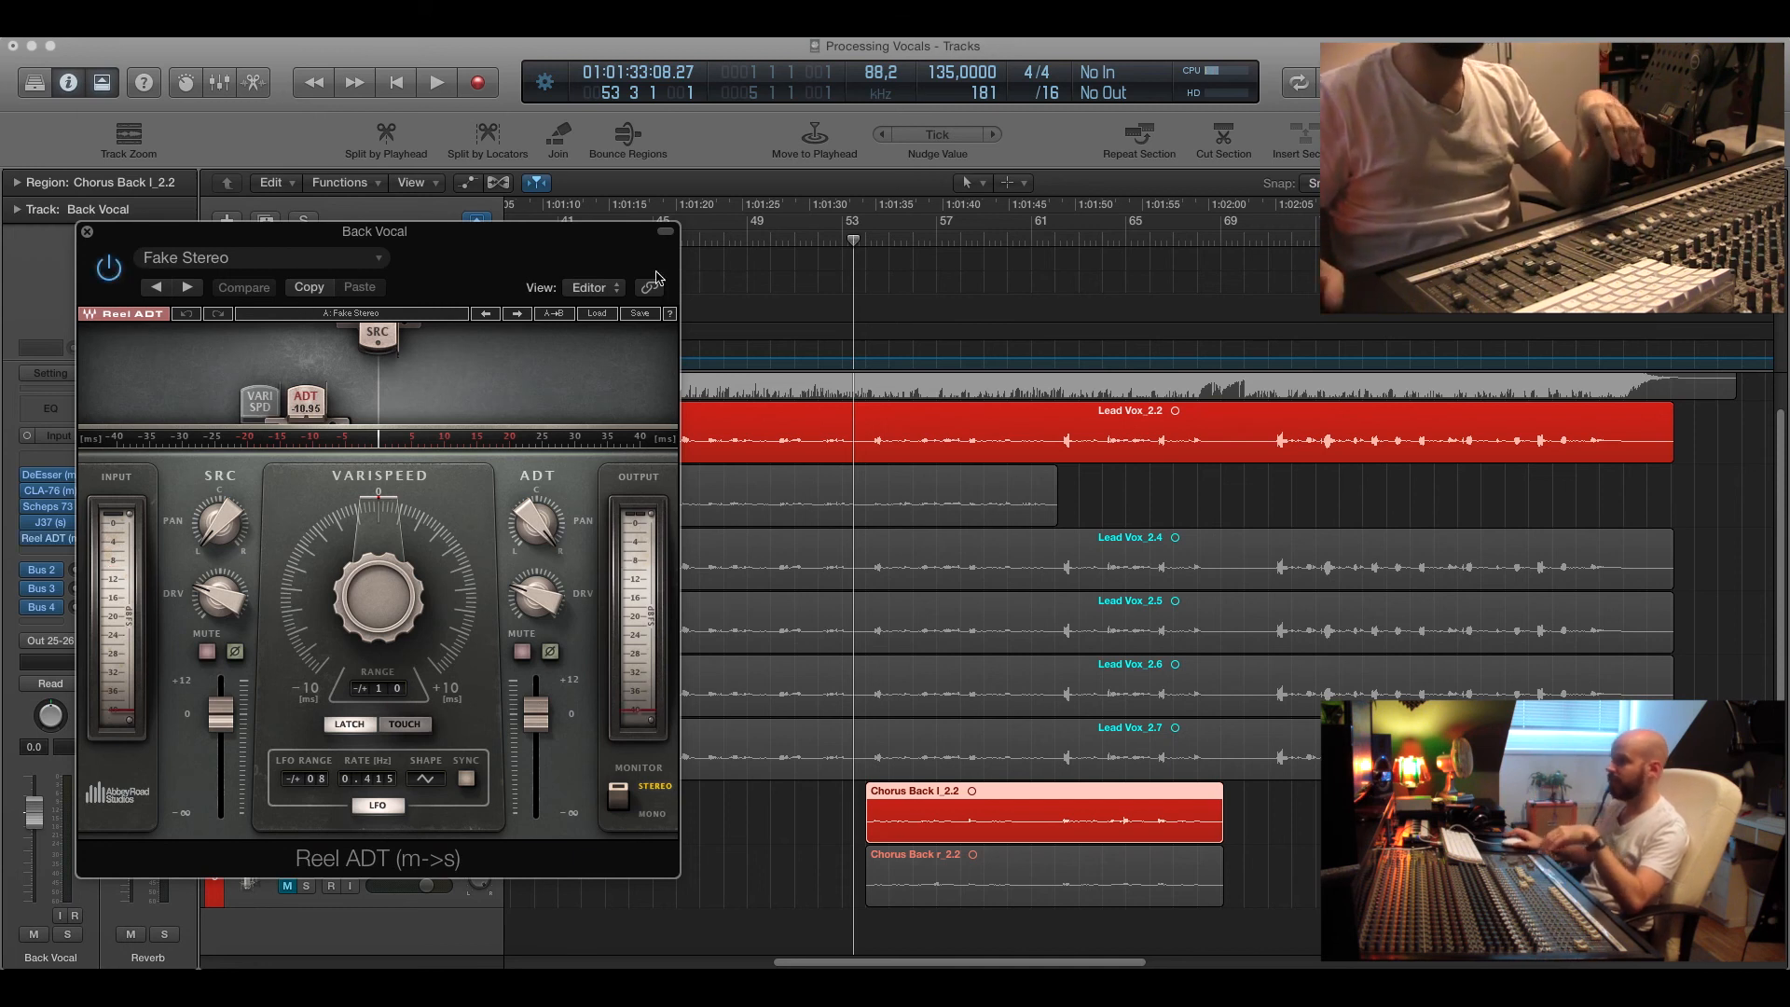
key(space)
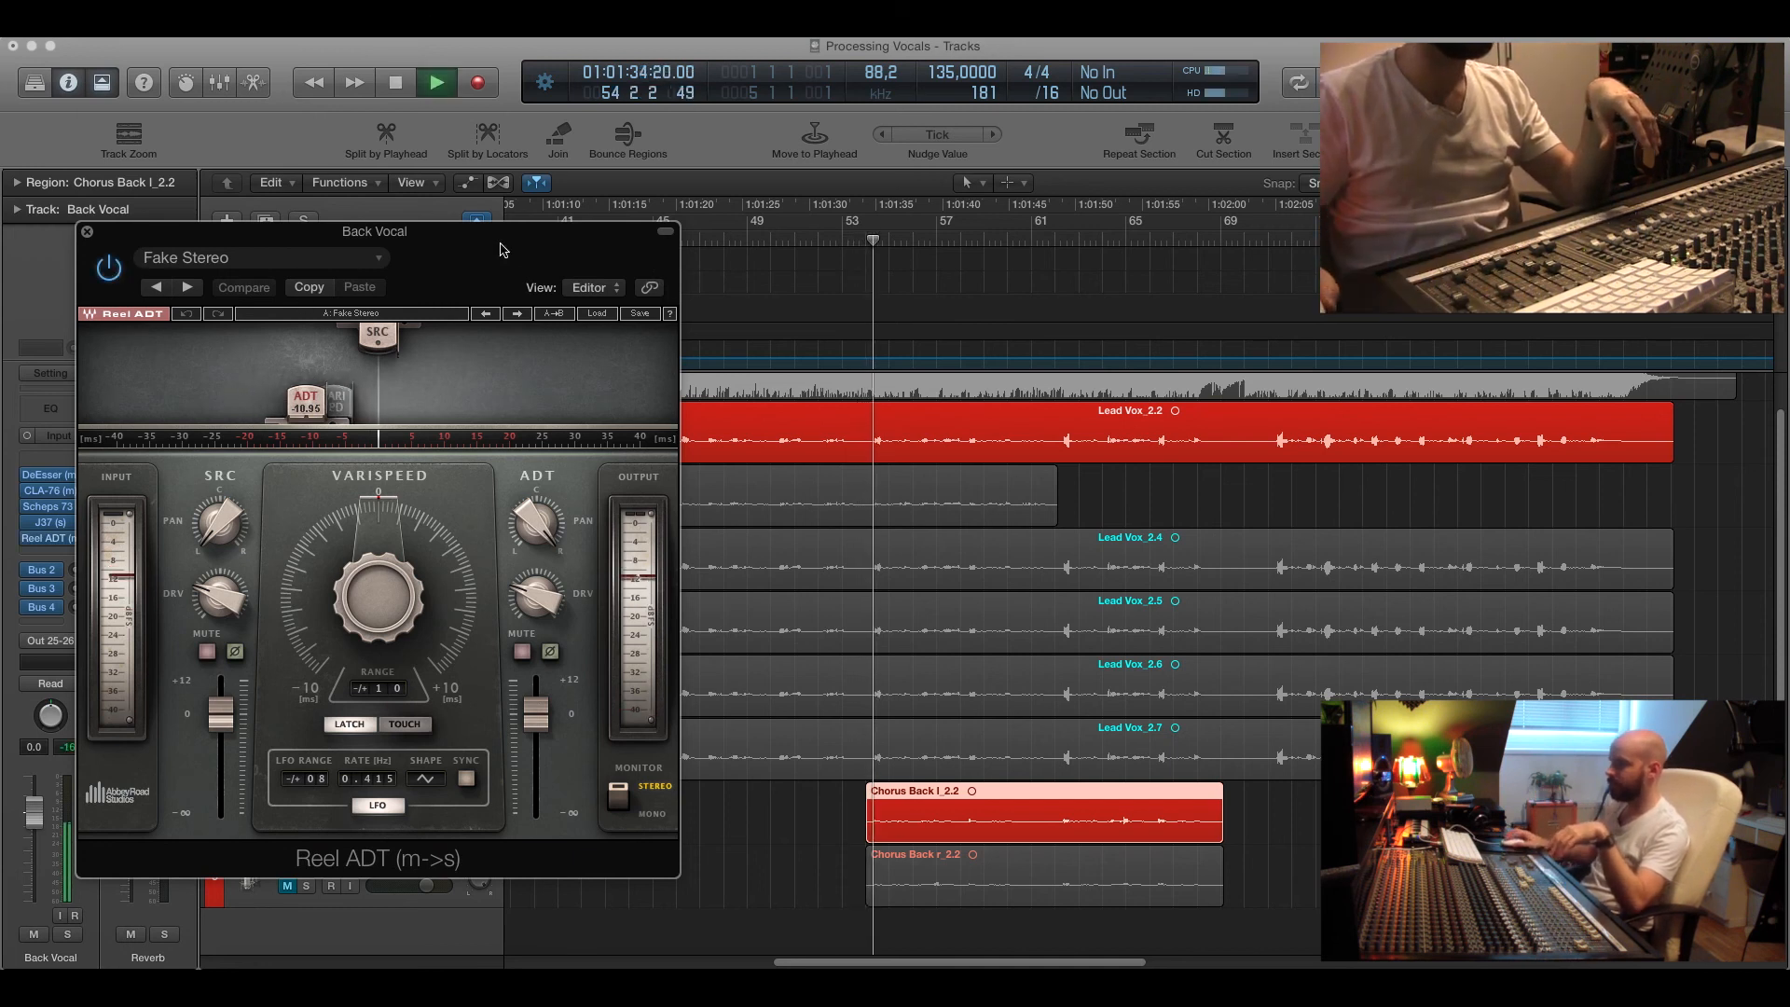
Toggle the Reel ADT plugin off and back on during playback, then stop and close its window.
drag(500, 244, 986, 299)
drag(778, 294, 391, 242)
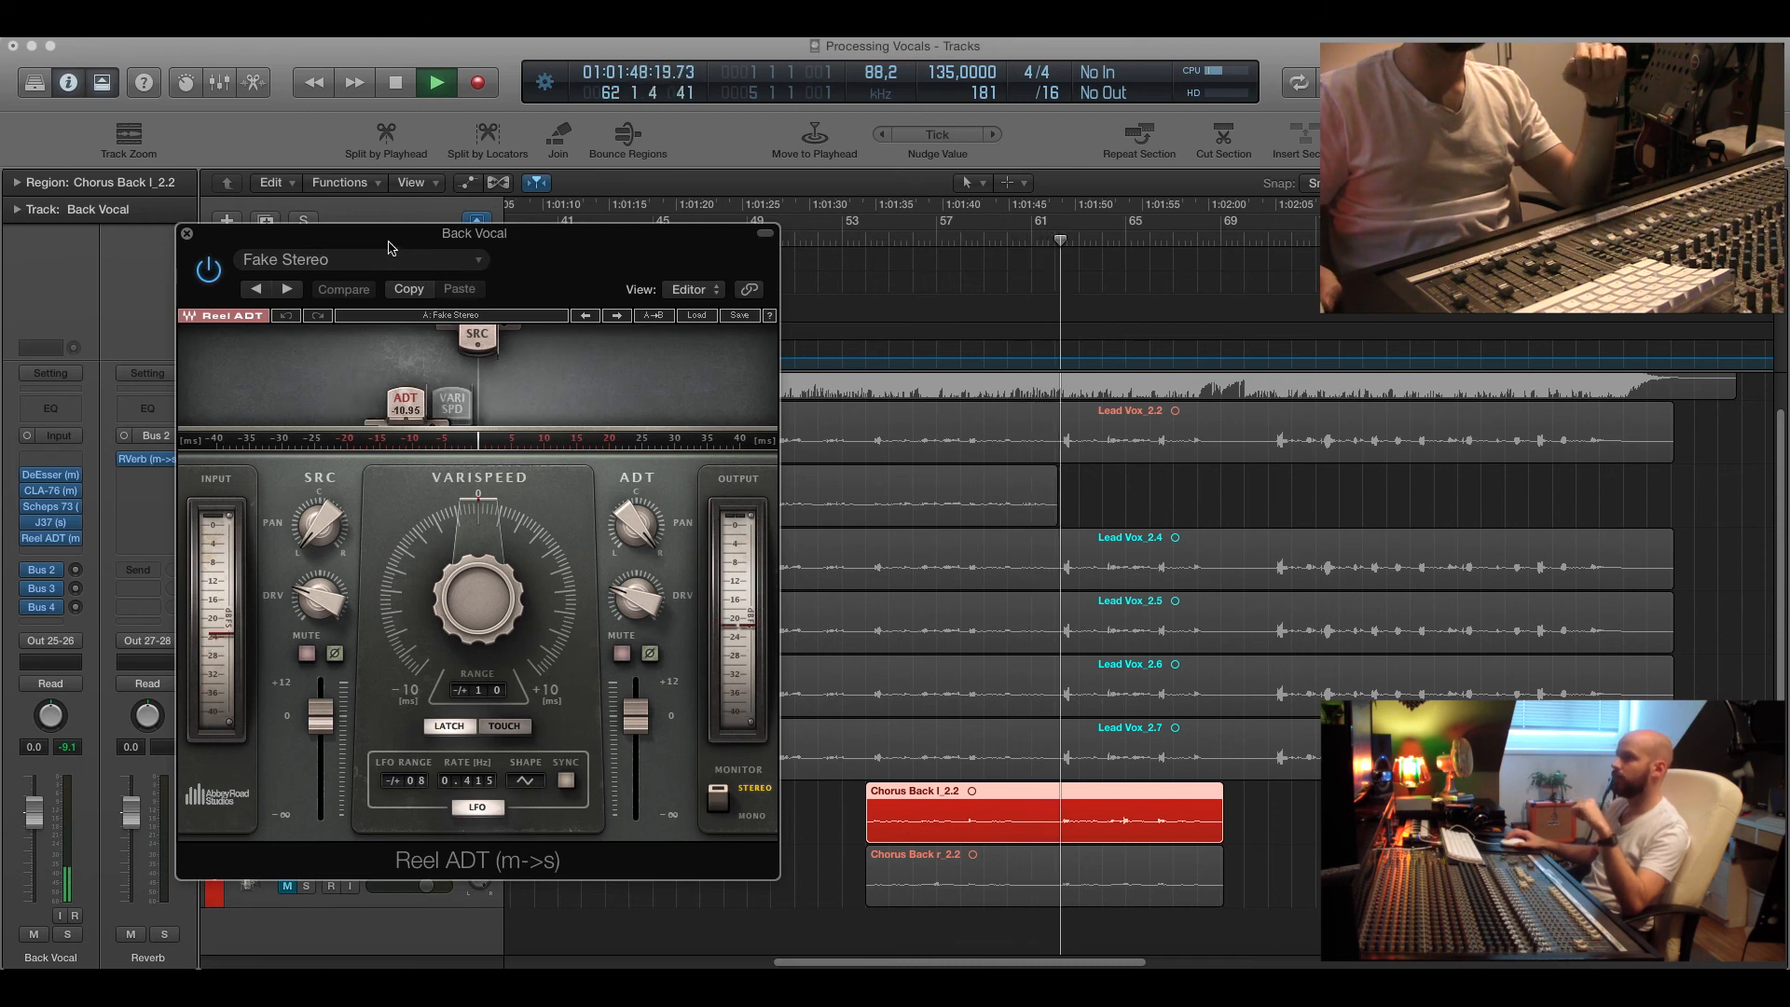
click(209, 271)
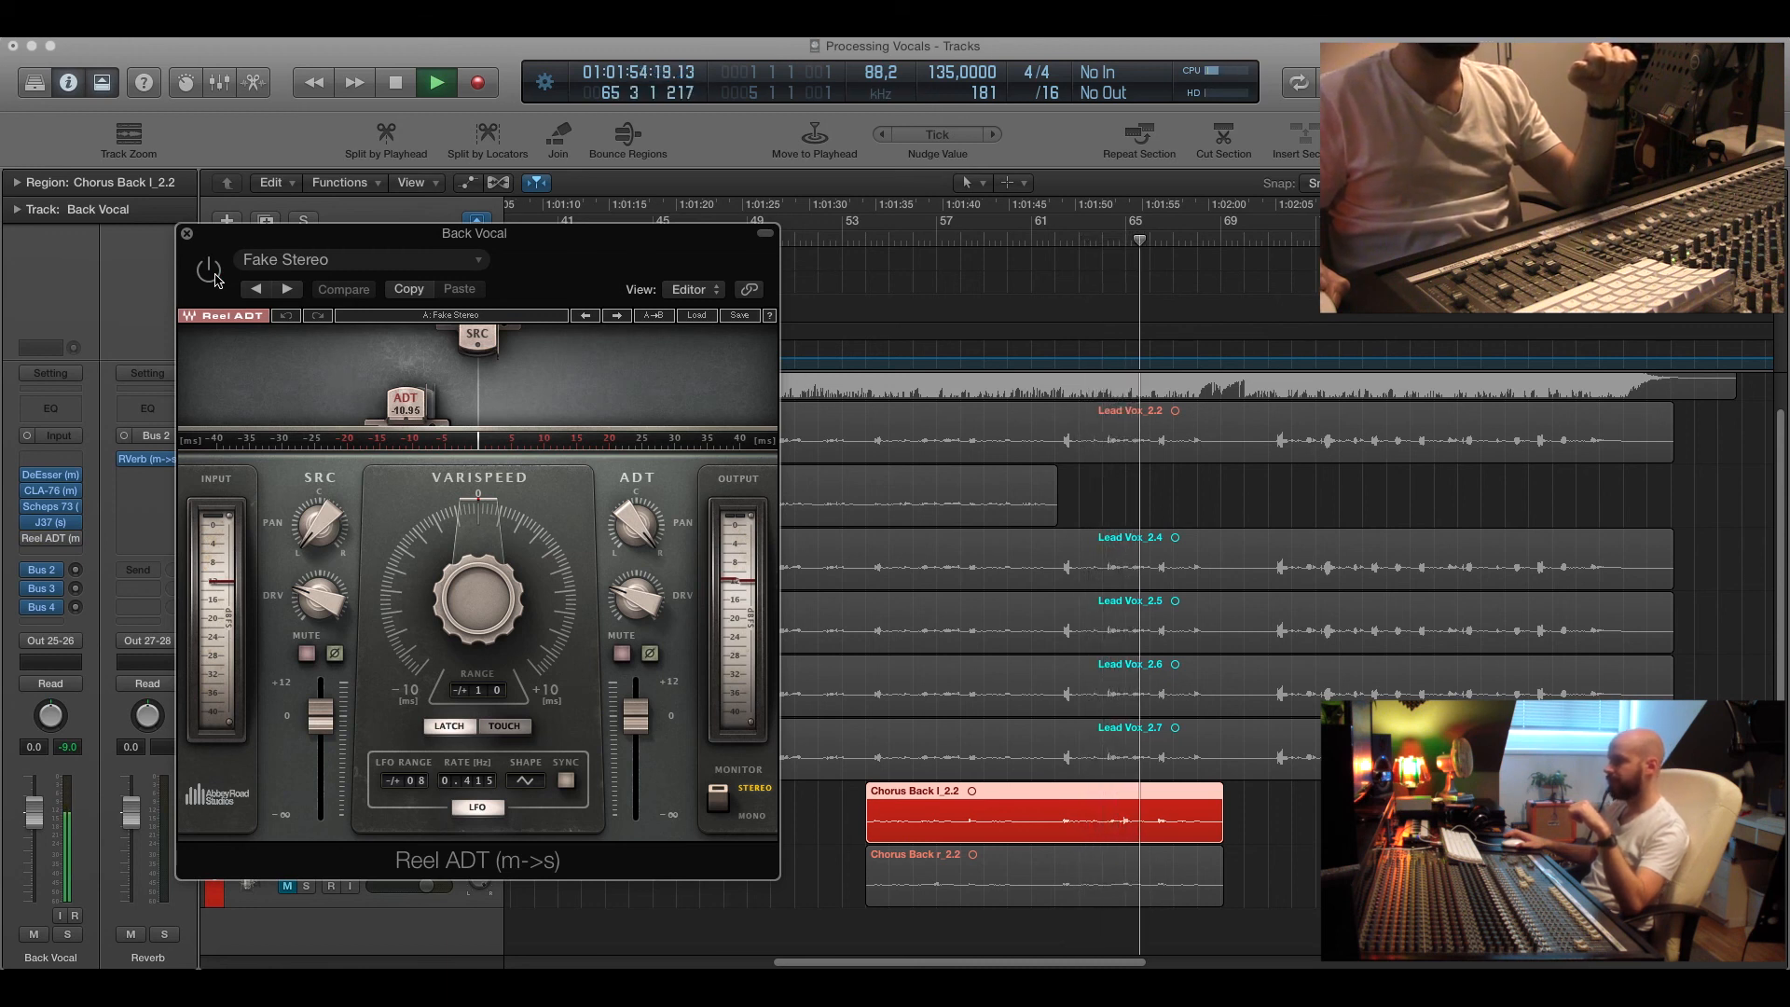
click(214, 276)
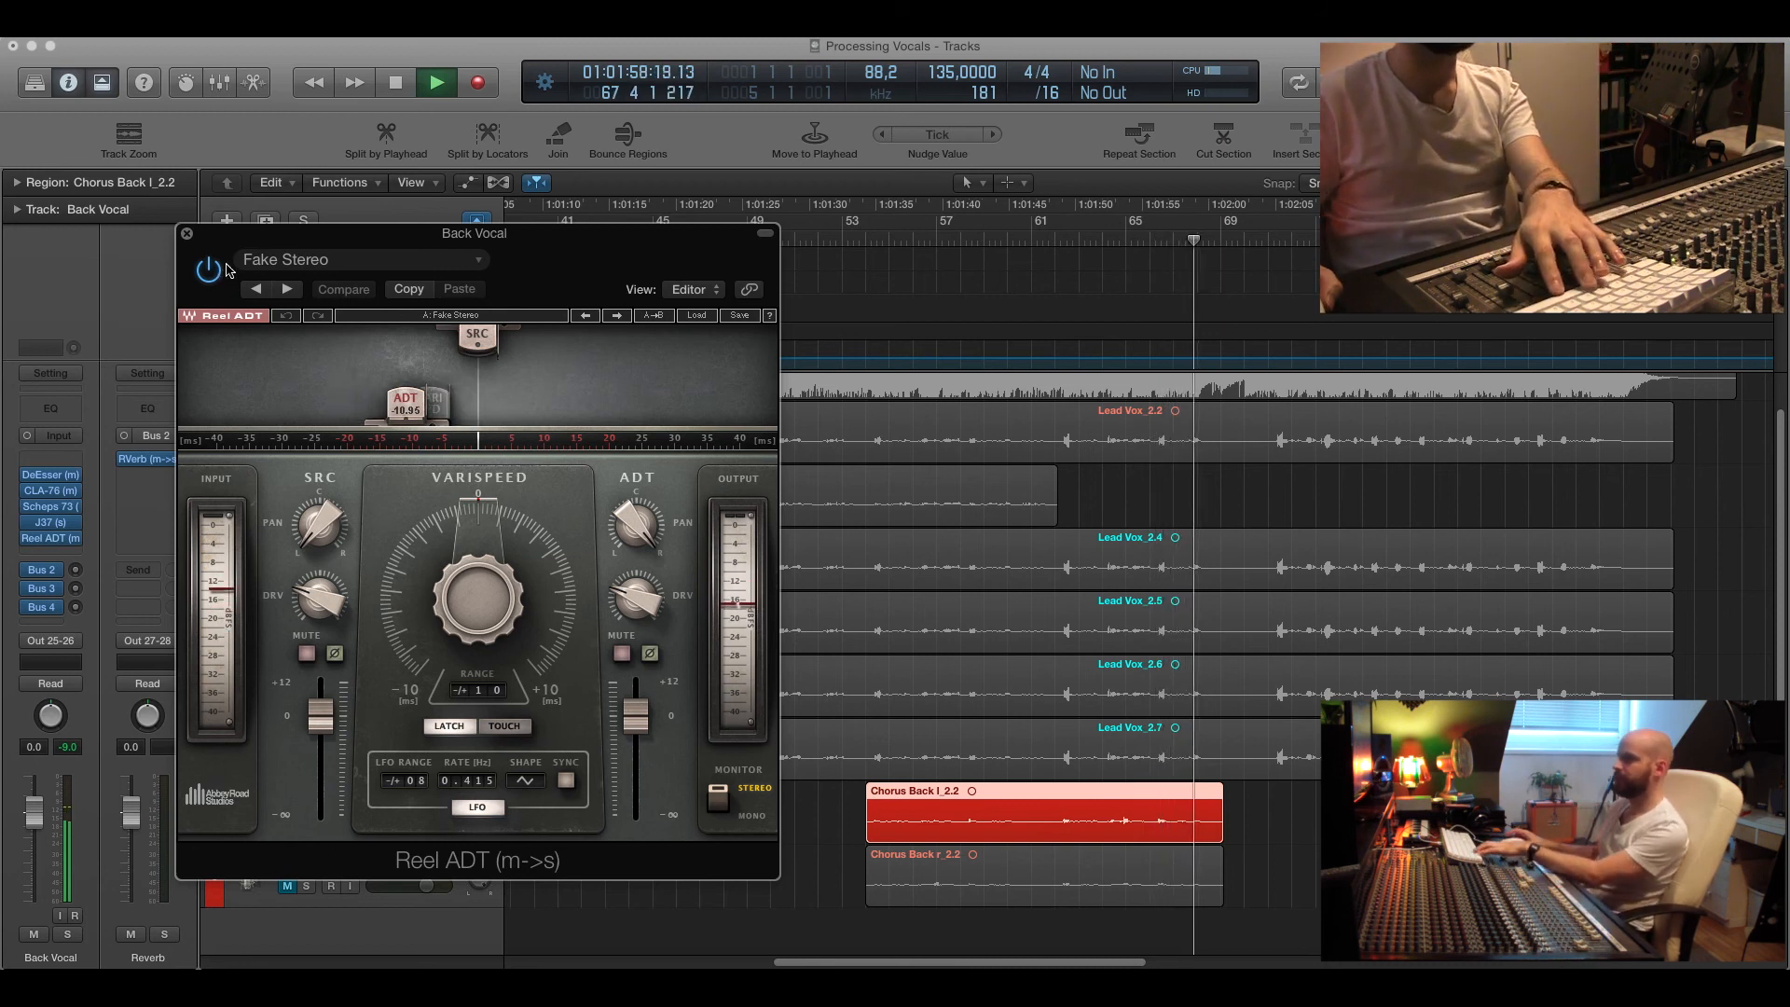
key(space)
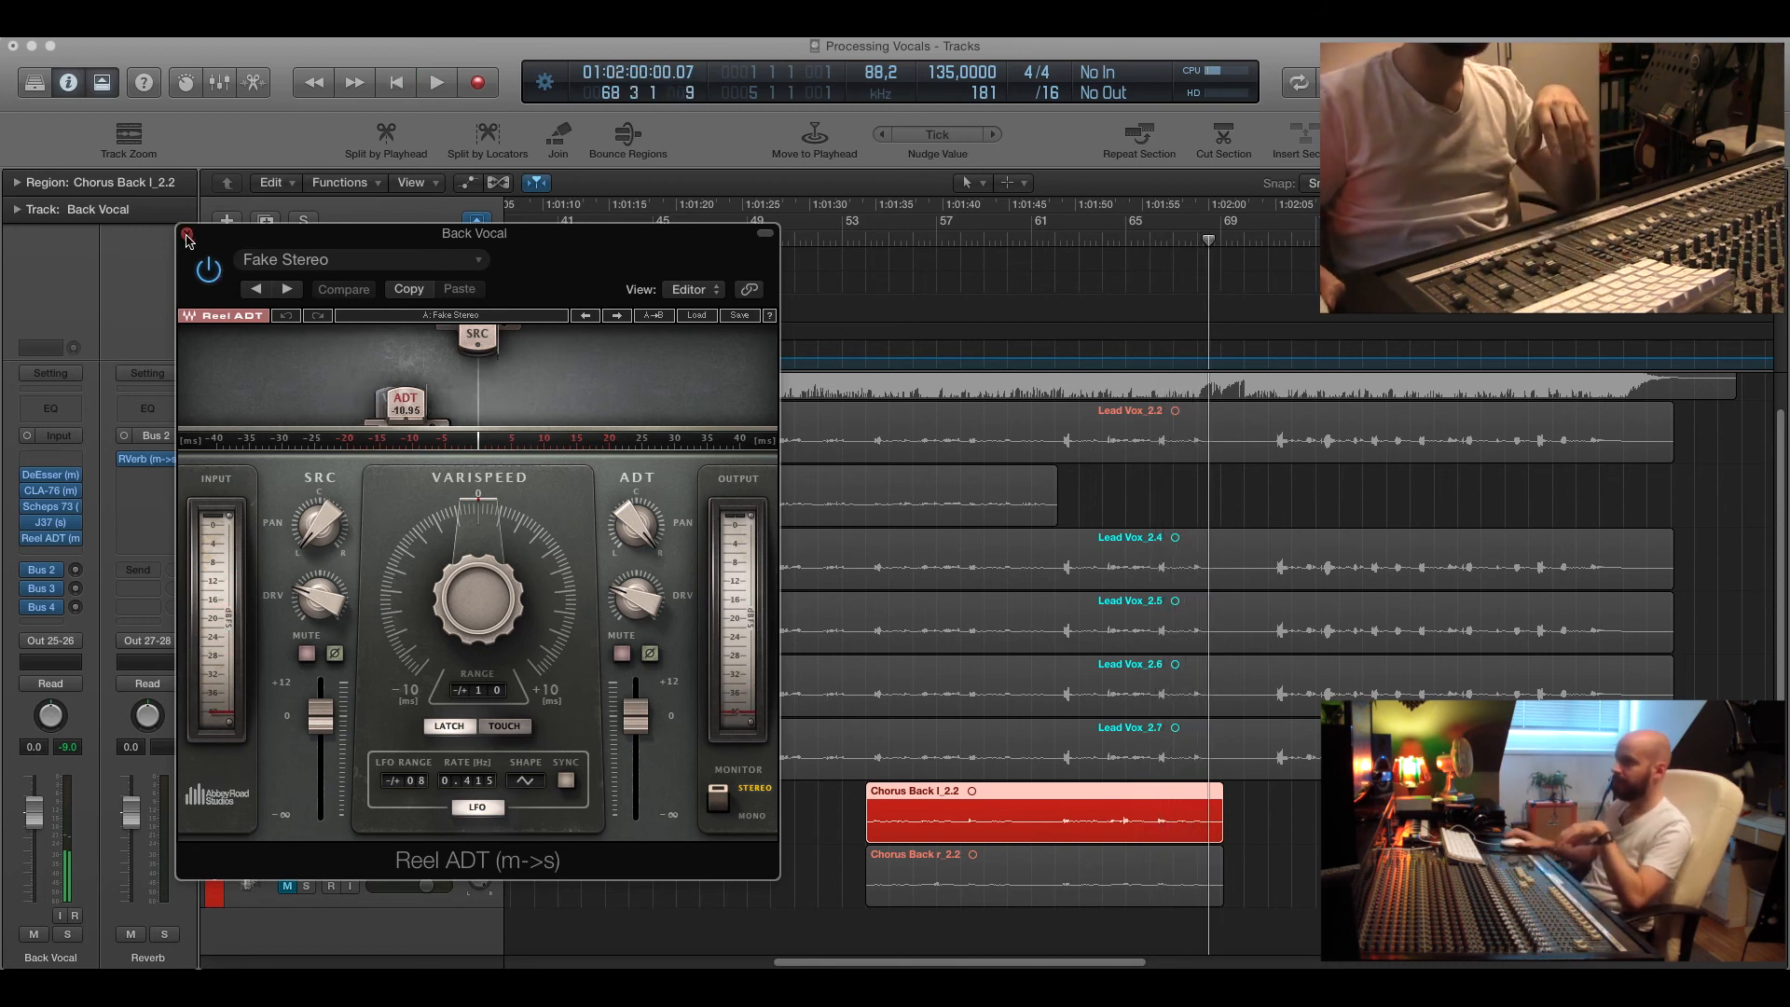
click(187, 234)
Unmute the second Back Vocal track and adjust its Bus 2 send.
drag(869, 240, 858, 238)
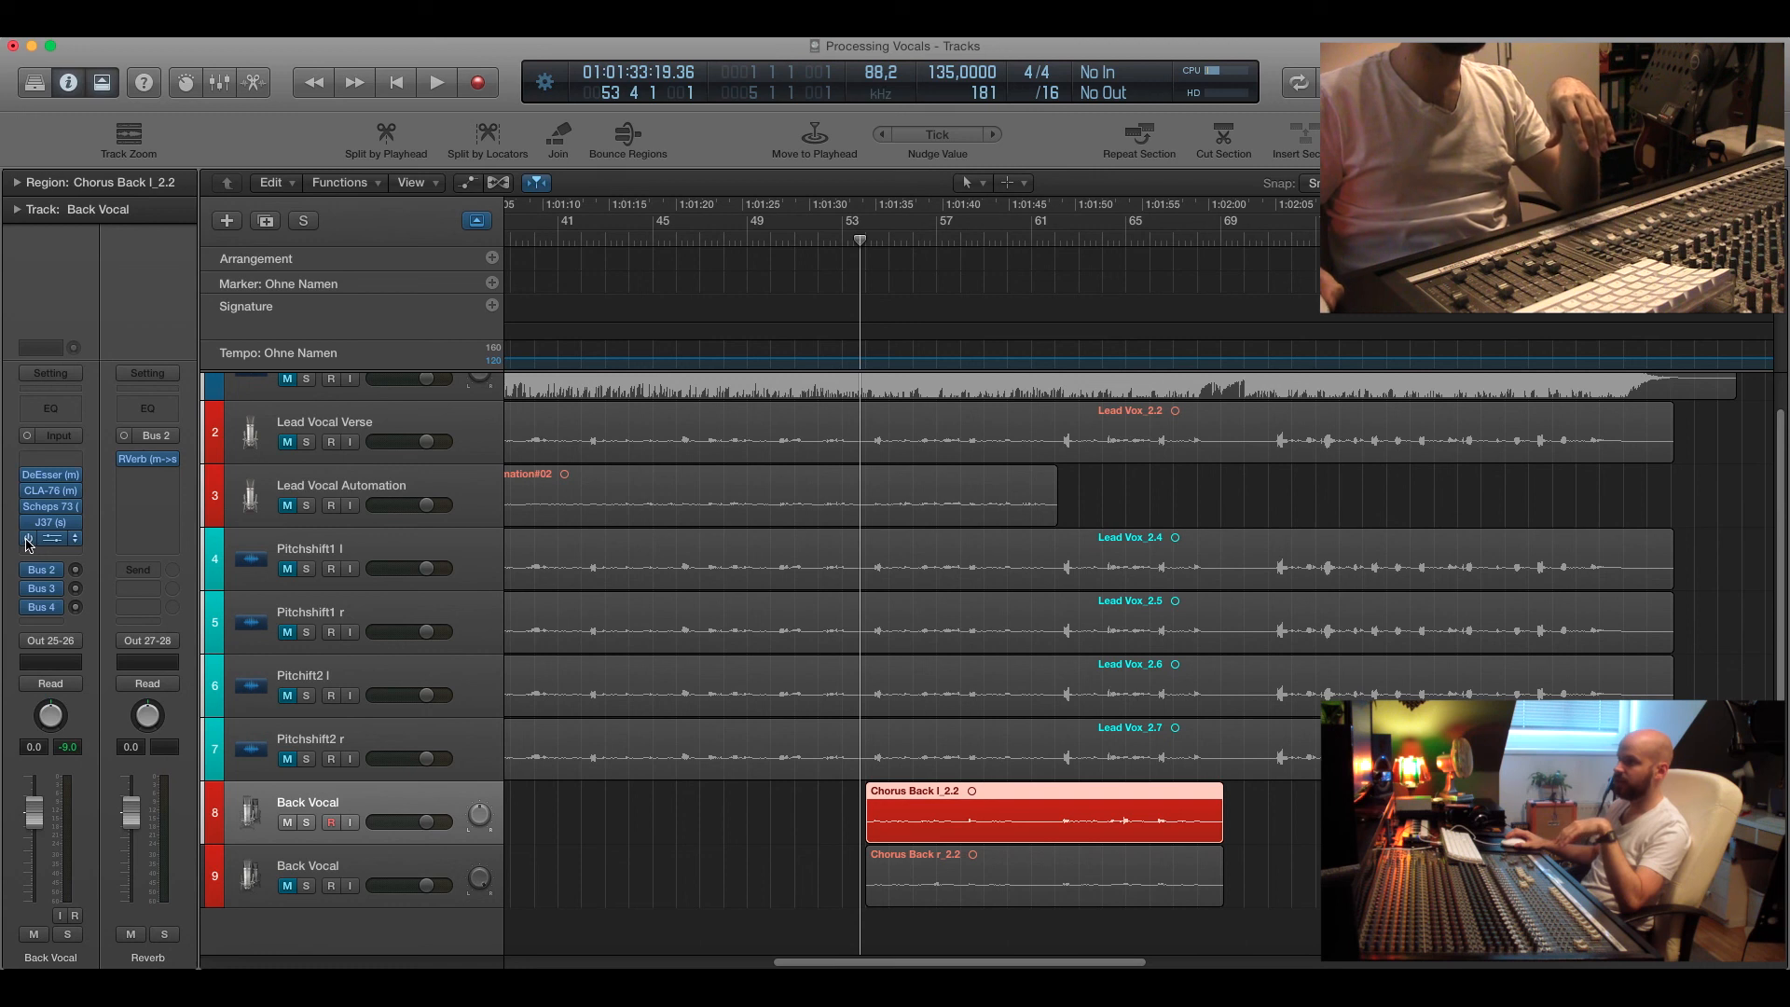
drag(846, 919, 900, 814)
click(446, 860)
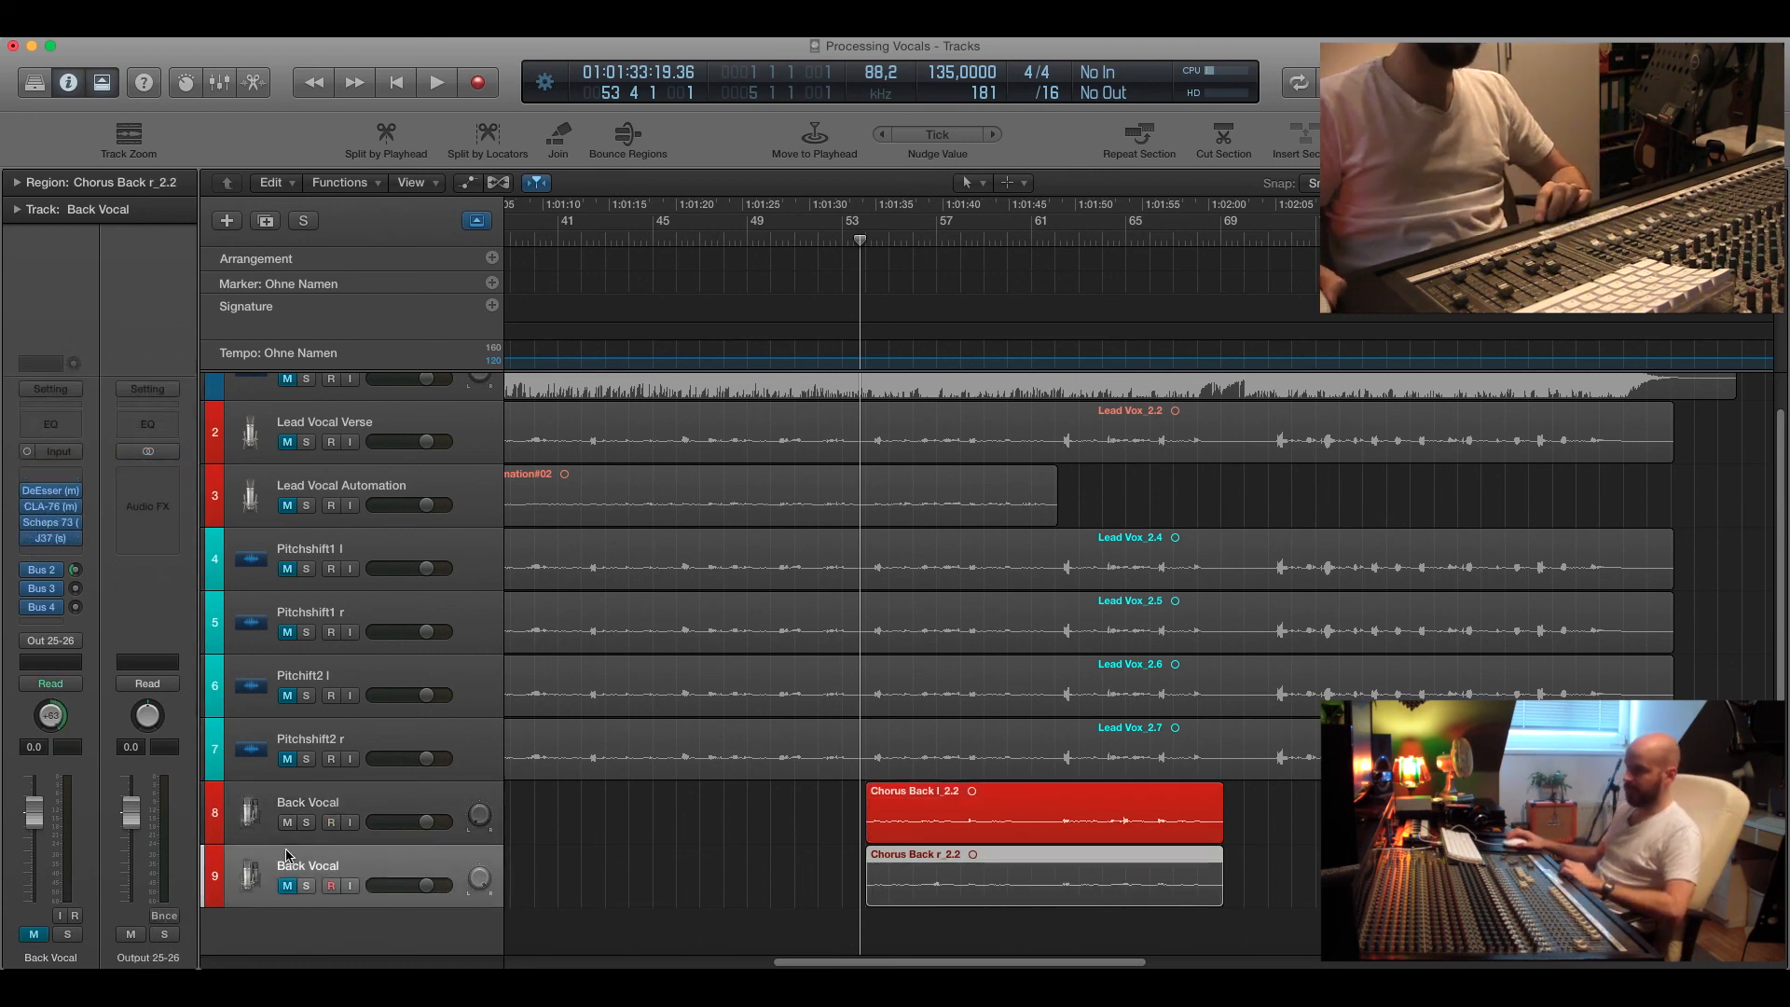
click(271, 806)
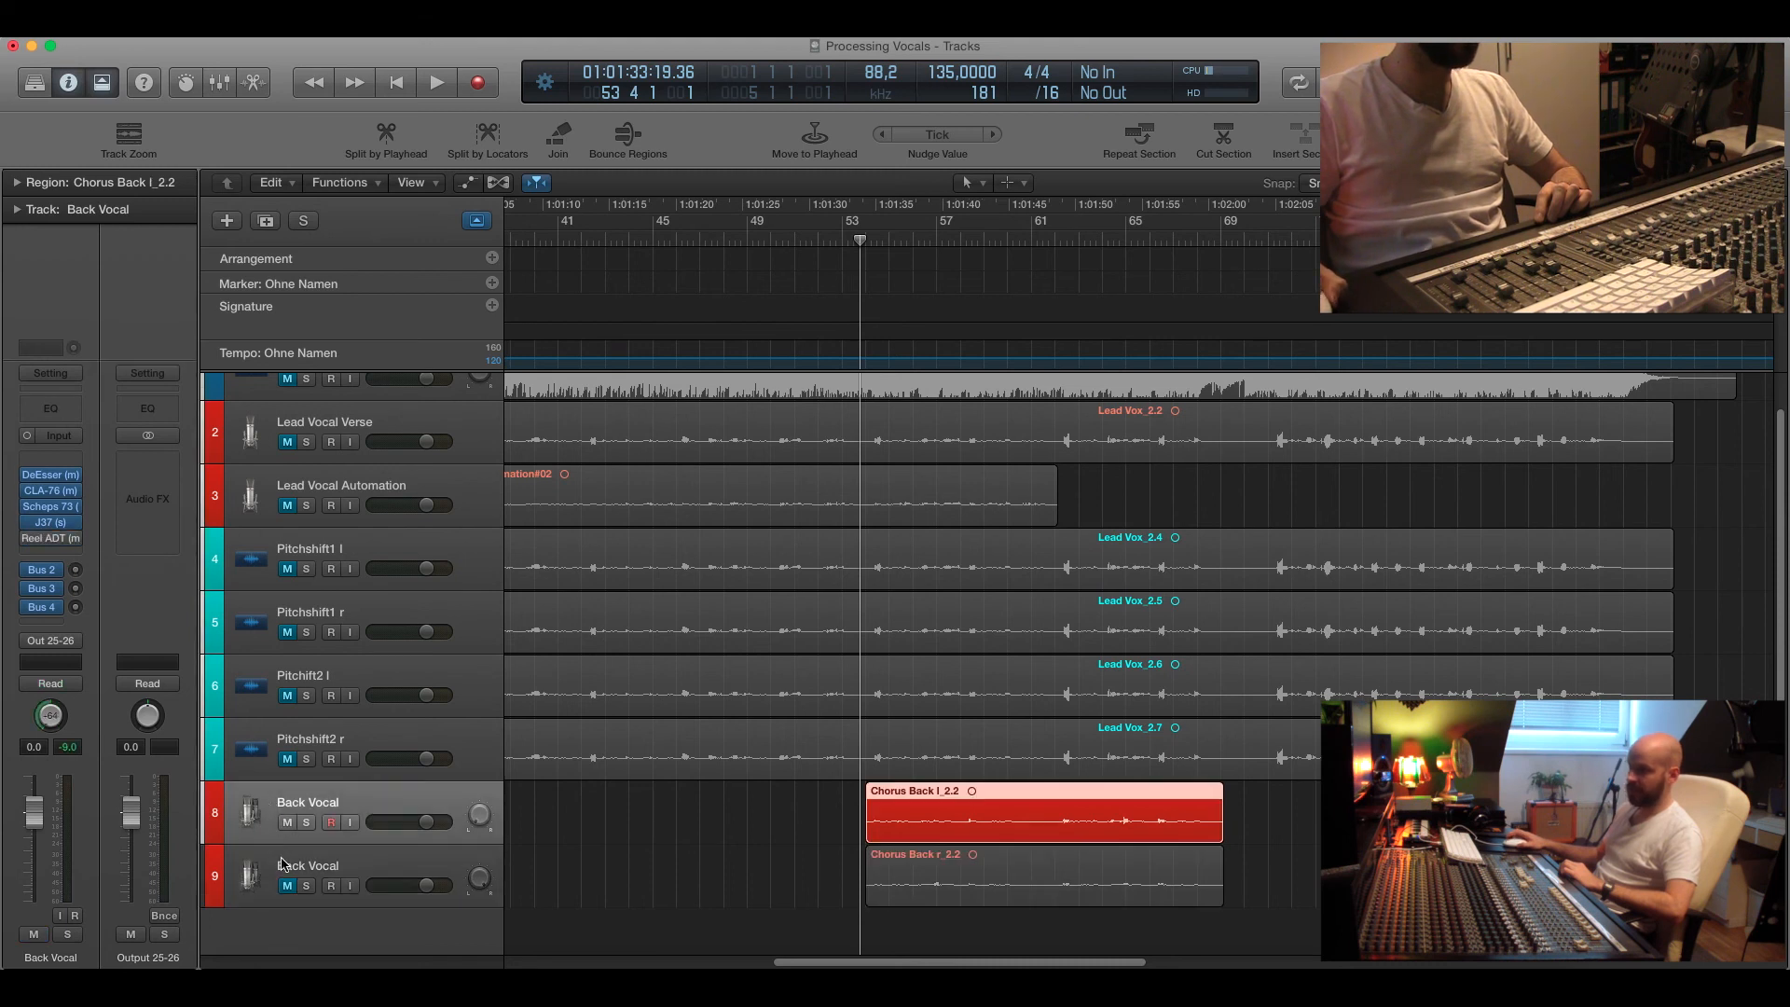
click(284, 866)
click(287, 886)
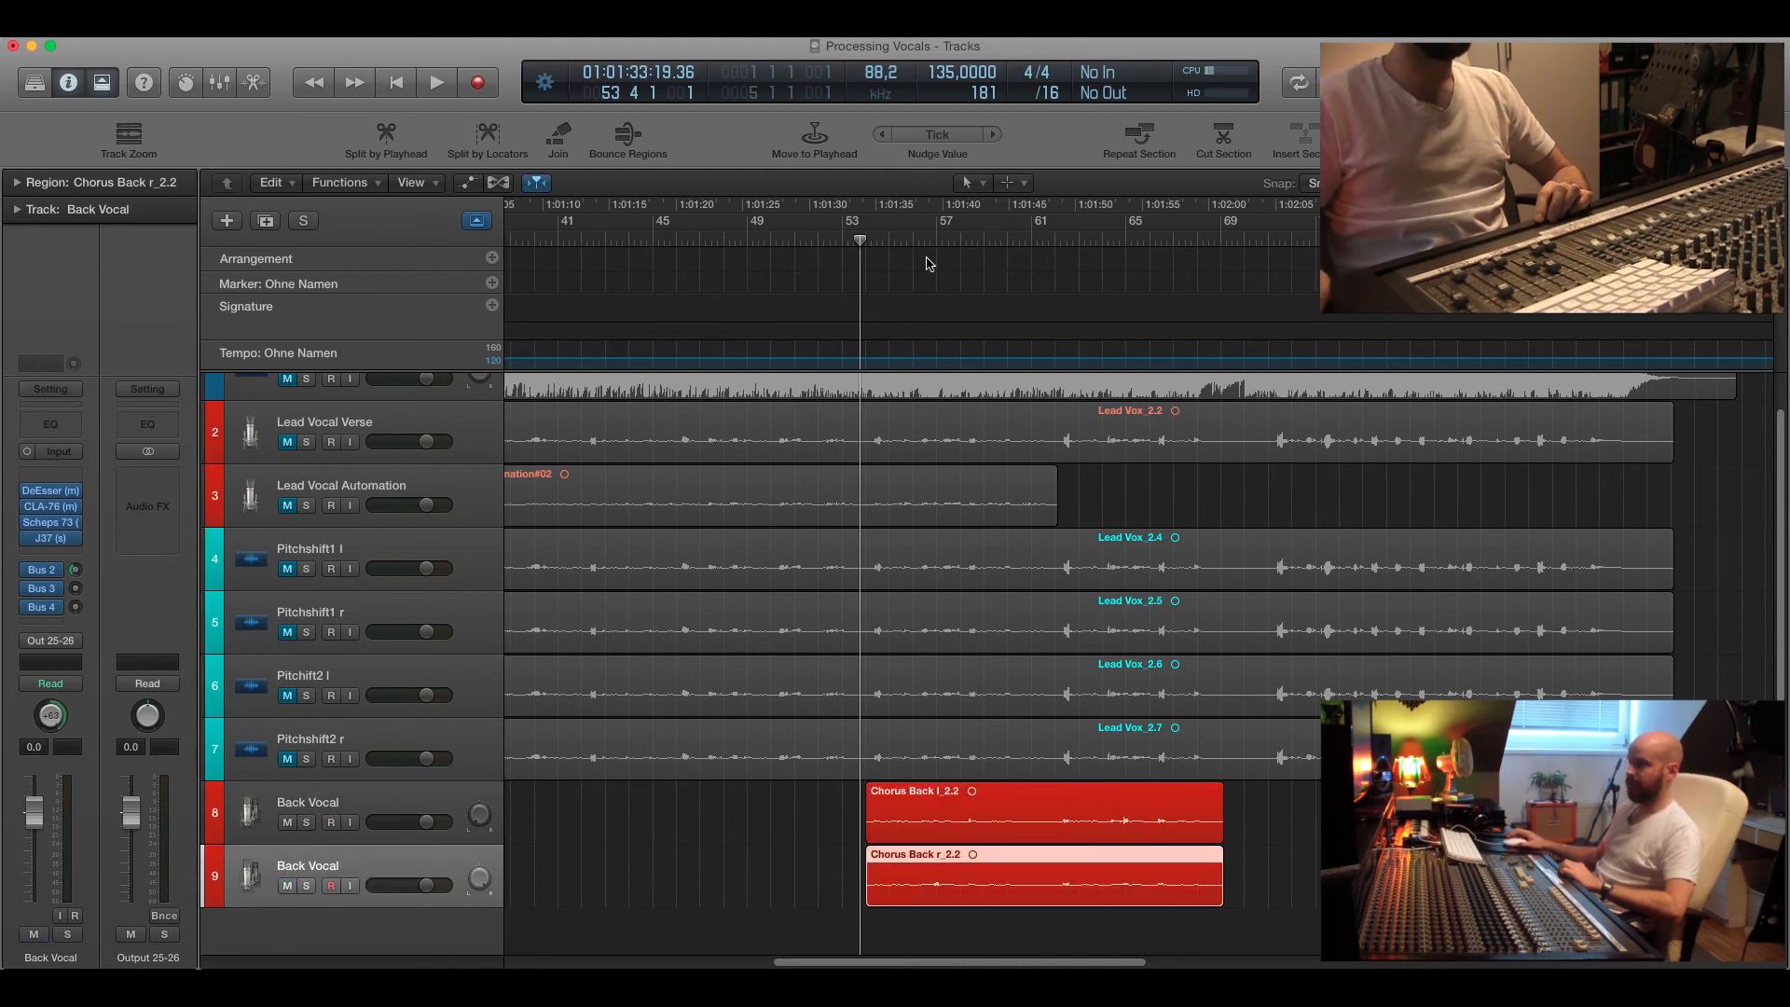
click(323, 793)
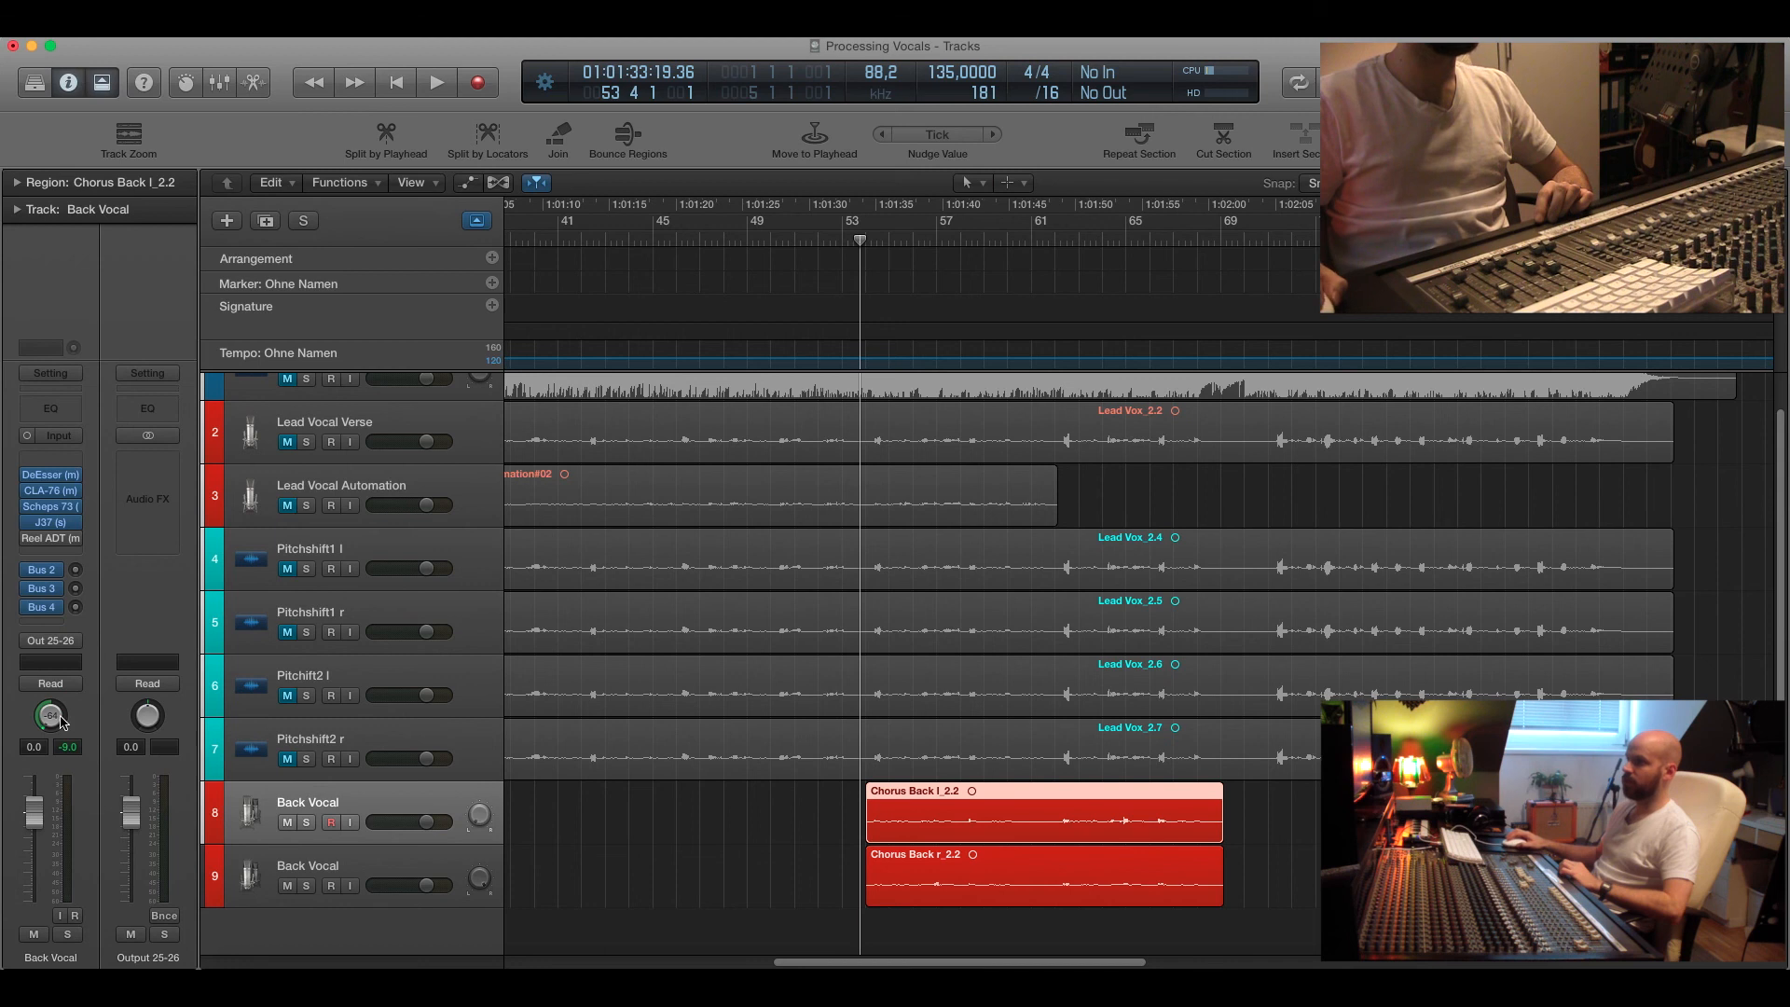
click(287, 872)
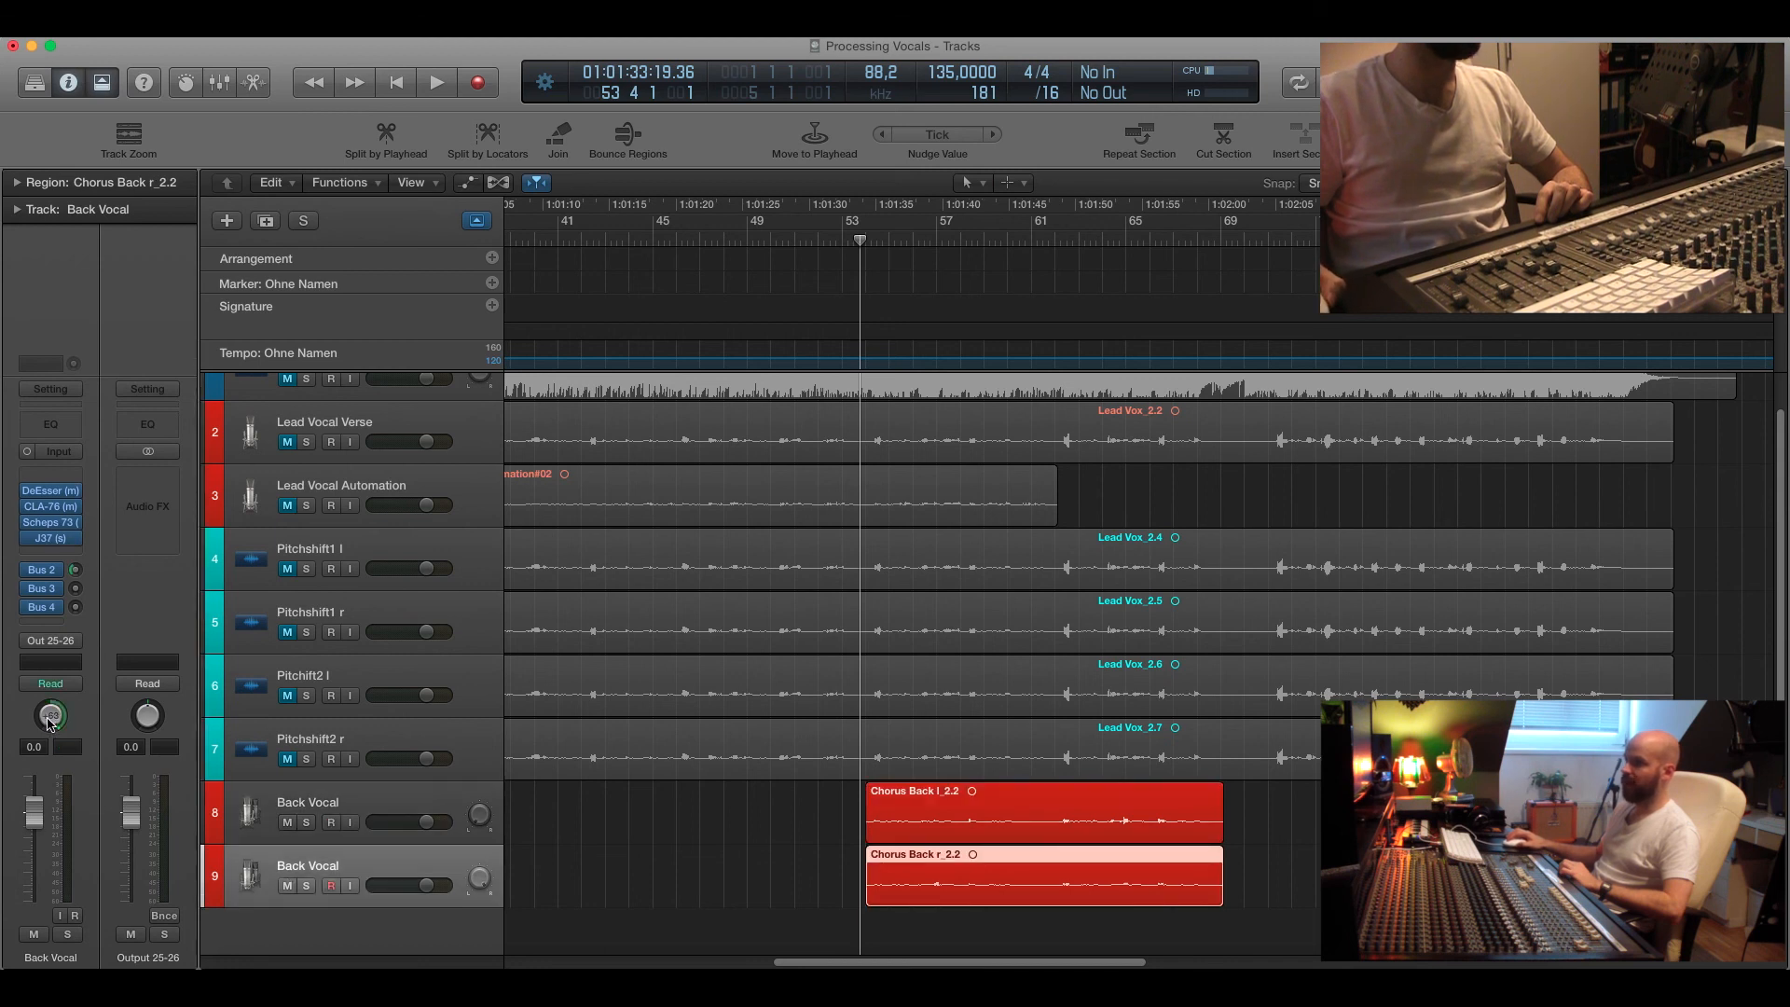
drag(76, 569, 100, 693)
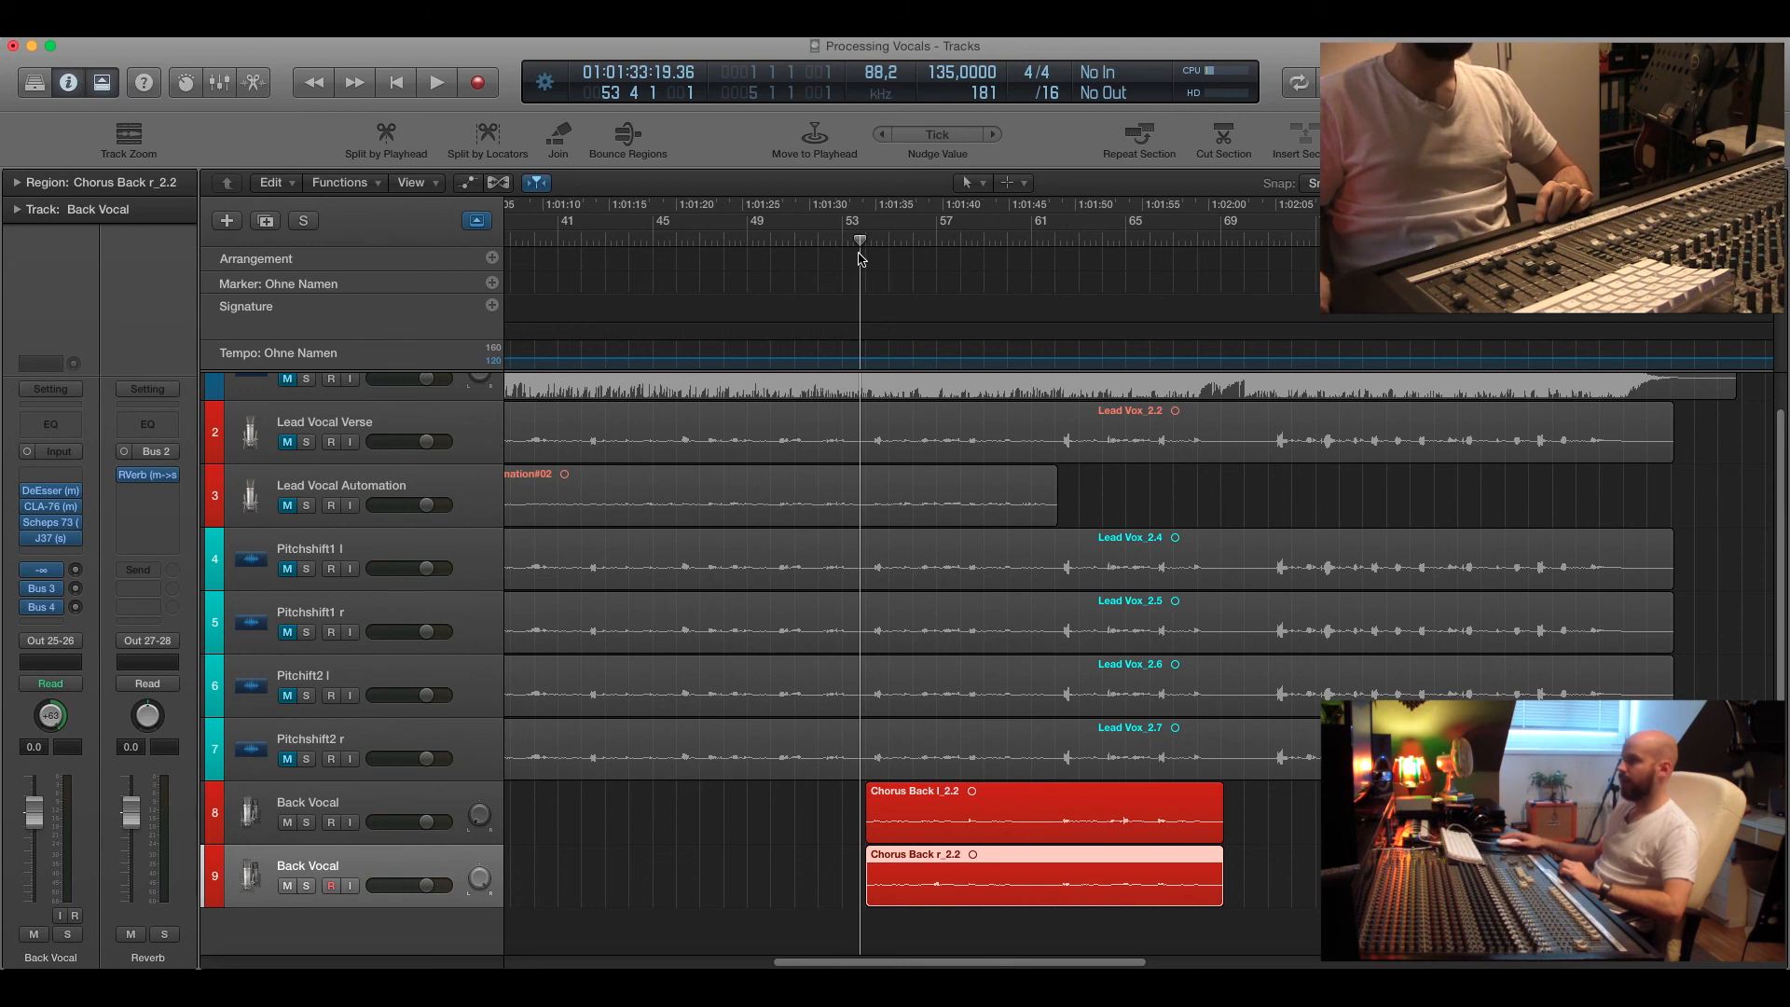
Play both Back Vocal tracks from bar 53, stop, and return the playhead.
key(space)
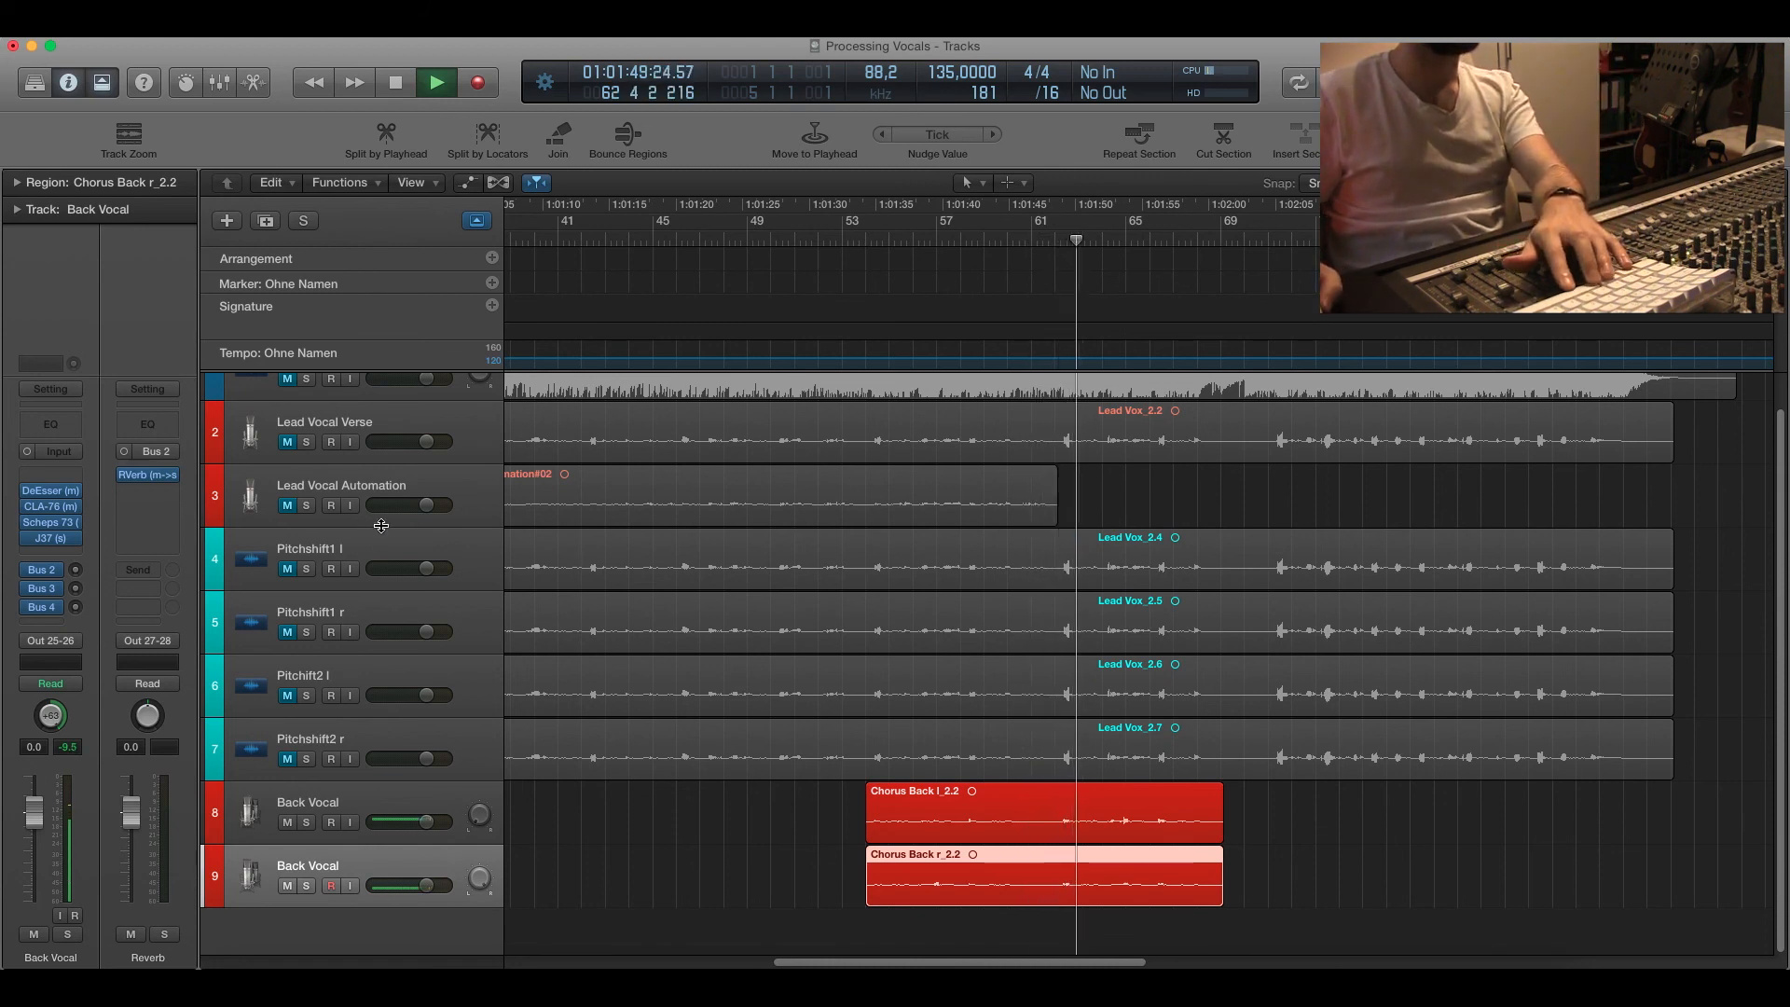
key(space)
click(863, 235)
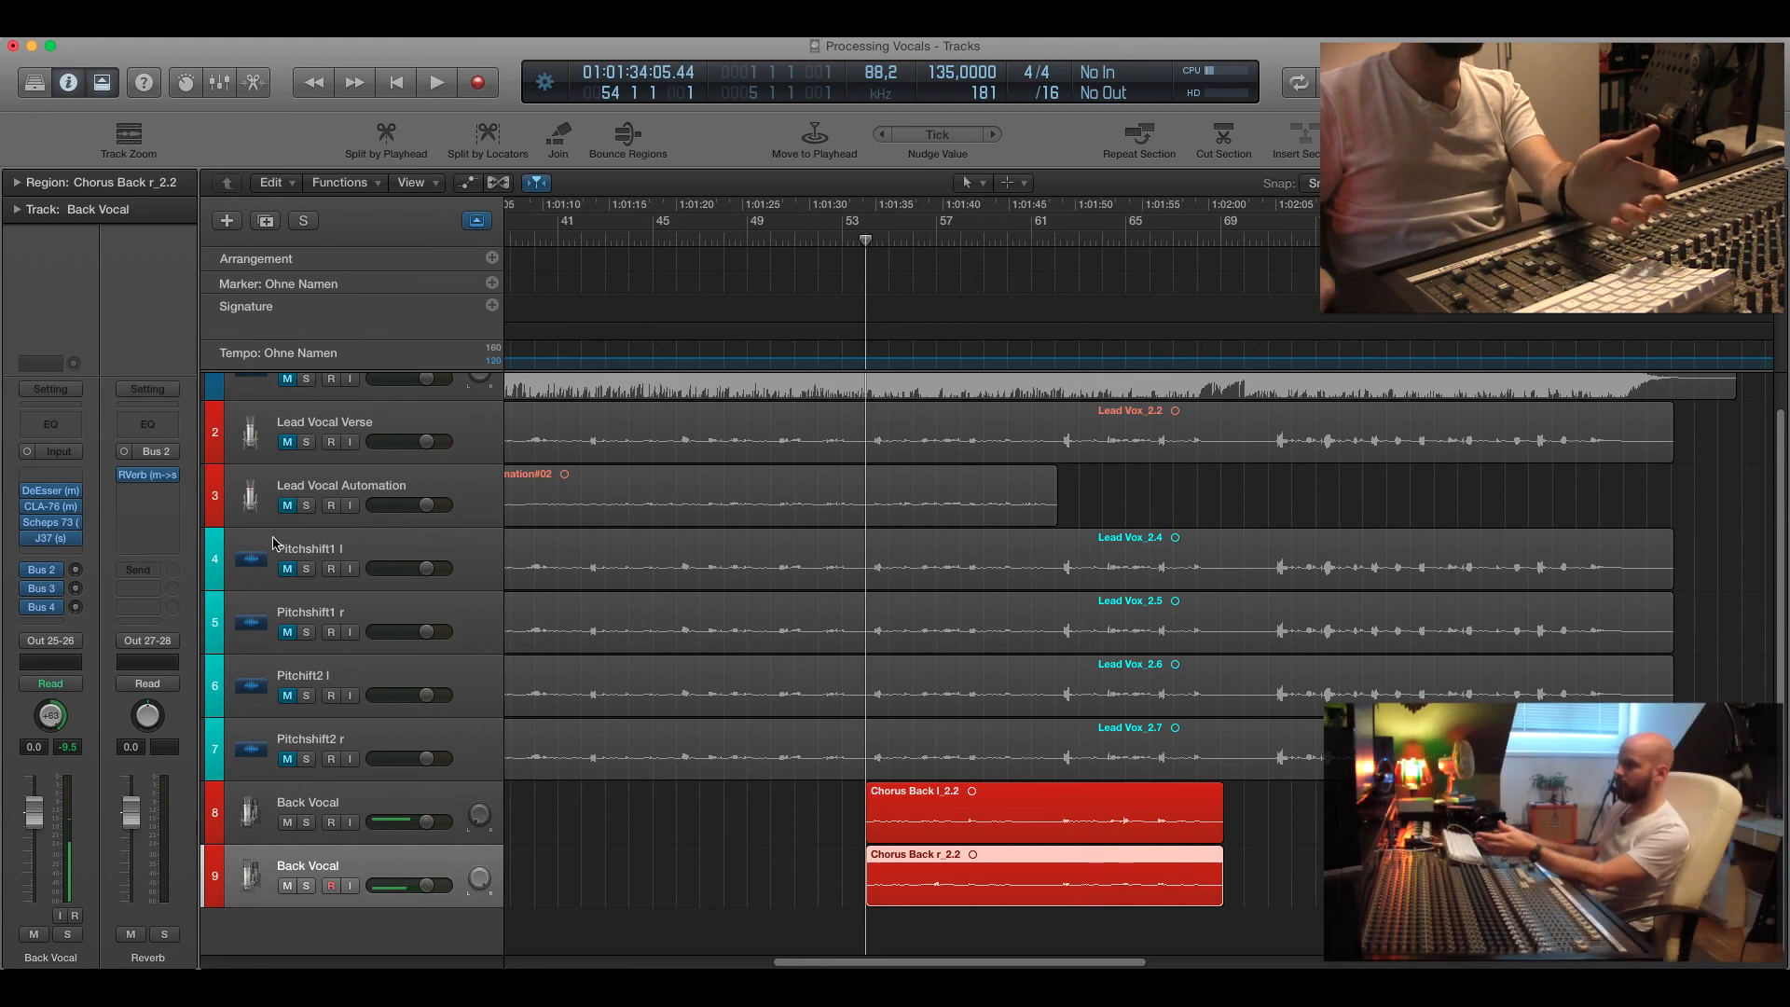
Open and inspect the J37 and Scheps 73 plugins on the second Back Vocal track, closing each window.
click(54, 542)
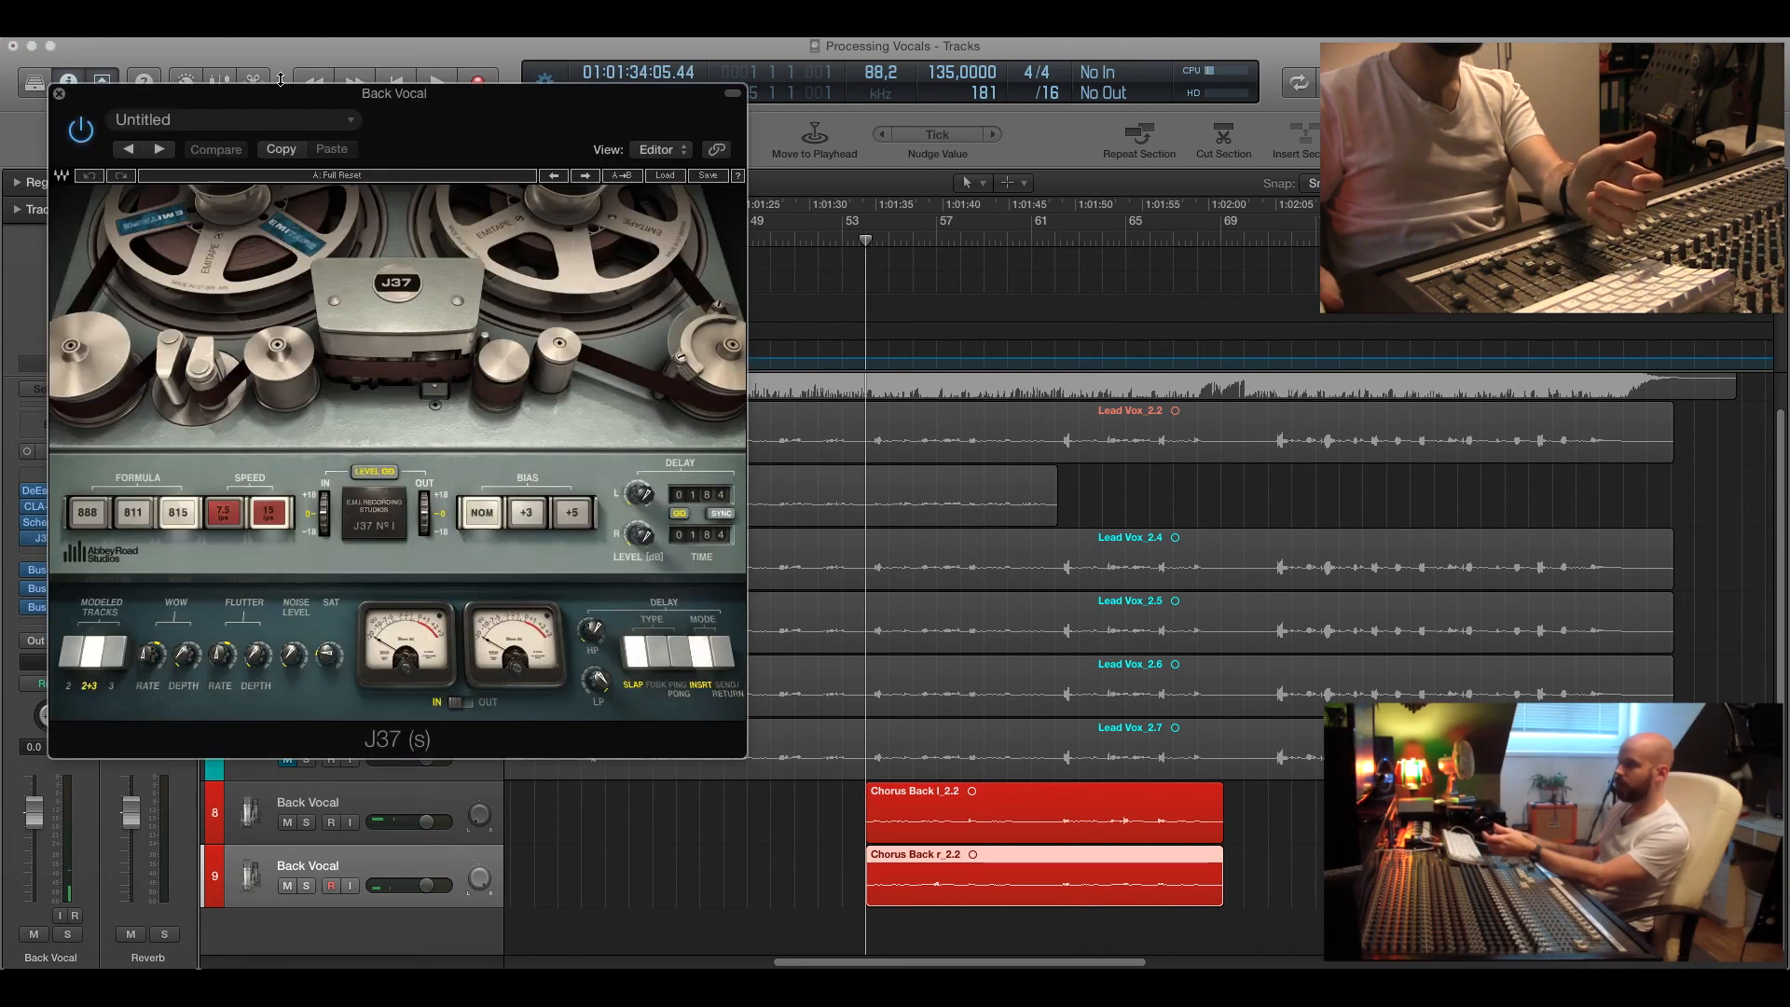
drag(284, 93, 332, 199)
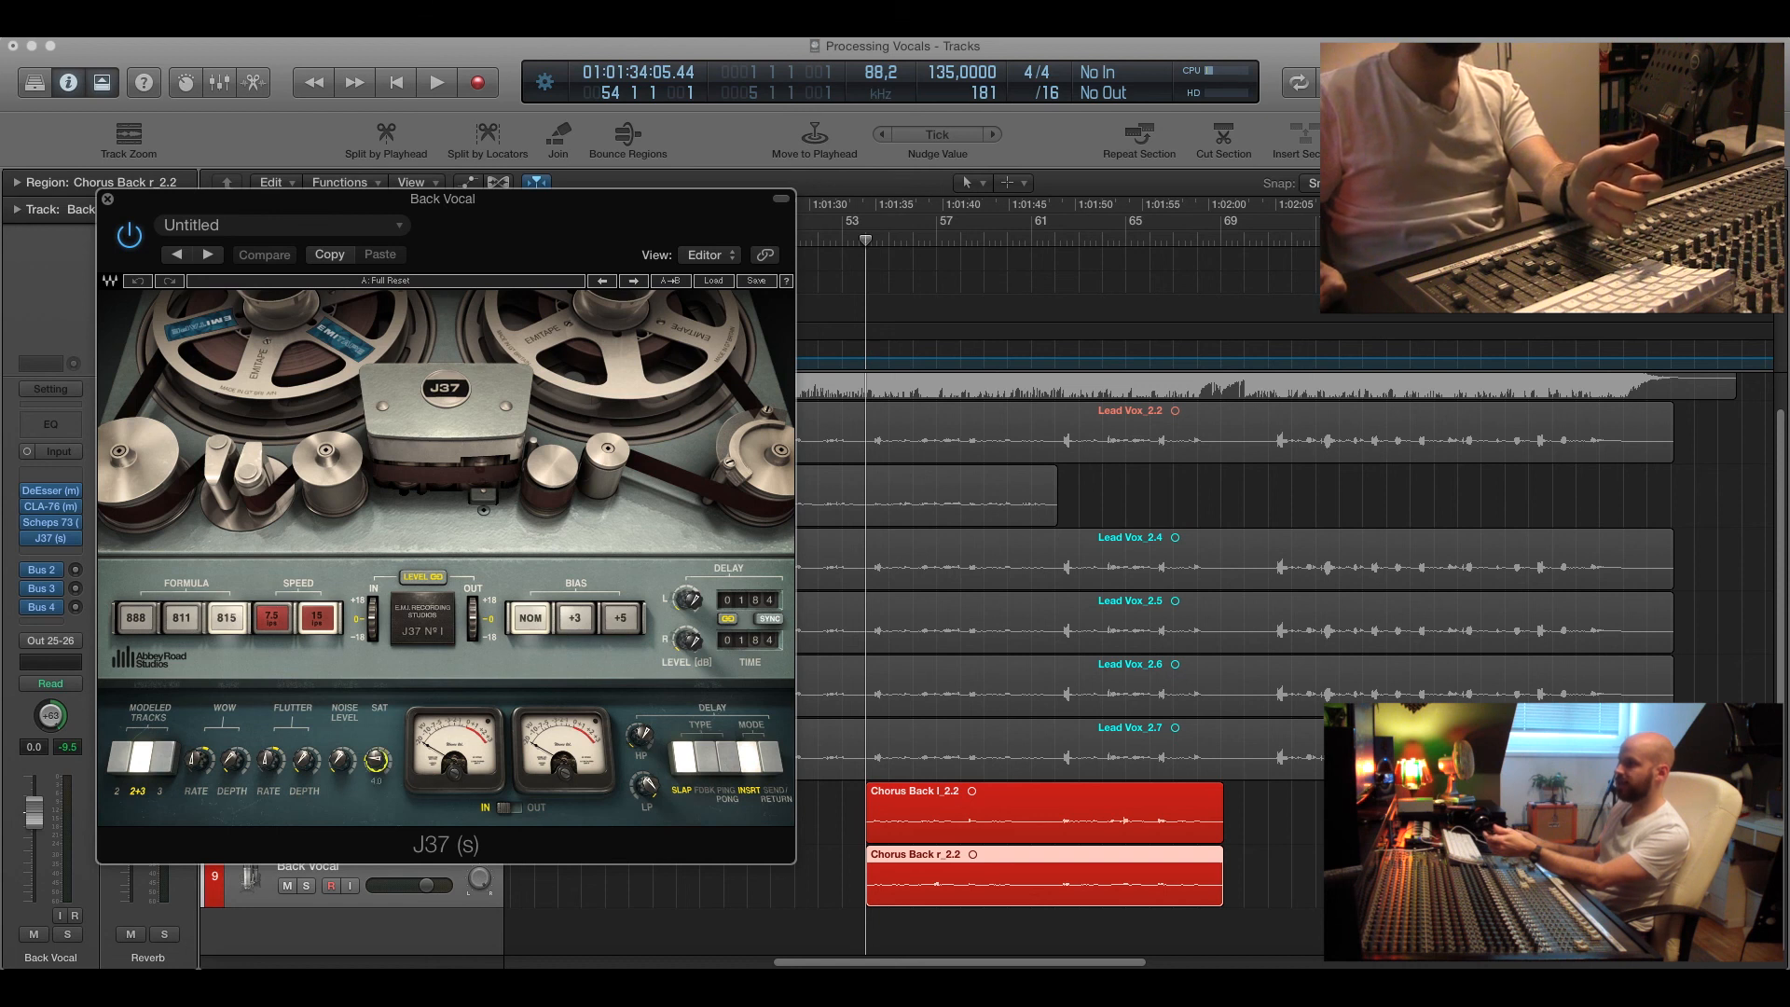
click(107, 199)
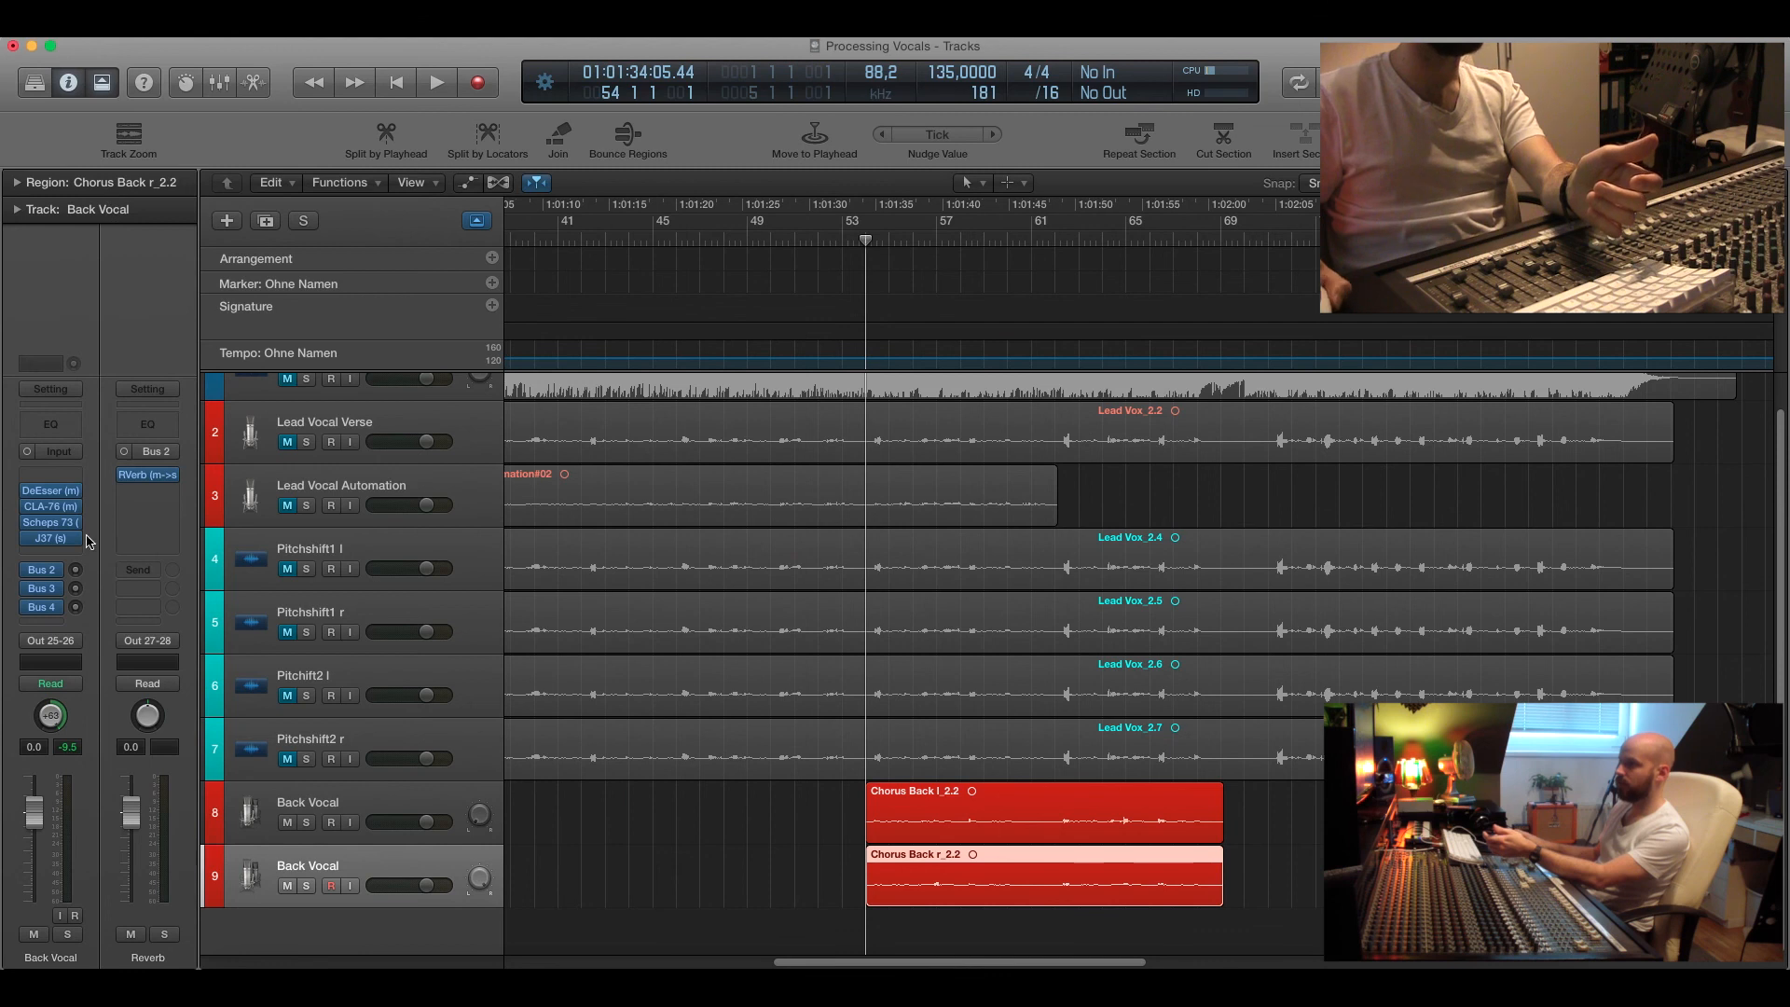
click(52, 525)
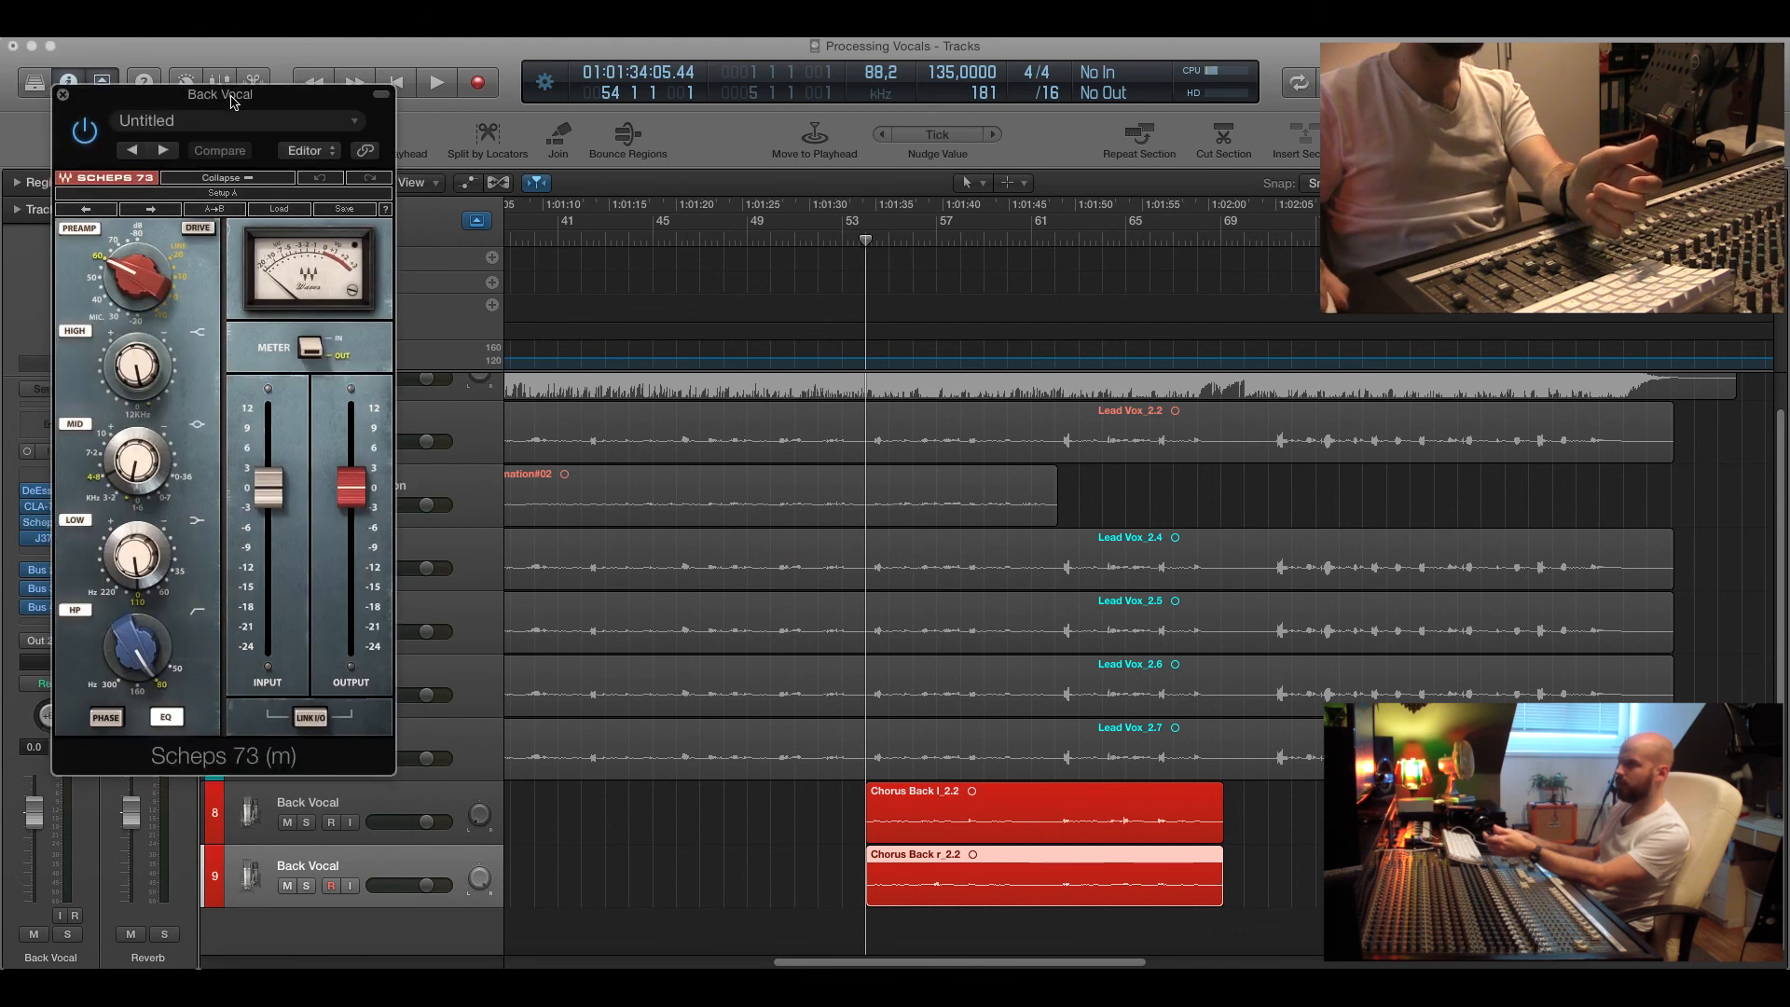
drag(254, 82, 347, 149)
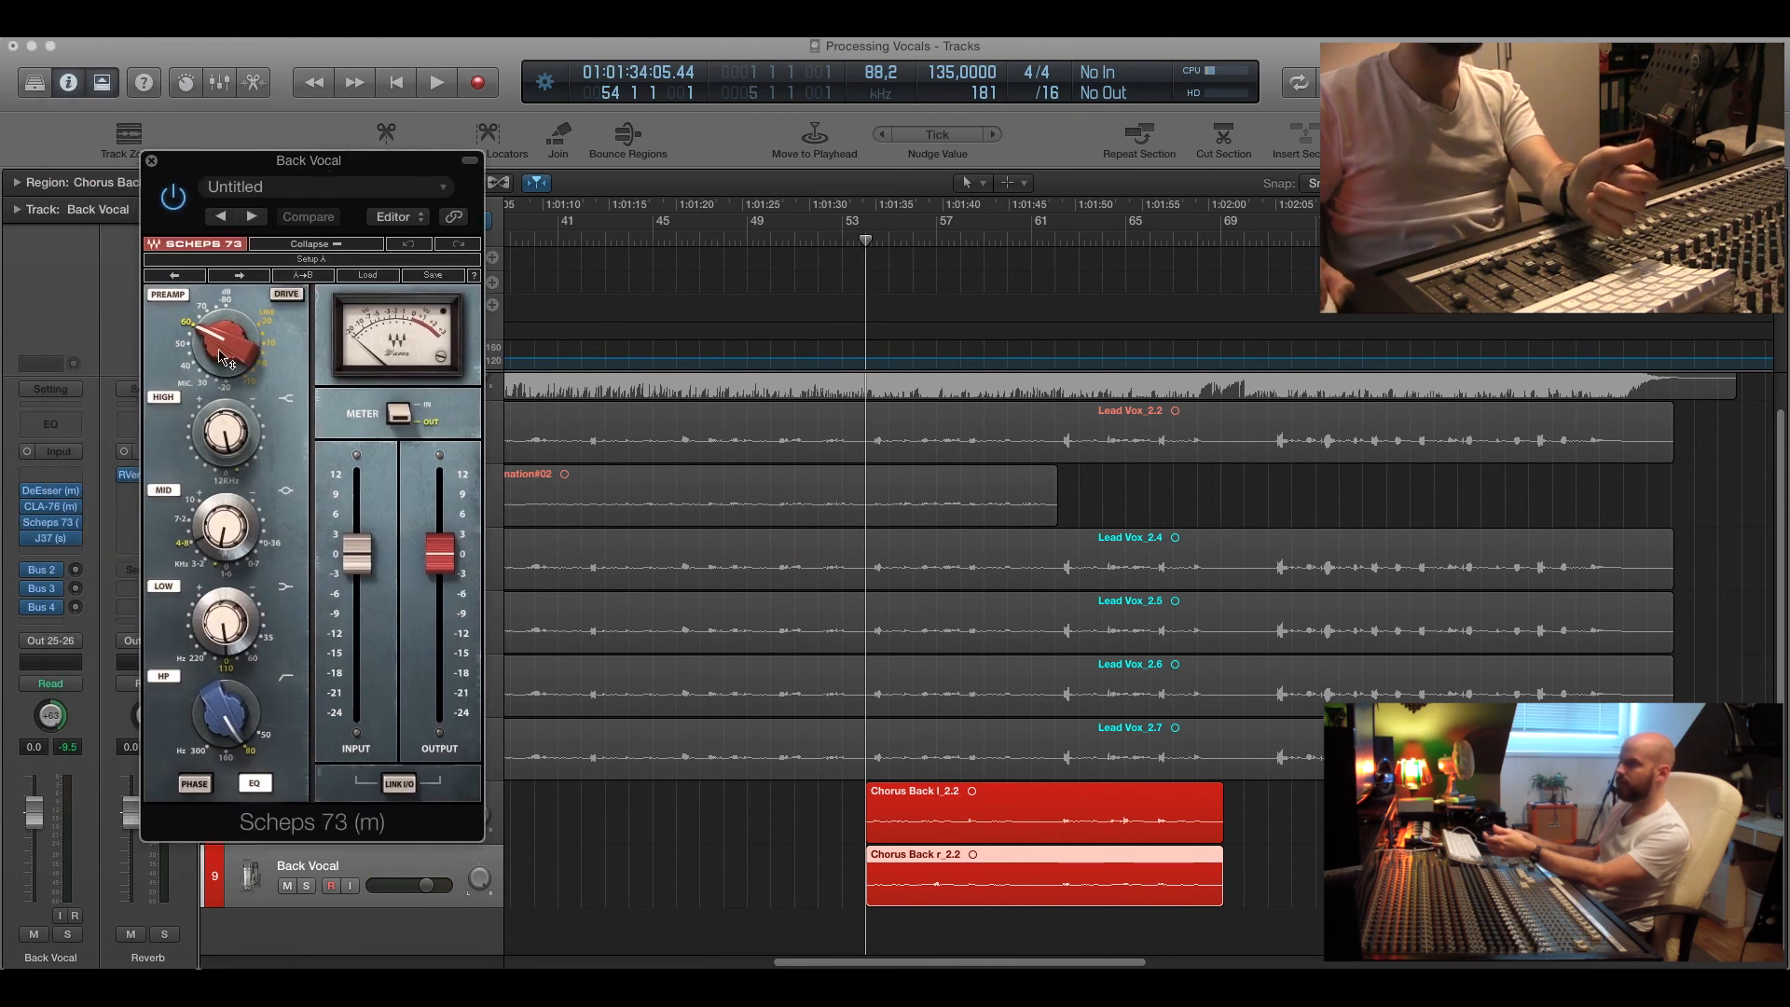
click(217, 357)
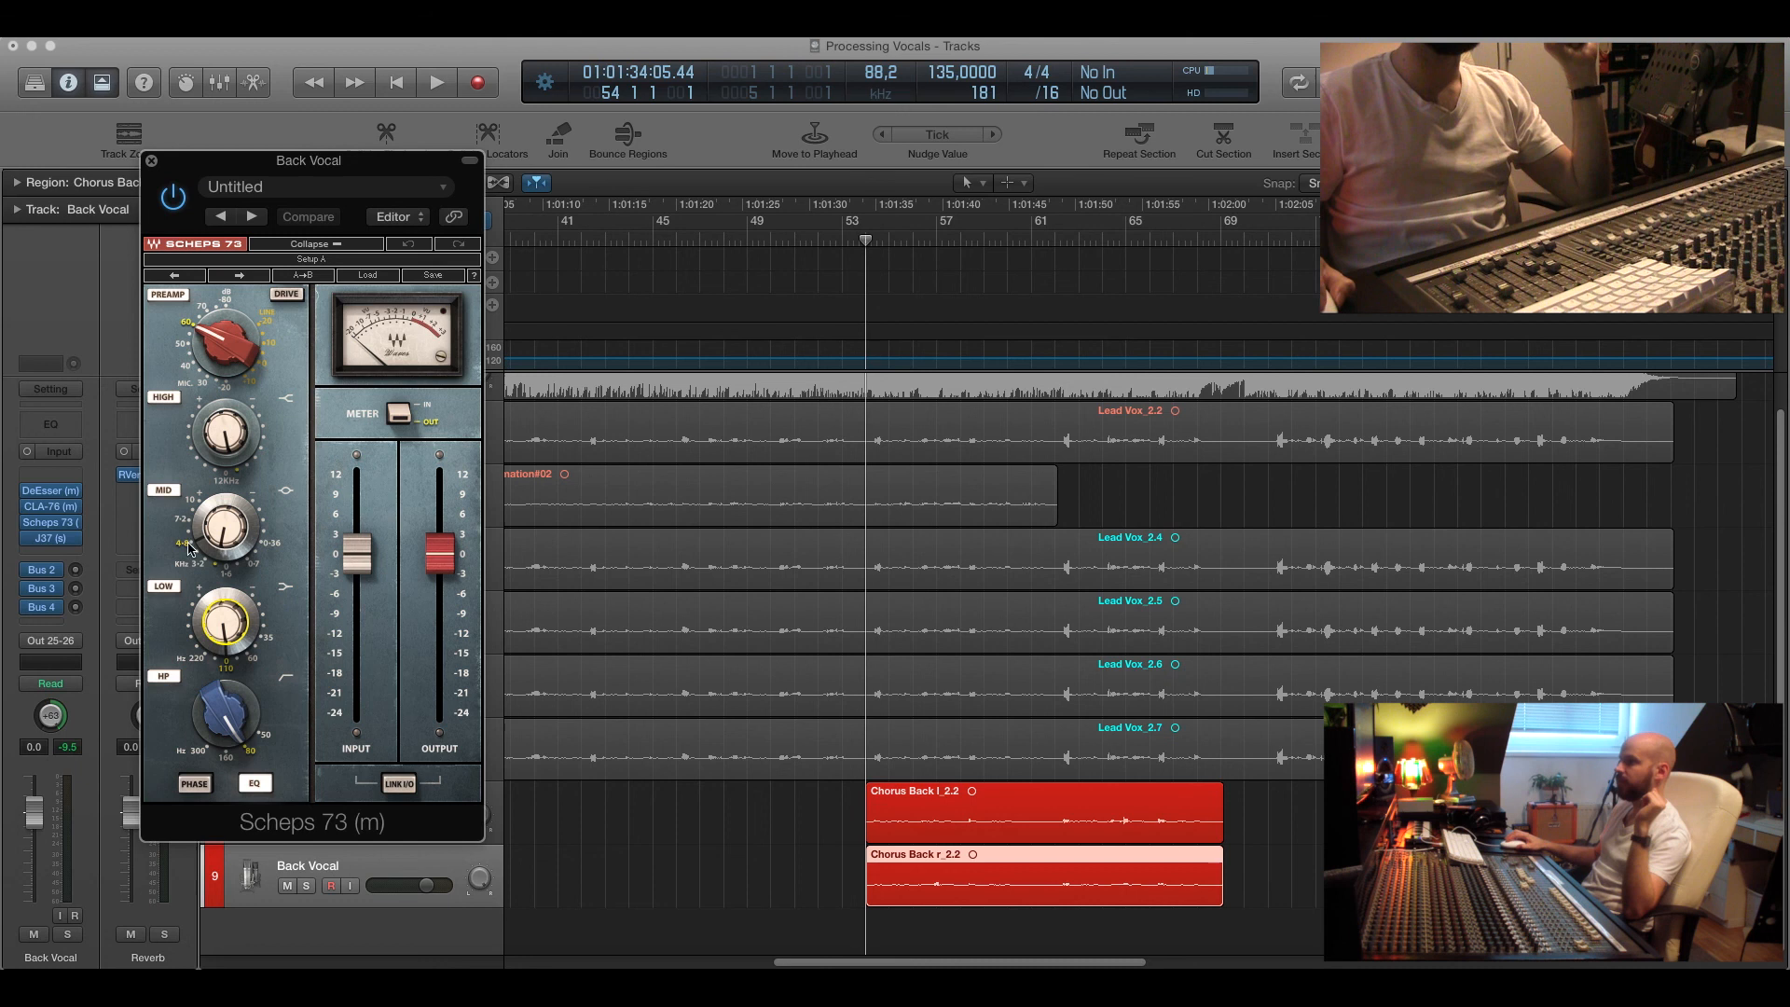
click(151, 160)
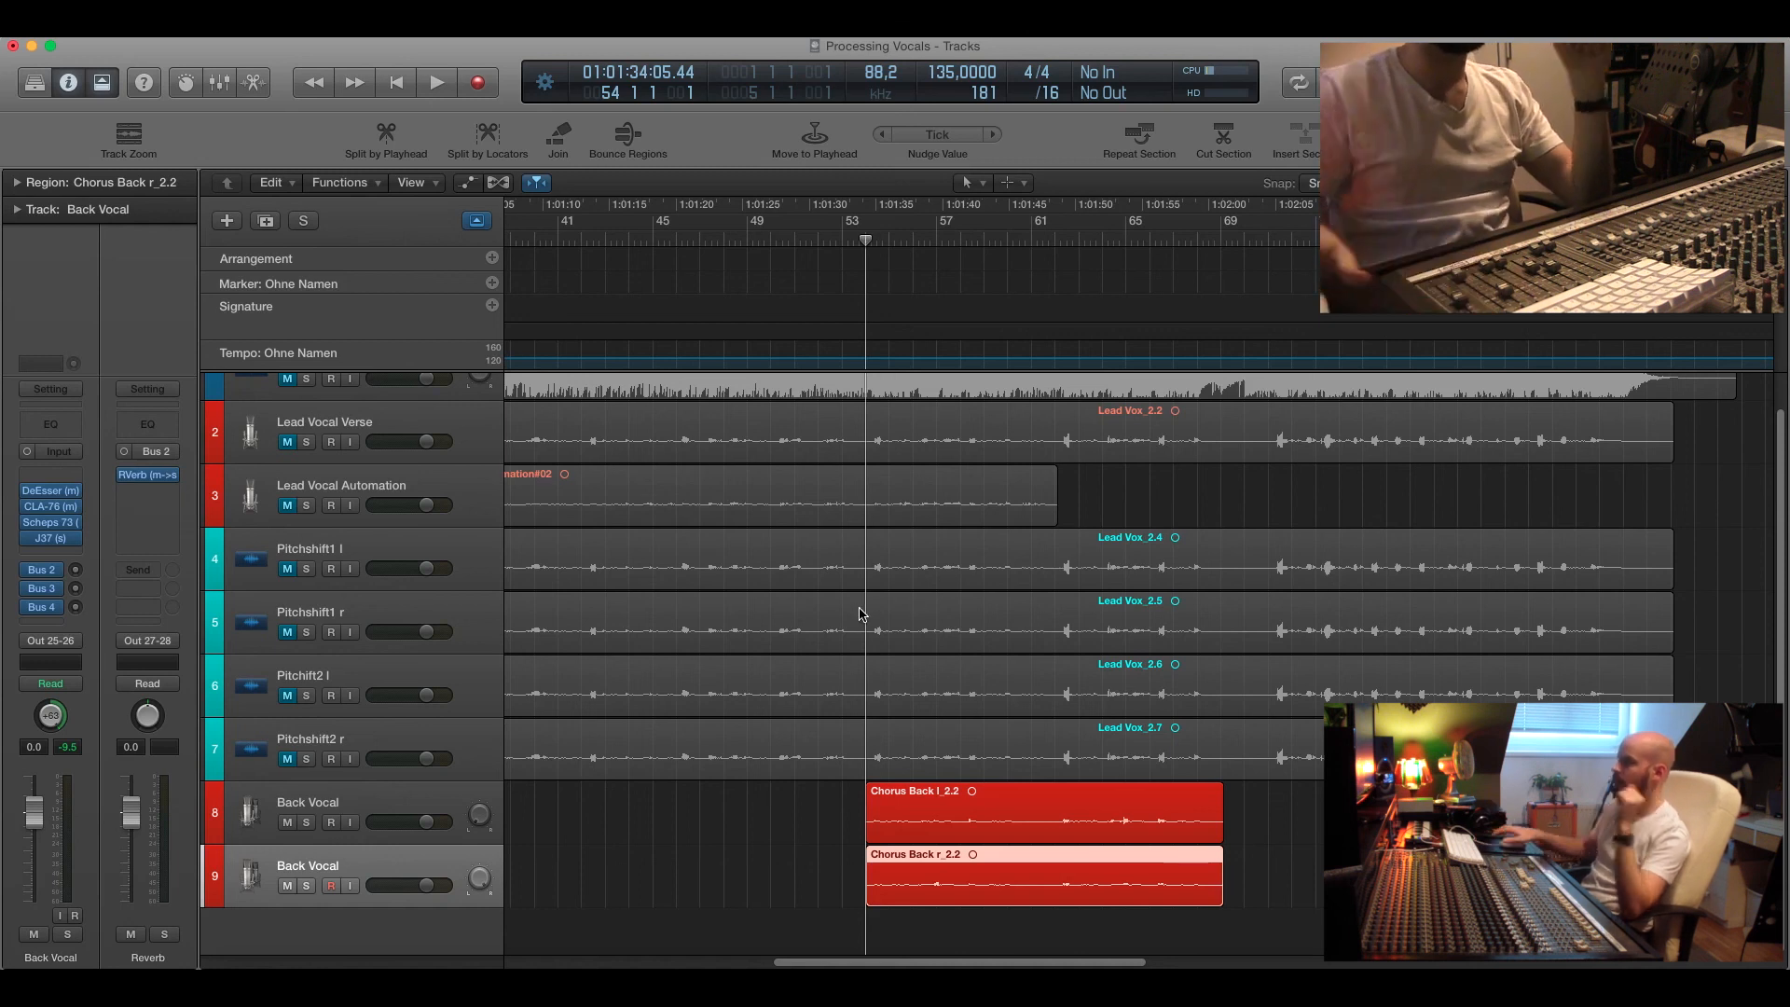
Unmute the Lead Vocal Verse track and all four pitch-shift tracks.
key(super+Up)
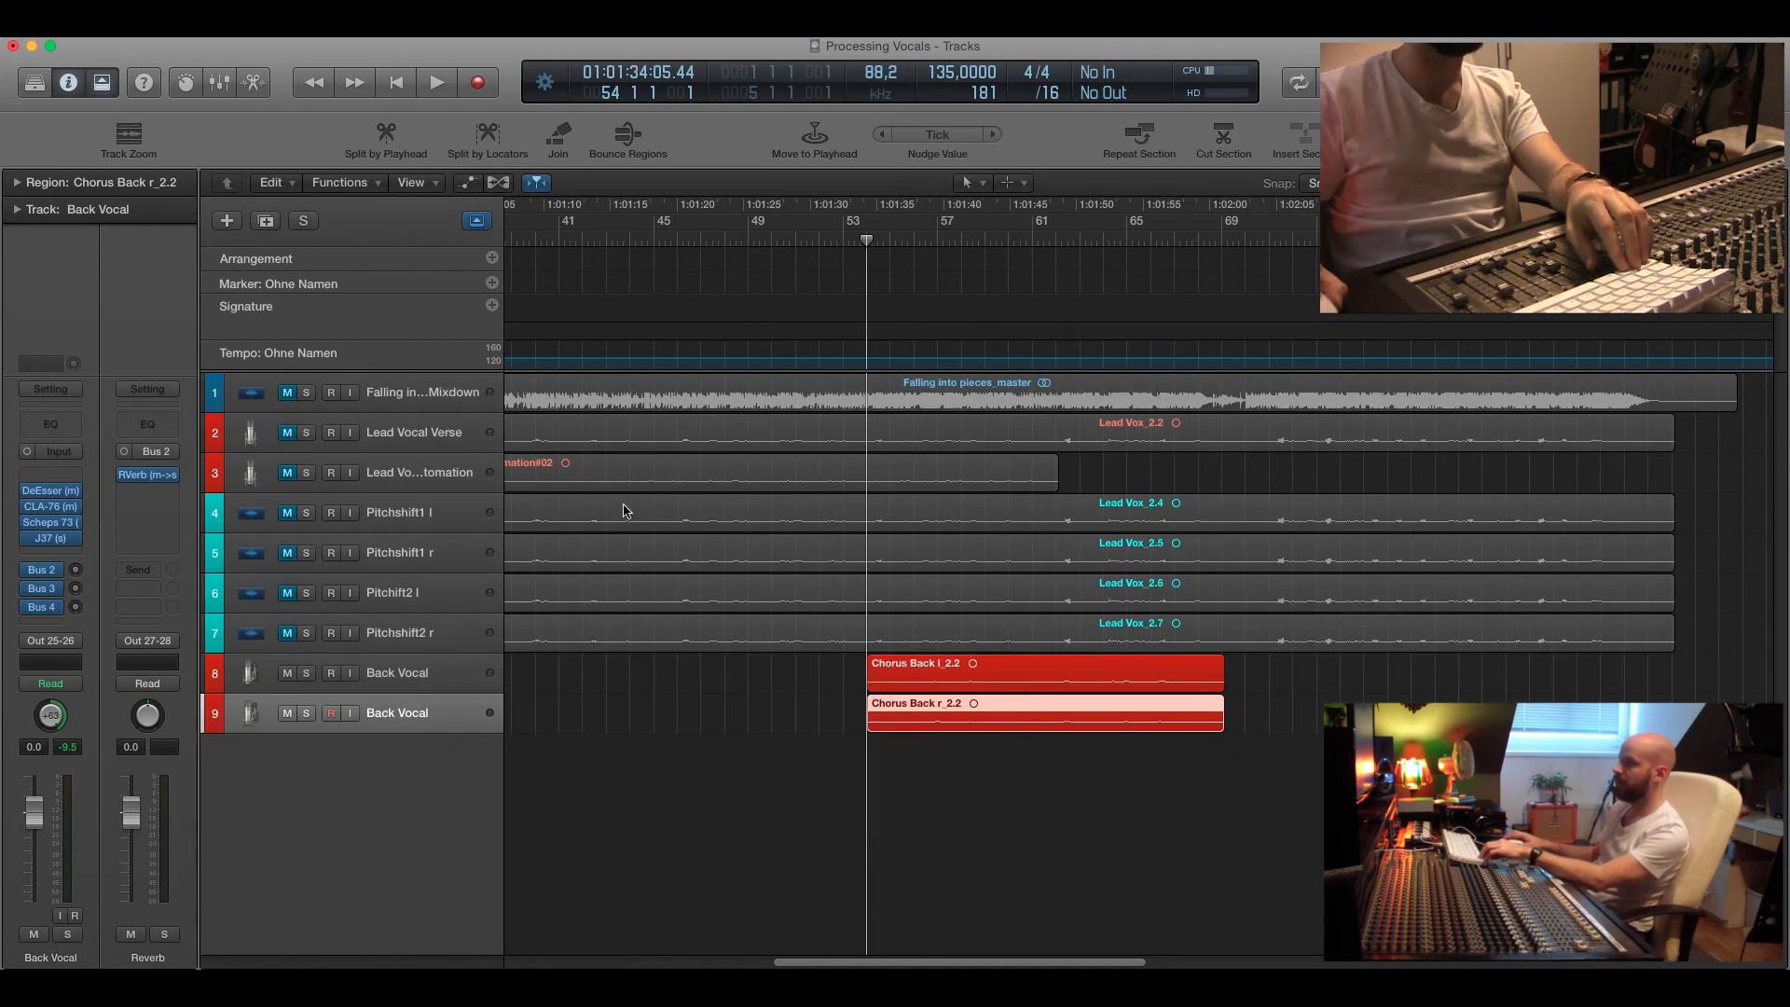
click(289, 434)
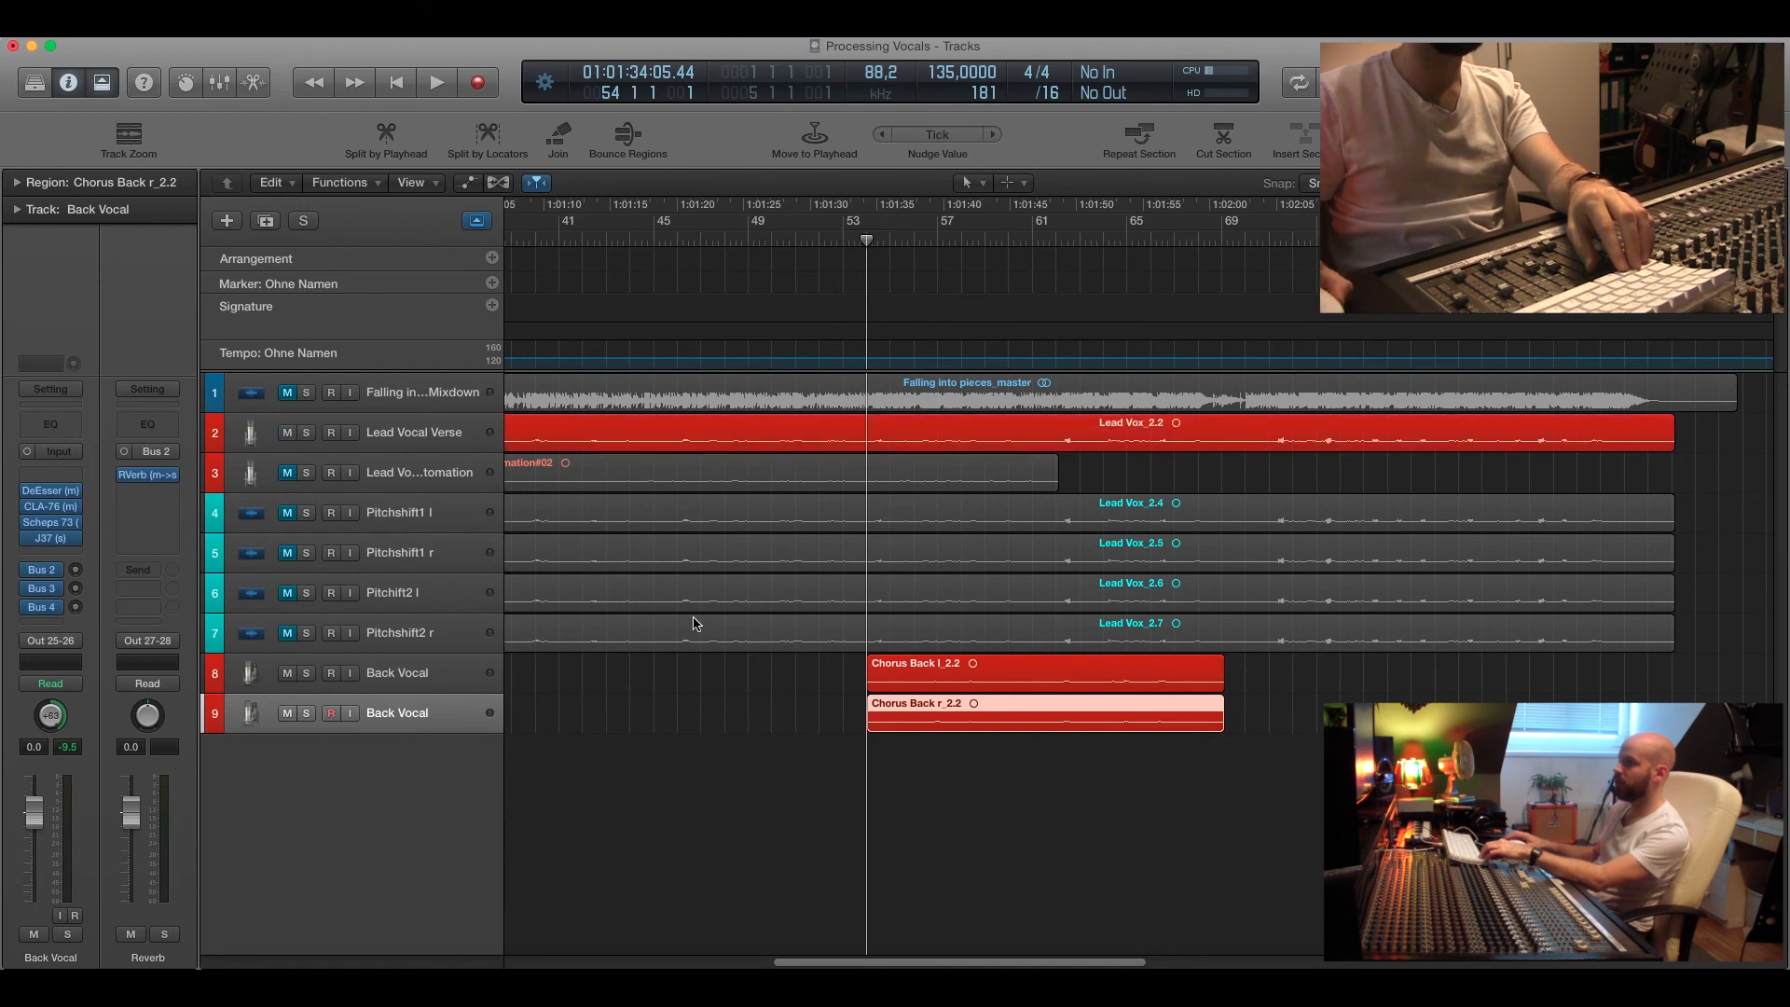
key(super+Left)
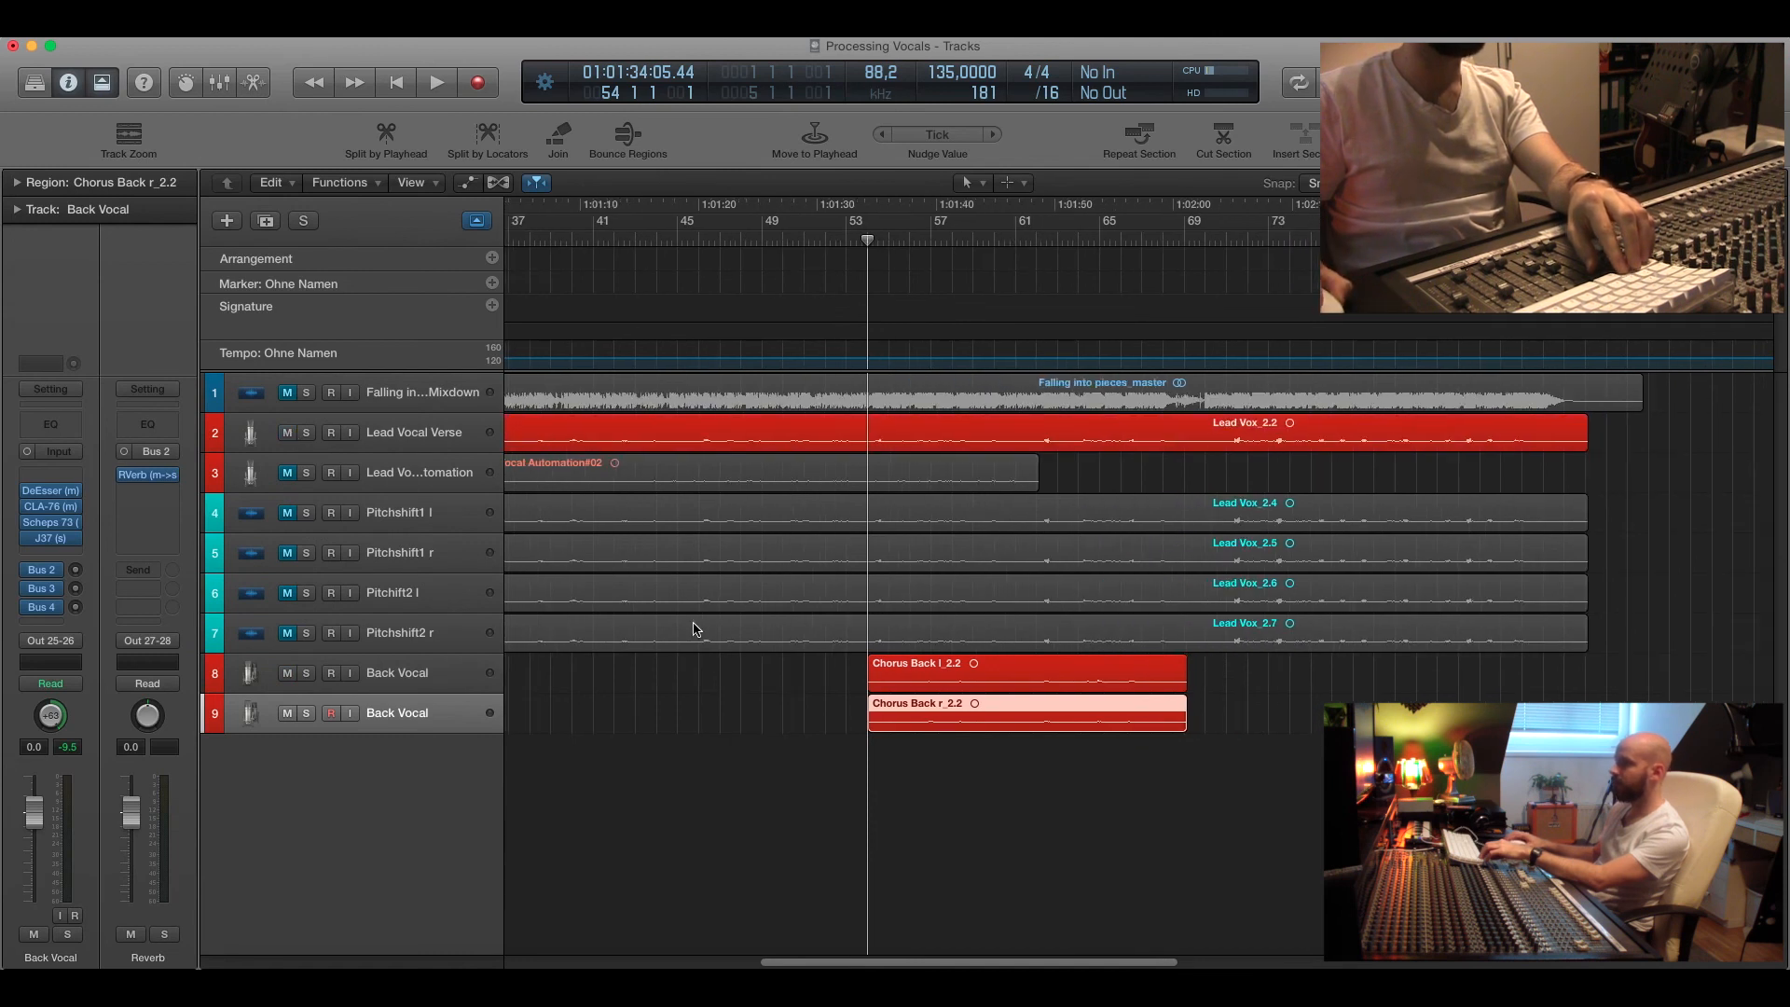
click(286, 514)
click(288, 554)
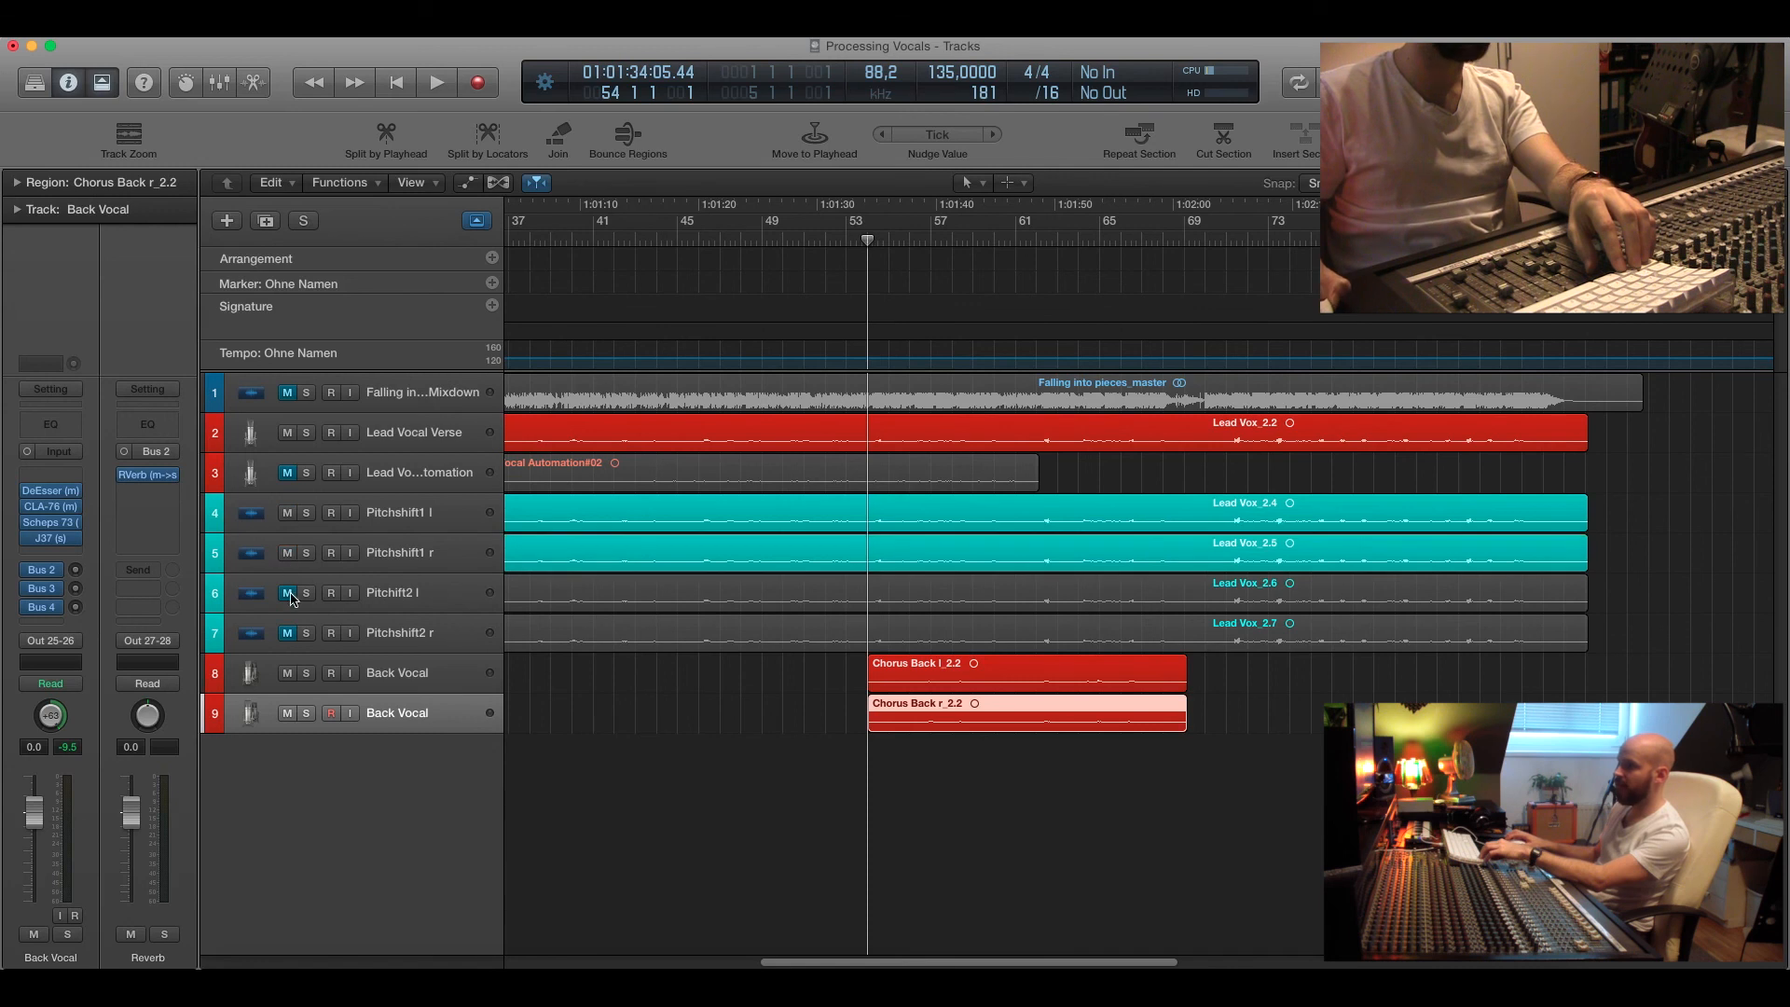
click(288, 594)
click(288, 634)
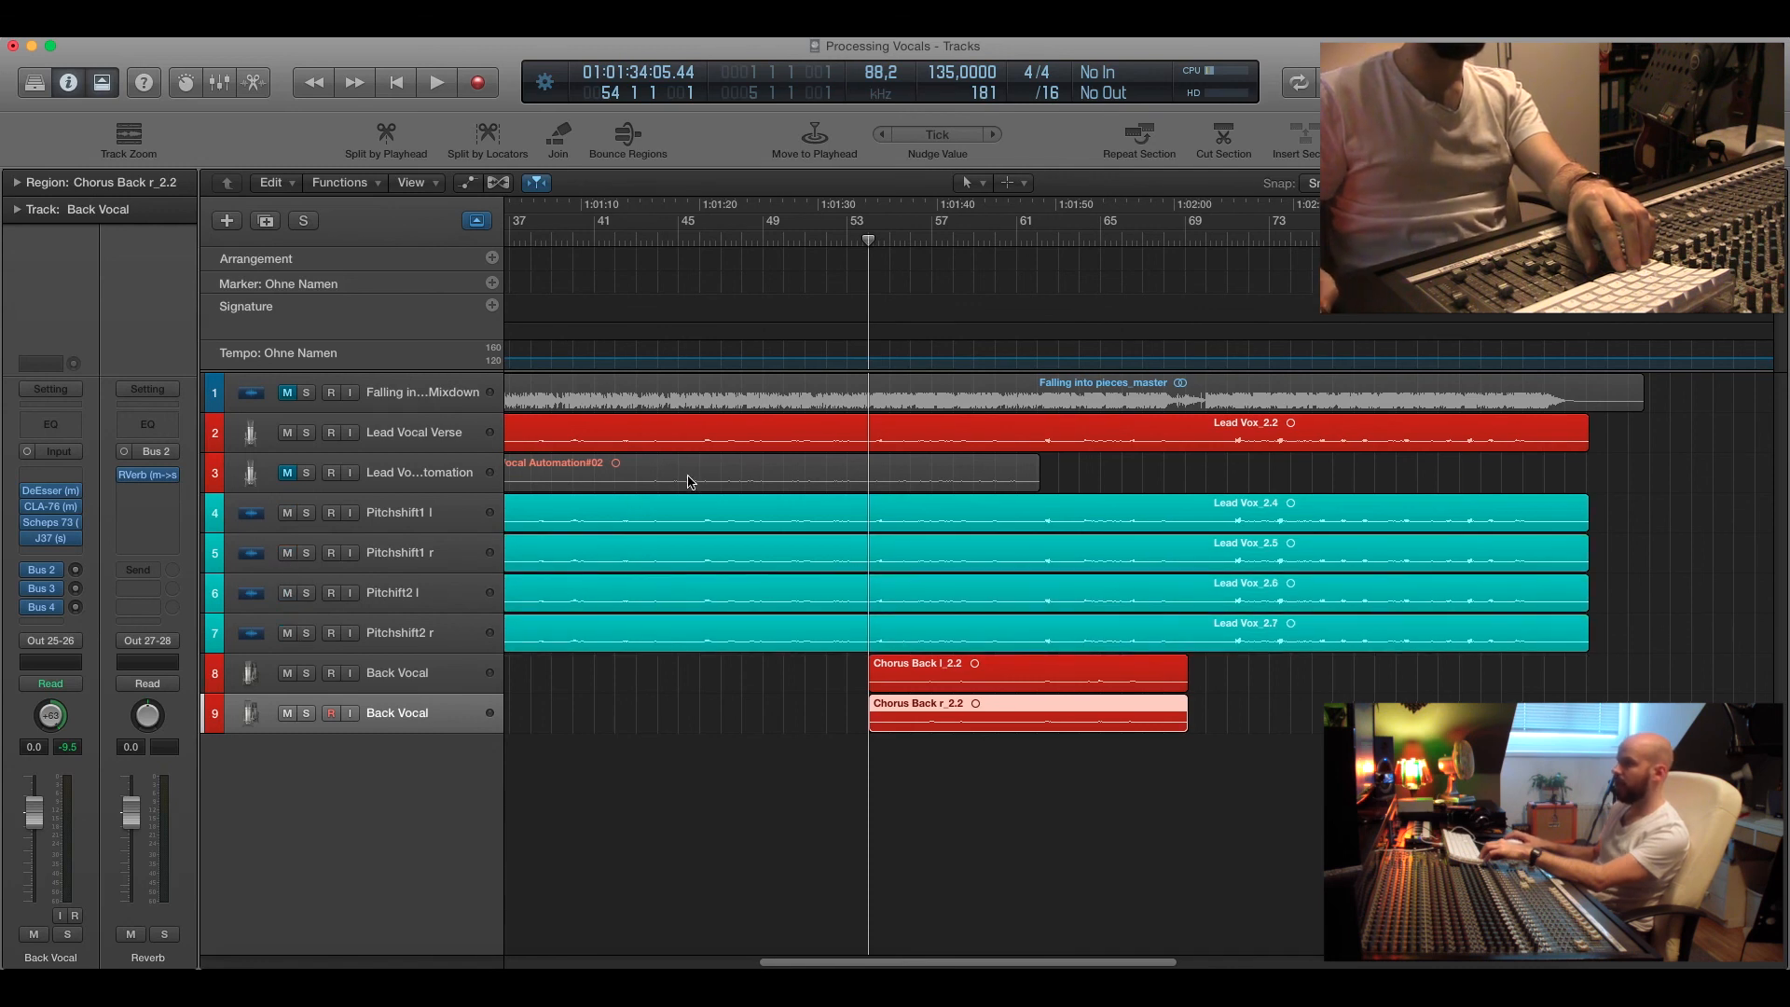
Select the Lead Vocal Verse track and open the aux channel fed by its Bus 5 send.
click(404, 436)
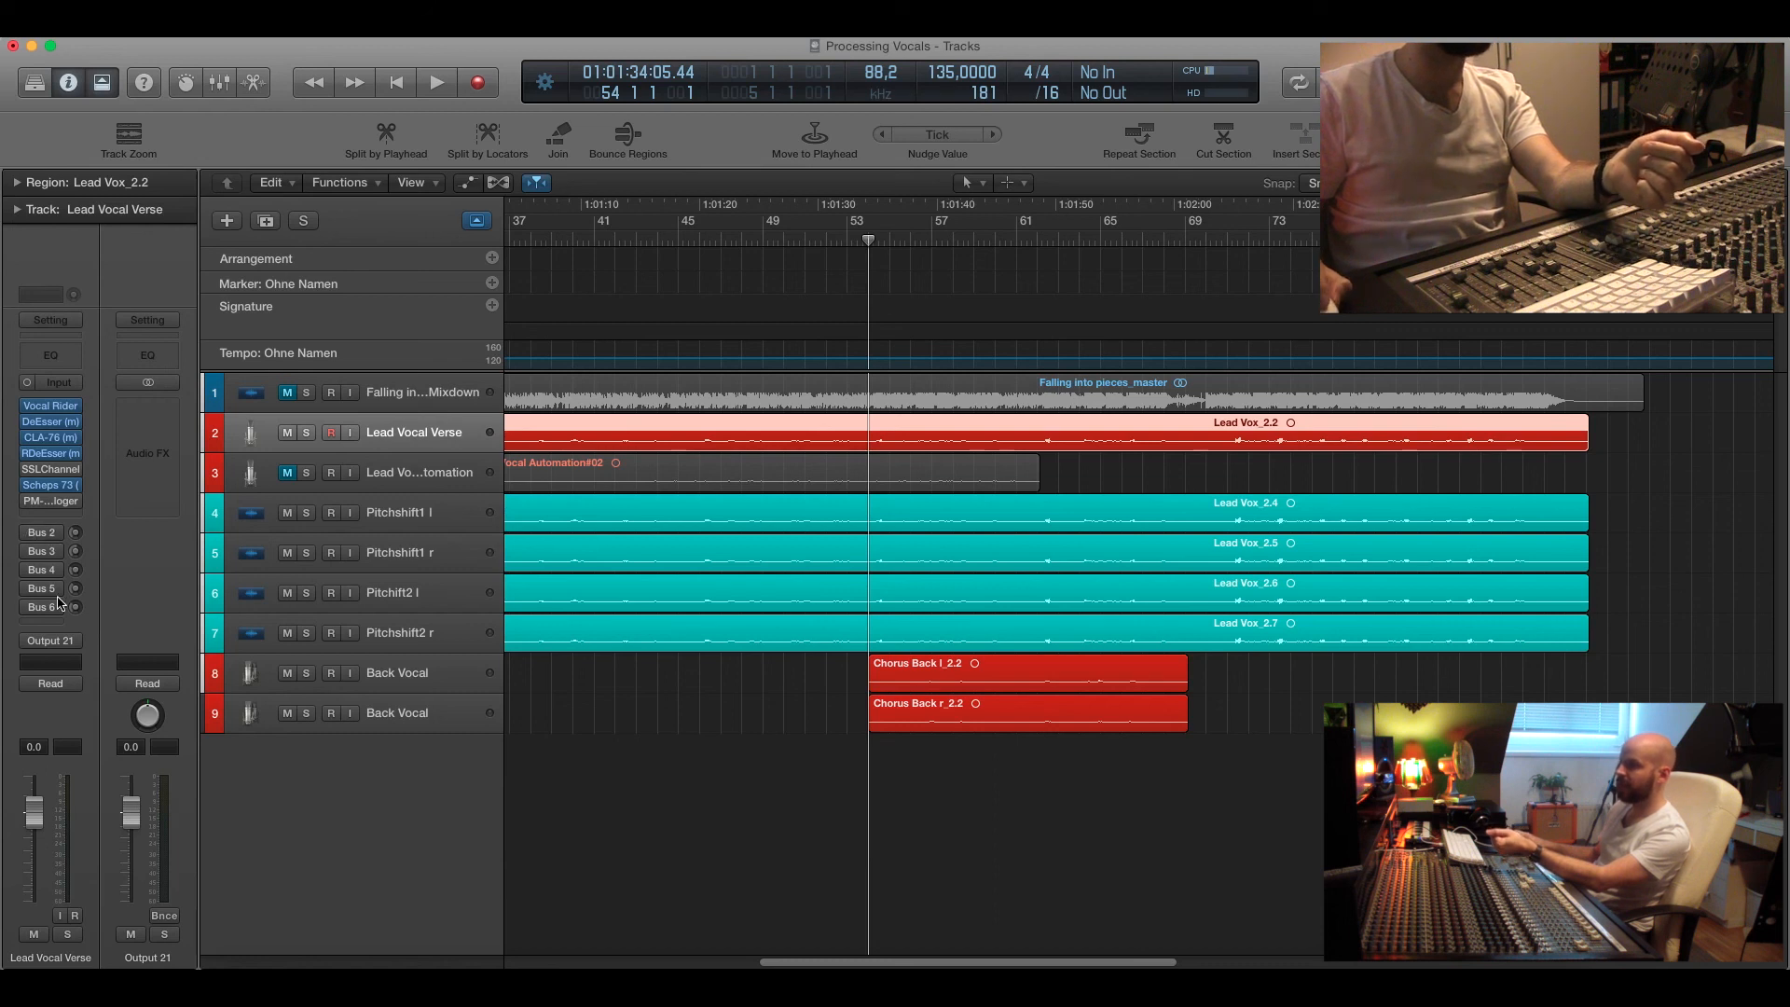
click(45, 597)
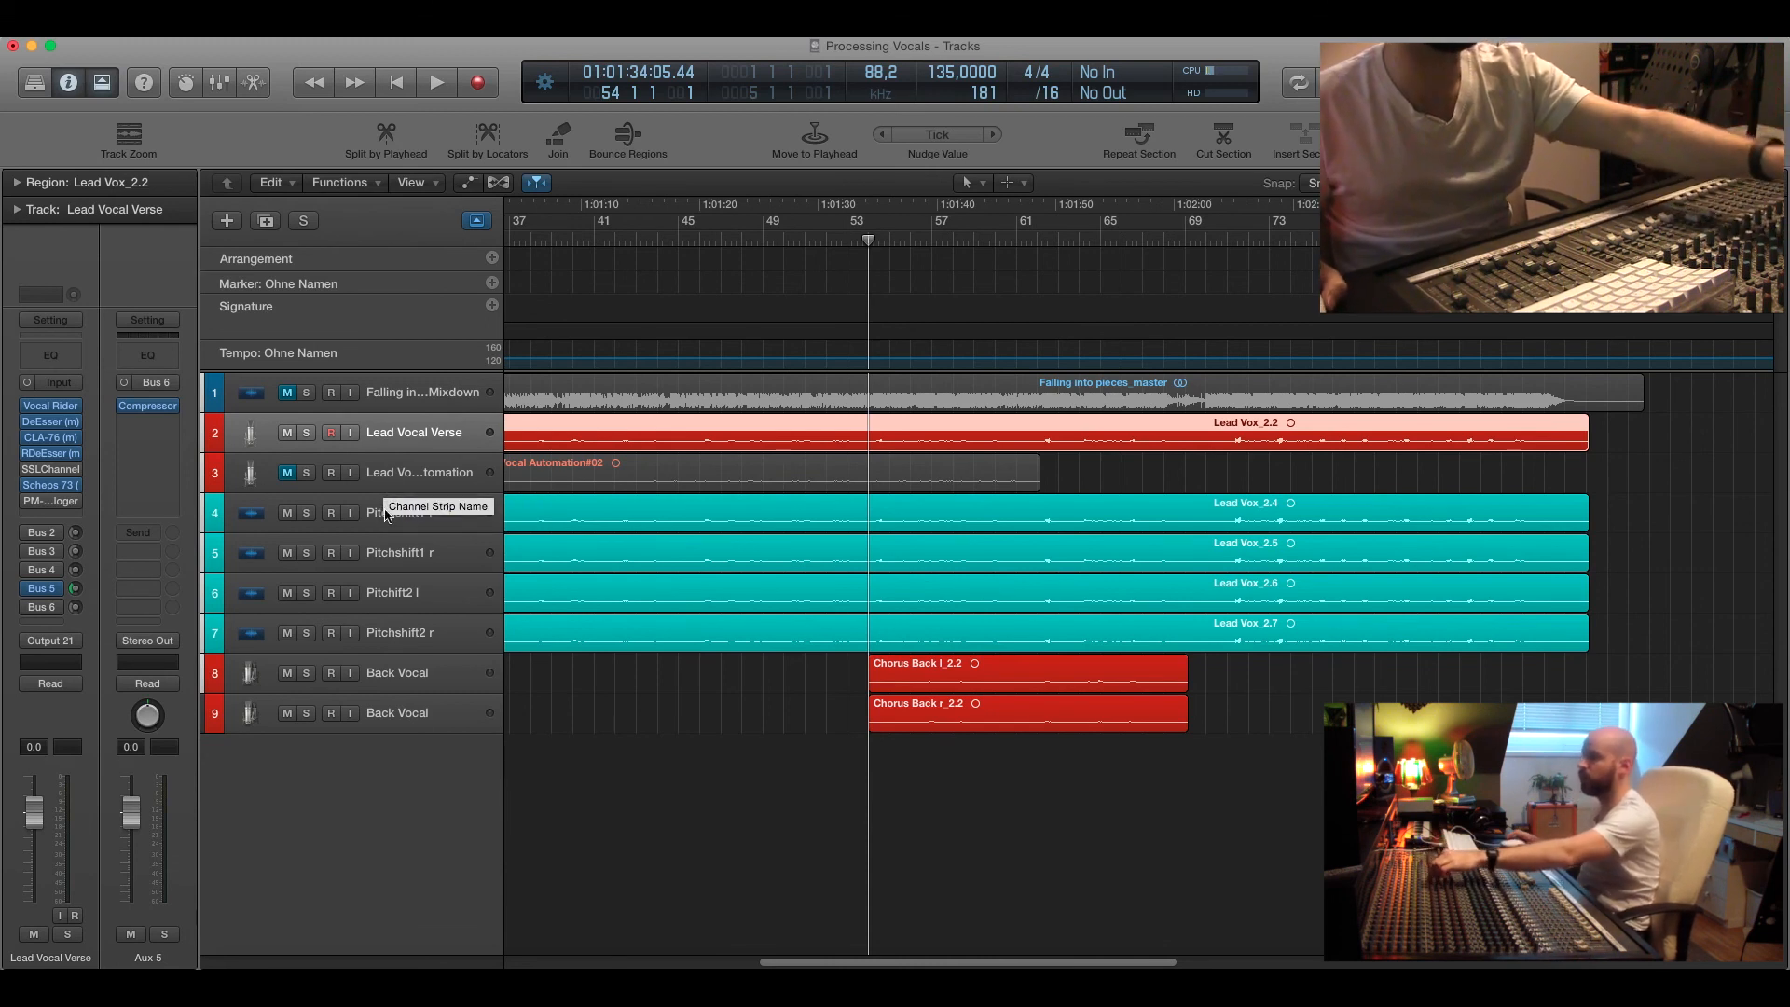
Play the lead vocal with its pitch-shift tracks from bar 53, stop, and return the playhead to bar 52.
scroll(722, 515, left, 1)
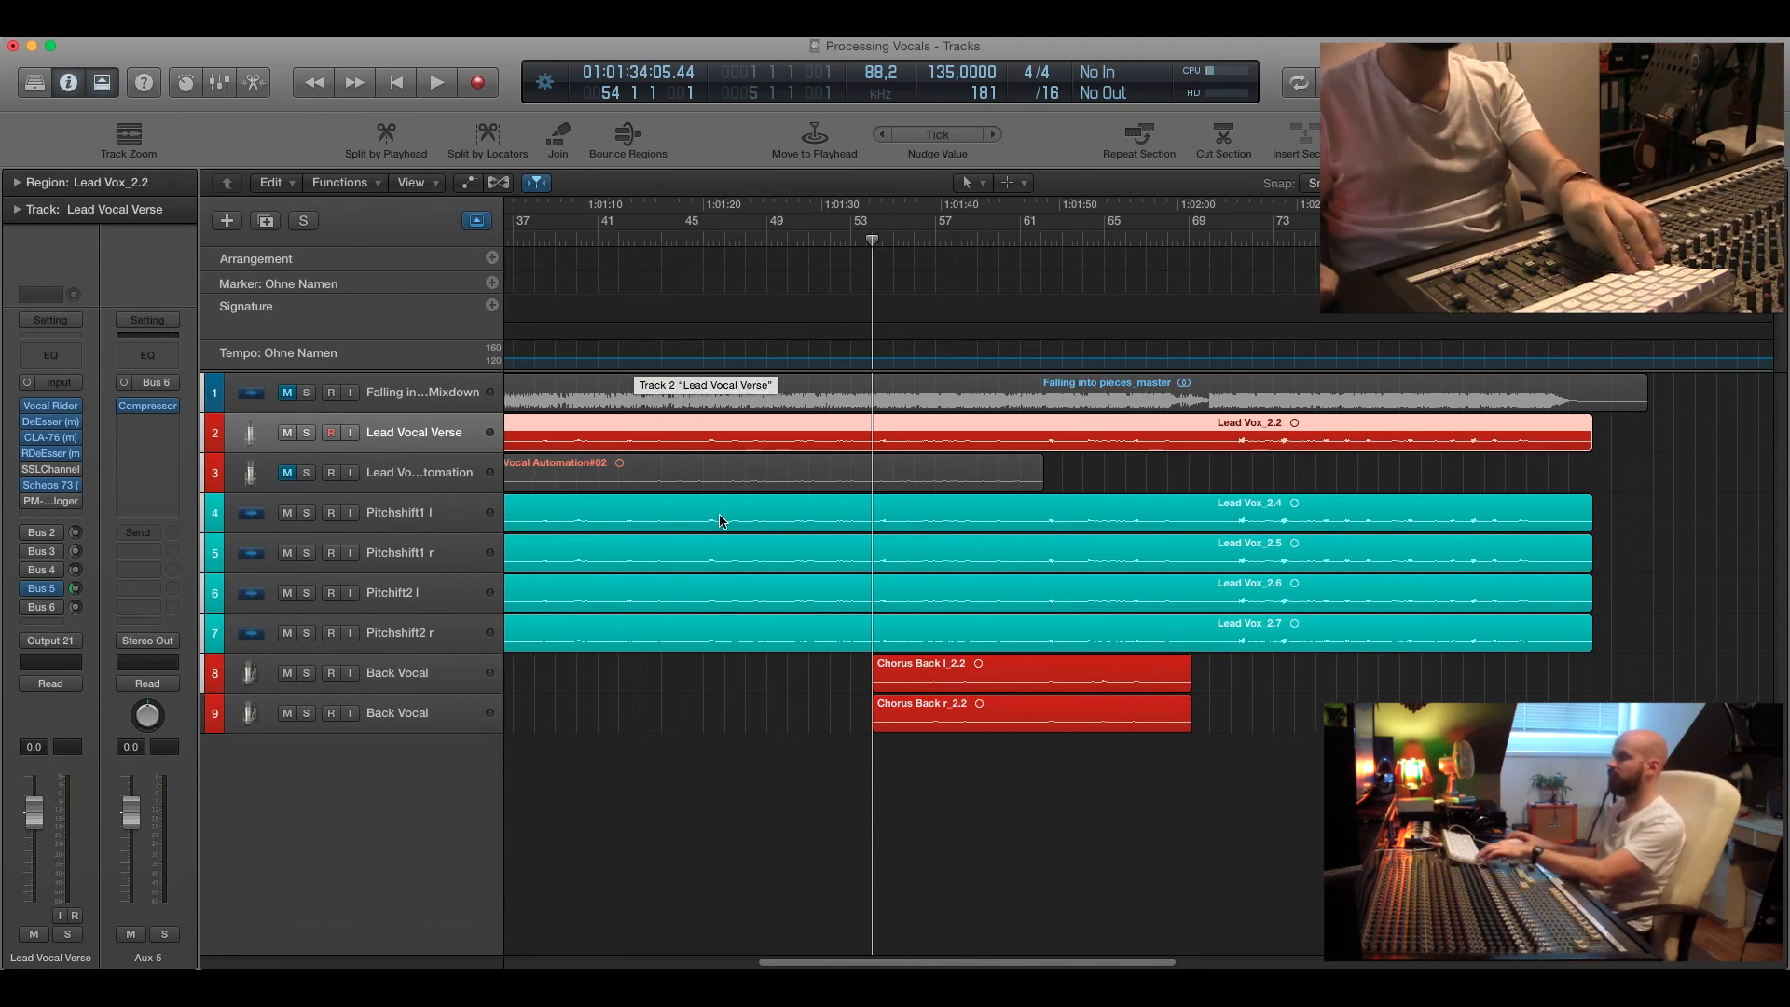
key(super+Left)
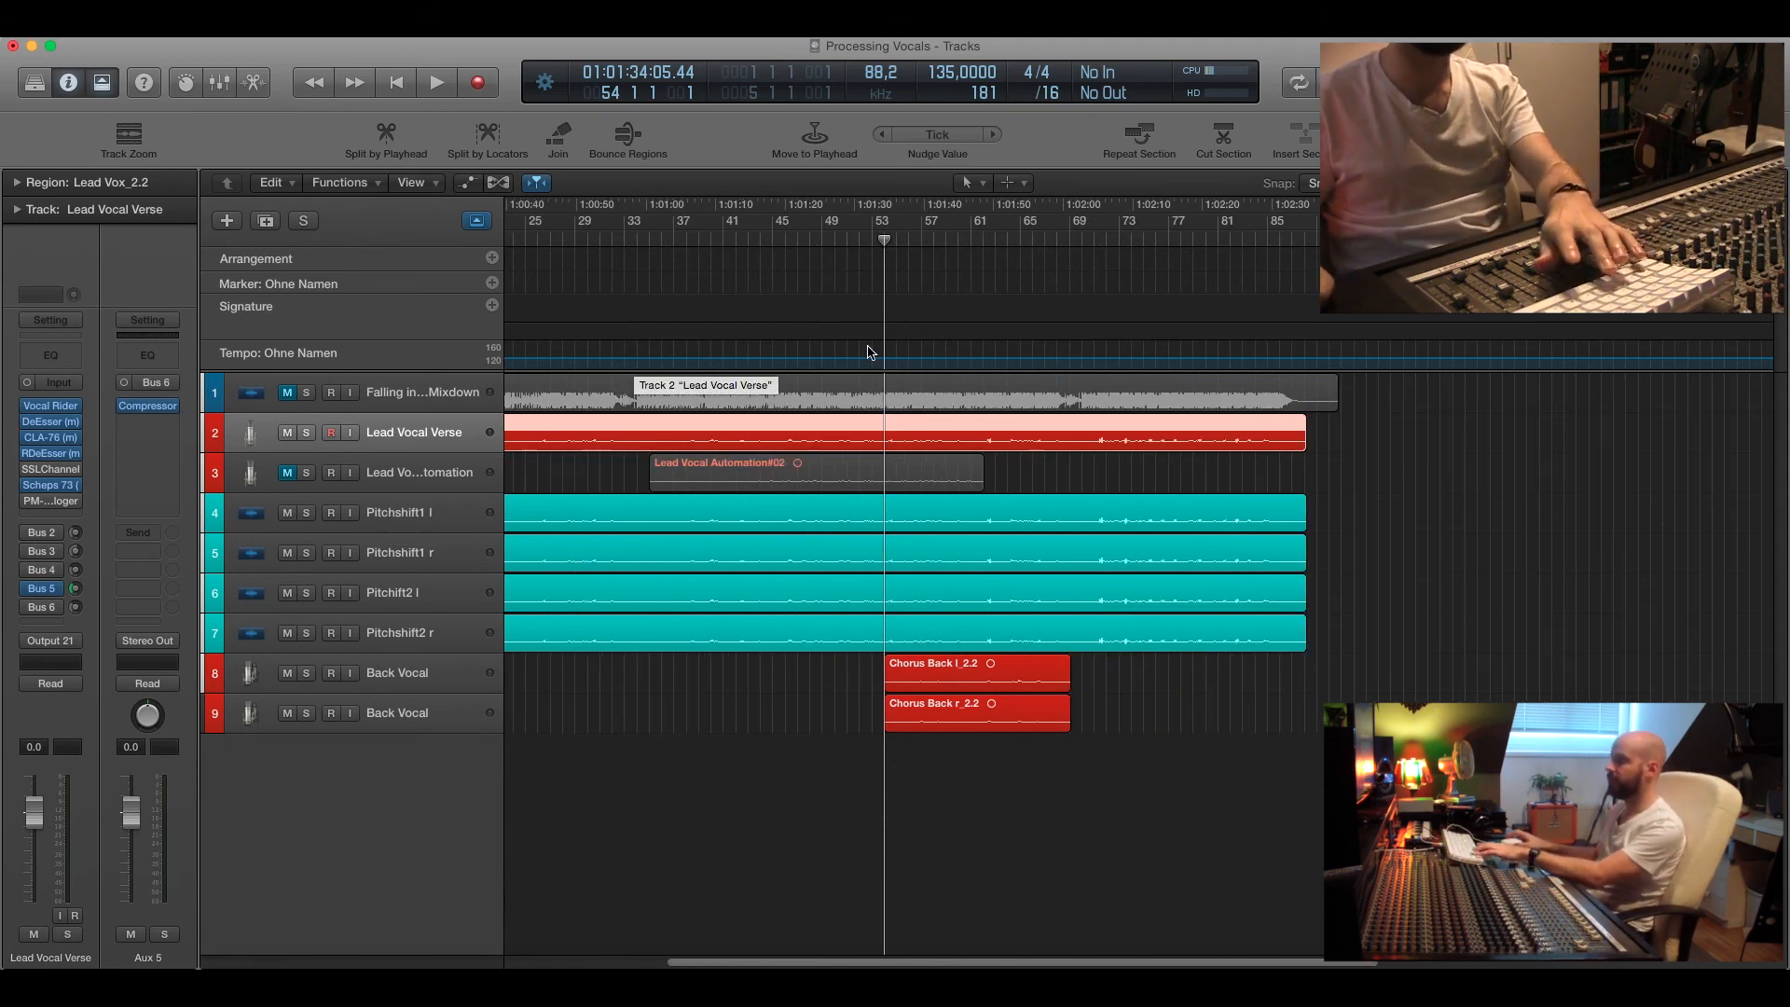
key(space)
key(super+Down)
key(super+Down)
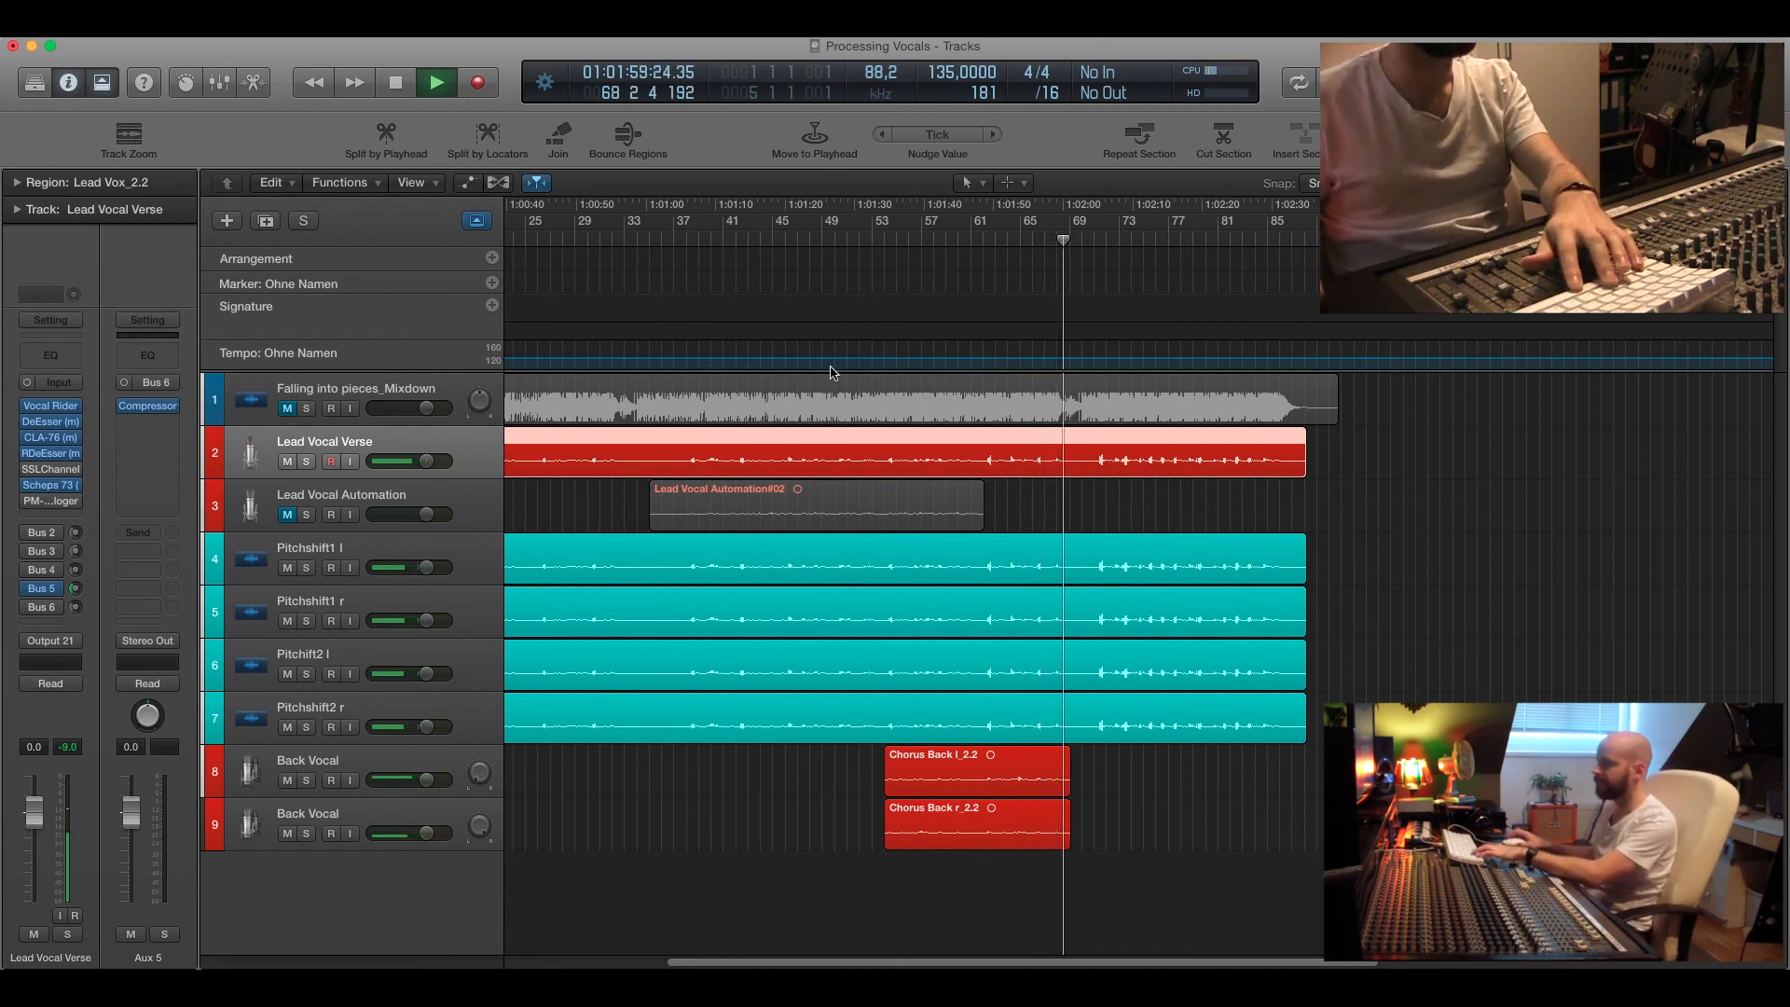
key(space)
click(857, 242)
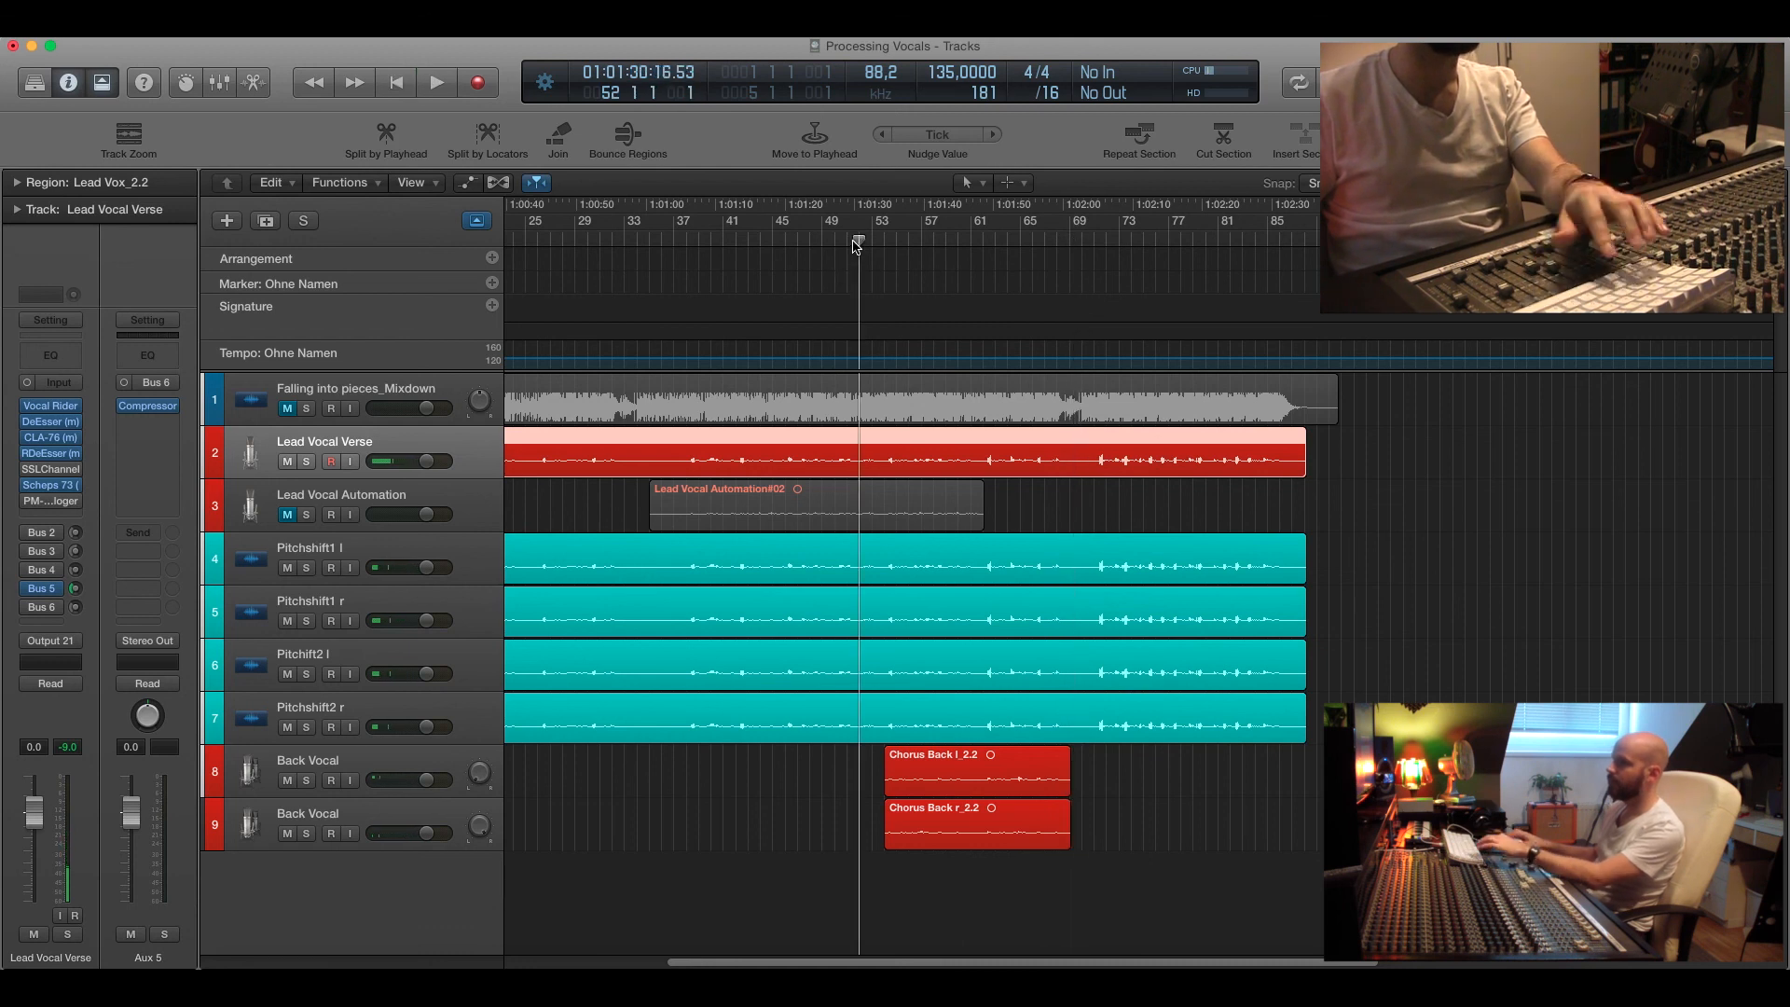
Mute the Lead Vocal Verse track and all four pitch-shift tracks.
click(290, 462)
click(287, 568)
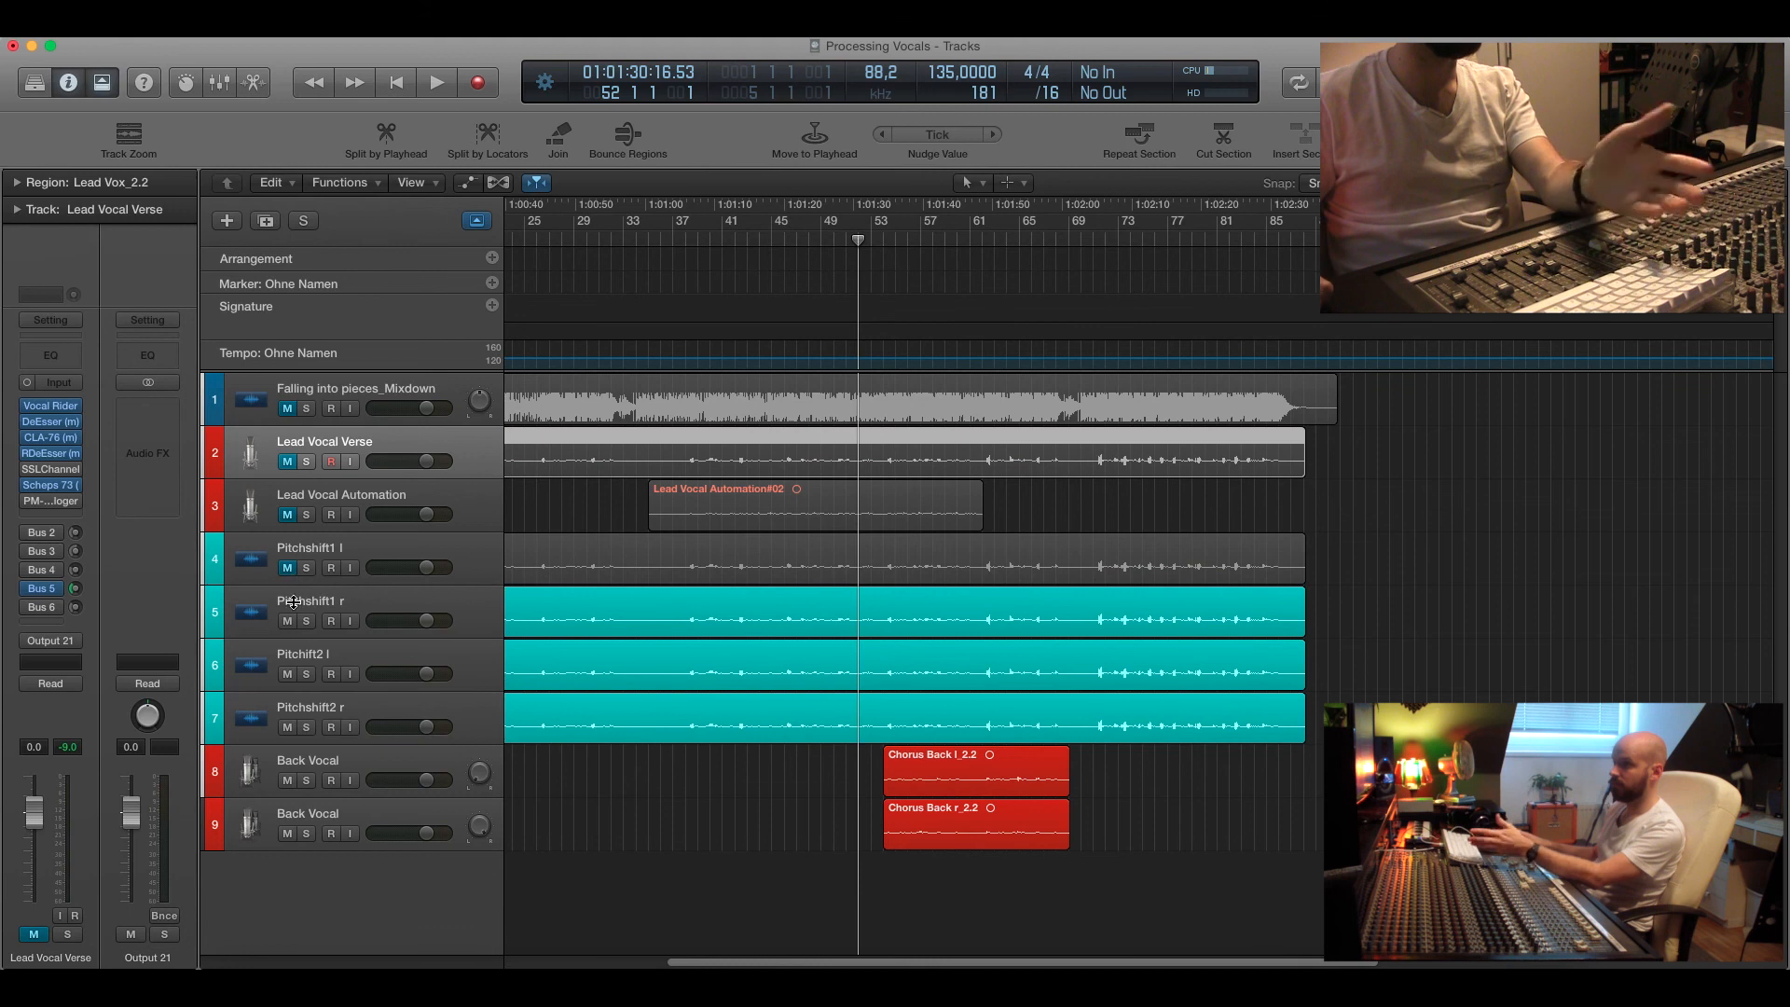
click(288, 621)
click(287, 675)
click(288, 727)
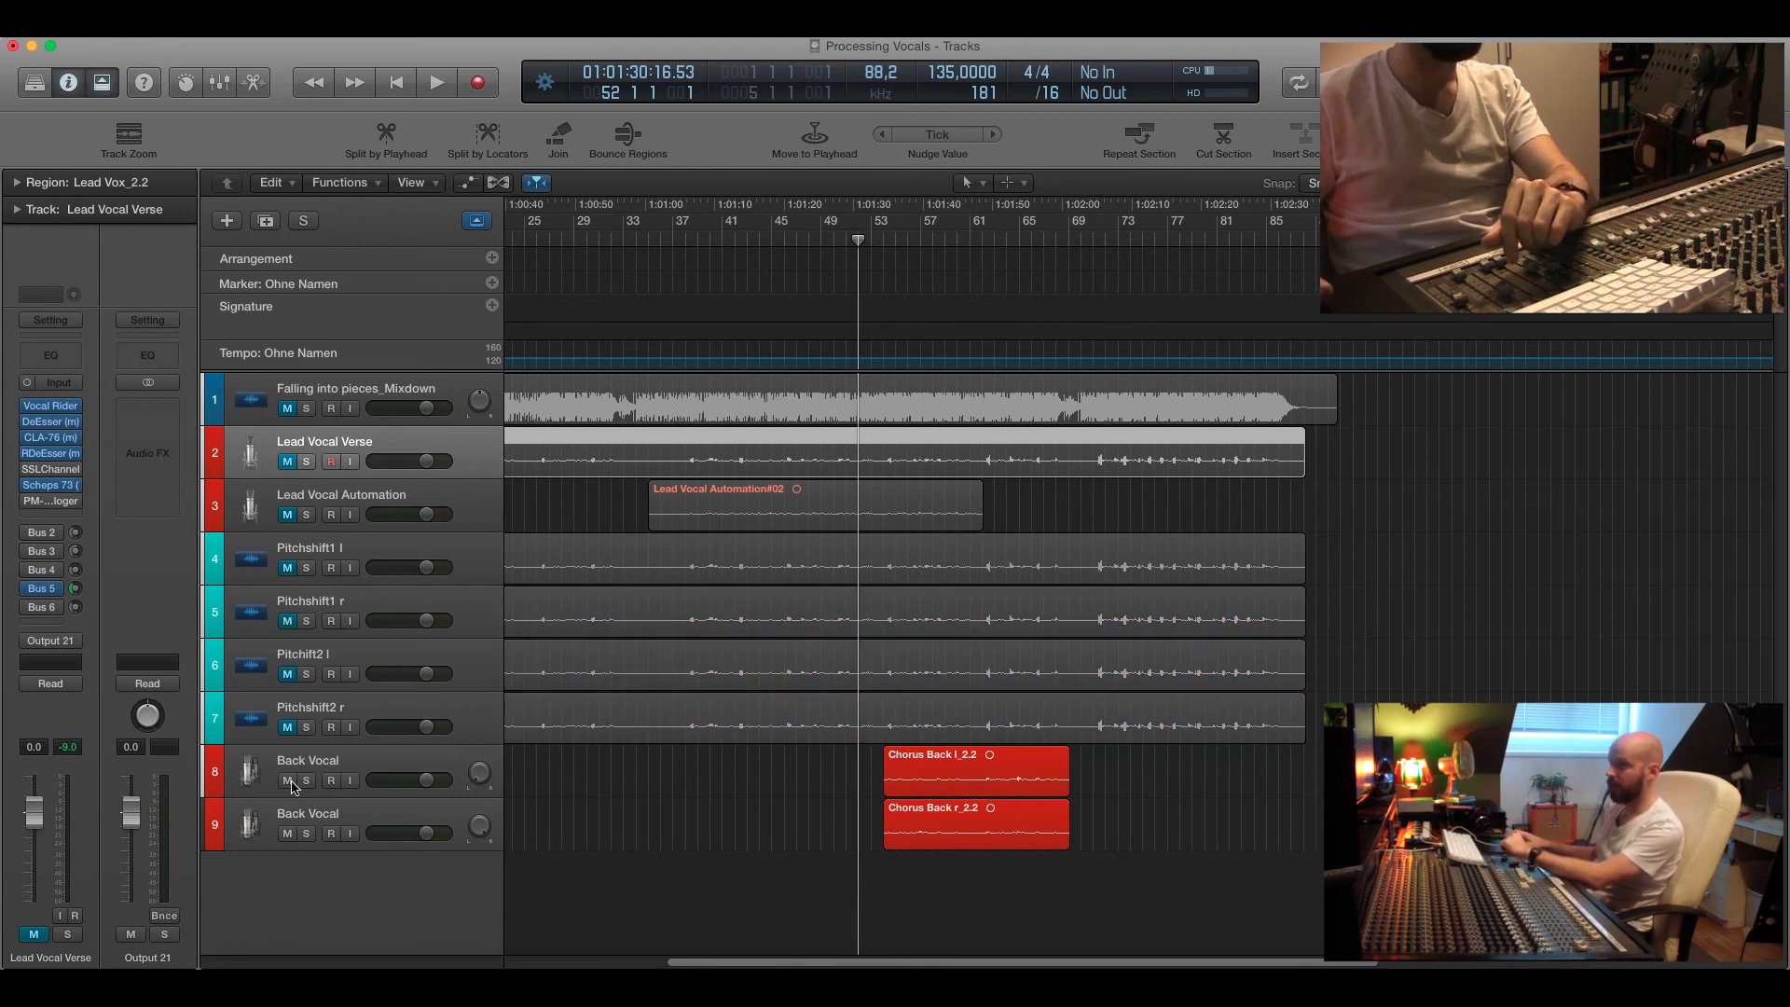
Unmute the Falling into pieces_Mixdown track and play it from bar 53.
key(super+Left)
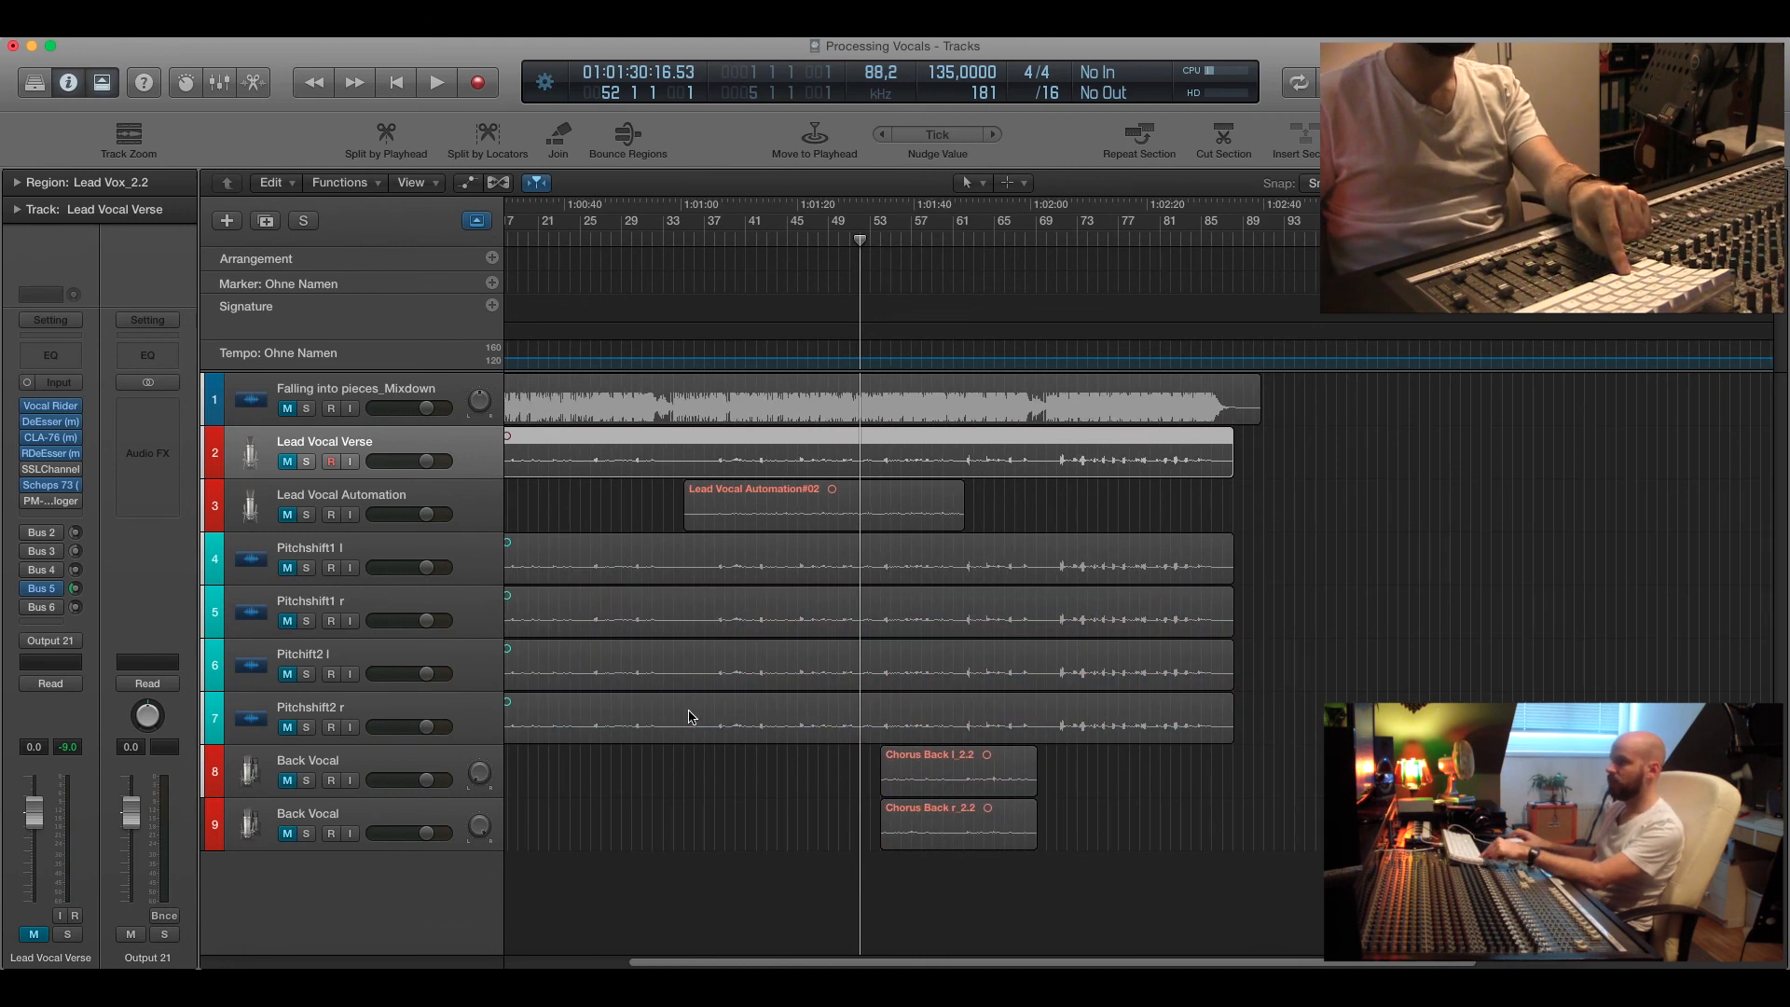
click(298, 391)
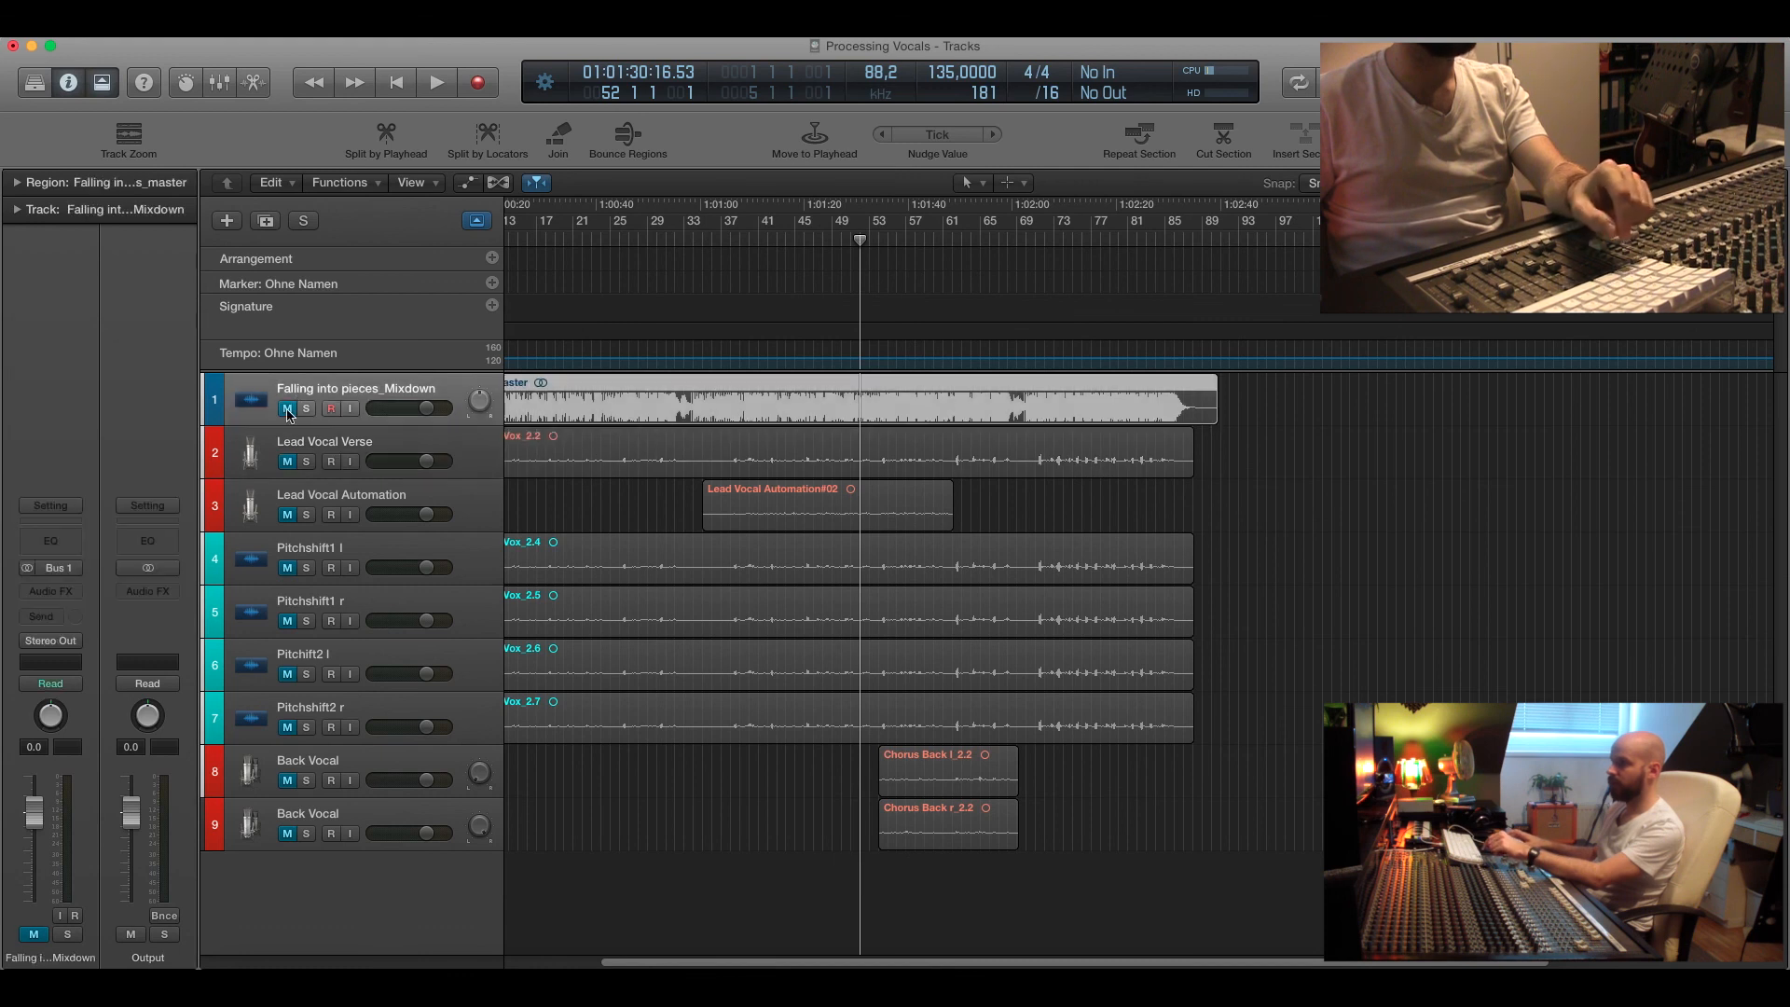
click(287, 409)
mouse_move(863, 245)
mouse_down()
mouse_move(887, 240)
mouse_move(870, 240)
mouse_up()
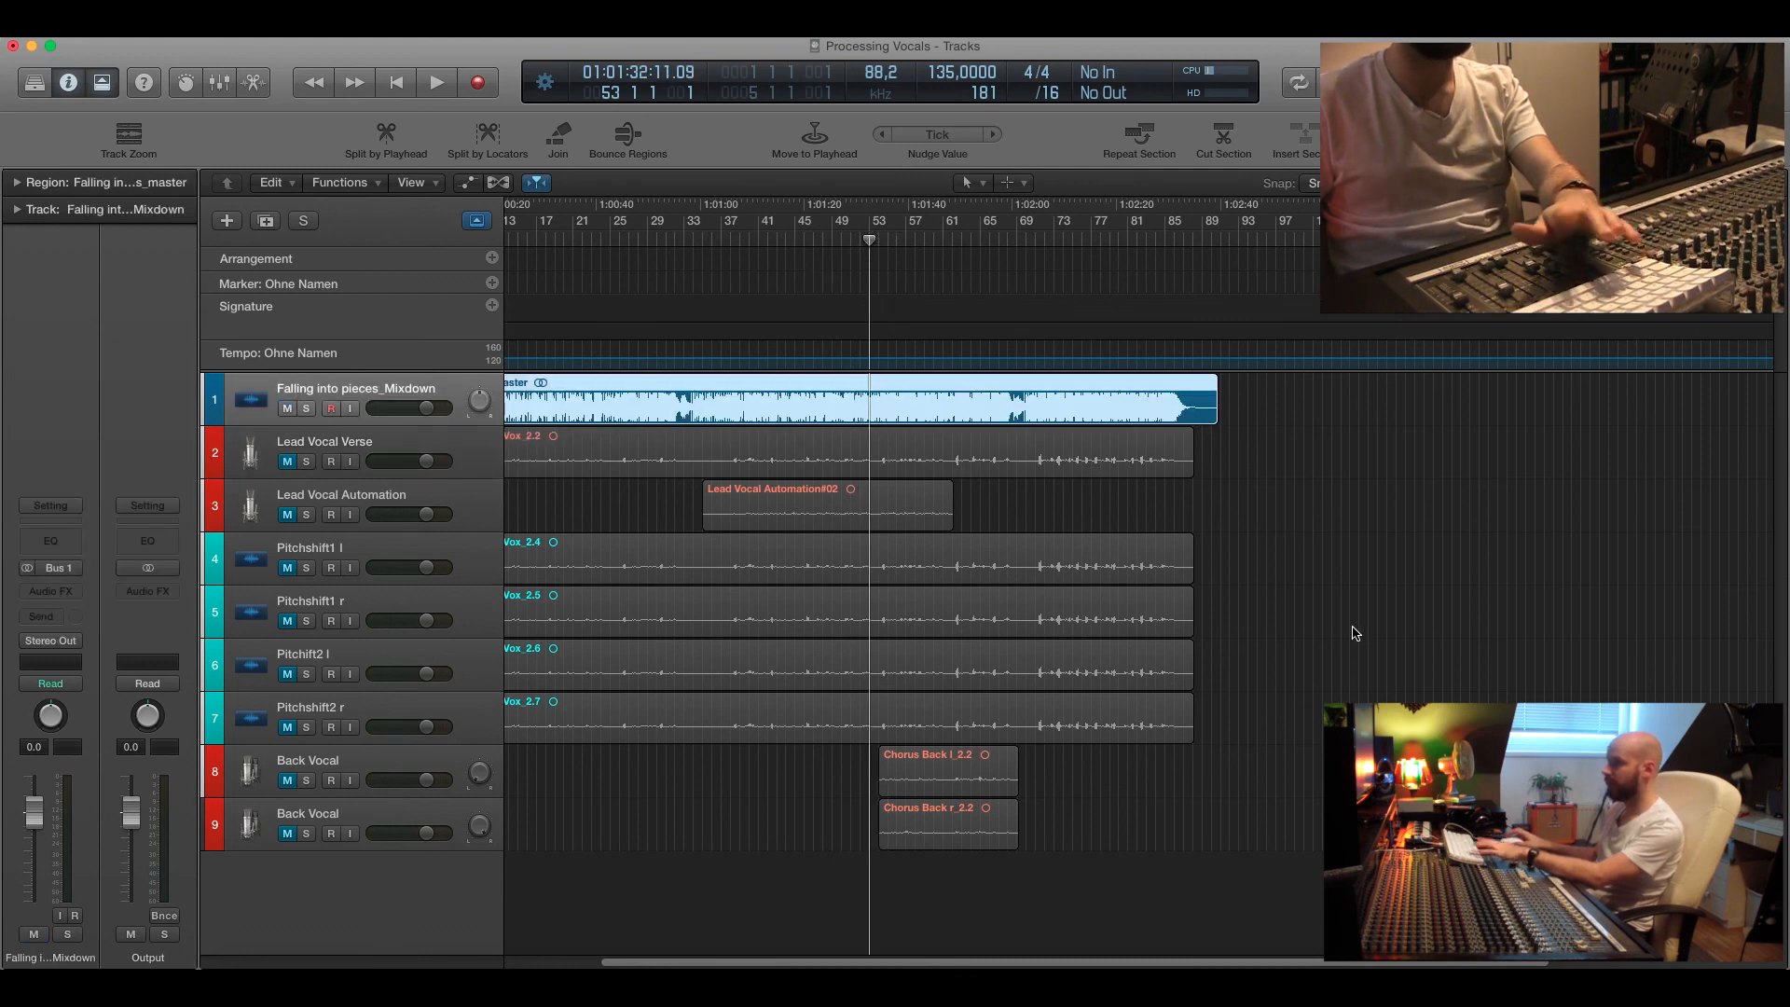
key(space)
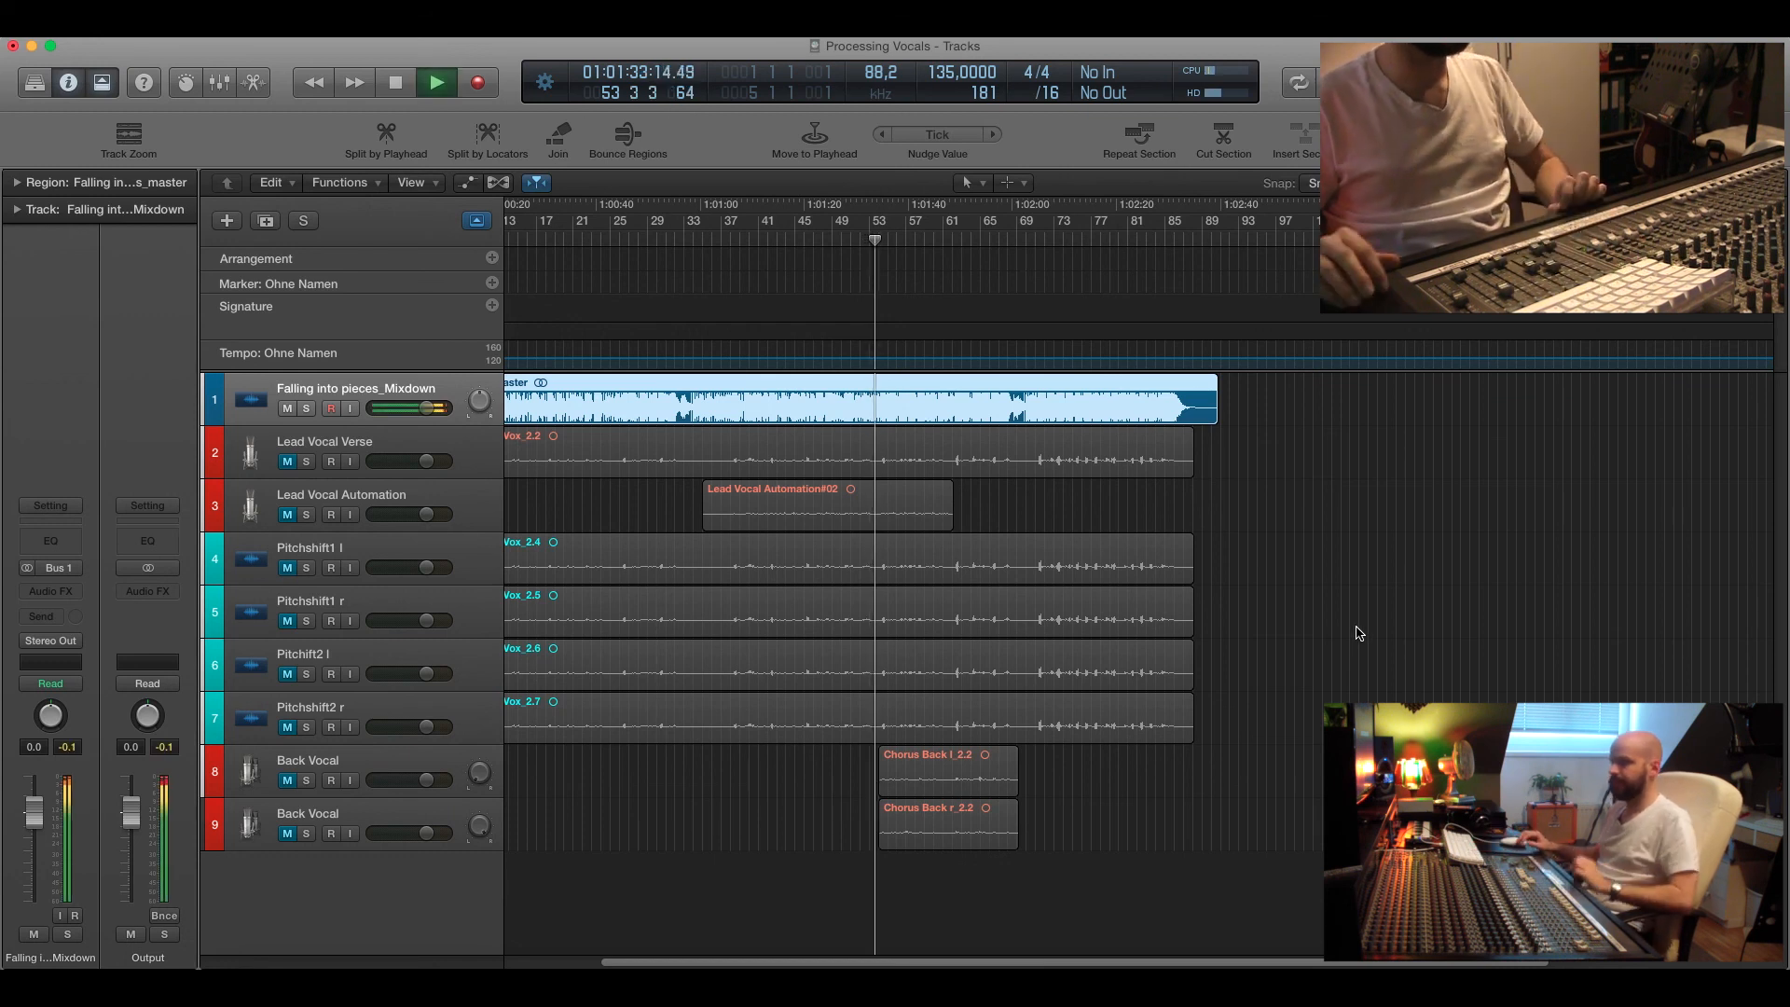